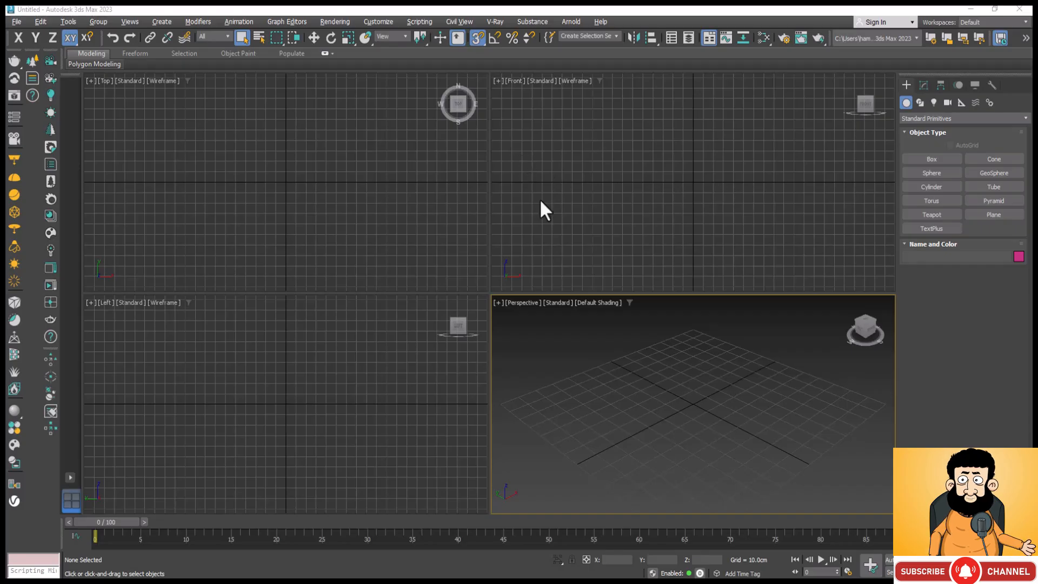
Check that the display unit scale and the system unit scale are both set to centimeters.
{"action": "left_click", "coordinate": [380, 23]}
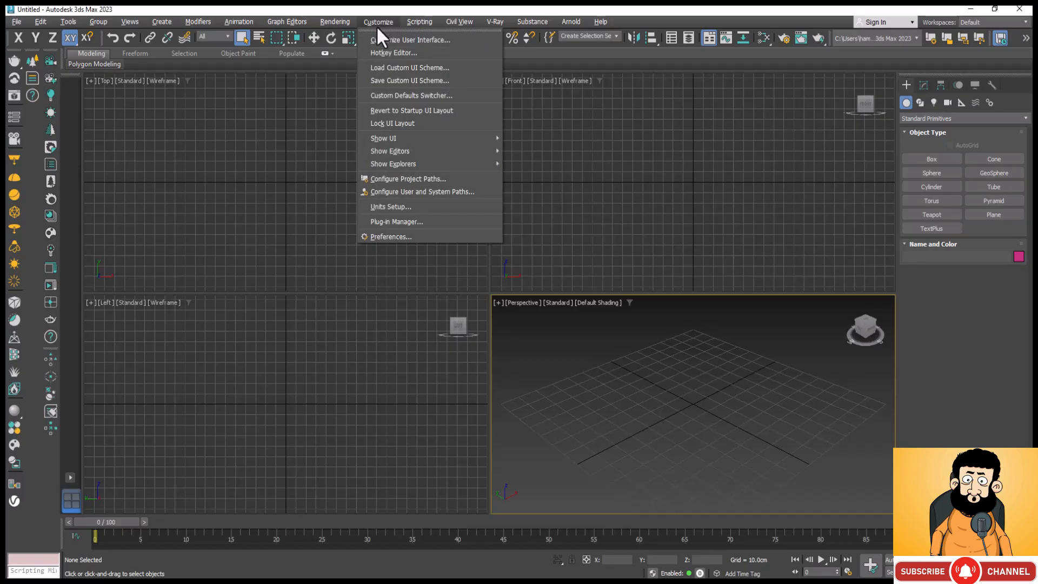
{"action": "left_click", "coordinate": [404, 207]}
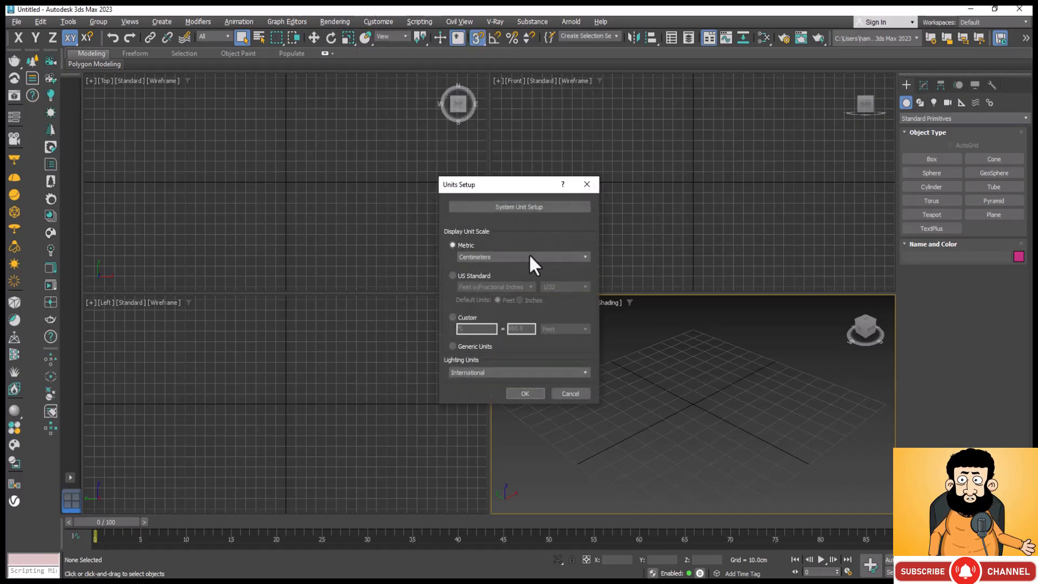
{"action": "left_click", "coordinate": [542, 204]}
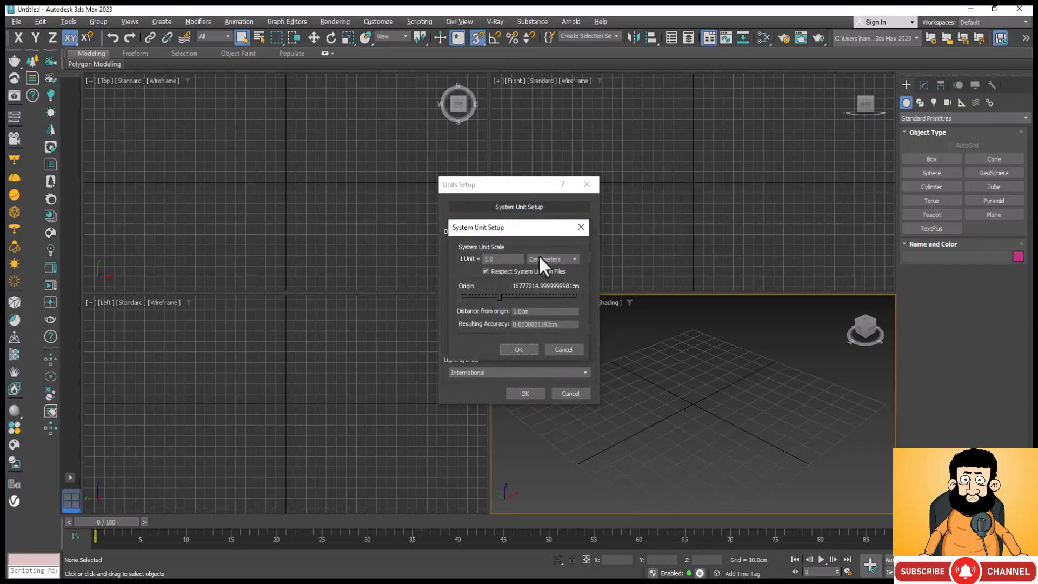
{"action": "left_click", "coordinate": [520, 349]}
{"action": "left_click", "coordinate": [587, 184]}
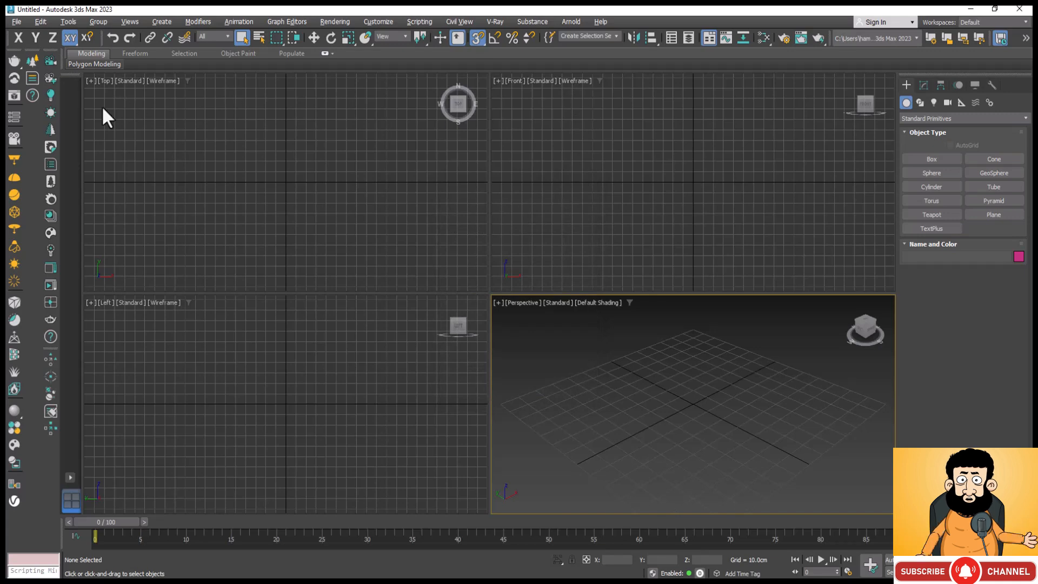
Choose plan.dwg from the planCad folder as the file to import.
{"action": "left_click", "coordinate": [17, 22]}
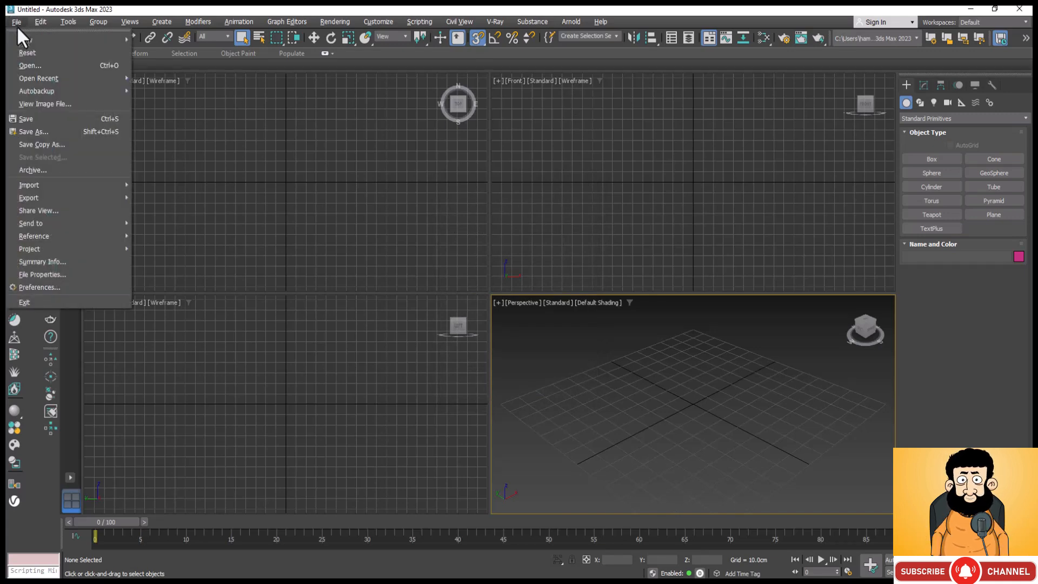
{"action": "mouse_move", "coordinate": [128, 180]}
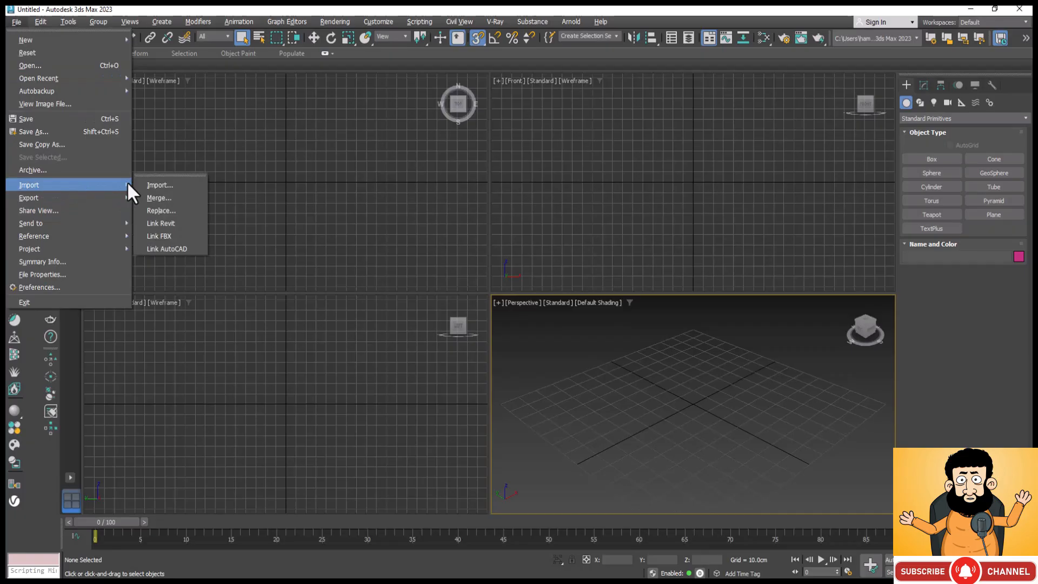
{"action": "left_click", "coordinate": [160, 182]}
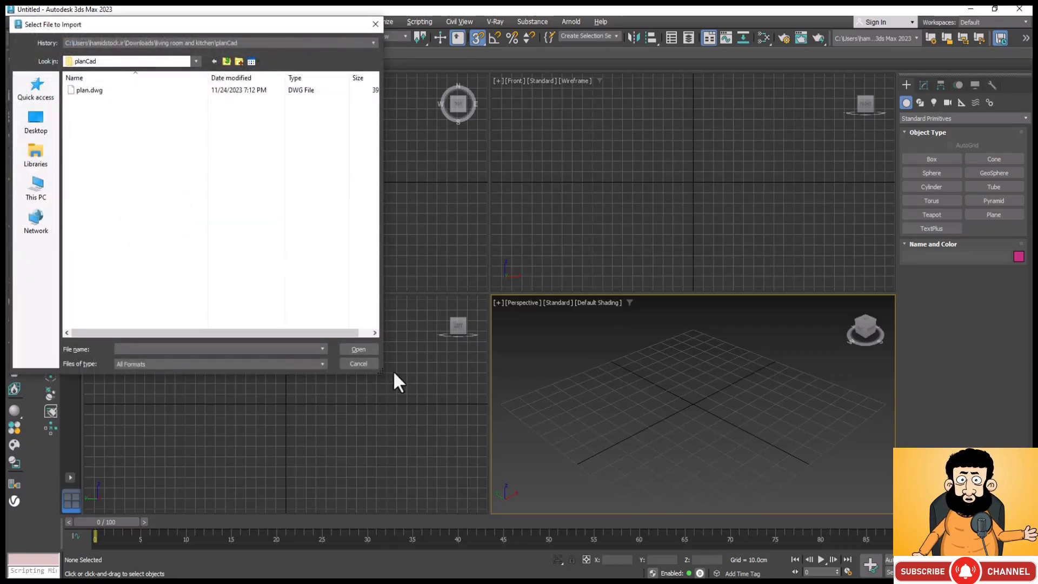
{"action": "left_click", "coordinate": [140, 93]}
{"action": "left_click", "coordinate": [358, 349]}
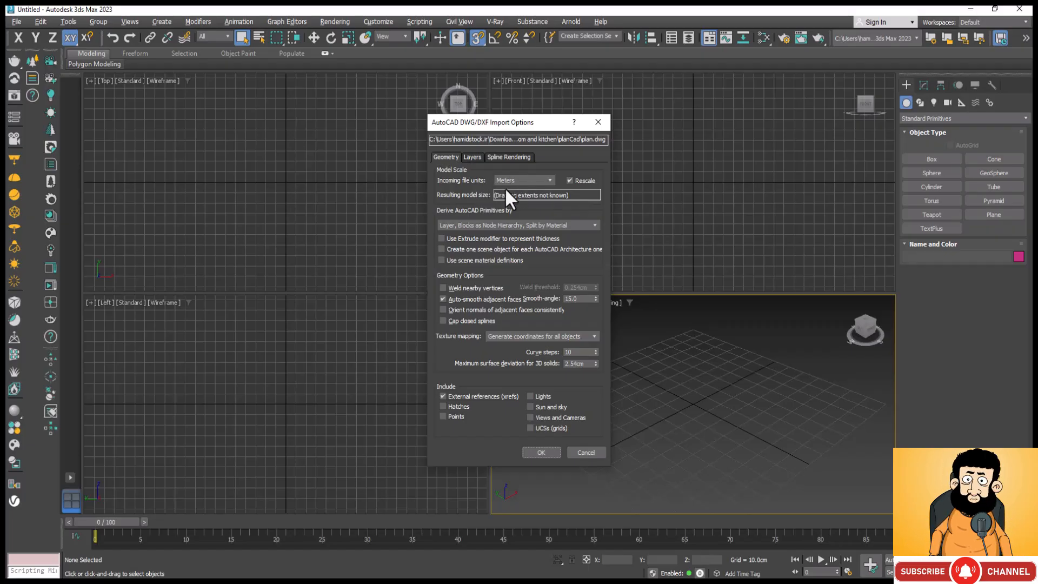
Import the DWG plan with Rescale enabled and the incoming file units as Meters.
{"action": "left_click", "coordinate": [549, 180]}
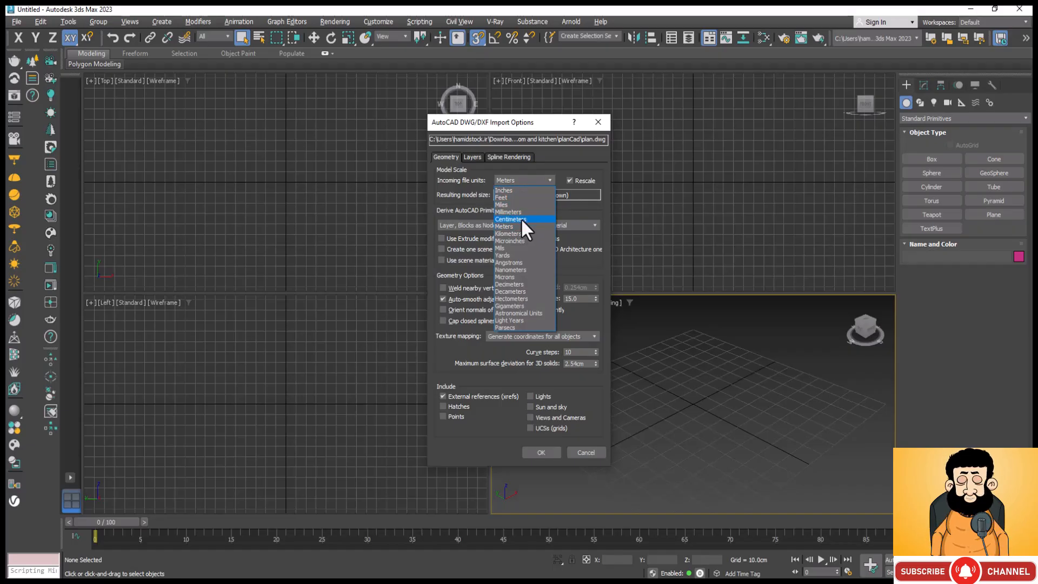
{"action": "left_click", "coordinate": [555, 167]}
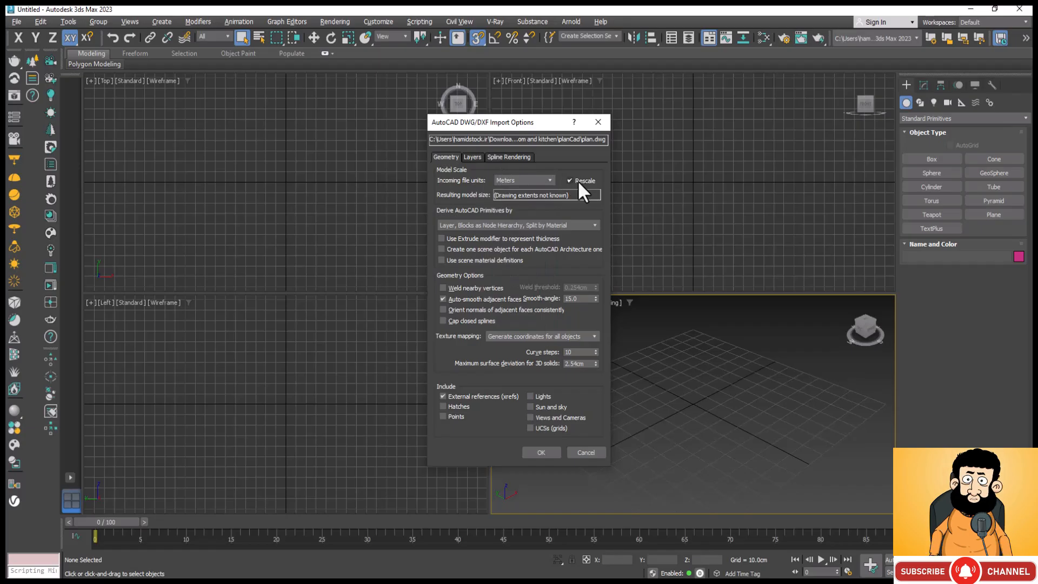
{"action": "left_click", "coordinate": [569, 180]}
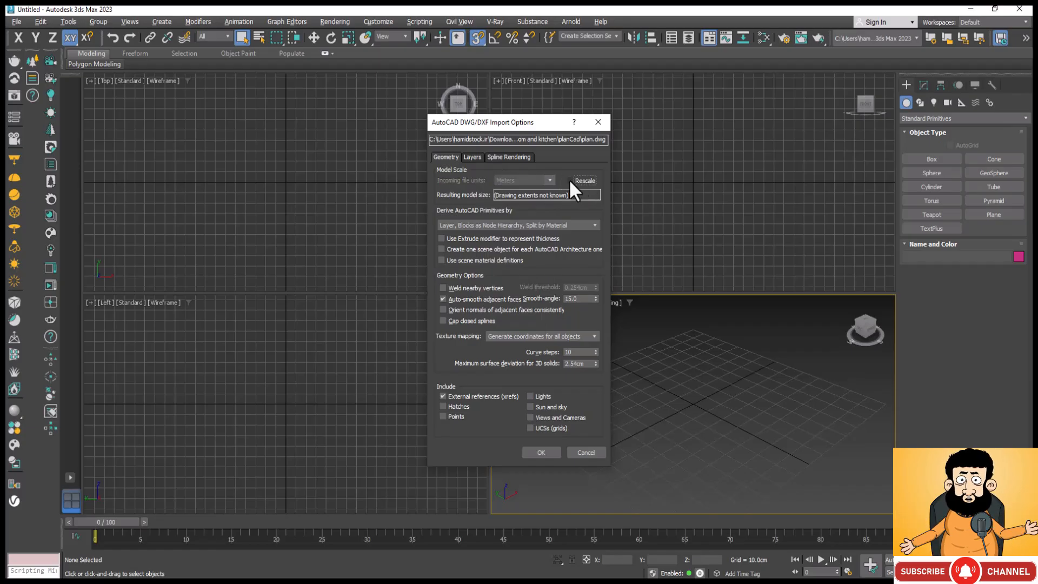
{"action": "left_click", "coordinate": [570, 180]}
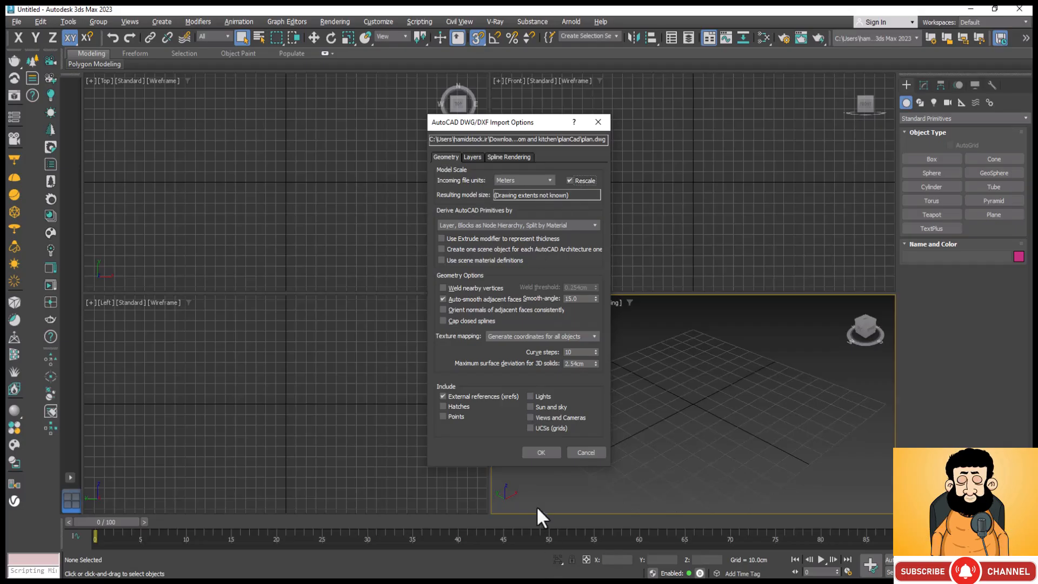
{"action": "left_click", "coordinate": [541, 453]}
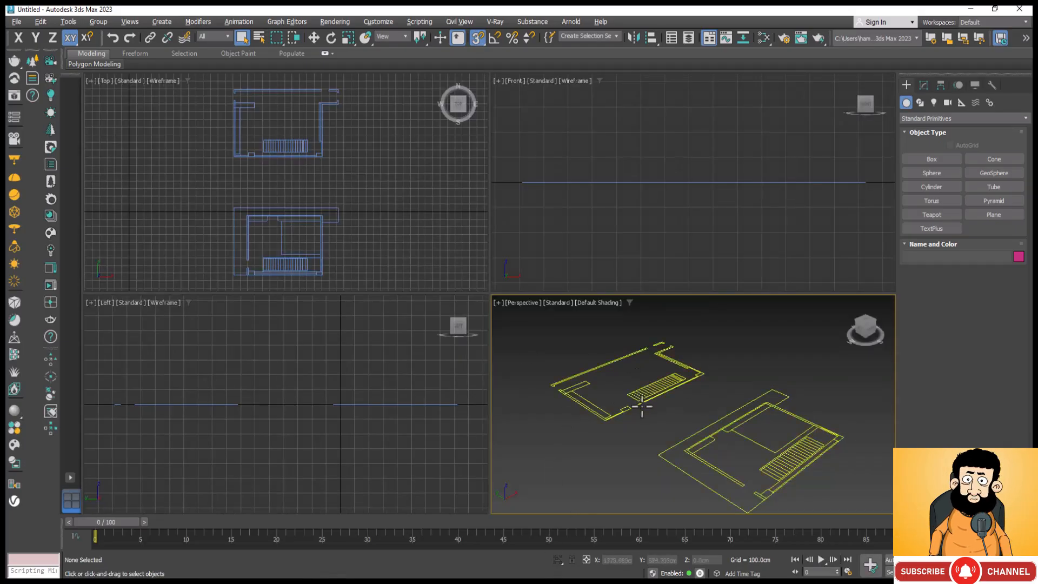
Maximize the Top viewport and hide its grid.
{"action": "left_click", "coordinate": [439, 244]}
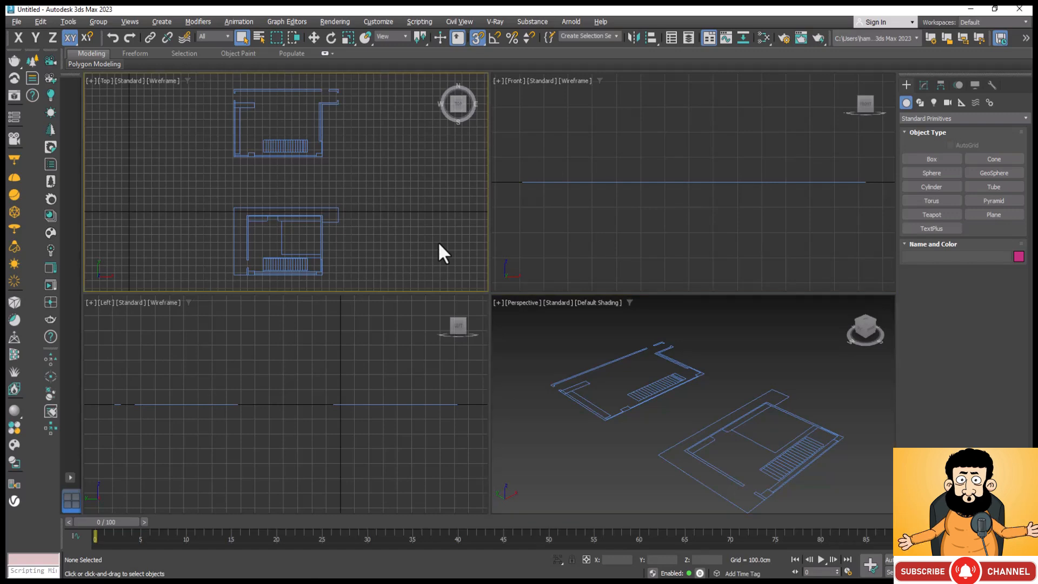
{"action": "key", "text": "alt+w"}
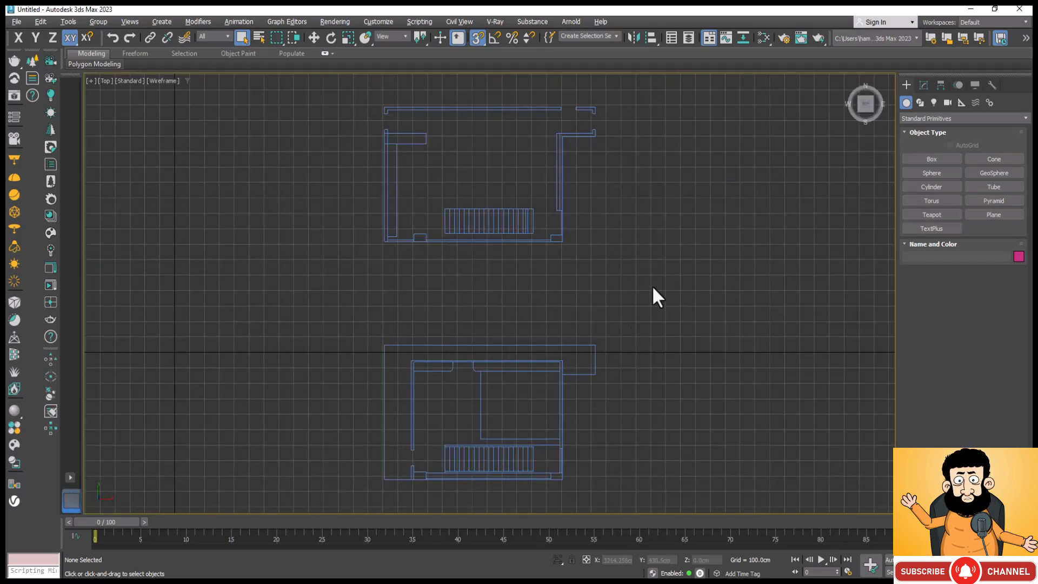
{"action": "key", "text": "g"}
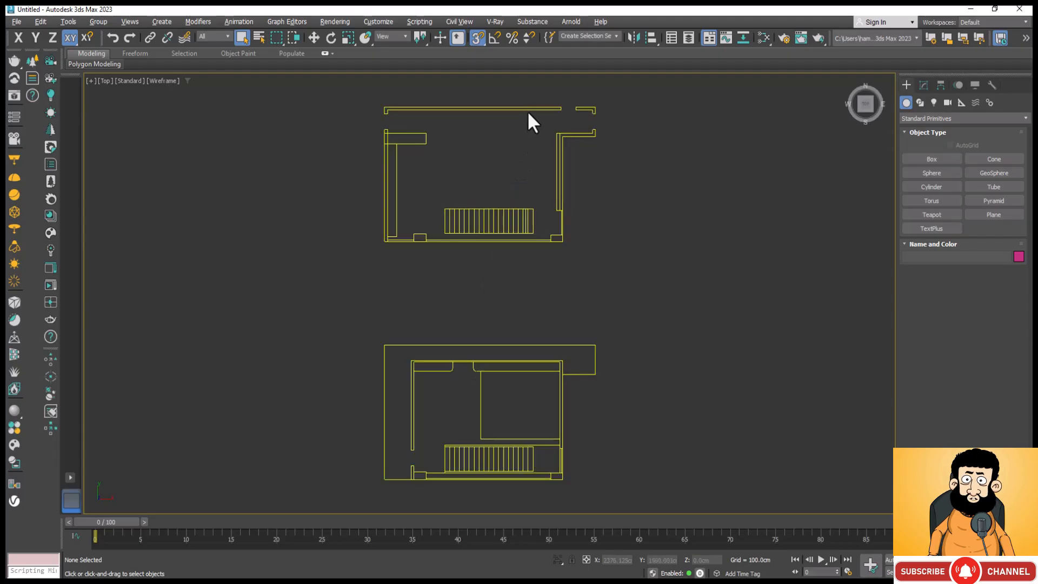
Freeze the imported floor plan linework.
{"action": "scroll", "coordinate": [528, 110], "scroll_direction": "up", "scroll_amount": 2}
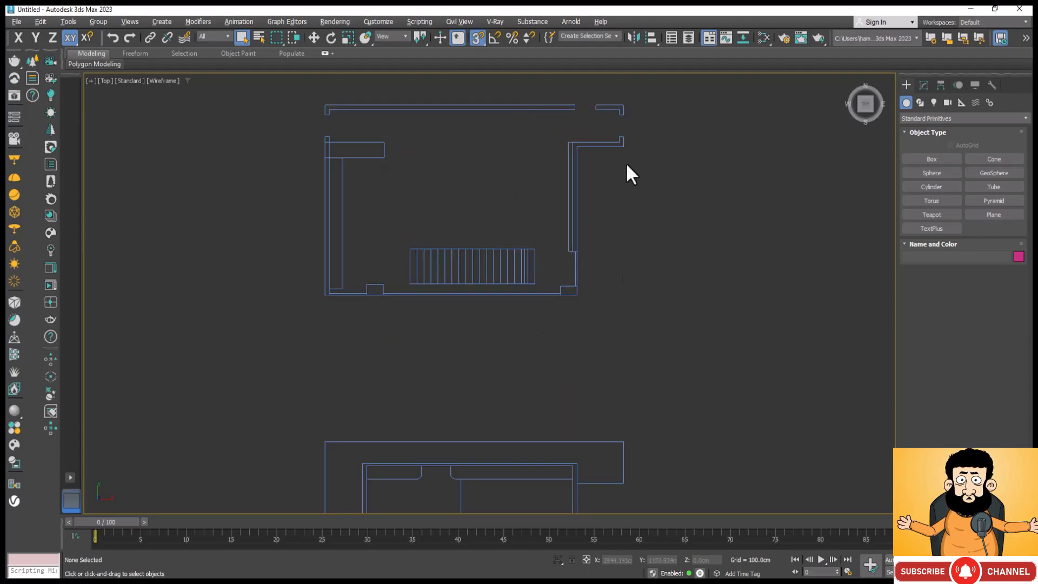
{"action": "scroll", "coordinate": [714, 181], "scroll_direction": "down", "scroll_amount": 2}
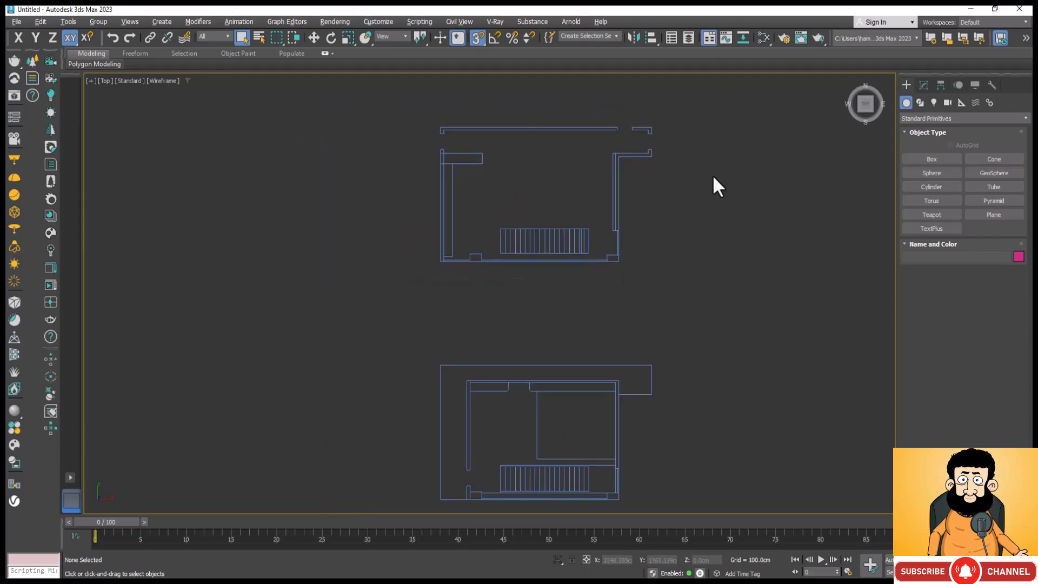
{"action": "scroll", "coordinate": [411, 287], "scroll_direction": "down", "scroll_amount": 3}
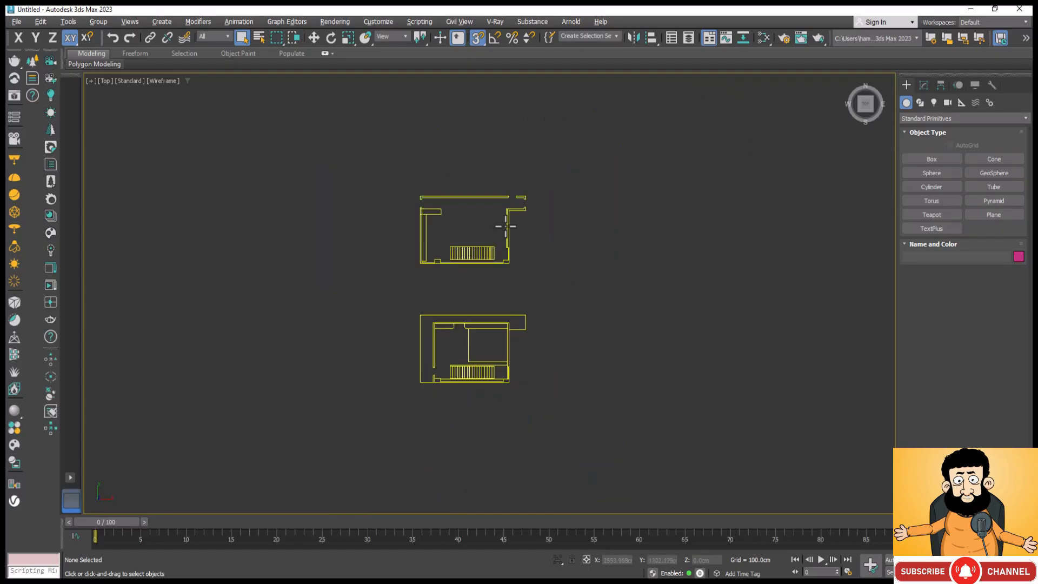
{"action": "left_click", "coordinate": [470, 257]}
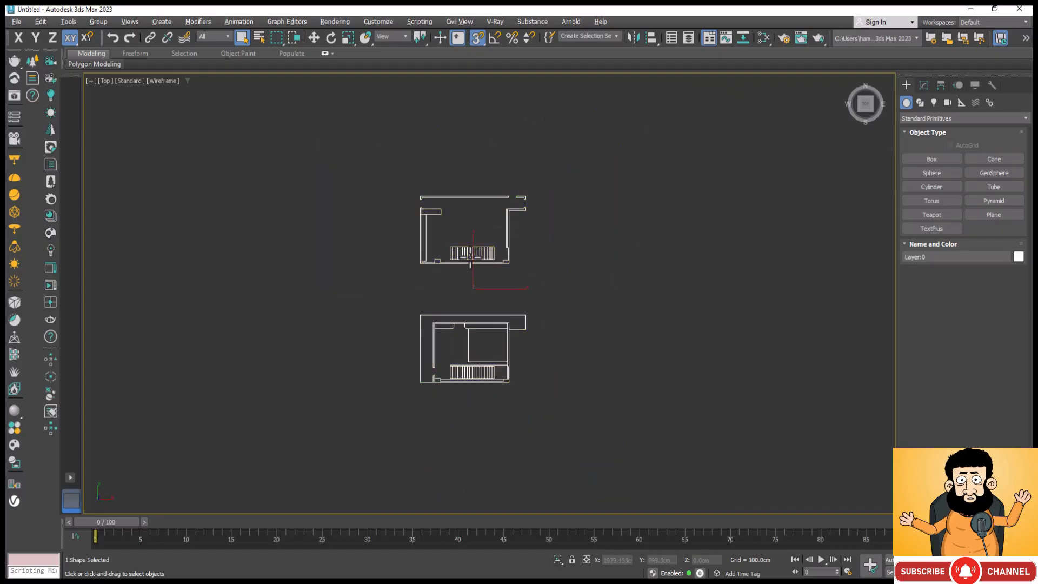
{"action": "right_click", "coordinate": [469, 256]}
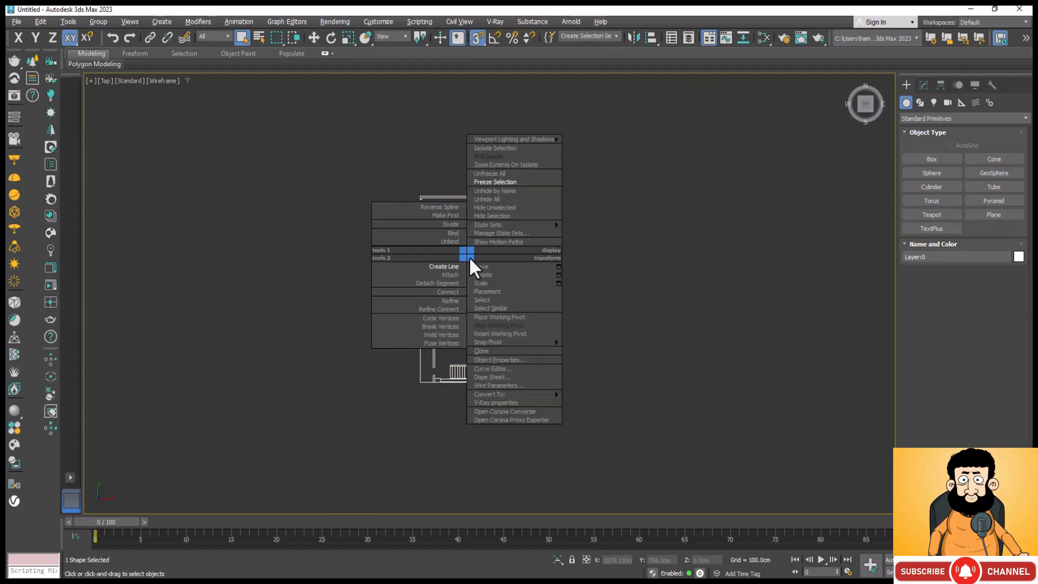
{"action": "left_click", "coordinate": [504, 183]}
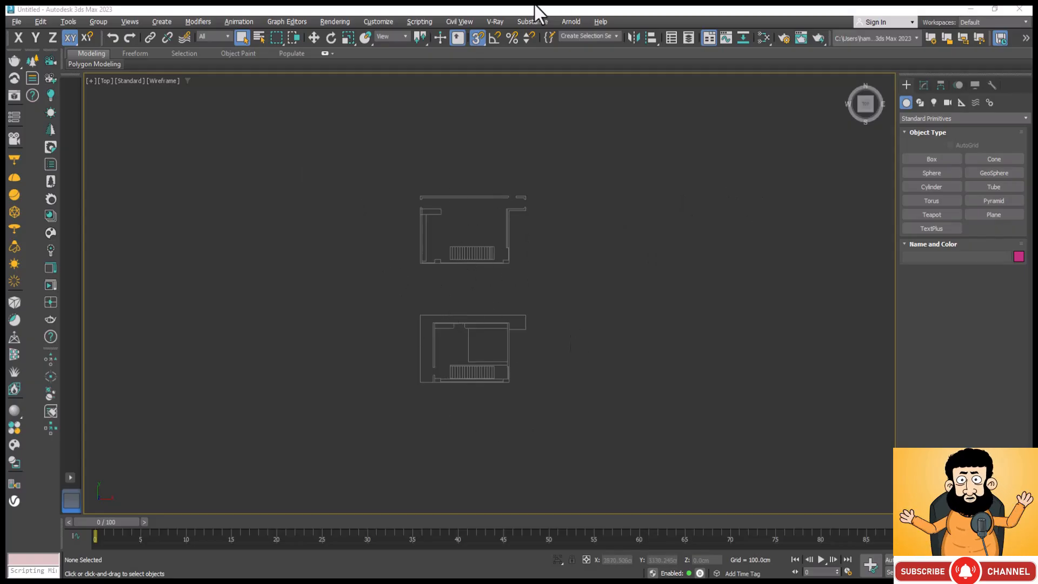
Toggle 3D snapping off and back on.
{"action": "left_click", "coordinate": [476, 39]}
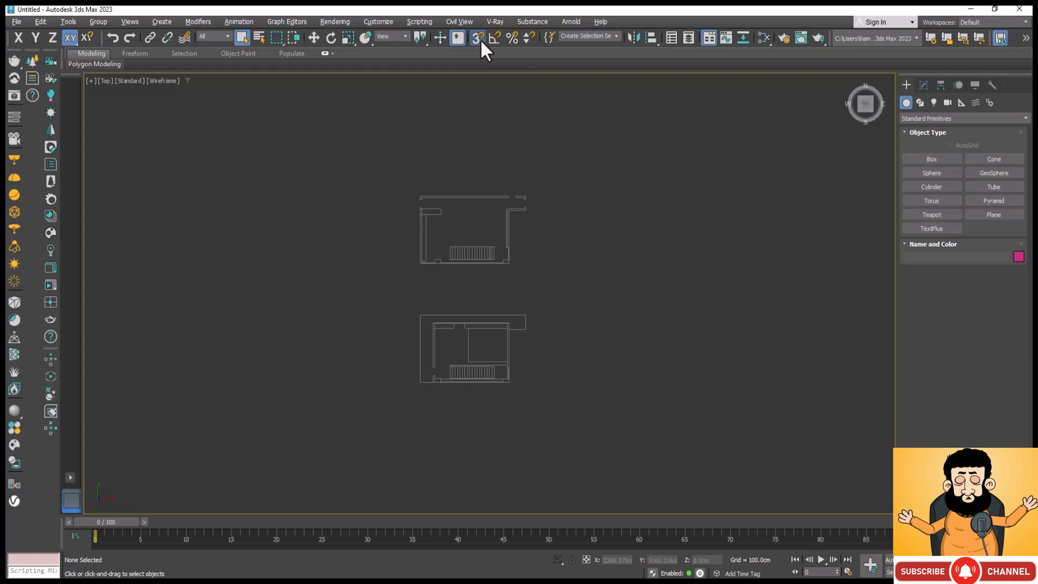
{"action": "left_click_drag", "start_coordinate": [479, 38], "coordinate": [480, 41]}
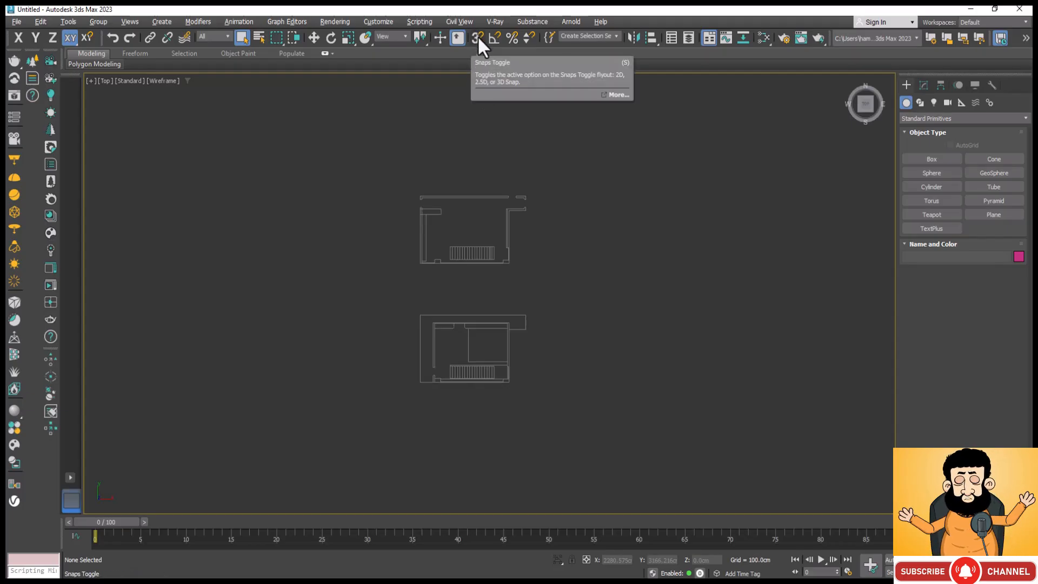
{"action": "left_click", "coordinate": [478, 36]}
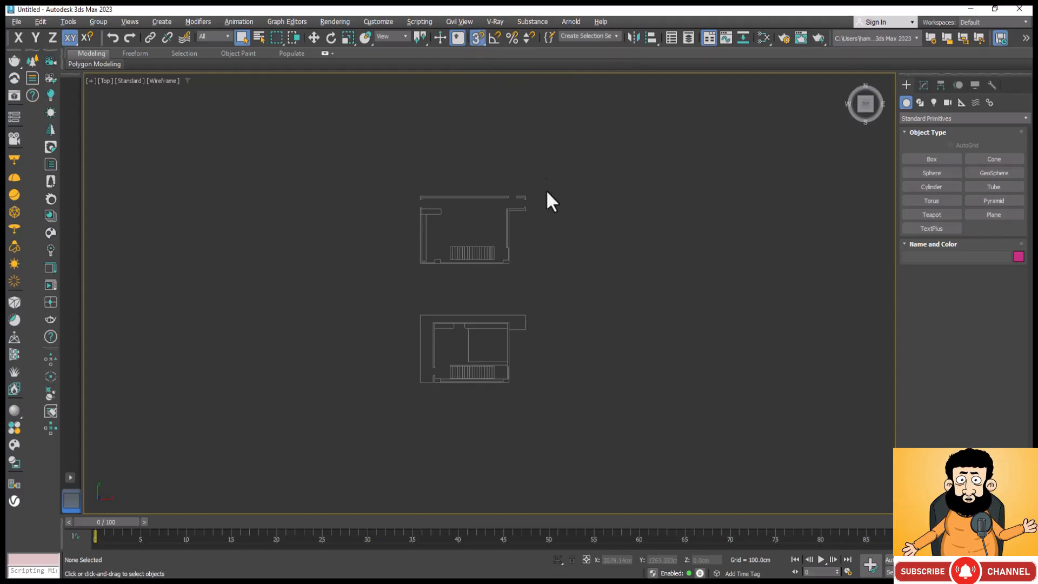
Start the Line spline tool for tracing the short L-shaped wall at the upper plan's upper-right corner.
{"action": "left_click", "coordinate": [916, 101]}
{"action": "left_click", "coordinate": [931, 171]}
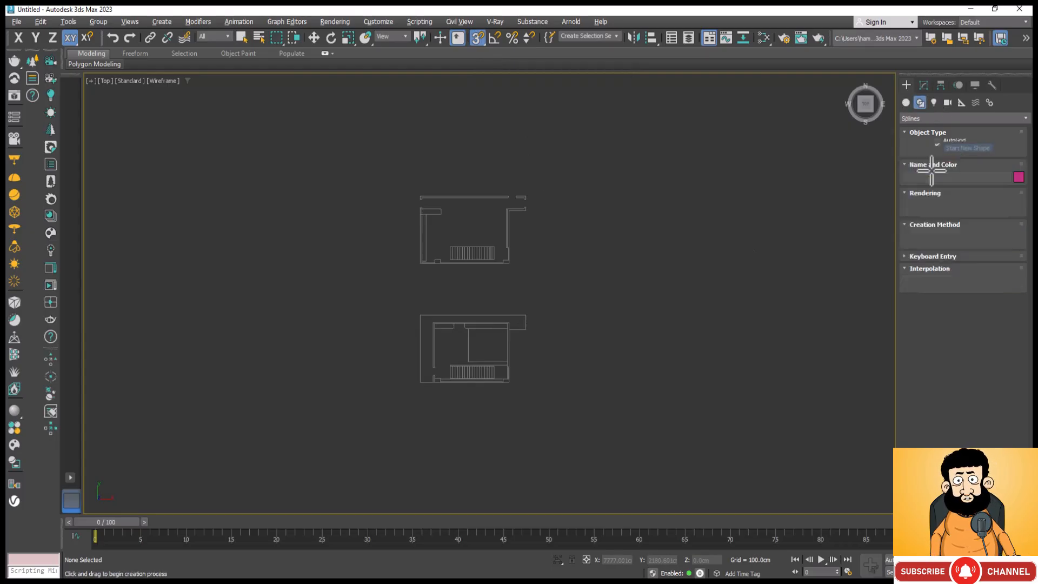
{"action": "scroll", "coordinate": [508, 227], "scroll_direction": "up", "scroll_amount": 2}
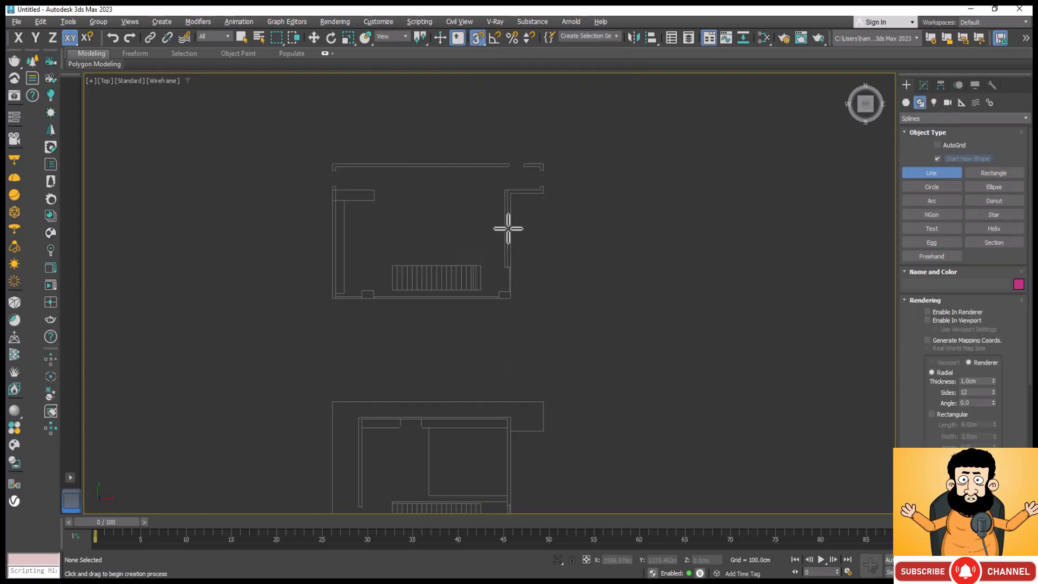
{"action": "scroll", "coordinate": [457, 158], "scroll_direction": "up", "scroll_amount": 2}
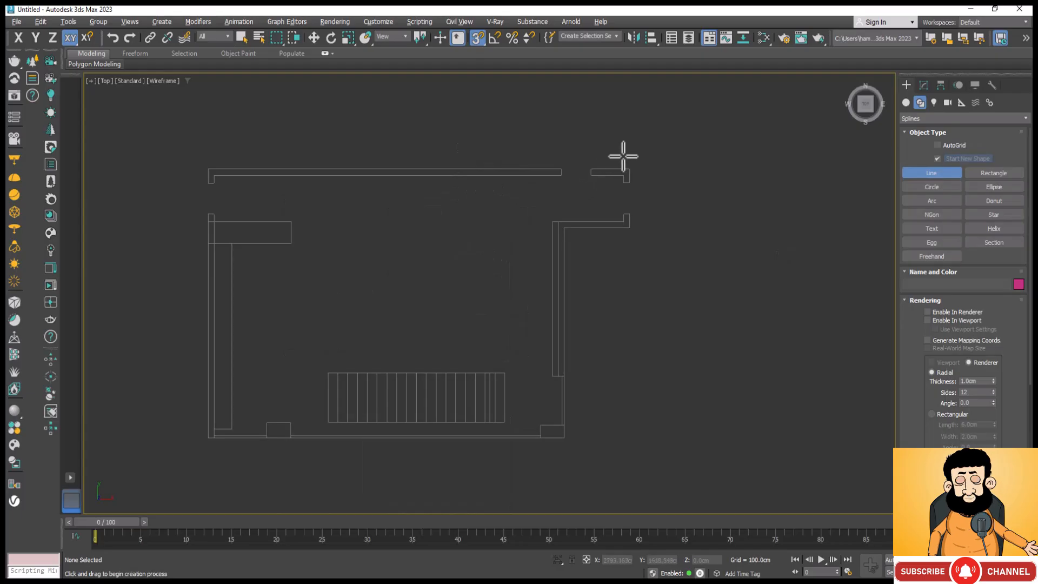
{"action": "scroll", "coordinate": [623, 156], "scroll_direction": "up", "scroll_amount": 2}
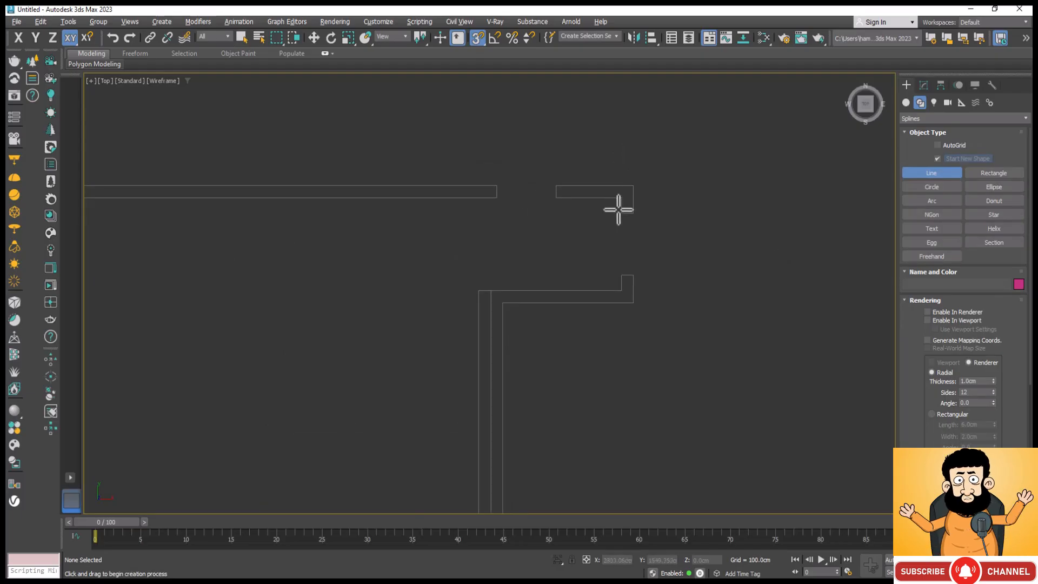
{"action": "scroll", "coordinate": [619, 210], "scroll_direction": "up", "scroll_amount": 2}
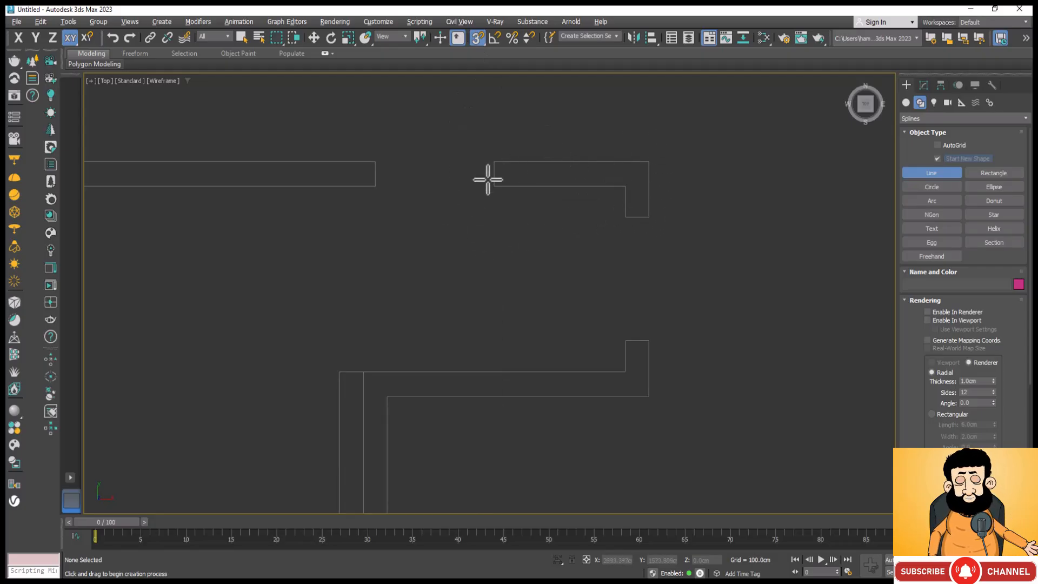
Check in the snap settings that Vertex snapping and Snap to frozen objects are enabled, leaving 3D snapping on.
{"action": "right_click", "coordinate": [482, 38]}
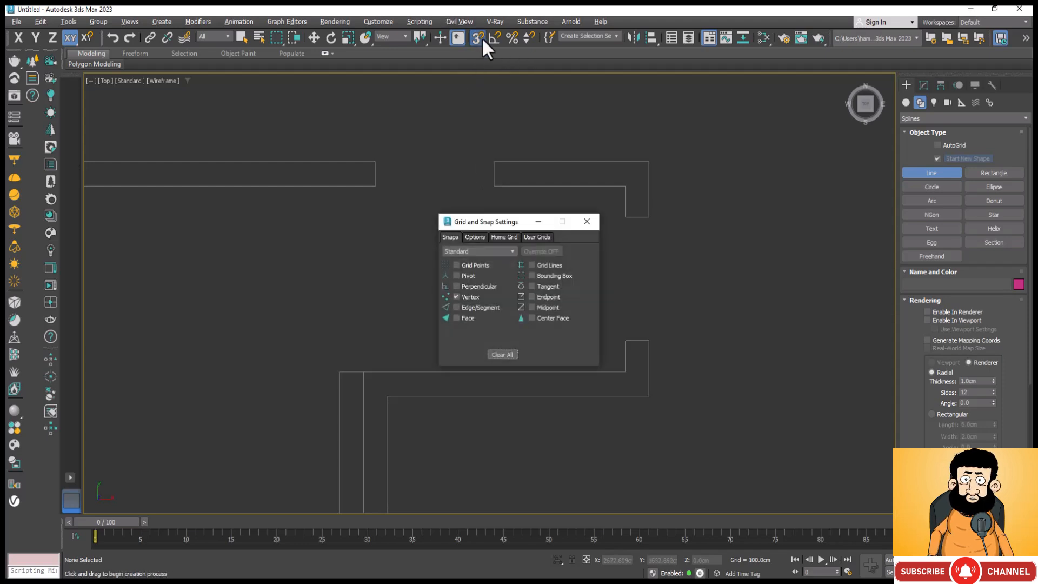
{"action": "left_click", "coordinate": [478, 38]}
{"action": "left_click", "coordinate": [475, 237]}
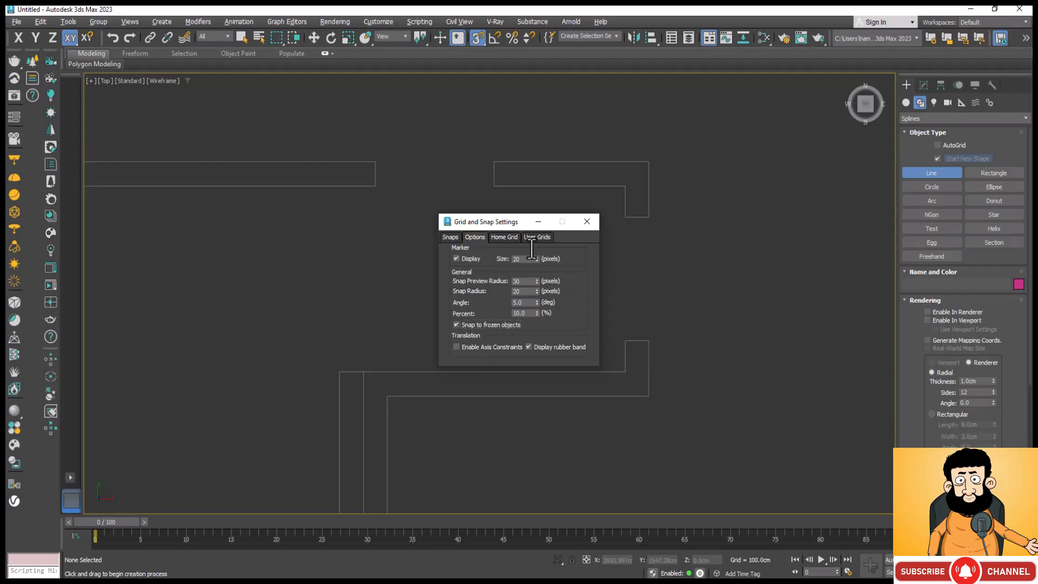
{"action": "left_click", "coordinate": [450, 238]}
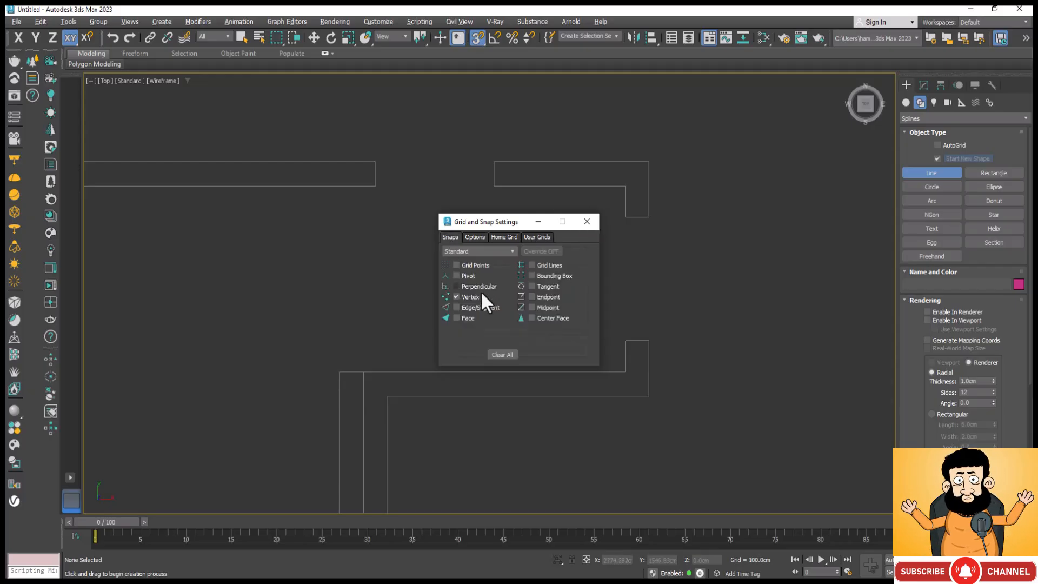
{"action": "left_click", "coordinate": [588, 222]}
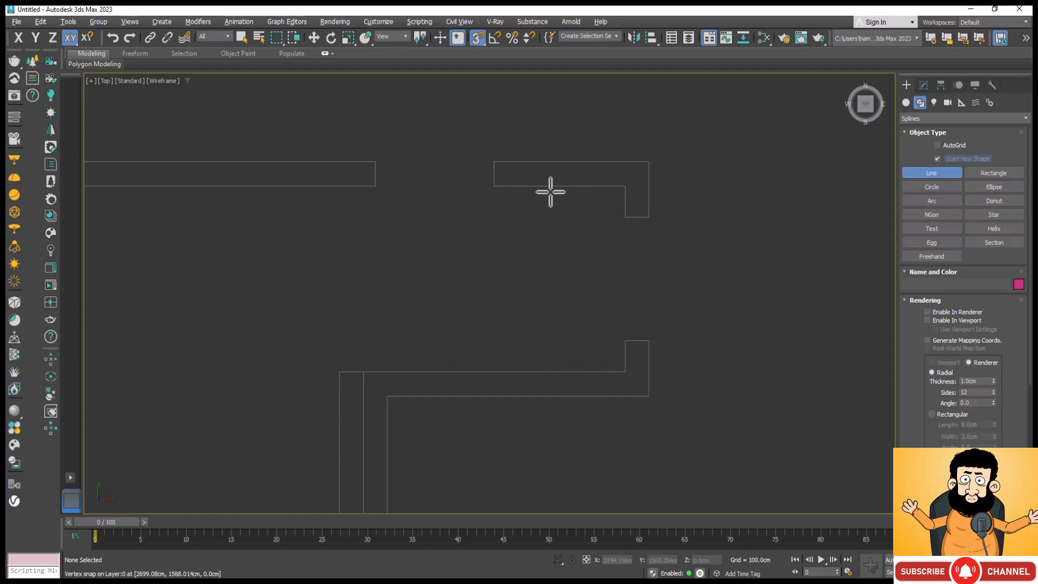
Trace the short L-shaped wall at the upper plan's upper-right corner with snapped vertices and close the spline.
{"action": "left_click", "coordinate": [621, 215]}
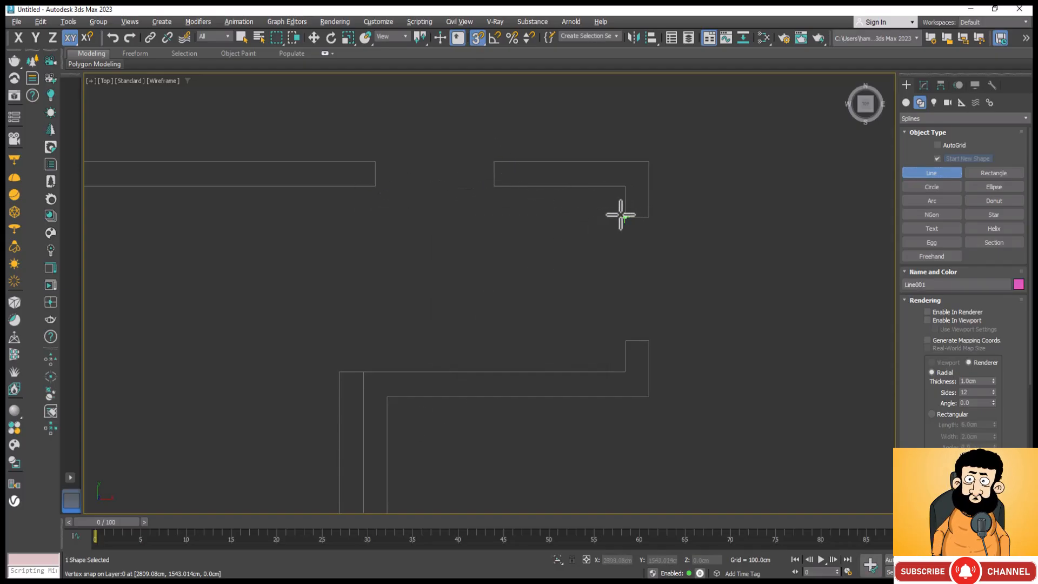
{"action": "left_click", "coordinate": [624, 187]}
{"action": "left_click", "coordinate": [494, 161]}
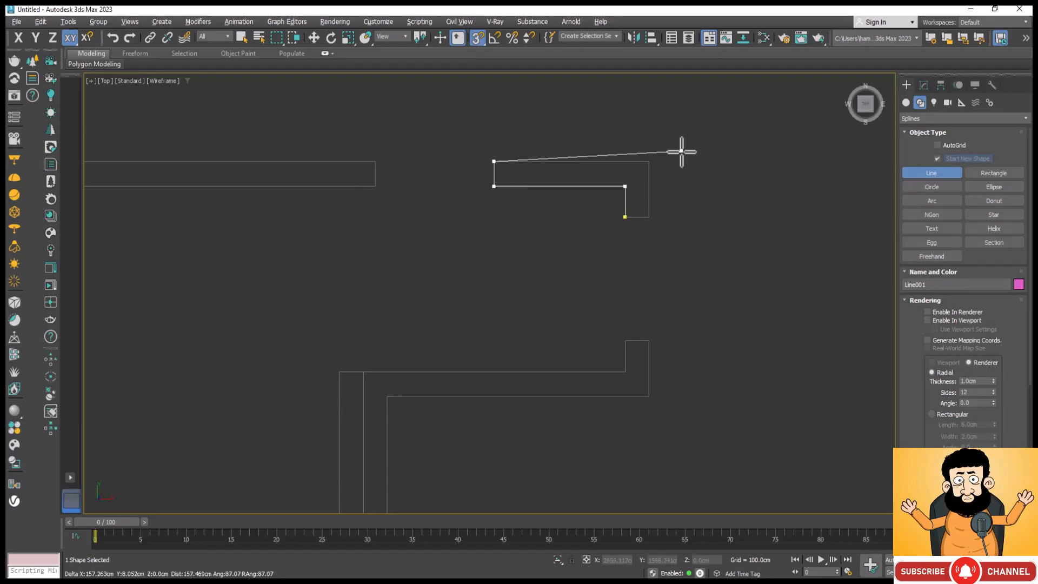
{"action": "left_click", "coordinate": [649, 161]}
{"action": "left_click", "coordinate": [648, 216]}
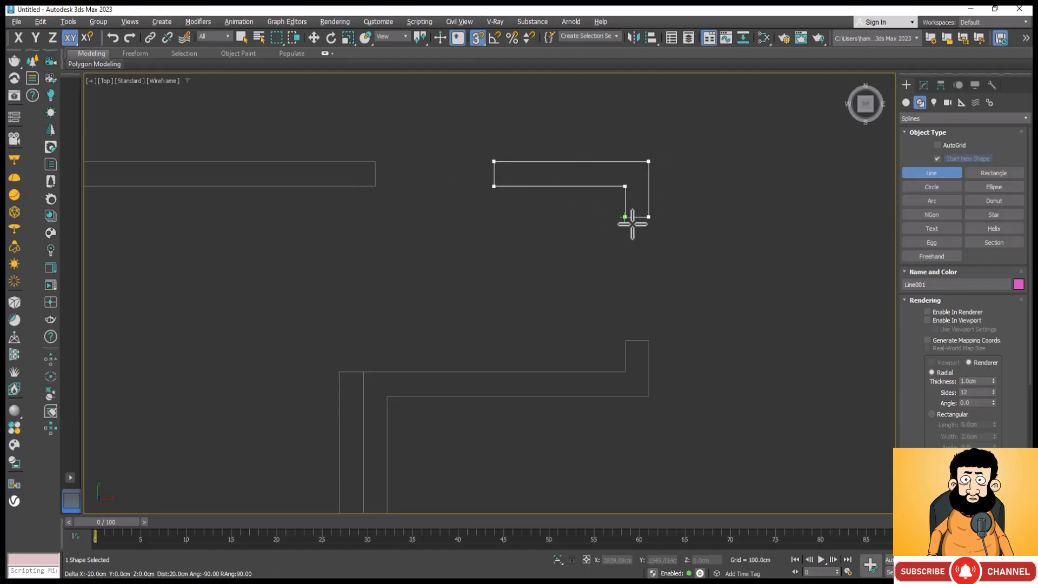
{"action": "left_click", "coordinate": [625, 217]}
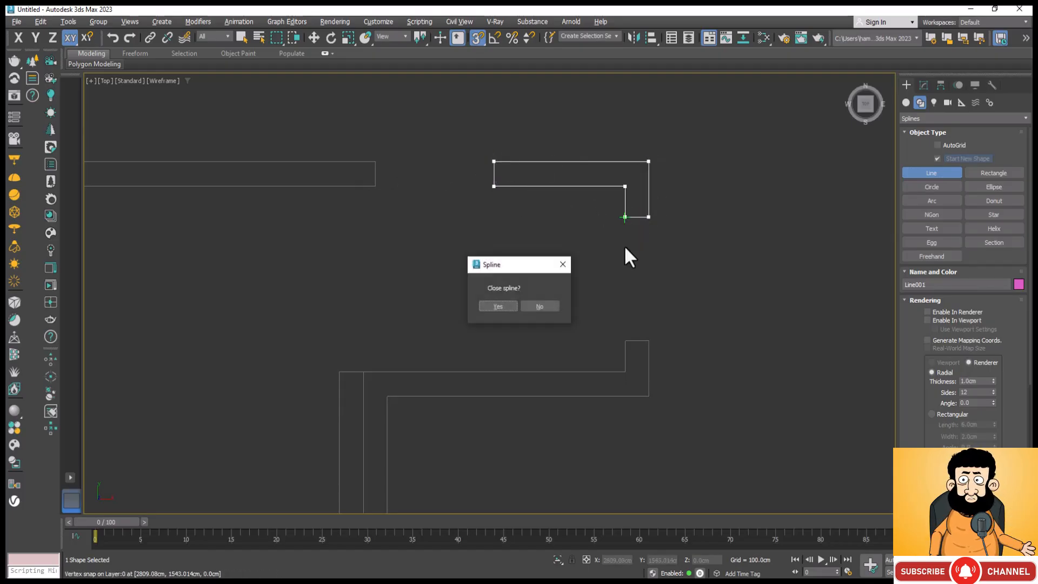
{"action": "left_click", "coordinate": [504, 305]}
Trace the right-hand wall from the door return along its inner edge and the vertical wall's middle line, then across its lower end.
{"action": "scroll", "coordinate": [598, 225], "scroll_direction": "down", "scroll_amount": 3}
{"action": "scroll", "coordinate": [703, 220], "scroll_direction": "down", "scroll_amount": 2}
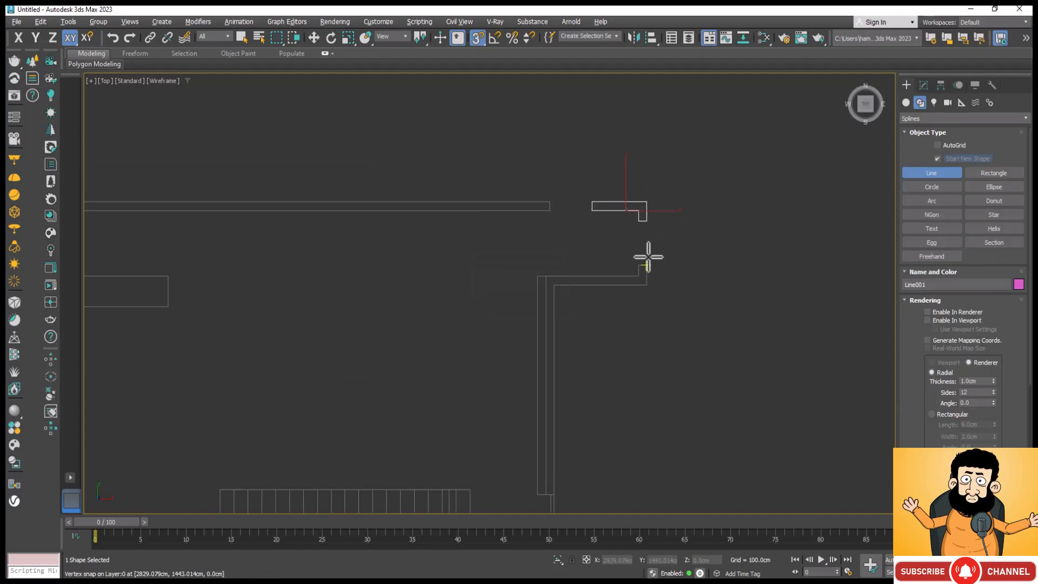
{"action": "left_click", "coordinate": [643, 265]}
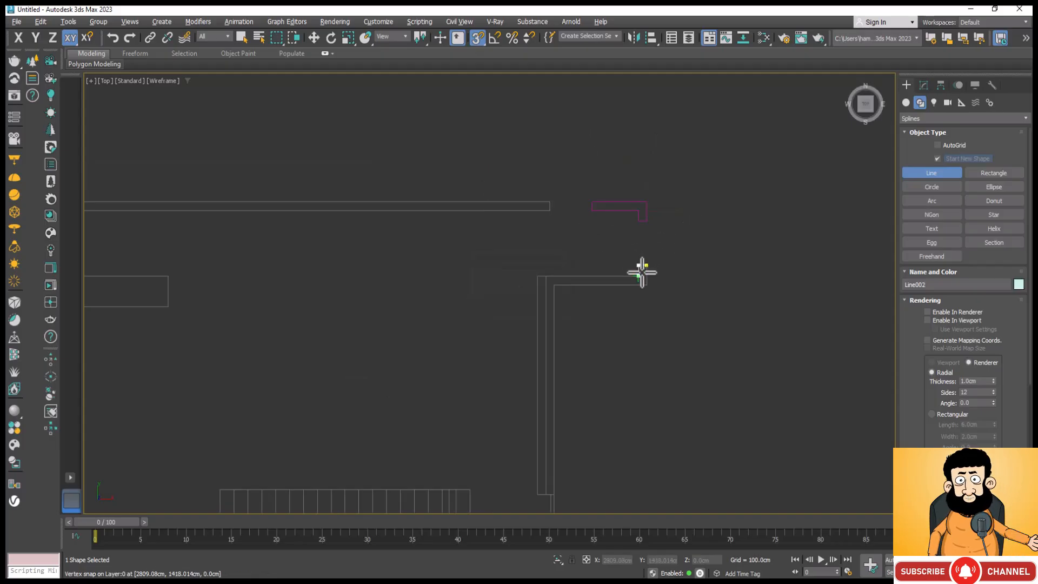
{"action": "left_click", "coordinate": [642, 272]}
{"action": "left_click", "coordinate": [548, 275]}
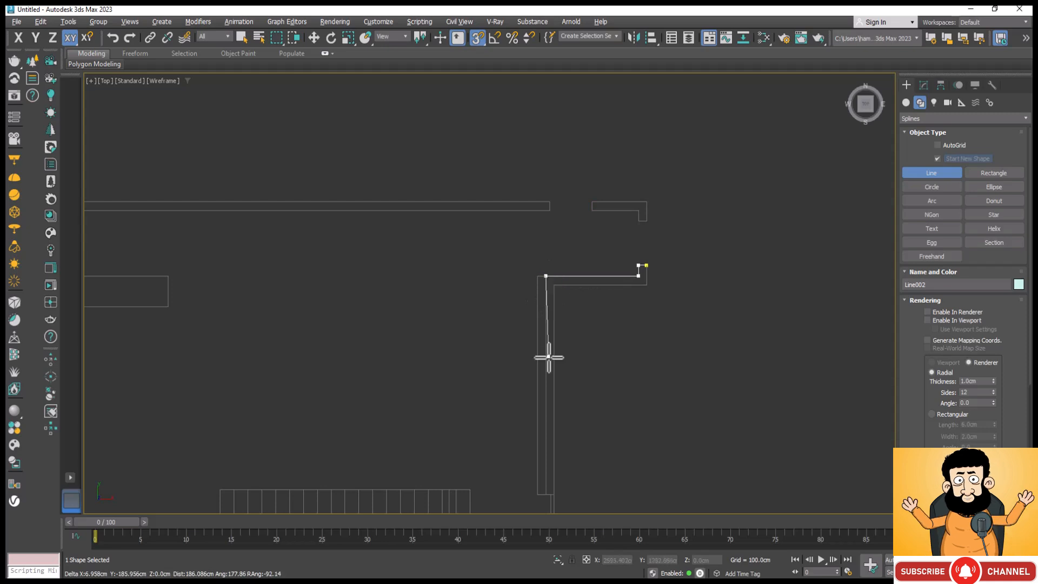
{"action": "scroll", "coordinate": [535, 303], "scroll_direction": "down", "scroll_amount": 5}
{"action": "scroll", "coordinate": [538, 357], "scroll_direction": "up", "scroll_amount": 6}
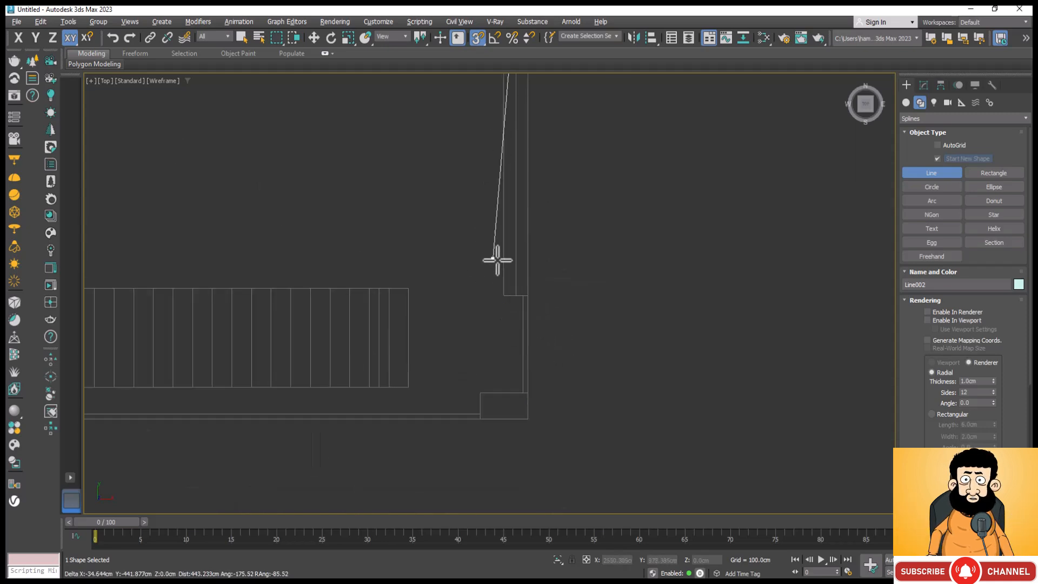
{"action": "scroll", "coordinate": [522, 290], "scroll_direction": "up", "scroll_amount": 3}
{"action": "left_click", "coordinate": [502, 314]}
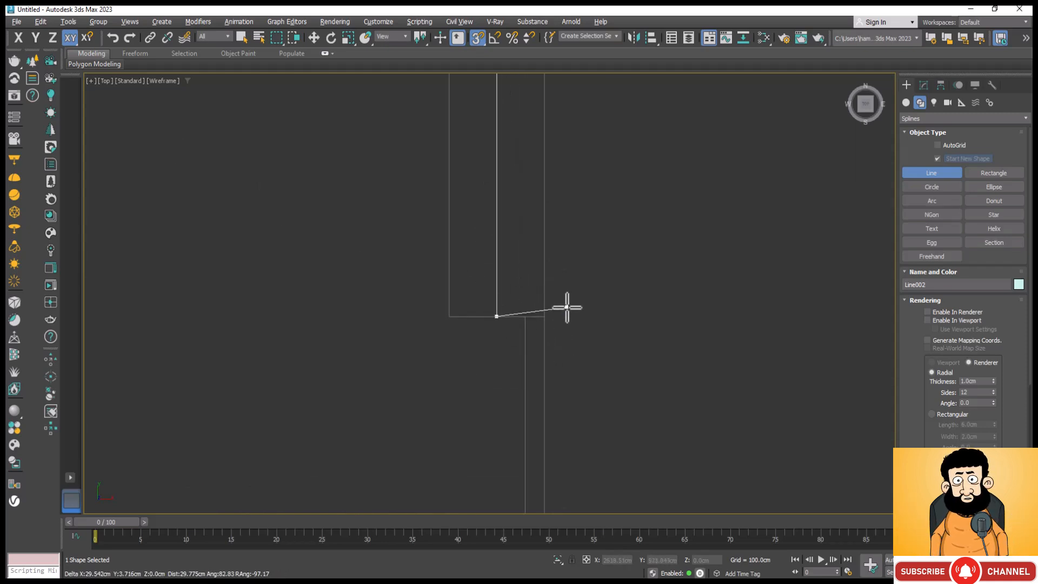
{"action": "left_click", "coordinate": [544, 317]}
Trace the right-hand wall's outer edge back up to the door return and close the spline.
{"action": "scroll", "coordinate": [565, 359], "scroll_direction": "down", "scroll_amount": 3}
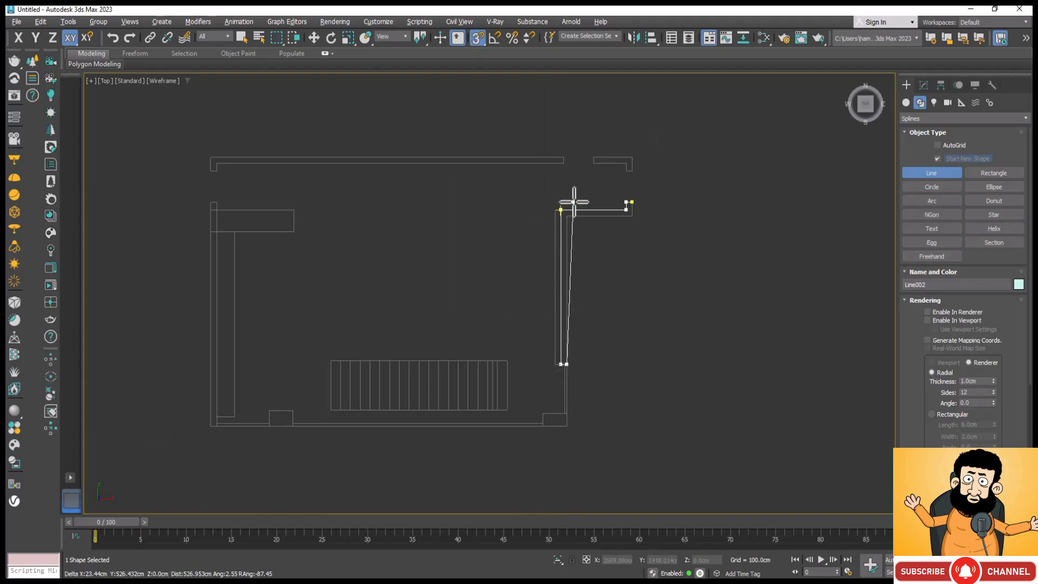
{"action": "scroll", "coordinate": [572, 199], "scroll_direction": "up", "scroll_amount": 6}
{"action": "left_click", "coordinate": [535, 282]}
{"action": "scroll", "coordinate": [469, 302], "scroll_direction": "down", "scroll_amount": 3}
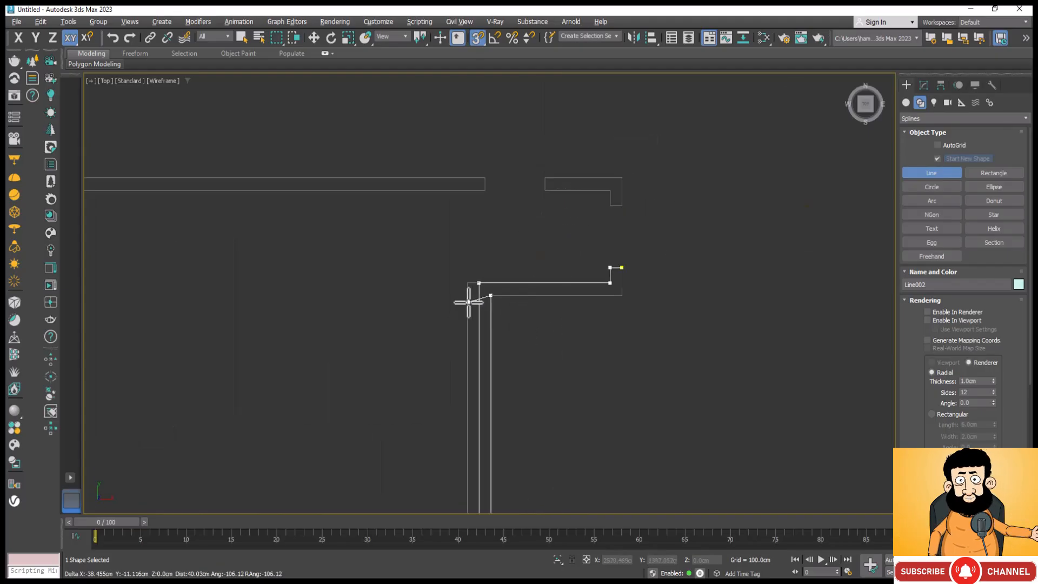
{"action": "scroll", "coordinate": [640, 292], "scroll_direction": "up", "scroll_amount": 5}
{"action": "left_click", "coordinate": [543, 300]}
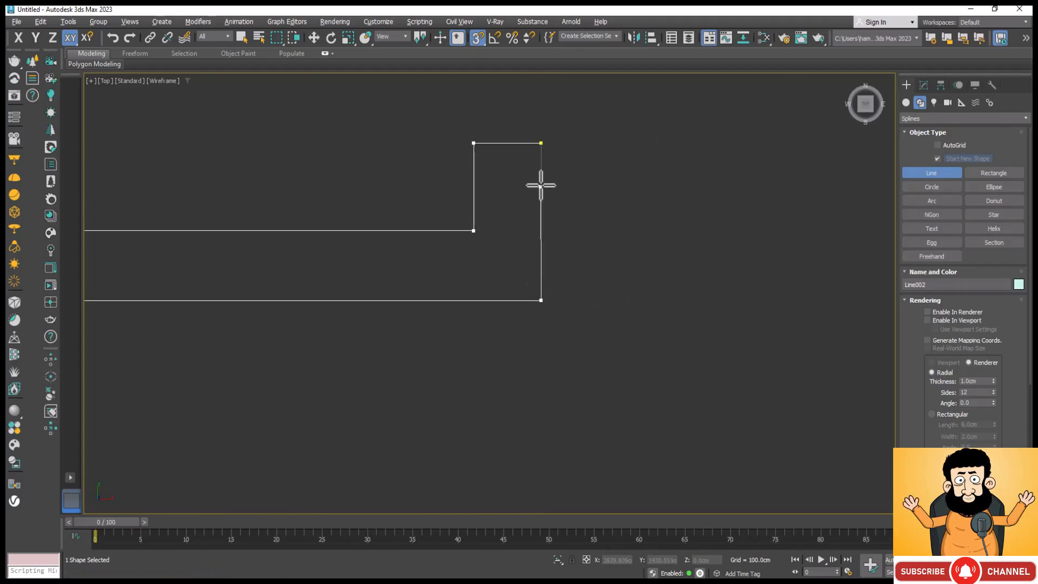
{"action": "left_click", "coordinate": [542, 143]}
{"action": "left_click", "coordinate": [500, 307]}
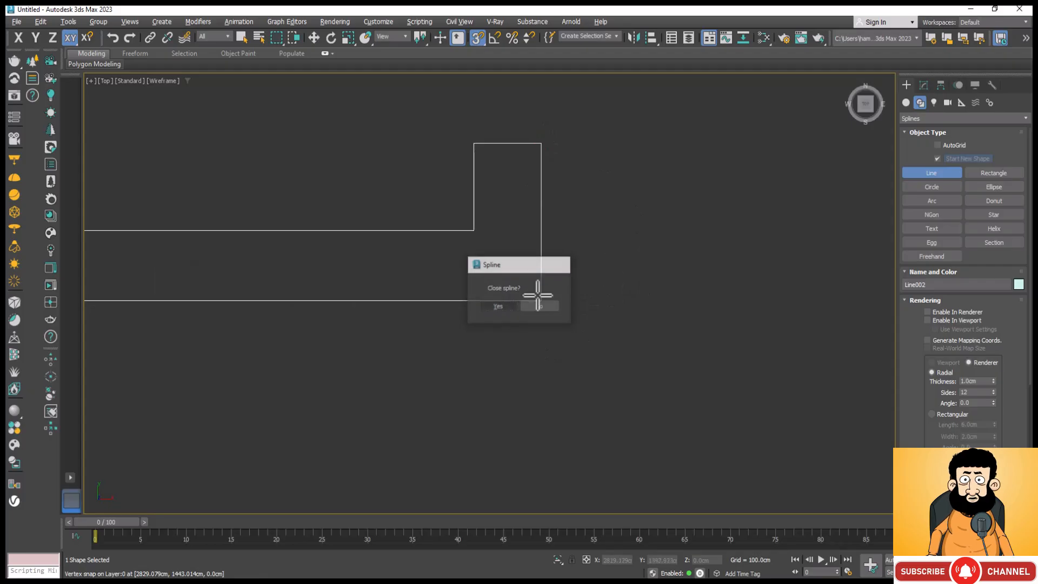
Trace the rectangular column at the plan's lower-right corner as a closed line.
{"action": "scroll", "coordinate": [633, 227], "scroll_direction": "down", "scroll_amount": 6}
{"action": "scroll", "coordinate": [579, 479], "scroll_direction": "up", "scroll_amount": 6}
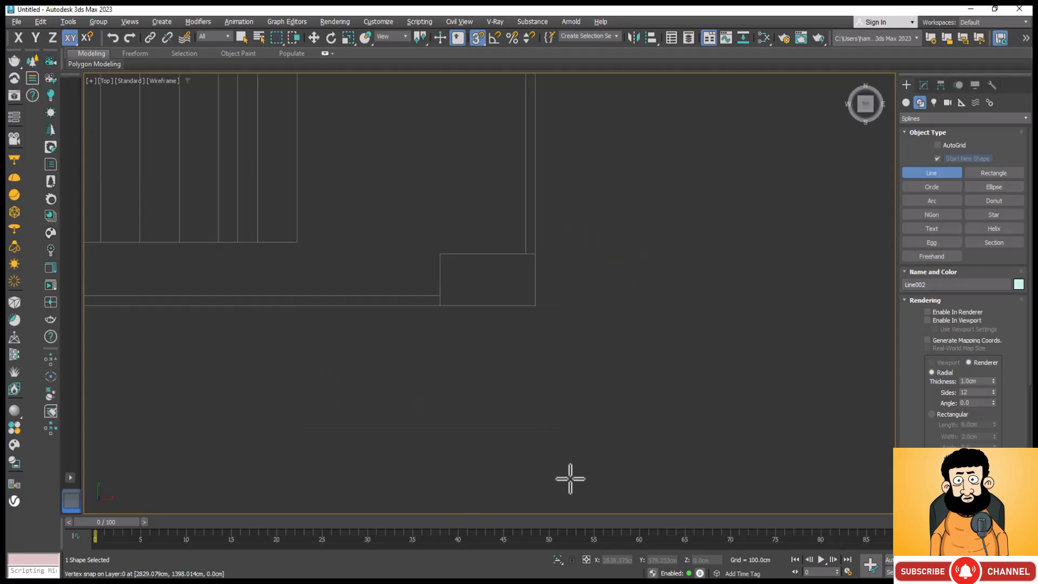
{"action": "left_click", "coordinate": [435, 252]}
{"action": "left_click", "coordinate": [438, 307]}
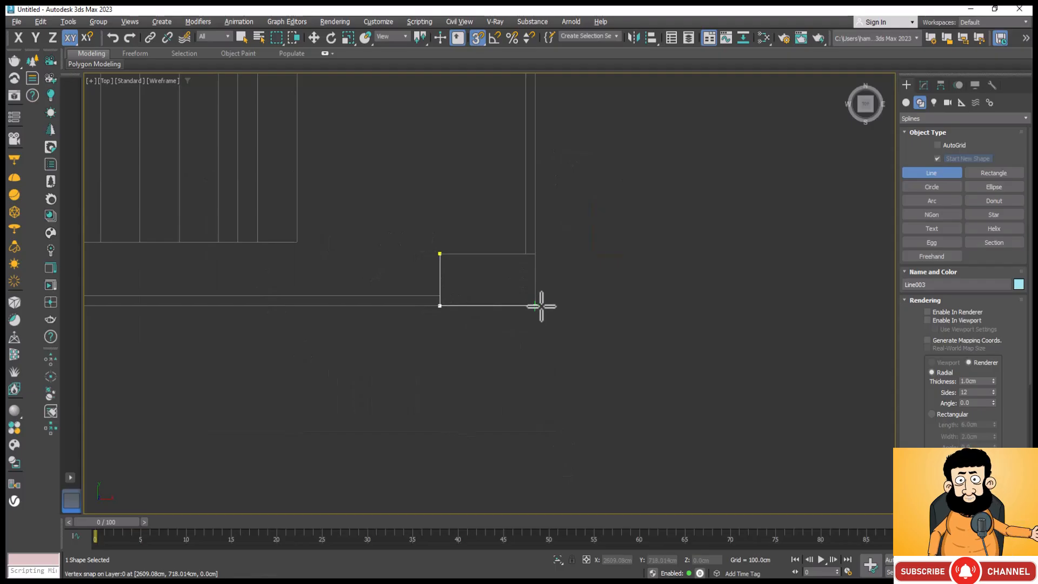
{"action": "left_click", "coordinate": [540, 306]}
{"action": "left_click", "coordinate": [532, 254]}
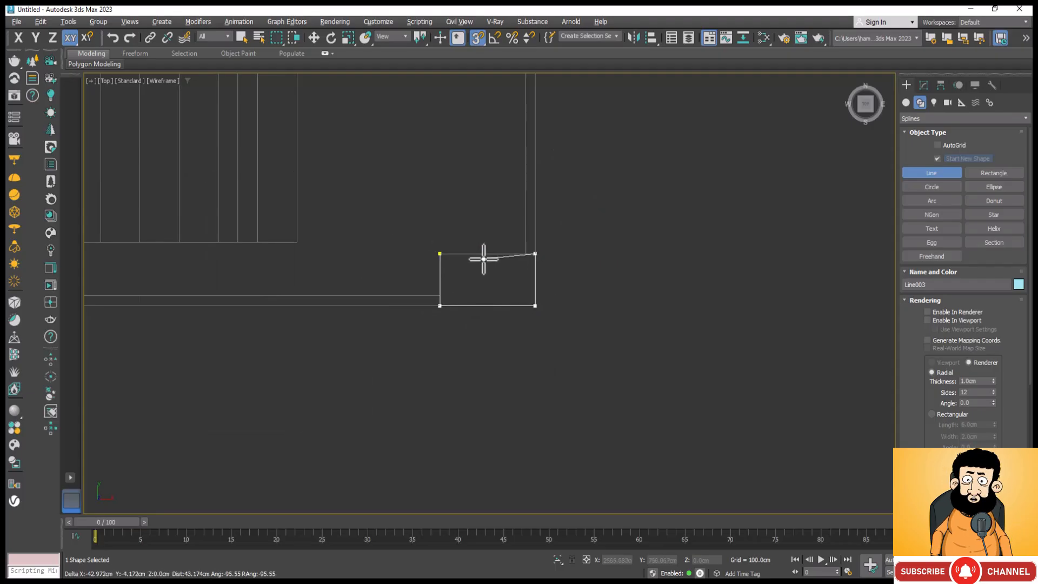
{"action": "left_click", "coordinate": [447, 256]}
{"action": "left_click", "coordinate": [506, 310]}
Trace the rectangular column near the left end of the bottom wall as a closed line.
{"action": "scroll", "coordinate": [630, 265], "scroll_direction": "down", "scroll_amount": 6}
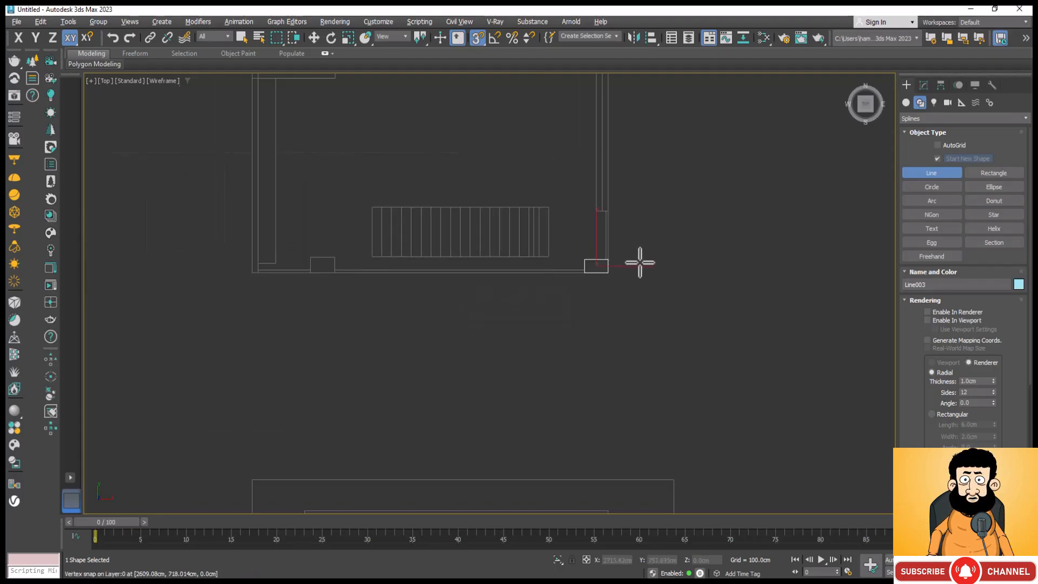
{"action": "scroll", "coordinate": [370, 277], "scroll_direction": "up", "scroll_amount": 5}
{"action": "scroll", "coordinate": [646, 181], "scroll_direction": "up", "scroll_amount": 3}
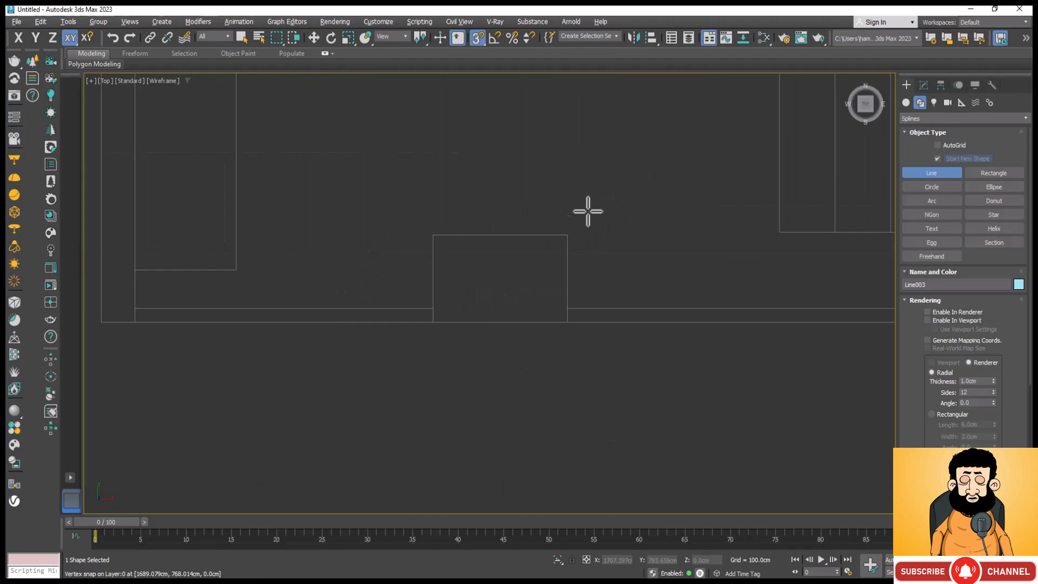
{"action": "left_click", "coordinate": [567, 235]}
{"action": "left_click", "coordinate": [572, 327]}
{"action": "left_click", "coordinate": [431, 321]}
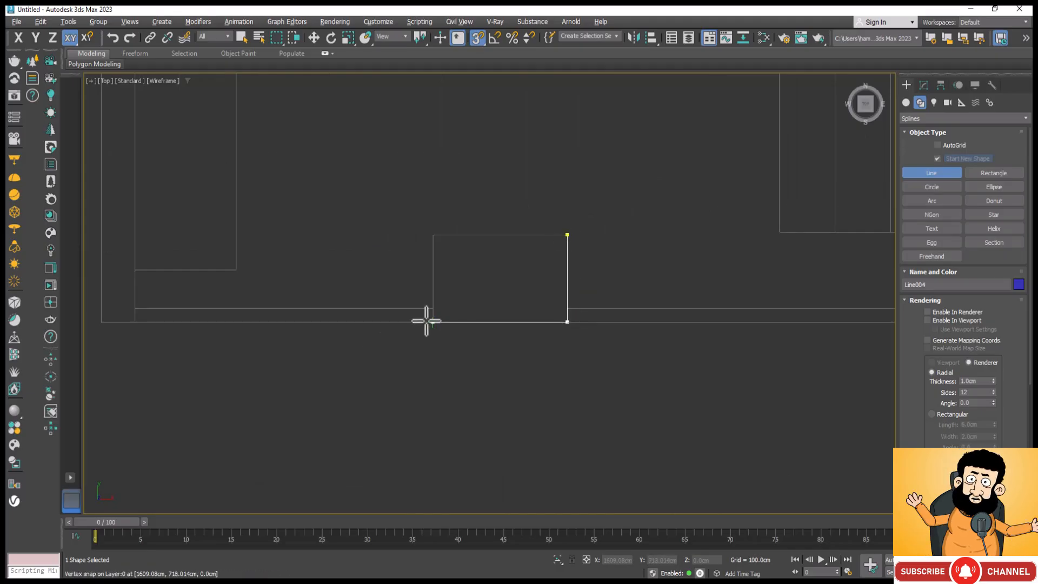
{"action": "left_click", "coordinate": [442, 233]}
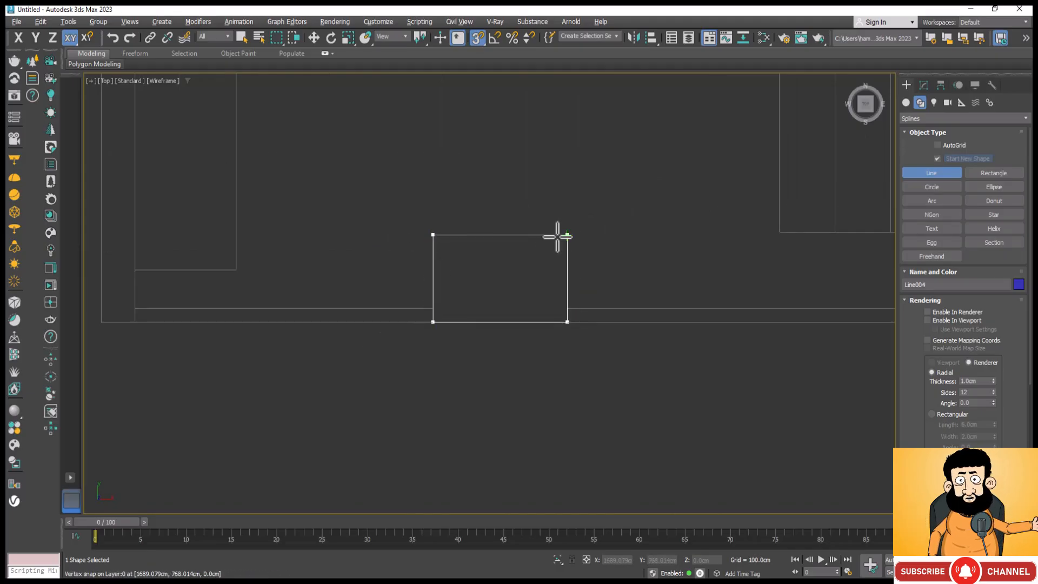
{"action": "left_click", "coordinate": [569, 233]}
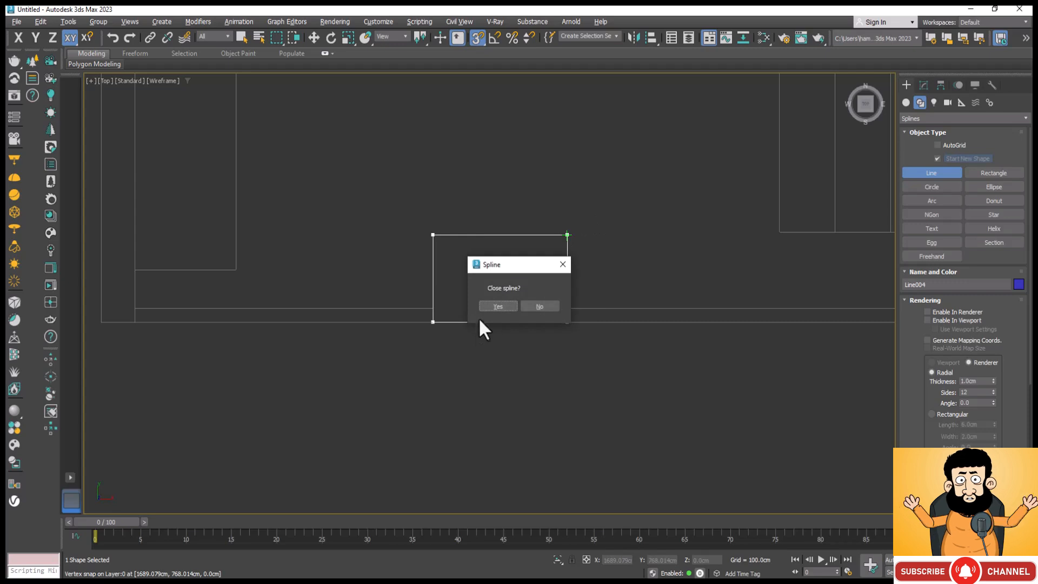
{"action": "left_click", "coordinate": [498, 306]}
Trace the left wall from its bottom end up the outer edge and around its upper tip to the projecting wall block.
{"action": "scroll", "coordinate": [574, 271], "scroll_direction": "down", "scroll_amount": 6}
{"action": "scroll", "coordinate": [435, 289], "scroll_direction": "up", "scroll_amount": 4}
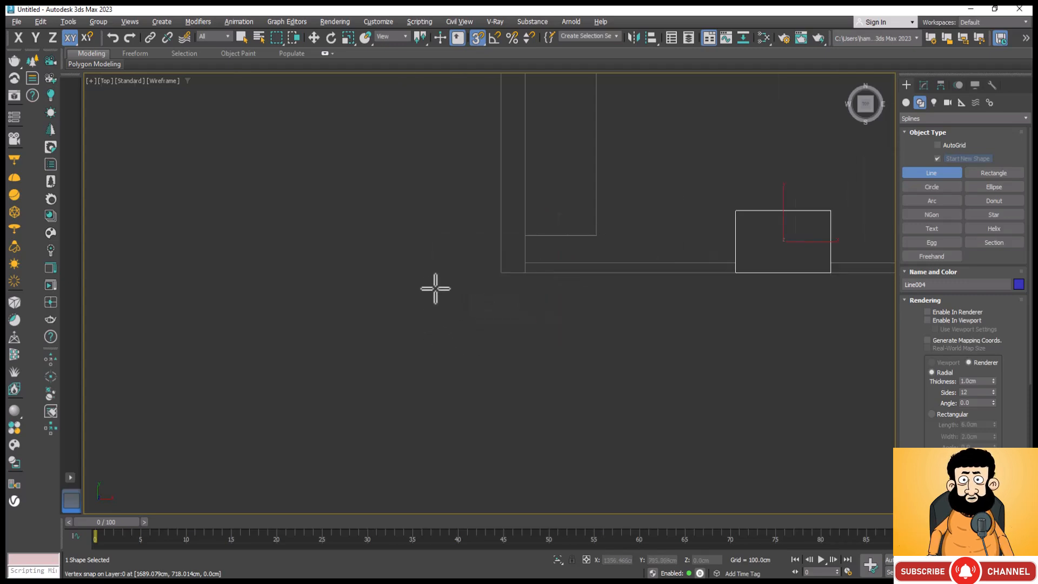
{"action": "left_click", "coordinate": [525, 275]}
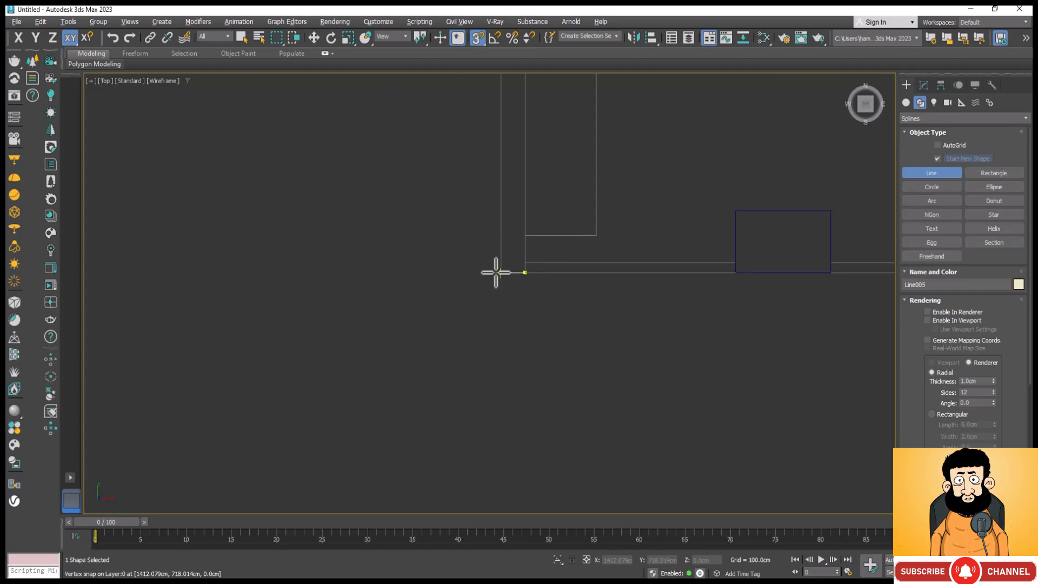
{"action": "scroll", "coordinate": [490, 368], "scroll_direction": "down", "scroll_amount": 5}
{"action": "scroll", "coordinate": [484, 259], "scroll_direction": "up", "scroll_amount": 5}
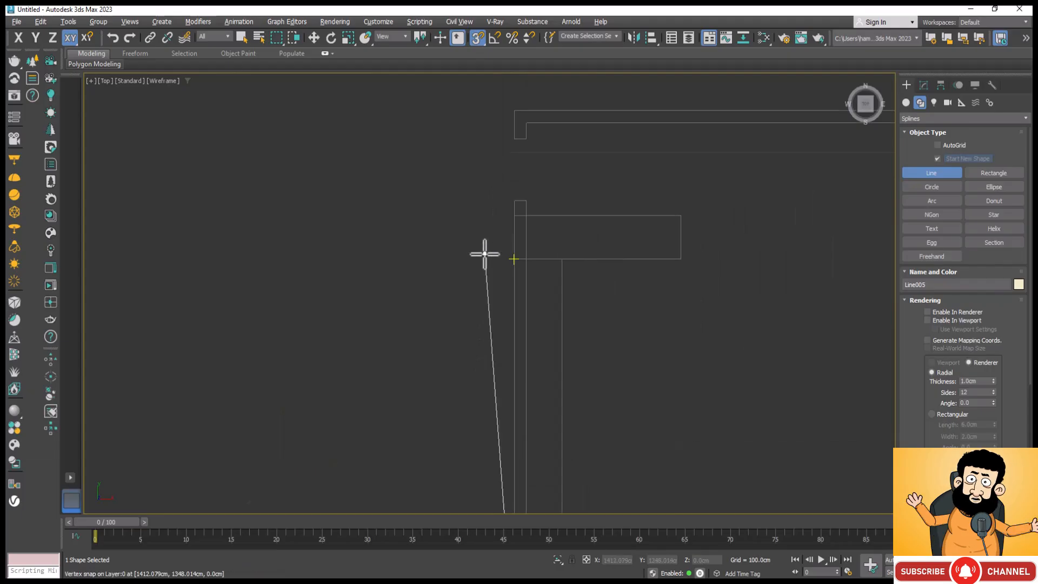
{"action": "scroll", "coordinate": [515, 210], "scroll_direction": "up", "scroll_amount": 5}
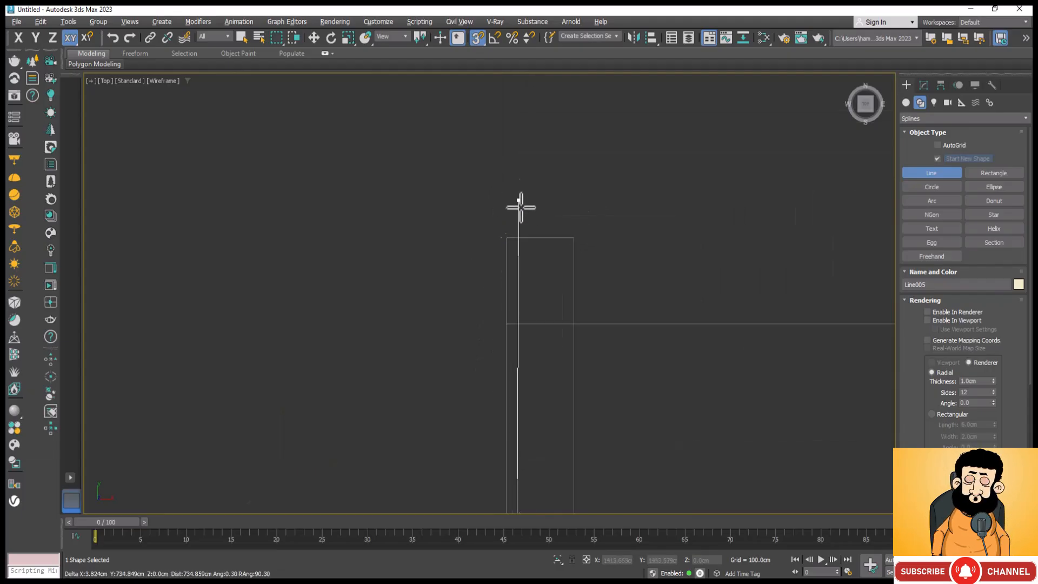
{"action": "left_click", "coordinate": [507, 237]}
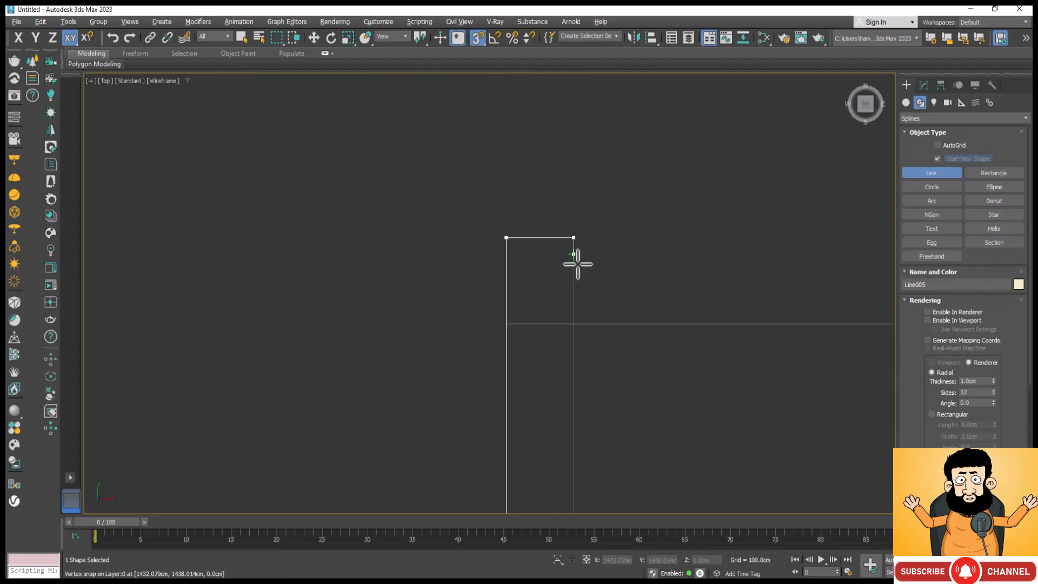
{"action": "left_click", "coordinate": [573, 324]}
Trace around the projecting block and down the left wall's inner edge to the starting vertex, closing the spline.
{"action": "scroll", "coordinate": [487, 240], "scroll_direction": "down", "scroll_amount": 6}
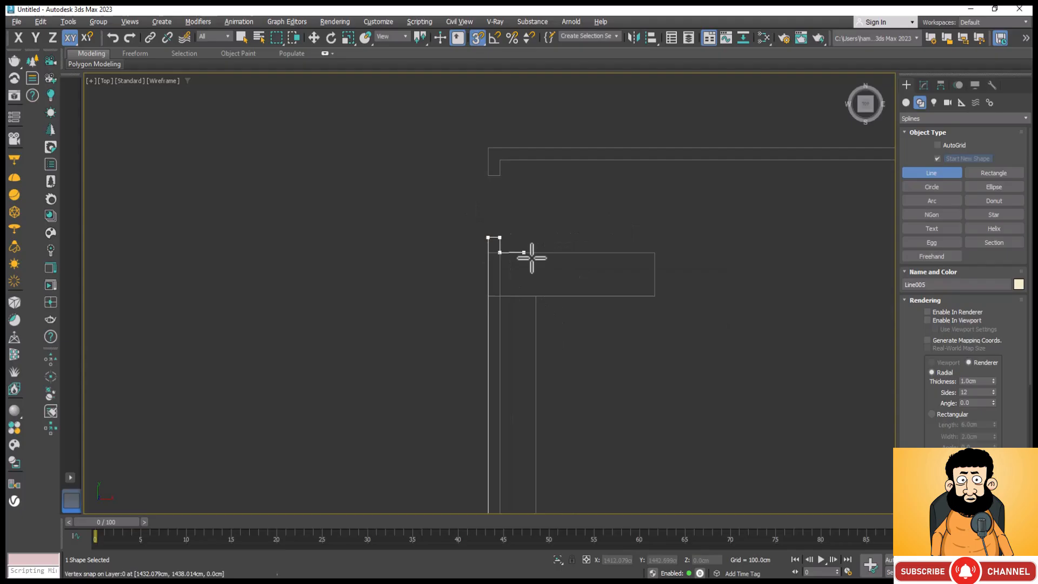
{"action": "left_click", "coordinate": [653, 253]}
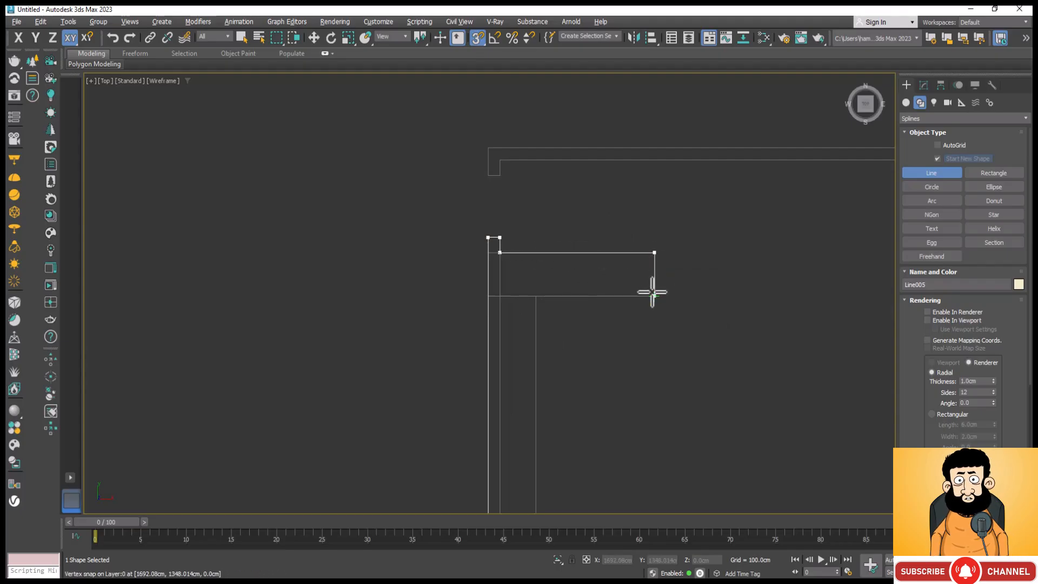
{"action": "left_click", "coordinate": [653, 295]}
{"action": "left_click", "coordinate": [502, 296]}
{"action": "scroll", "coordinate": [478, 228], "scroll_direction": "down", "scroll_amount": 4}
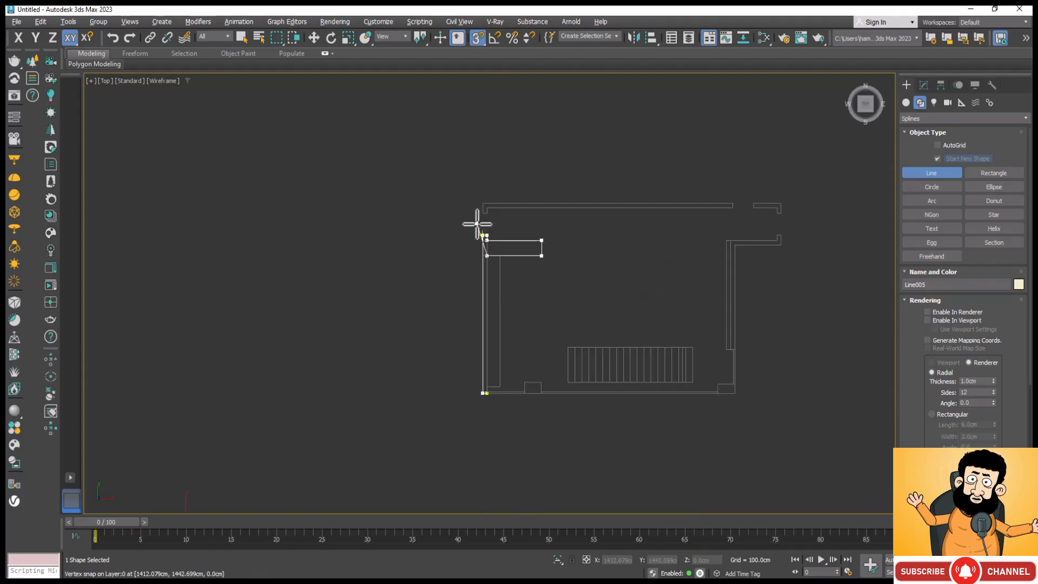
{"action": "scroll", "coordinate": [494, 394], "scroll_direction": "up", "scroll_amount": 5}
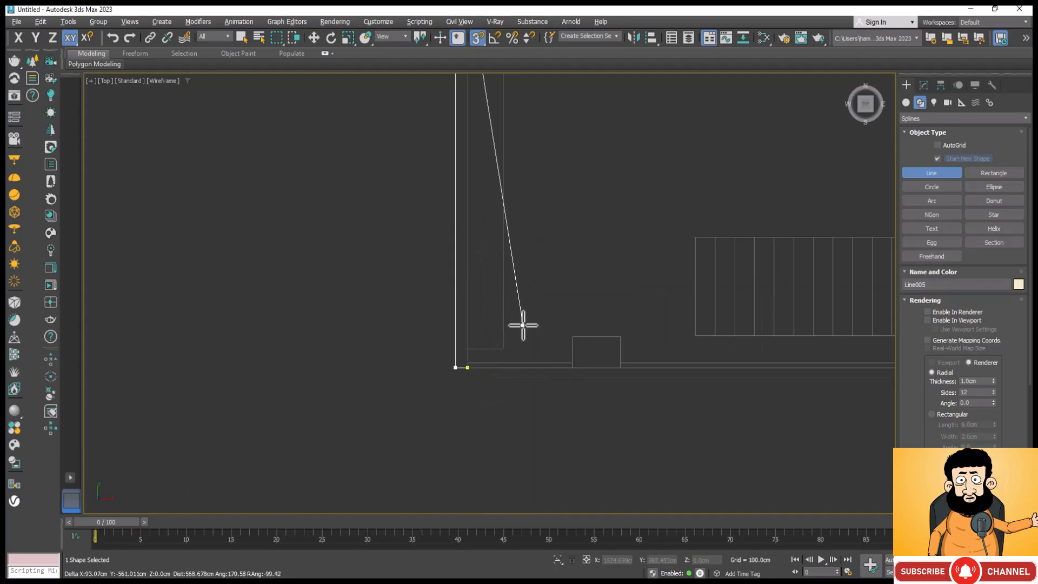
{"action": "left_click", "coordinate": [468, 367]}
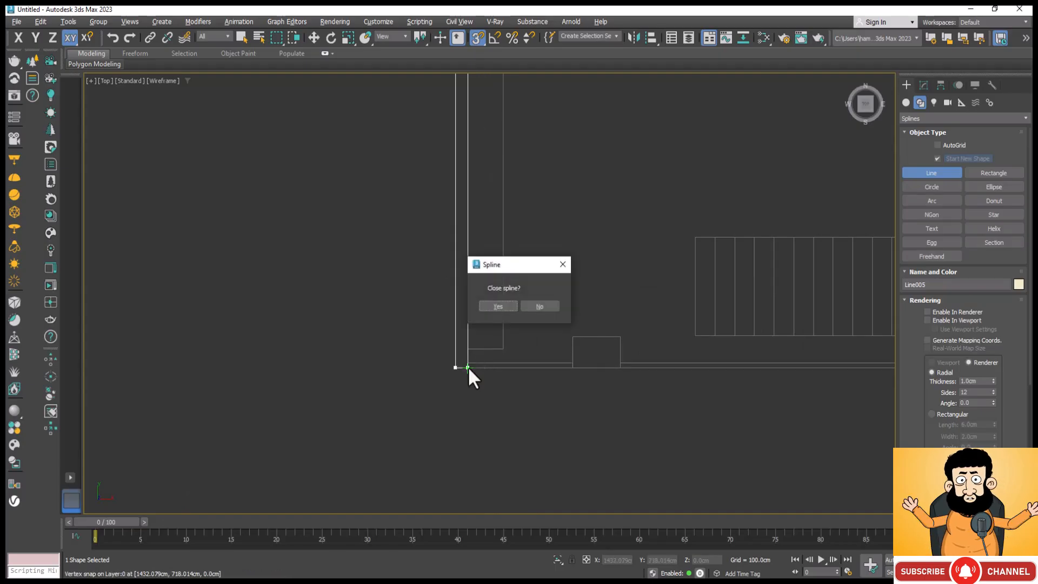
{"action": "left_click", "coordinate": [502, 306]}
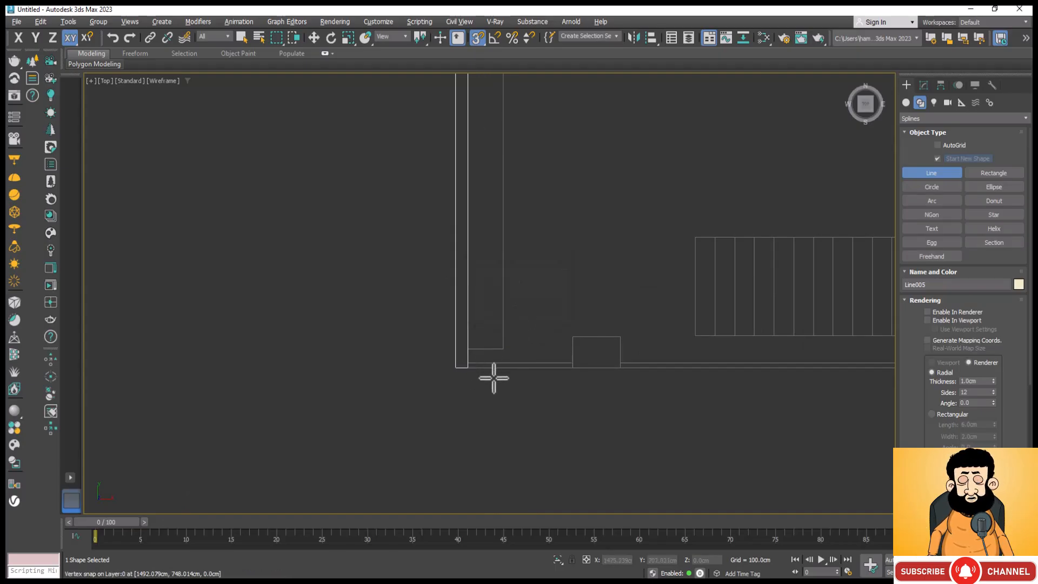
Trace the top wall from its left return along the inner edge and around its right end.
{"action": "scroll", "coordinate": [486, 379], "scroll_direction": "down", "scroll_amount": 5}
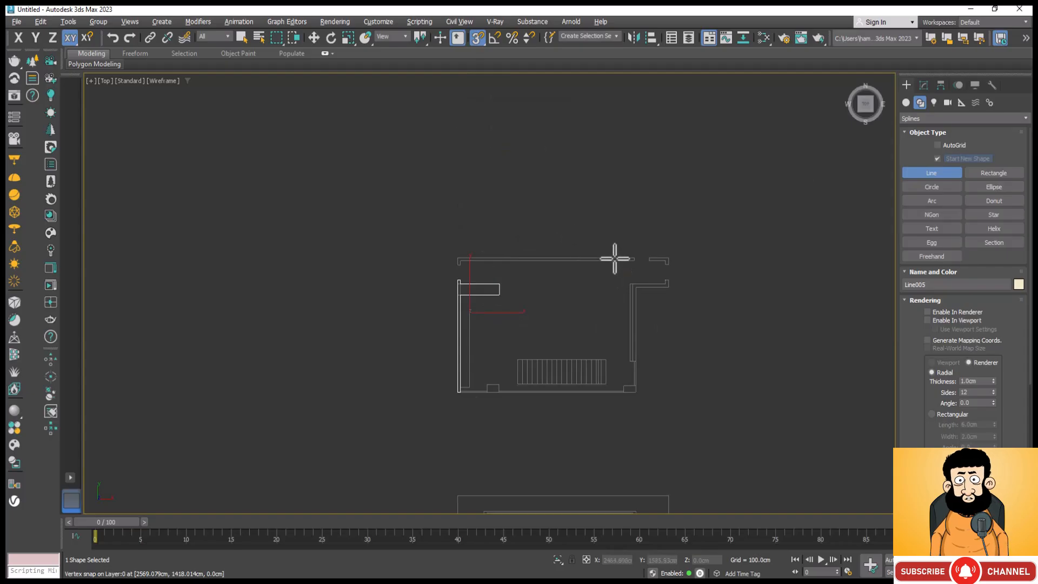
{"action": "scroll", "coordinate": [424, 274], "scroll_direction": "up", "scroll_amount": 6}
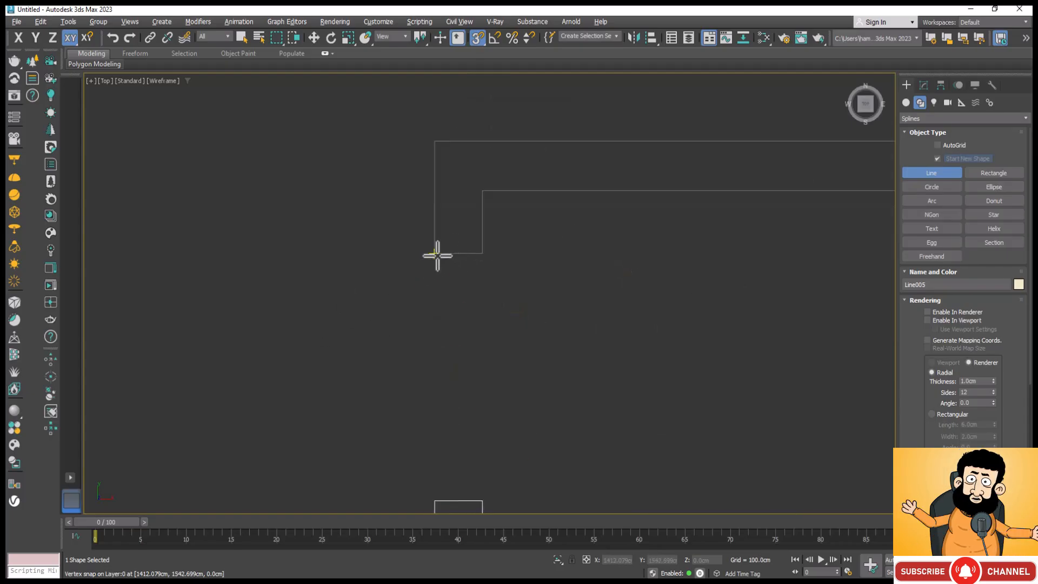
{"action": "left_click", "coordinate": [437, 255]}
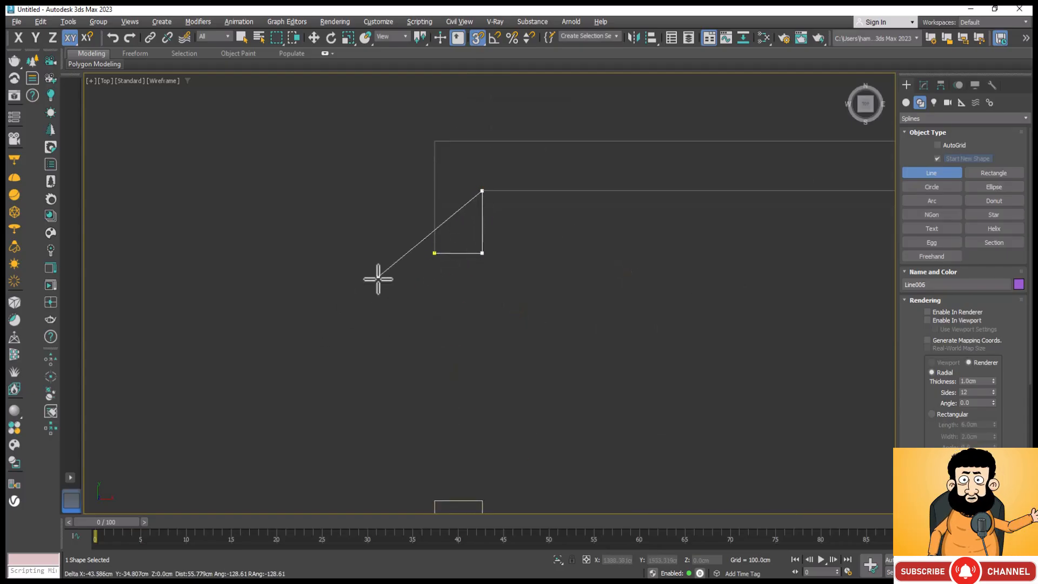
{"action": "scroll", "coordinate": [375, 276], "scroll_direction": "down", "scroll_amount": 10}
{"action": "scroll", "coordinate": [630, 255], "scroll_direction": "up", "scroll_amount": 8}
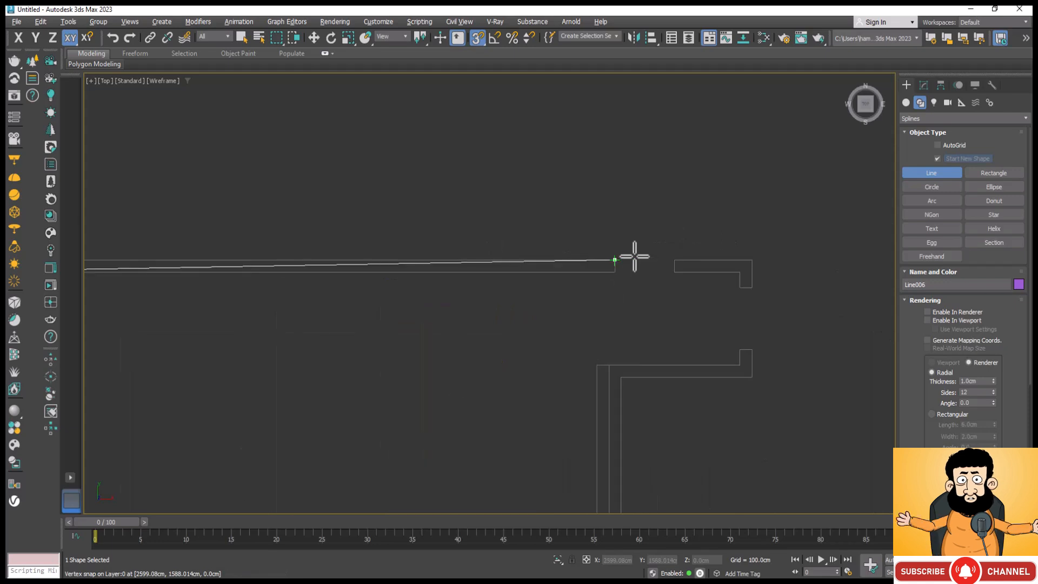
{"action": "left_click", "coordinate": [620, 265]}
{"action": "left_click", "coordinate": [619, 261]}
Trace the top wall's outer edge back to its upper-left corner and close the spline at the starting vertex.
{"action": "scroll", "coordinate": [666, 237], "scroll_direction": "down", "scroll_amount": 6}
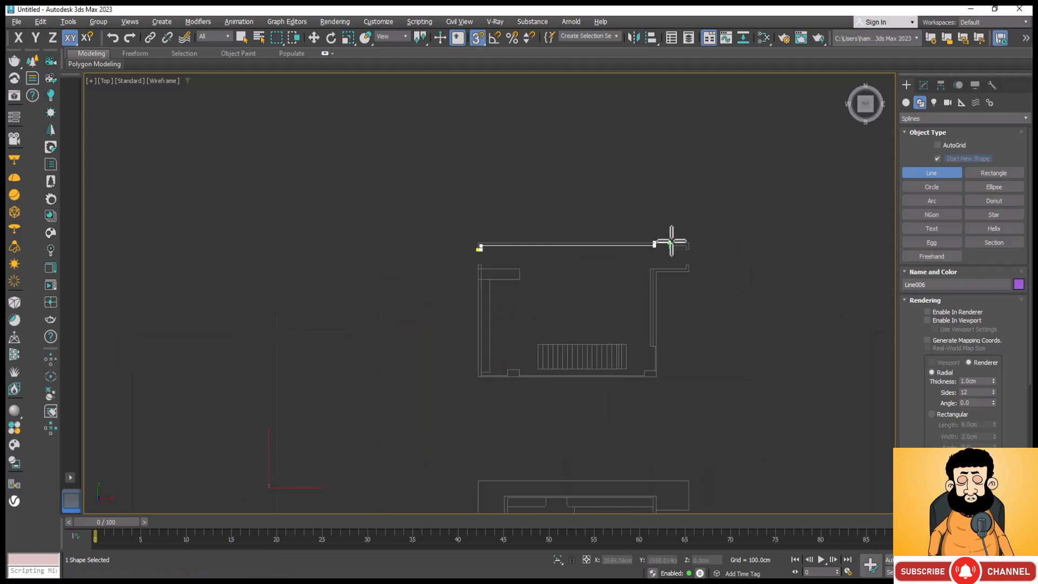
{"action": "scroll", "coordinate": [477, 240], "scroll_direction": "up", "scroll_amount": 7}
{"action": "left_click", "coordinate": [481, 249]}
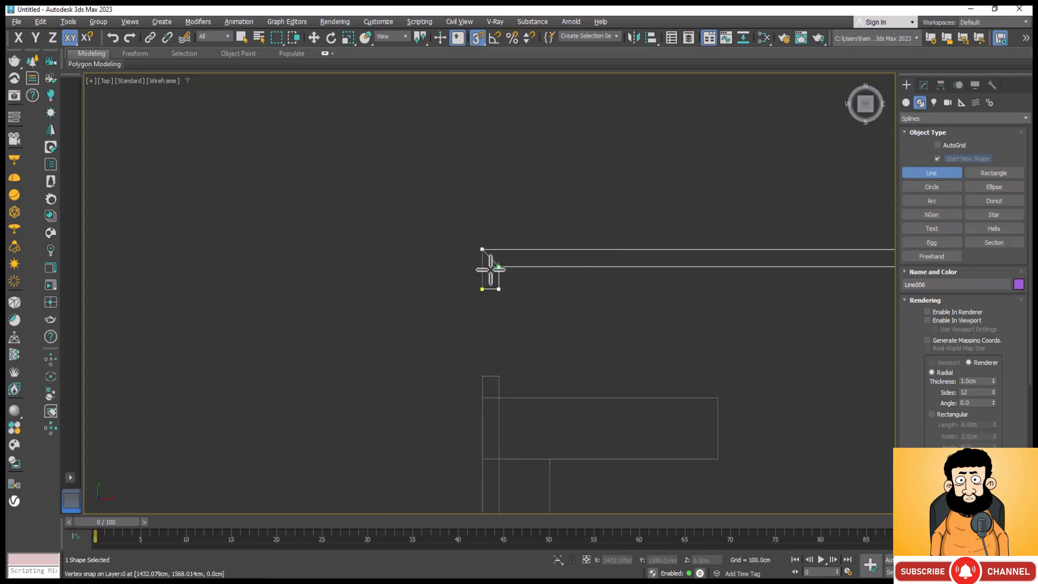
{"action": "left_click", "coordinate": [482, 289]}
{"action": "left_click", "coordinate": [498, 307]}
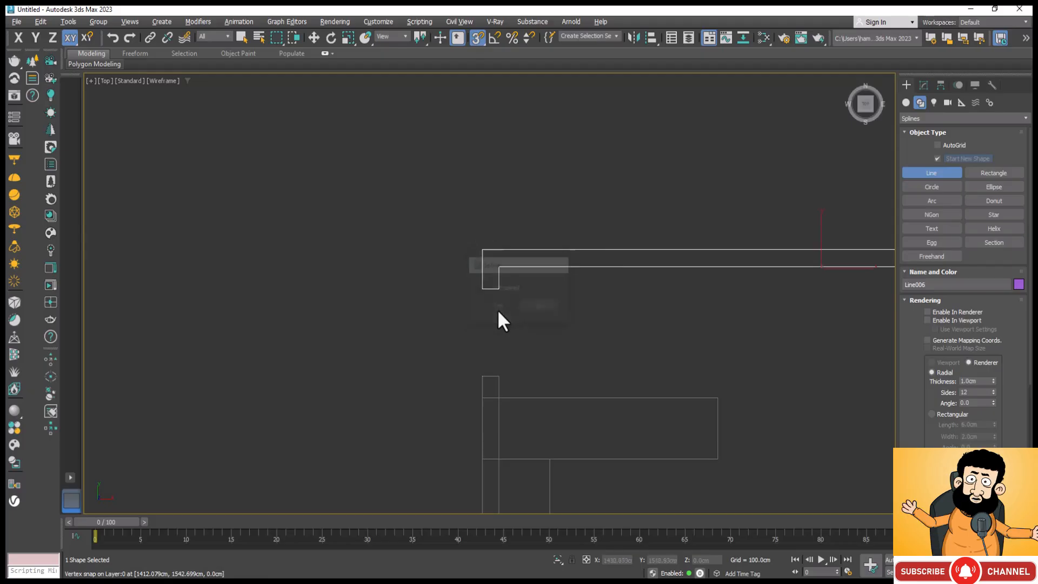
In the Perspective view, attach the short upper-right wall piece and the right wall to the top wall's line.
{"action": "scroll", "coordinate": [505, 282], "scroll_direction": "down", "scroll_amount": 2}
{"action": "scroll", "coordinate": [465, 350], "scroll_direction": "down", "scroll_amount": 3}
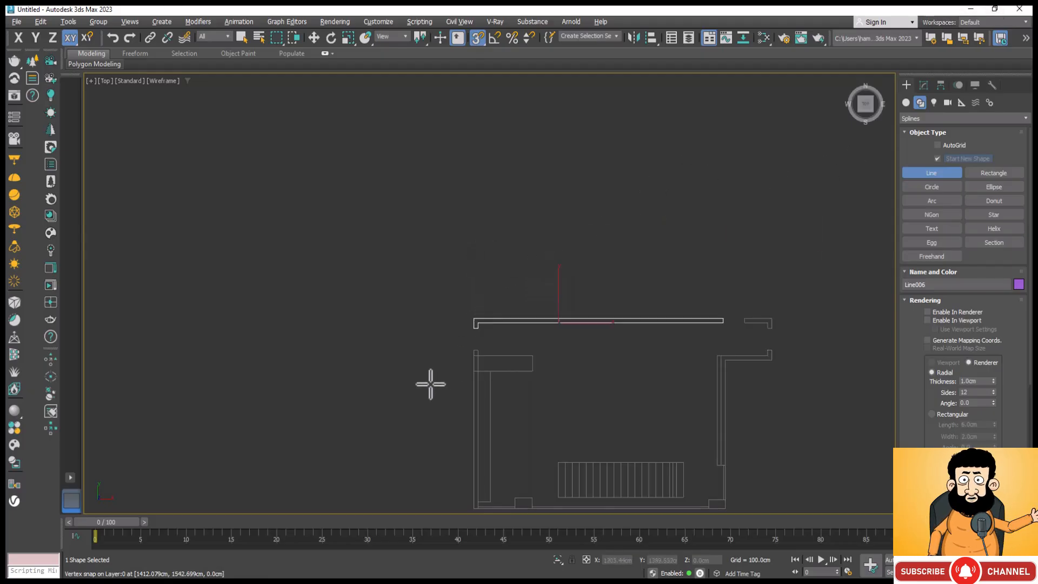
{"action": "key", "text": "p"}
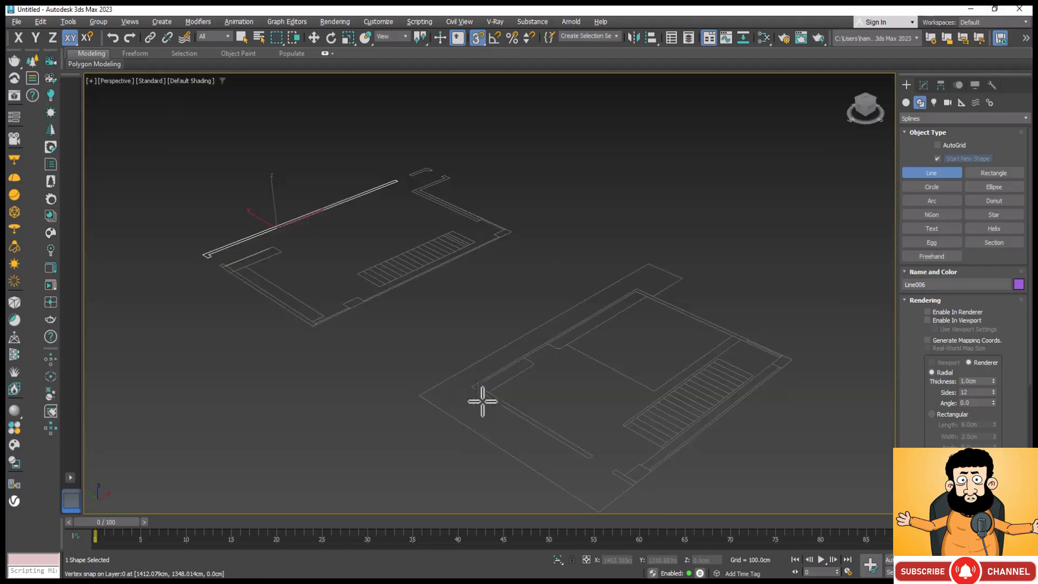
{"action": "scroll", "coordinate": [466, 401], "scroll_direction": "down", "scroll_amount": 2}
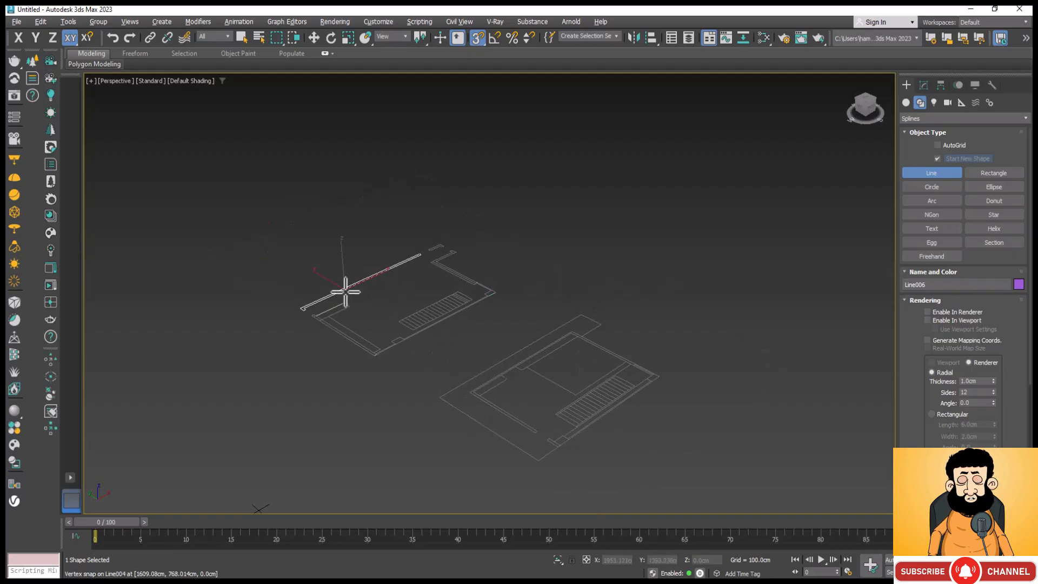
{"action": "left_click", "coordinate": [923, 85]}
{"action": "scroll", "coordinate": [985, 349], "scroll_direction": "down", "scroll_amount": 10}
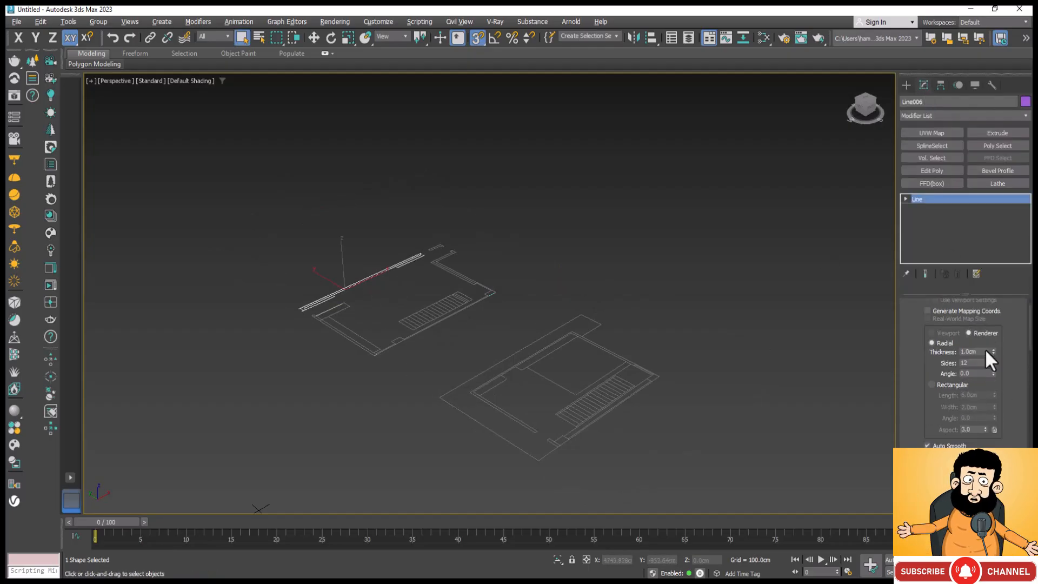
{"action": "scroll", "coordinate": [998, 419], "scroll_direction": "down", "scroll_amount": 8}
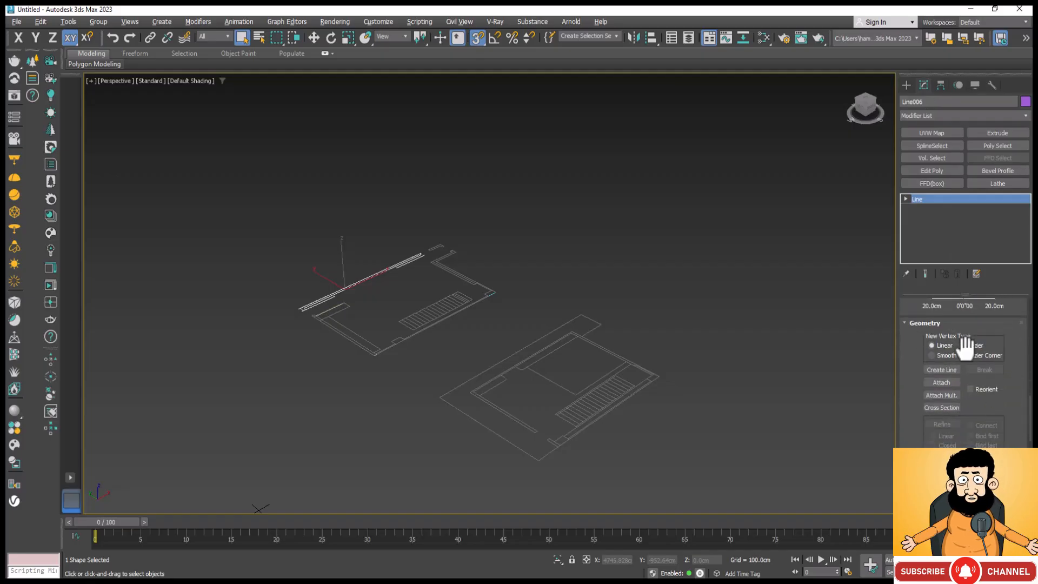
{"action": "left_click", "coordinate": [944, 382]}
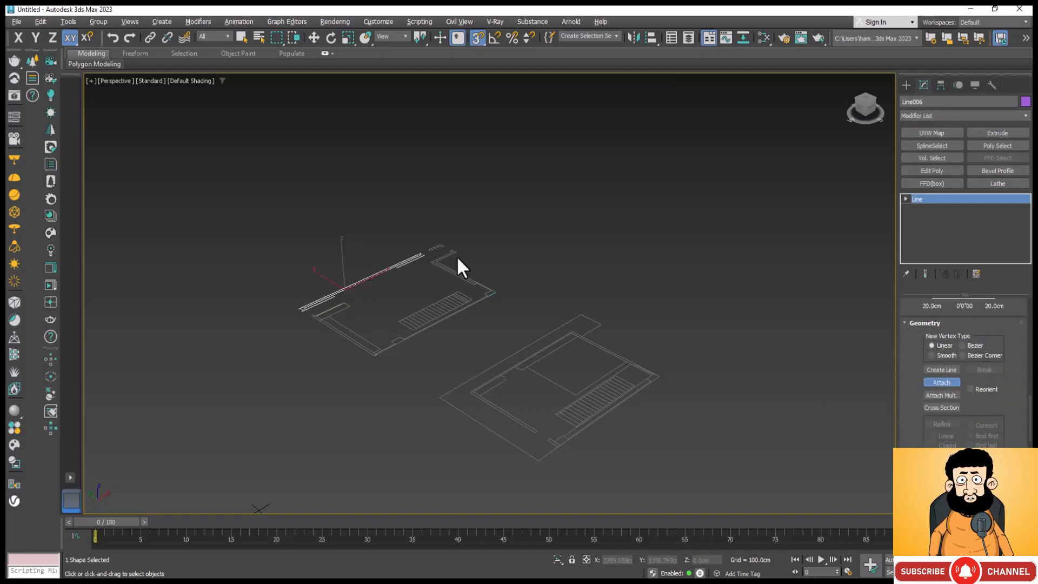
{"action": "scroll", "coordinate": [436, 248], "scroll_direction": "up", "scroll_amount": 5}
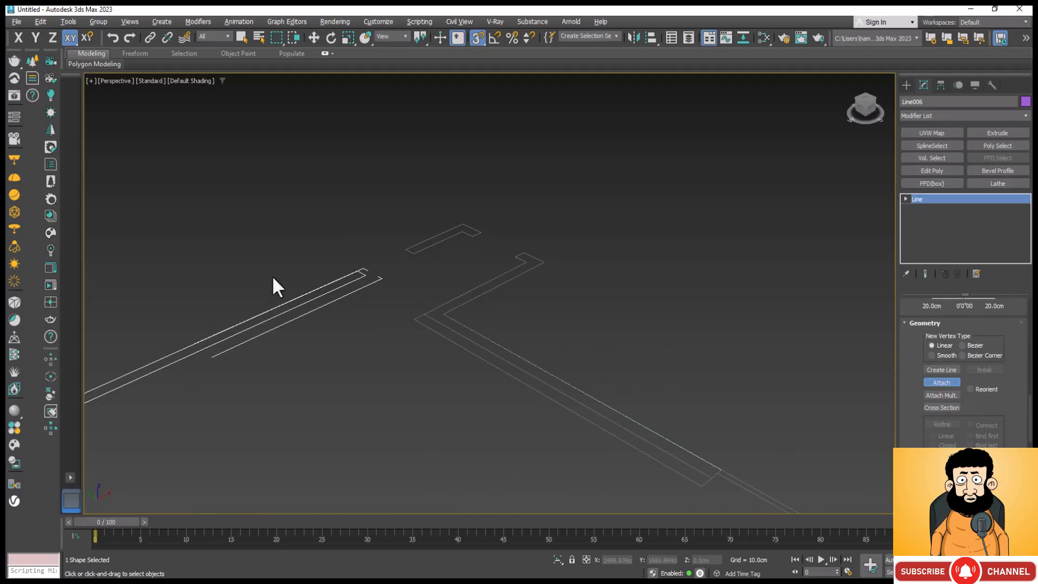
{"action": "left_click", "coordinate": [433, 243]}
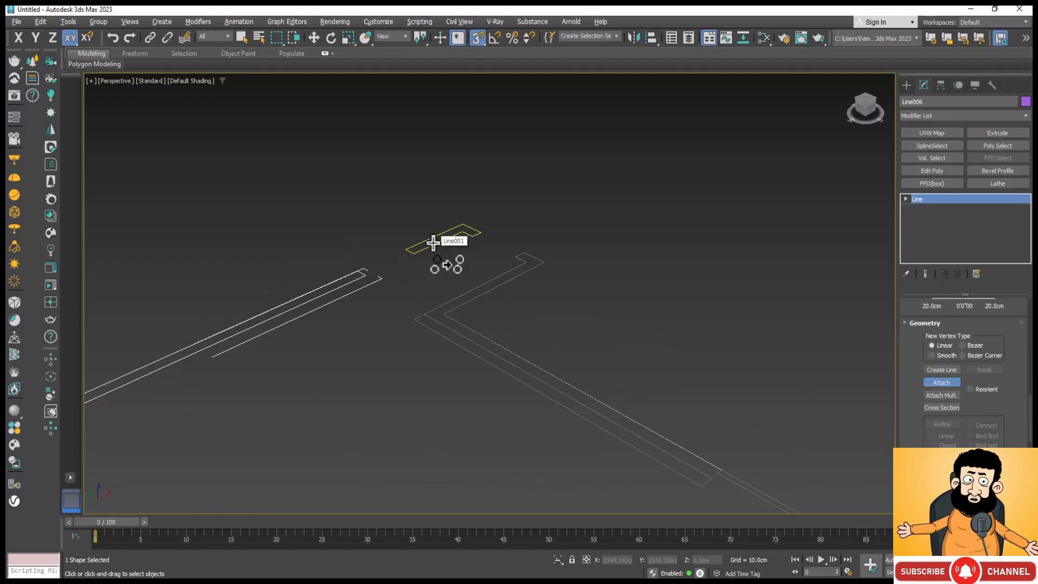
{"action": "left_click", "coordinate": [491, 290]}
Attach the two bottom-wall columns and the left wall to the same line, and end the Attach command.
{"action": "scroll", "coordinate": [489, 241], "scroll_direction": "down", "scroll_amount": 5}
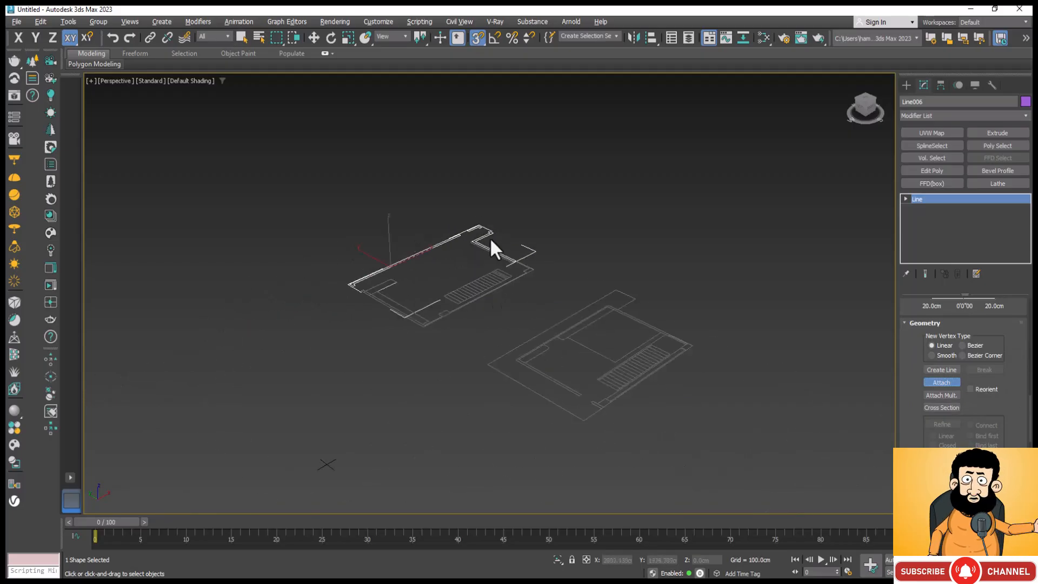
{"action": "scroll", "coordinate": [522, 273], "scroll_direction": "up", "scroll_amount": 5}
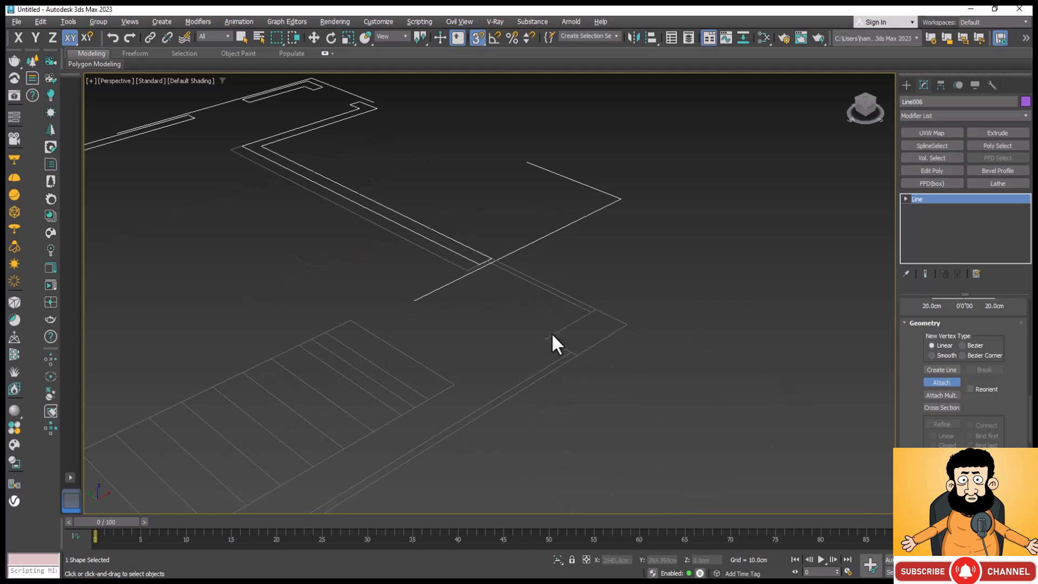
{"action": "left_click", "coordinate": [567, 325]}
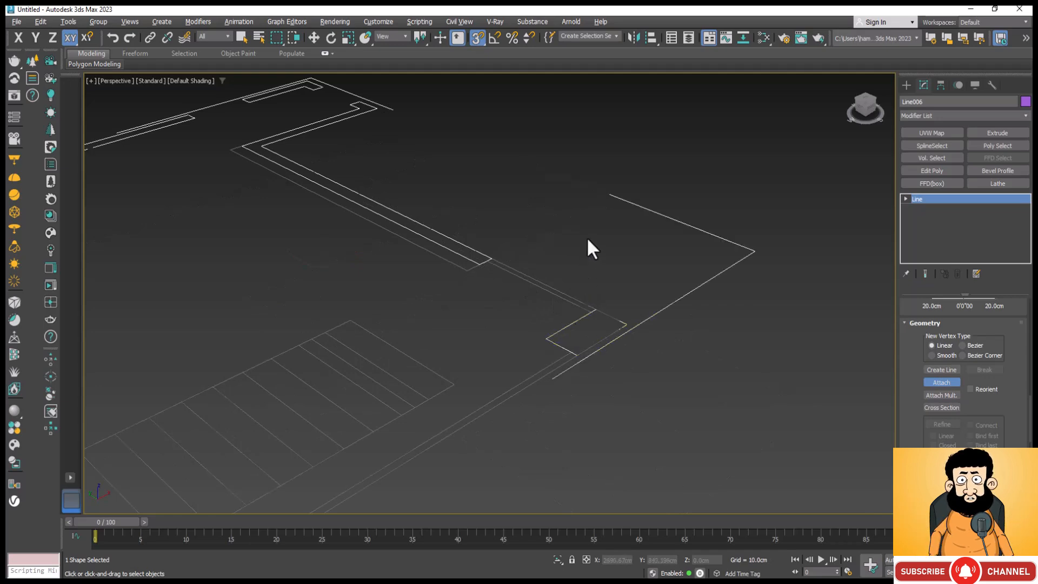
{"action": "scroll", "coordinate": [556, 318], "scroll_direction": "down", "scroll_amount": 5}
{"action": "scroll", "coordinate": [500, 294], "scroll_direction": "up", "scroll_amount": 8}
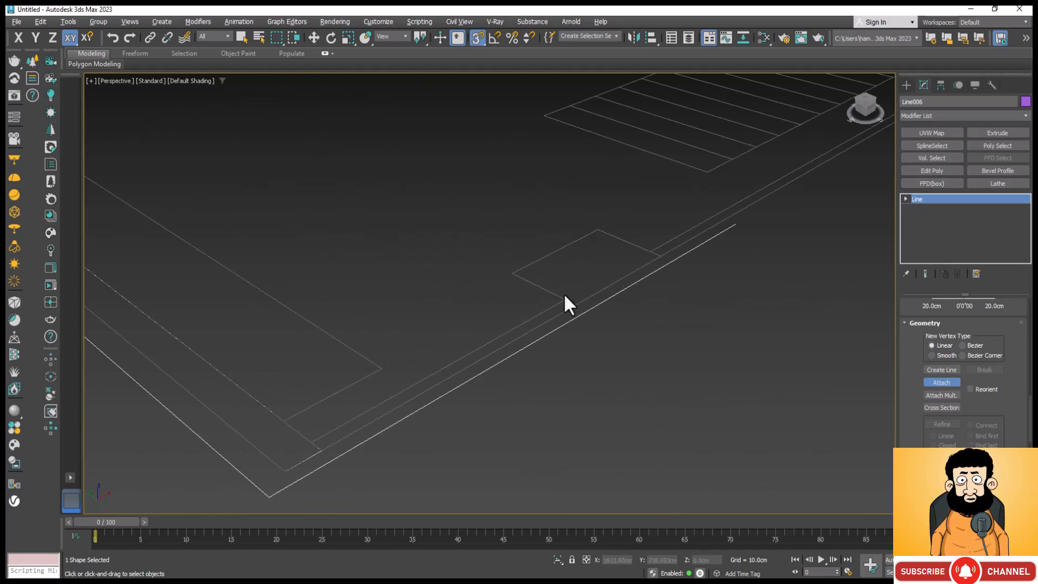
{"action": "scroll", "coordinate": [573, 285], "scroll_direction": "down", "scroll_amount": 8}
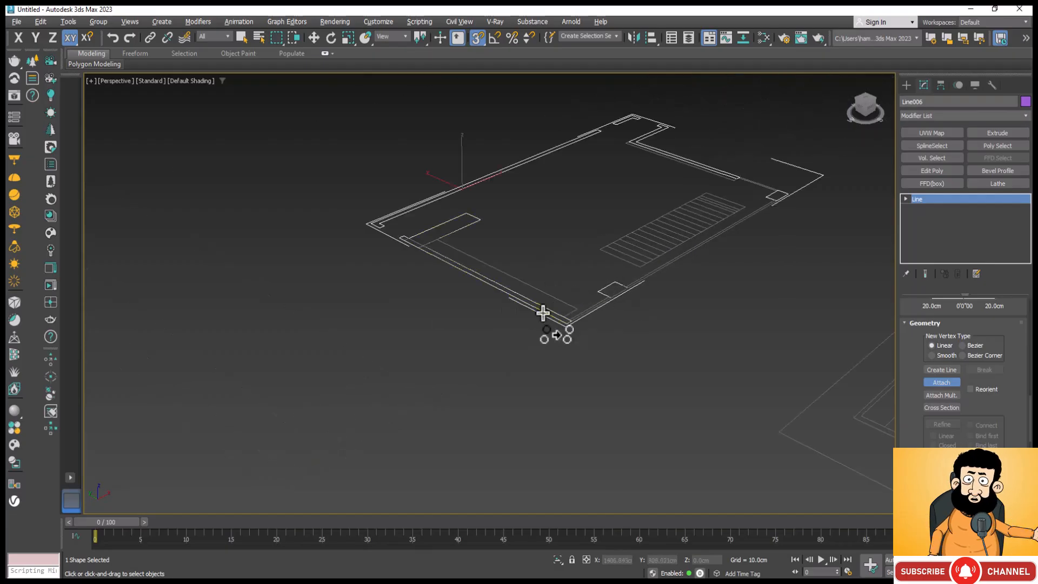
{"action": "left_click", "coordinate": [941, 382]}
{"action": "scroll", "coordinate": [368, 385], "scroll_direction": "down", "scroll_amount": 5}
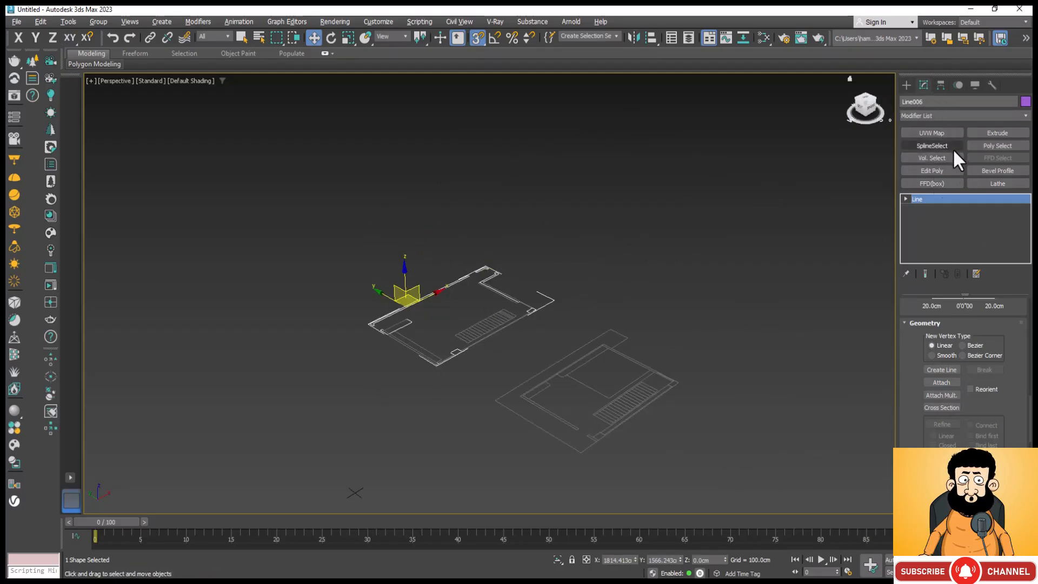
Extrude the combined wall and column outlines by 300 cm and deselect the object.
{"action": "left_click", "coordinate": [1002, 134]}
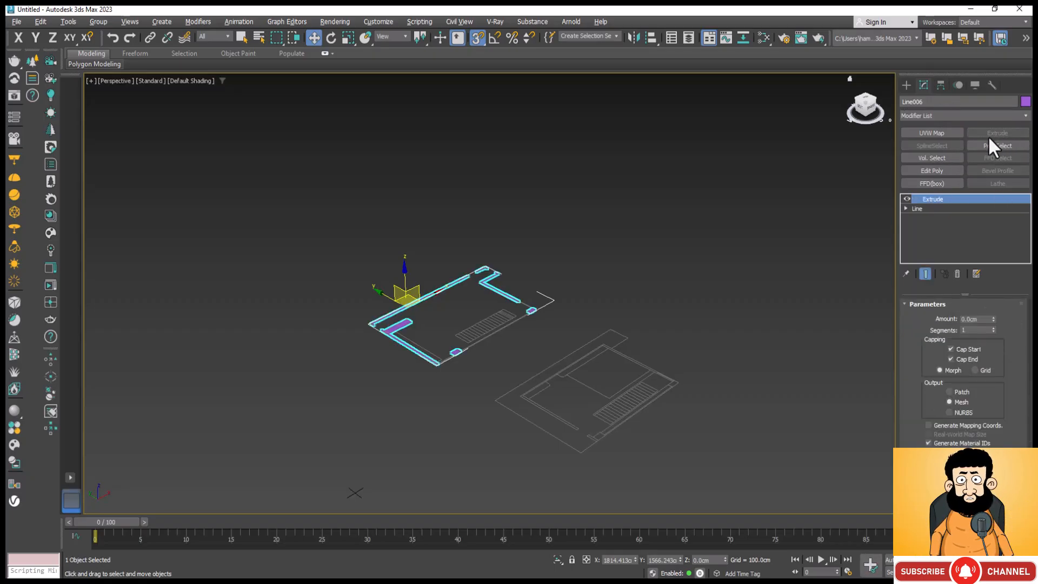
{"action": "scroll", "coordinate": [464, 348], "scroll_direction": "up", "scroll_amount": 2}
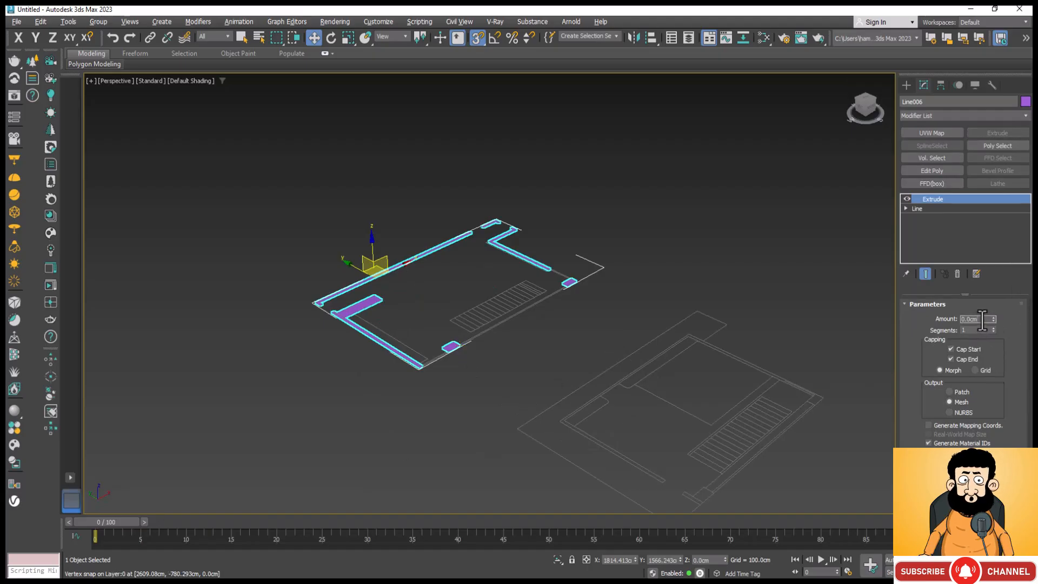
{"action": "type", "text": "300"}
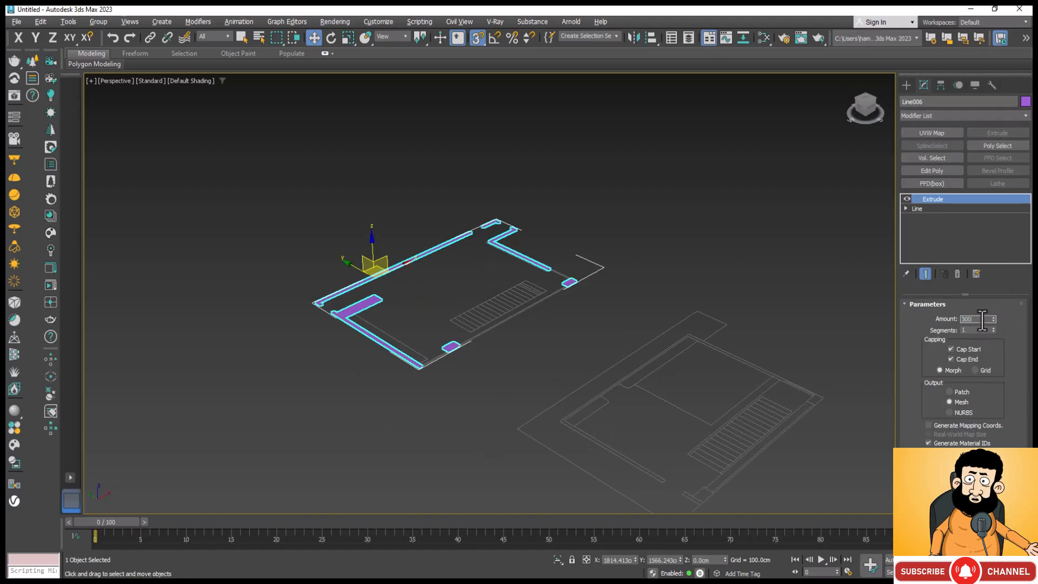
{"action": "left_click", "coordinate": [851, 351]}
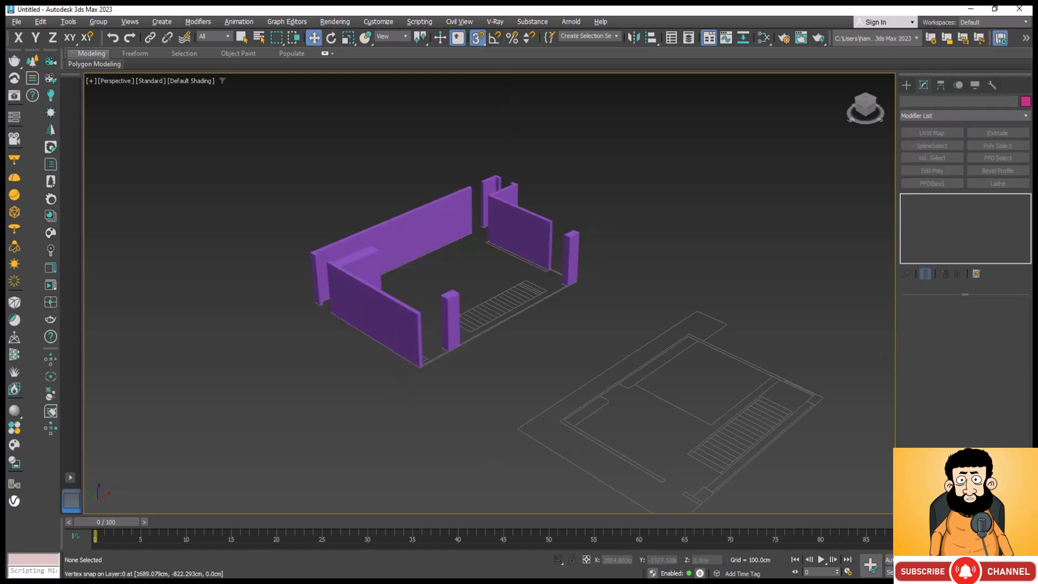
{"action": "key", "text": "ctrl+r"}
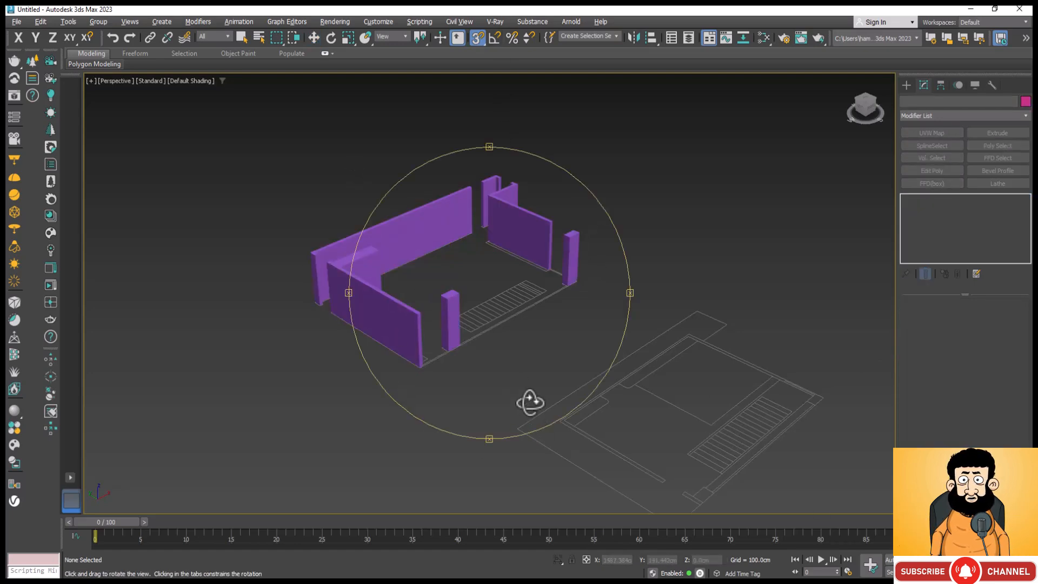
{"action": "left_click_drag", "start_coordinate": [530, 403], "coordinate": [514, 384]}
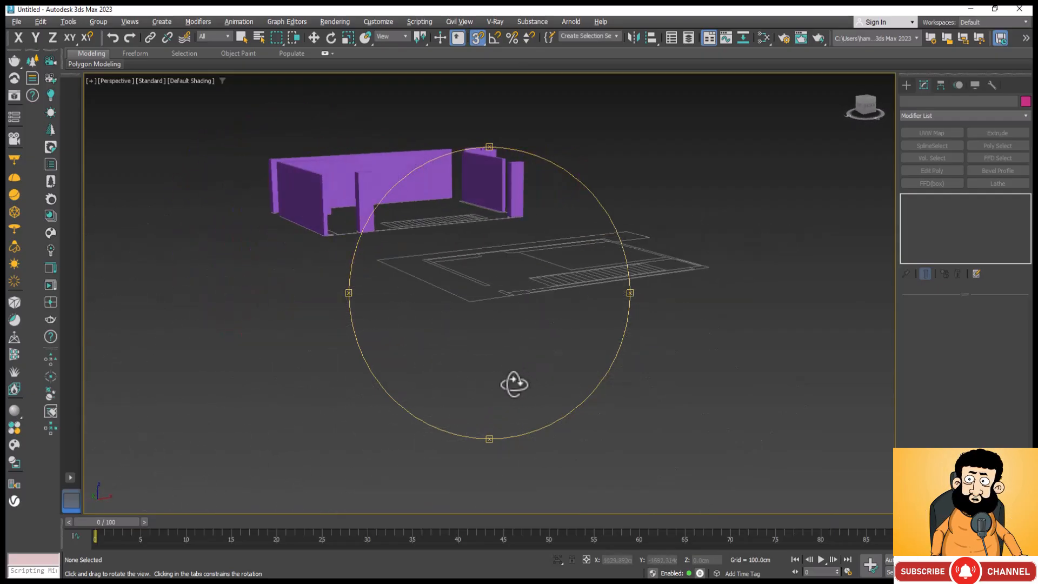
{"action": "left_click_drag", "start_coordinate": [514, 315], "coordinate": [530, 343]}
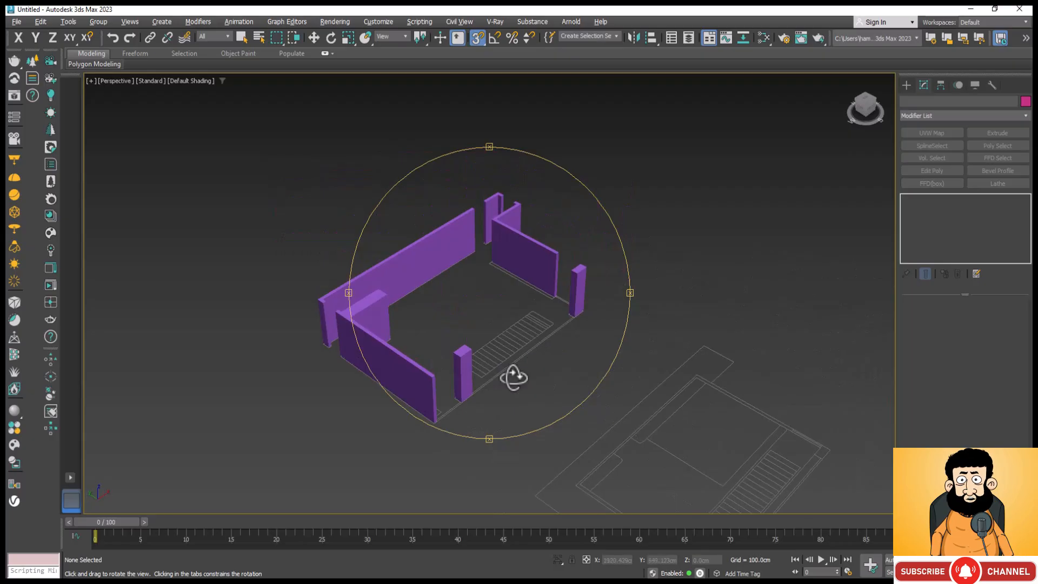
{"action": "mouse_move", "coordinate": [514, 377]}
{"action": "left_mouse_down"}
{"action": "mouse_move", "coordinate": [542, 378]}
{"action": "mouse_move", "coordinate": [521, 371]}
{"action": "left_mouse_up"}
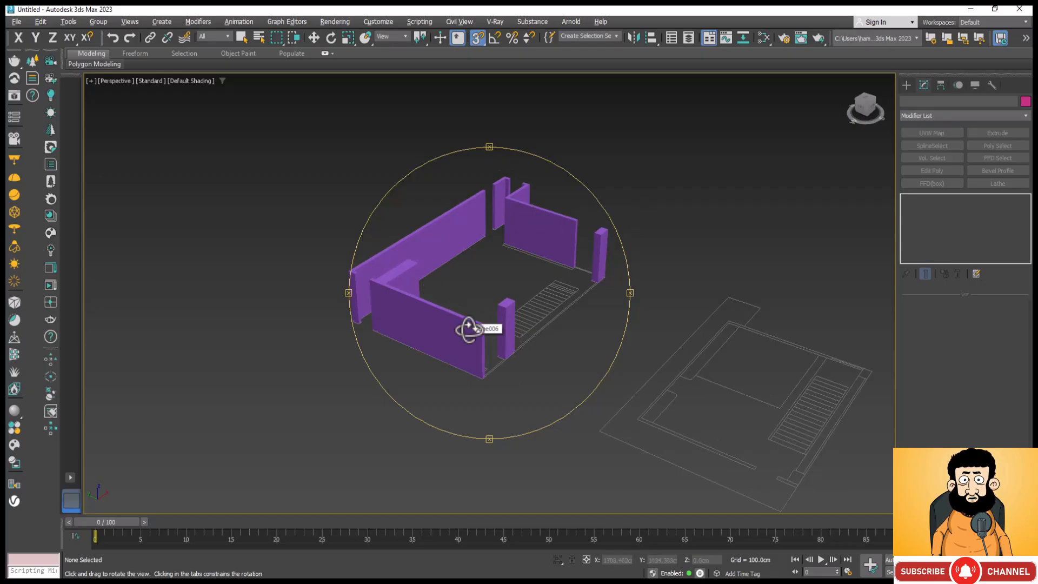
{"action": "left_click_drag", "start_coordinate": [448, 385], "coordinate": [391, 121]}
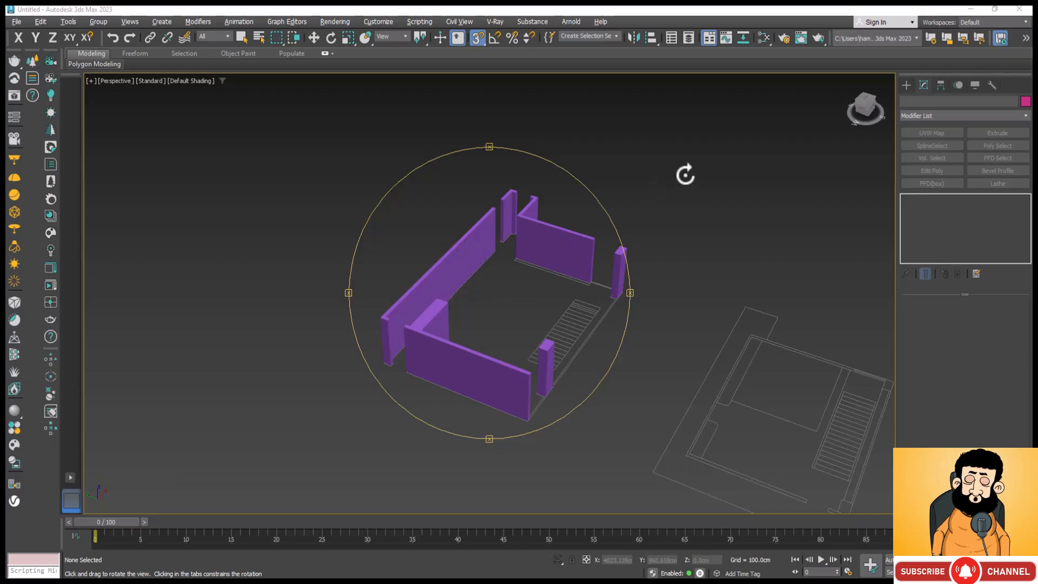
Return to the Top view with the Move tool active and change snapping from 3D to 2.5D.
{"action": "key", "text": "w"}
{"action": "key", "text": "t"}
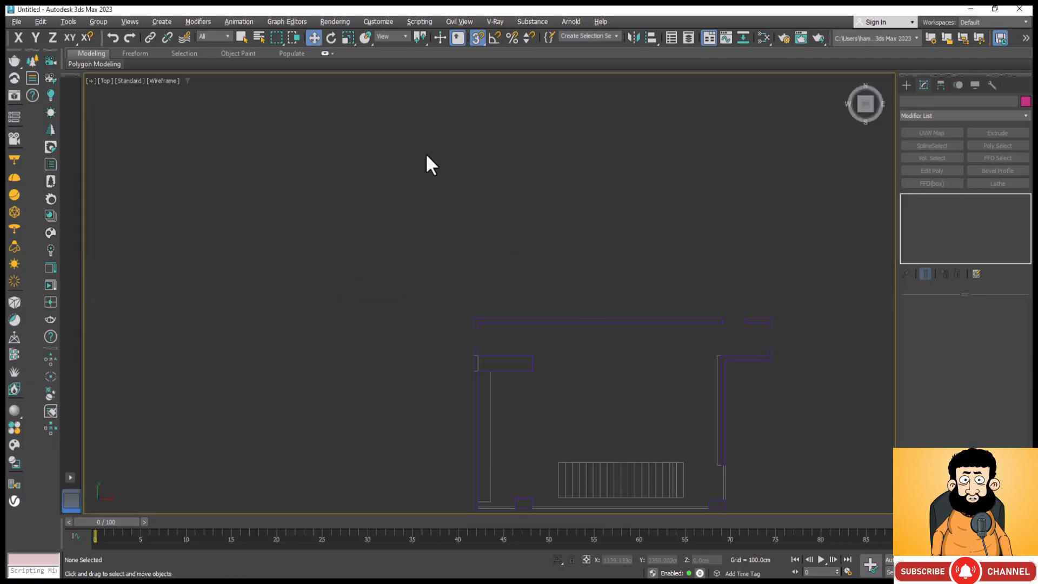
{"action": "scroll", "coordinate": [479, 163], "scroll_direction": "down", "scroll_amount": 4}
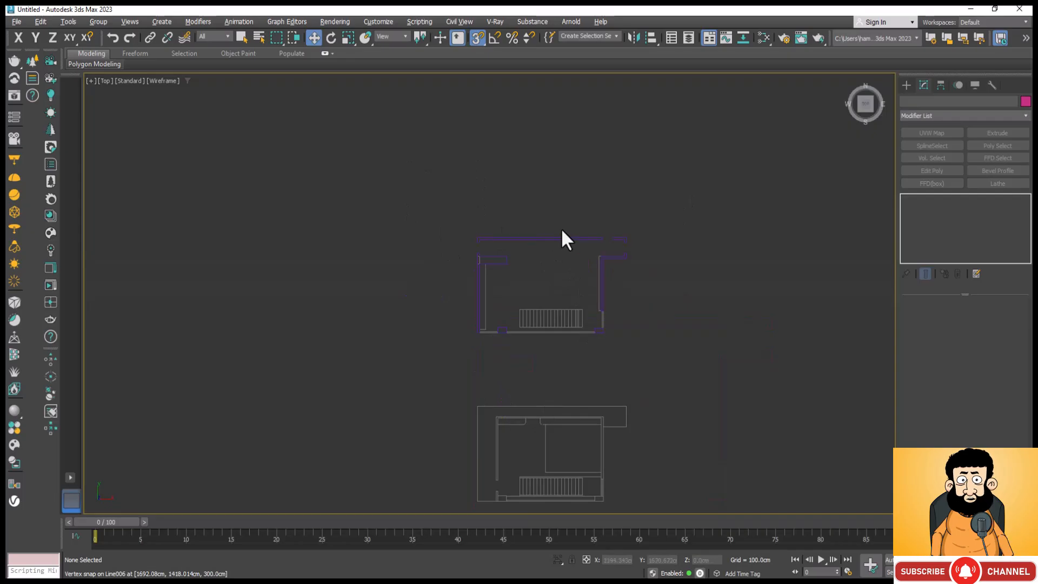
{"action": "scroll", "coordinate": [563, 232], "scroll_direction": "up", "scroll_amount": 4}
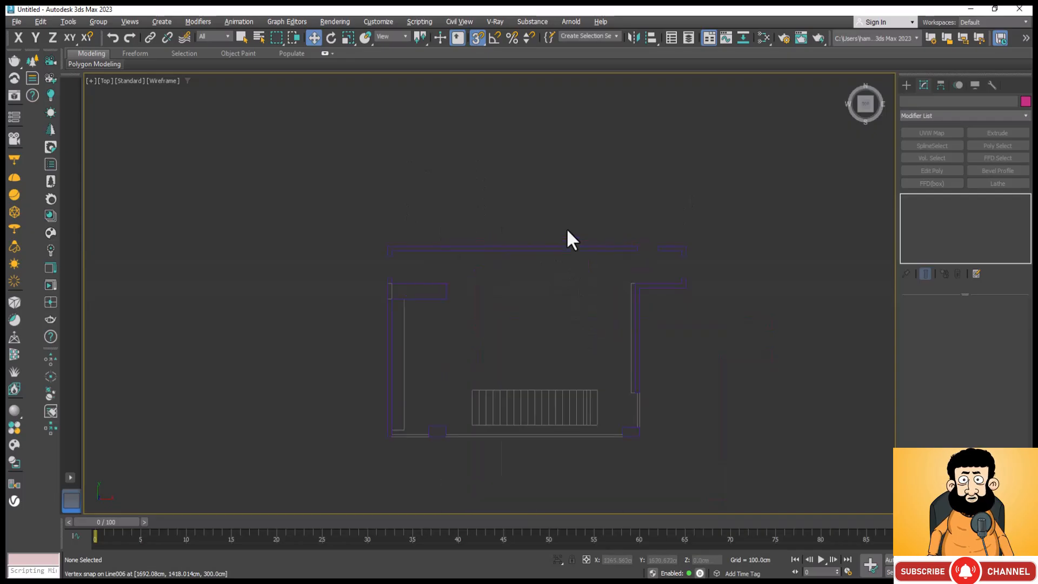
{"action": "left_click", "coordinate": [478, 38]}
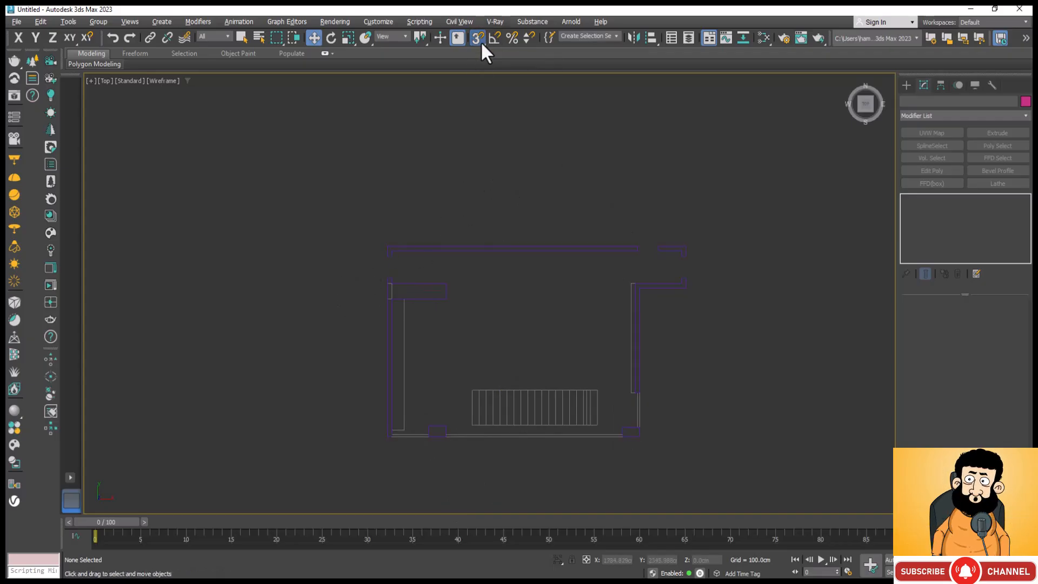
{"action": "left_click_drag", "start_coordinate": [482, 41], "coordinate": [483, 51]}
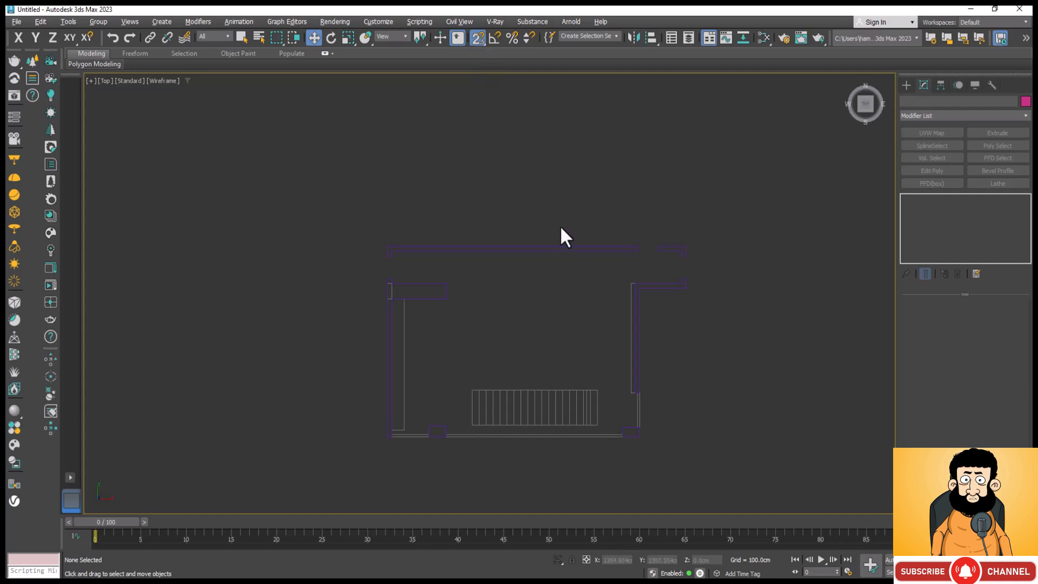
Start a Line at the floor plan's outer bottom-right corner and run it along the bottom edge to the outer bottom-left corner.
{"action": "left_click", "coordinate": [907, 84]}
{"action": "left_click", "coordinate": [946, 172]}
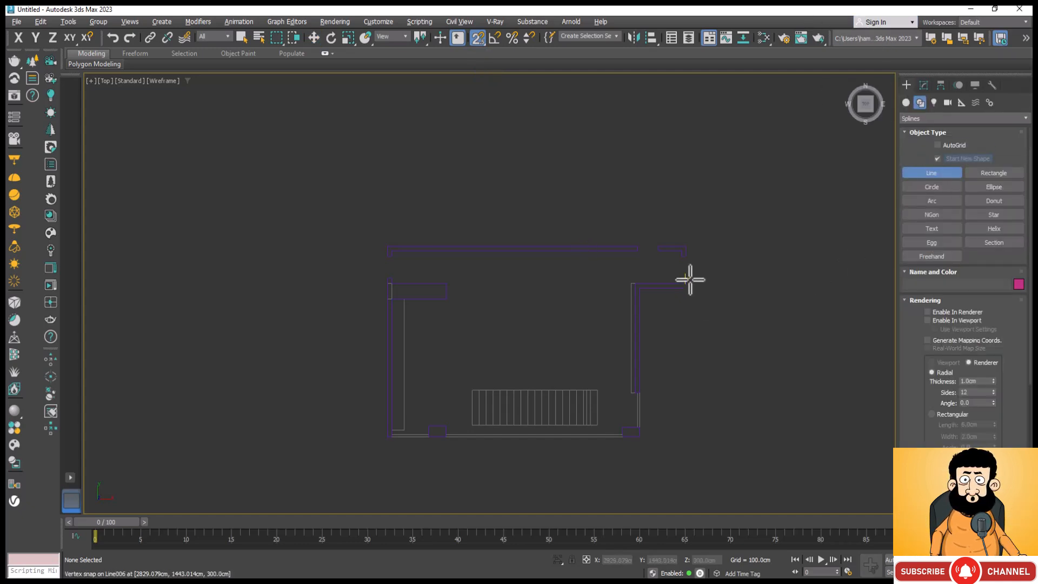
{"action": "scroll", "coordinate": [638, 433], "scroll_direction": "up", "scroll_amount": 5}
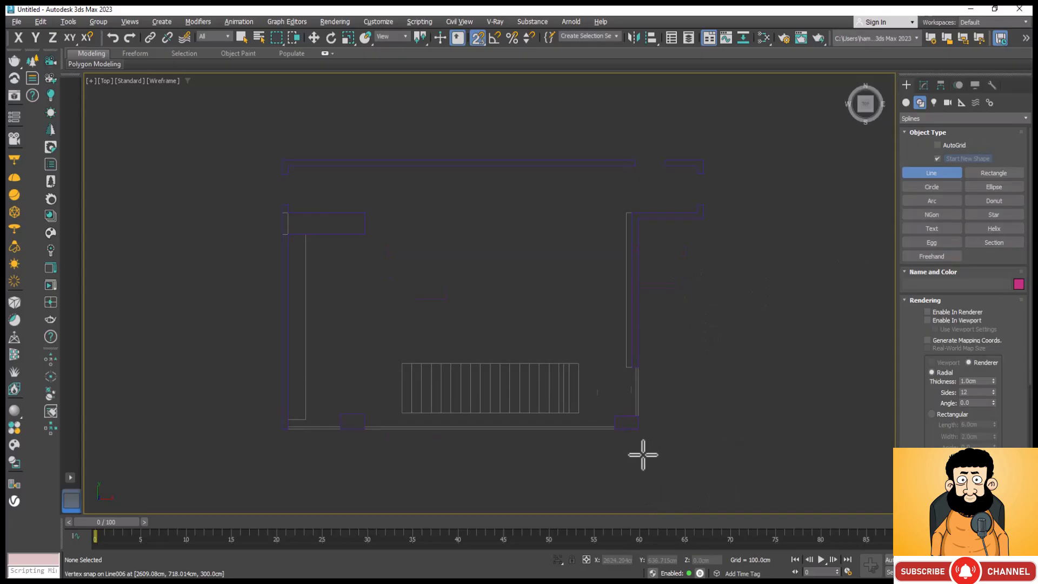
{"action": "left_click", "coordinate": [637, 421]}
{"action": "scroll", "coordinate": [627, 411], "scroll_direction": "down", "scroll_amount": 3}
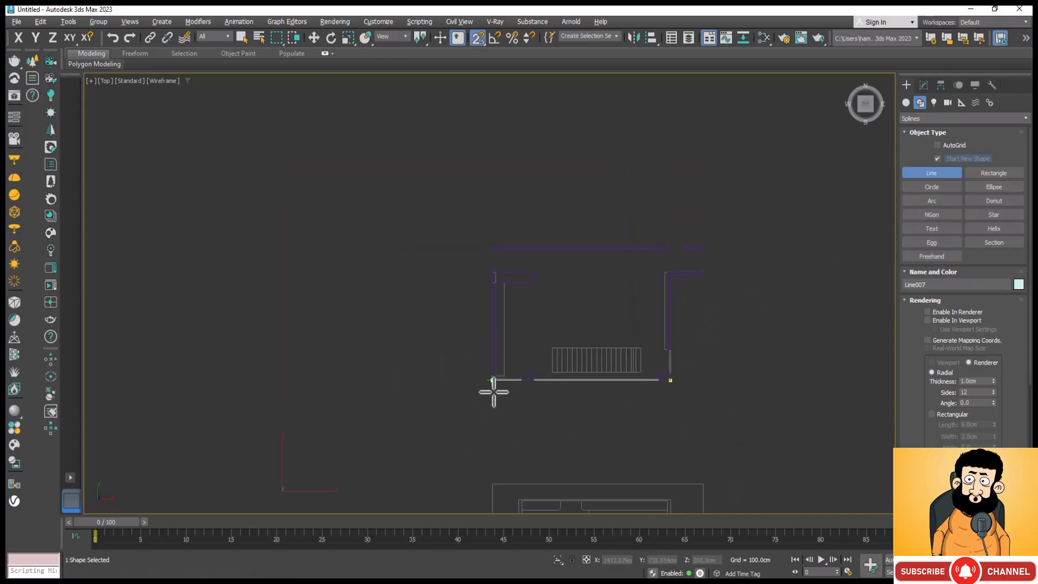
{"action": "scroll", "coordinate": [494, 389], "scroll_direction": "up", "scroll_amount": 5}
{"action": "left_click", "coordinate": [485, 347]}
Continue the floor outline up to the outer top-left corner and across to the outer top-right corner.
{"action": "scroll", "coordinate": [491, 422], "scroll_direction": "down", "scroll_amount": 3}
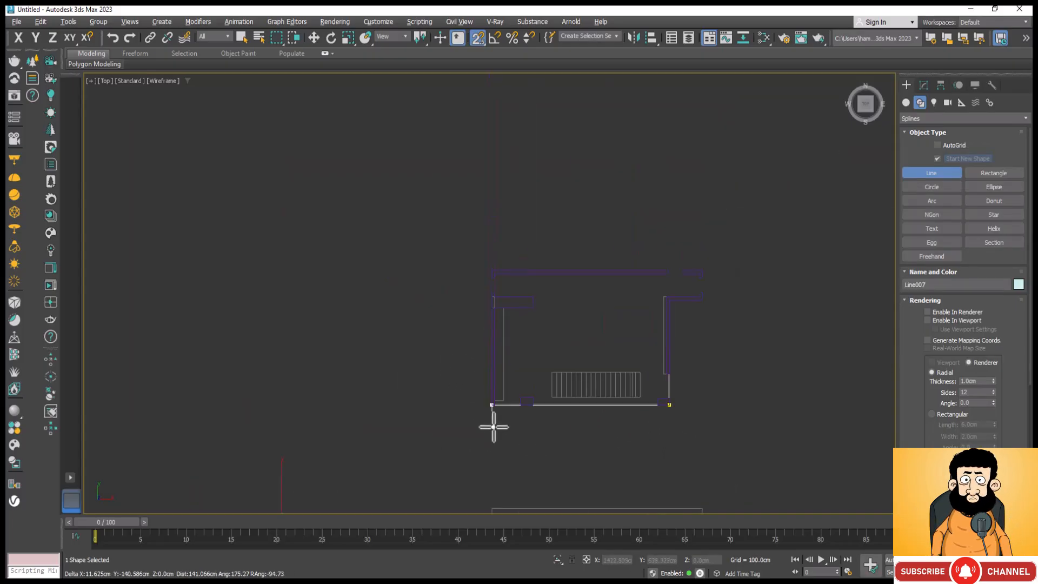
{"action": "scroll", "coordinate": [489, 262], "scroll_direction": "up", "scroll_amount": 5}
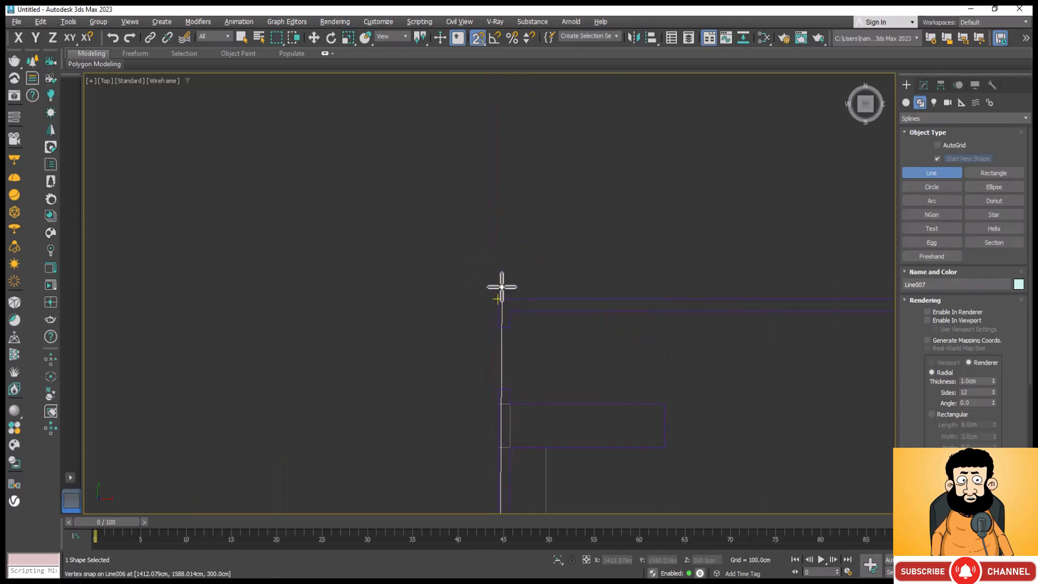
{"action": "left_click", "coordinate": [499, 298]}
{"action": "scroll", "coordinate": [359, 303], "scroll_direction": "down", "scroll_amount": 3}
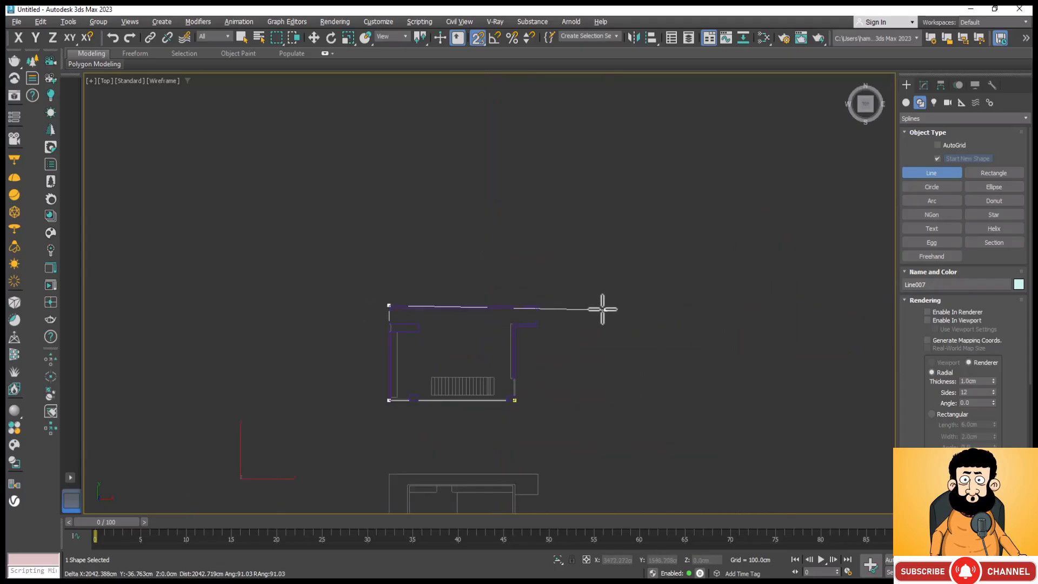
{"action": "scroll", "coordinate": [571, 308], "scroll_direction": "up", "scroll_amount": 5}
{"action": "left_click", "coordinate": [378, 292]}
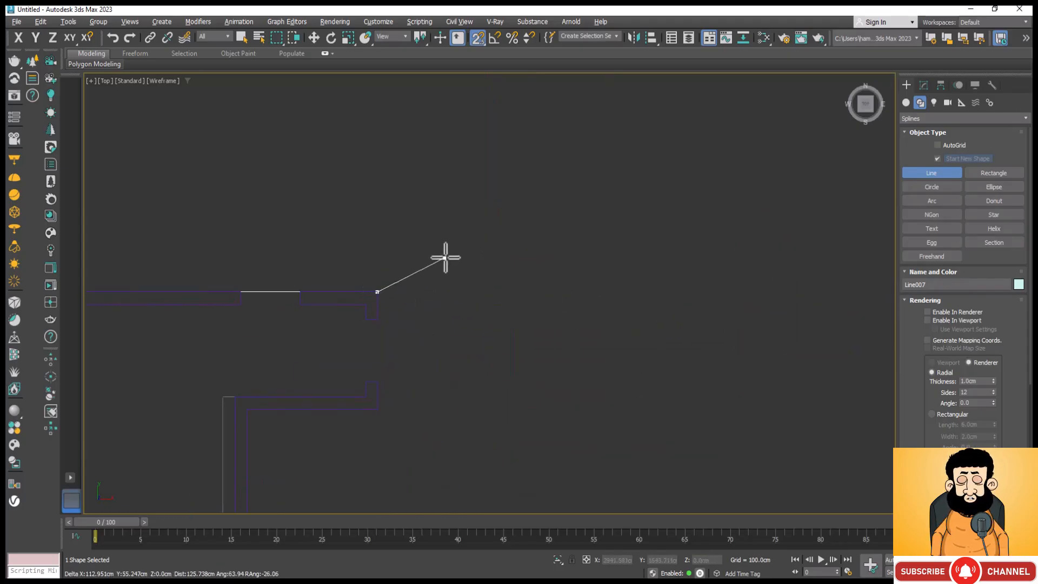
Trace the floor outline through the lower and inner corners of the right projection, close the spline at its start point, and end the Line command.
{"action": "scroll", "coordinate": [446, 256], "scroll_direction": "down", "scroll_amount": 5}
{"action": "scroll", "coordinate": [428, 311], "scroll_direction": "up", "scroll_amount": 5}
{"action": "left_click", "coordinate": [435, 316]}
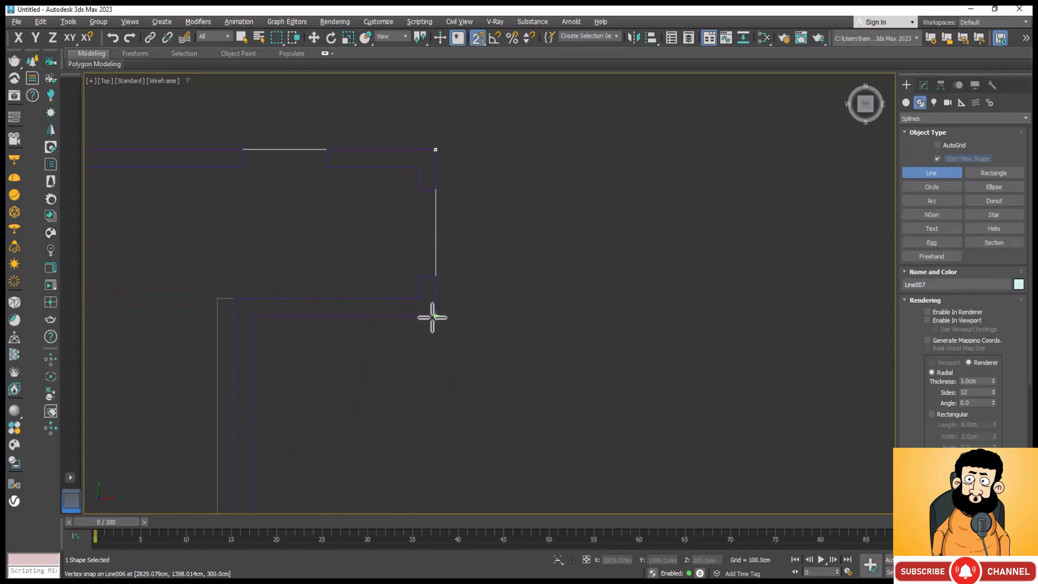
{"action": "scroll", "coordinate": [625, 289], "scroll_direction": "down", "scroll_amount": 5}
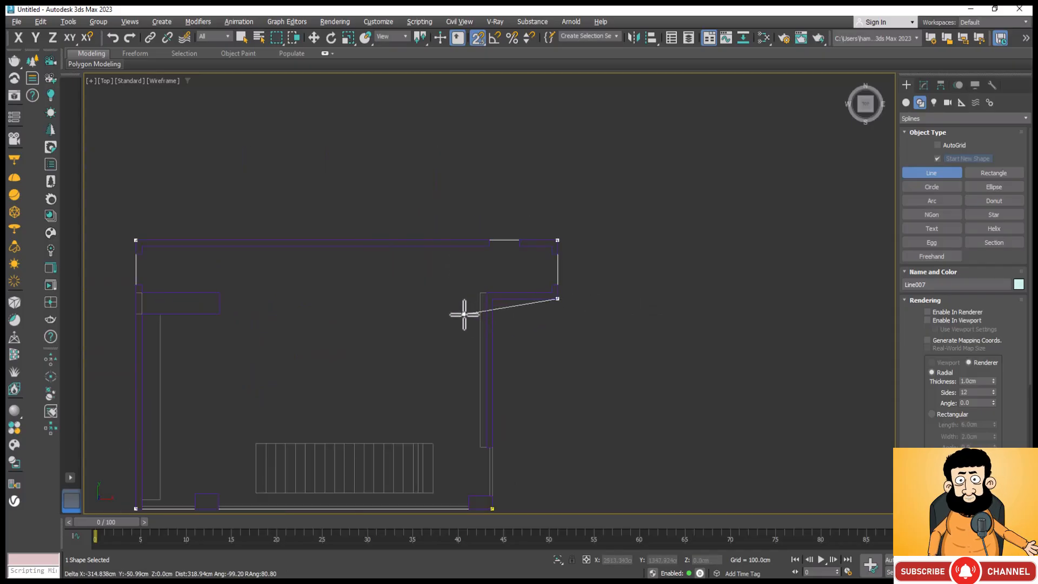
{"action": "left_click", "coordinate": [488, 300]}
{"action": "scroll", "coordinate": [489, 300], "scroll_direction": "down", "scroll_amount": 5}
{"action": "scroll", "coordinate": [505, 352], "scroll_direction": "up", "scroll_amount": 6}
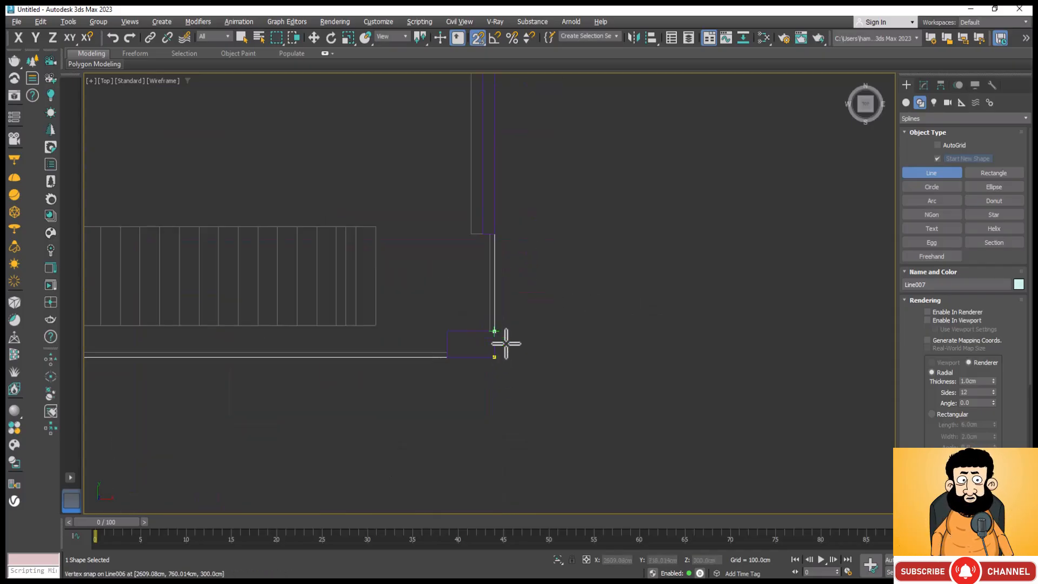
{"action": "left_click", "coordinate": [446, 423]}
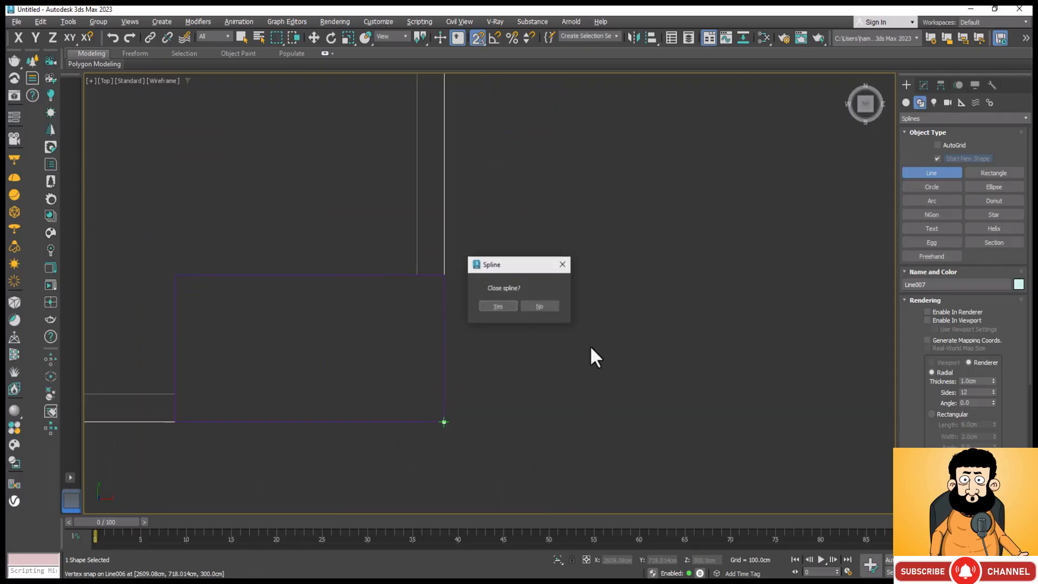
{"action": "left_click", "coordinate": [495, 307]}
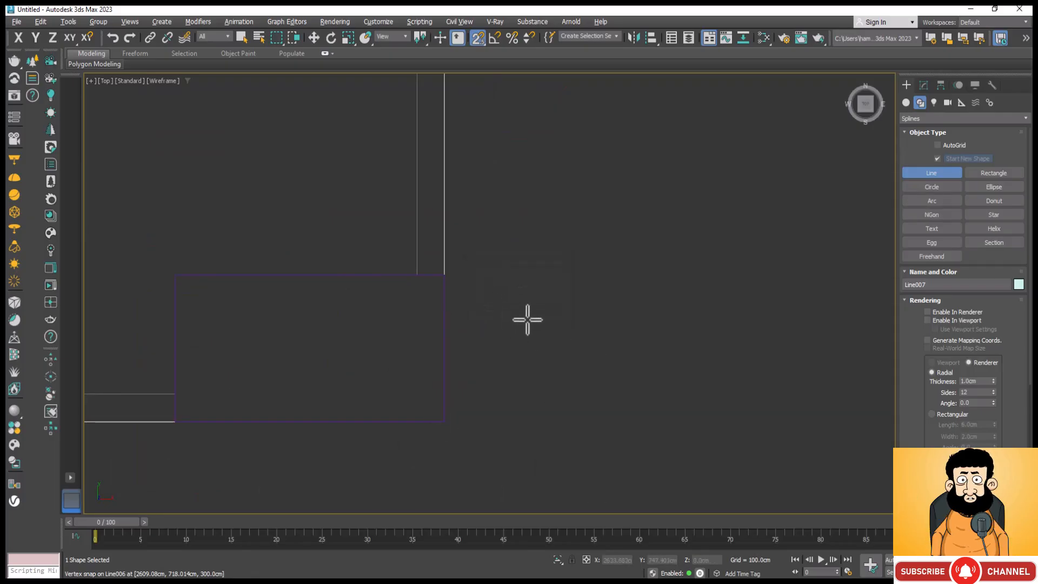
{"action": "key", "text": "w"}
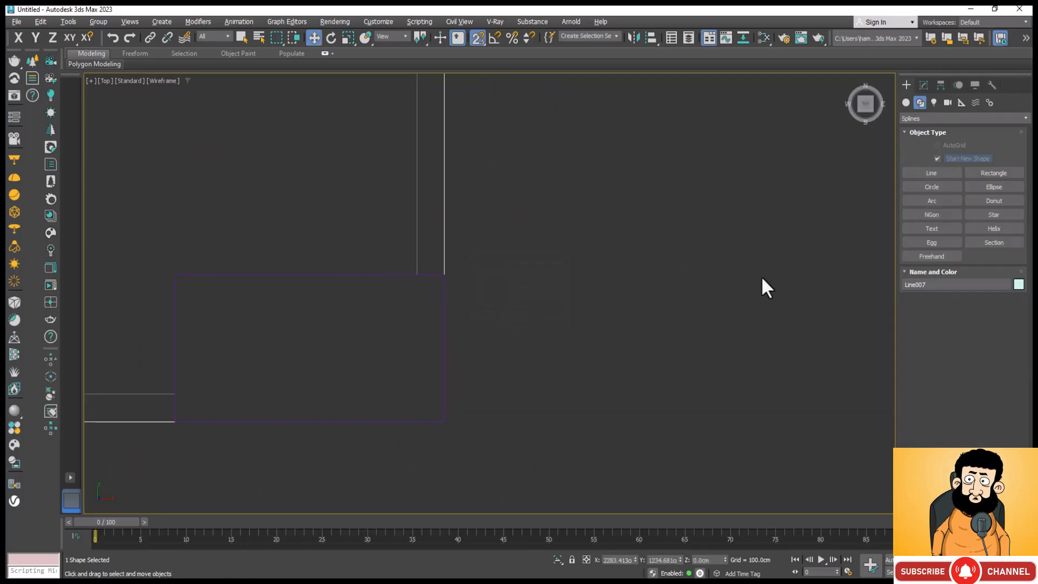
In the Perspective view, extrude the floor outline by -20 cm and deselect the floor slab.
{"action": "key", "text": "p"}
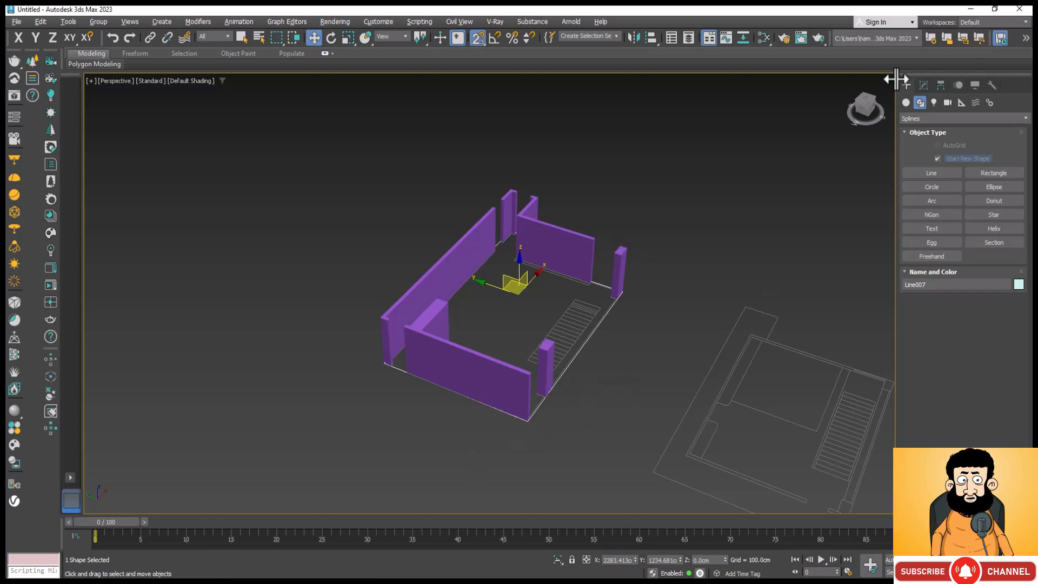
{"action": "left_click", "coordinate": [925, 85]}
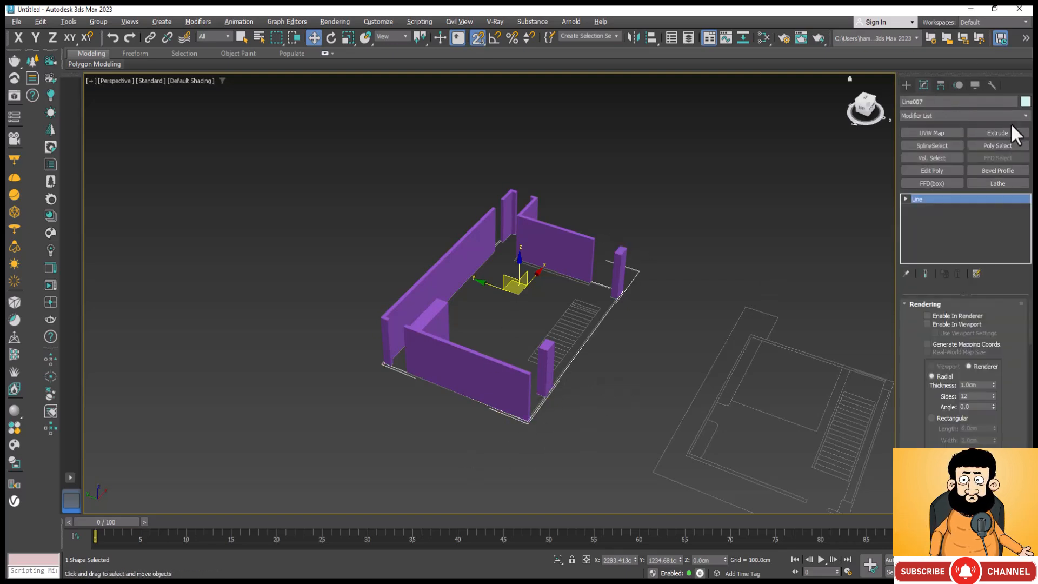
{"action": "left_click", "coordinate": [997, 132]}
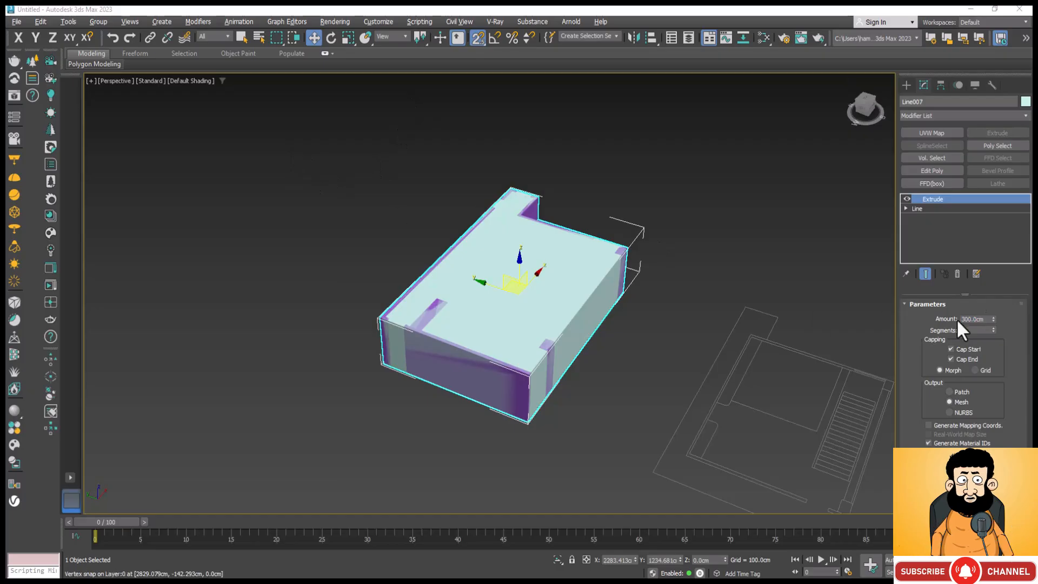
{"action": "double_click", "coordinate": [980, 319]}
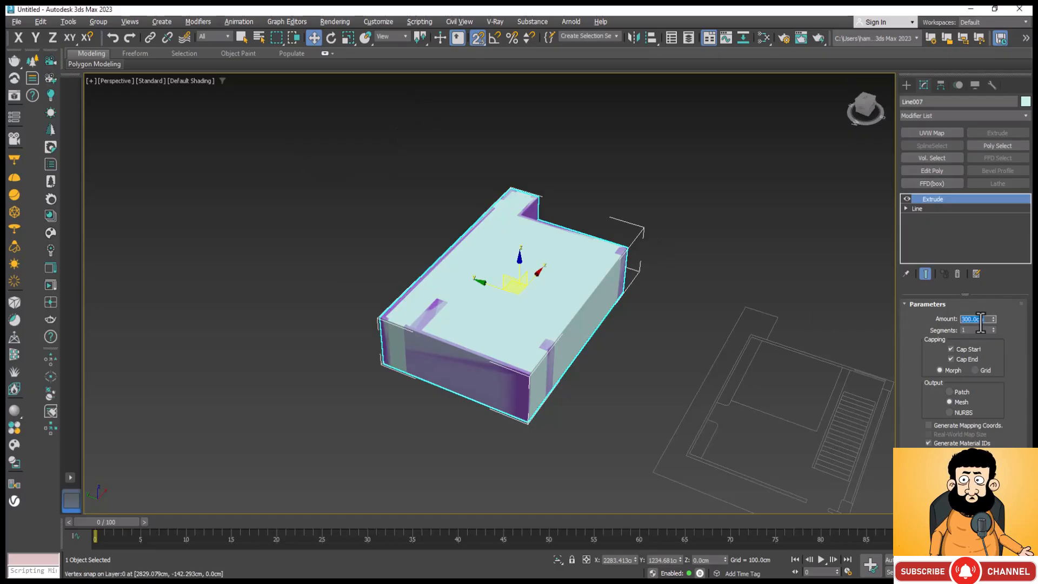
{"action": "type", "text": "-20"}
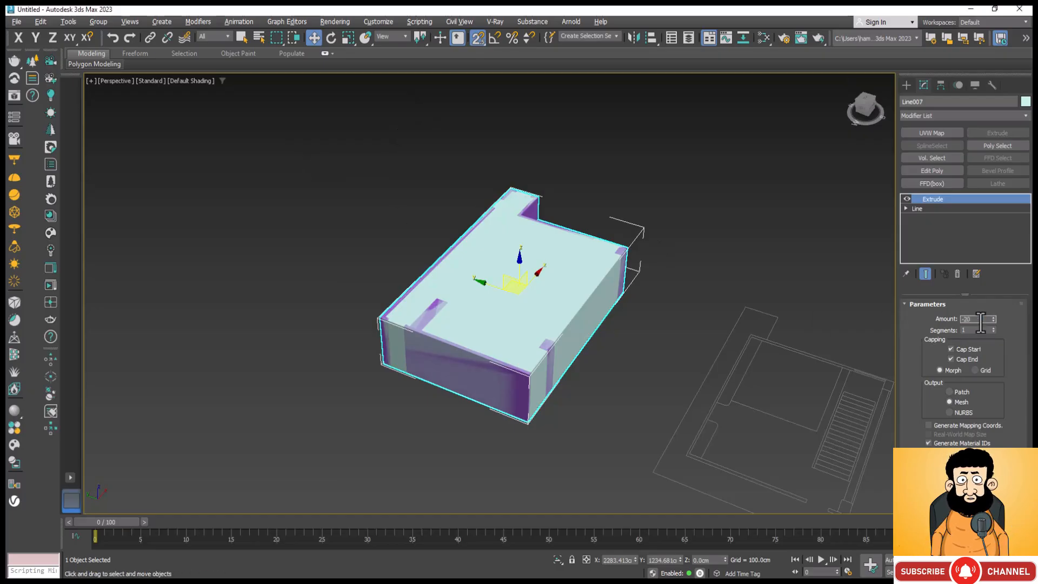
{"action": "key", "text": "Return"}
{"action": "scroll", "coordinate": [503, 418], "scroll_direction": "up", "scroll_amount": 6}
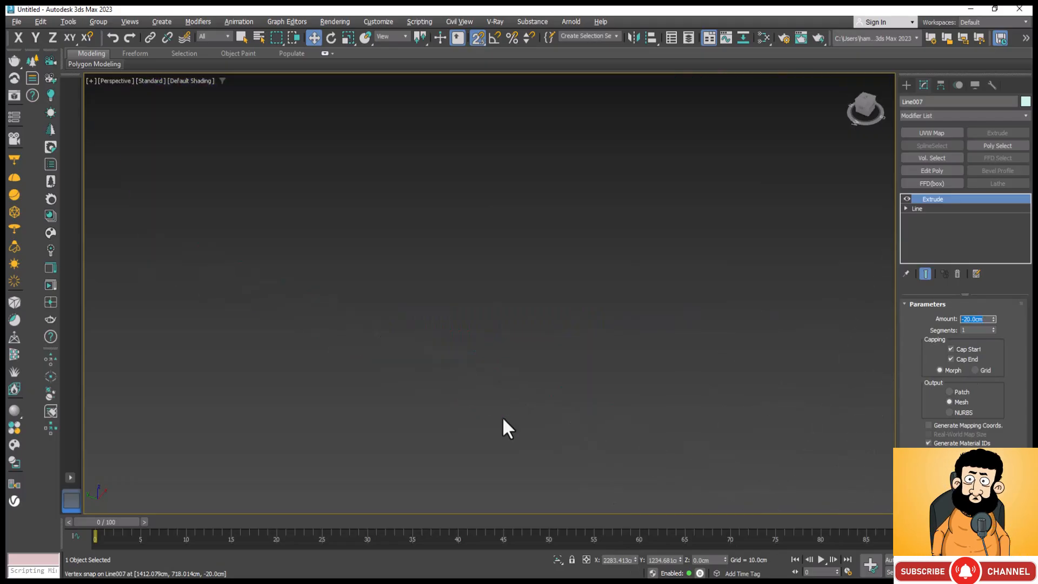
{"action": "scroll", "coordinate": [544, 330], "scroll_direction": "down", "scroll_amount": 3}
{"action": "scroll", "coordinate": [652, 312], "scroll_direction": "up", "scroll_amount": 5}
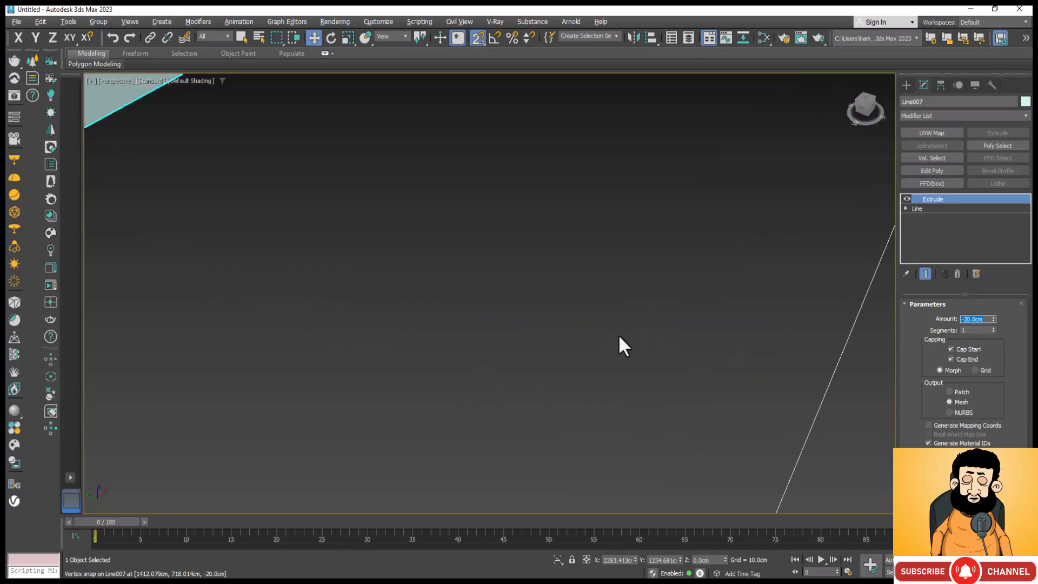
{"action": "scroll", "coordinate": [619, 343], "scroll_direction": "down", "scroll_amount": 4}
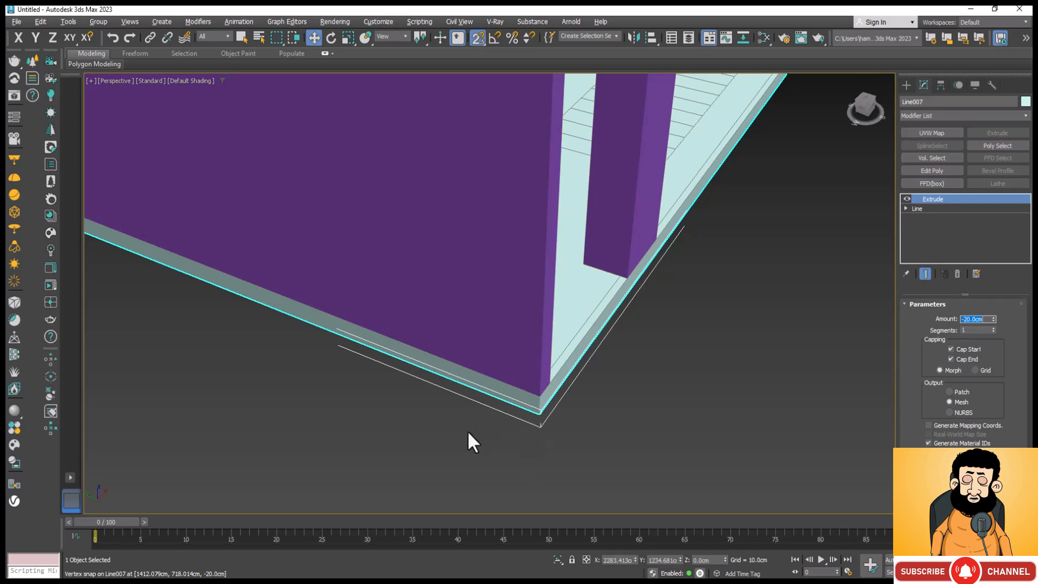
{"action": "scroll", "coordinate": [447, 452], "scroll_direction": "down", "scroll_amount": 3}
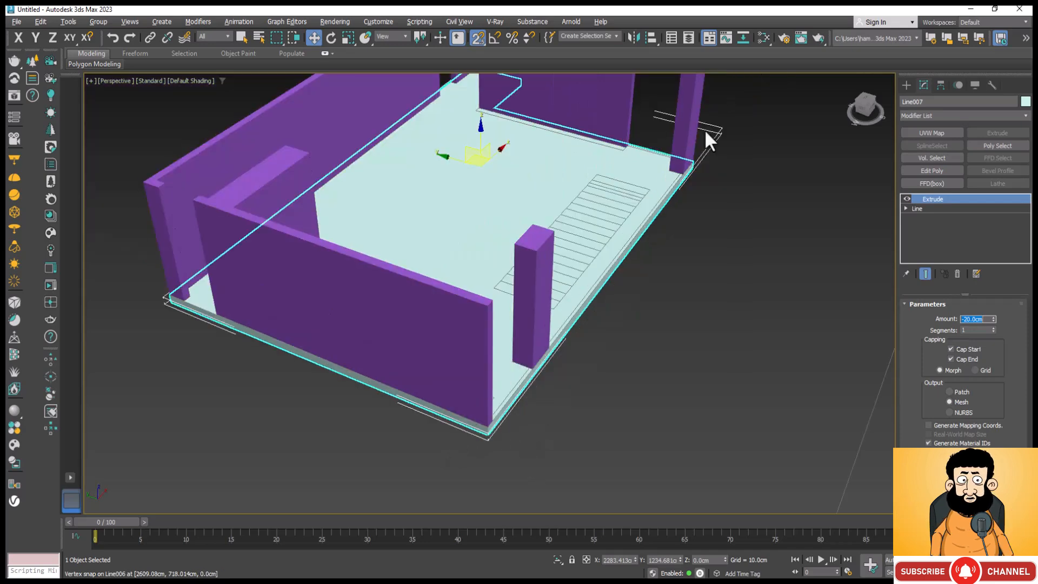
{"action": "left_click", "coordinate": [699, 380]}
Turn on edged faces in the Perspective view, toggling the display off and on to compare the wall and floor edges.
{"action": "key", "text": "F4"}
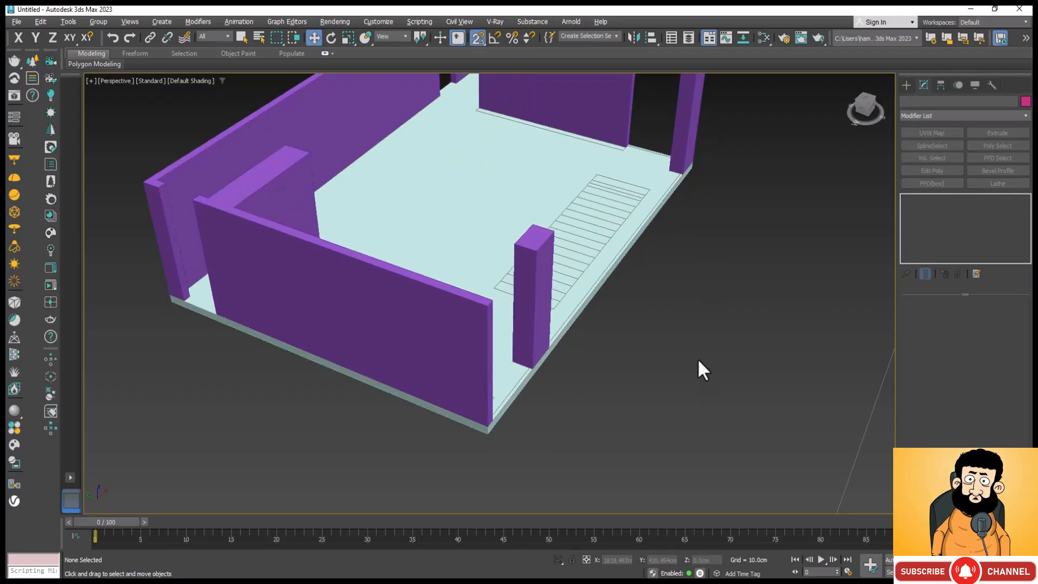
{"action": "scroll", "coordinate": [698, 358], "scroll_direction": "down", "scroll_amount": 3}
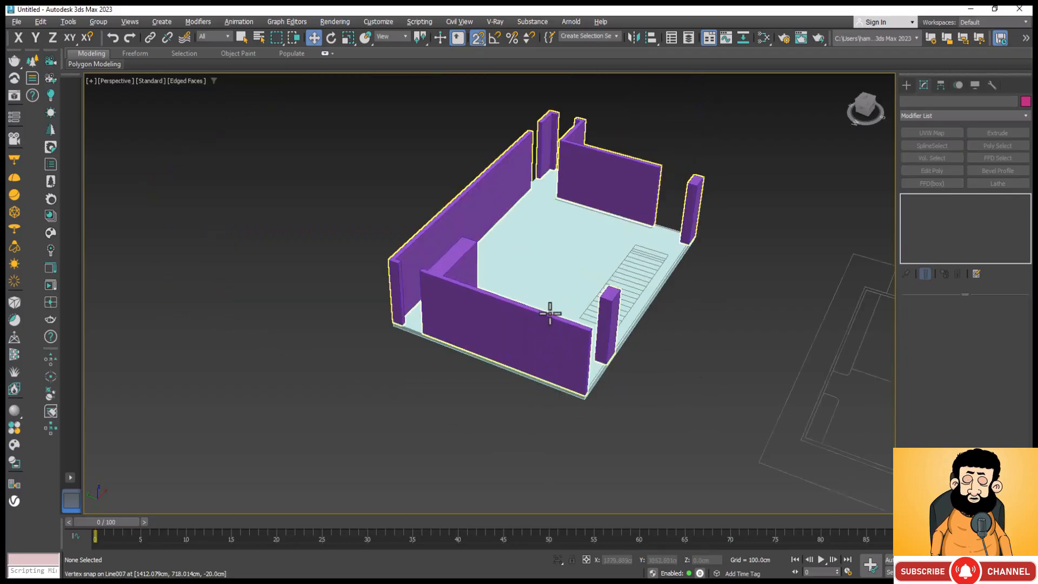
{"action": "scroll", "coordinate": [549, 311], "scroll_direction": "up", "scroll_amount": 5}
{"action": "scroll", "coordinate": [527, 214], "scroll_direction": "down", "scroll_amount": 3}
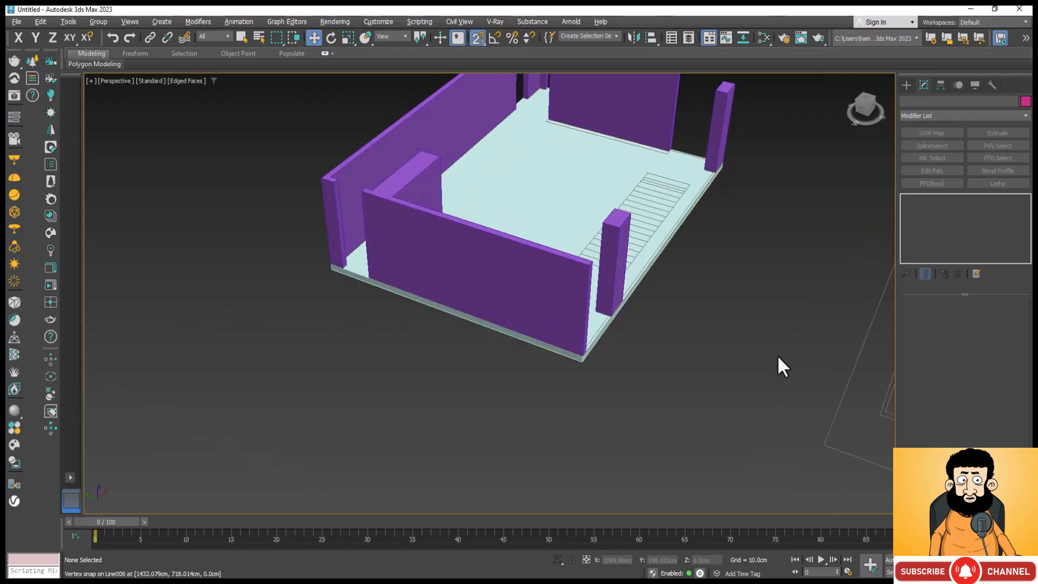
{"action": "key", "text": "F4"}
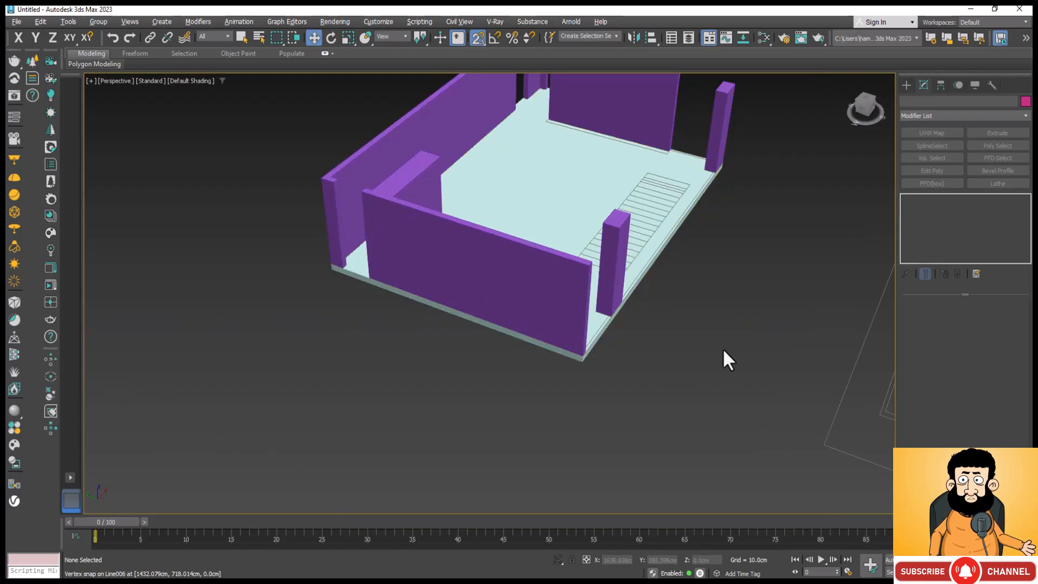
{"action": "key", "text": "F4"}
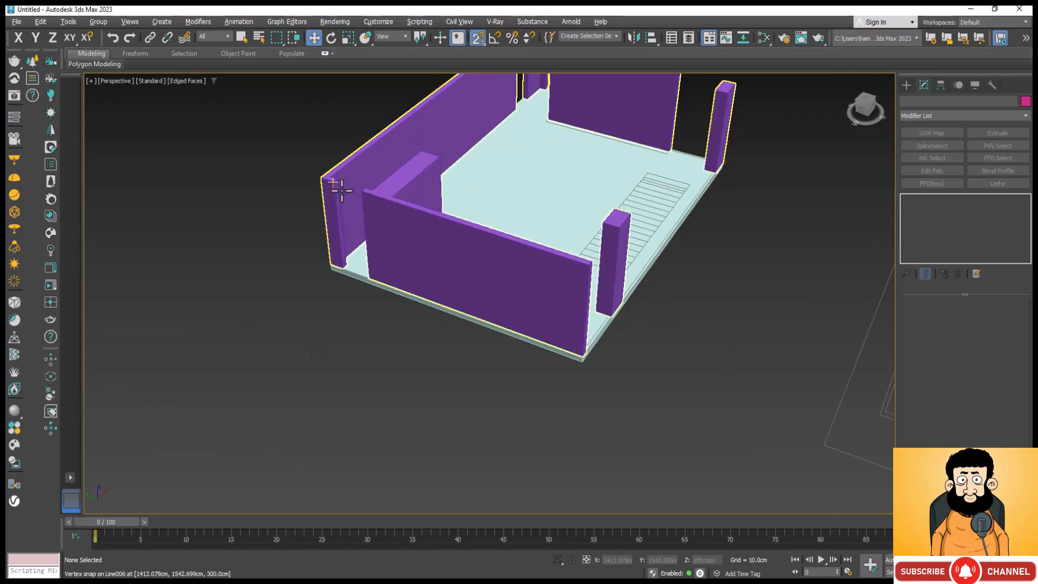
{"action": "scroll", "coordinate": [419, 150], "scroll_direction": "up", "scroll_amount": 5}
{"action": "scroll", "coordinate": [366, 216], "scroll_direction": "down", "scroll_amount": 5}
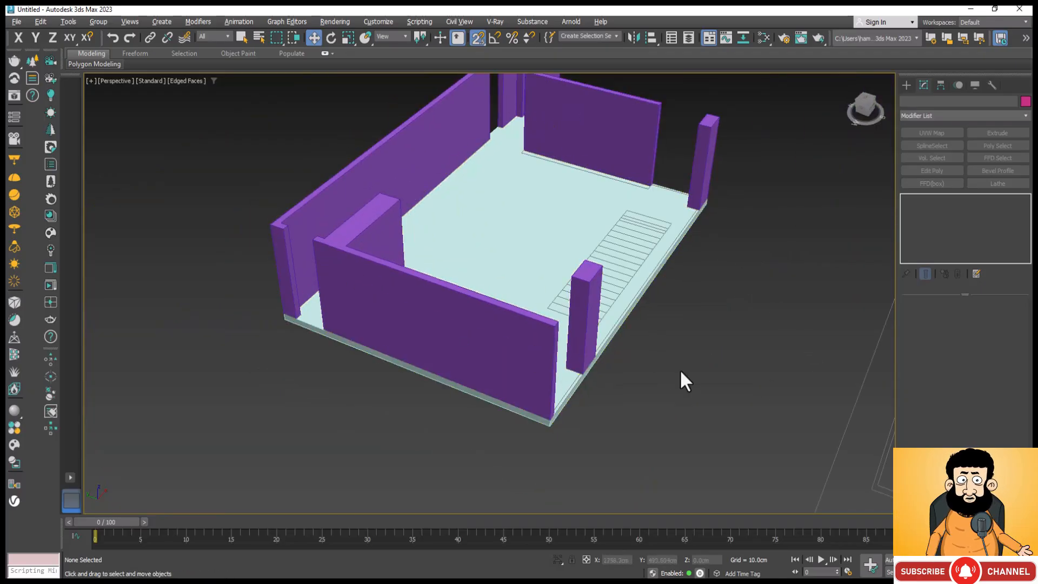
{"action": "key", "text": "F4"}
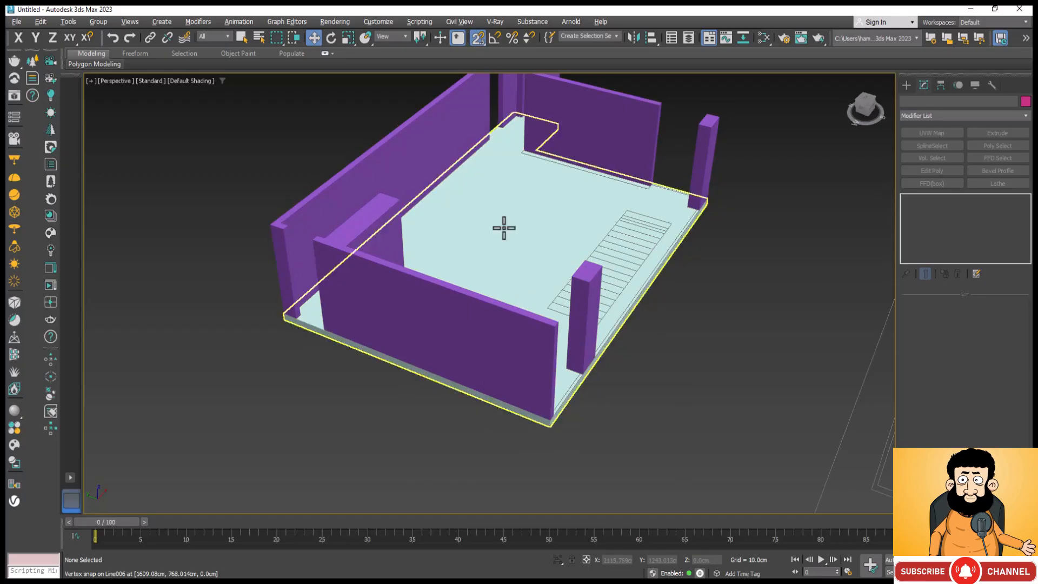
{"action": "key", "text": "F4"}
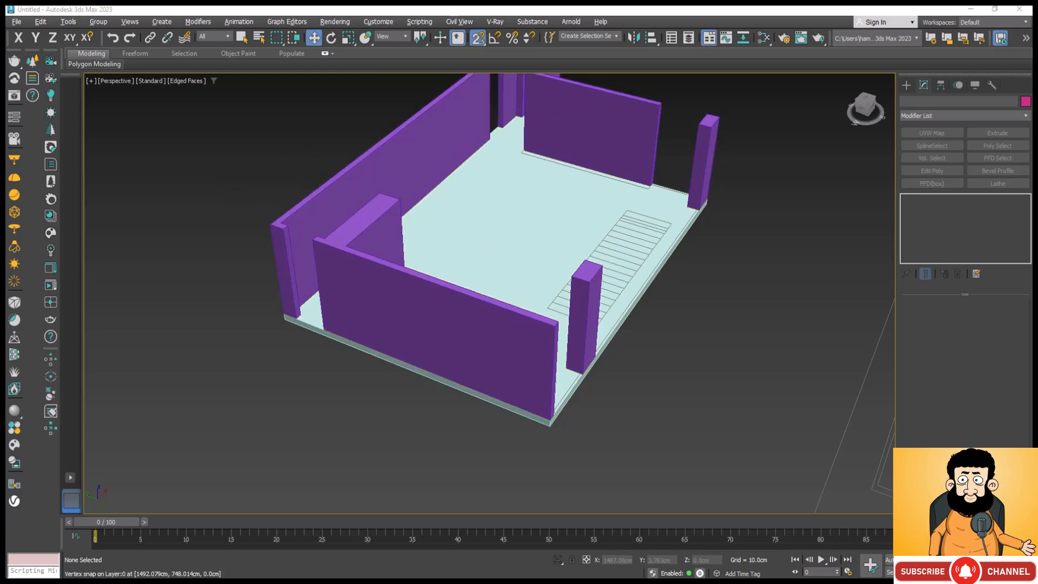
Orbit around the model to examine the walls, columns and floor slab from different sides.
{"action": "left_click", "coordinate": [1011, 571]}
{"action": "left_click_drag", "start_coordinate": [467, 392], "coordinate": [486, 393]}
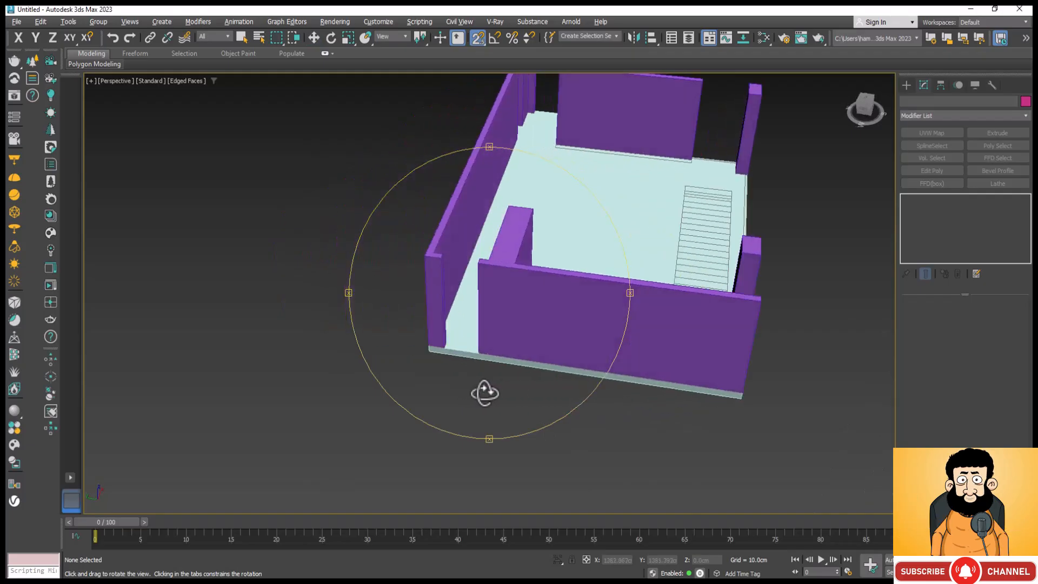
{"action": "scroll", "coordinate": [387, 371], "scroll_direction": "down", "scroll_amount": 5}
{"action": "scroll", "coordinate": [457, 211], "scroll_direction": "up", "scroll_amount": 10}
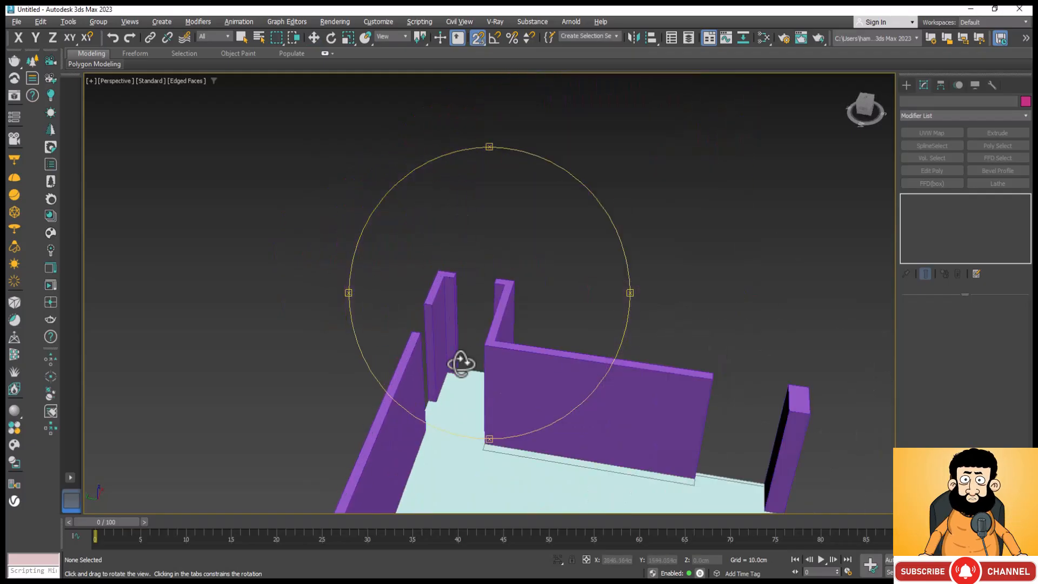
{"action": "scroll", "coordinate": [446, 351], "scroll_direction": "up", "scroll_amount": 4}
{"action": "left_click_drag", "start_coordinate": [469, 404], "coordinate": [497, 406]}
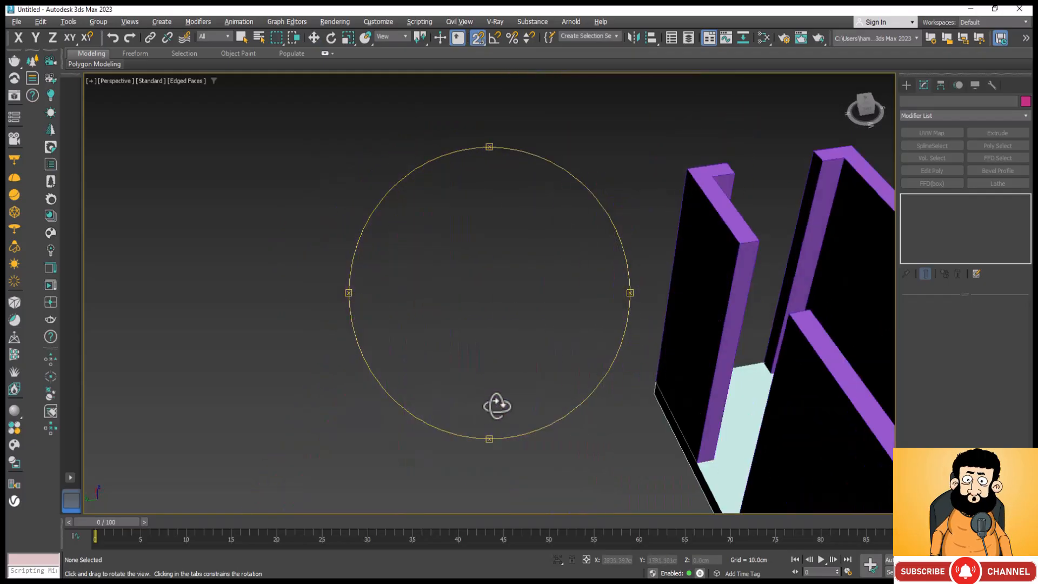
{"action": "scroll", "coordinate": [409, 366], "scroll_direction": "down", "scroll_amount": 4}
{"action": "scroll", "coordinate": [433, 226], "scroll_direction": "down", "scroll_amount": 4}
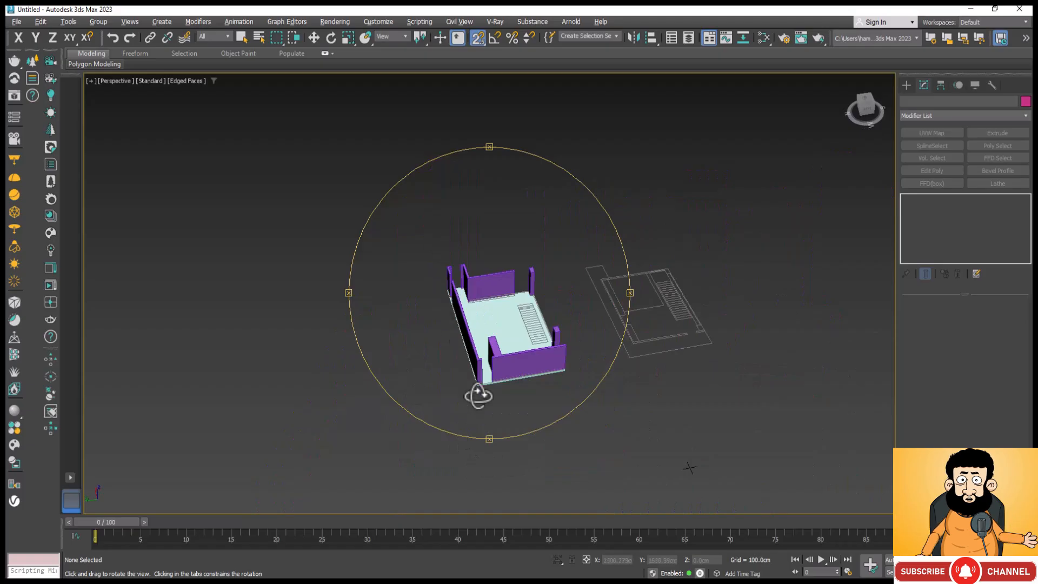
{"action": "left_click_drag", "start_coordinate": [478, 396], "coordinate": [537, 389]}
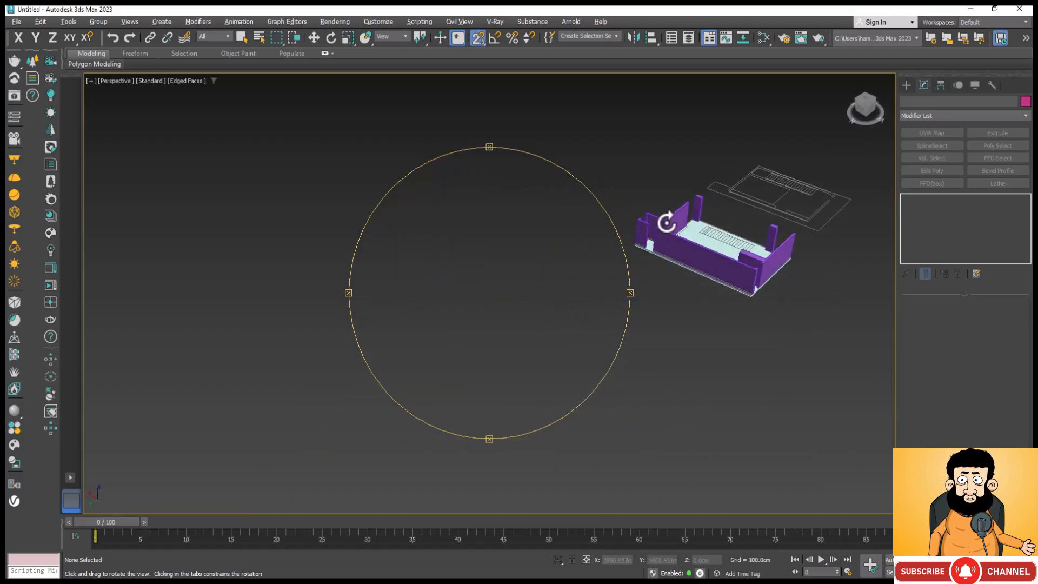
Select the extruded walls, add an Edit Poly modifier to them and activate edge-level selection.
{"action": "scroll", "coordinate": [667, 222], "scroll_direction": "up", "scroll_amount": 6}
{"action": "scroll", "coordinate": [540, 255], "scroll_direction": "down", "scroll_amount": 1}
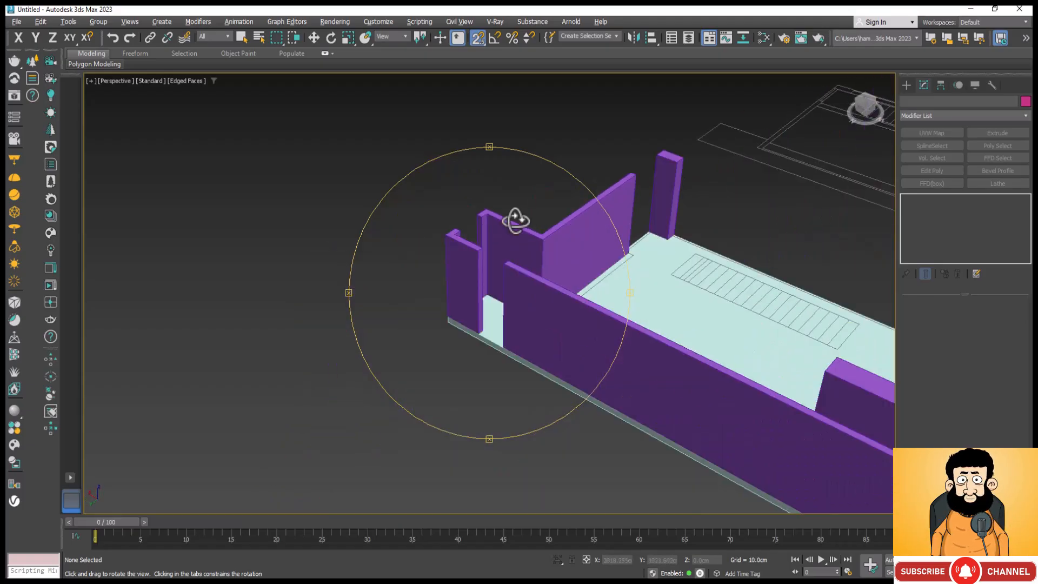
{"action": "scroll", "coordinate": [514, 274], "scroll_direction": "up", "scroll_amount": 2}
{"action": "scroll", "coordinate": [478, 378], "scroll_direction": "up", "scroll_amount": 5}
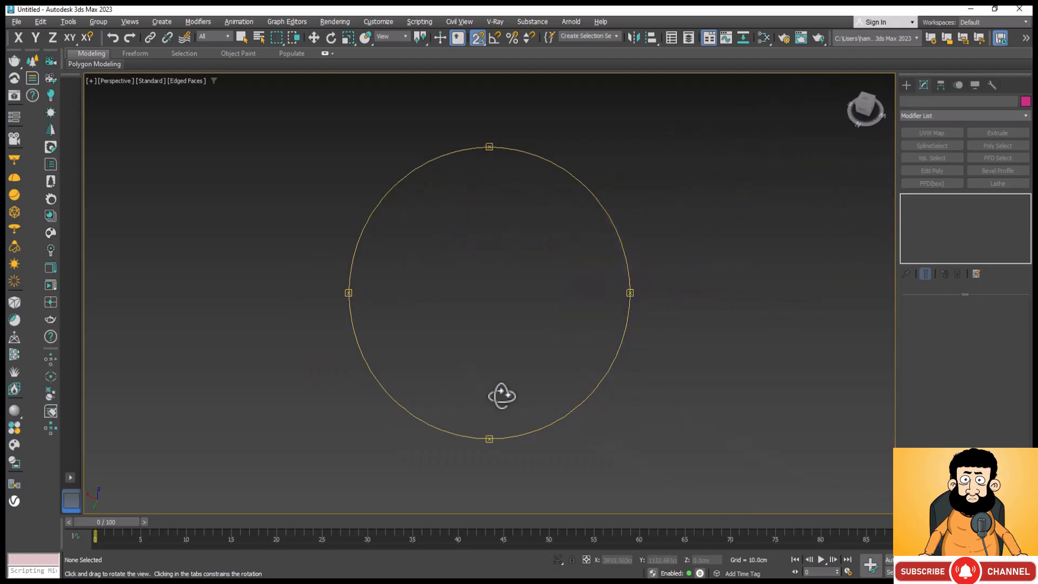
{"action": "scroll", "coordinate": [501, 396], "scroll_direction": "down", "scroll_amount": 3}
{"action": "scroll", "coordinate": [489, 382], "scroll_direction": "up", "scroll_amount": 1}
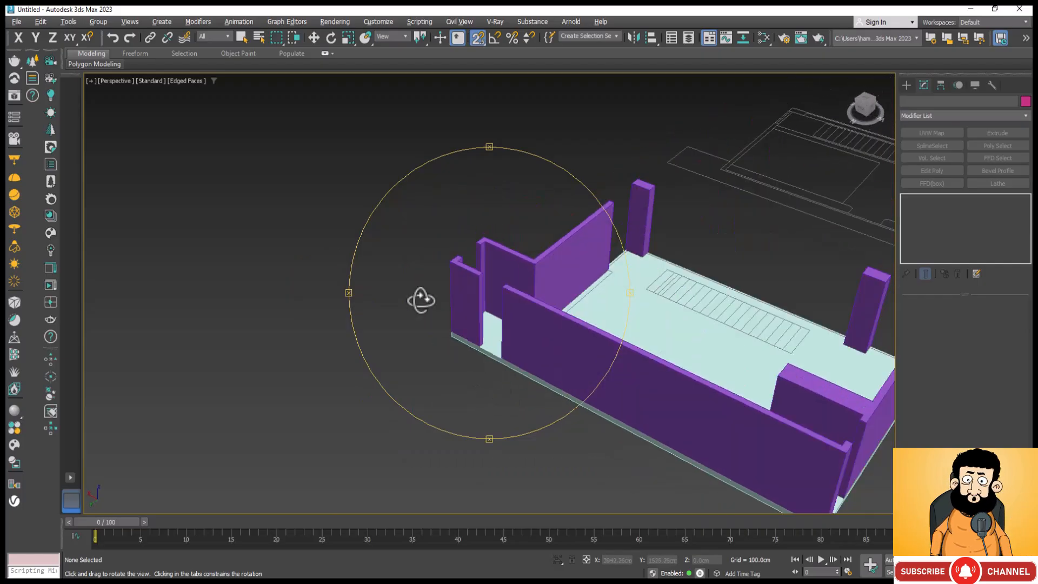
{"action": "scroll", "coordinate": [303, 152], "scroll_direction": "up", "scroll_amount": 3}
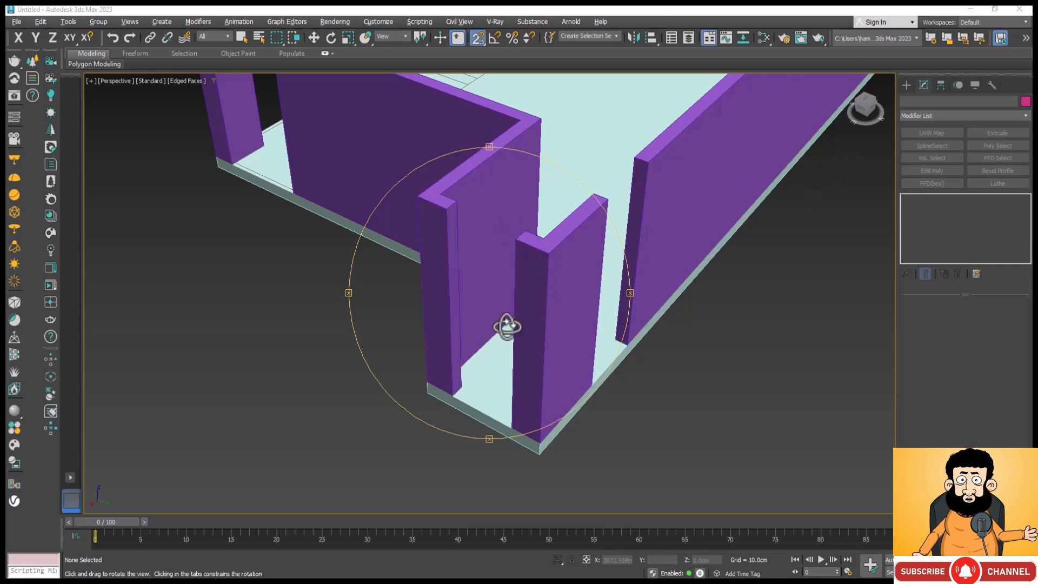
{"action": "key", "text": "w"}
{"action": "left_click", "coordinate": [534, 290]}
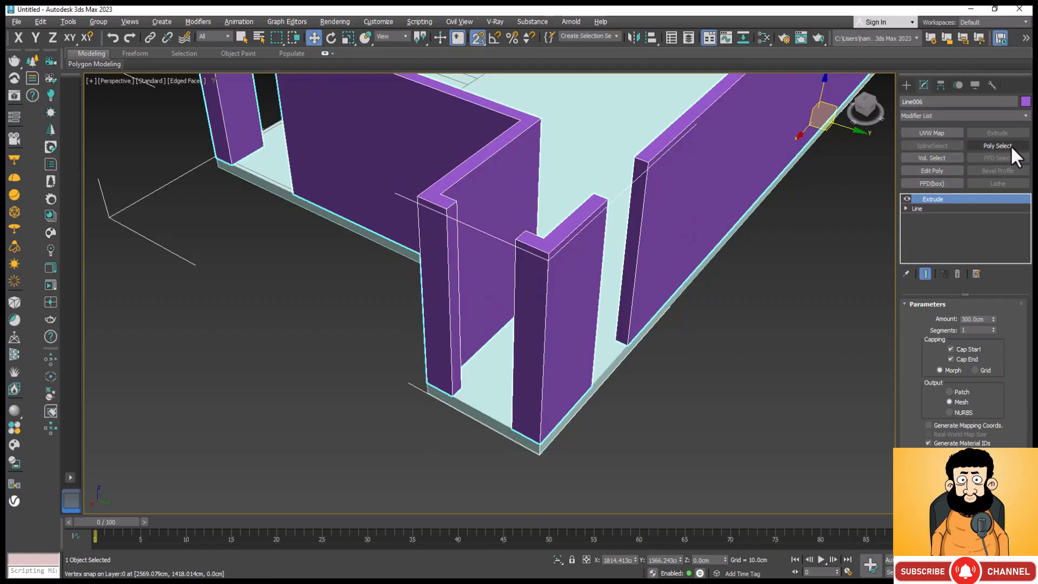
{"action": "left_click", "coordinate": [916, 172]}
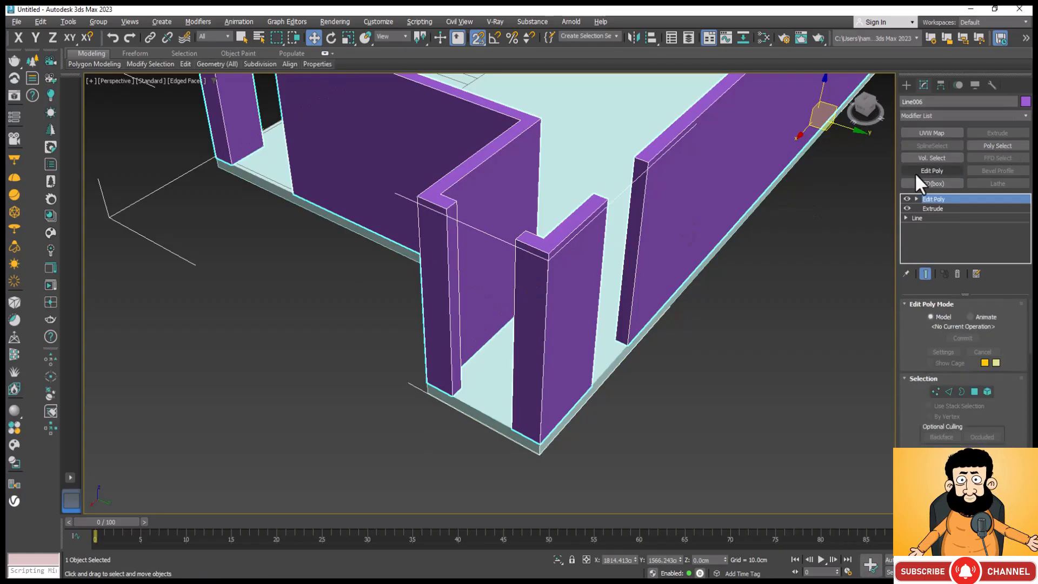
{"action": "left_click", "coordinate": [947, 392]}
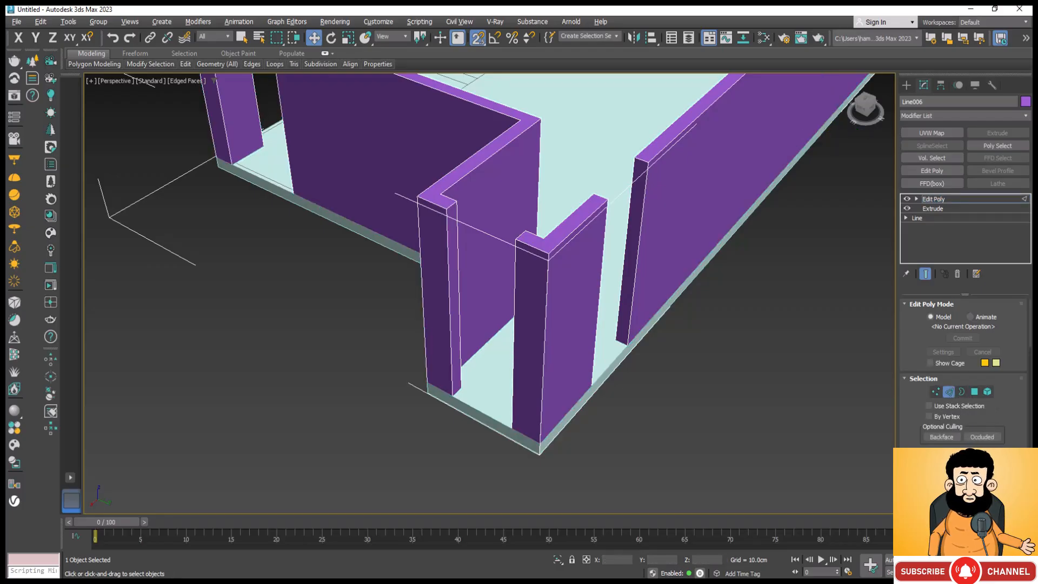
Select the two vertical edges of the corner column's narrow face beside the doorway and connect them with 1 segment.
{"action": "middle_click_drag", "start_coordinate": [594, 371], "coordinate": [598, 386], "text": "alt"}
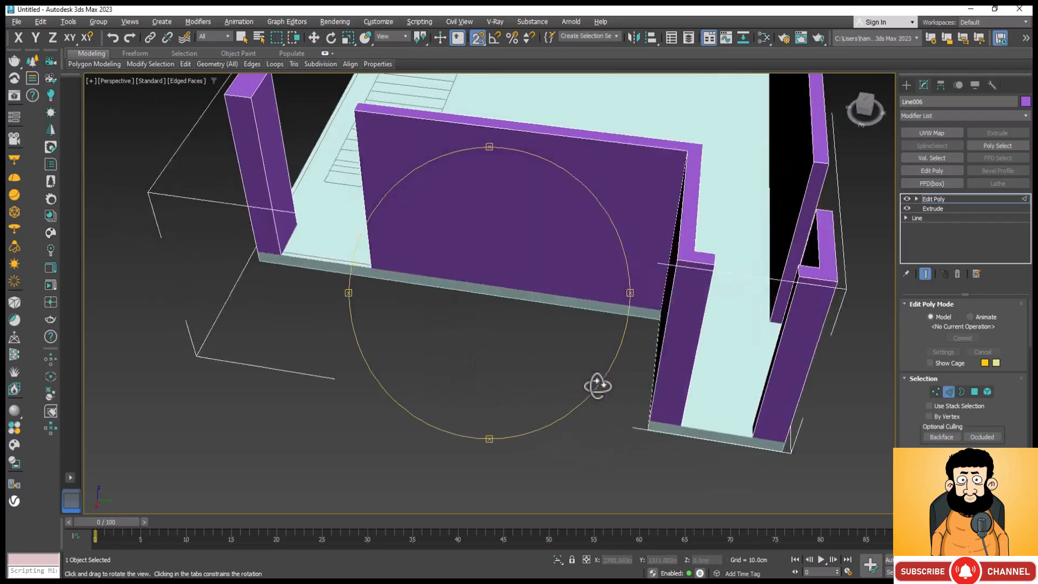
{"action": "left_click_drag", "start_coordinate": [598, 386], "coordinate": [622, 375]}
{"action": "scroll", "coordinate": [855, 198], "scroll_direction": "up", "scroll_amount": 3}
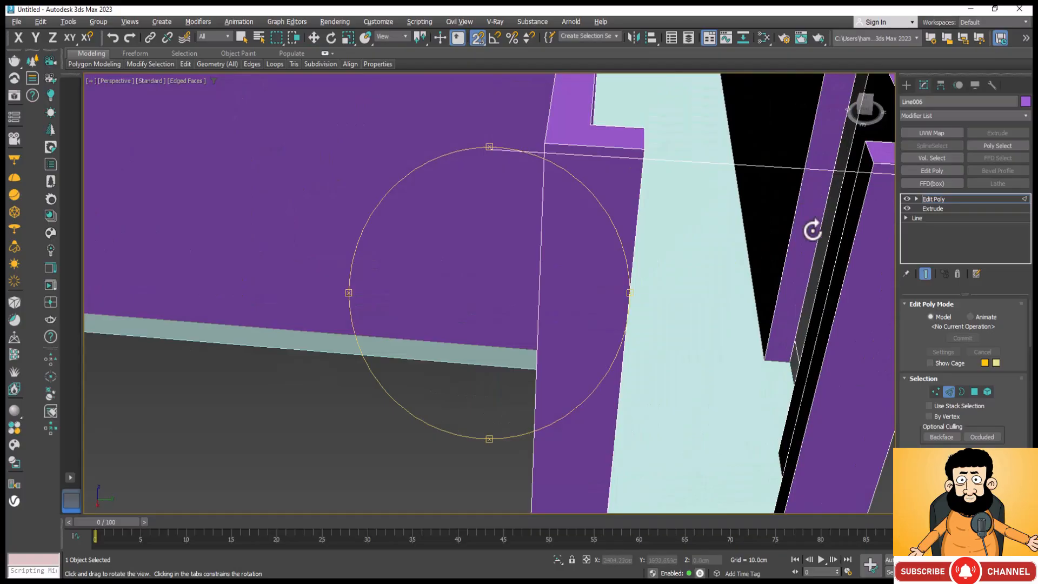
{"action": "scroll", "coordinate": [404, 362], "scroll_direction": "down", "scroll_amount": 3}
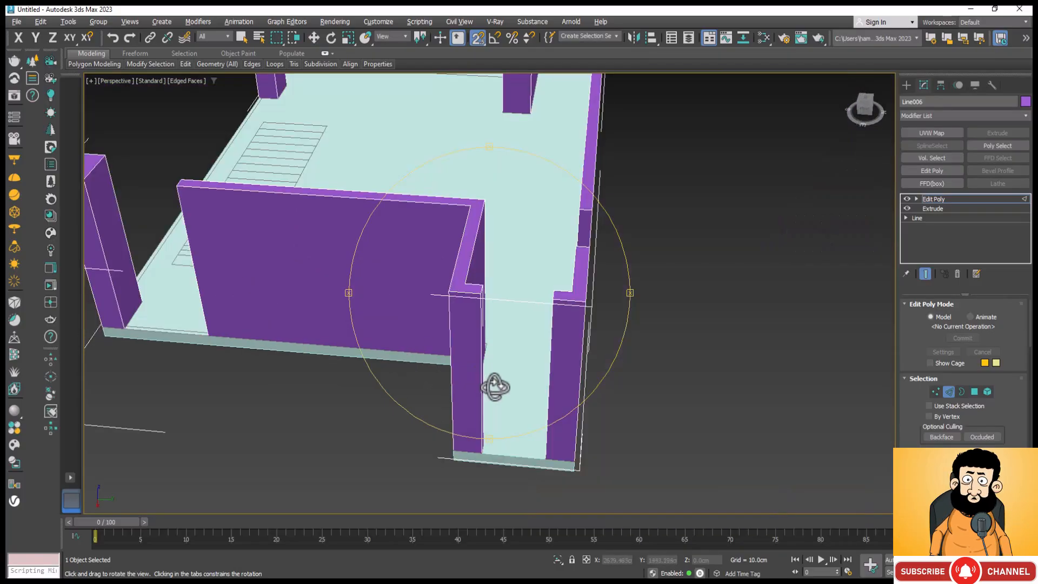
{"action": "left_click_drag", "start_coordinate": [495, 388], "coordinate": [514, 385]}
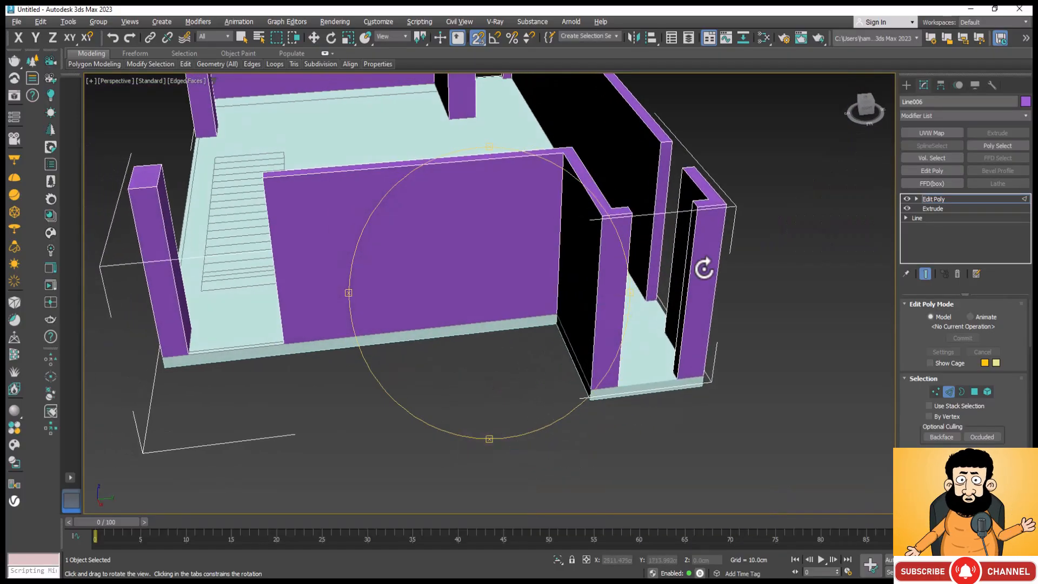
{"action": "scroll", "coordinate": [704, 268], "scroll_direction": "up", "scroll_amount": 5}
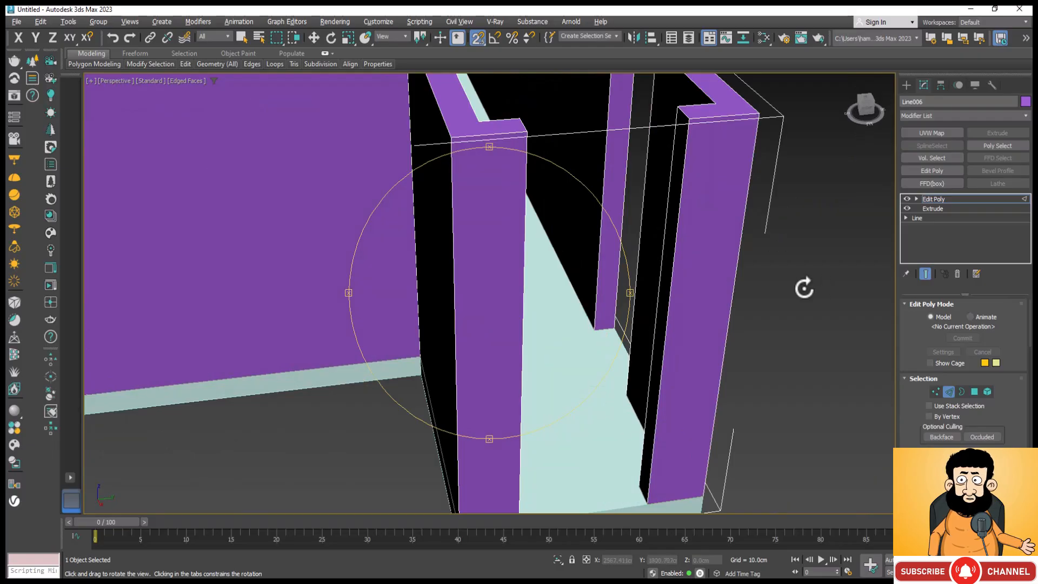
{"action": "key", "text": "w"}
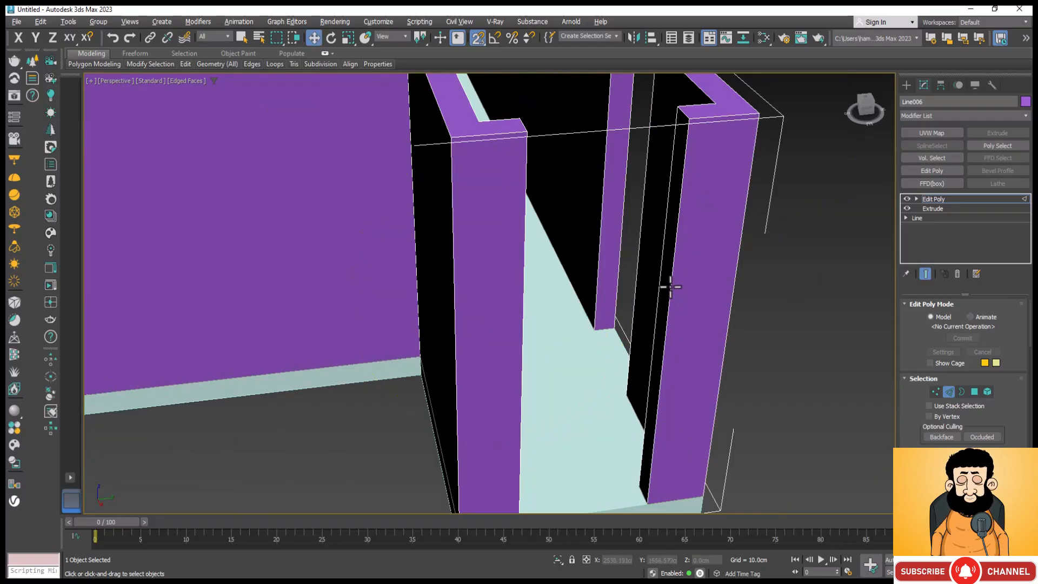
{"action": "left_click", "coordinate": [670, 286]}
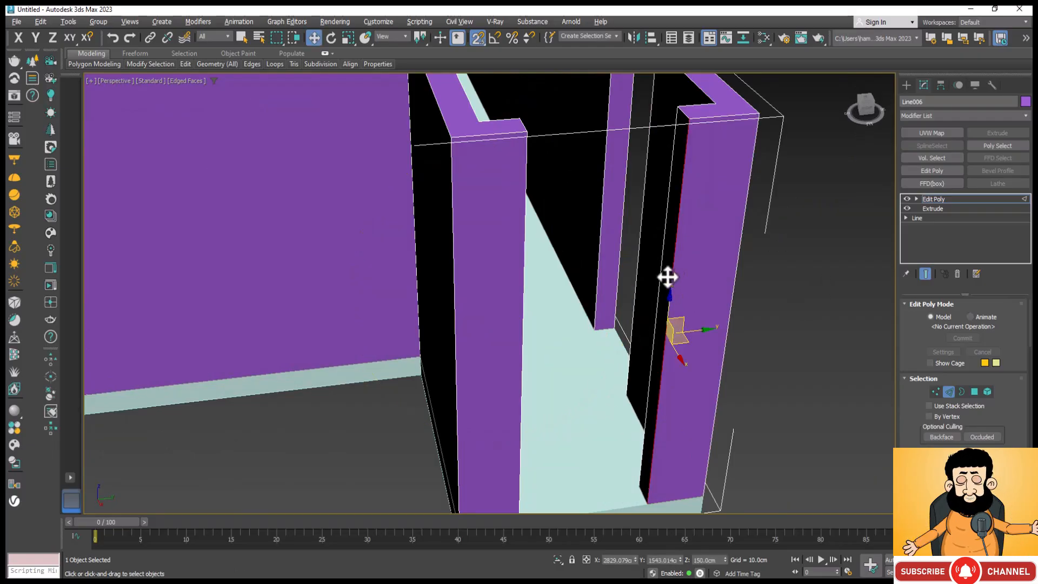
{"action": "left_click_drag", "start_coordinate": [658, 260], "coordinate": [661, 262]}
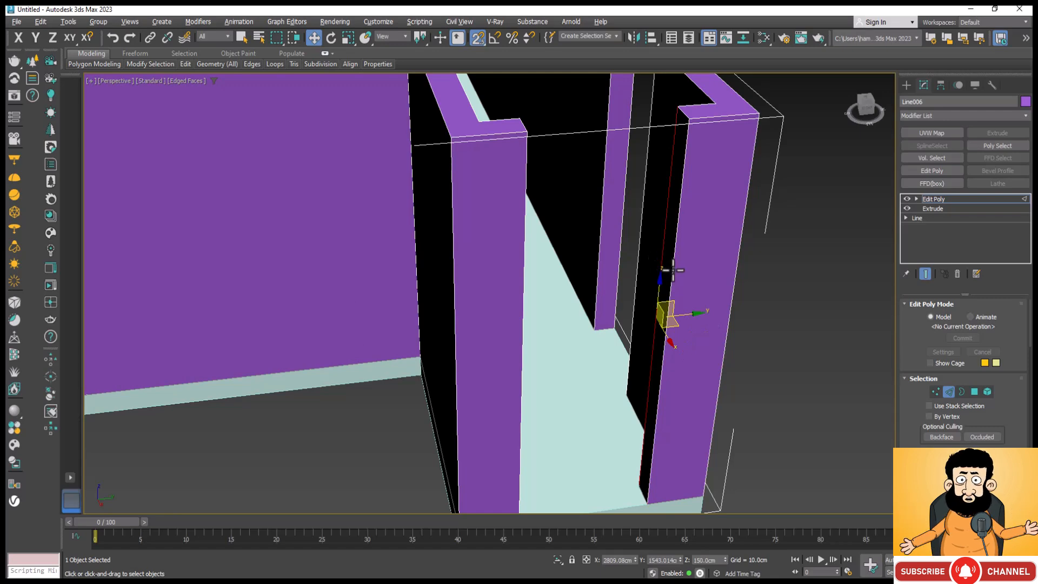
{"action": "left_click", "coordinate": [672, 269]}
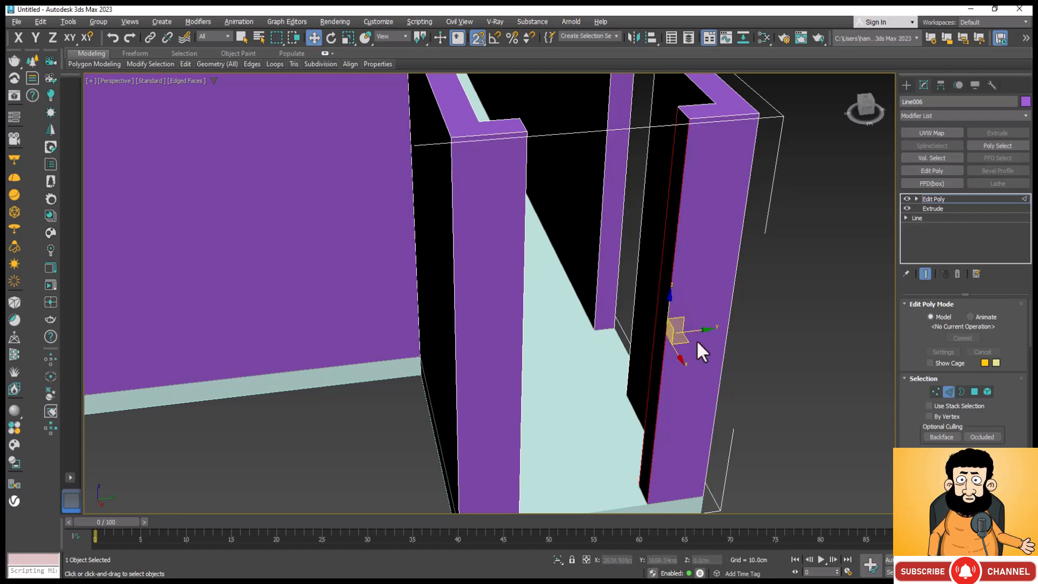
{"action": "scroll", "coordinate": [1012, 401], "scroll_direction": "down", "scroll_amount": 3}
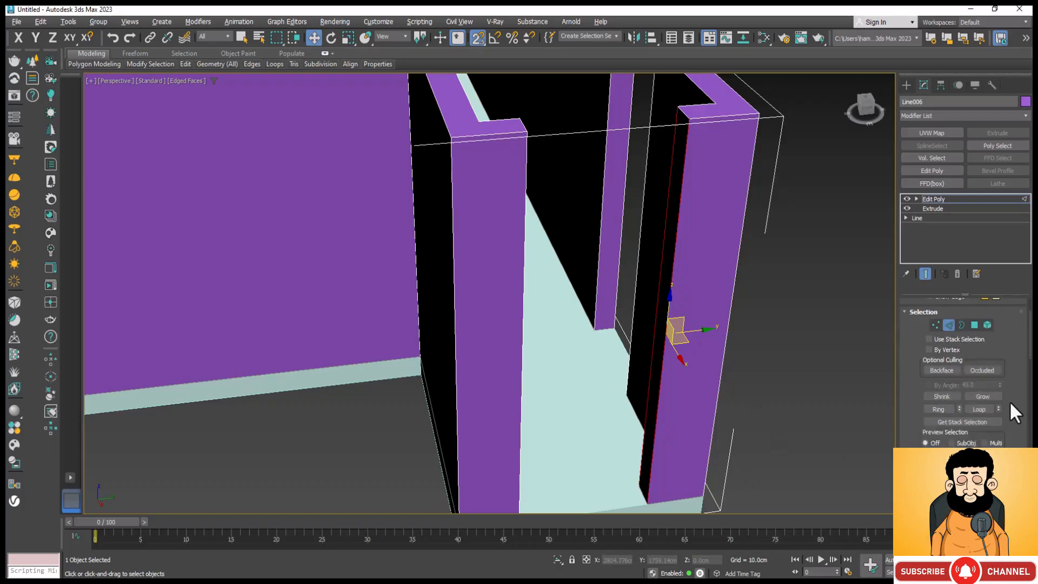
{"action": "scroll", "coordinate": [1011, 401], "scroll_direction": "down", "scroll_amount": 5}
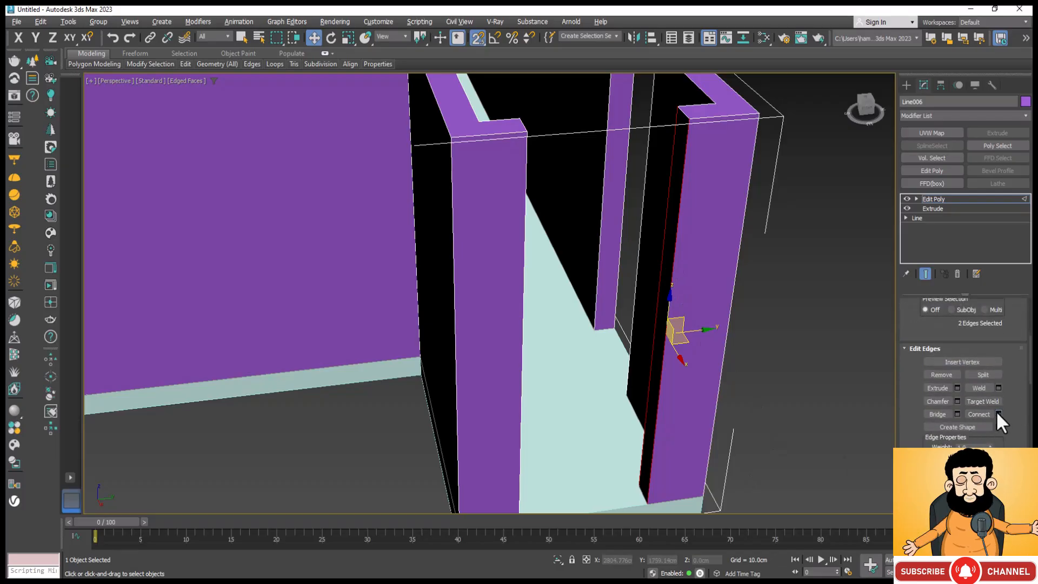
{"action": "left_click", "coordinate": [999, 413]}
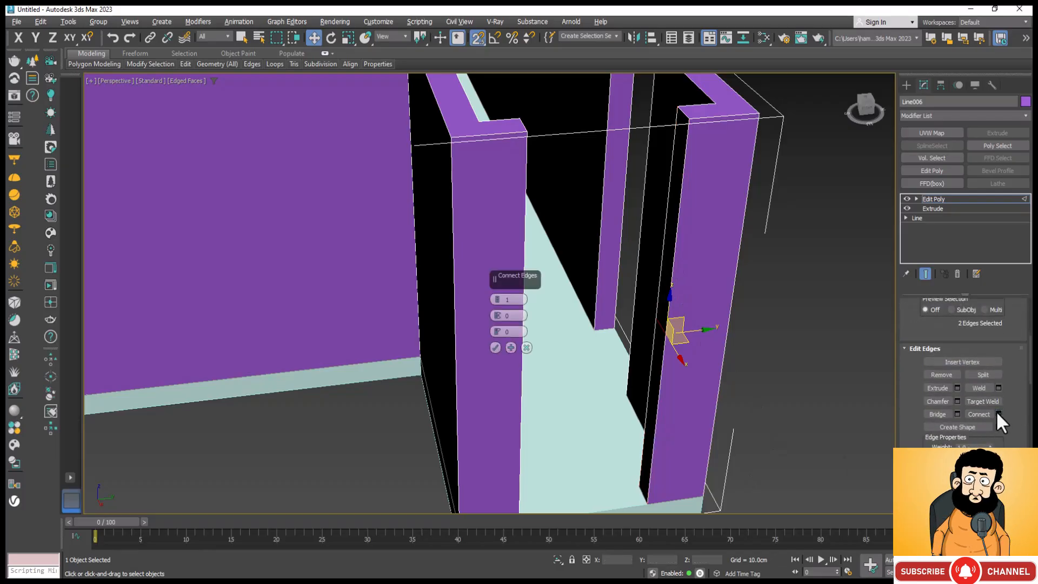
{"action": "left_click", "coordinate": [495, 348]}
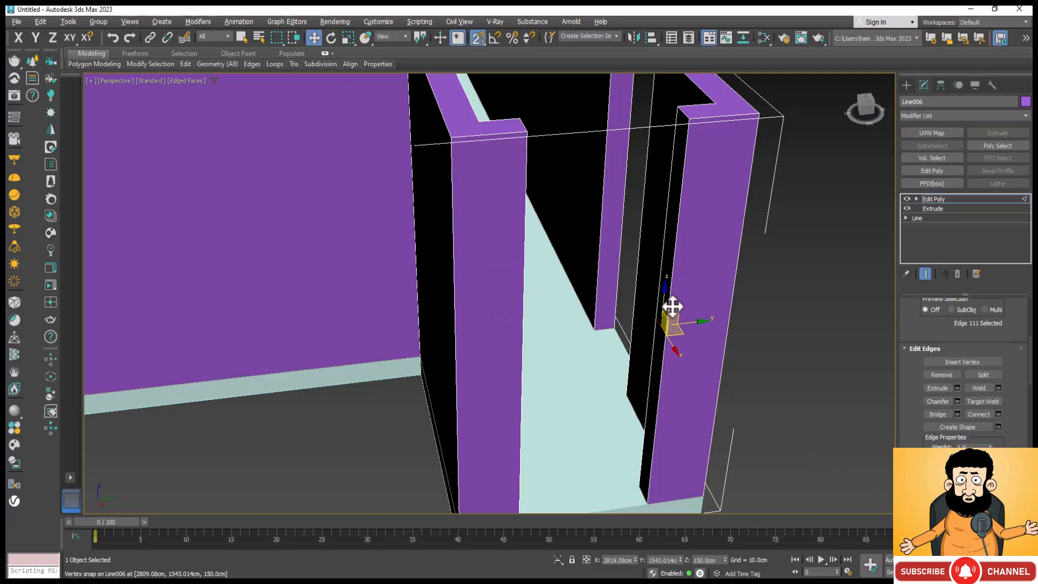
Constrain movement to the Z axis and lower the new connecting edge along the column to about 44 cm above the floor.
{"action": "scroll", "coordinate": [630, 209], "scroll_direction": "down", "scroll_amount": 5}
{"action": "scroll", "coordinate": [649, 232], "scroll_direction": "up", "scroll_amount": 4}
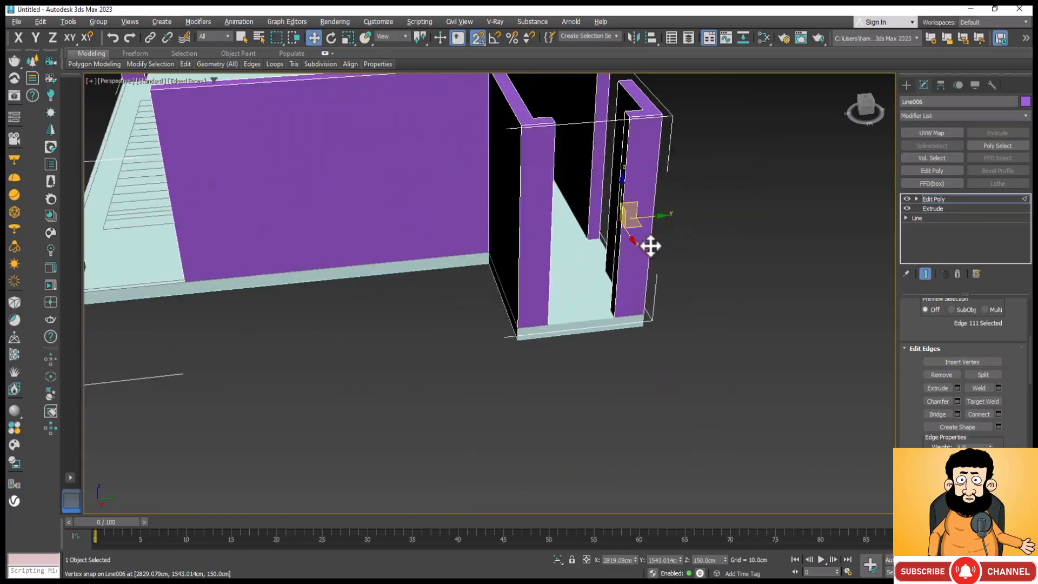
{"action": "scroll", "coordinate": [622, 214], "scroll_direction": "up", "scroll_amount": 2}
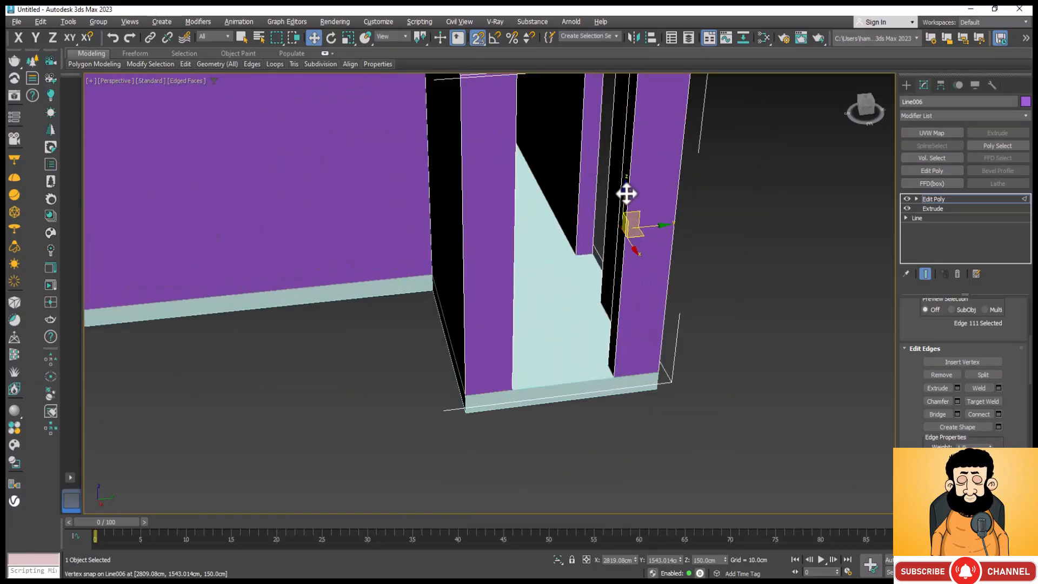
{"action": "scroll", "coordinate": [629, 187], "scroll_direction": "down", "scroll_amount": 2}
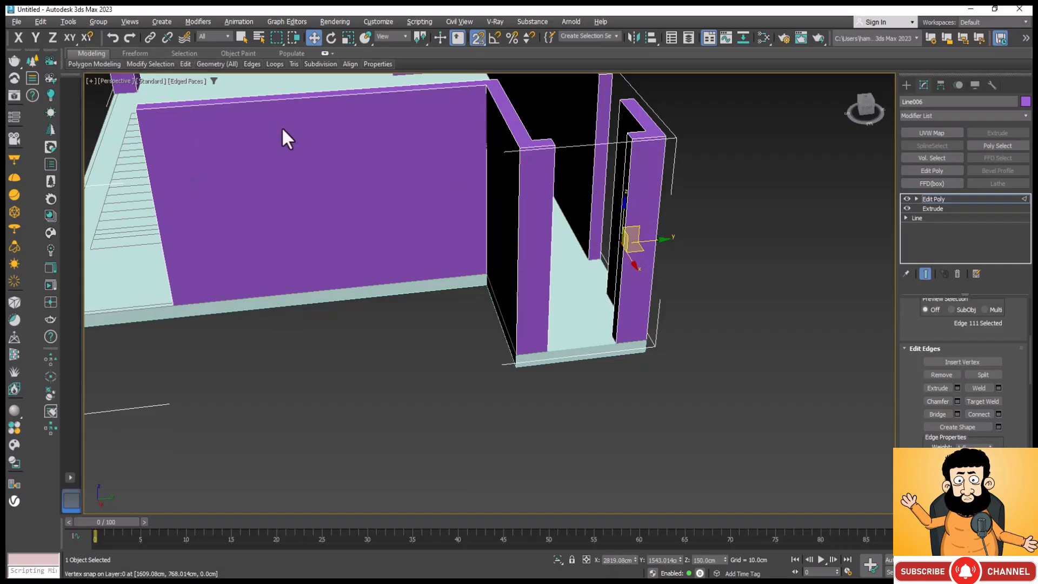
{"action": "left_click", "coordinate": [87, 38]}
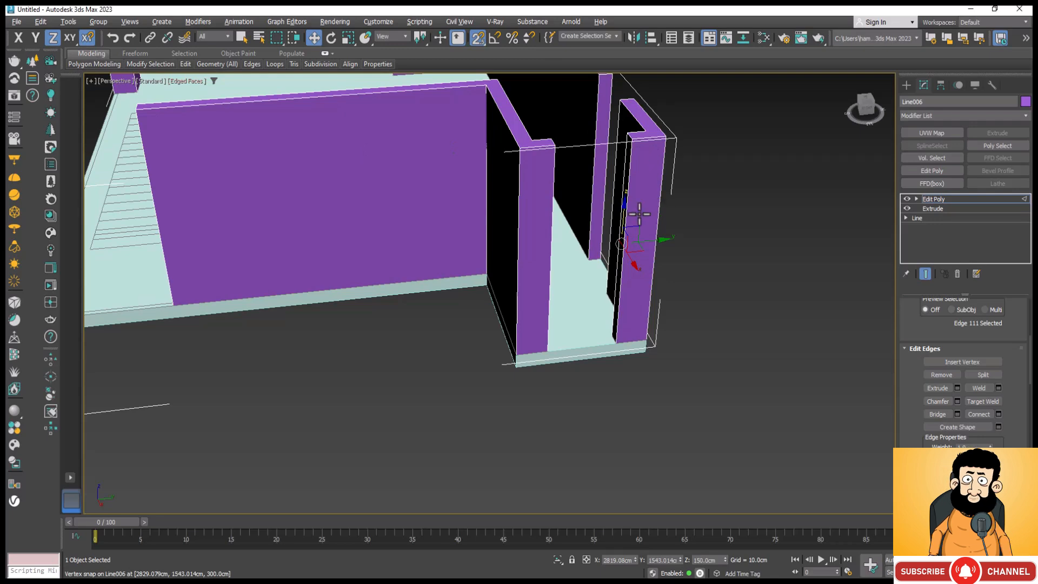
{"action": "scroll", "coordinate": [643, 287], "scroll_direction": "up", "scroll_amount": 4}
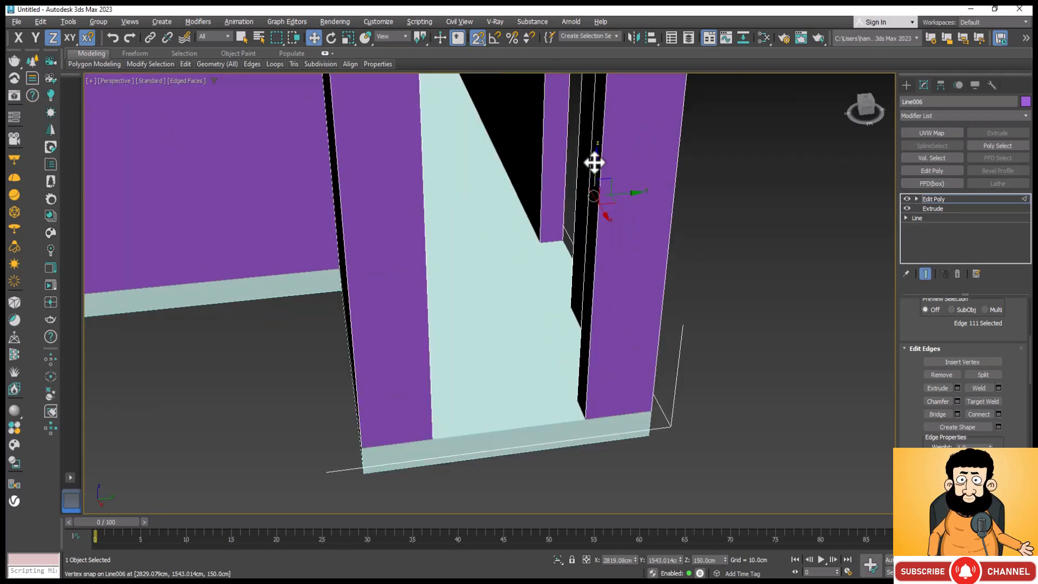
{"action": "left_click_drag", "start_coordinate": [595, 162], "coordinate": [590, 421]}
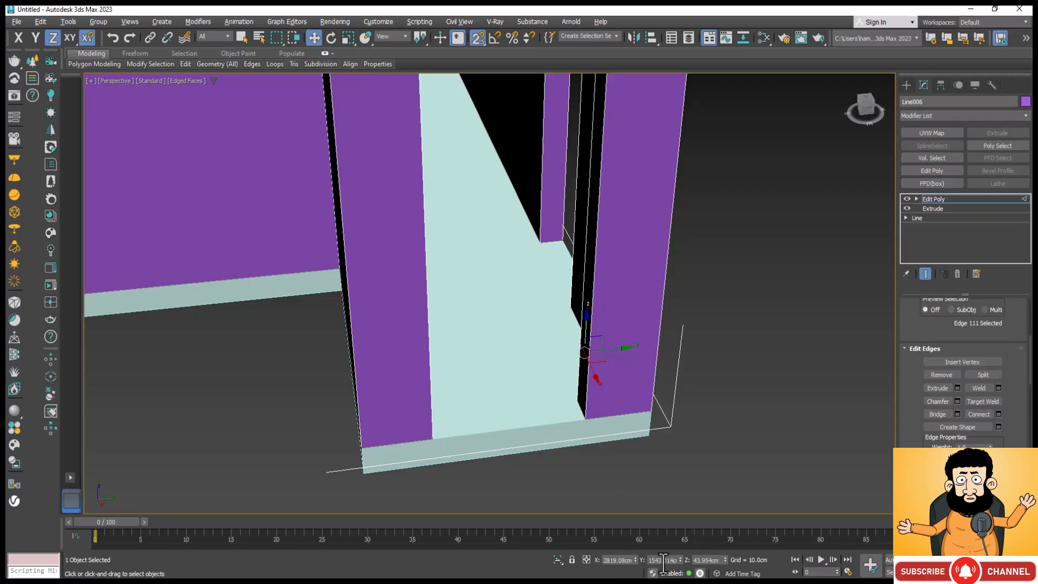
Switch the coordinate entry to offset mode and lower the connecting edge to floor level at the column's base.
{"action": "left_click", "coordinate": [586, 557]}
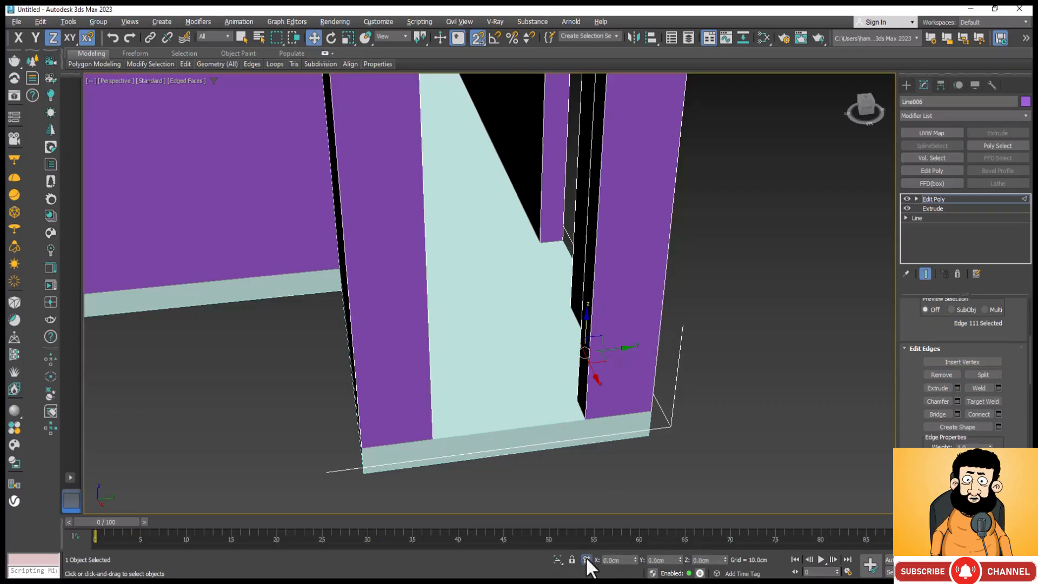
{"action": "left_click", "coordinate": [703, 559]}
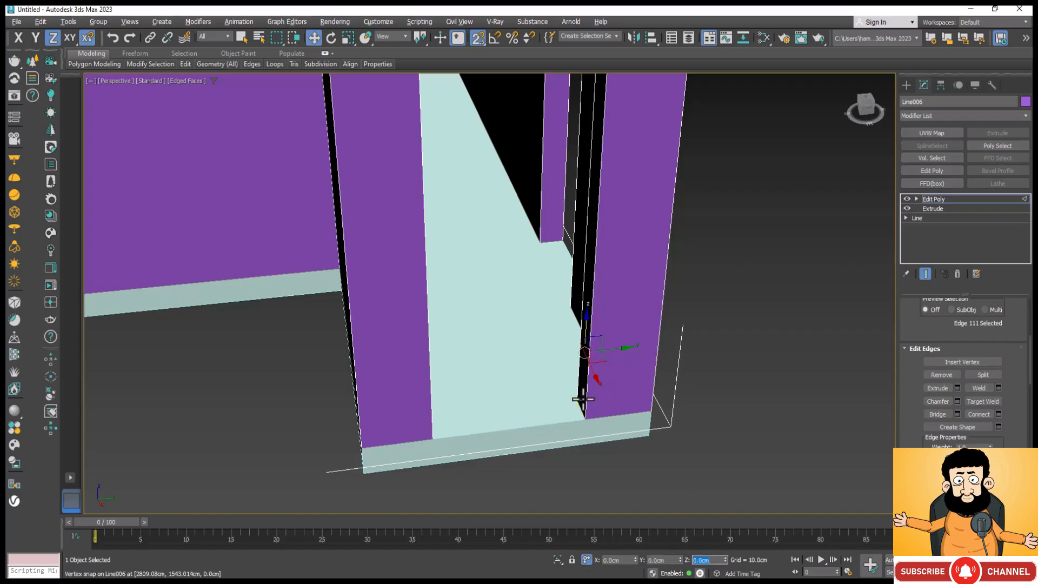
{"action": "left_click_drag", "start_coordinate": [585, 334], "coordinate": [588, 426]}
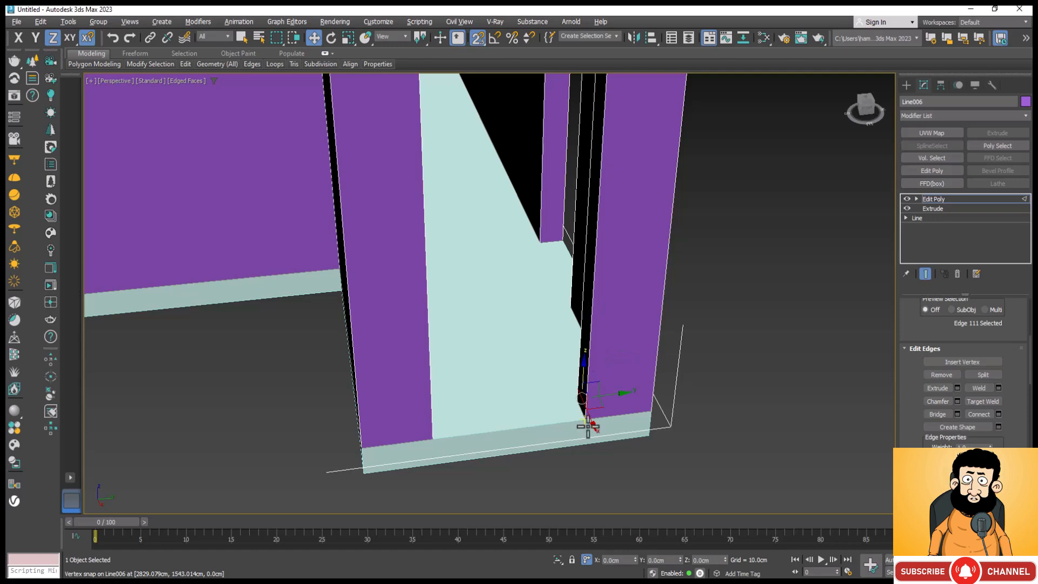
{"action": "scroll", "coordinate": [588, 427], "scroll_direction": "up", "scroll_amount": 3}
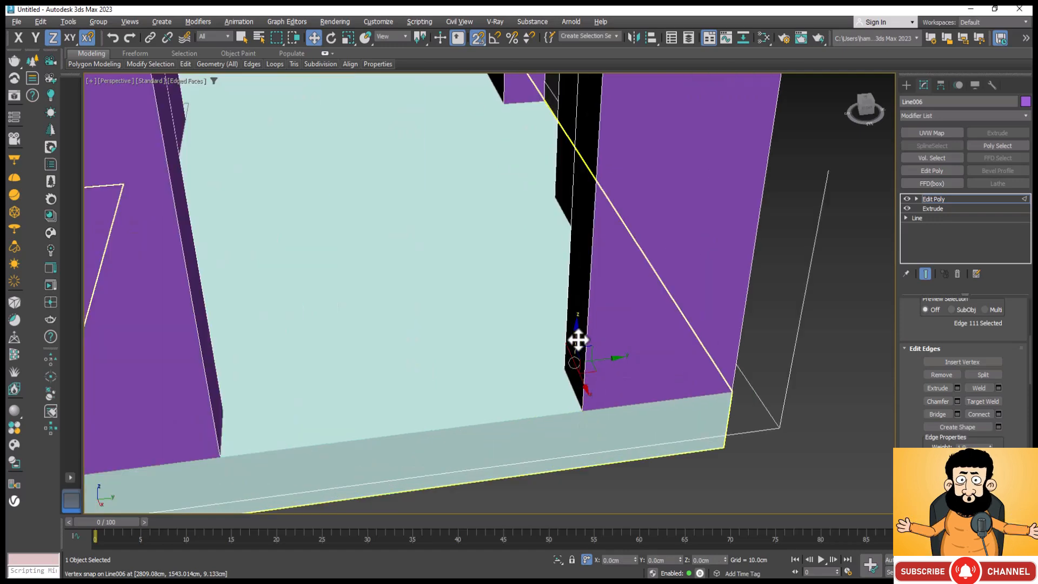
{"action": "left_click_drag", "start_coordinate": [578, 340], "coordinate": [587, 409]}
Raise the connecting edge from the floor to near the column's top with a relative Z offset.
{"action": "scroll", "coordinate": [668, 340], "scroll_direction": "down", "scroll_amount": 2}
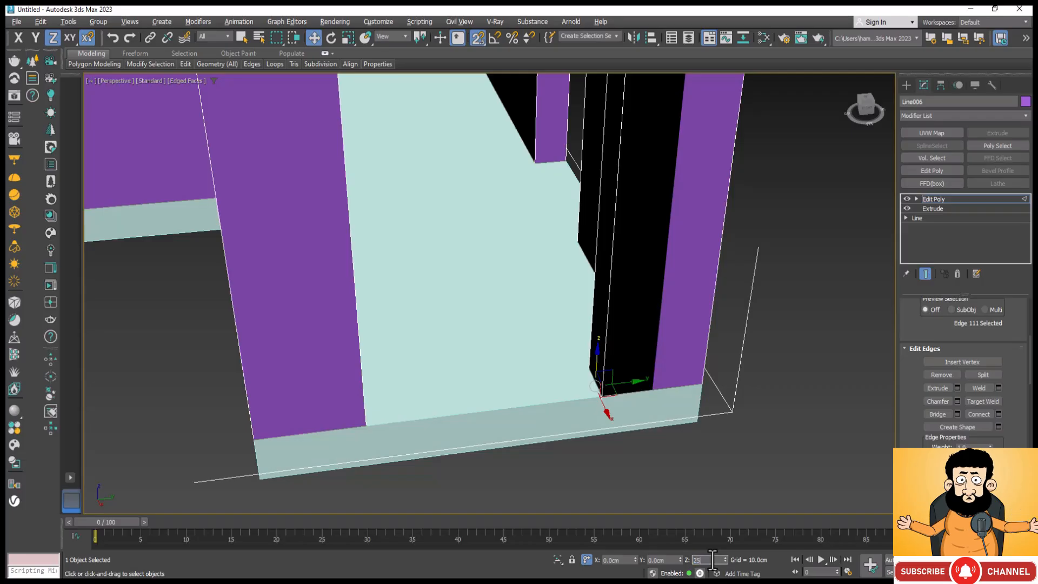
{"action": "key", "text": "Return"}
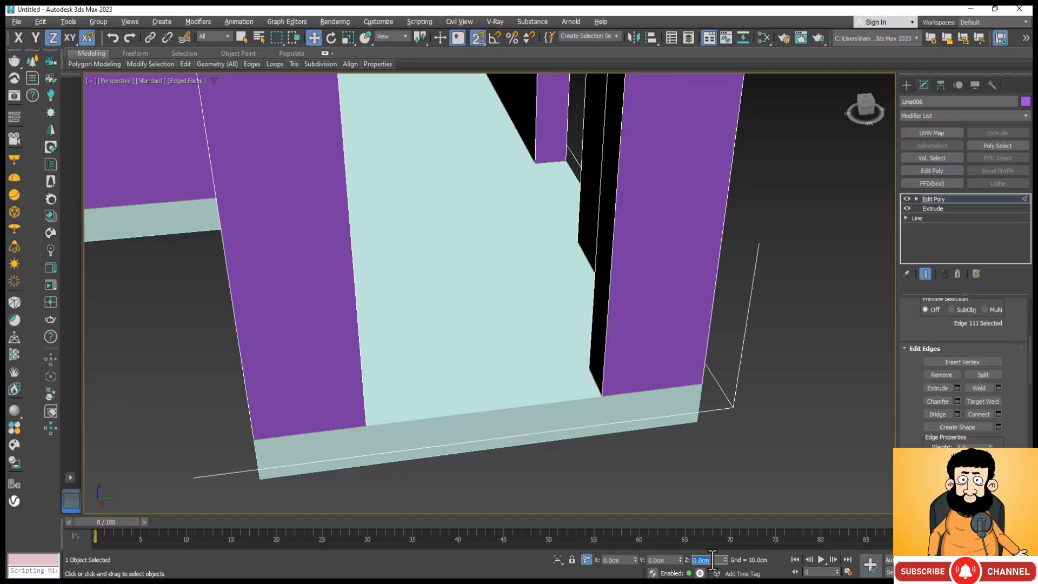
{"action": "scroll", "coordinate": [634, 466], "scroll_direction": "down", "scroll_amount": 5}
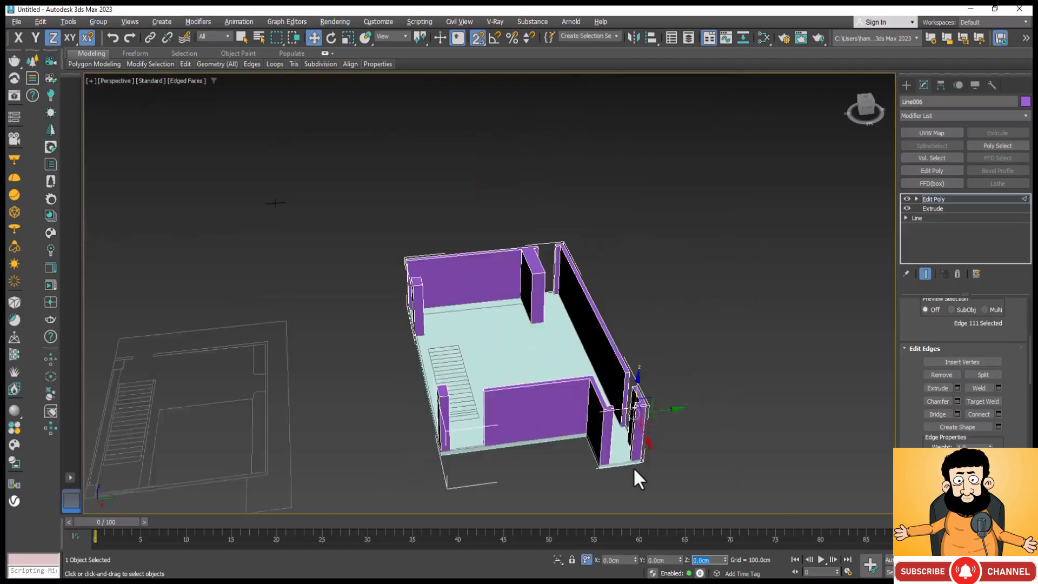
{"action": "scroll", "coordinate": [627, 459], "scroll_direction": "up", "scroll_amount": 5}
{"action": "scroll", "coordinate": [656, 318], "scroll_direction": "up", "scroll_amount": 2}
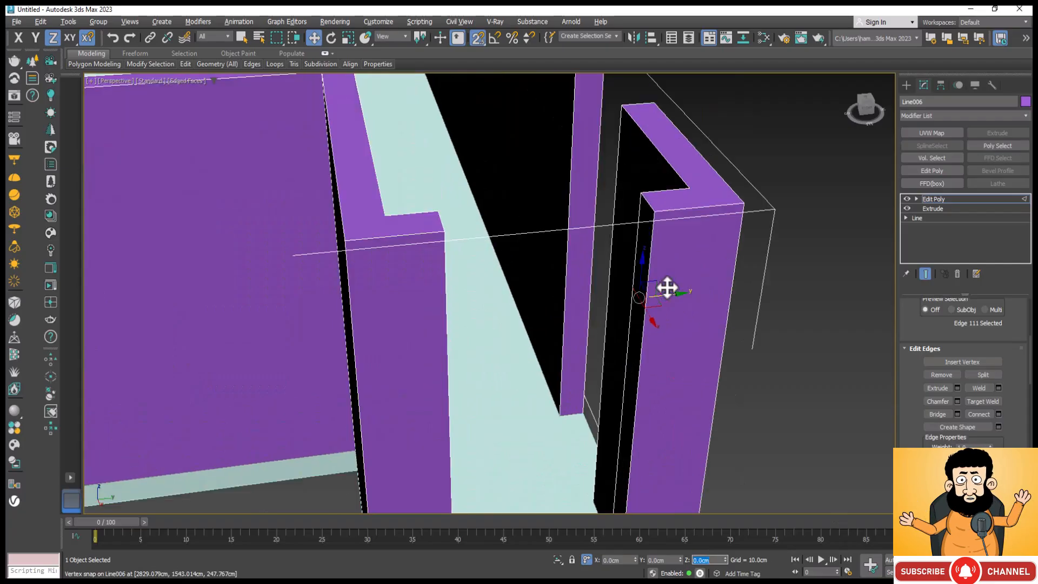
{"action": "scroll", "coordinate": [643, 214], "scroll_direction": "up", "scroll_amount": 1}
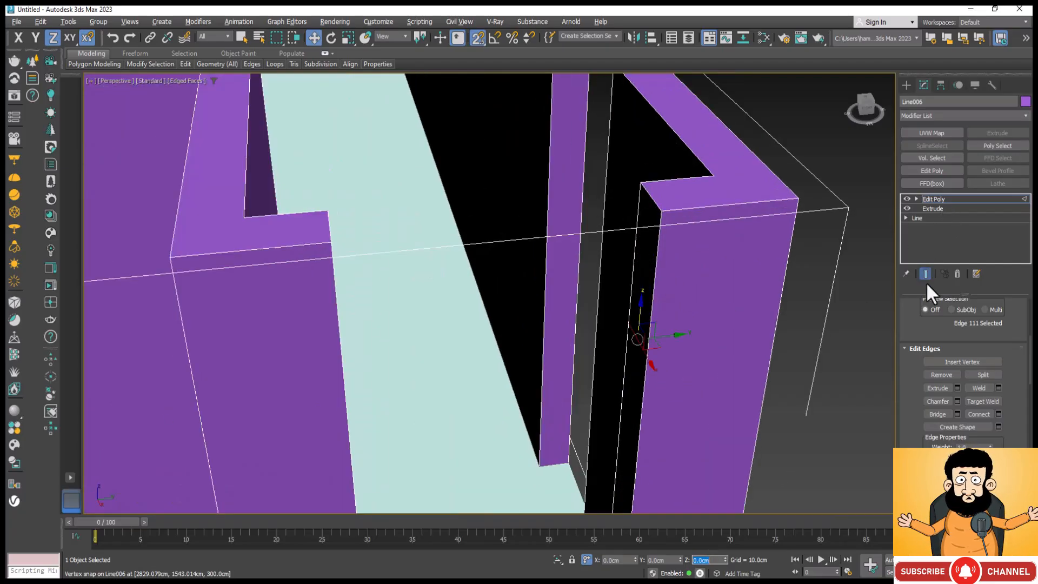
Select the corner column's upper polygon beside the doorway and move it along the Y axis to the opposite column, forming the lintel.
{"action": "scroll", "coordinate": [1012, 376], "scroll_direction": "up", "scroll_amount": 6}
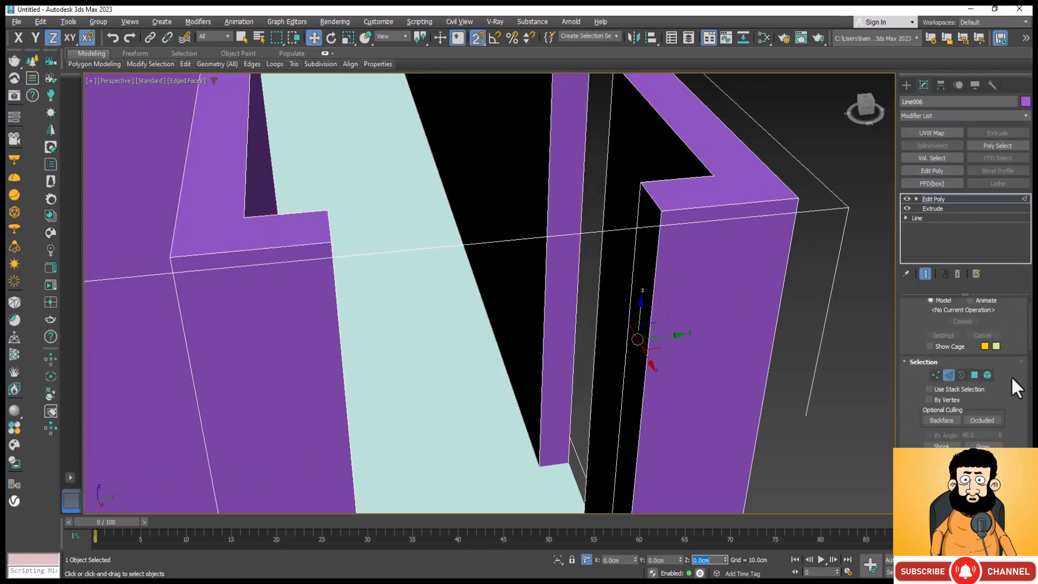
{"action": "left_click", "coordinate": [975, 375]}
{"action": "left_click", "coordinate": [642, 271]}
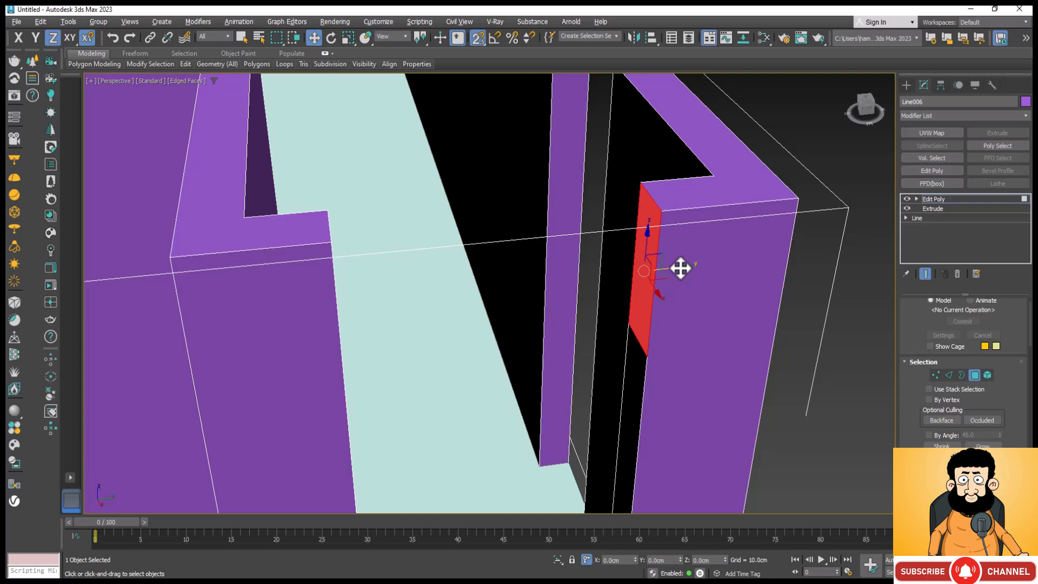
{"action": "left_click_drag", "start_coordinate": [681, 268], "coordinate": [332, 248]}
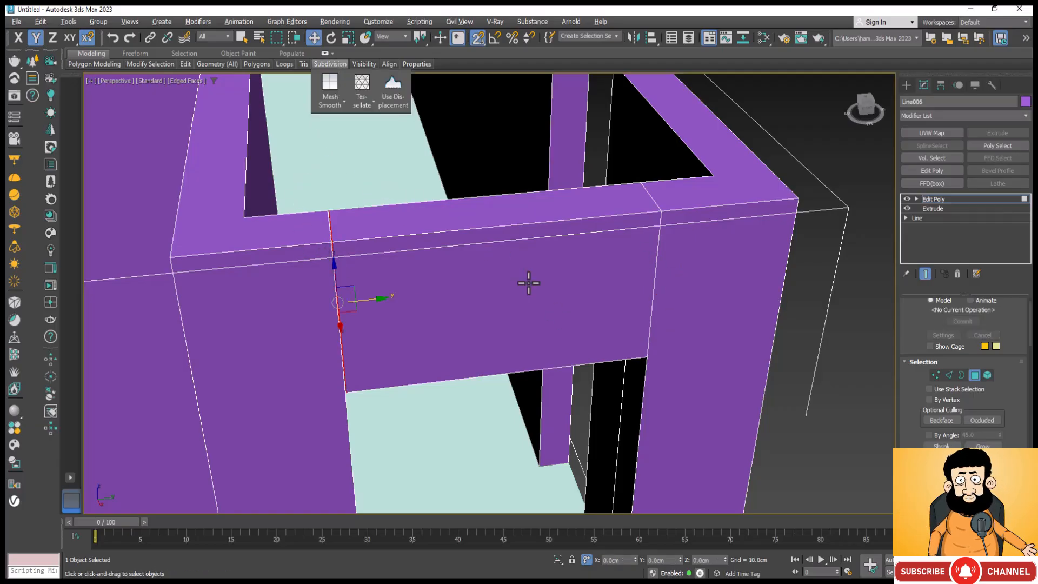
{"action": "middle_click_drag", "start_coordinate": [529, 283], "coordinate": [508, 196], "text": "alt"}
{"action": "scroll", "coordinate": [509, 196], "scroll_direction": "down", "scroll_amount": 3}
{"action": "scroll", "coordinate": [507, 183], "scroll_direction": "up", "scroll_amount": 6}
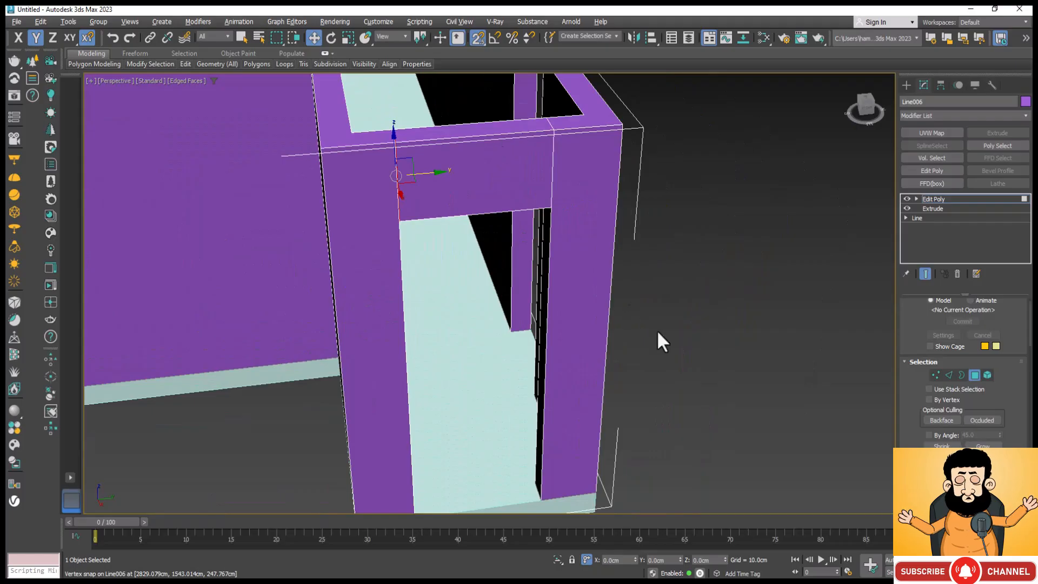
Select the two vertical edges on the long wall's end face at the second doorway and connect them with a single edge.
{"action": "left_click", "coordinate": [1011, 573]}
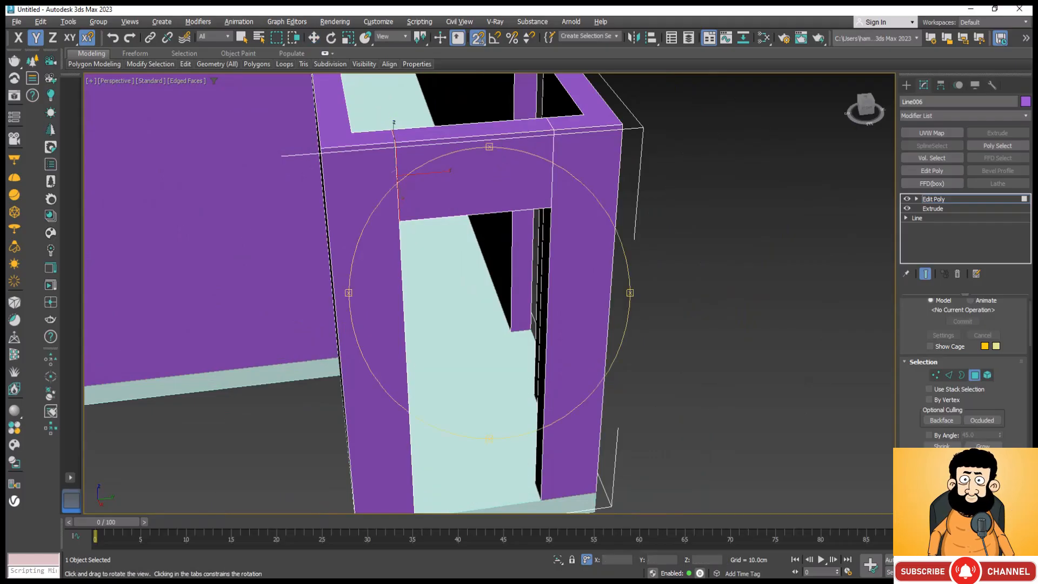
{"action": "left_click_drag", "start_coordinate": [549, 403], "coordinate": [463, 399]}
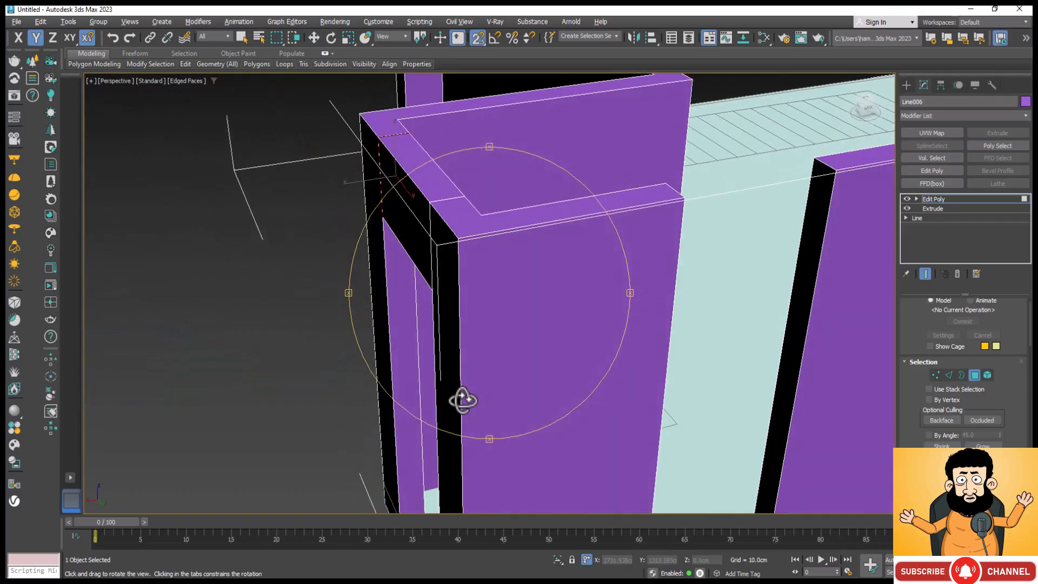
{"action": "mouse_move", "coordinate": [478, 278]}
{"action": "left_mouse_down"}
{"action": "mouse_move", "coordinate": [461, 266]}
{"action": "mouse_move", "coordinate": [406, 271]}
{"action": "mouse_move", "coordinate": [533, 339]}
{"action": "mouse_move", "coordinate": [480, 276]}
{"action": "left_mouse_up"}
{"action": "mouse_move", "coordinate": [502, 443]}
{"action": "left_mouse_down"}
{"action": "mouse_move", "coordinate": [500, 422]}
{"action": "mouse_move", "coordinate": [484, 422]}
{"action": "mouse_move", "coordinate": [494, 412]}
{"action": "mouse_move", "coordinate": [500, 436]}
{"action": "mouse_move", "coordinate": [514, 436]}
{"action": "left_mouse_up"}
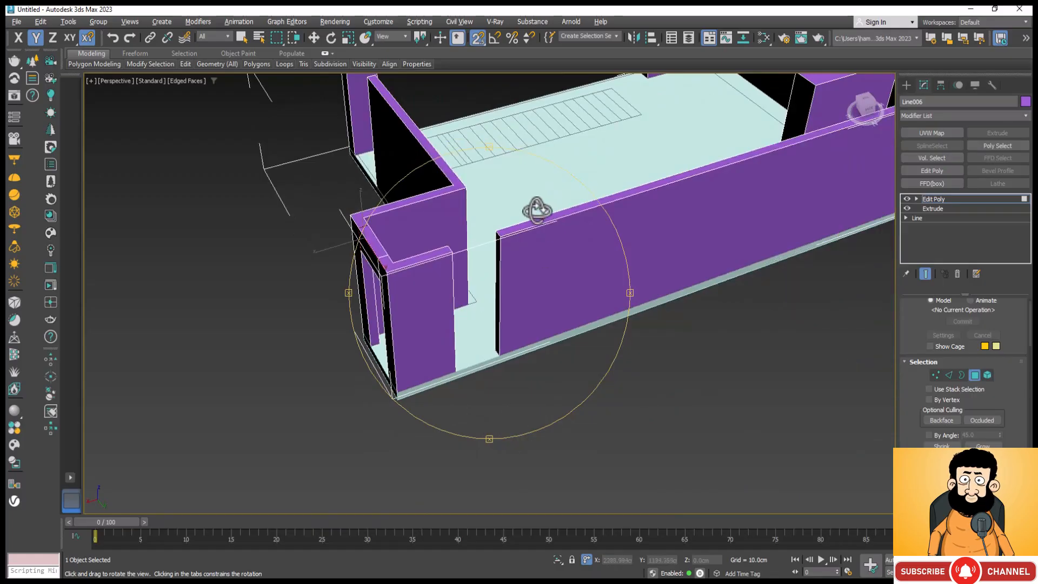
{"action": "scroll", "coordinate": [537, 204], "scroll_direction": "up", "scroll_amount": 5}
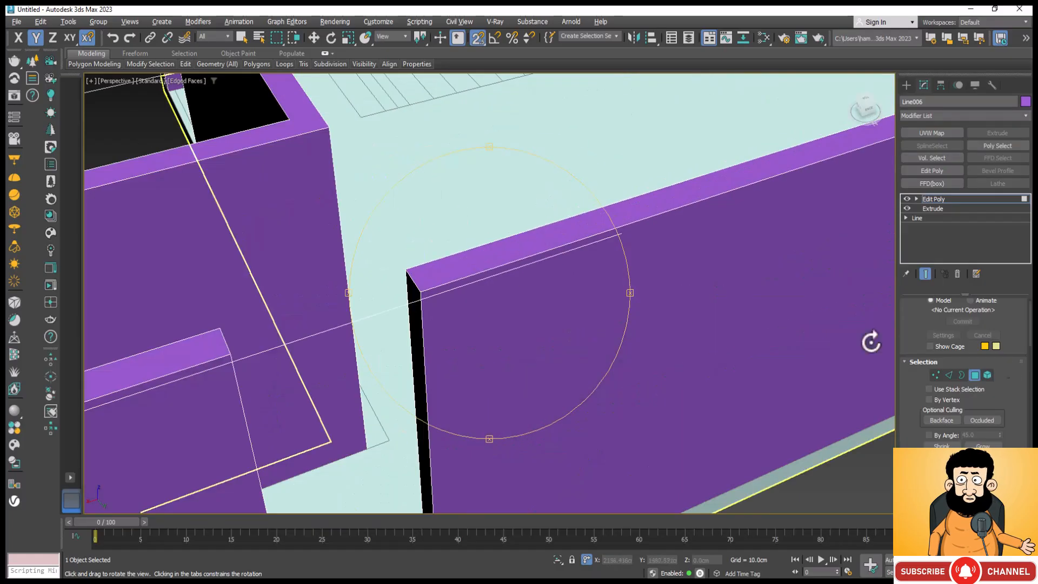
{"action": "left_click", "coordinate": [949, 375]}
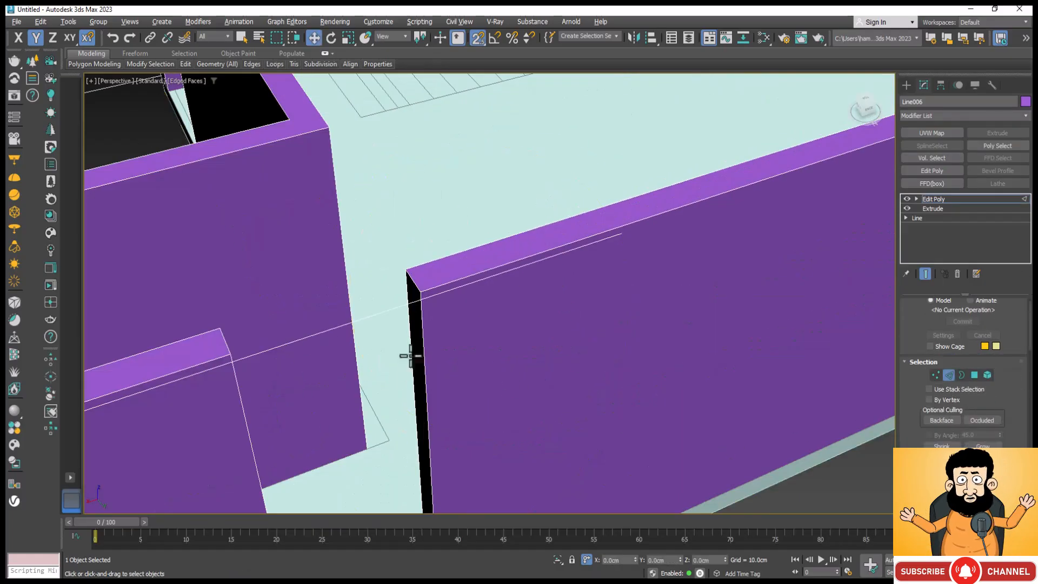
{"action": "scroll", "coordinate": [409, 355], "scroll_direction": "up", "scroll_amount": 2}
{"action": "left_click", "coordinate": [405, 322]}
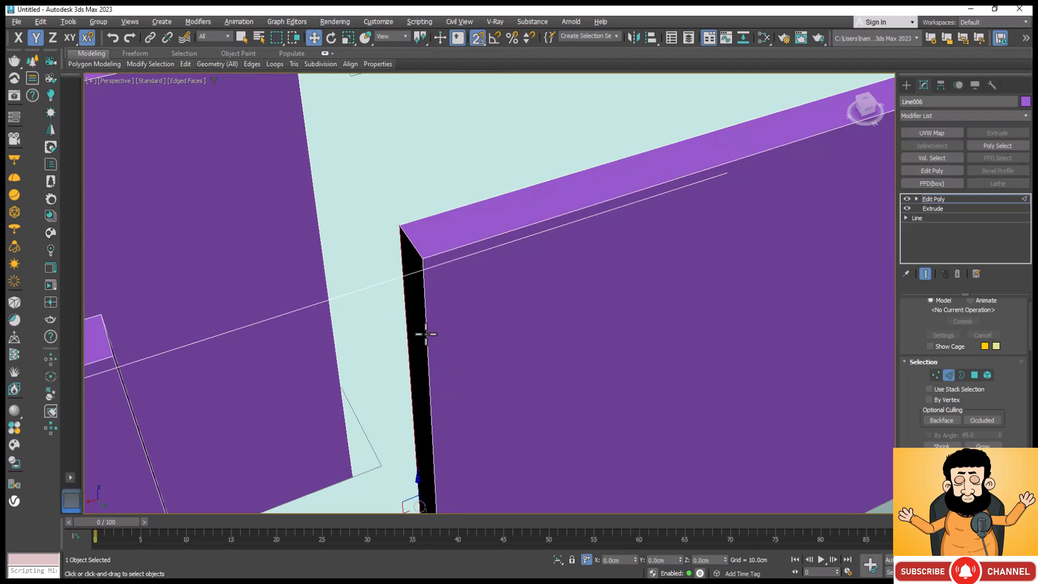
{"action": "scroll", "coordinate": [964, 378], "scroll_direction": "down", "scroll_amount": 5}
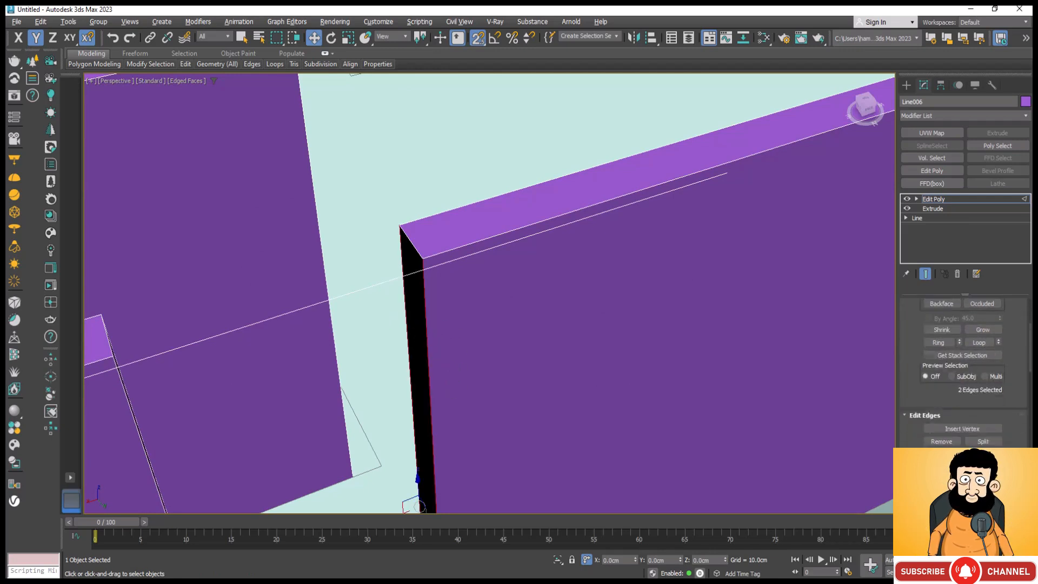
{"action": "left_click", "coordinate": [421, 504]}
{"action": "scroll", "coordinate": [485, 232], "scroll_direction": "down", "scroll_amount": 6}
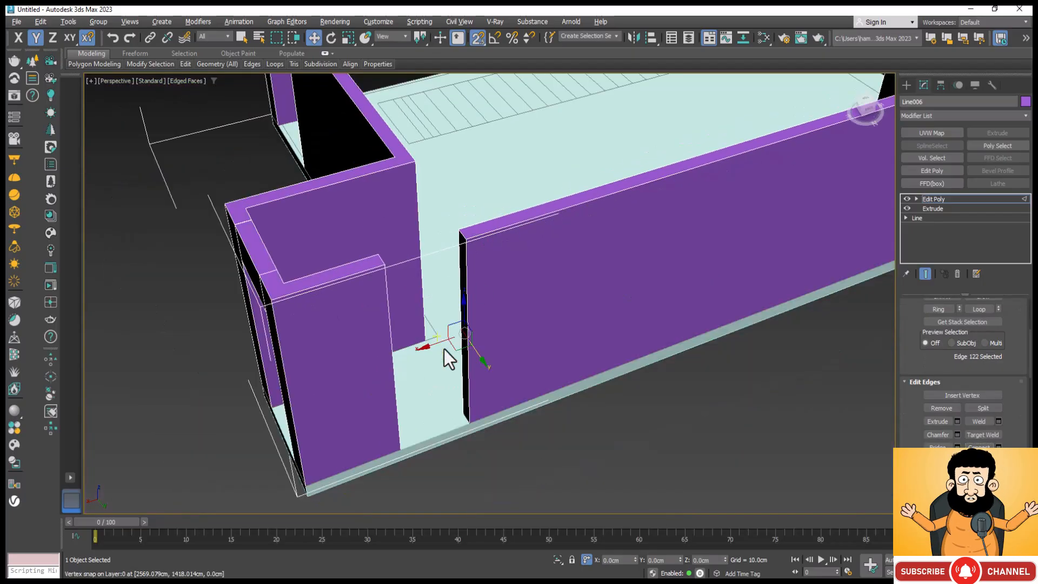
Select the two vertical edges of the short wall's end face across the second doorway and connect them with a single edge.
{"action": "key", "text": "ctrl+r"}
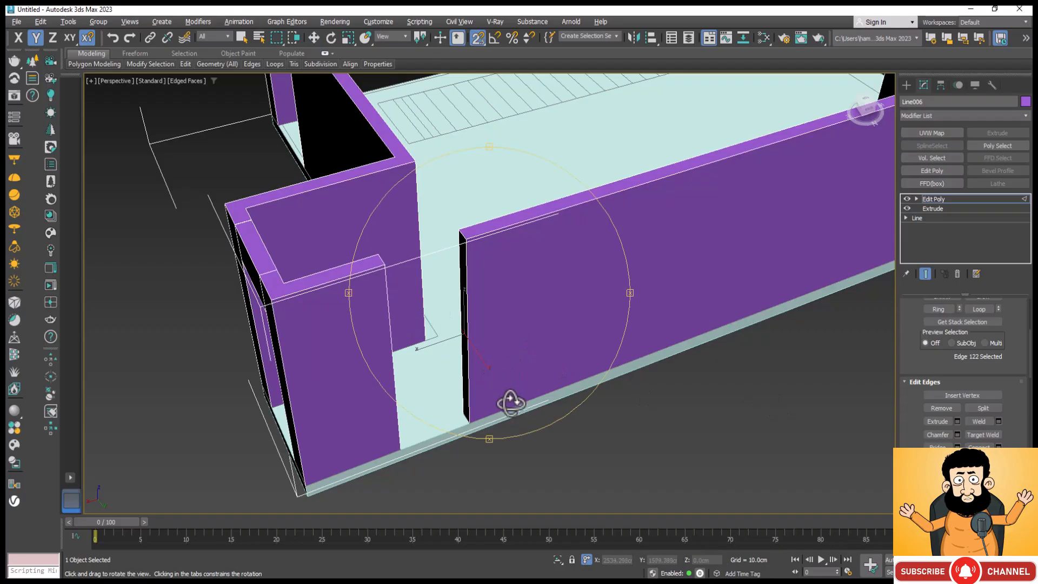
{"action": "left_click_drag", "start_coordinate": [505, 399], "coordinate": [436, 336]}
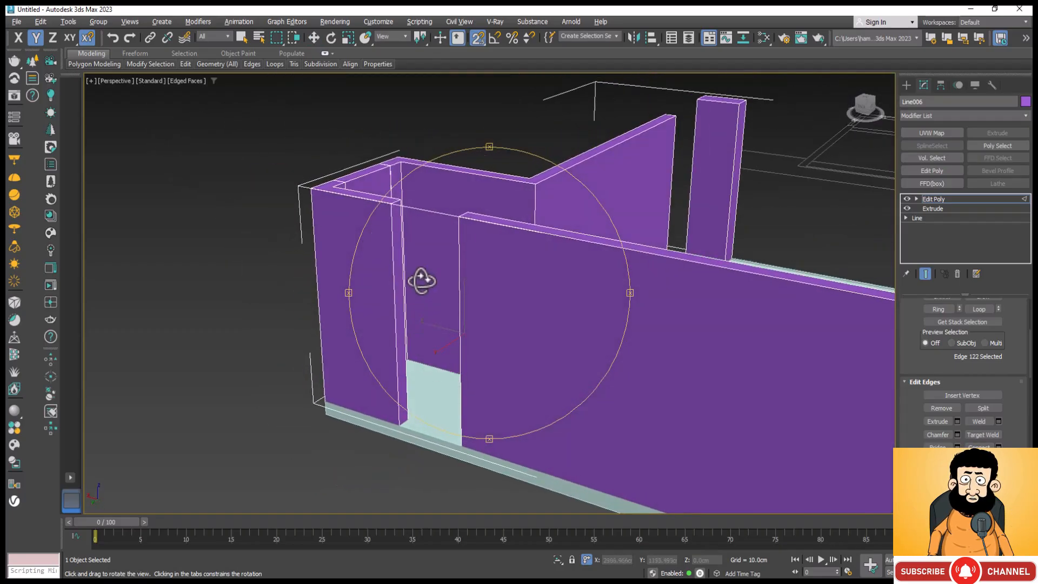
{"action": "scroll", "coordinate": [378, 221], "scroll_direction": "up", "scroll_amount": 4}
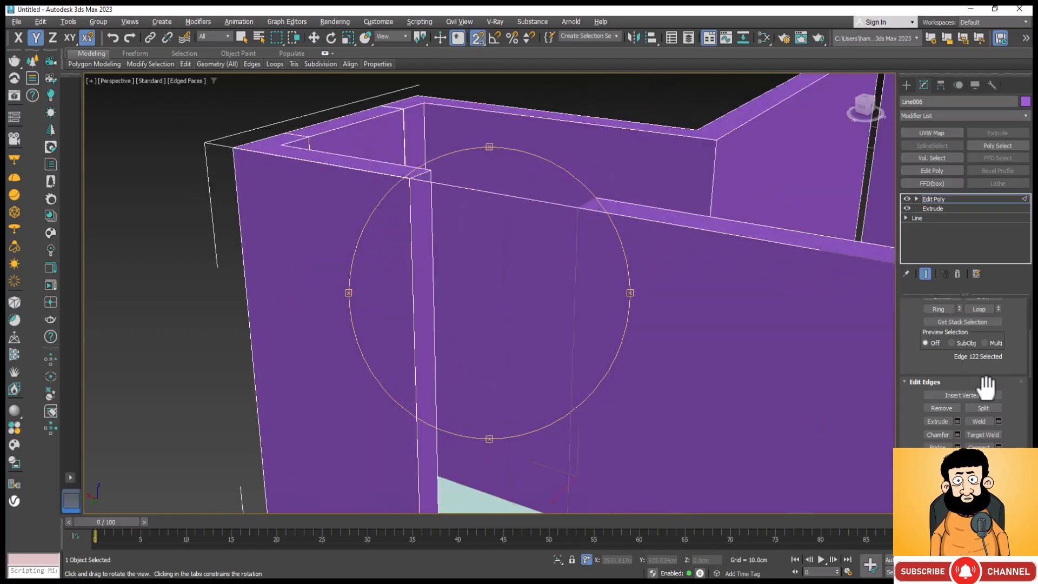
{"action": "scroll", "coordinate": [995, 352], "scroll_direction": "up", "scroll_amount": 5}
{"action": "scroll", "coordinate": [998, 331], "scroll_direction": "up", "scroll_amount": 1}
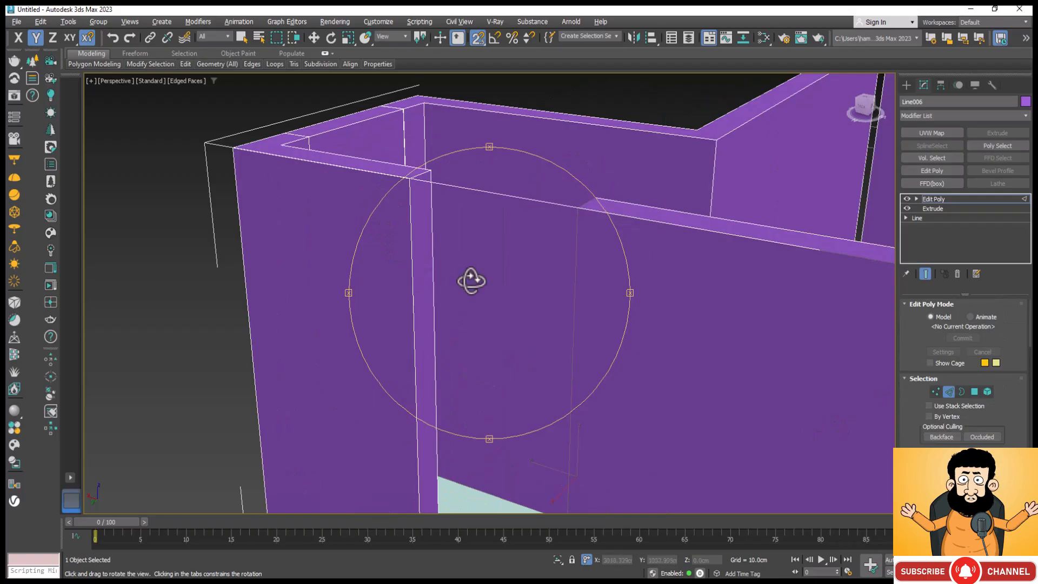
{"action": "key", "text": "w"}
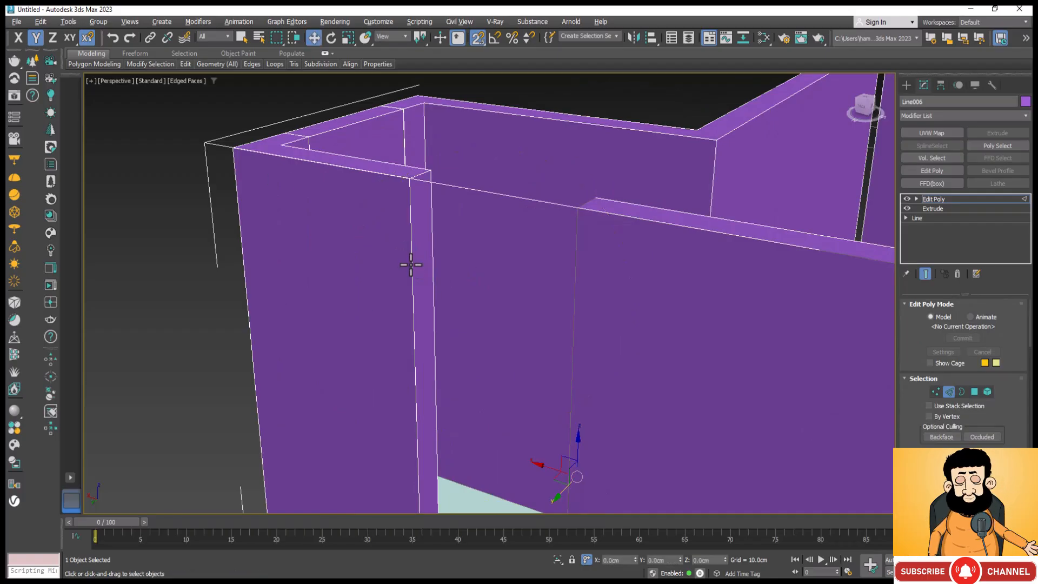
{"action": "left_click", "coordinate": [411, 273]}
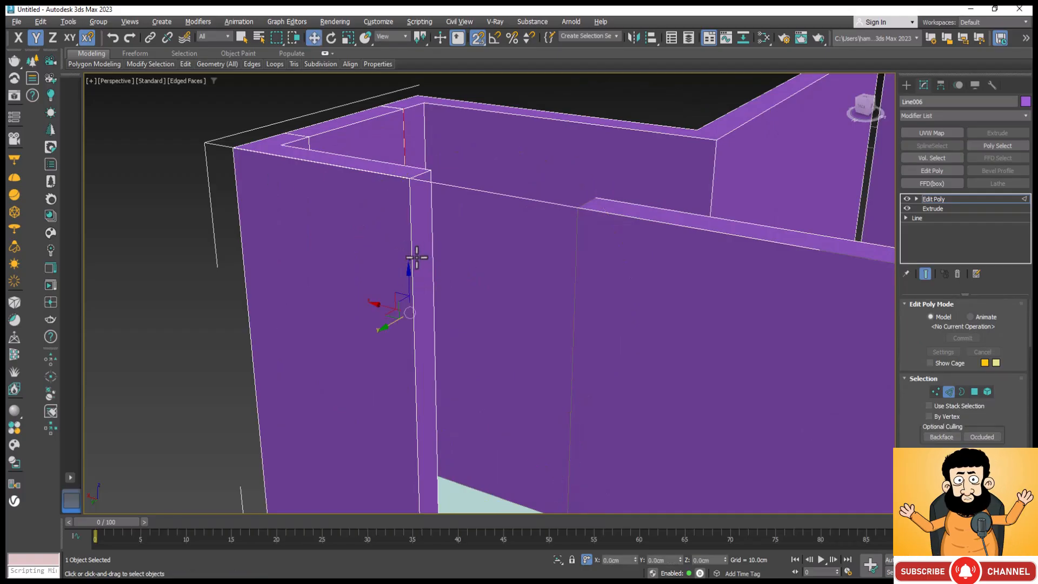
{"action": "left_click", "coordinate": [412, 267]}
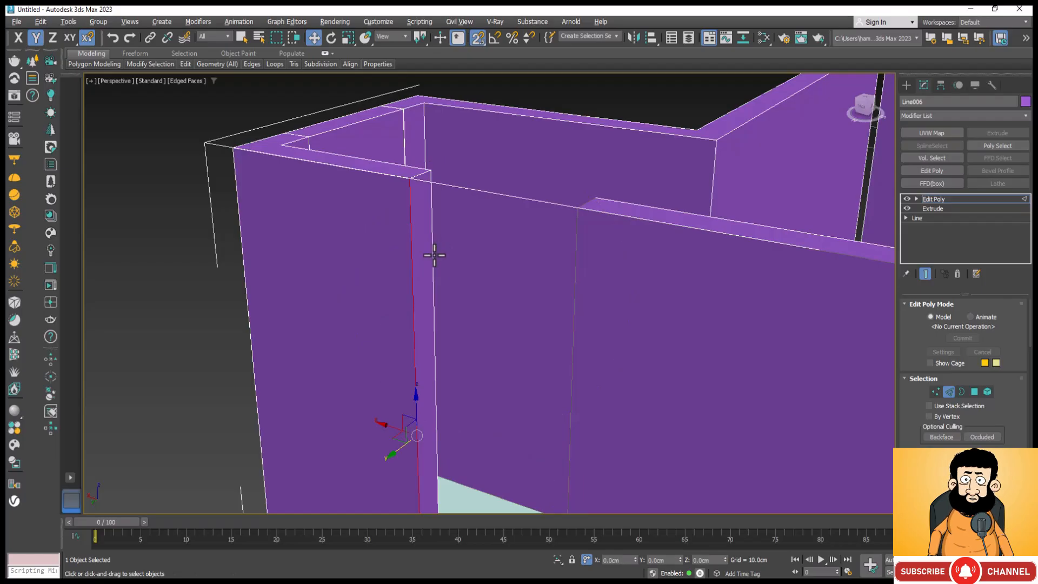
{"action": "left_click", "coordinate": [432, 260], "text": "ctrl"}
{"action": "scroll", "coordinate": [1013, 445], "scroll_direction": "down", "scroll_amount": 5}
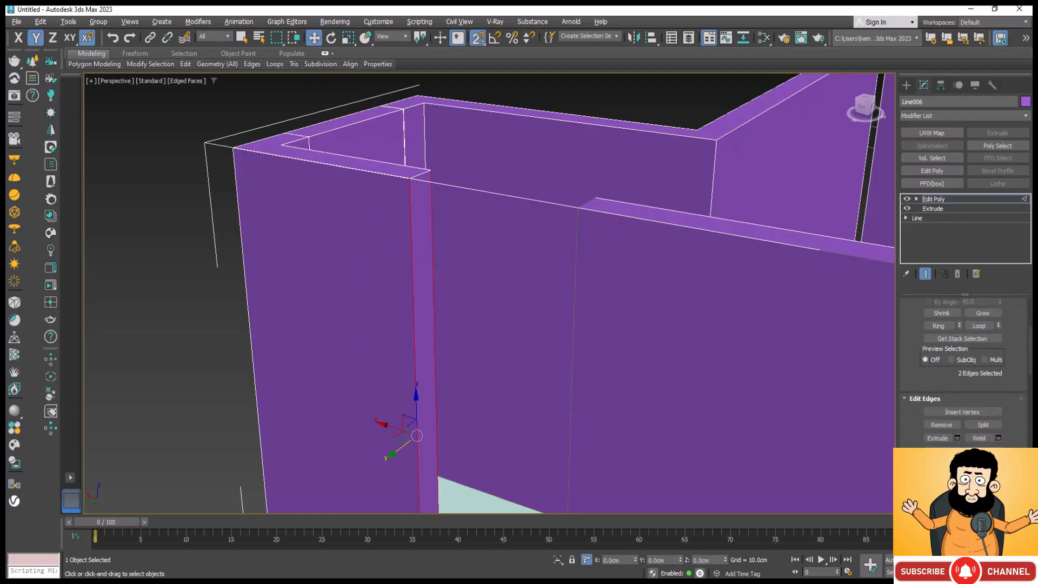
{"action": "left_click", "coordinate": [980, 464]}
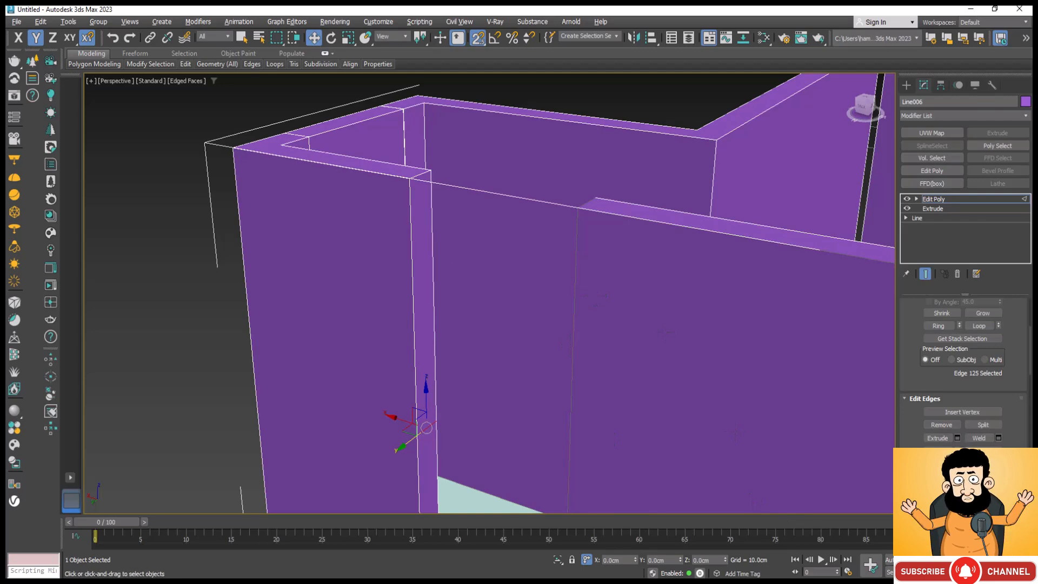
Select the connecting edges on both sides of the second doorway and raise them along Z to the underside height of the first doorway's lintel.
{"action": "left_click", "coordinate": [1010, 573]}
{"action": "left_click_drag", "start_coordinate": [495, 387], "coordinate": [553, 406]}
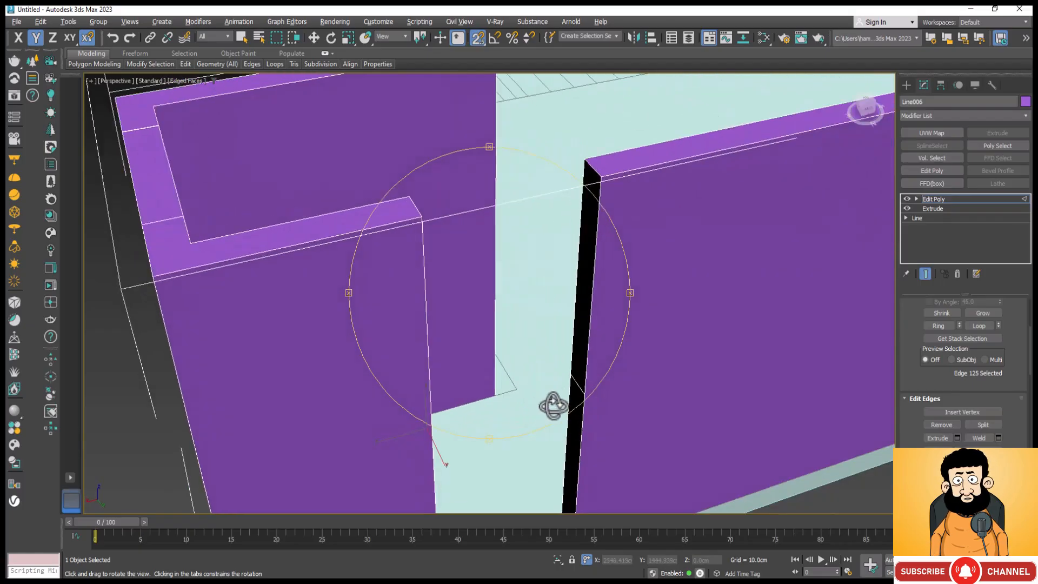
{"action": "key", "text": "w"}
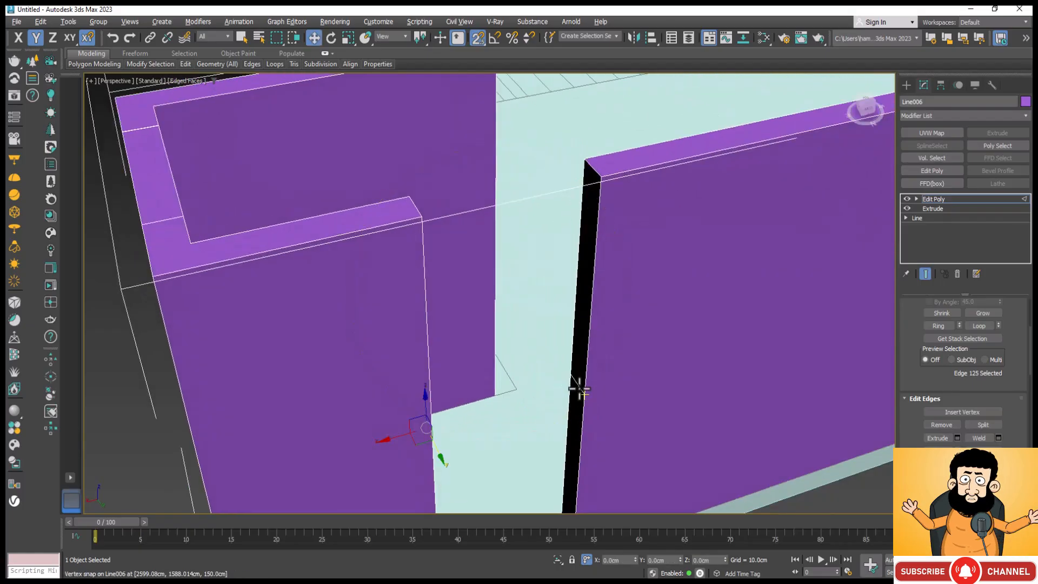
{"action": "left_click", "coordinate": [579, 388], "text": "ctrl"}
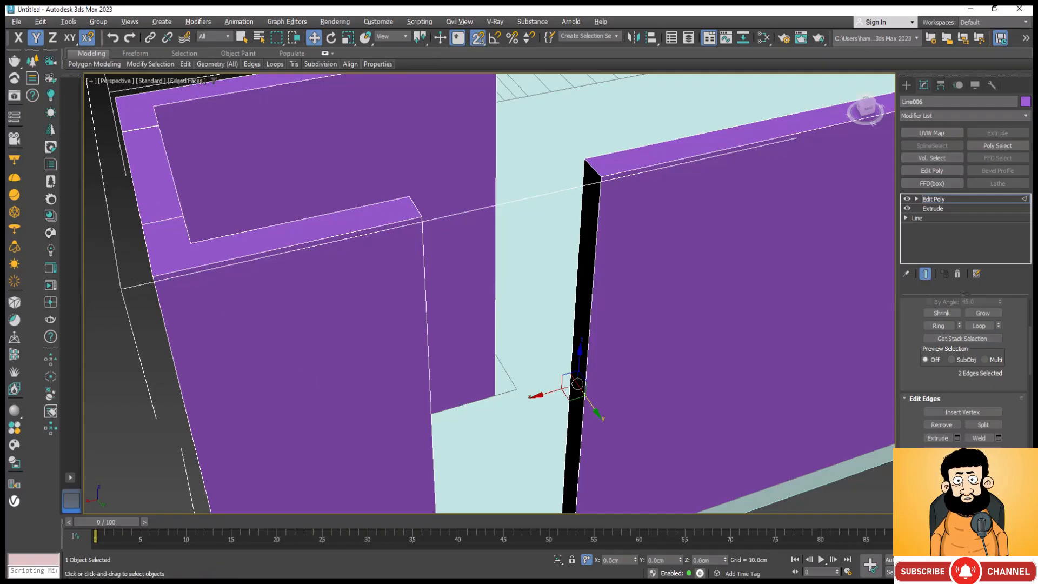
{"action": "middle_click_drag", "start_coordinate": [531, 390], "coordinate": [447, 418], "text": "alt"}
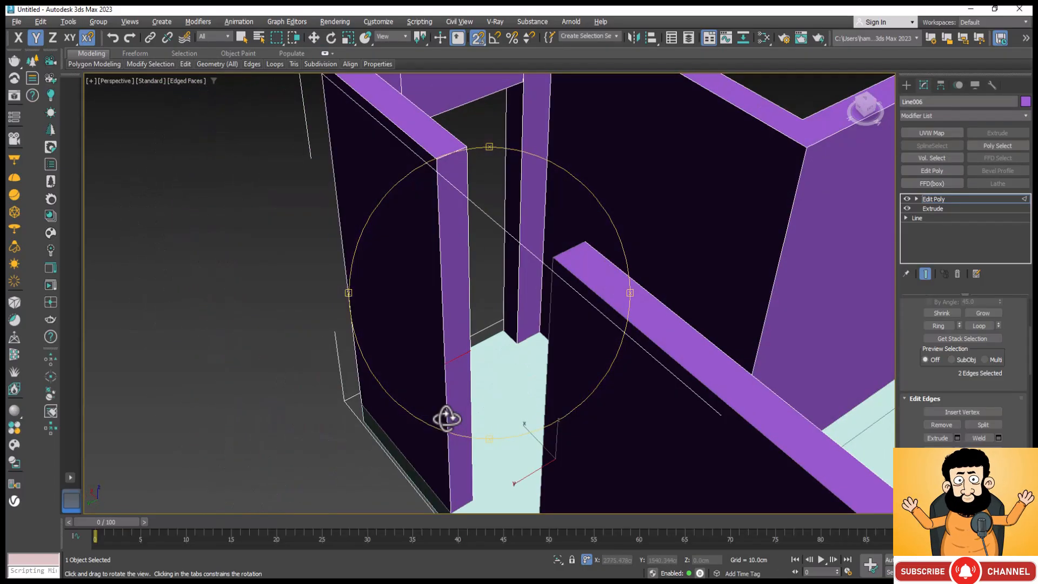
{"action": "key", "text": "w"}
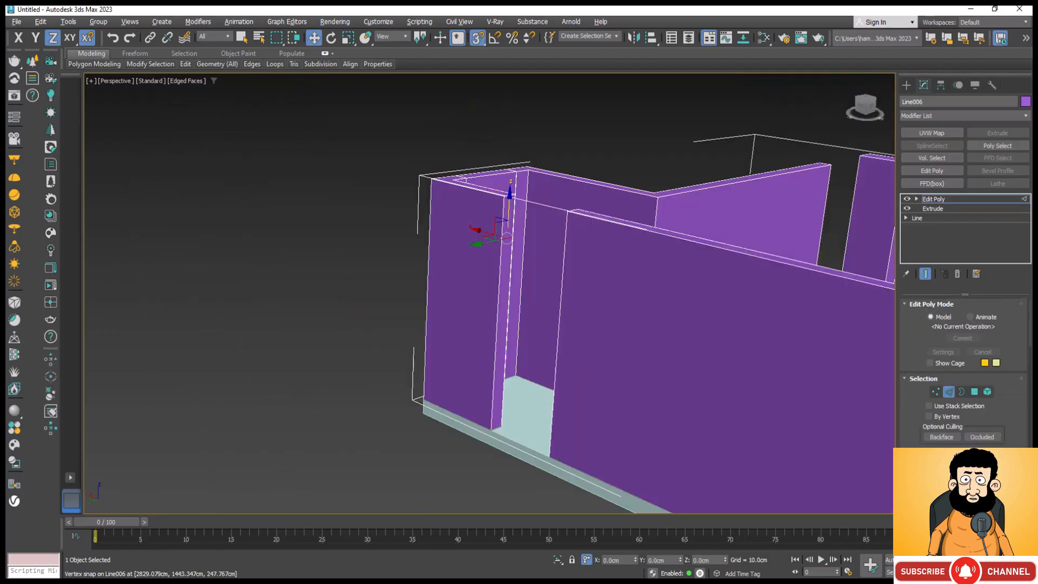
Select the upper end polygons facing each other across the second doorway and bridge them to form the lintel.
{"action": "middle_click_drag", "start_coordinate": [441, 343], "coordinate": [440, 342], "text": "alt"}
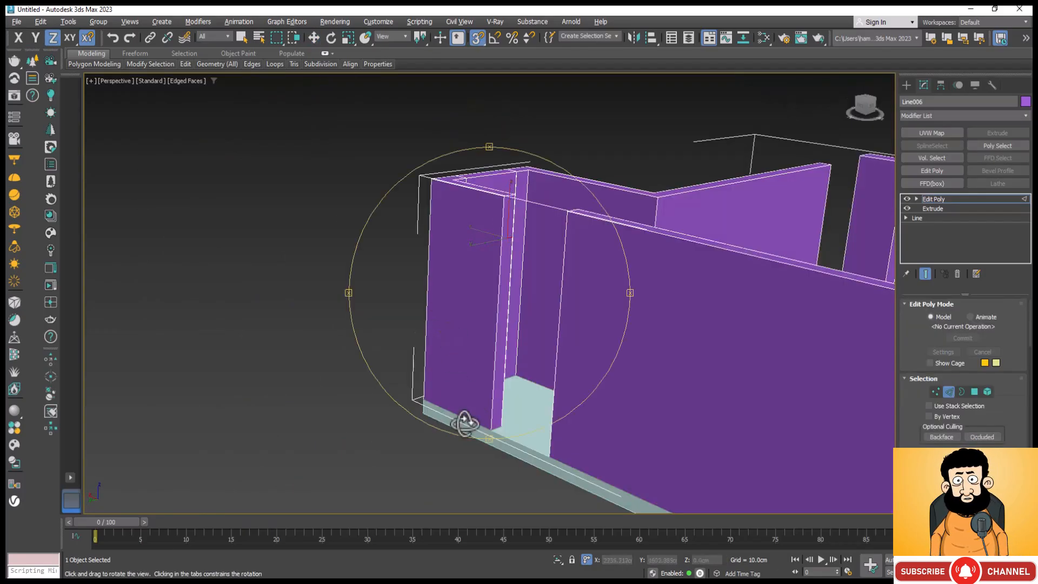
{"action": "middle_click_drag", "start_coordinate": [463, 420], "coordinate": [536, 440], "text": "alt"}
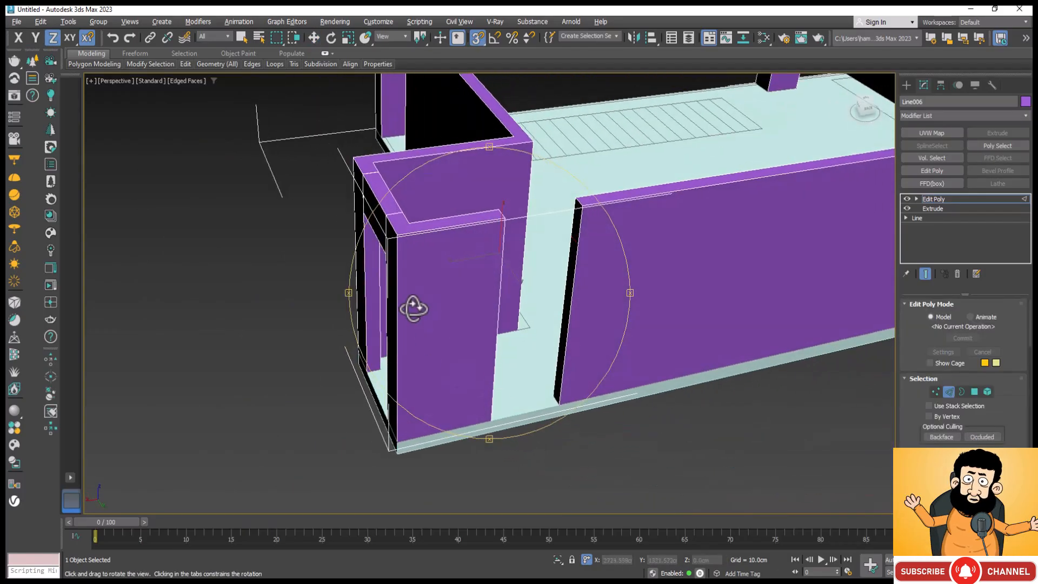
{"action": "mouse_move", "coordinate": [364, 254]}
{"action": "middle_mouse_down", "text": "alt"}
{"action": "mouse_move", "coordinate": [369, 262]}
{"action": "mouse_move", "coordinate": [319, 241]}
{"action": "mouse_move", "coordinate": [309, 255]}
{"action": "mouse_move", "coordinate": [330, 281]}
{"action": "mouse_move", "coordinate": [363, 265]}
{"action": "middle_mouse_up", "text": "alt"}
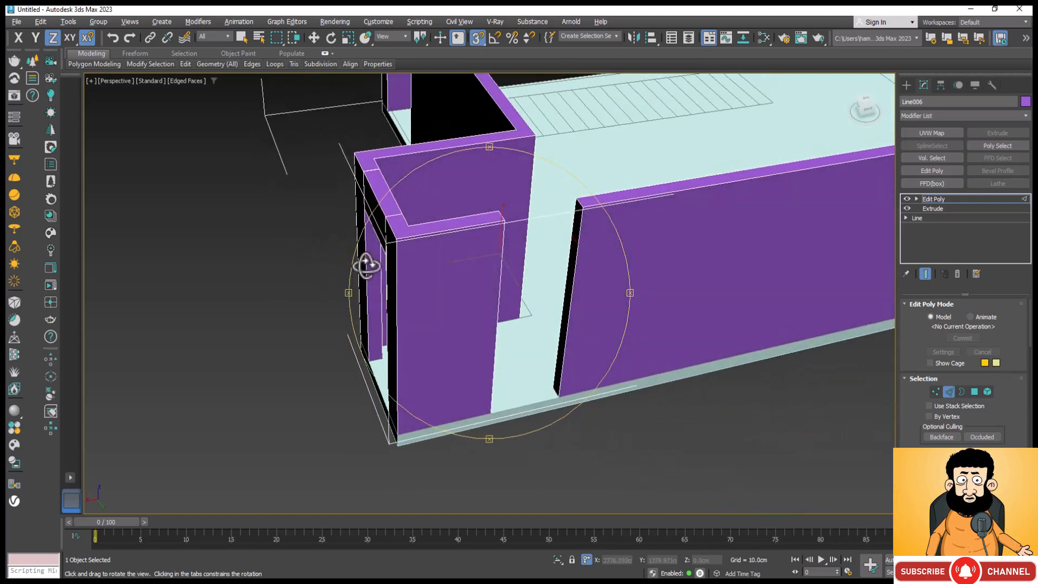
{"action": "left_click", "coordinate": [976, 391]}
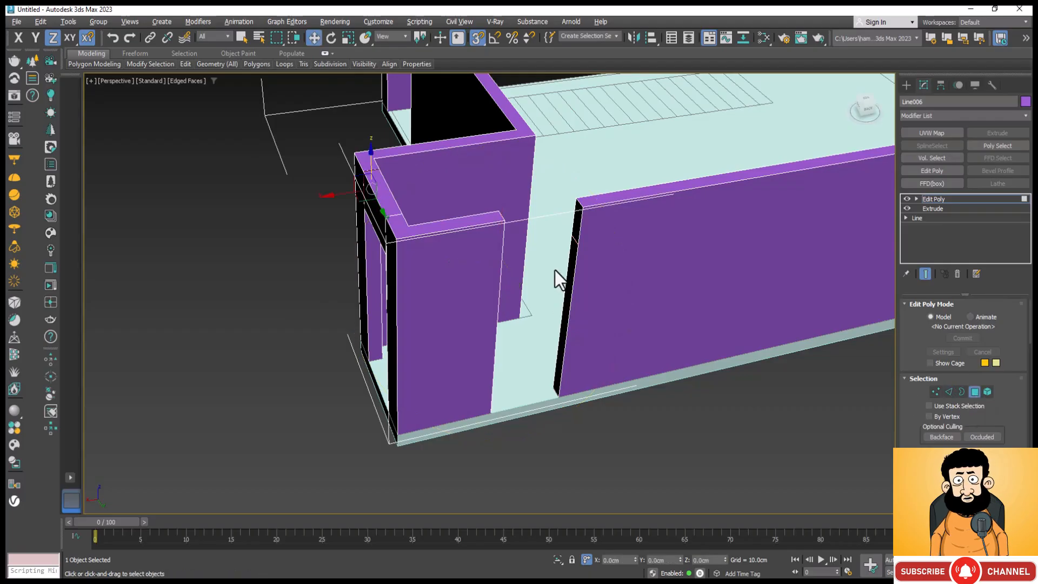
{"action": "key", "text": "w"}
{"action": "left_click", "coordinate": [576, 221]}
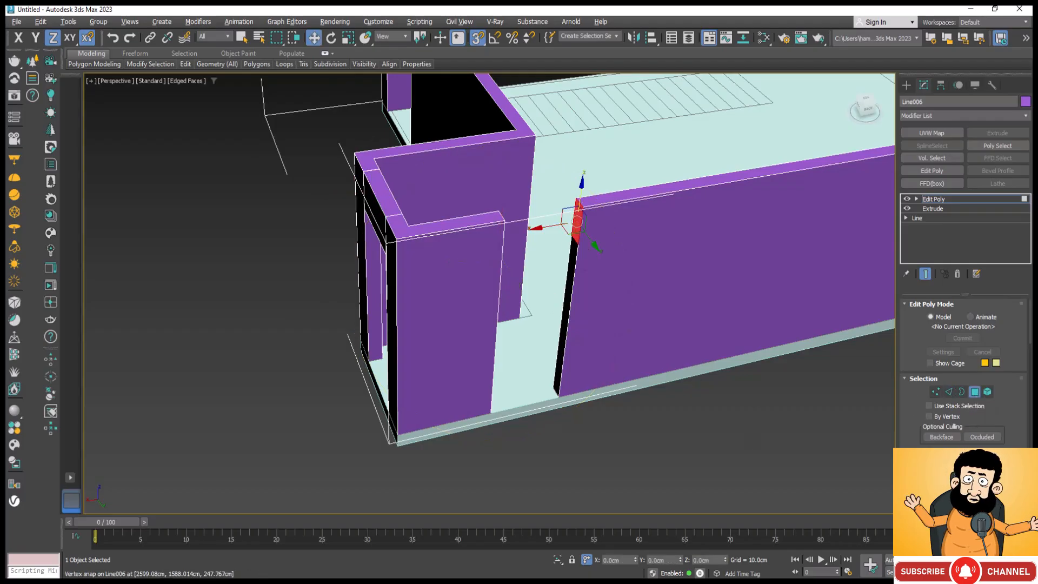
{"action": "key", "text": "ctrl+r"}
{"action": "left_click_drag", "start_coordinate": [511, 309], "coordinate": [427, 324]}
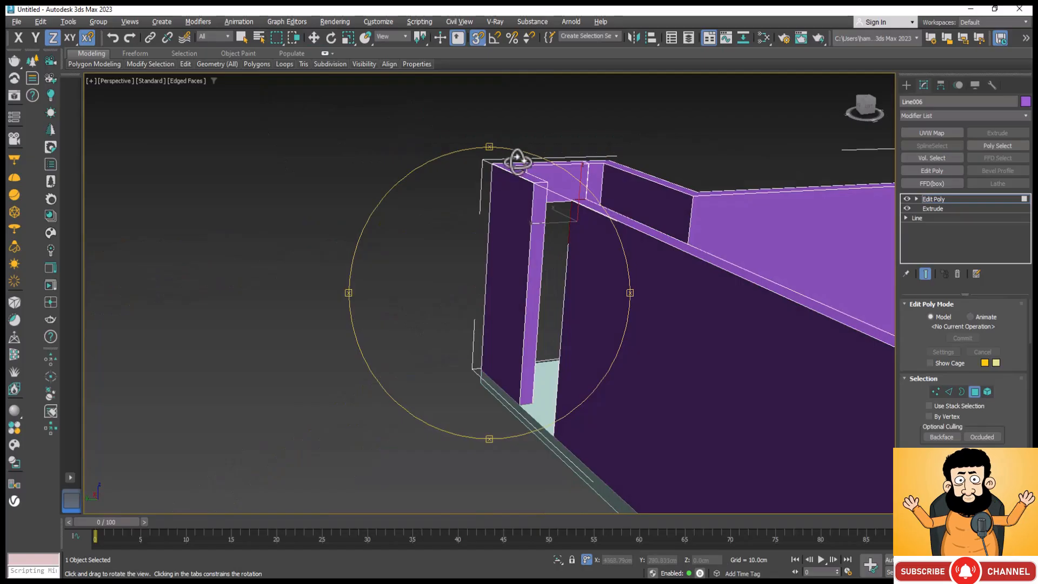
{"action": "left_click_drag", "start_coordinate": [520, 158], "coordinate": [519, 163]}
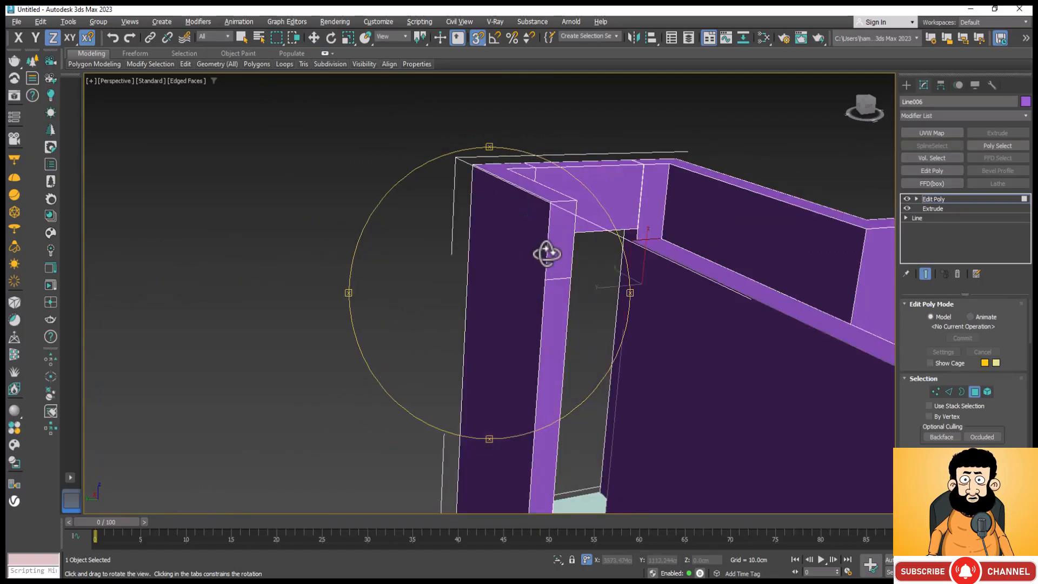
{"action": "key", "text": "w"}
{"action": "left_click", "coordinate": [557, 239]}
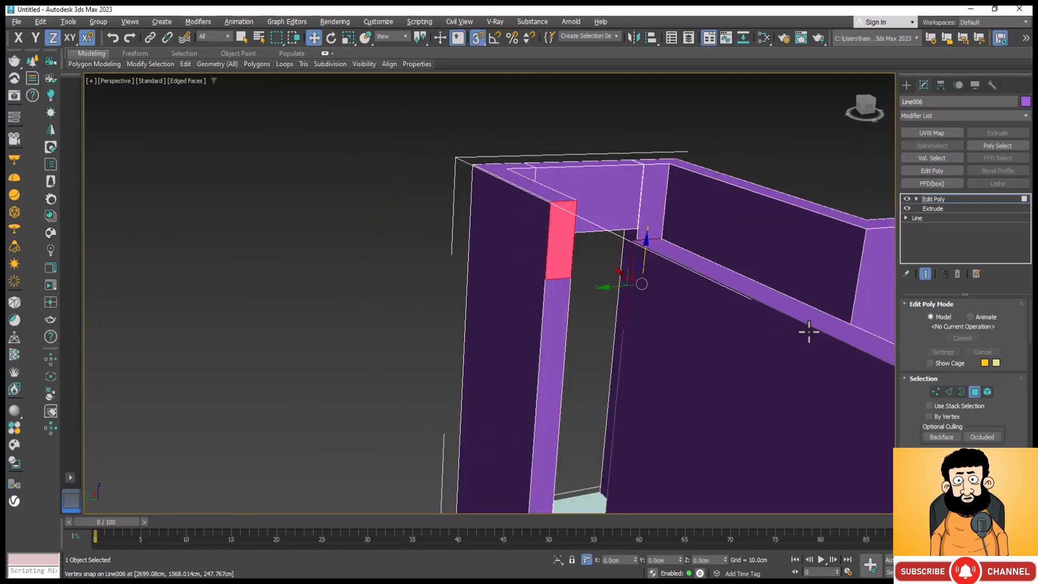
{"action": "scroll", "coordinate": [1012, 407], "scroll_direction": "down", "scroll_amount": 5}
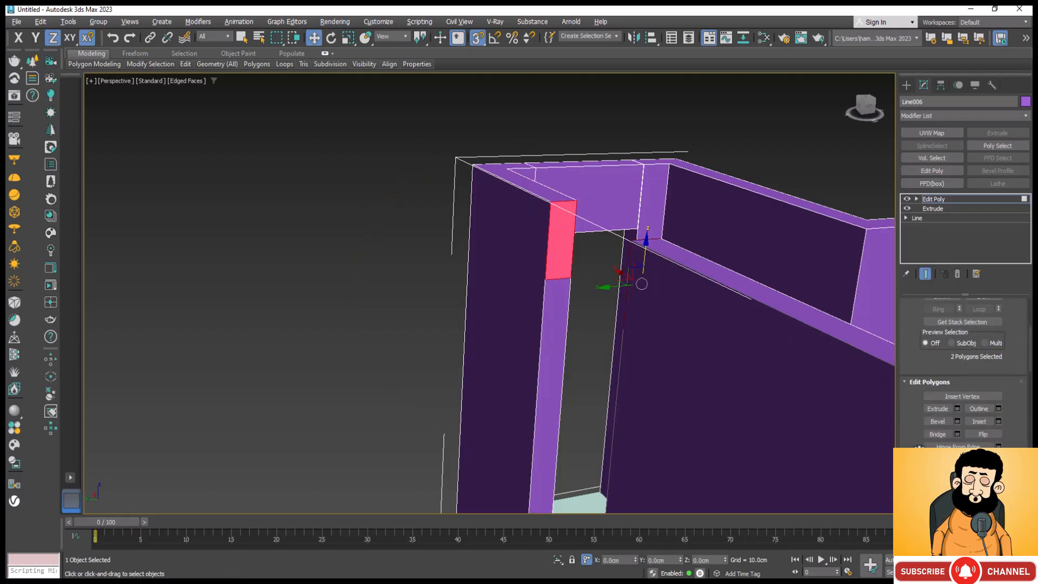
{"action": "left_click", "coordinate": [938, 434]}
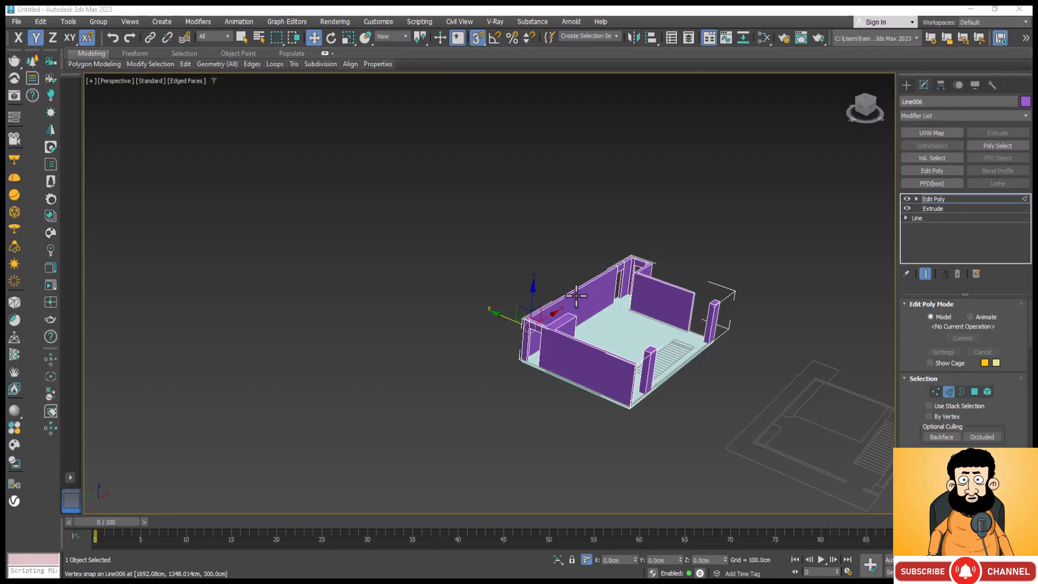
Inspect the lintels over the door openings and the overall wall model.
{"action": "scroll", "coordinate": [540, 318], "scroll_direction": "up", "scroll_amount": 5}
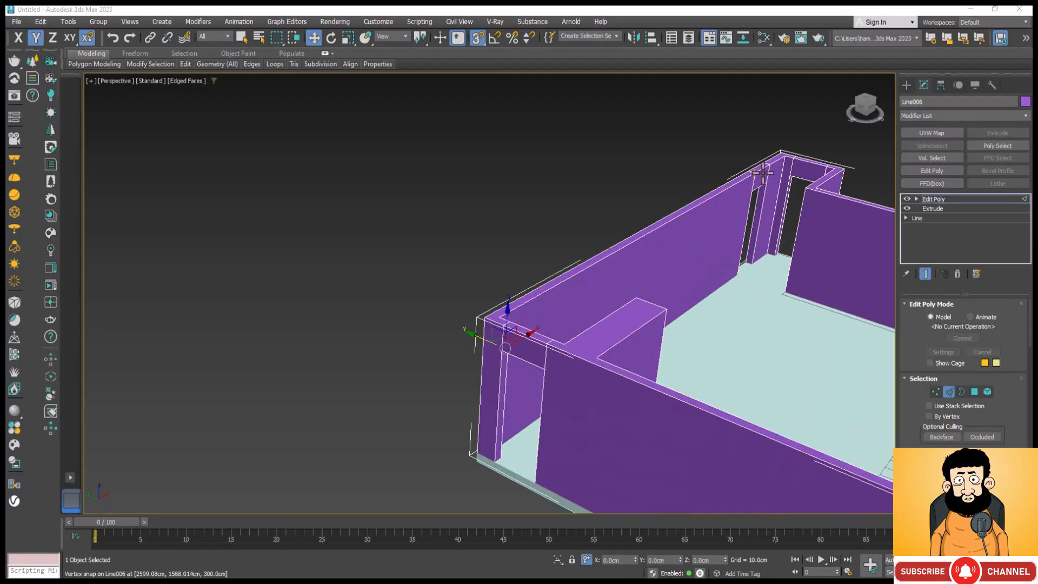
{"action": "scroll", "coordinate": [809, 160], "scroll_direction": "up", "scroll_amount": 4}
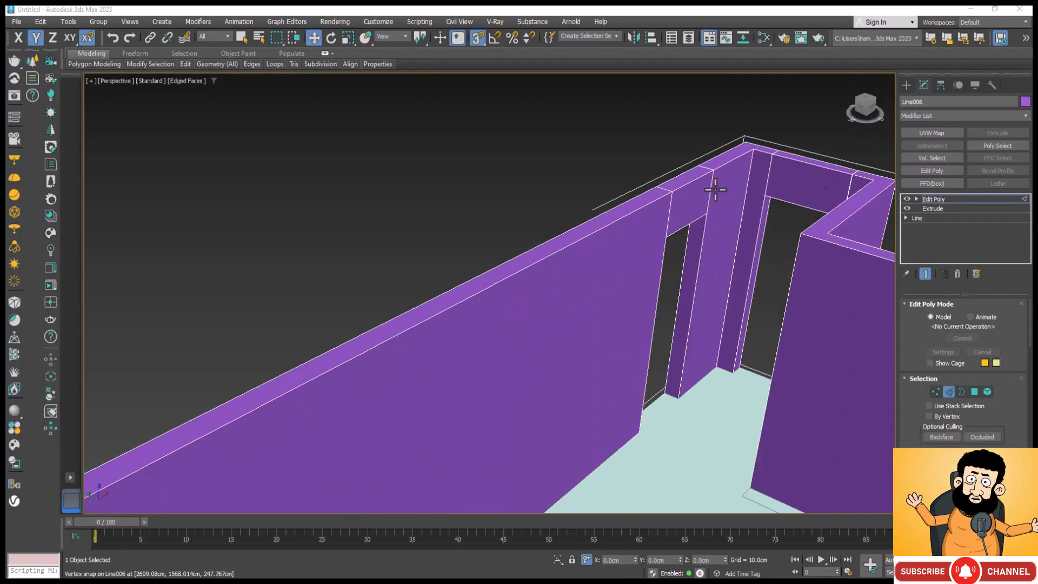
{"action": "scroll", "coordinate": [635, 257], "scroll_direction": "down", "scroll_amount": 8}
{"action": "scroll", "coordinate": [594, 331], "scroll_direction": "down", "scroll_amount": 3}
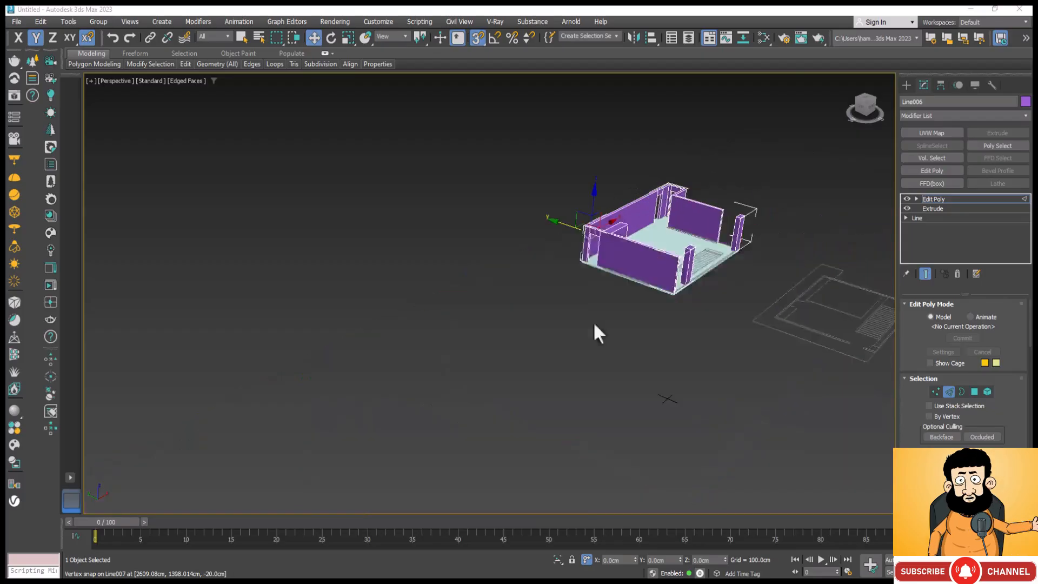
{"action": "scroll", "coordinate": [591, 232], "scroll_direction": "up", "scroll_amount": 10}
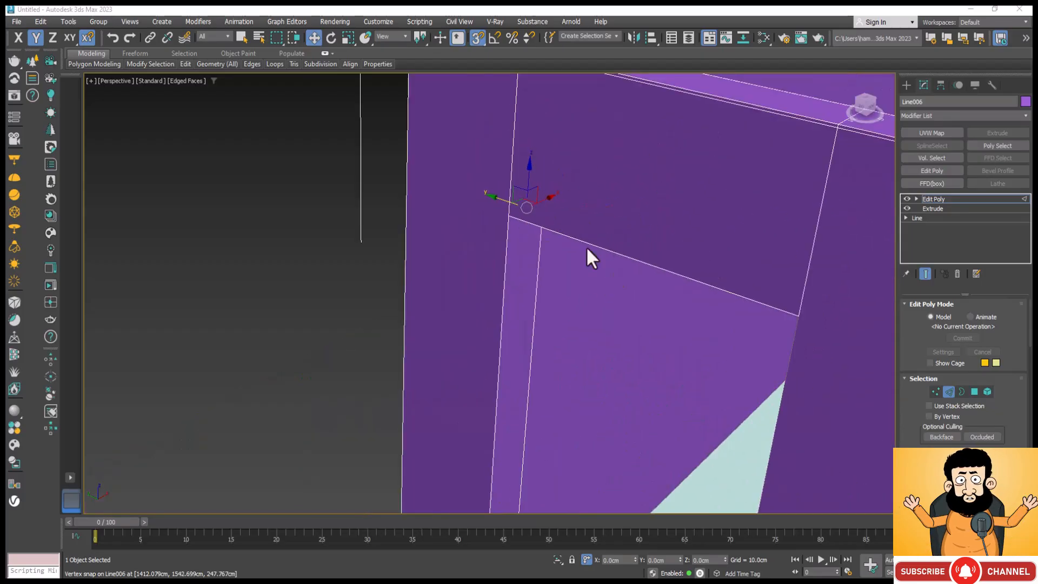
{"action": "scroll", "coordinate": [429, 304], "scroll_direction": "down", "scroll_amount": 2}
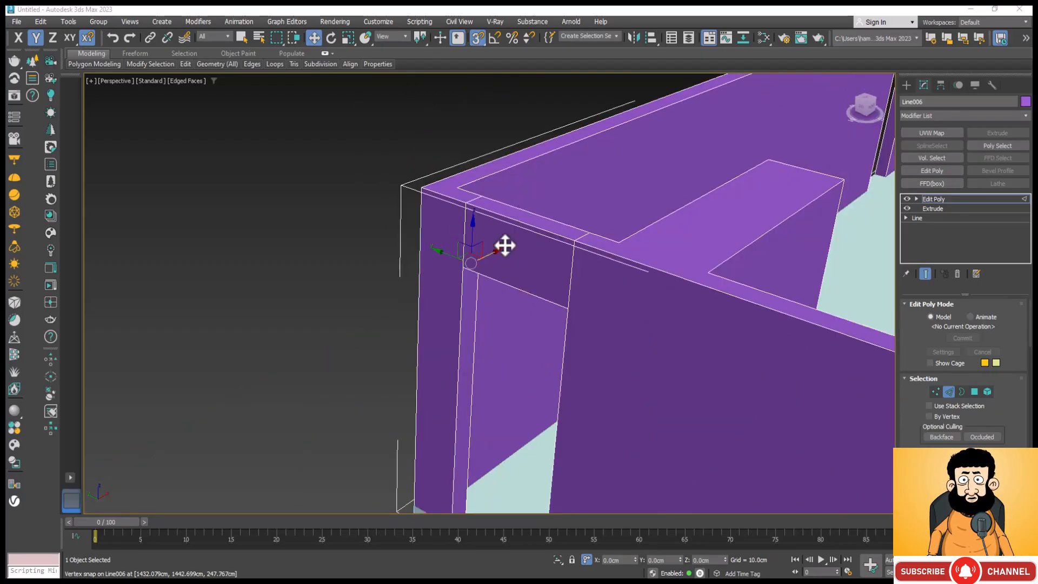
{"action": "scroll", "coordinate": [414, 346], "scroll_direction": "down", "scroll_amount": 5}
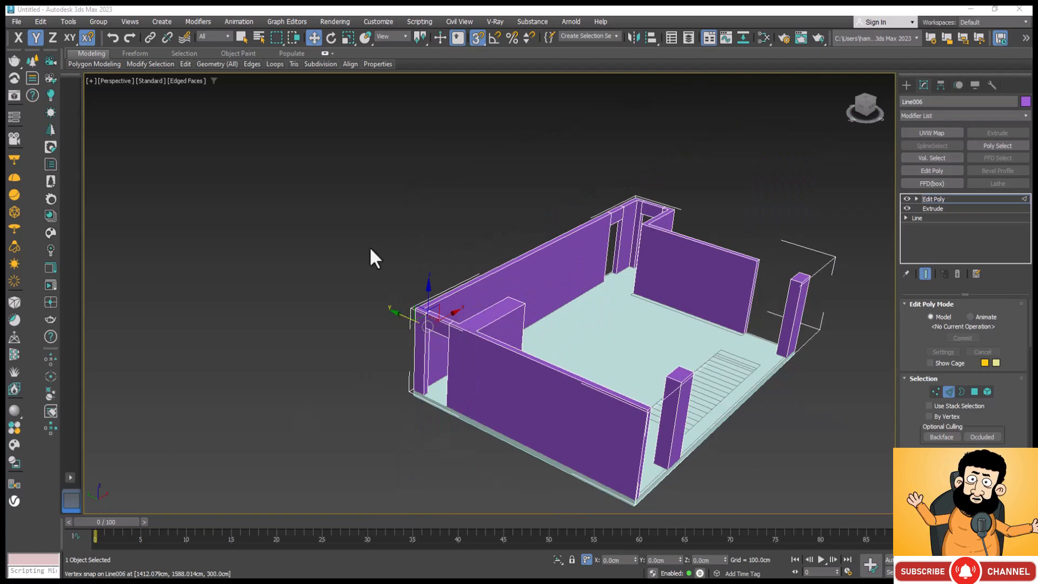
{"action": "scroll", "coordinate": [370, 249], "scroll_direction": "down", "scroll_amount": 3}
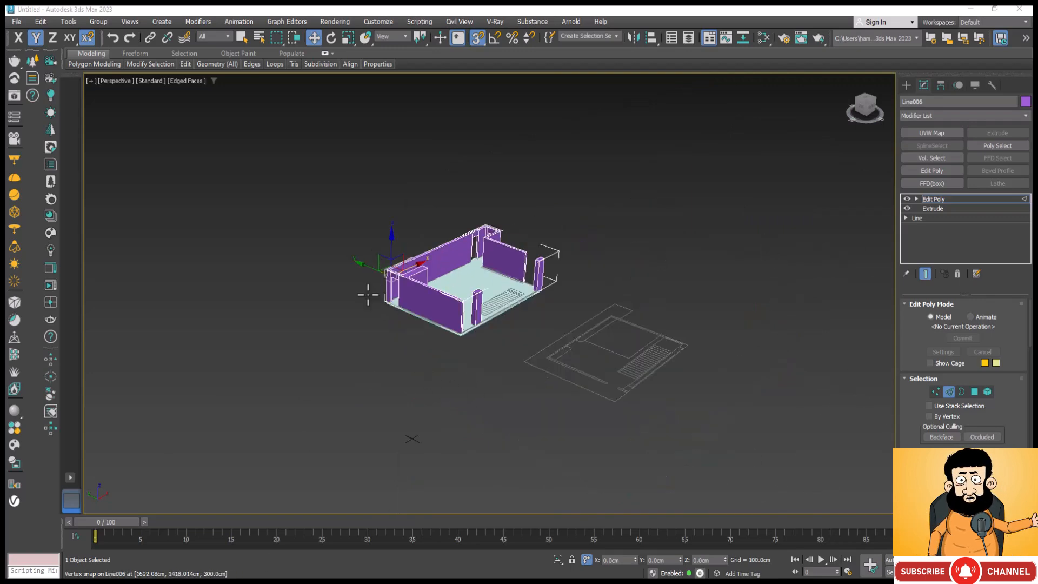
{"action": "scroll", "coordinate": [498, 251], "scroll_direction": "up", "scroll_amount": 4}
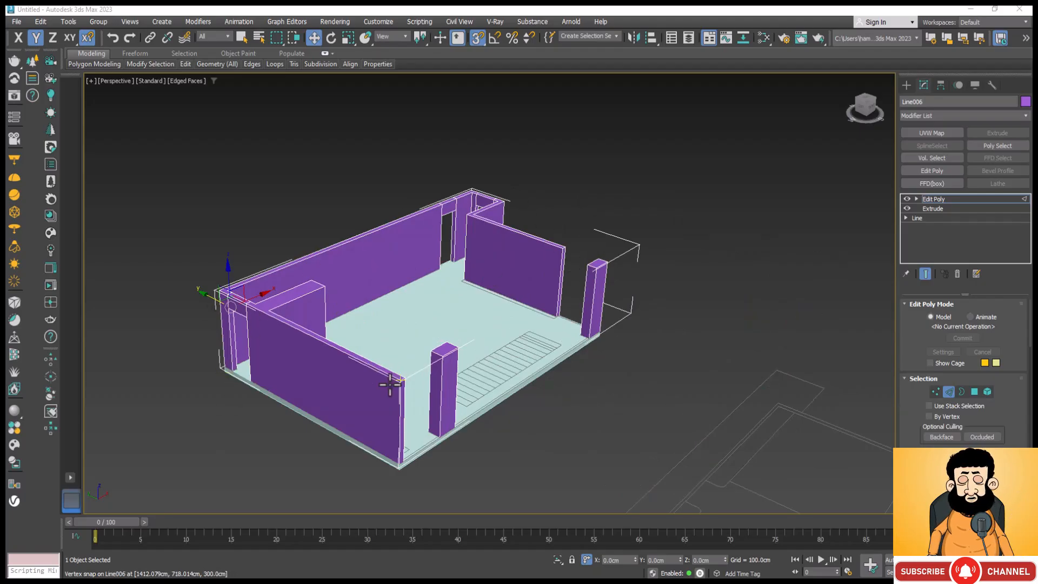
Switch to the top view and examine the second floor plan beside the wall model.
{"action": "scroll", "coordinate": [189, 243], "scroll_direction": "down", "scroll_amount": 3}
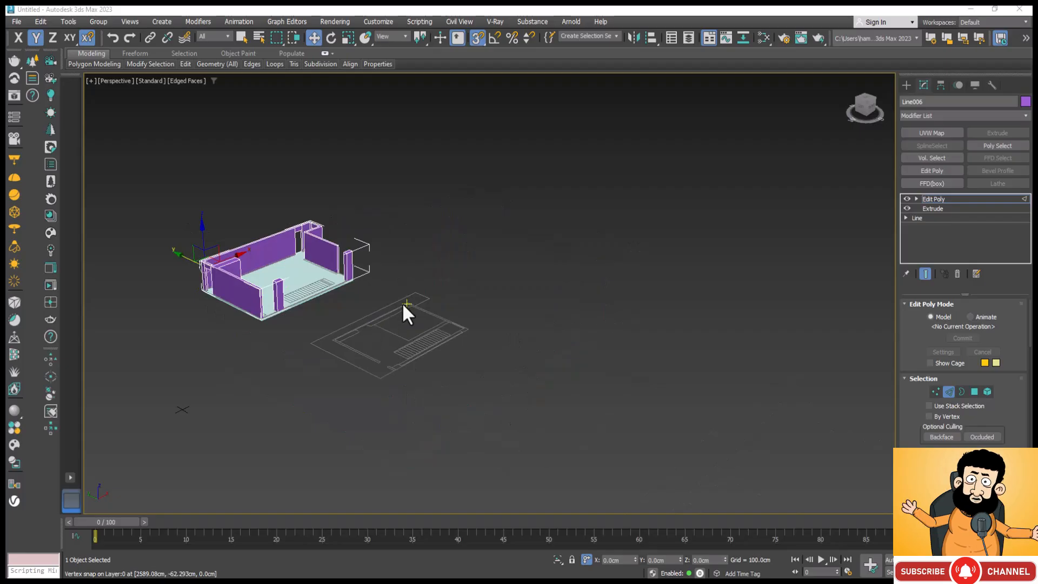
{"action": "scroll", "coordinate": [368, 314], "scroll_direction": "up", "scroll_amount": 5}
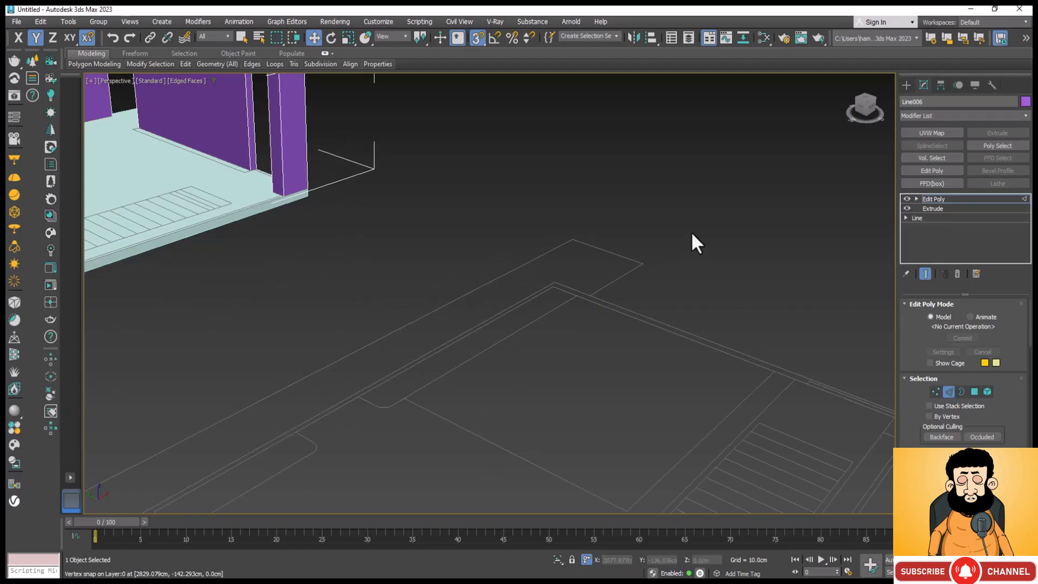
{"action": "key", "text": "t"}
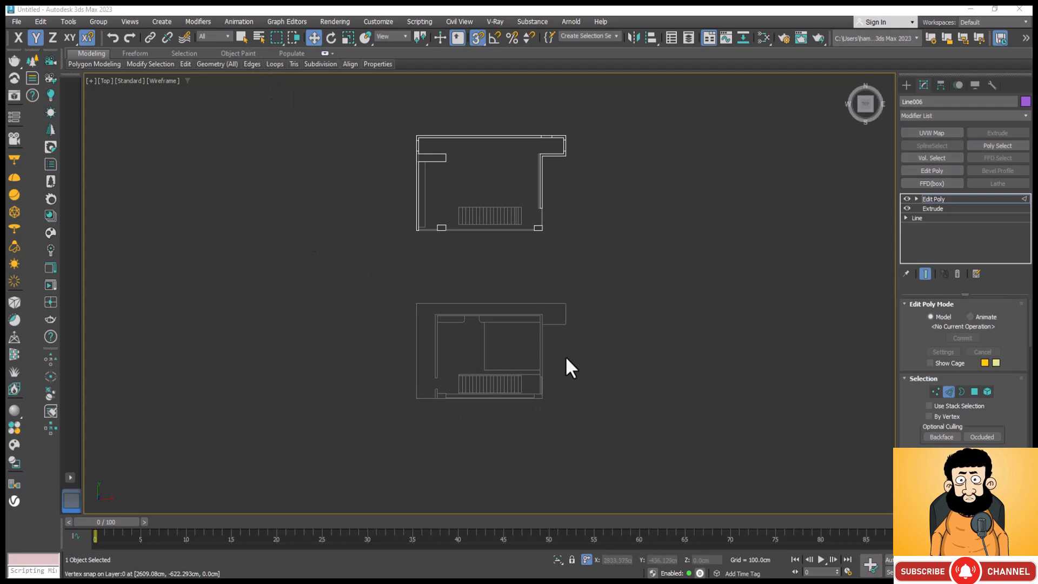
{"action": "scroll", "coordinate": [542, 399], "scroll_direction": "up", "scroll_amount": 3}
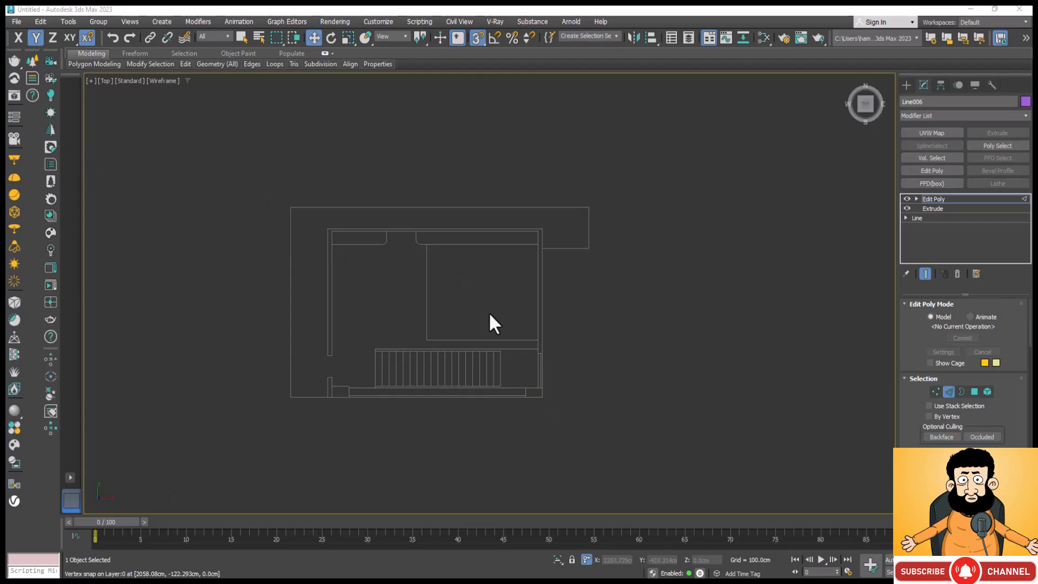
{"action": "scroll", "coordinate": [490, 315], "scroll_direction": "down", "scroll_amount": 2}
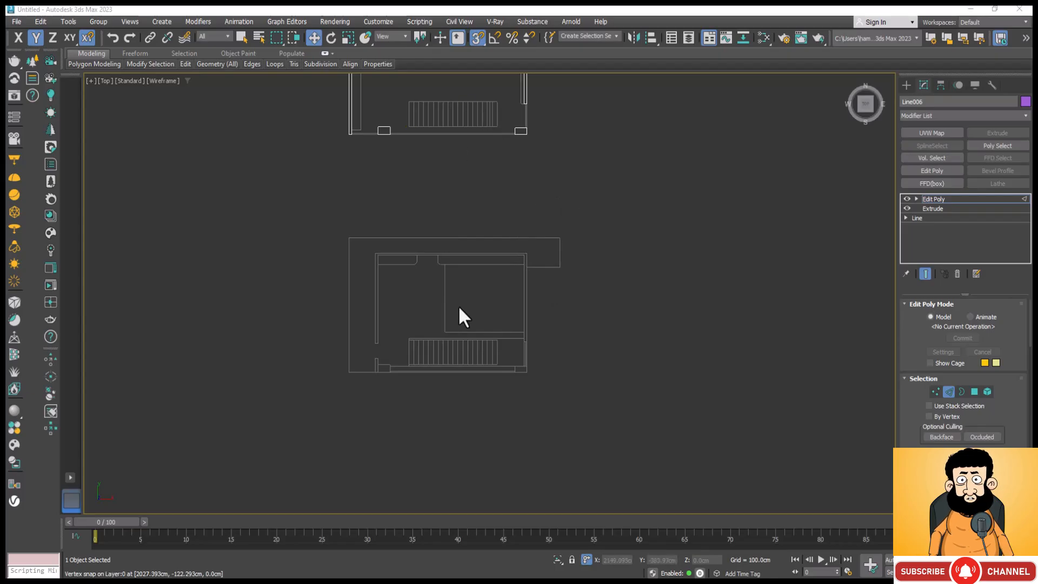
{"action": "scroll", "coordinate": [428, 385], "scroll_direction": "down", "scroll_amount": 3}
{"action": "scroll", "coordinate": [478, 330], "scroll_direction": "up", "scroll_amount": 6}
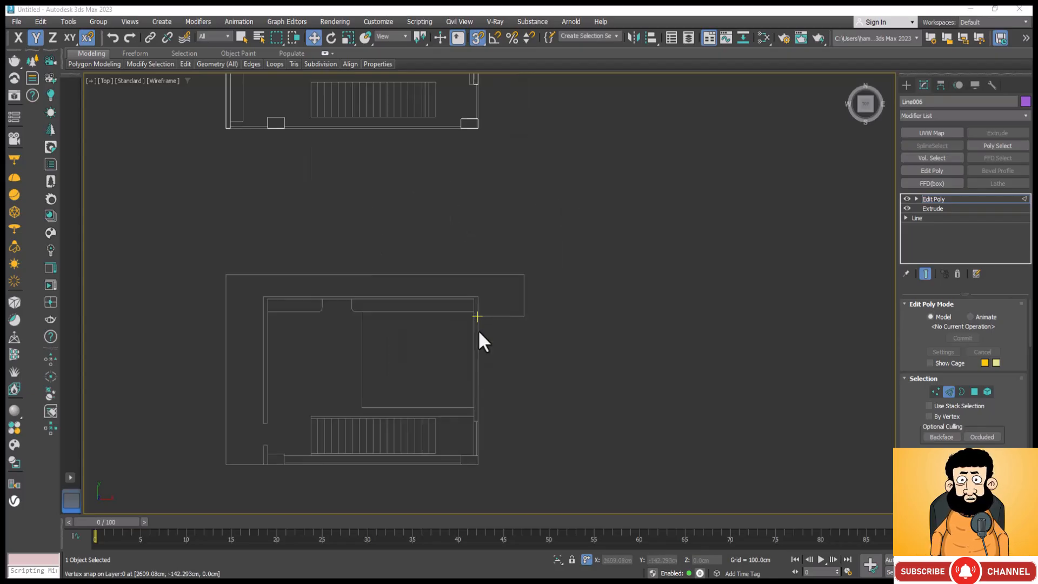
Start a Line spline at the second plan's lower-right outer corner and trace its lower and left boundaries to the upper-left corner.
{"action": "left_click", "coordinate": [906, 84]}
{"action": "left_click", "coordinate": [944, 177]}
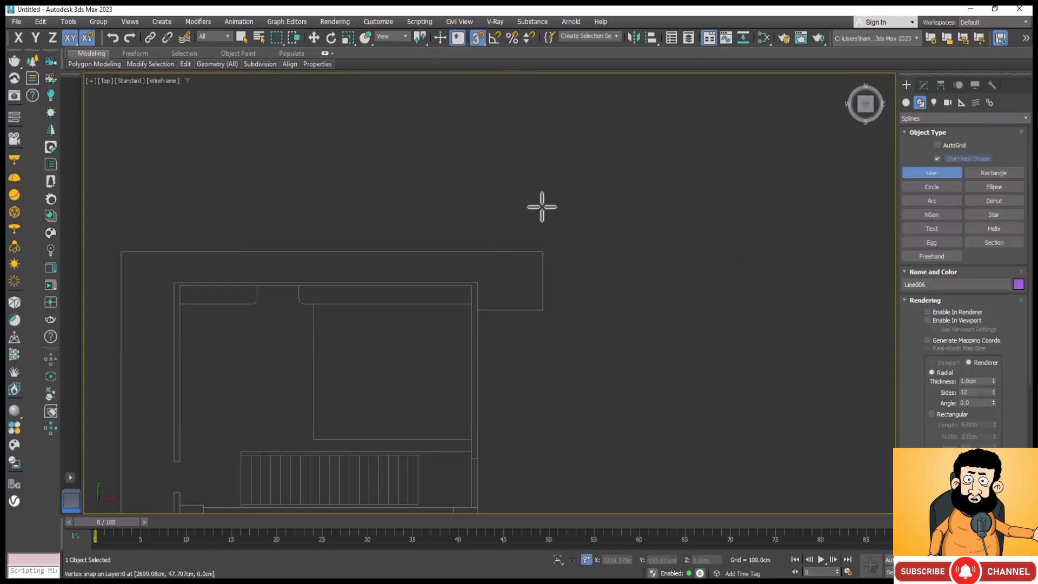
{"action": "scroll", "coordinate": [541, 216], "scroll_direction": "down", "scroll_amount": 4}
{"action": "scroll", "coordinate": [538, 320], "scroll_direction": "up", "scroll_amount": 5}
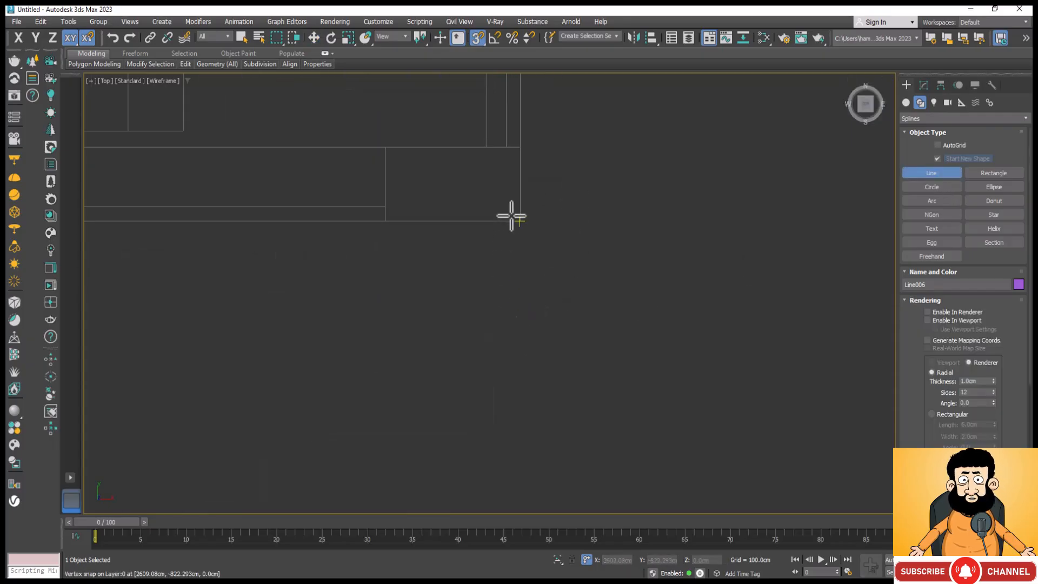
{"action": "left_click", "coordinate": [509, 217]}
{"action": "scroll", "coordinate": [622, 292], "scroll_direction": "down", "scroll_amount": 4}
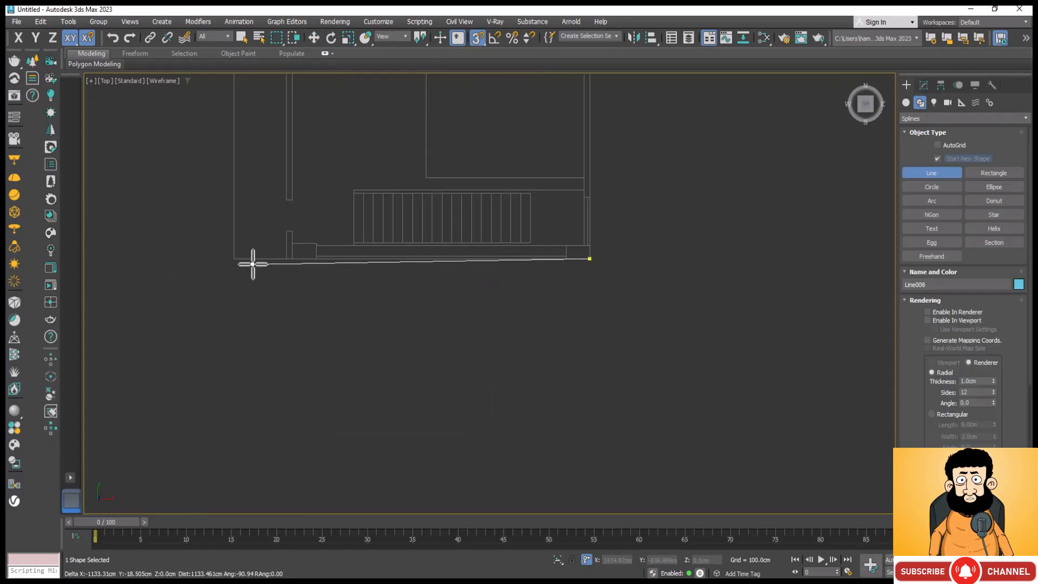
{"action": "left_click", "coordinate": [233, 258]}
{"action": "scroll", "coordinate": [267, 346], "scroll_direction": "down", "scroll_amount": 4}
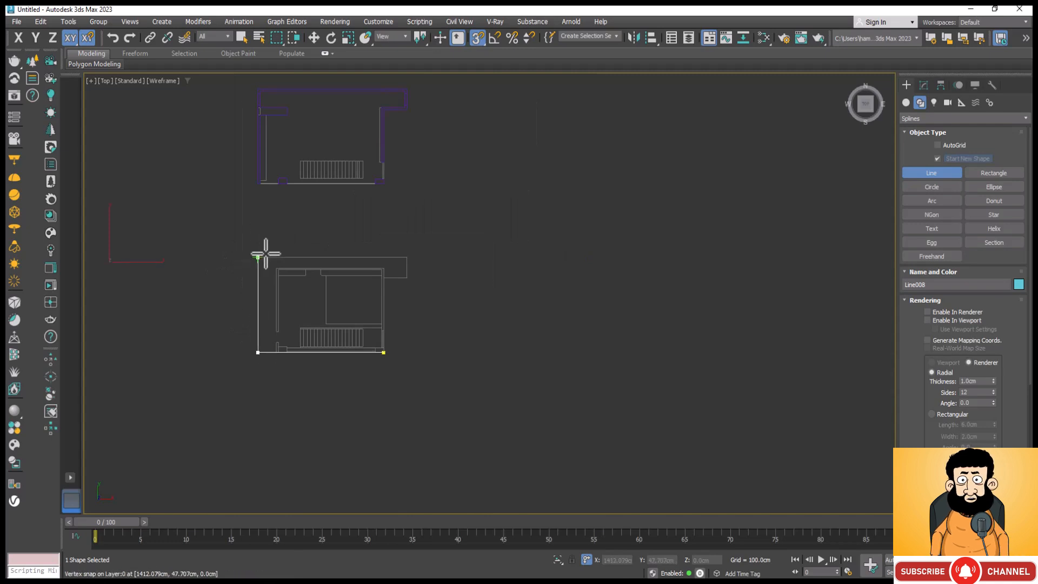
{"action": "scroll", "coordinate": [263, 258], "scroll_direction": "up", "scroll_amount": 5}
{"action": "left_click", "coordinate": [222, 275]}
{"action": "scroll", "coordinate": [222, 274], "scroll_direction": "down", "scroll_amount": 4}
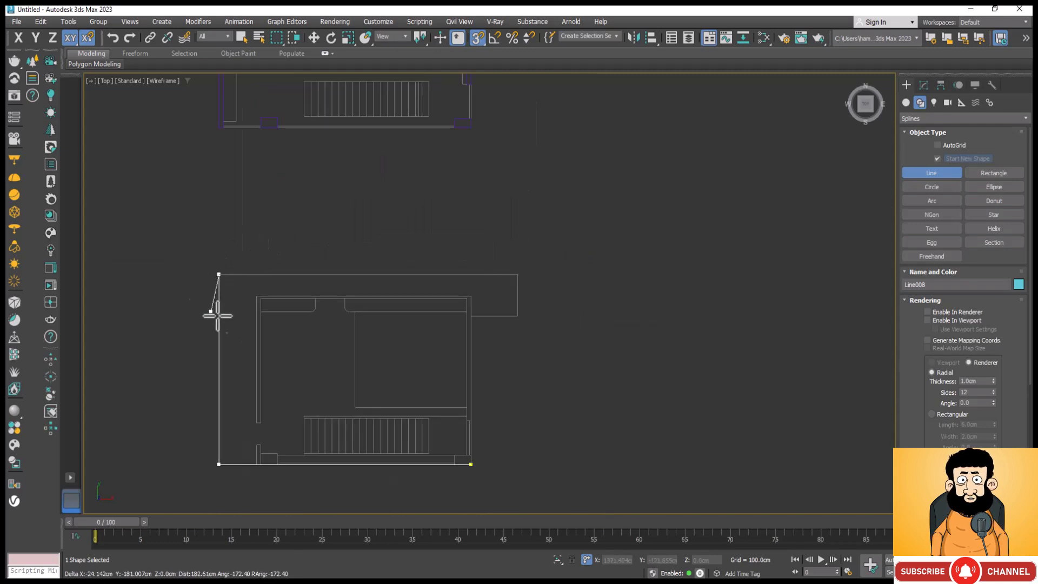
Continue the line along the plan's upper boundary, down the upper-right projection and back to the wall's outer face.
{"action": "left_click", "coordinate": [518, 274]}
{"action": "left_click", "coordinate": [518, 316]}
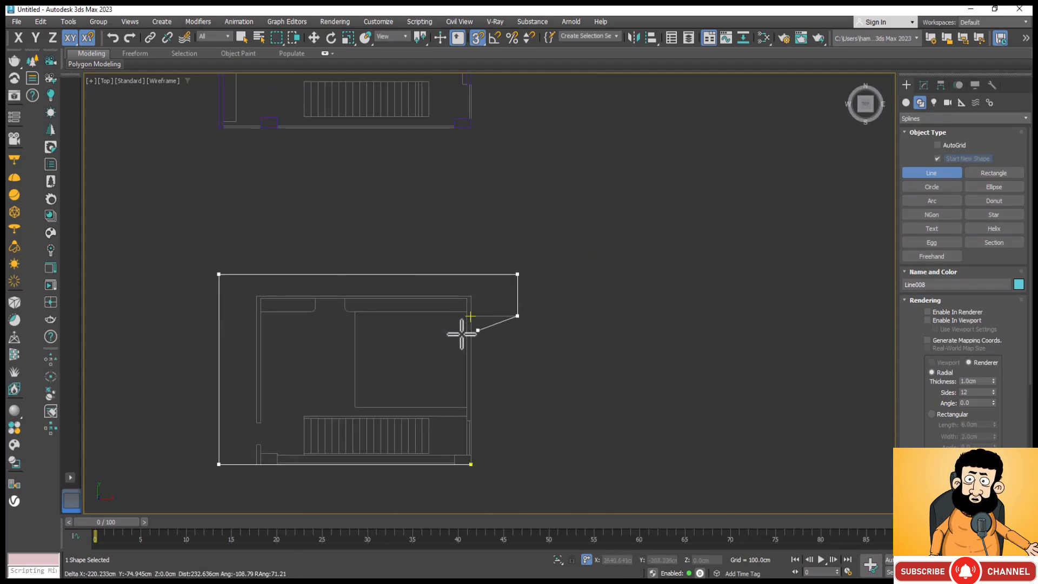
{"action": "scroll", "coordinate": [459, 317], "scroll_direction": "up", "scroll_amount": 2}
{"action": "scroll", "coordinate": [459, 318], "scroll_direction": "up", "scroll_amount": 4}
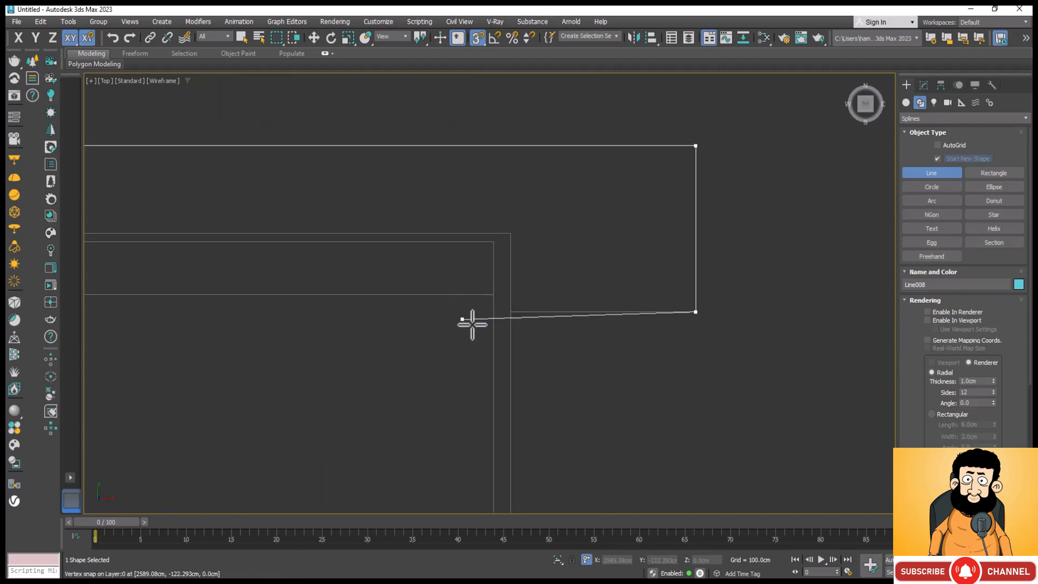
{"action": "left_click", "coordinate": [509, 312]}
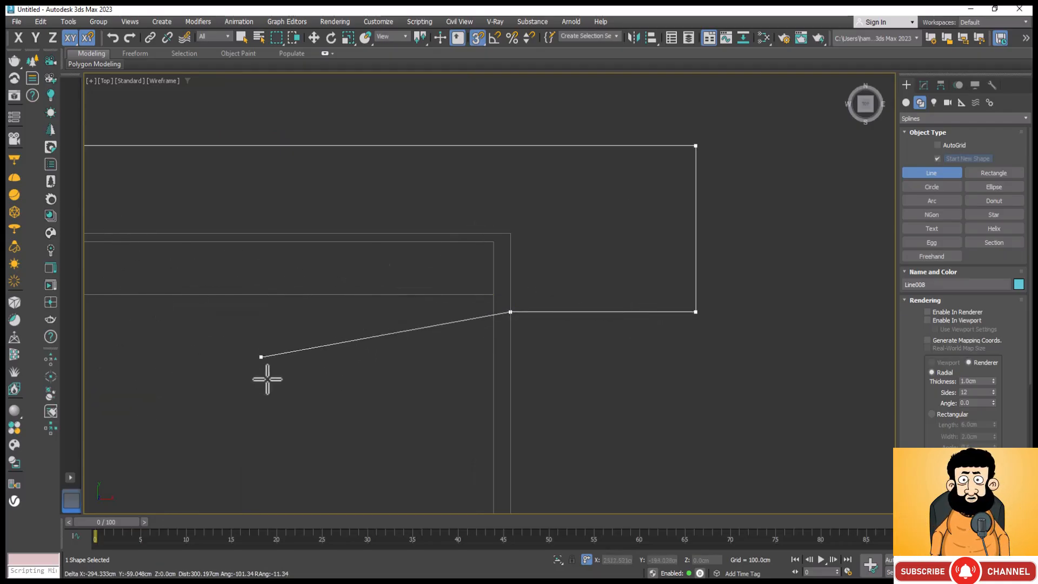
Add vertices up the wall's outer face and across its thickness to the inner opening's upper-right corner, removing the misplaced vertex.
{"action": "scroll", "coordinate": [468, 323], "scroll_direction": "down", "scroll_amount": 4}
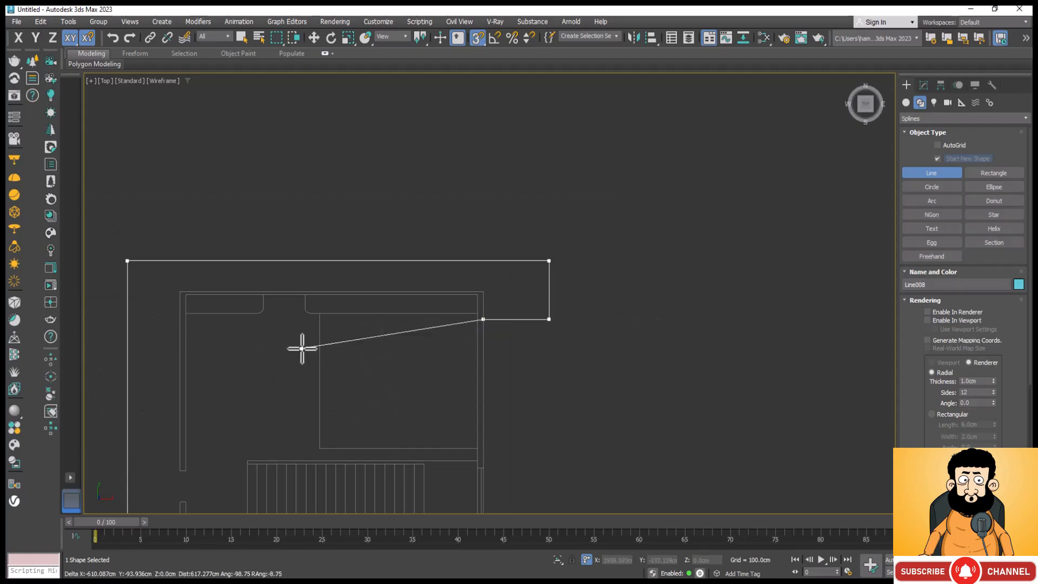
{"action": "scroll", "coordinate": [476, 336], "scroll_direction": "up", "scroll_amount": 6}
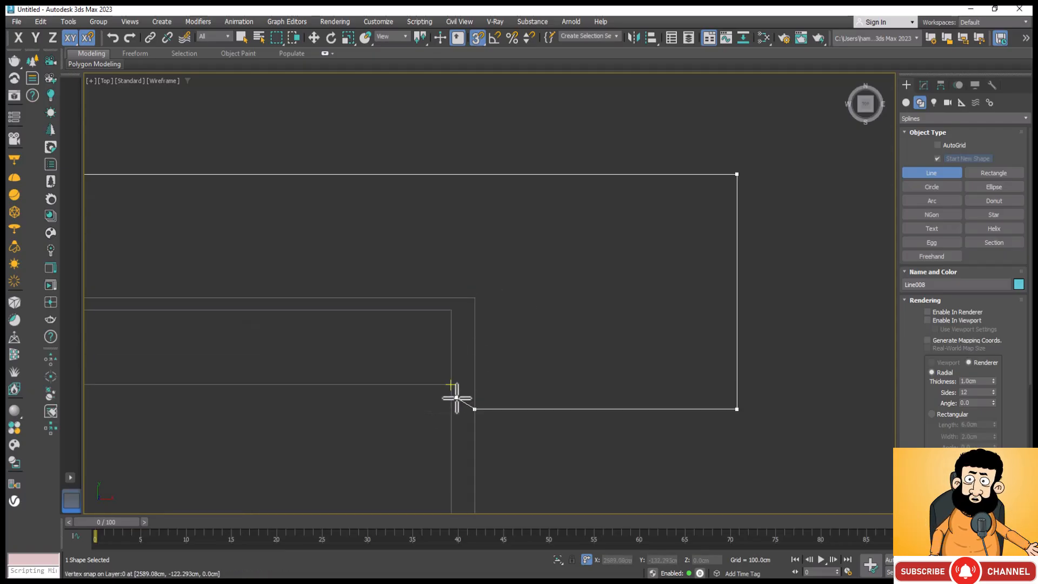
{"action": "scroll", "coordinate": [456, 398], "scroll_direction": "up", "scroll_amount": 5}
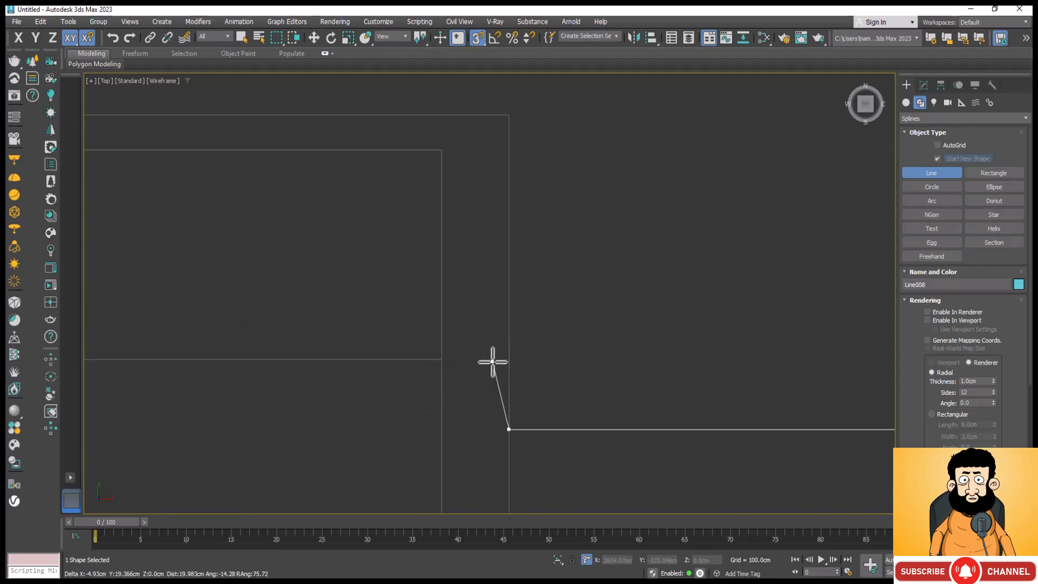
{"action": "left_click", "coordinate": [442, 373]}
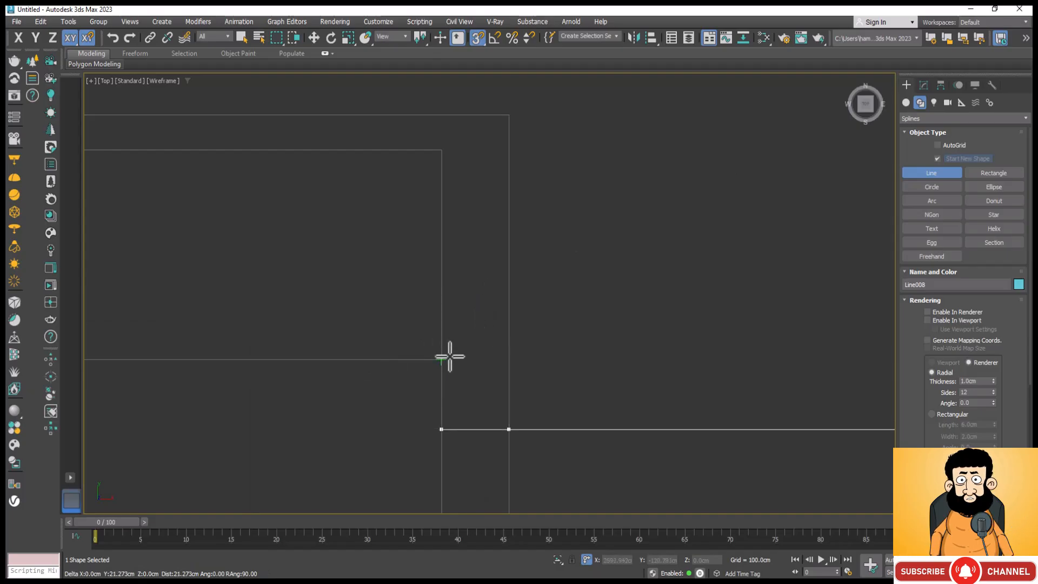
{"action": "key", "text": "BackSpace"}
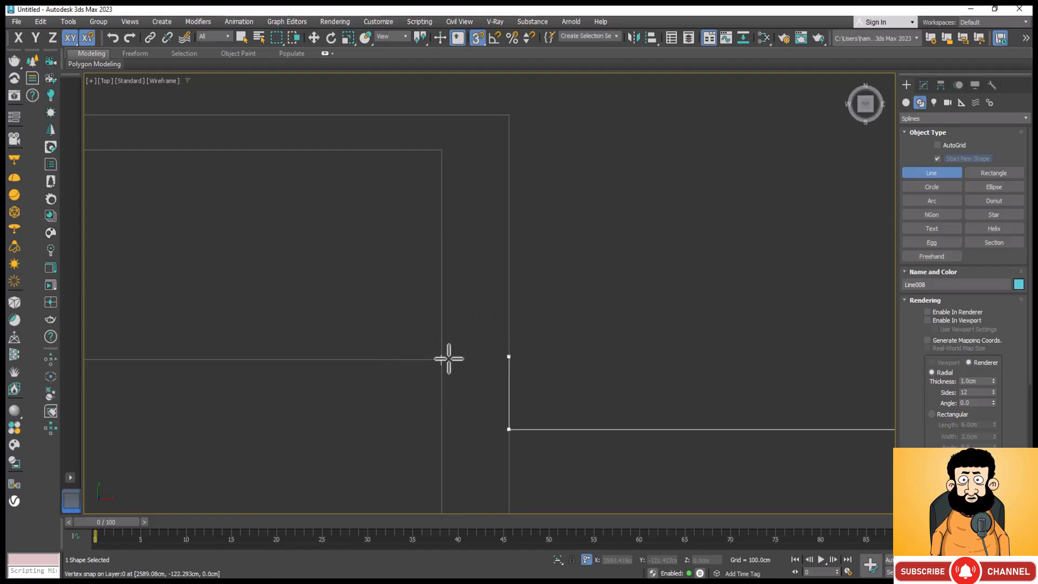
{"action": "left_click", "coordinate": [492, 347]}
{"action": "left_click", "coordinate": [442, 358]}
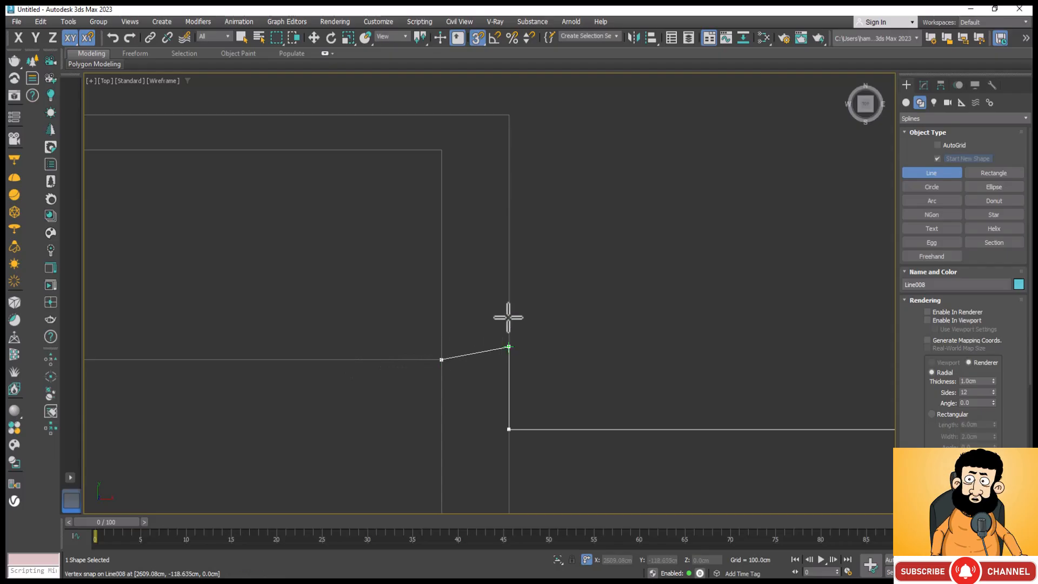
Trace the large rectangular opening's upper, left and lower edges through its corners, ending at the lower-right corner.
{"action": "scroll", "coordinate": [622, 251], "scroll_direction": "down", "scroll_amount": 3}
{"action": "scroll", "coordinate": [614, 217], "scroll_direction": "down", "scroll_amount": 6}
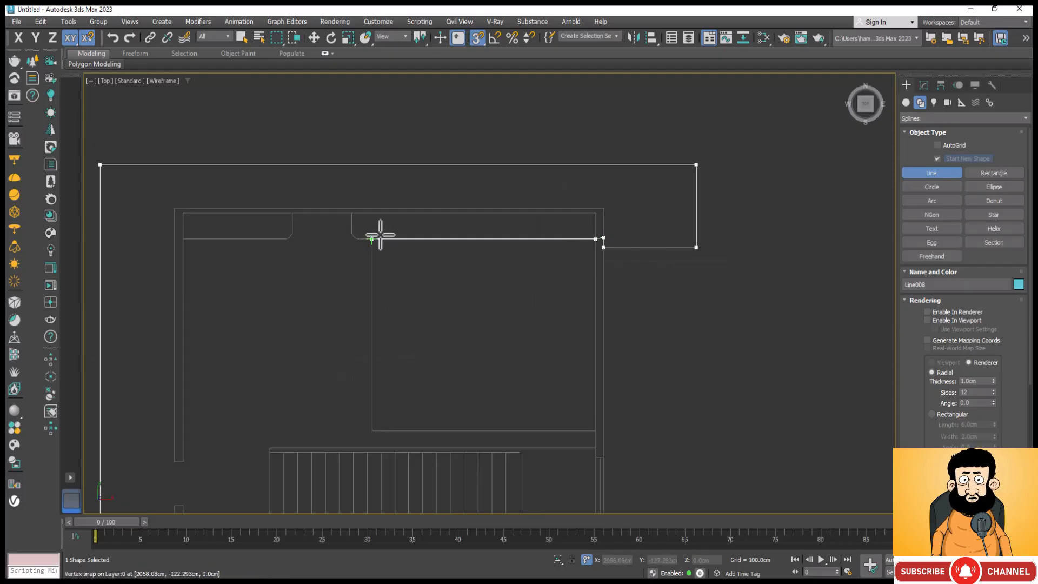
{"action": "left_click", "coordinate": [380, 235]}
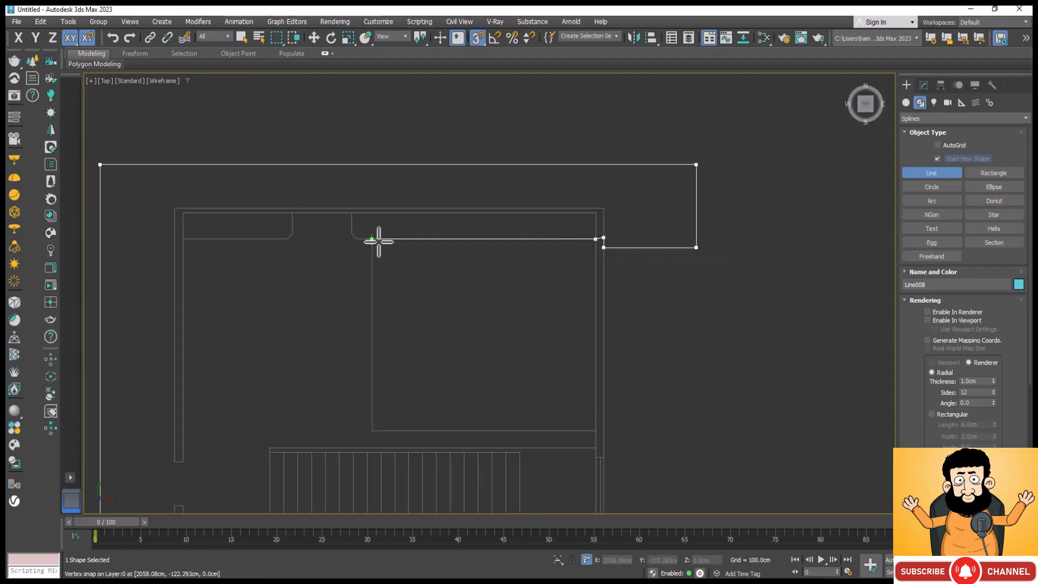
{"action": "left_click", "coordinate": [370, 432]}
{"action": "left_click", "coordinate": [595, 431]}
{"action": "scroll", "coordinate": [535, 268], "scroll_direction": "down", "scroll_amount": 2}
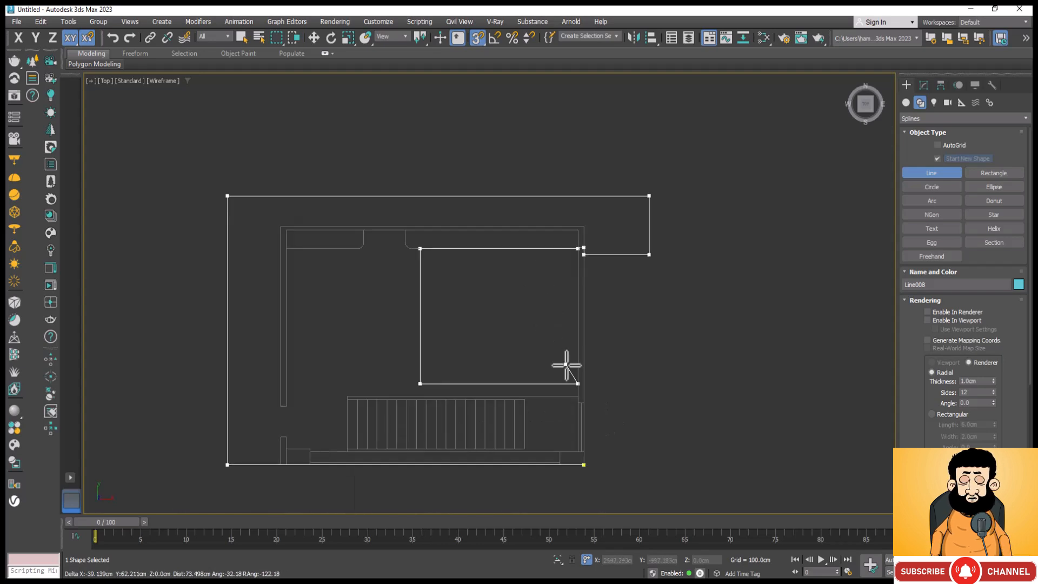
Trace down the wall, around the stairwell's upper, left and lower edges, and close the spline at its starting corner.
{"action": "scroll", "coordinate": [579, 386], "scroll_direction": "up", "scroll_amount": 10}
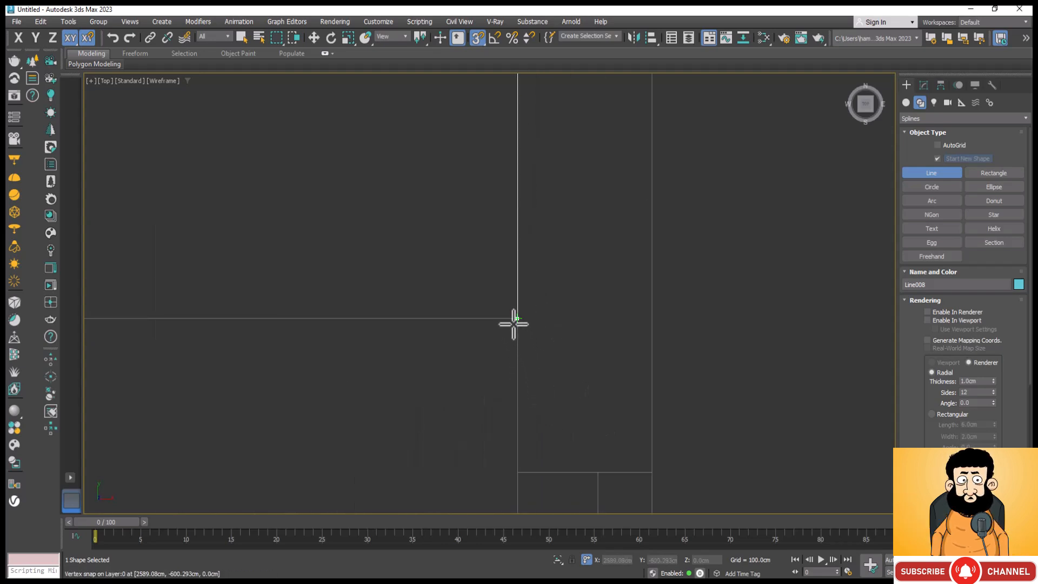
{"action": "left_click", "coordinate": [514, 323]}
{"action": "scroll", "coordinate": [762, 258], "scroll_direction": "down", "scroll_amount": 8}
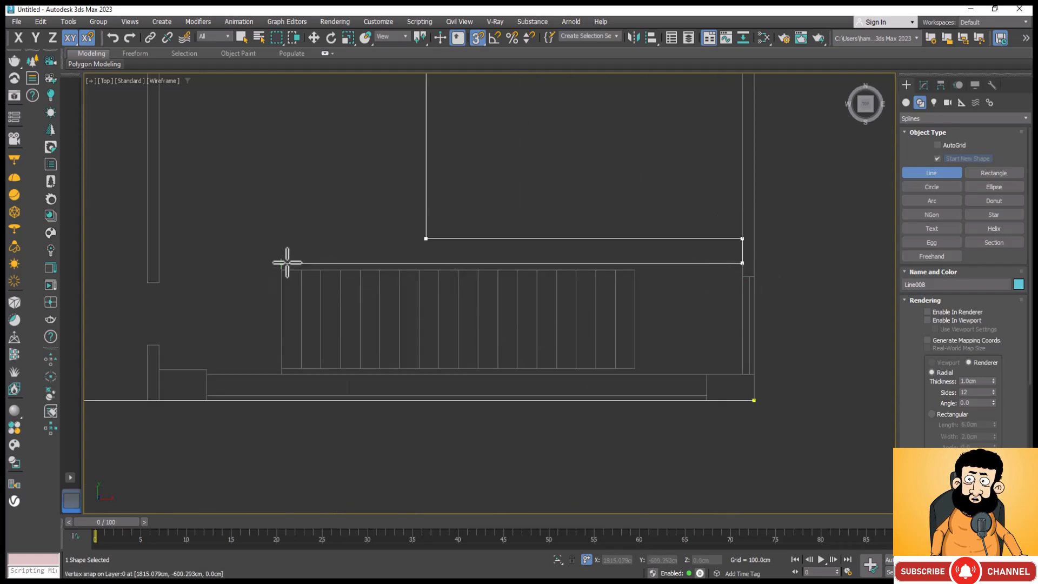
{"action": "left_click", "coordinate": [281, 263]}
{"action": "left_click", "coordinate": [282, 374]}
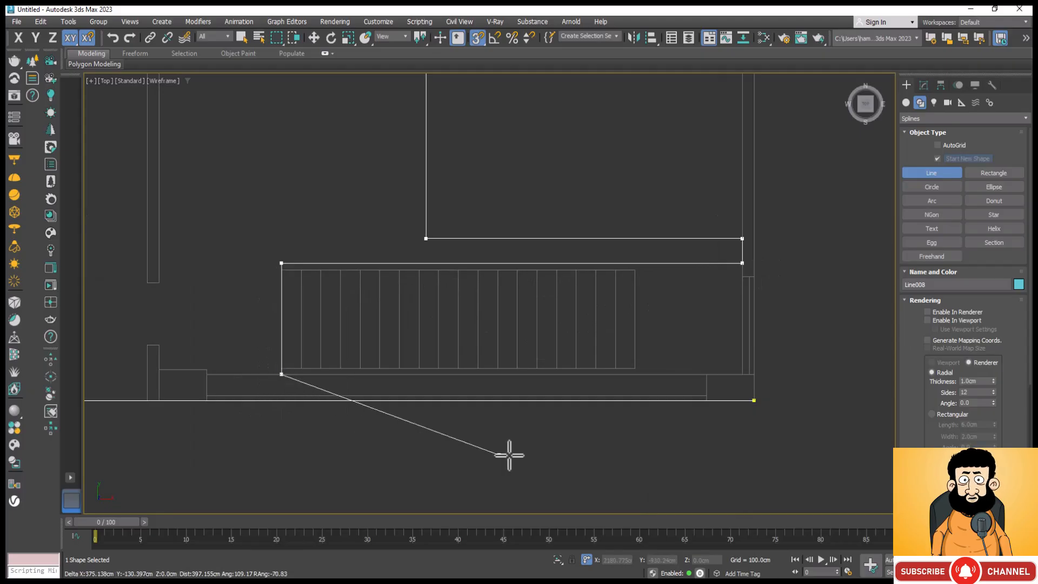
{"action": "left_click", "coordinate": [755, 369]}
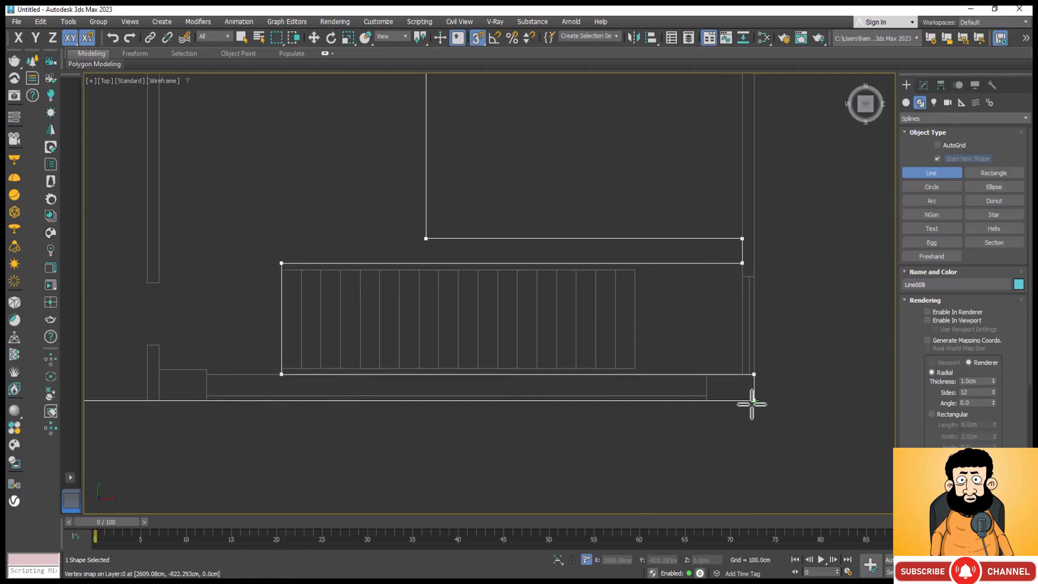
{"action": "left_click", "coordinate": [751, 401]}
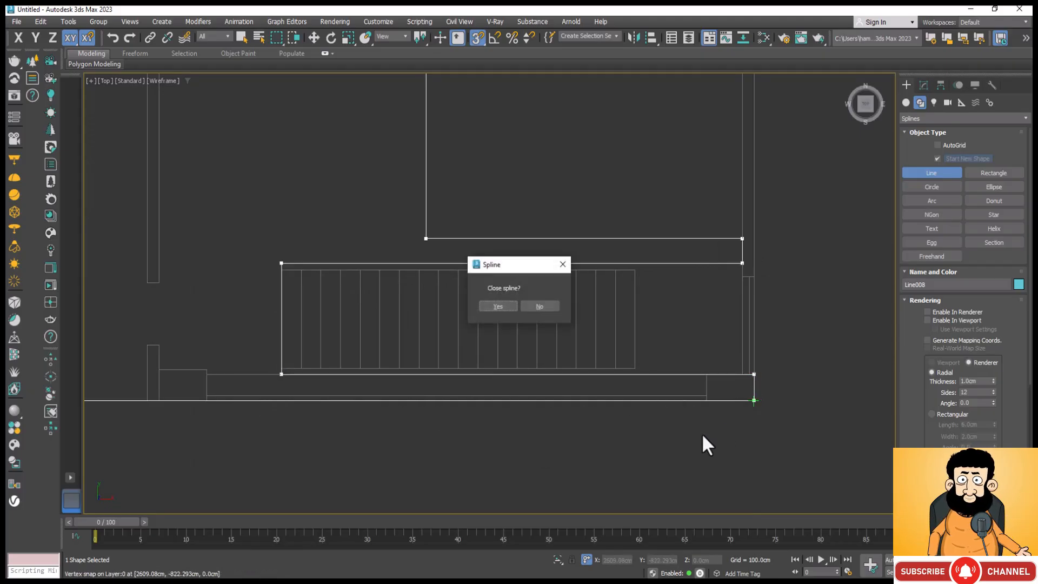
{"action": "left_click", "coordinate": [498, 307]}
Move the spline vertex on the wall's outer face along Y to align it with the opening's upper-right corner.
{"action": "scroll", "coordinate": [459, 432], "scroll_direction": "down", "scroll_amount": 3}
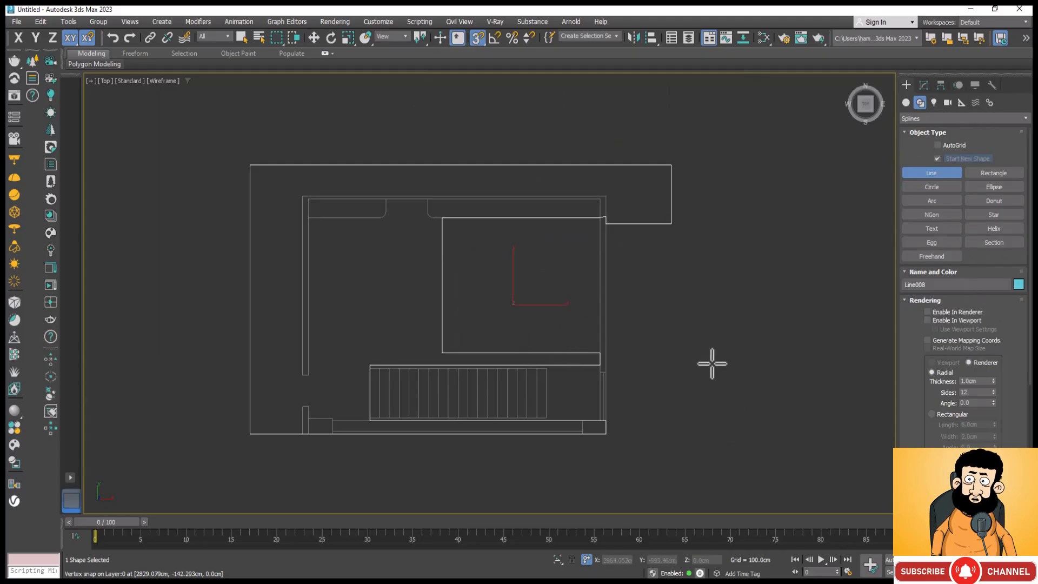
{"action": "key", "text": "1"}
{"action": "scroll", "coordinate": [593, 184], "scroll_direction": "up", "scroll_amount": 10}
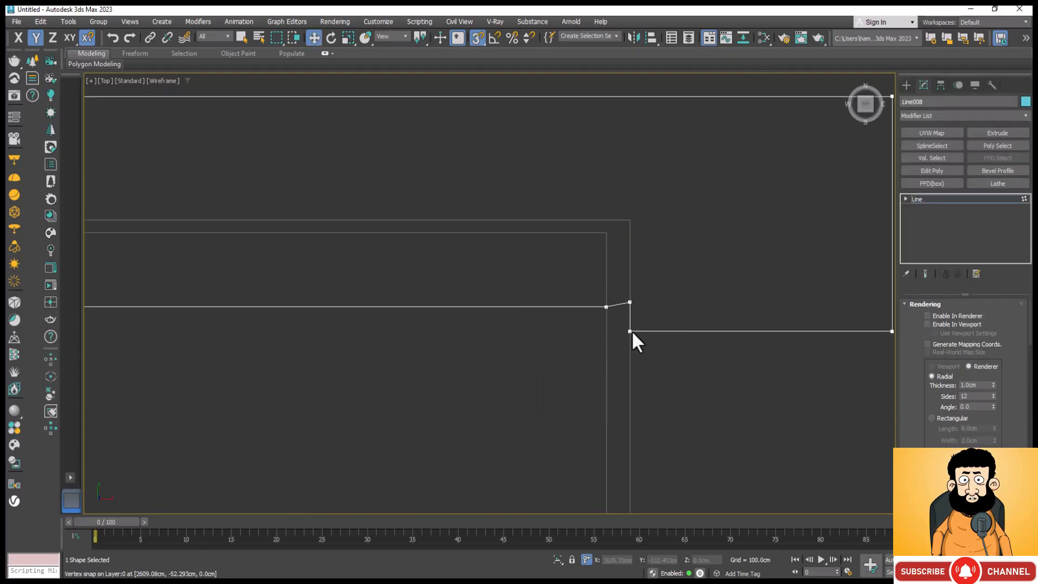
{"action": "left_click_drag", "start_coordinate": [729, 155], "coordinate": [657, 230]}
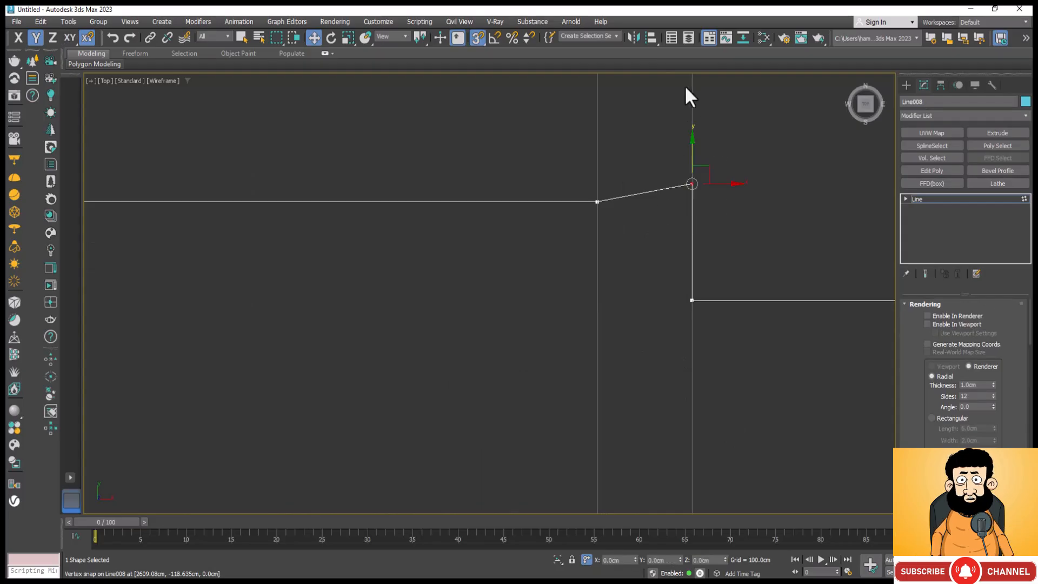
{"action": "left_click_drag", "start_coordinate": [691, 151], "coordinate": [638, 219]}
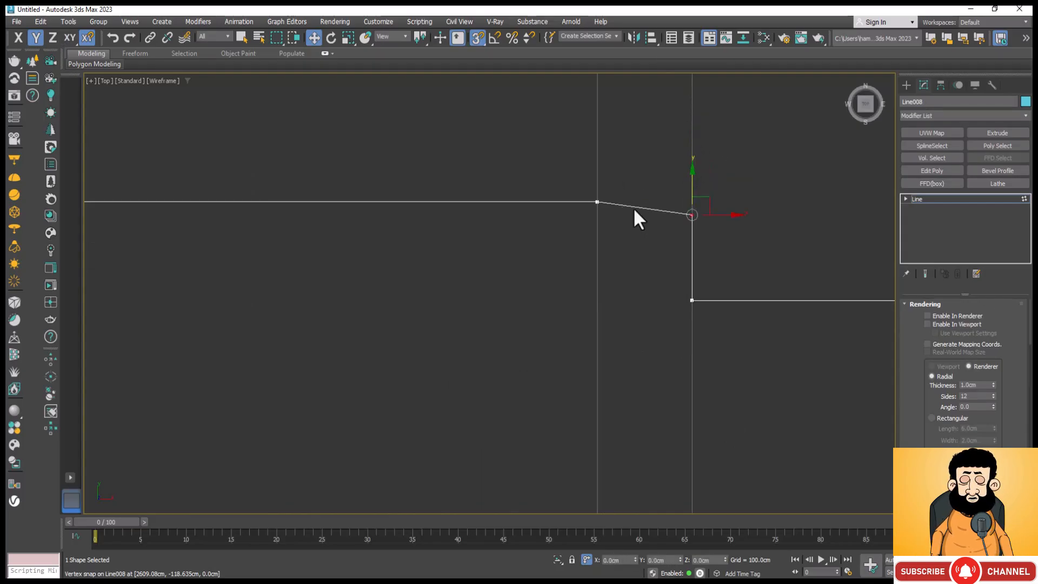
{"action": "left_click_drag", "start_coordinate": [695, 186], "coordinate": [598, 204]}
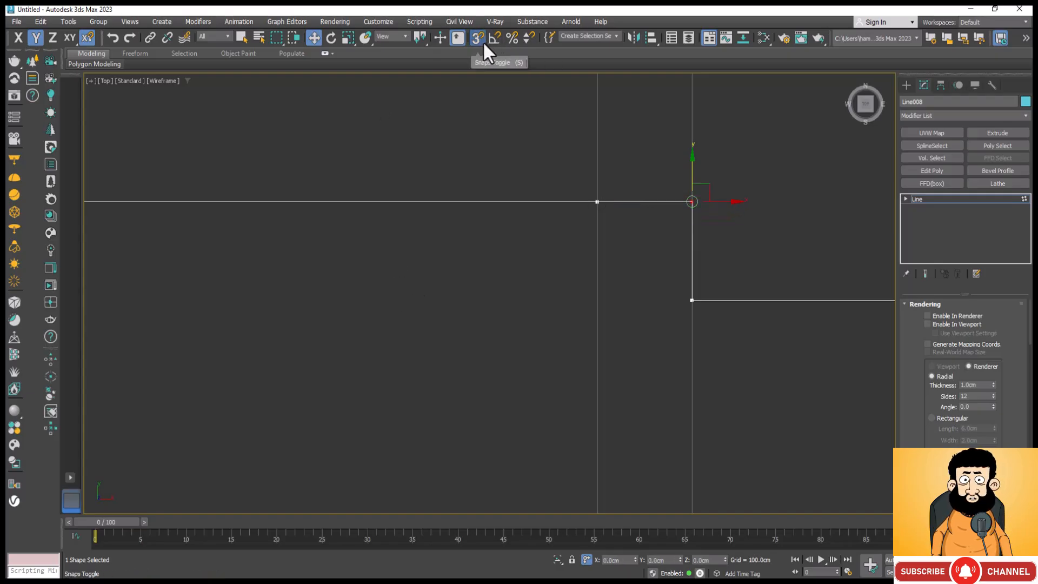
{"action": "scroll", "coordinate": [540, 197], "scroll_direction": "down", "scroll_amount": 4}
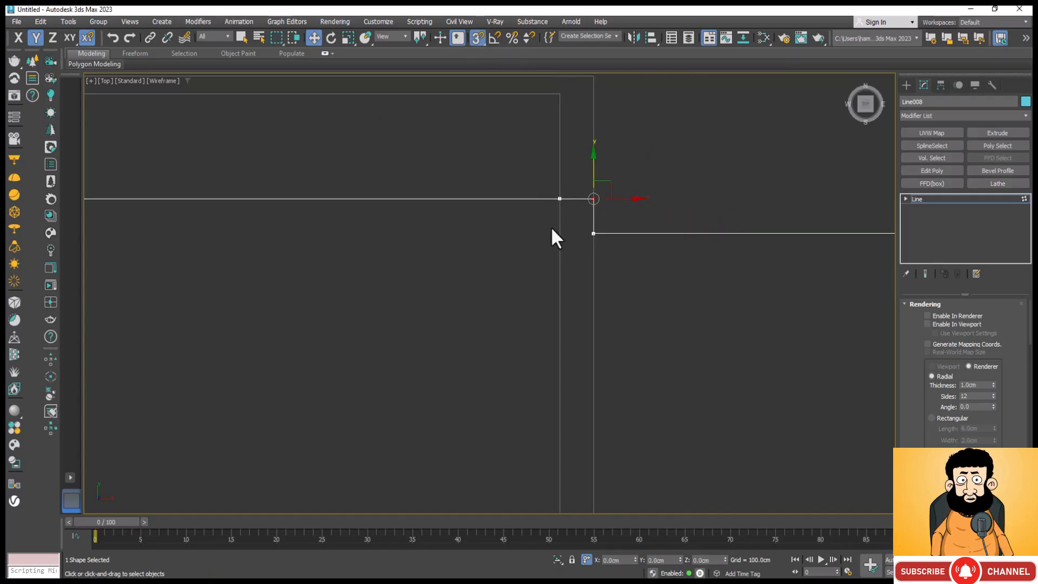
{"action": "scroll", "coordinate": [546, 291], "scroll_direction": "down", "scroll_amount": 6}
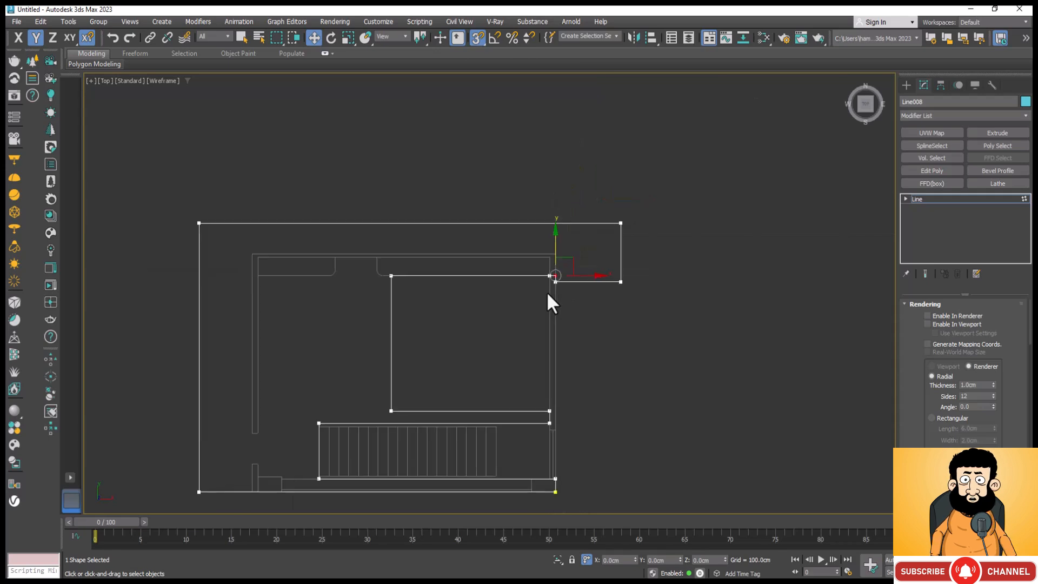
{"action": "left_click", "coordinate": [930, 198]}
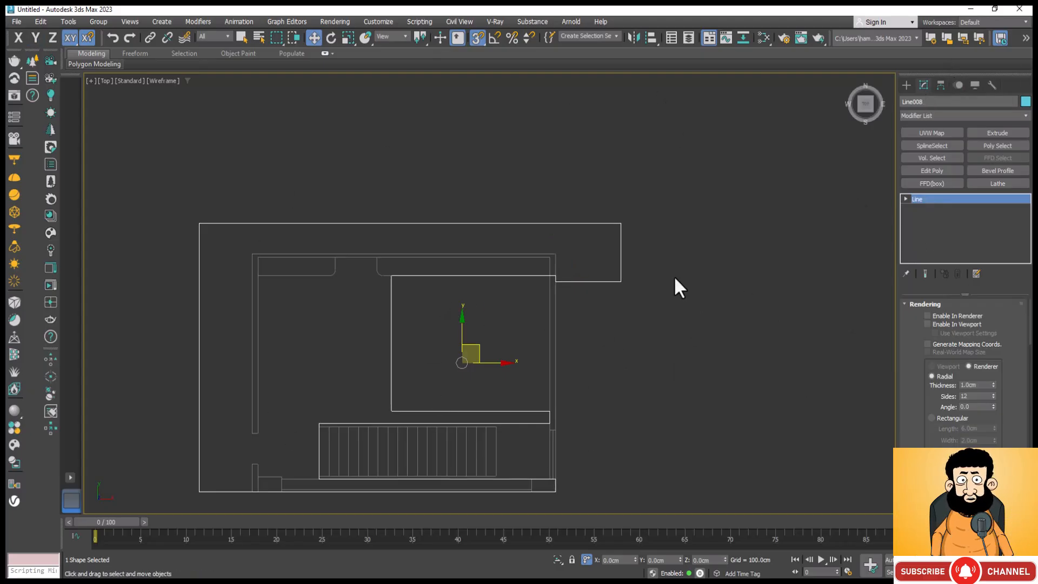
Extrude the closed outline by 60 cm, deselect it and switch to the perspective view.
{"action": "left_click", "coordinate": [1013, 132]}
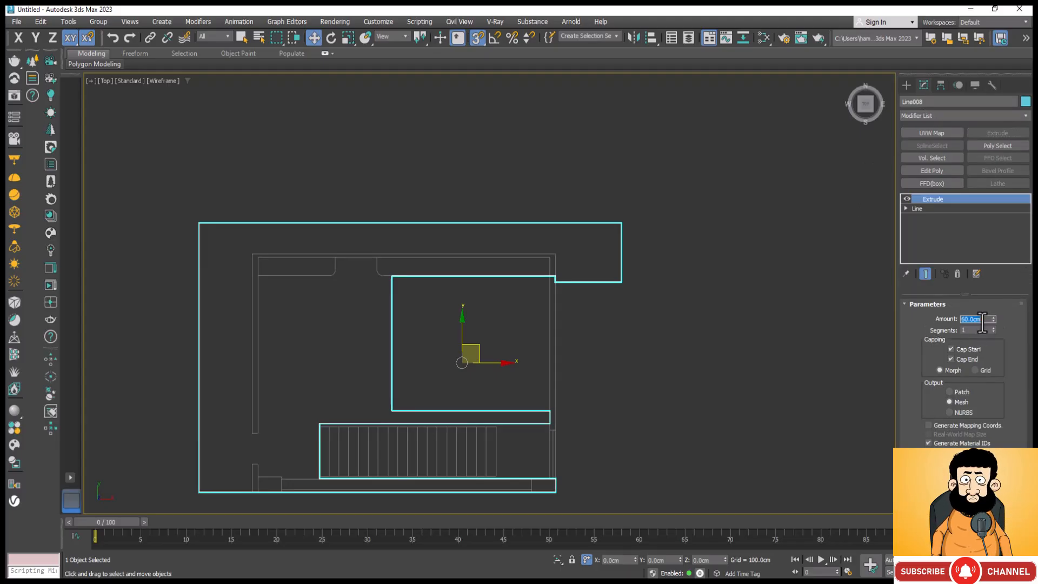
{"action": "left_click", "coordinate": [774, 364]}
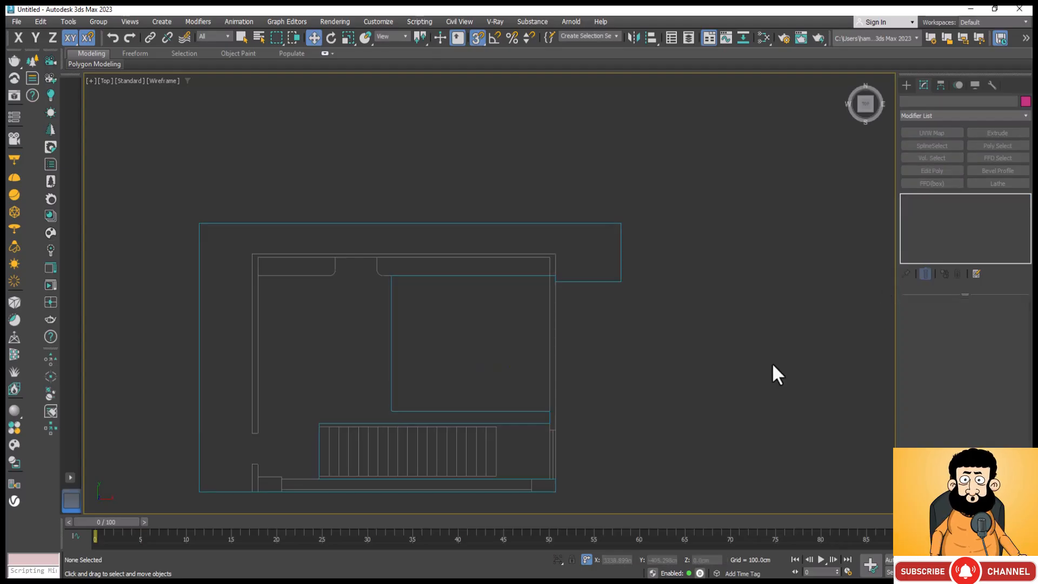
{"action": "key", "text": "p"}
Inspect the extruded slab beside the ground-floor model, particularly its beam ends near the stairs and the large opening.
{"action": "scroll", "coordinate": [645, 328], "scroll_direction": "down", "scroll_amount": 8}
{"action": "scroll", "coordinate": [662, 254], "scroll_direction": "up", "scroll_amount": 6}
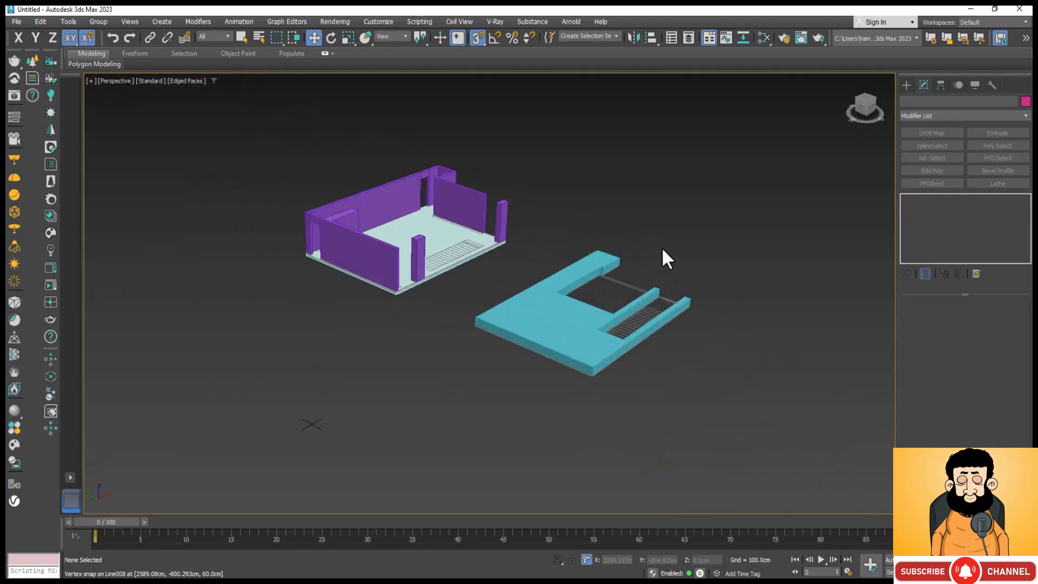
{"action": "scroll", "coordinate": [738, 367], "scroll_direction": "down", "scroll_amount": 6}
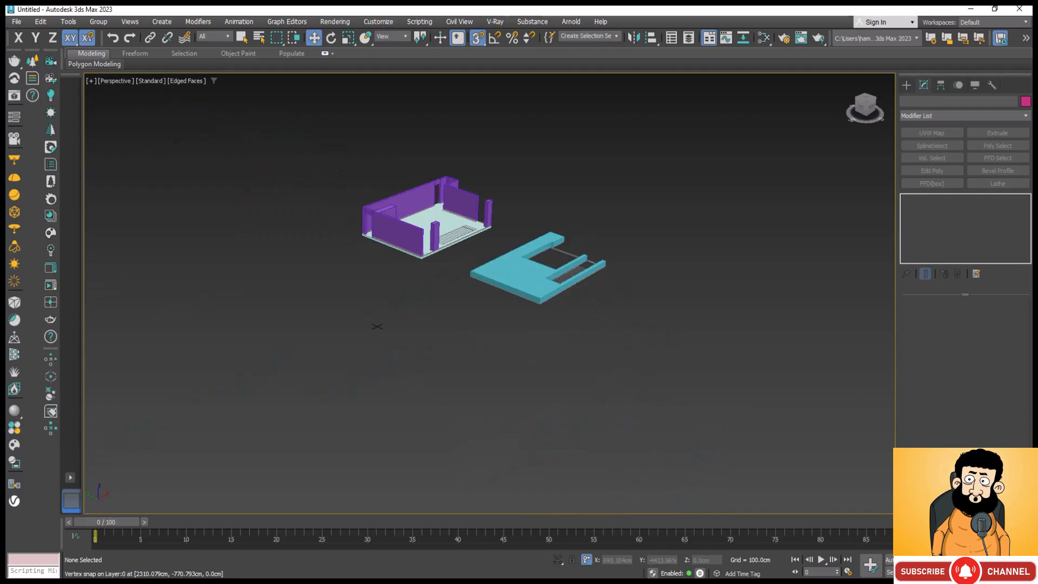
{"action": "key", "text": "ctrl+r"}
{"action": "left_click_drag", "start_coordinate": [563, 371], "coordinate": [470, 373]}
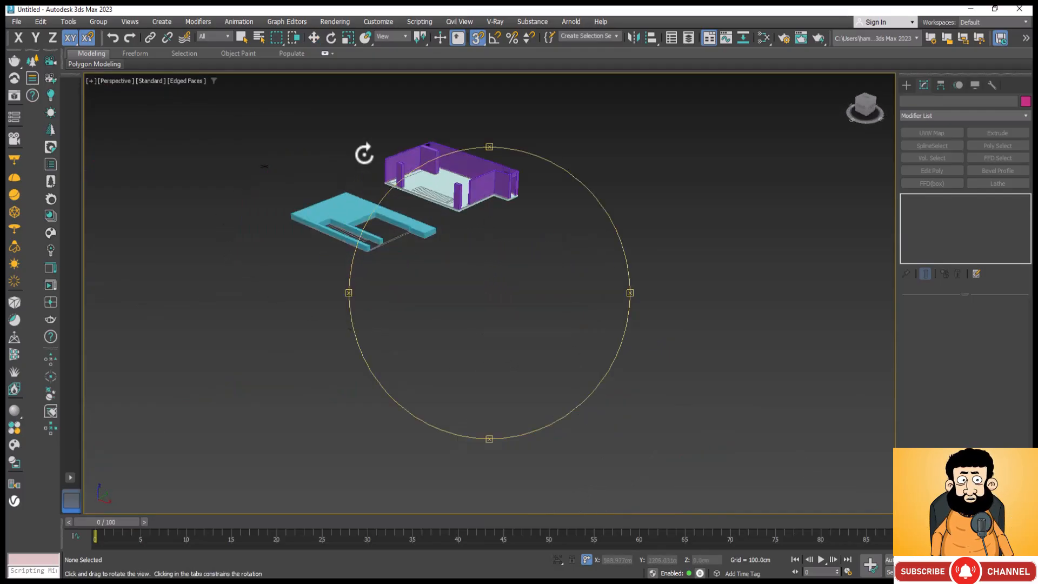
{"action": "scroll", "coordinate": [364, 204], "scroll_direction": "up", "scroll_amount": 4}
{"action": "scroll", "coordinate": [340, 310], "scroll_direction": "up", "scroll_amount": 5}
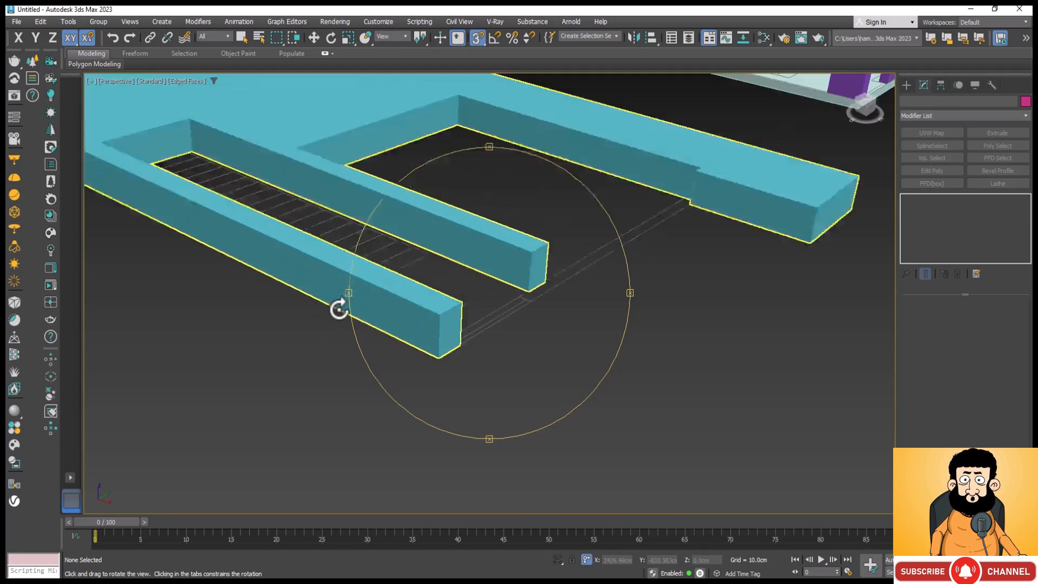
{"action": "scroll", "coordinate": [339, 309], "scroll_direction": "up", "scroll_amount": 3}
{"action": "scroll", "coordinate": [387, 342], "scroll_direction": "down", "scroll_amount": 10}
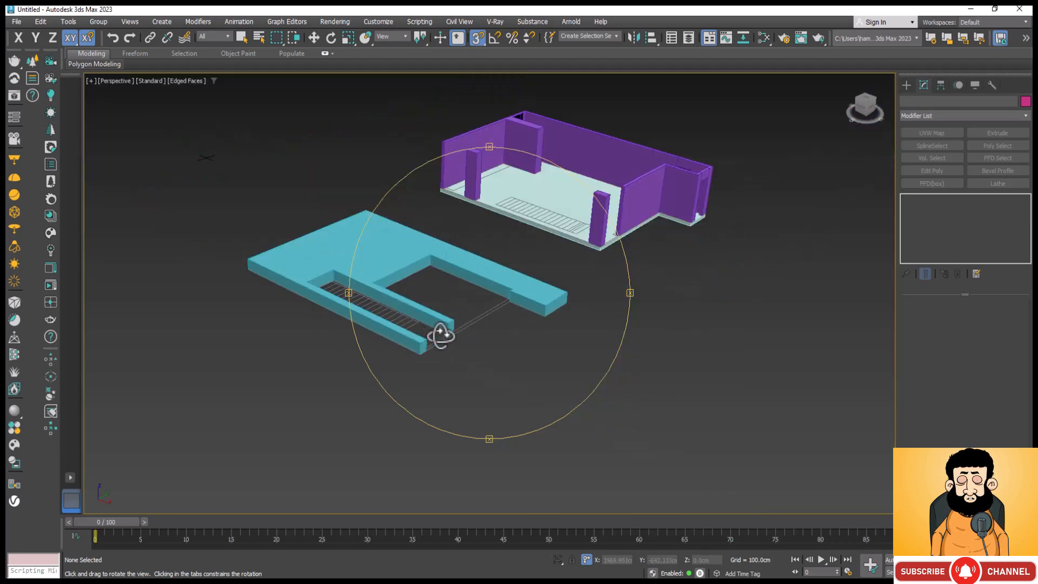
{"action": "scroll", "coordinate": [441, 336], "scroll_direction": "up", "scroll_amount": 3}
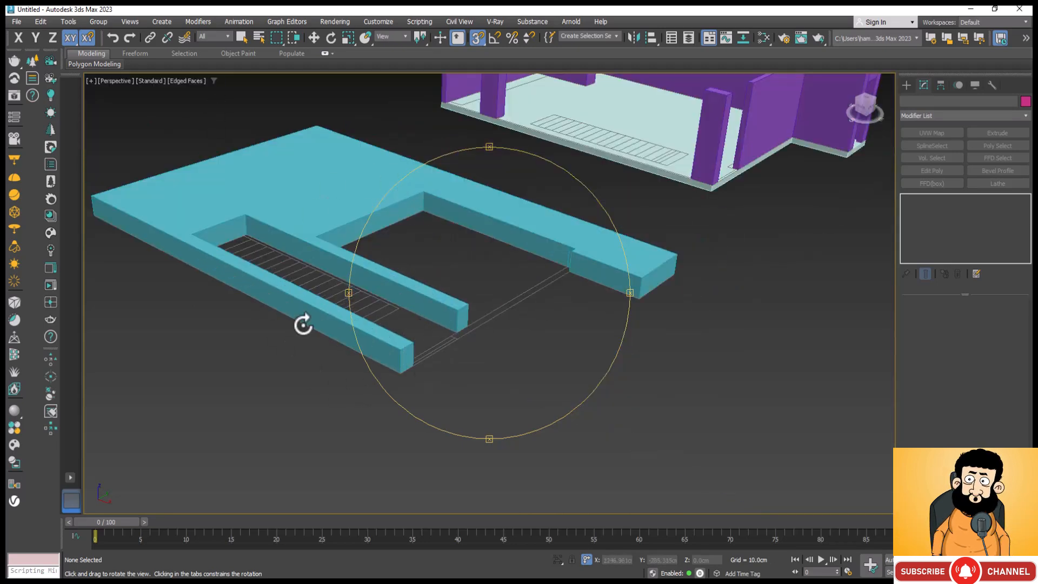
{"action": "scroll", "coordinate": [456, 341], "scroll_direction": "up", "scroll_amount": 3}
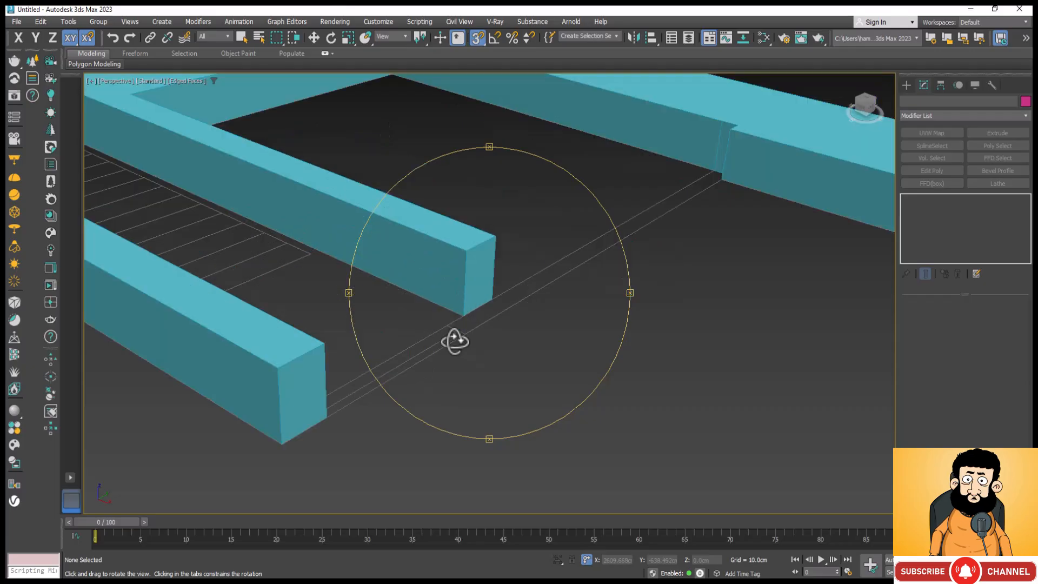
Select the extruded slab and add an Edit Poly modifier to it.
{"action": "key", "text": "w"}
{"action": "left_click", "coordinate": [456, 268]}
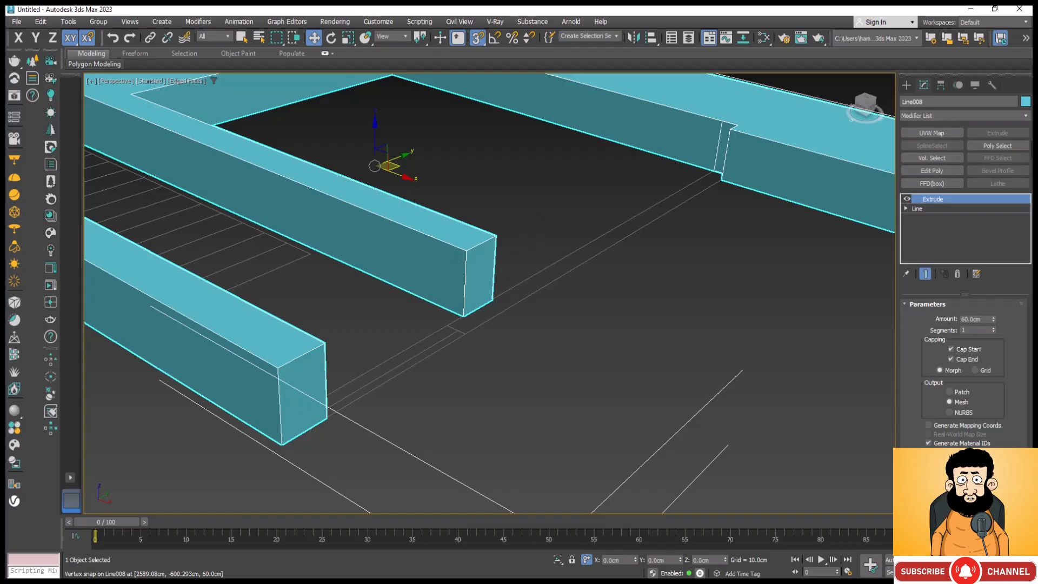
{"action": "scroll", "coordinate": [443, 267], "scroll_direction": "down", "scroll_amount": 5}
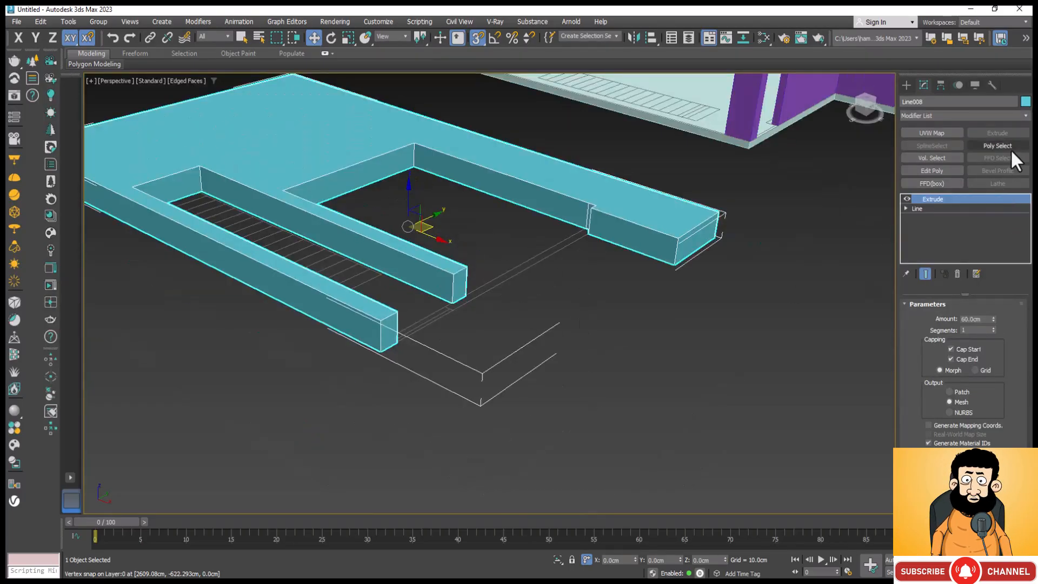
{"action": "left_click", "coordinate": [946, 172]}
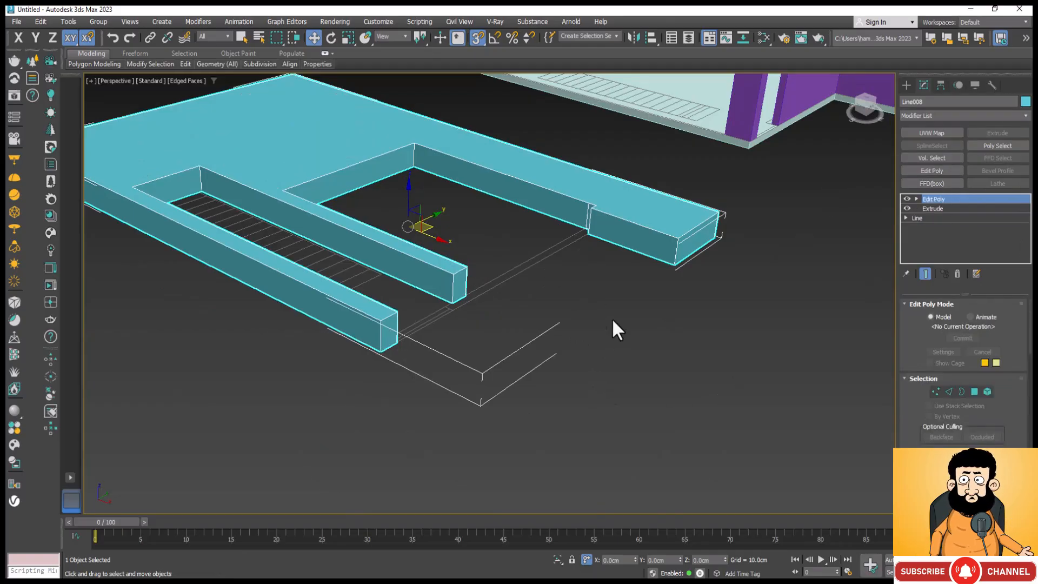
Move the end vertices of the beam between the stairwell and the large opening along X to align with the outer beam's end.
{"action": "key", "text": "1"}
{"action": "scroll", "coordinate": [478, 293], "scroll_direction": "up", "scroll_amount": 10}
{"action": "scroll", "coordinate": [478, 293], "scroll_direction": "down", "scroll_amount": 10}
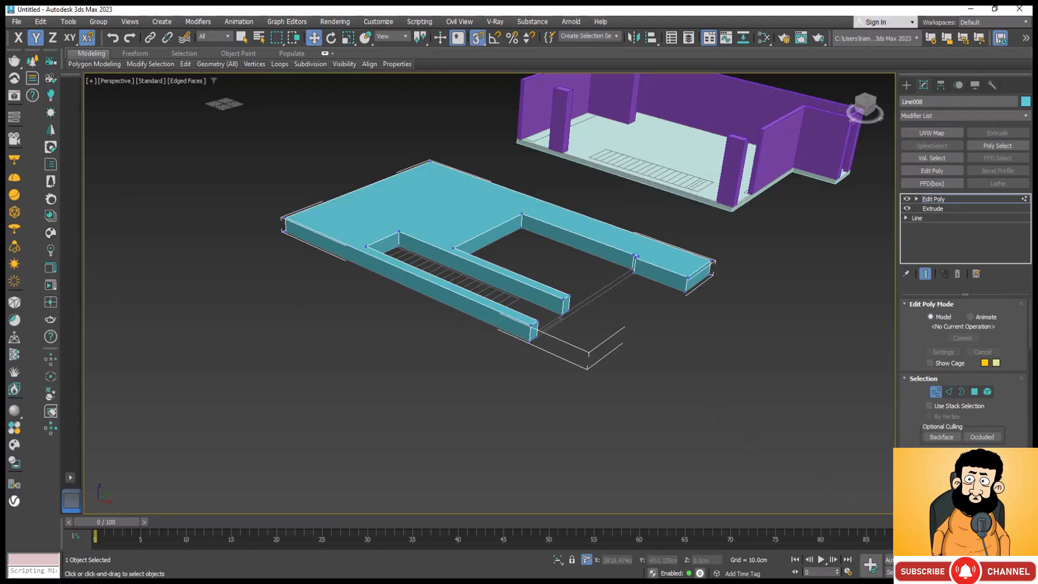
{"action": "middle_click_drag", "start_coordinate": [533, 407], "coordinate": [496, 413], "text": "alt"}
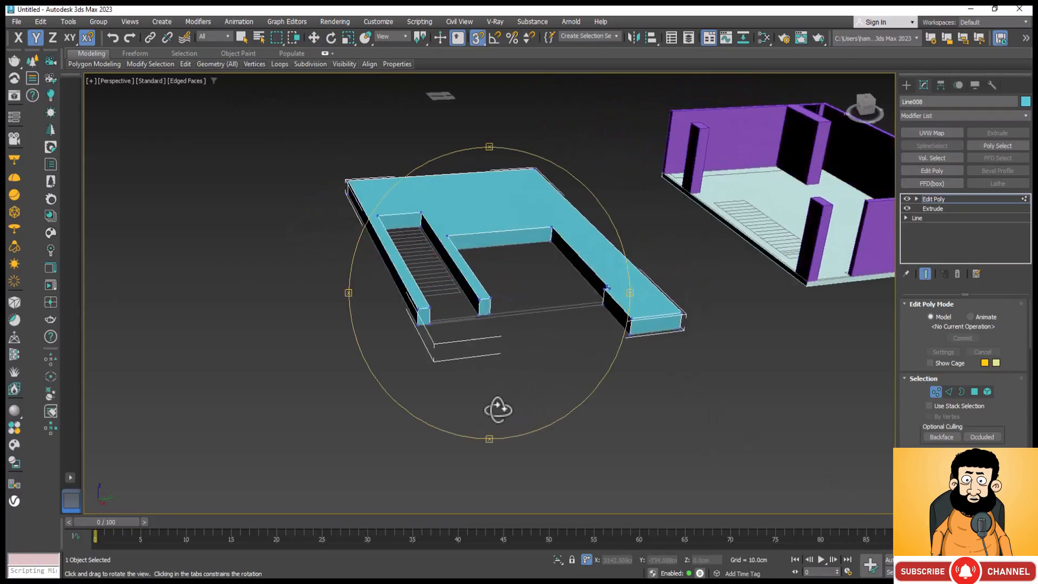
{"action": "scroll", "coordinate": [448, 255], "scroll_direction": "up", "scroll_amount": 5}
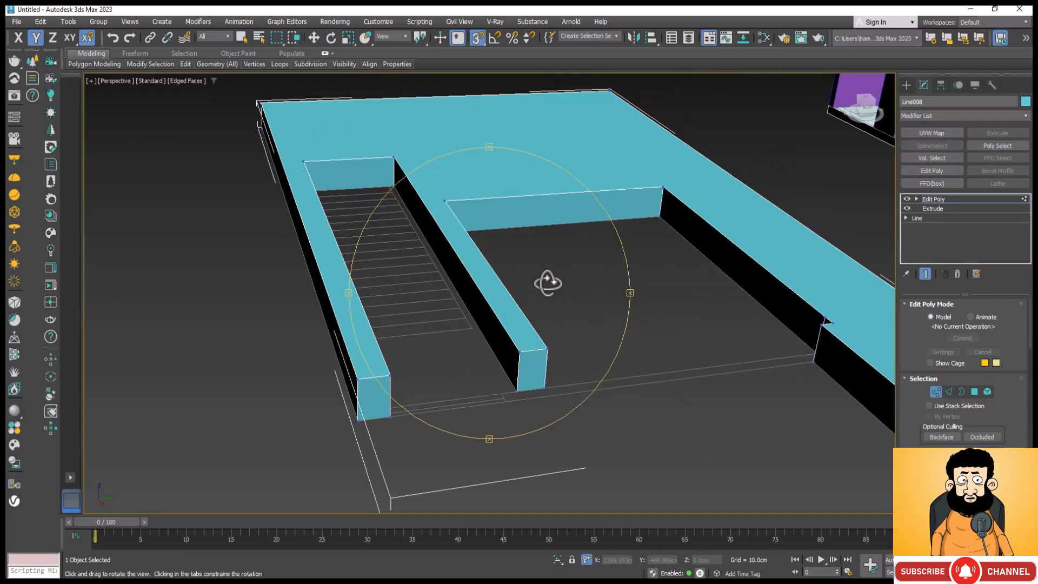
{"action": "key", "text": "w"}
{"action": "left_click_drag", "start_coordinate": [575, 329], "coordinate": [400, 416]}
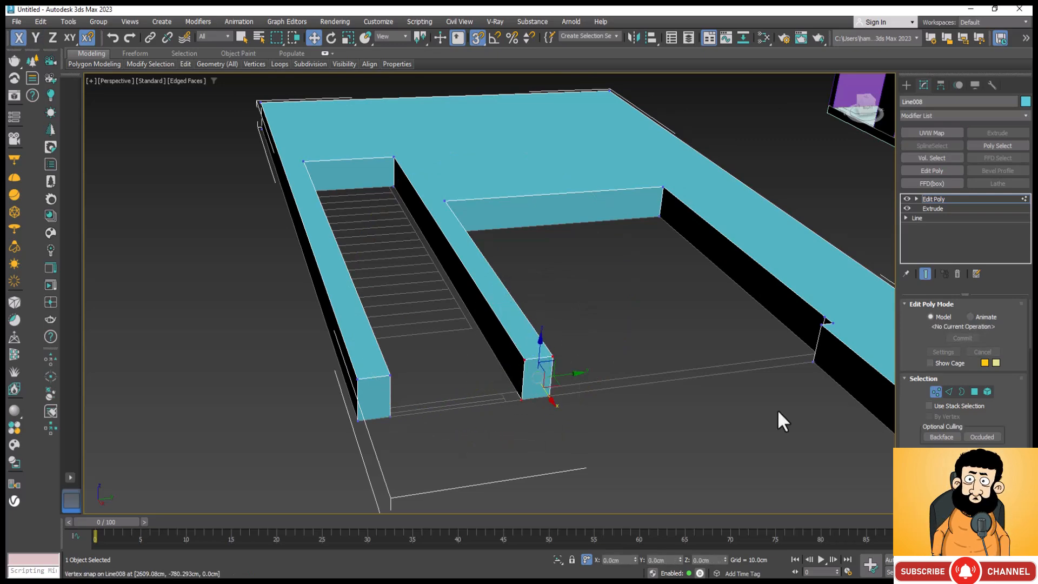
Select the top and bottom edges of the middle beam's stair-side face and connect them with one vertical edge.
{"action": "left_click", "coordinate": [950, 390]}
{"action": "middle_click_drag", "start_coordinate": [465, 393], "coordinate": [672, 306]}
{"action": "scroll", "coordinate": [732, 257], "scroll_direction": "up", "scroll_amount": 3}
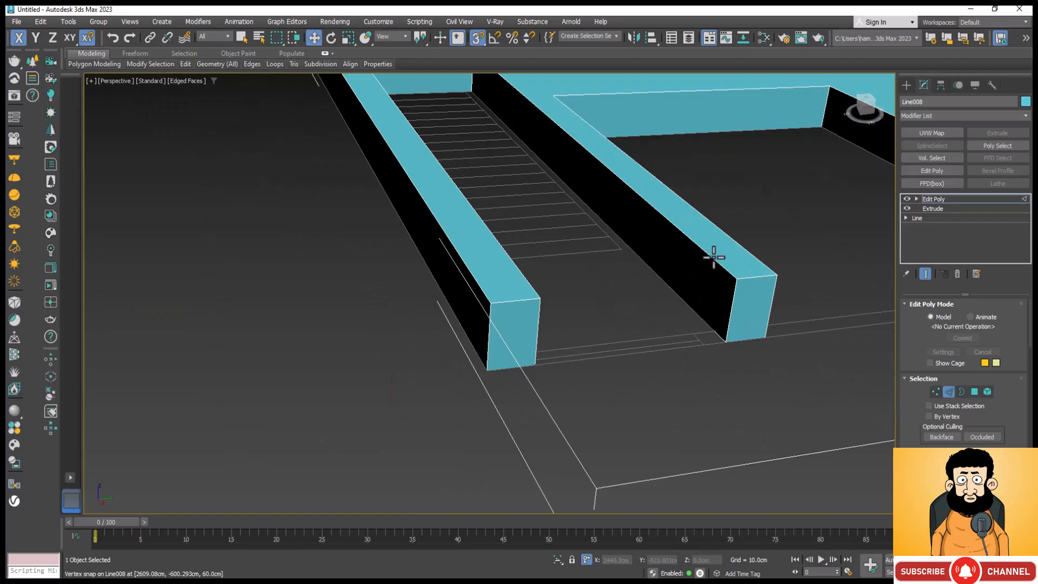
{"action": "left_click", "coordinate": [714, 259]}
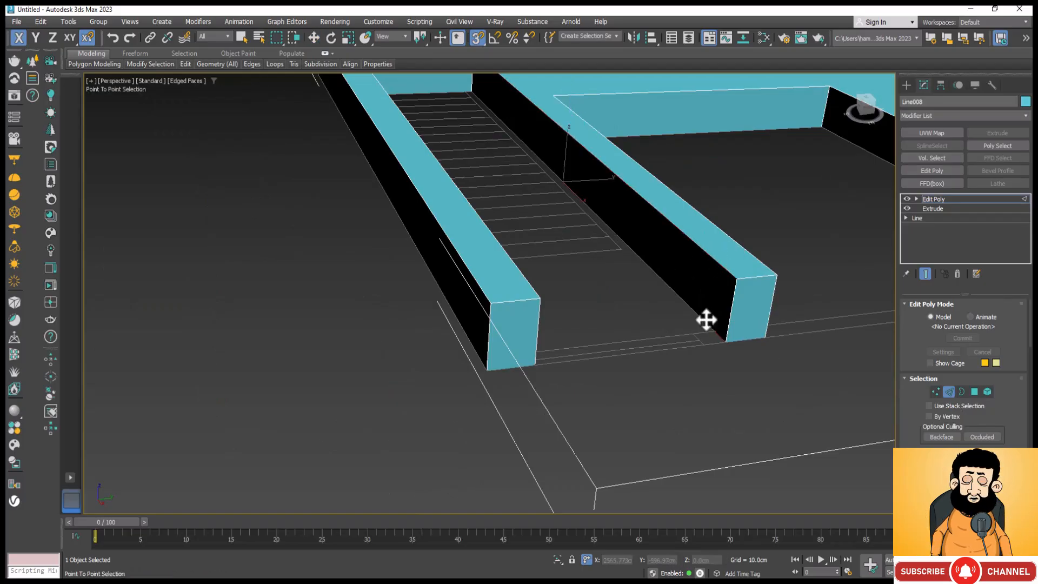
{"action": "scroll", "coordinate": [738, 288], "scroll_direction": "up", "scroll_amount": 4}
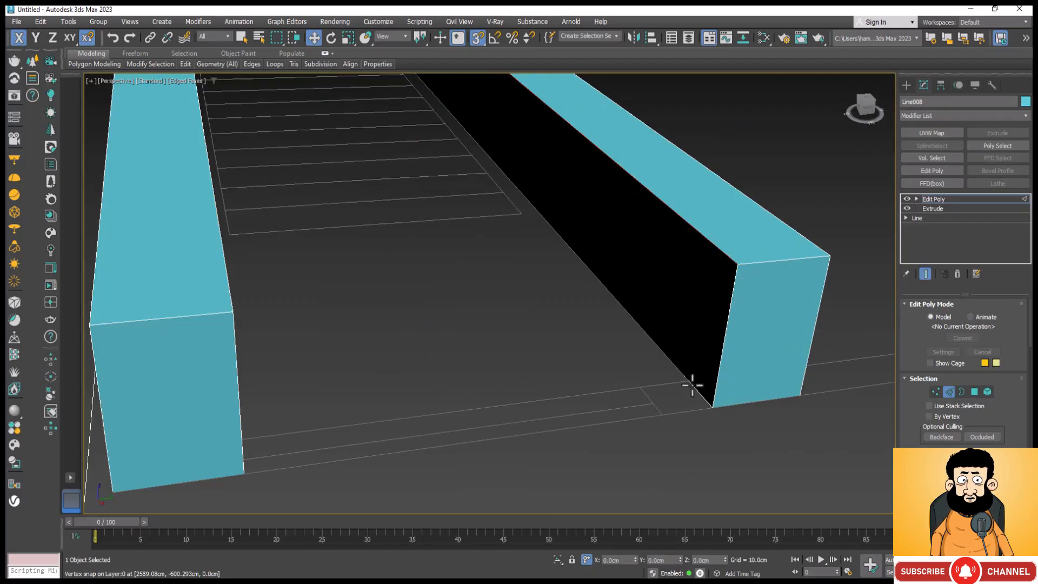
{"action": "left_click", "coordinate": [693, 388]}
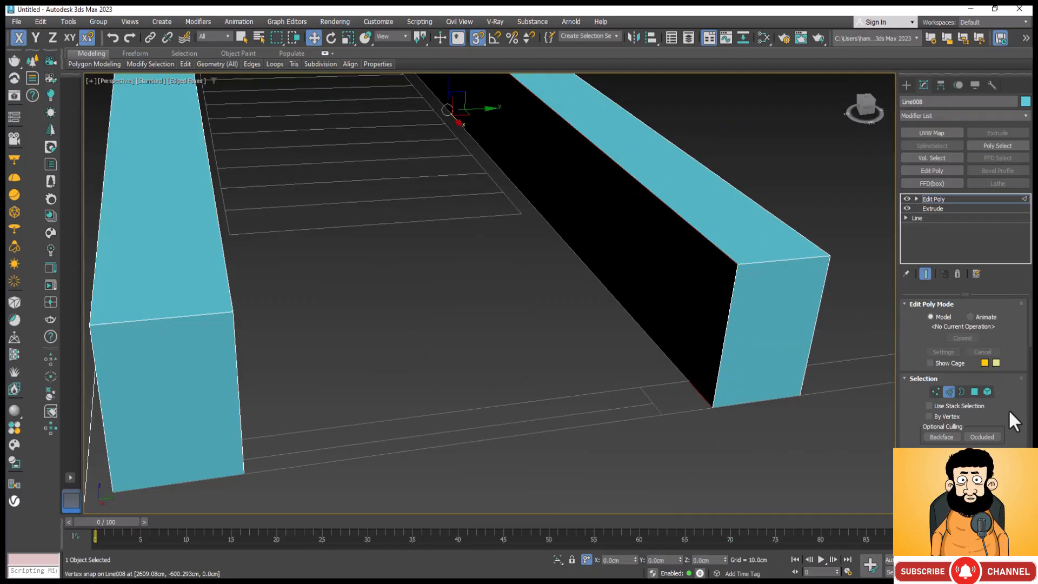
{"action": "scroll", "coordinate": [1008, 410], "scroll_direction": "down", "scroll_amount": 4}
{"action": "scroll", "coordinate": [1009, 413], "scroll_direction": "down", "scroll_amount": 2}
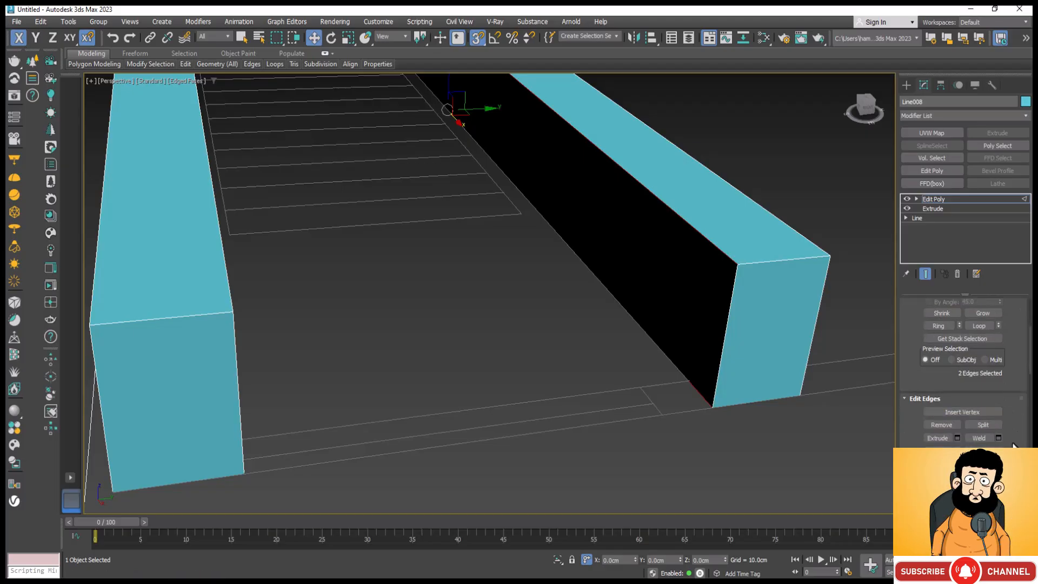
{"action": "left_click", "coordinate": [448, 107]}
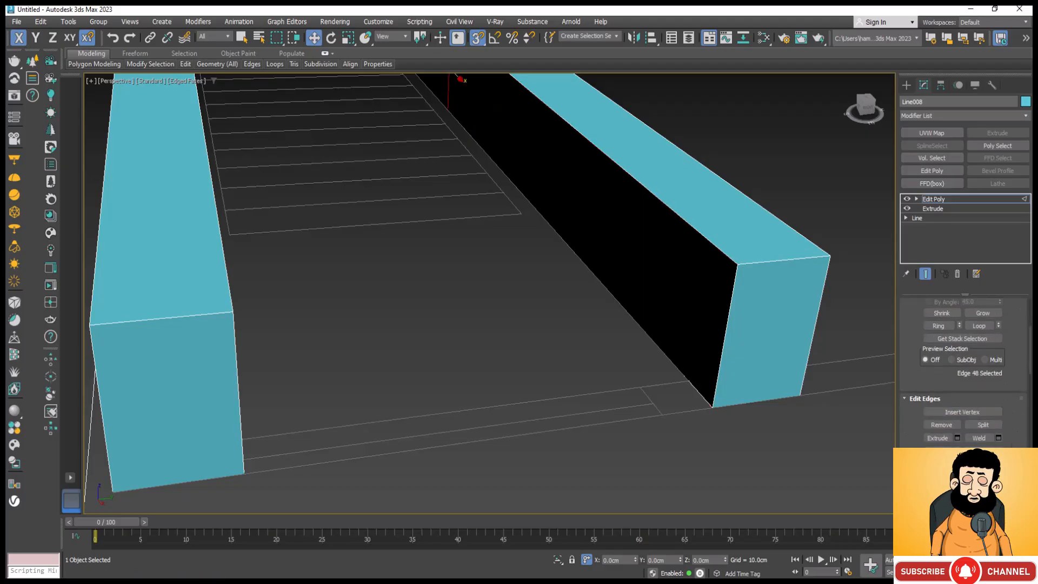
Move the new vertical edge along X to the plan's wall line near the middle beam's end.
{"action": "scroll", "coordinate": [517, 422], "scroll_direction": "down", "scroll_amount": 6}
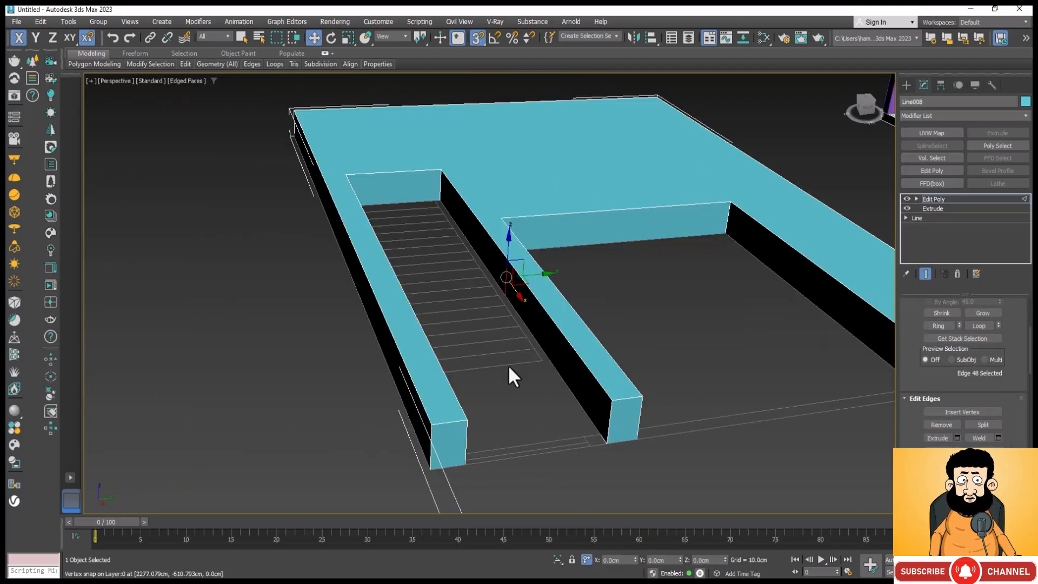
{"action": "left_click_drag", "start_coordinate": [519, 294], "coordinate": [595, 455]}
{"action": "scroll", "coordinate": [596, 440], "scroll_direction": "up", "scroll_amount": 4}
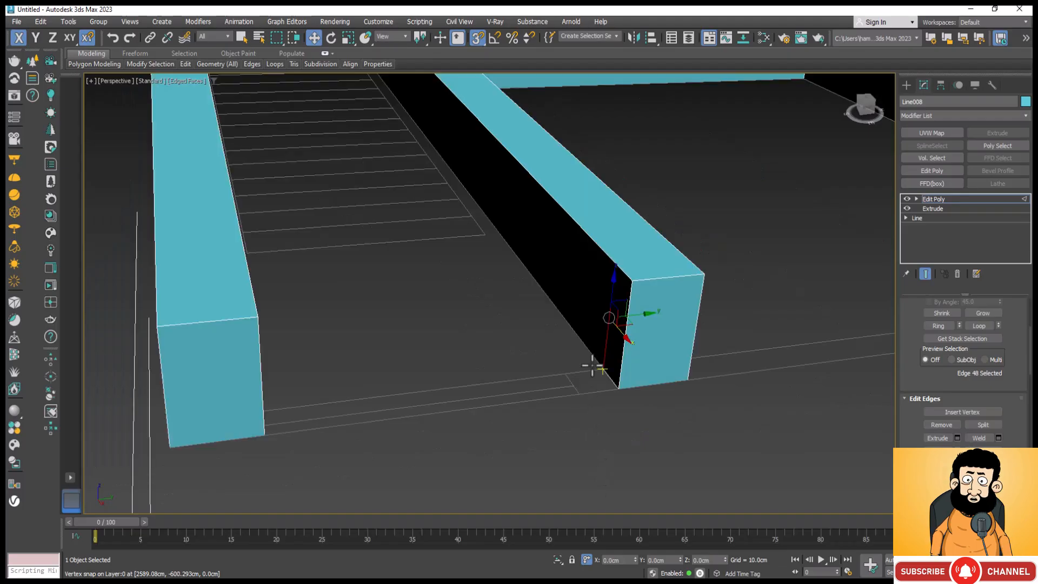
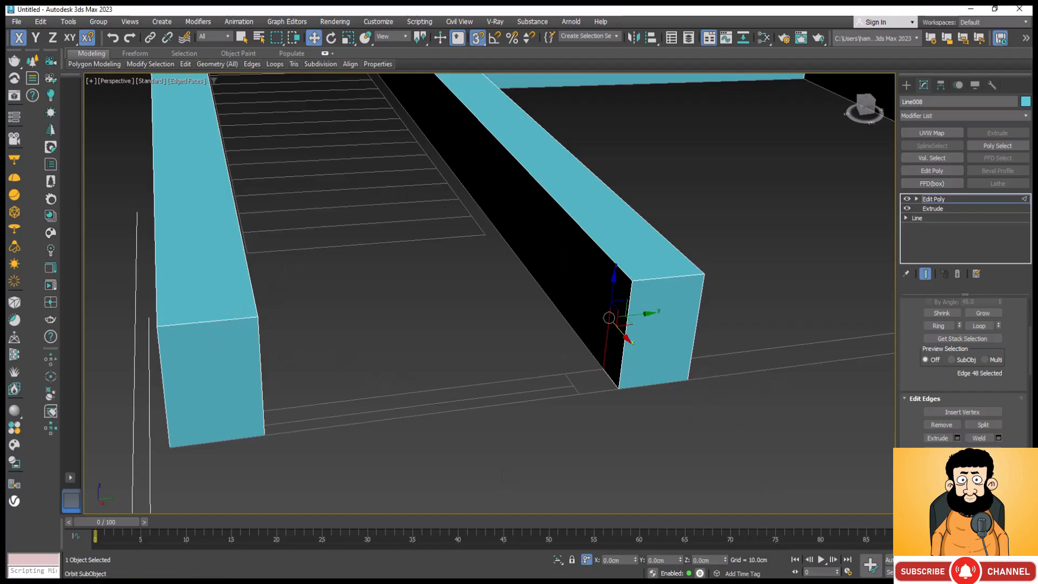
Select the top and bottom edges of the outer beam's stair-side face and connect them with one vertical edge.
{"action": "middle_click_drag", "start_coordinate": [609, 317], "coordinate": [469, 368], "text": "alt"}
{"action": "middle_click_drag", "start_coordinate": [326, 212], "coordinate": [326, 195], "text": "alt"}
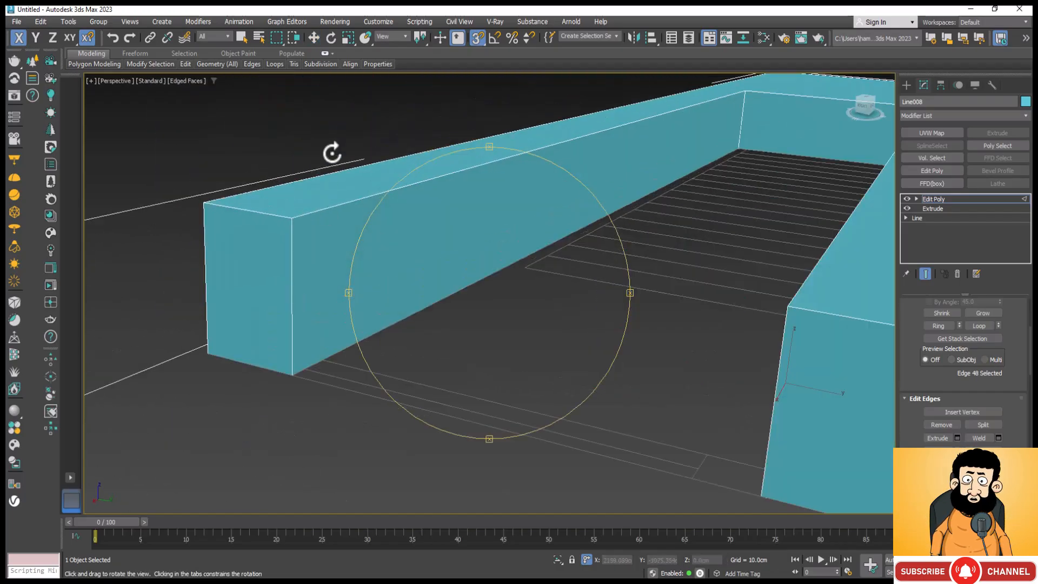
{"action": "scroll", "coordinate": [994, 381], "scroll_direction": "up", "scroll_amount": 4}
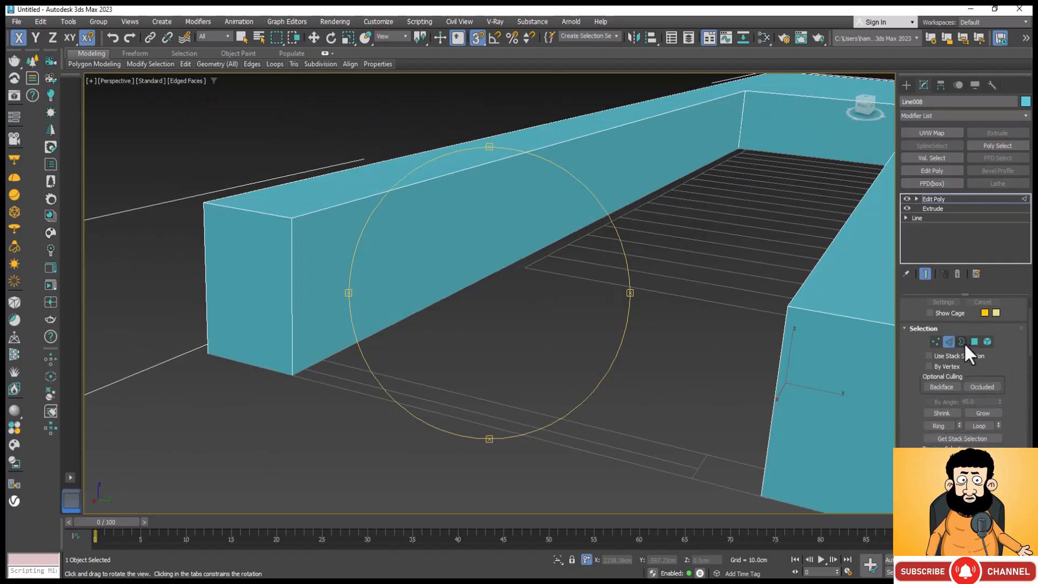
{"action": "key", "text": "w"}
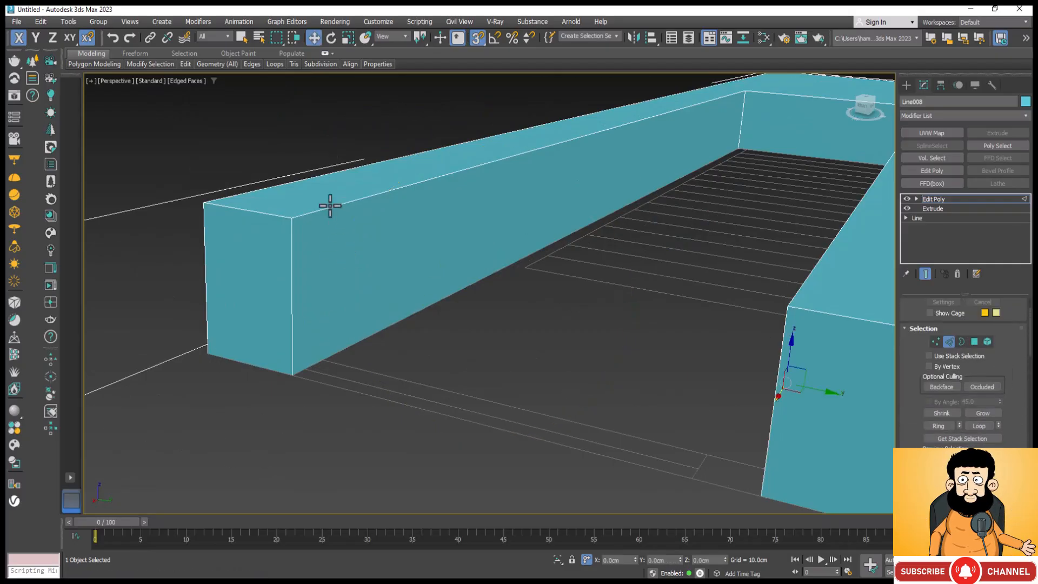
{"action": "left_click", "coordinate": [336, 206]}
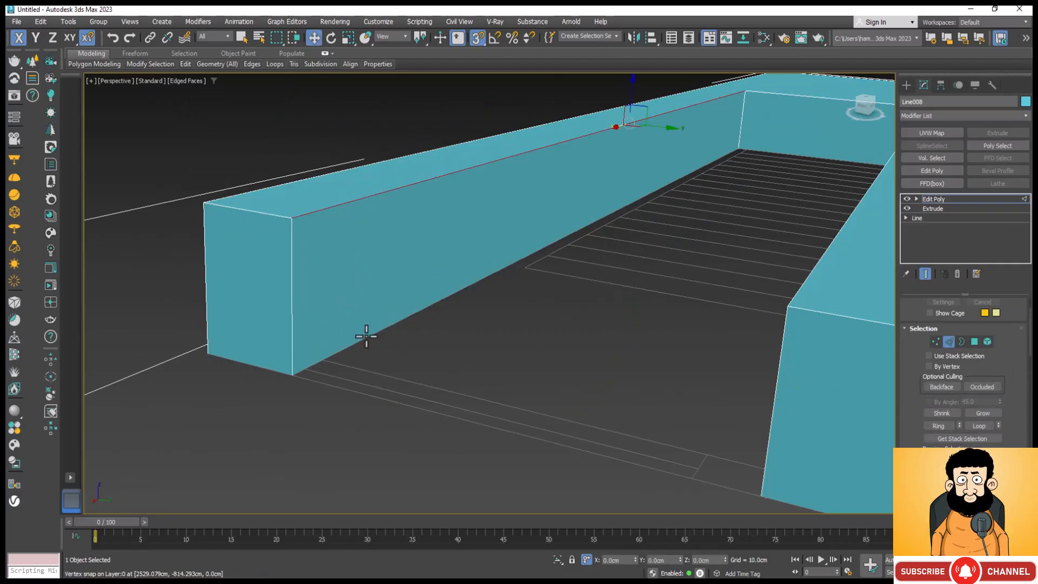
{"action": "key", "text": "alt+r"}
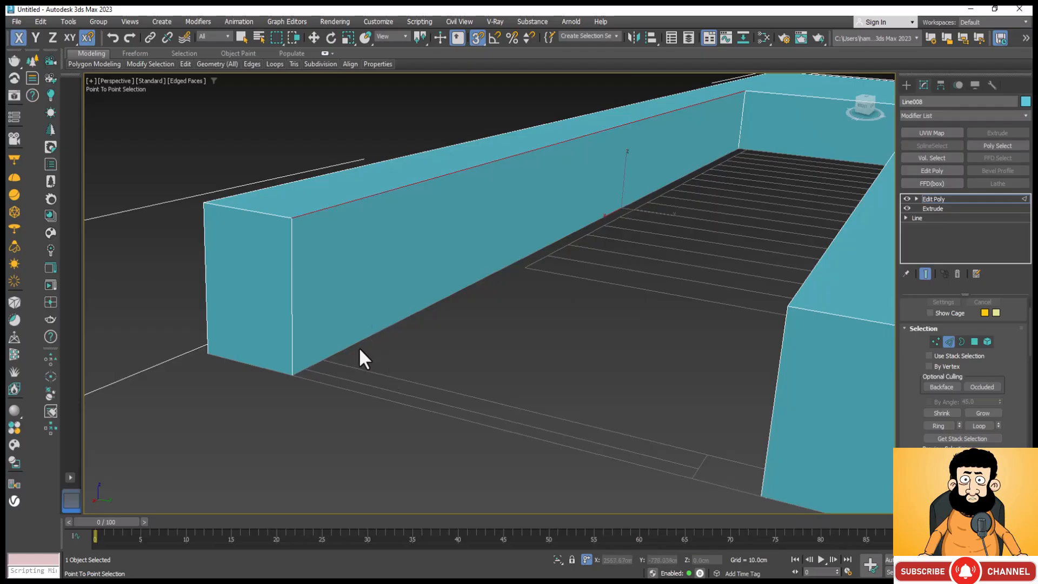
{"action": "key", "text": "w"}
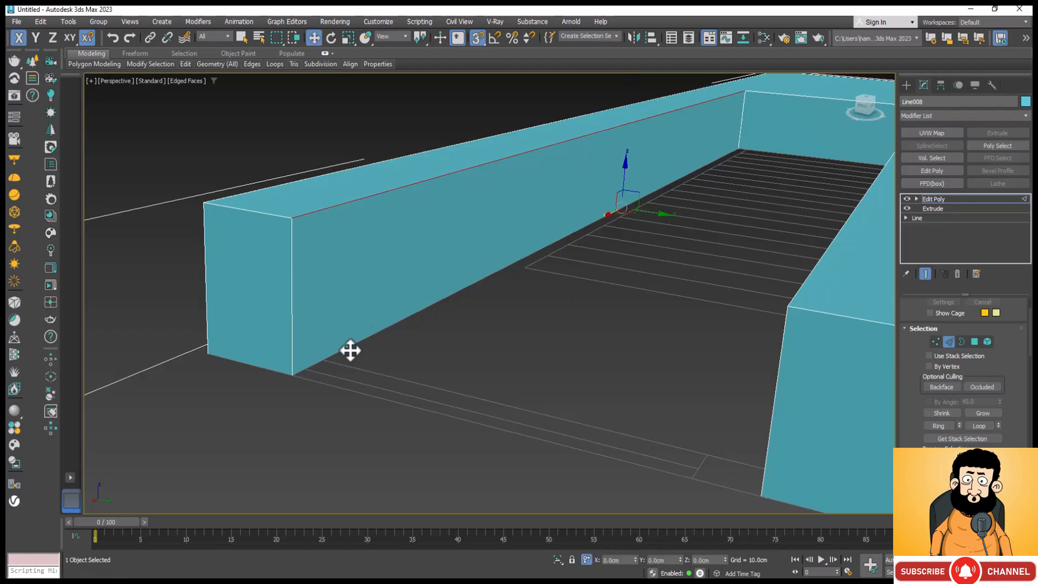
{"action": "scroll", "coordinate": [365, 338], "scroll_direction": "up", "scroll_amount": 6}
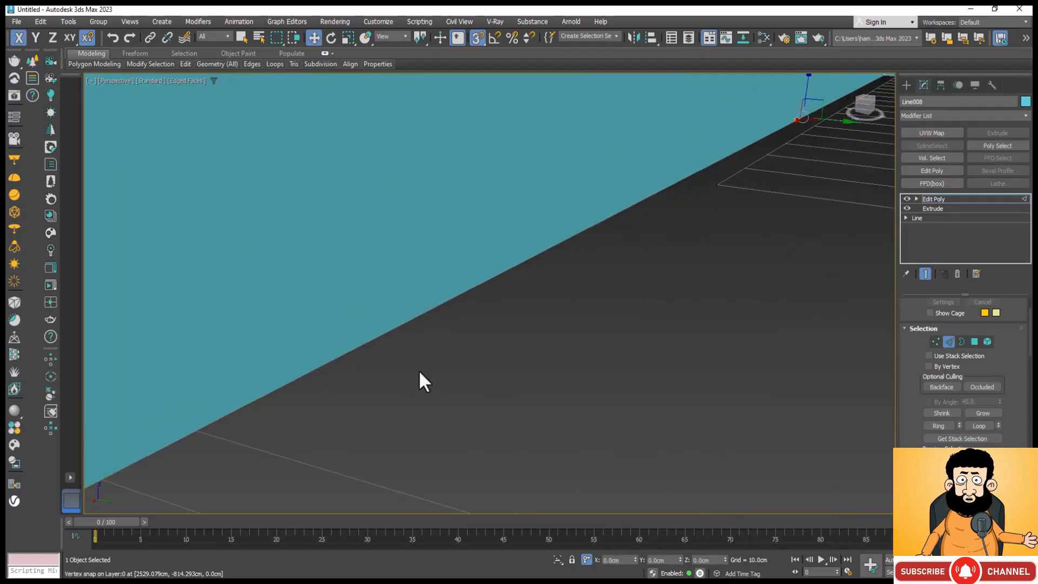
{"action": "scroll", "coordinate": [381, 341], "scroll_direction": "down", "scroll_amount": 6}
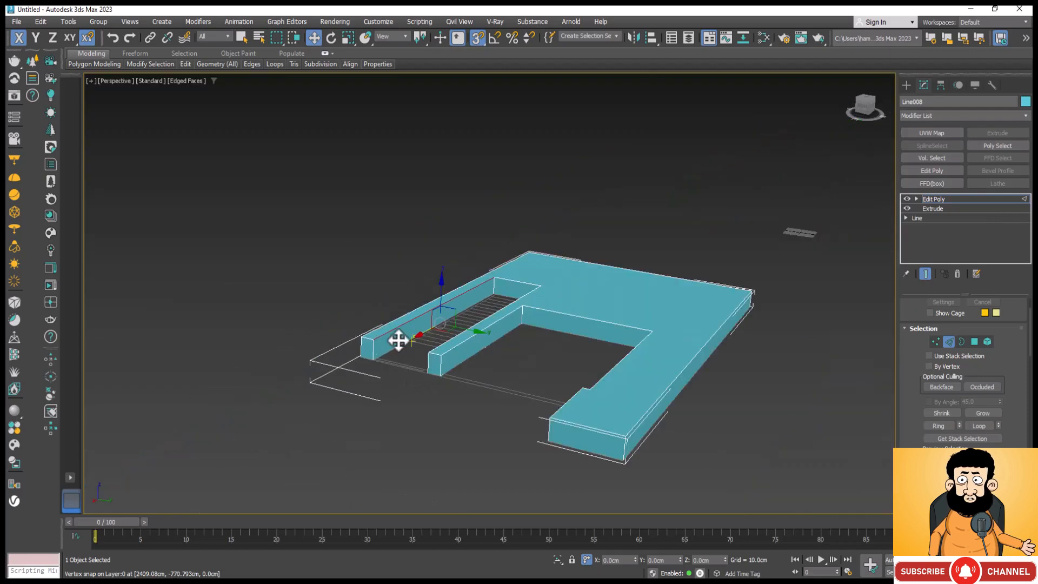
{"action": "scroll", "coordinate": [379, 368], "scroll_direction": "up", "scroll_amount": 3}
{"action": "scroll", "coordinate": [366, 387], "scroll_direction": "up", "scroll_amount": 5}
{"action": "scroll", "coordinate": [371, 378], "scroll_direction": "down", "scroll_amount": 5}
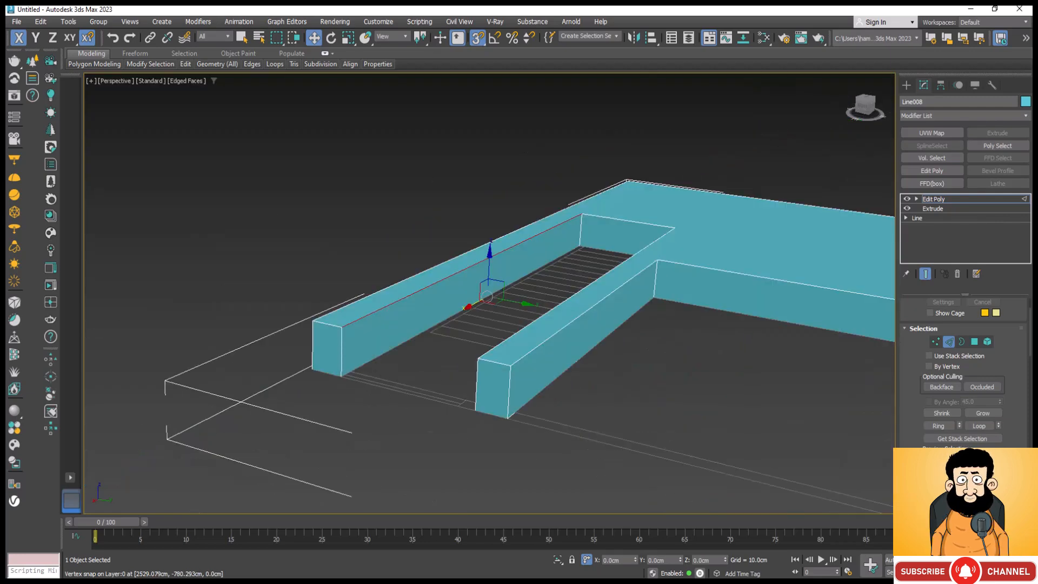
{"action": "scroll", "coordinate": [998, 433], "scroll_direction": "down", "scroll_amount": 3}
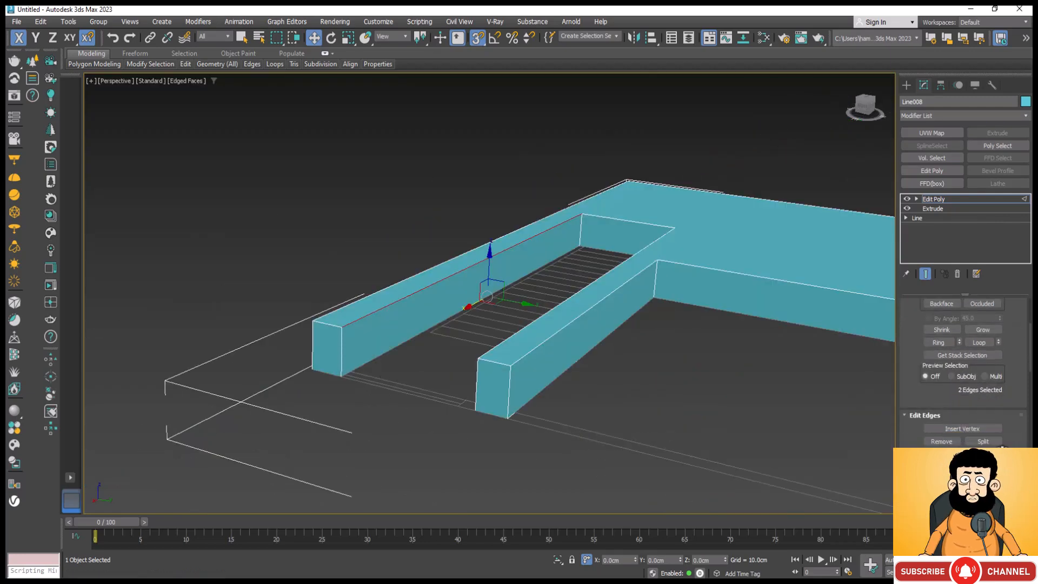
{"action": "left_click", "coordinate": [978, 480]}
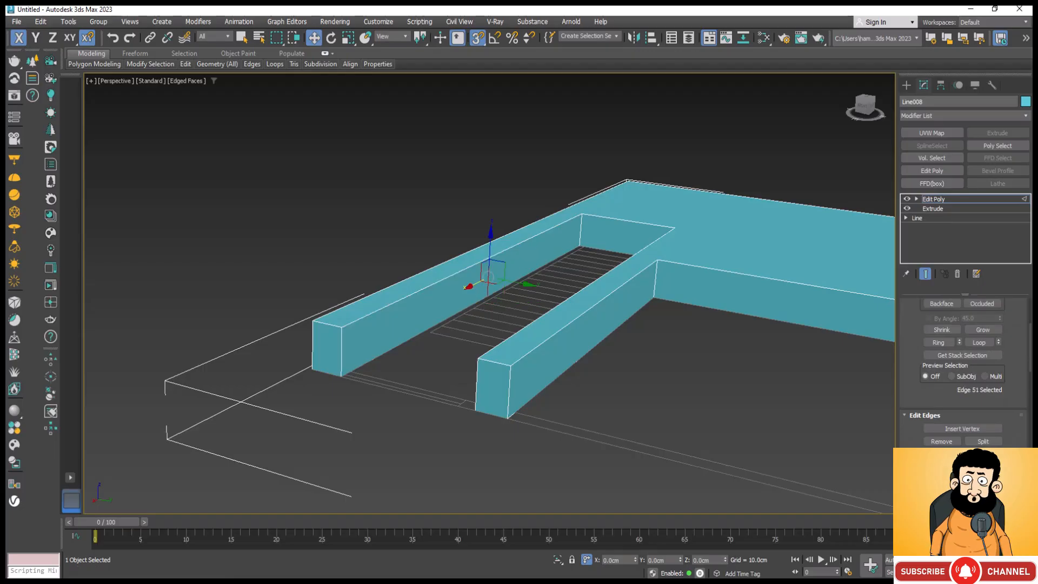
Move the outer beam's new vertical edge along X to snap in line with the middle beam's added edge.
{"action": "left_click_drag", "start_coordinate": [480, 283], "coordinate": [355, 363]}
{"action": "scroll", "coordinate": [354, 370], "scroll_direction": "up", "scroll_amount": 6}
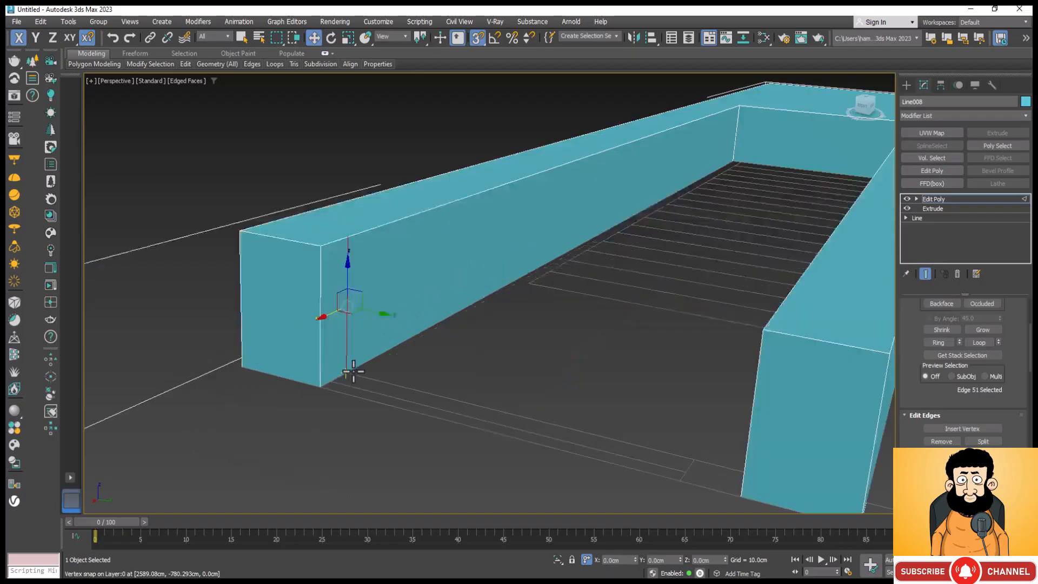
{"action": "scroll", "coordinate": [354, 371], "scroll_direction": "down", "scroll_amount": 6}
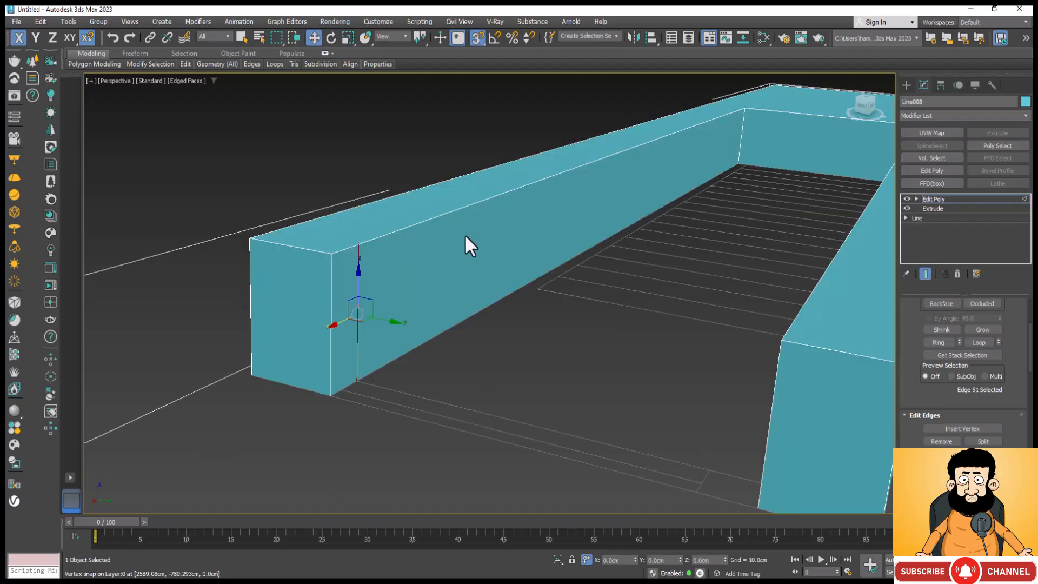
Select the narrow end polygons on the facing sides of the outer and middle beams and bridge them to close the stairwell.
{"action": "scroll", "coordinate": [566, 269], "scroll_direction": "down", "scroll_amount": 3}
{"action": "scroll", "coordinate": [999, 346], "scroll_direction": "up", "scroll_amount": 5}
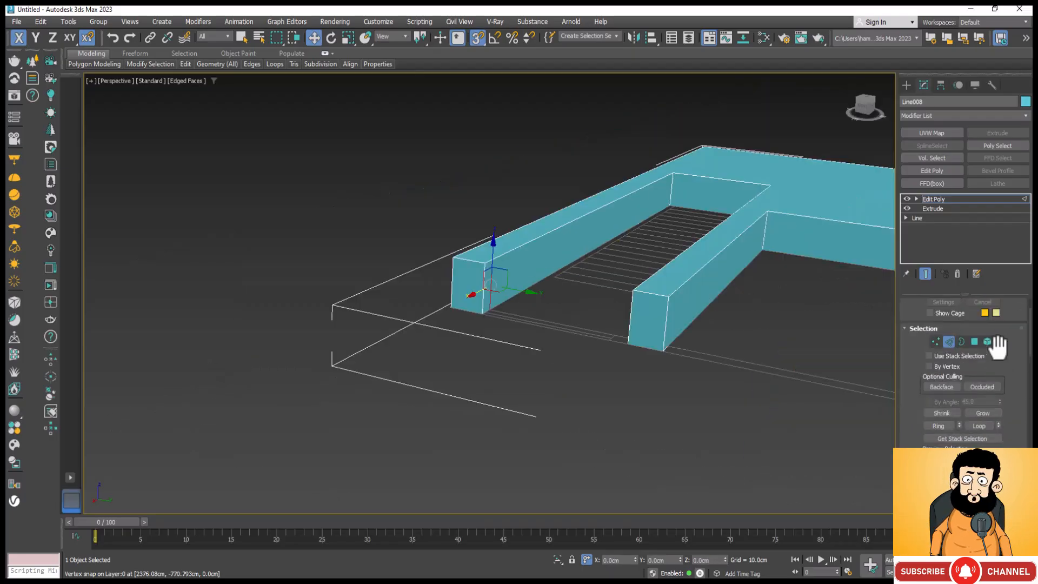
{"action": "left_click", "coordinate": [976, 390]}
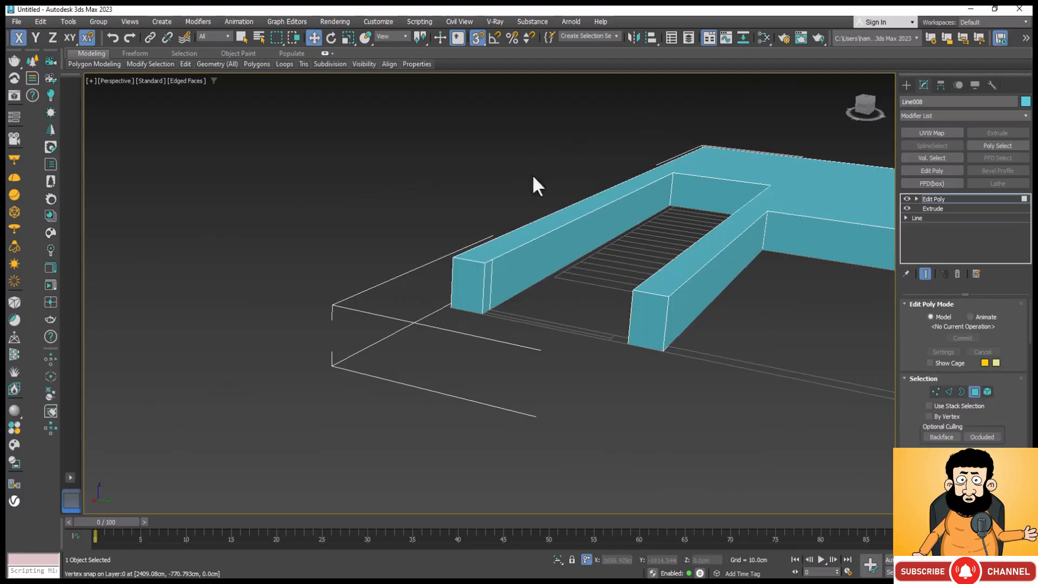
{"action": "left_click", "coordinate": [494, 289]}
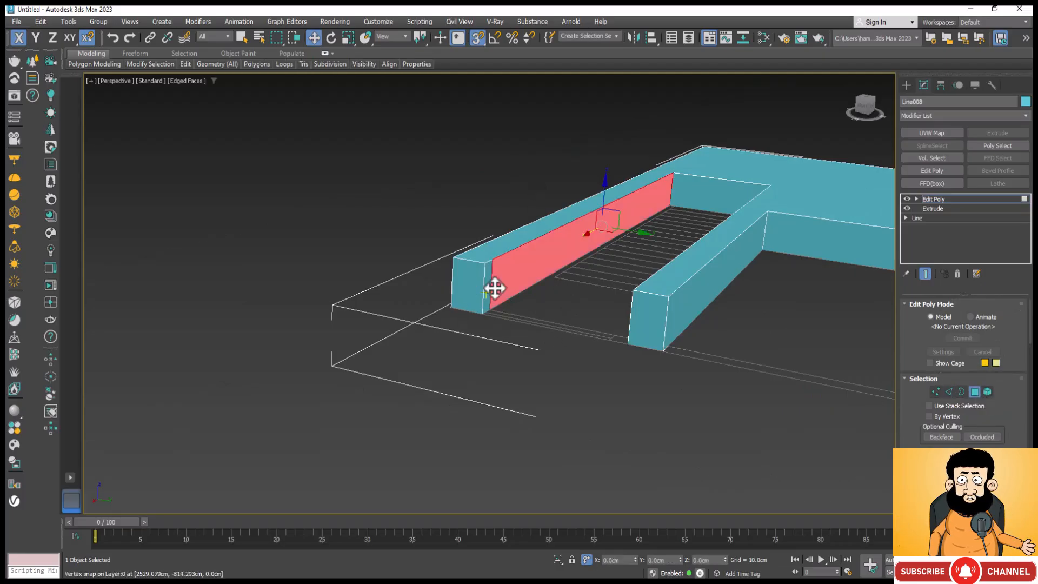
{"action": "left_click", "coordinate": [488, 291]}
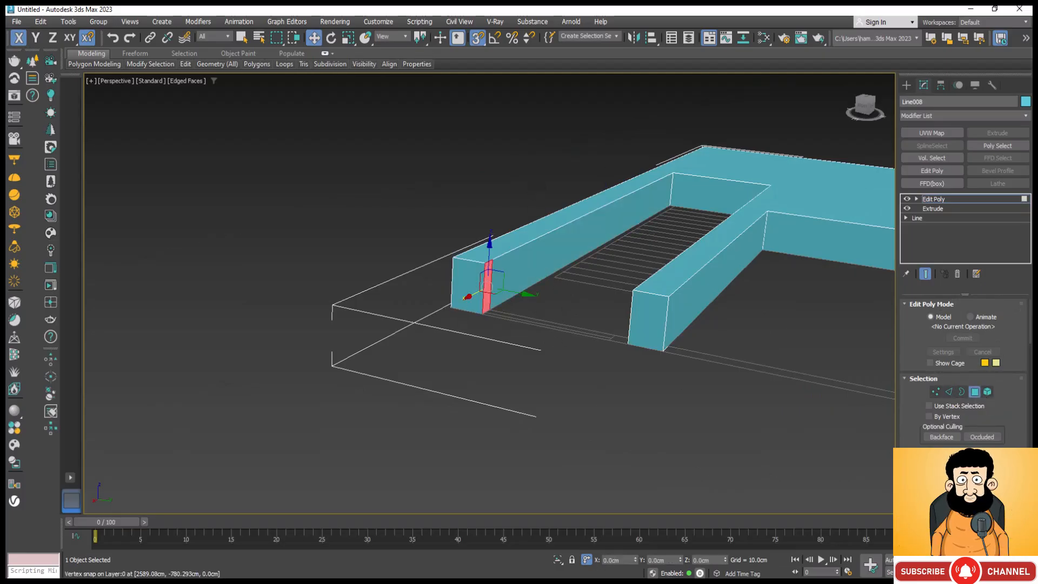
{"action": "left_click", "coordinate": [1011, 572]}
{"action": "left_click_drag", "start_coordinate": [573, 345], "coordinate": [636, 349]}
{"action": "left_click_drag", "start_coordinate": [682, 273], "coordinate": [638, 262]}
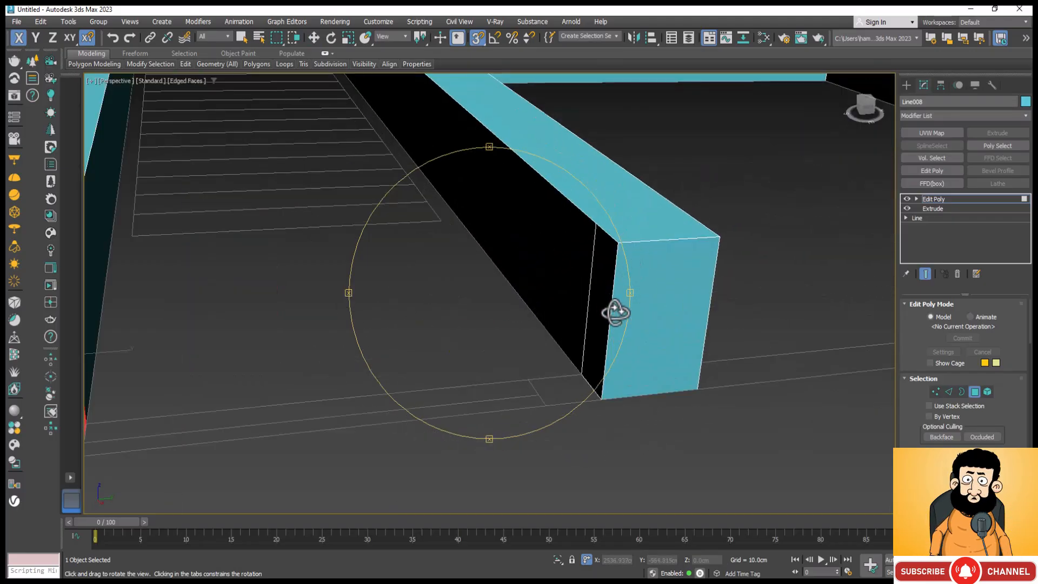
{"action": "key", "text": "w"}
{"action": "left_click", "coordinate": [605, 297]}
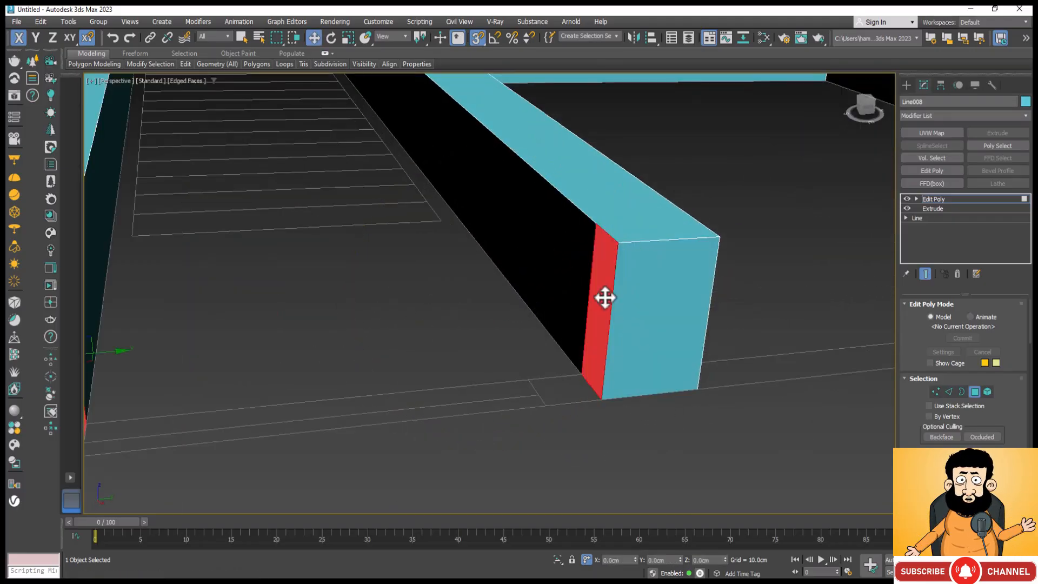
{"action": "scroll", "coordinate": [567, 283], "scroll_direction": "down", "scroll_amount": 3}
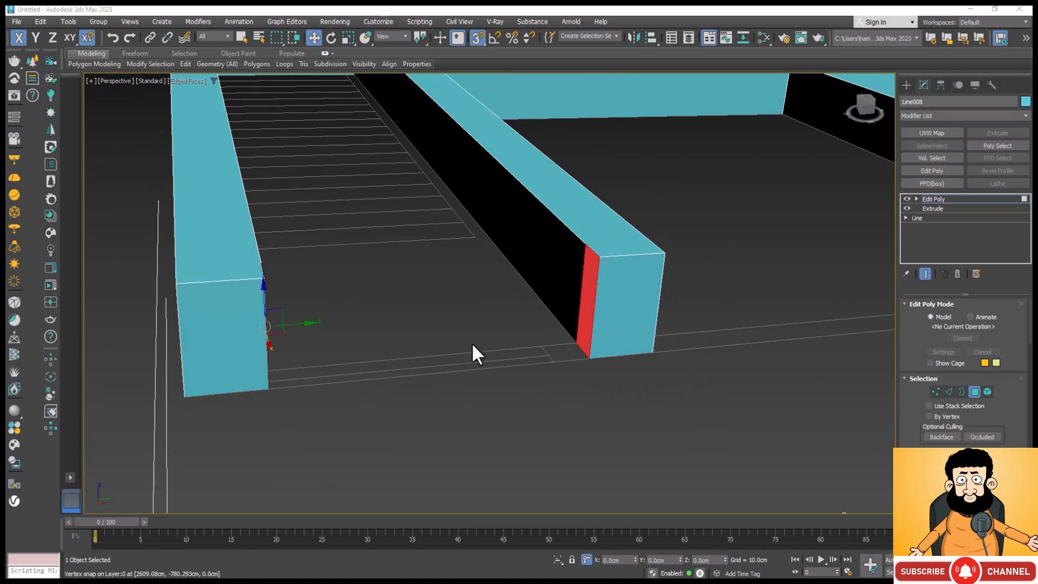
{"action": "scroll", "coordinate": [1002, 412], "scroll_direction": "down", "scroll_amount": 2}
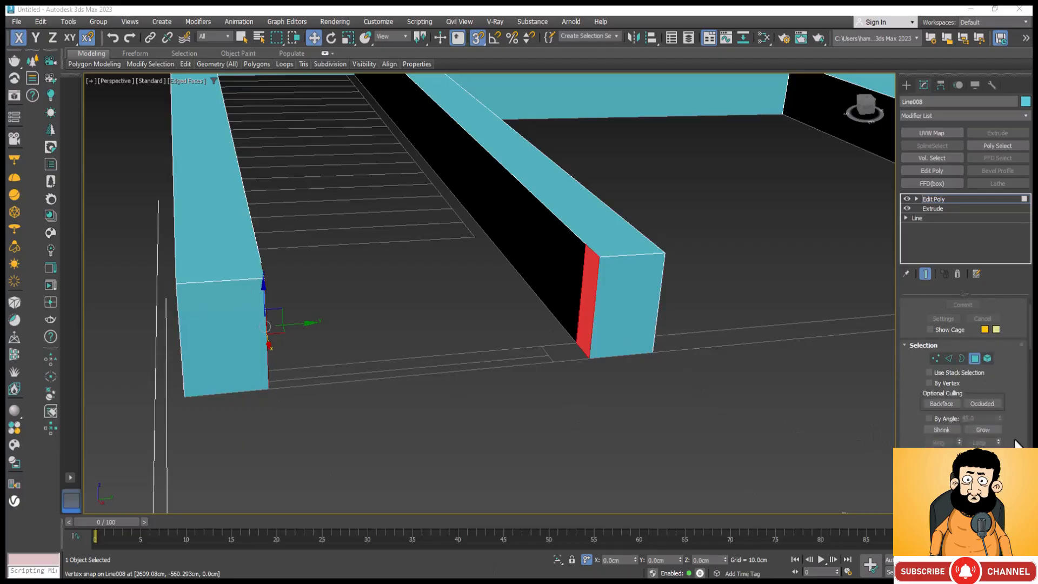
{"action": "scroll", "coordinate": [1002, 412], "scroll_direction": "down", "scroll_amount": 5}
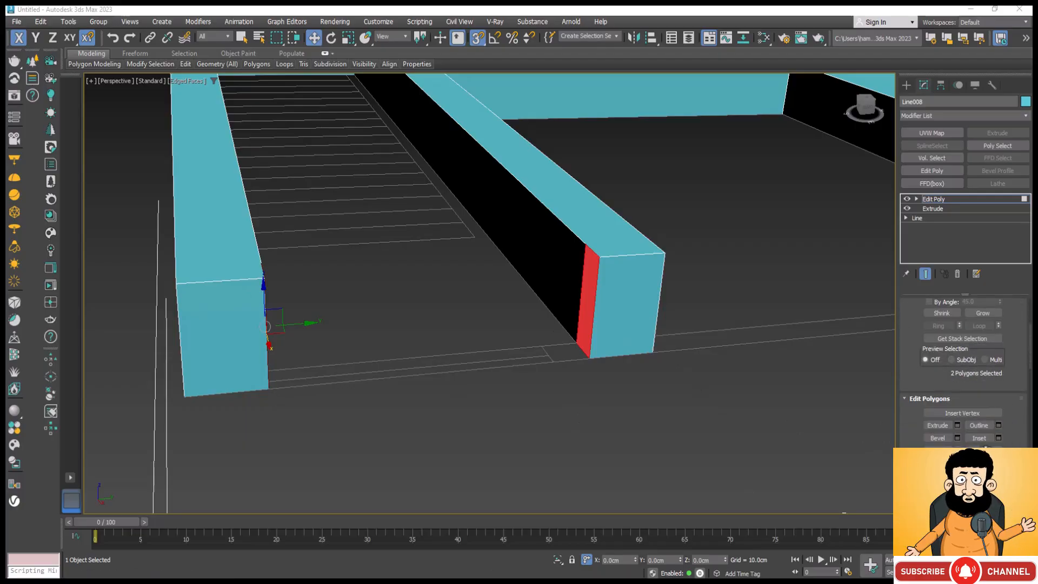
{"action": "left_click", "coordinate": [362, 354], "text": "ctrl"}
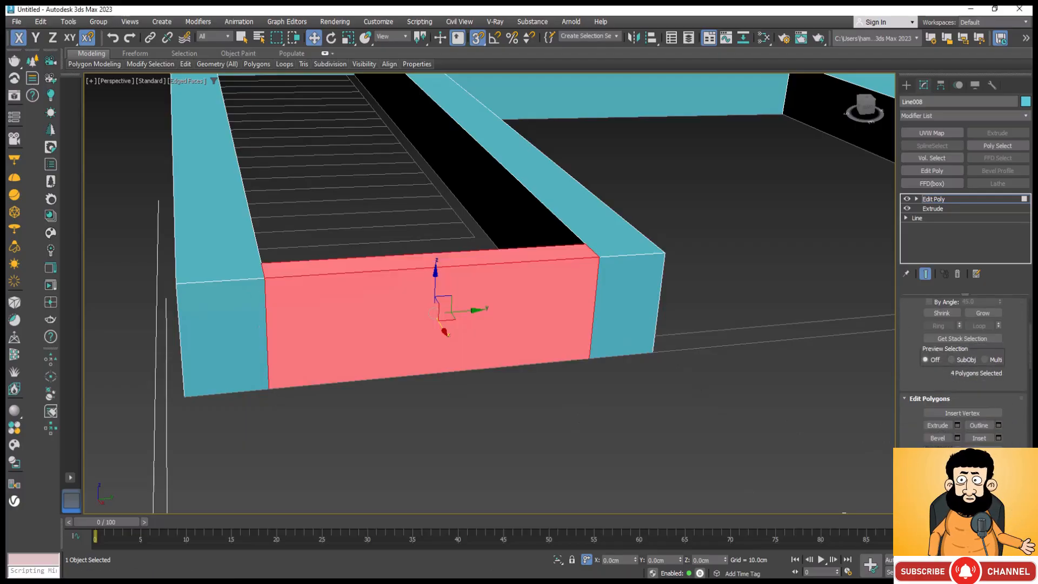
Connect the top and bottom edges of the middle beam's opening-side face with one vertical edge and move it along X to the plan's wall line.
{"action": "scroll", "coordinate": [362, 355], "scroll_direction": "down", "scroll_amount": 5}
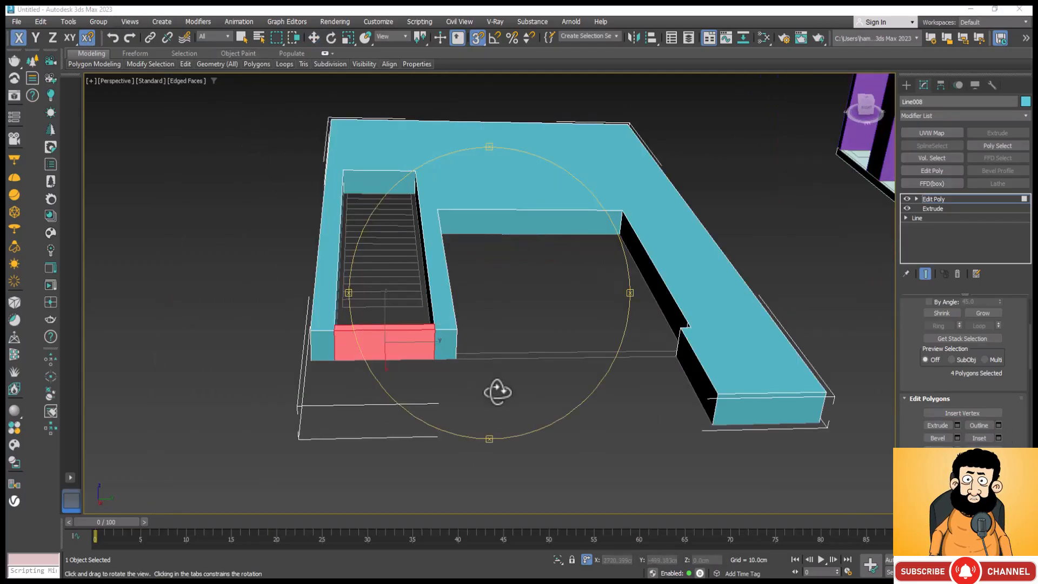
{"action": "left_click_drag", "start_coordinate": [498, 391], "coordinate": [582, 407]}
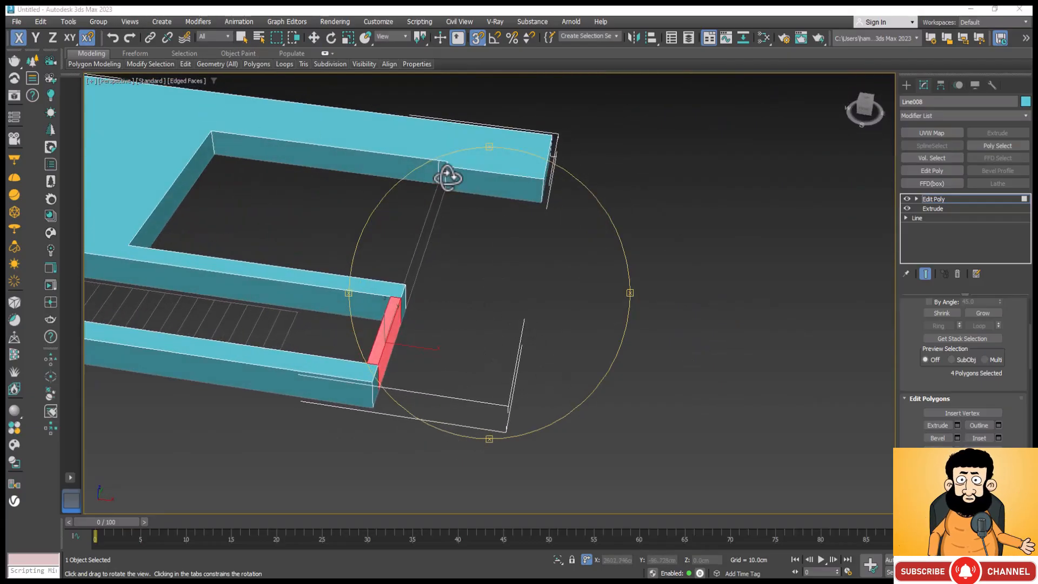
{"action": "scroll", "coordinate": [447, 174], "scroll_direction": "up", "scroll_amount": 5}
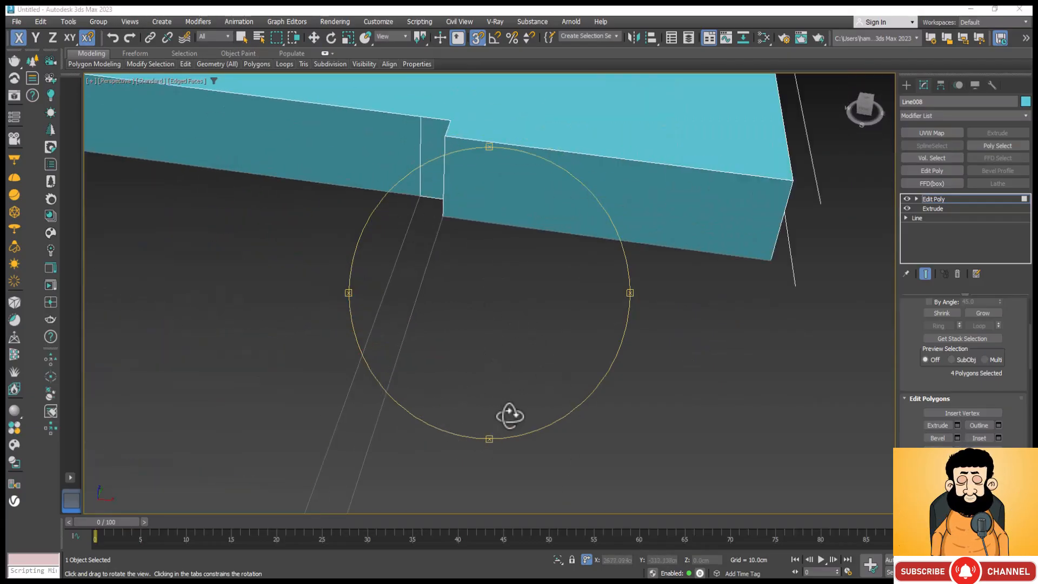
{"action": "mouse_move", "coordinate": [506, 420]}
{"action": "left_mouse_down"}
{"action": "mouse_move", "coordinate": [498, 436]}
{"action": "mouse_move", "coordinate": [525, 418]}
{"action": "left_mouse_up"}
{"action": "scroll", "coordinate": [525, 418], "scroll_direction": "down", "scroll_amount": 10}
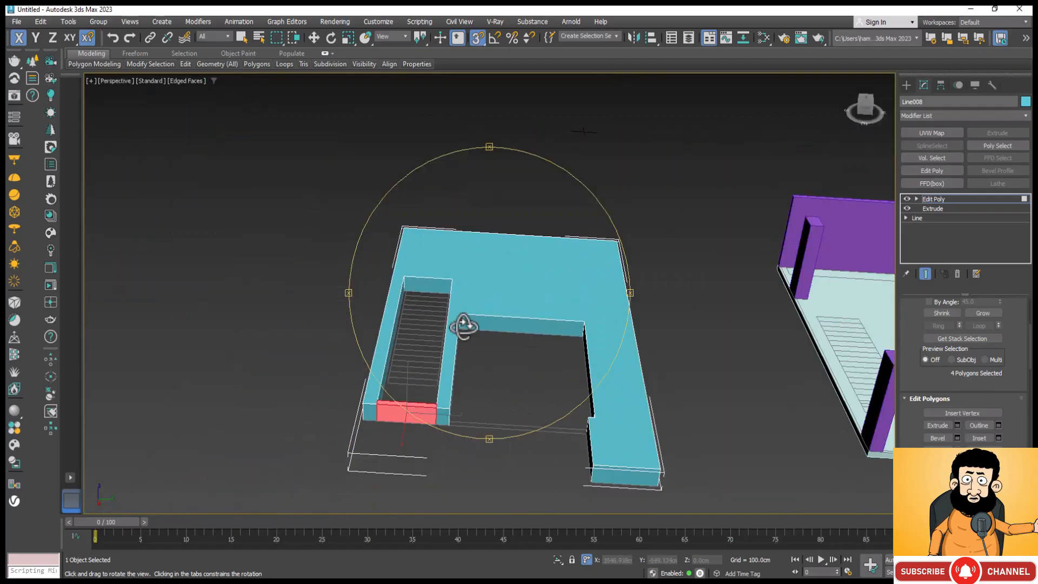
{"action": "mouse_move", "coordinate": [493, 405]}
{"action": "left_mouse_down"}
{"action": "mouse_move", "coordinate": [469, 398]}
{"action": "mouse_move", "coordinate": [480, 412]}
{"action": "left_mouse_up"}
{"action": "scroll", "coordinate": [917, 359], "scroll_direction": "up", "scroll_amount": 5}
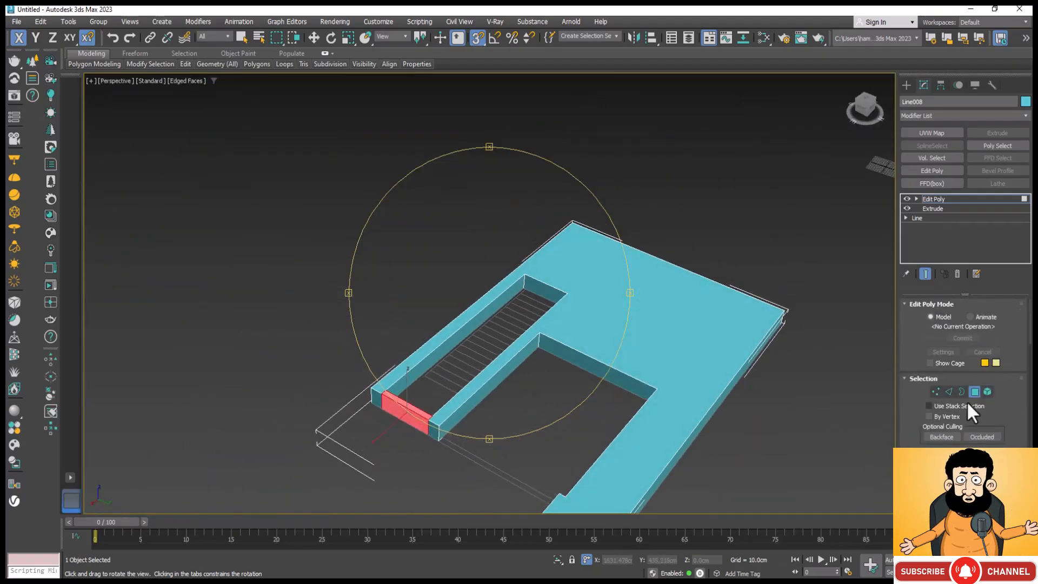
{"action": "left_click", "coordinate": [949, 392]}
{"action": "key", "text": "w"}
{"action": "scroll", "coordinate": [459, 431], "scroll_direction": "up", "scroll_amount": 5}
{"action": "scroll", "coordinate": [443, 418], "scroll_direction": "down", "scroll_amount": 3}
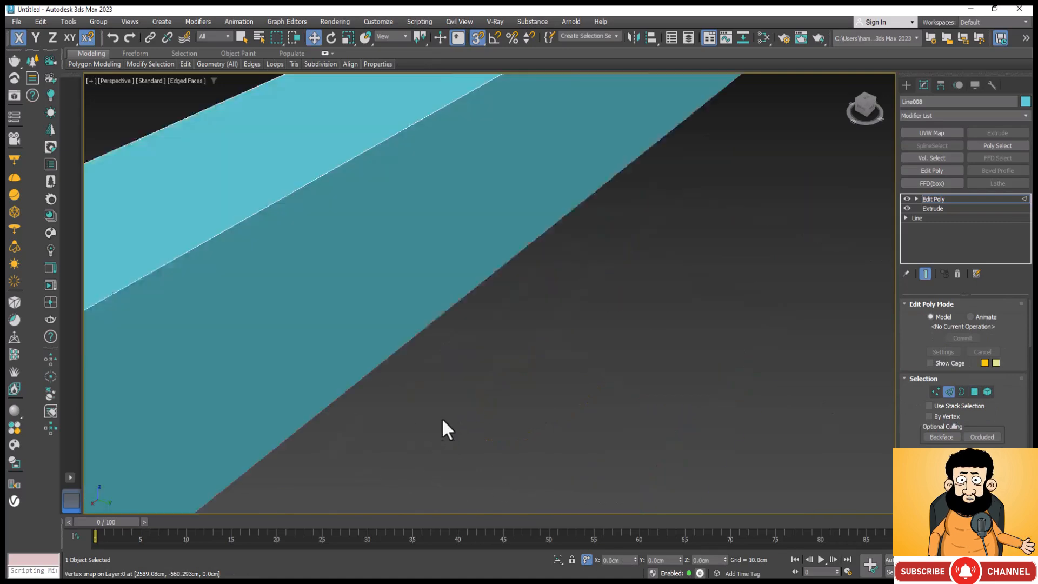
{"action": "left_click", "coordinate": [385, 378]}
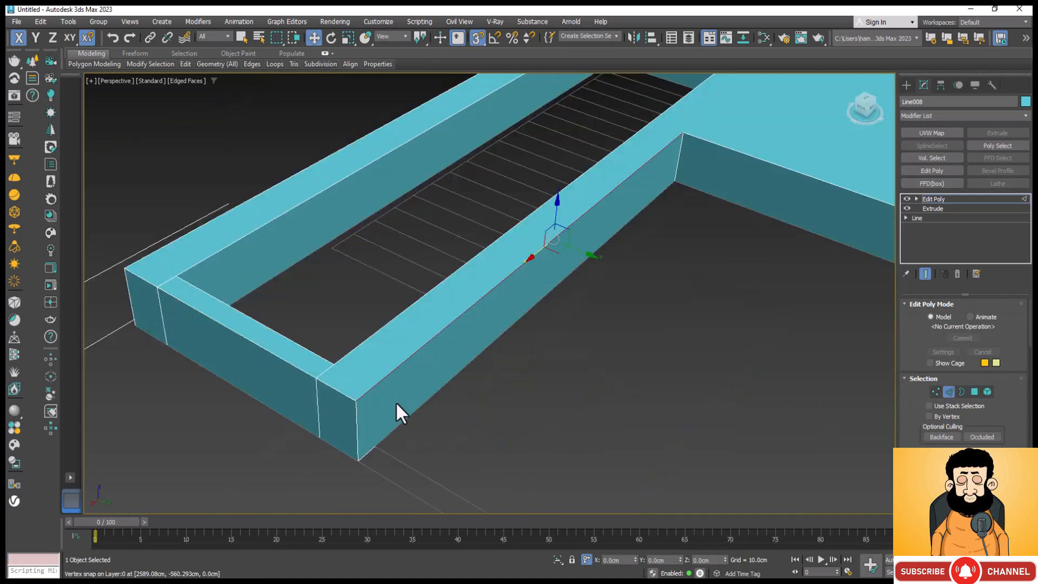
{"action": "left_click", "coordinate": [408, 415]}
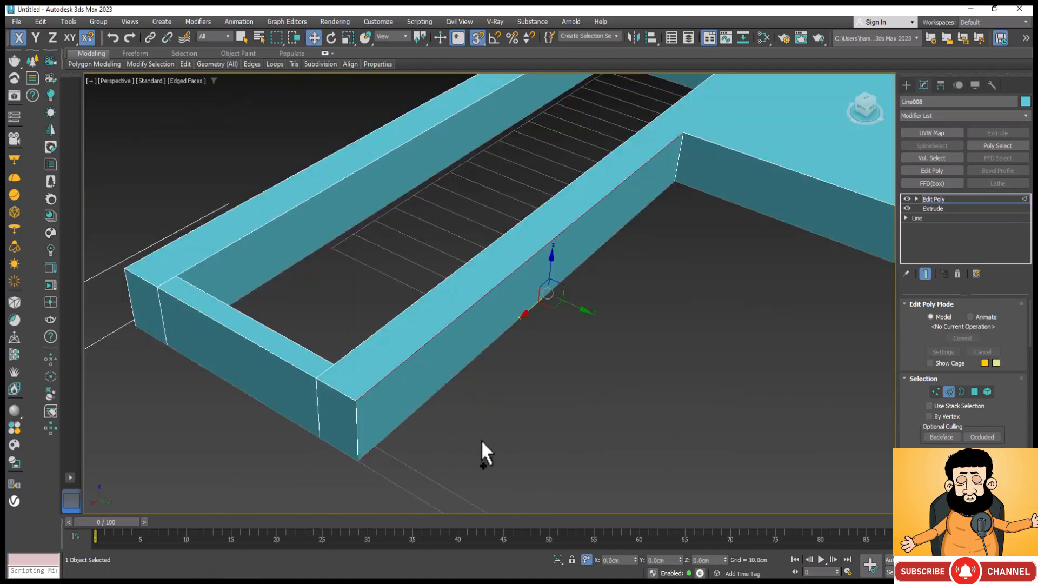
{"action": "scroll", "coordinate": [1004, 447], "scroll_direction": "down", "scroll_amount": 5}
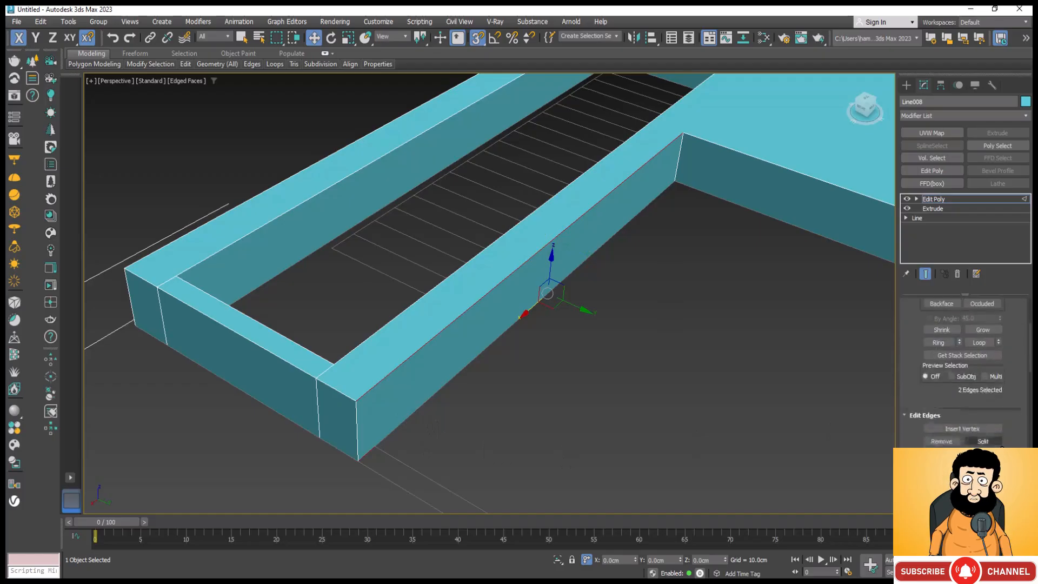
{"action": "left_click", "coordinate": [982, 430]}
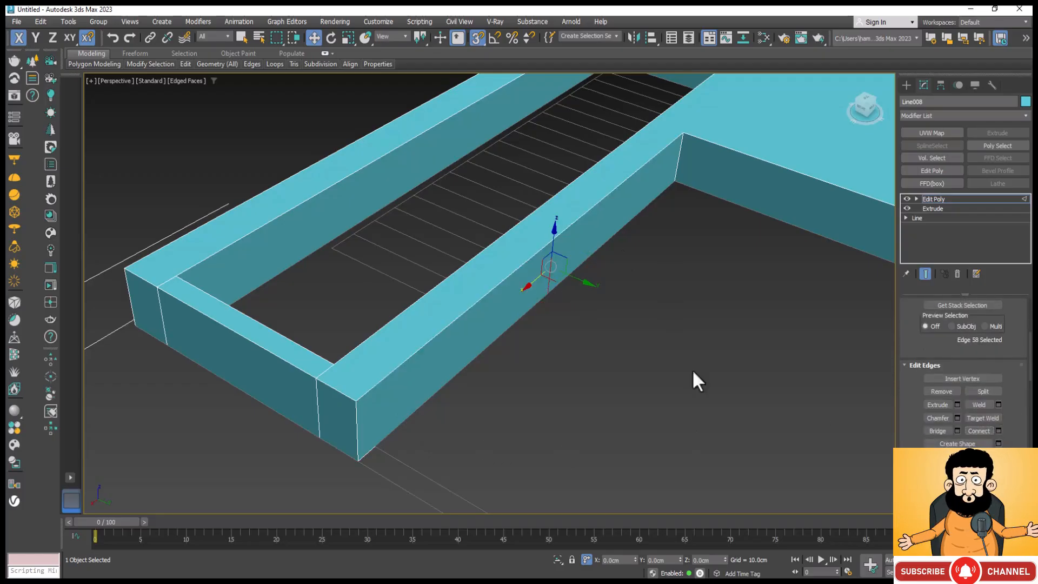
{"action": "left_click_drag", "start_coordinate": [544, 263], "coordinate": [374, 439]}
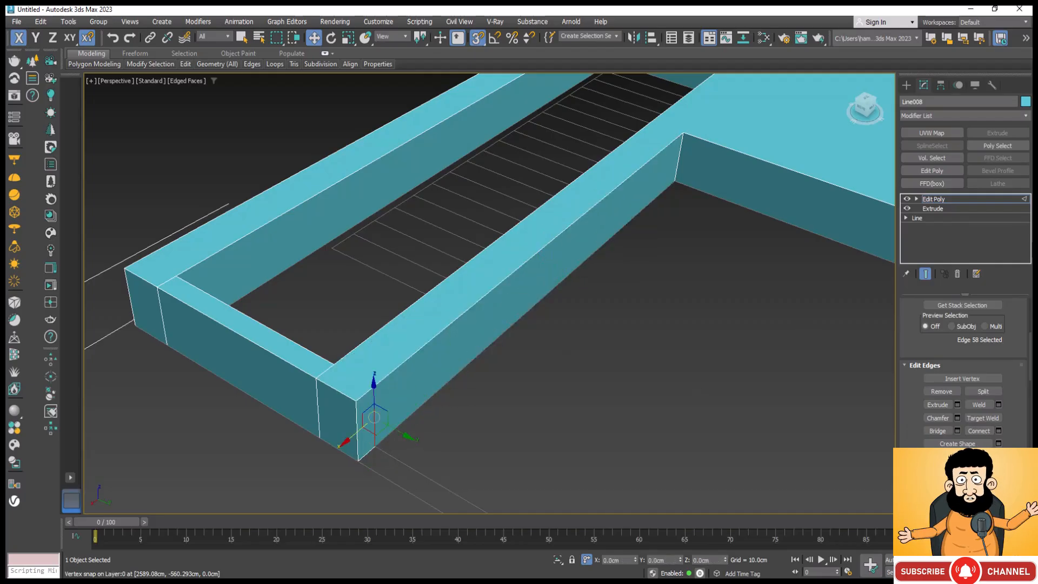
Select the middle beam's narrow opening-side end polygon and the matching polygon on the opposite slab arm and bridge them to close the opening.
{"action": "key", "text": "4"}
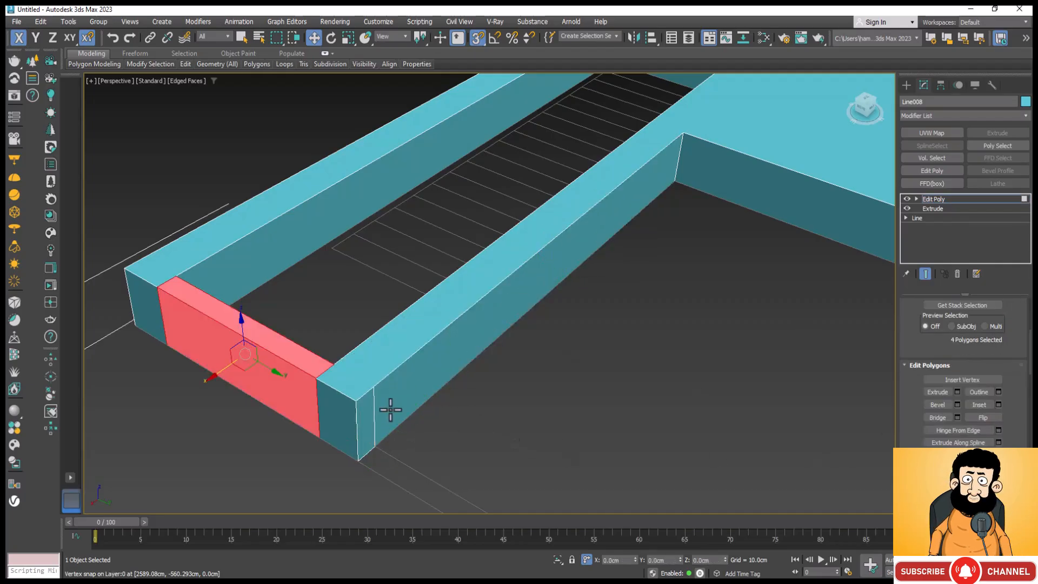
{"action": "scroll", "coordinate": [351, 418], "scroll_direction": "down", "scroll_amount": 6}
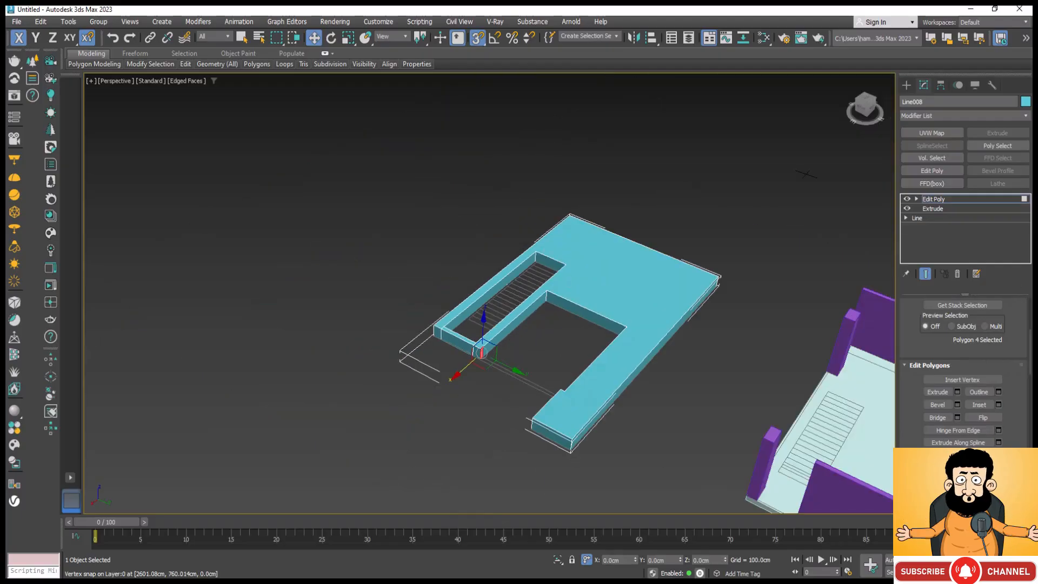
{"action": "left_click", "coordinate": [1010, 573]}
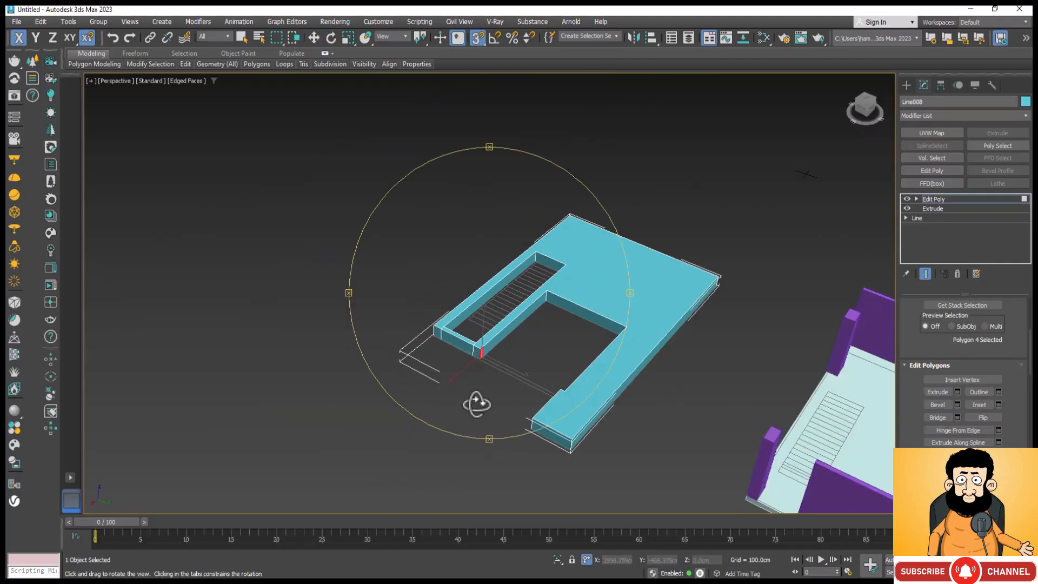
{"action": "left_click_drag", "start_coordinate": [476, 404], "coordinate": [563, 348]}
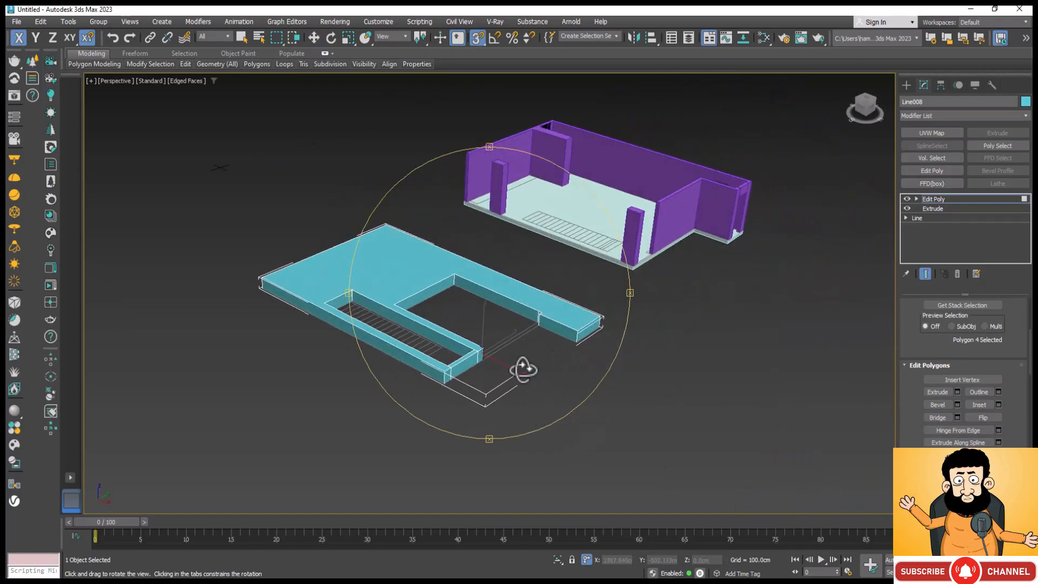
{"action": "key", "text": "z"}
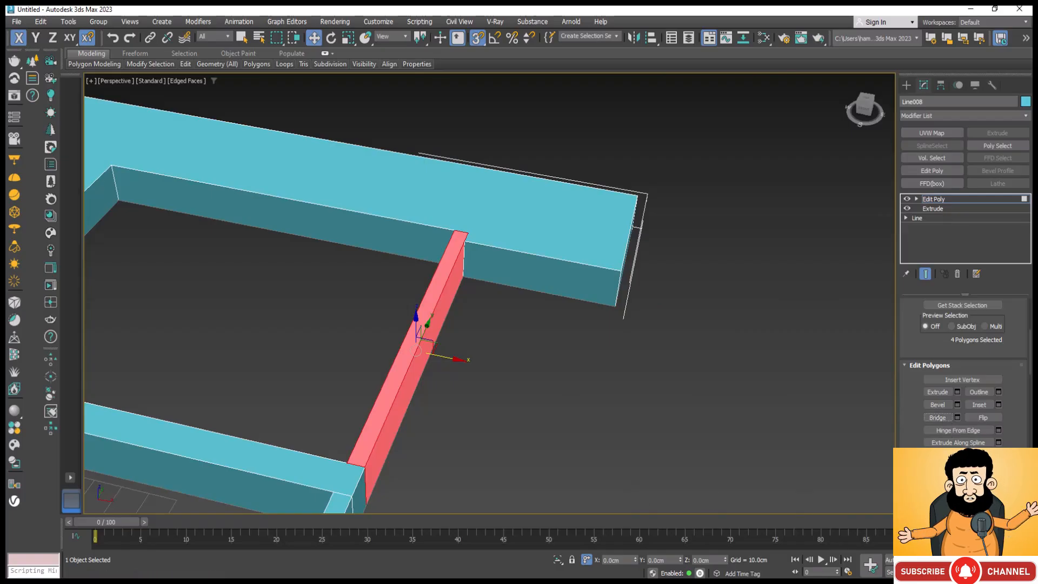
Inspect the closed slab from several angles, leave its polygon editing level and switch to the Front view.
{"action": "left_click", "coordinate": [1010, 572]}
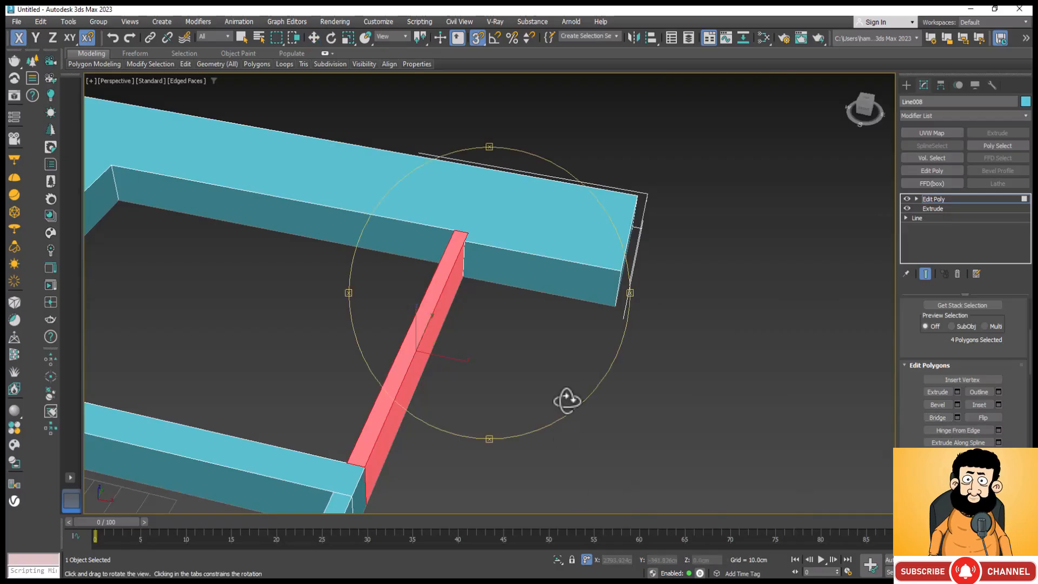
{"action": "mouse_move", "coordinate": [561, 398]}
{"action": "left_mouse_down"}
{"action": "mouse_move", "coordinate": [506, 410]}
{"action": "mouse_move", "coordinate": [473, 378]}
{"action": "mouse_move", "coordinate": [577, 389]}
{"action": "left_mouse_up"}
{"action": "scroll", "coordinate": [577, 338], "scroll_direction": "down", "scroll_amount": 8}
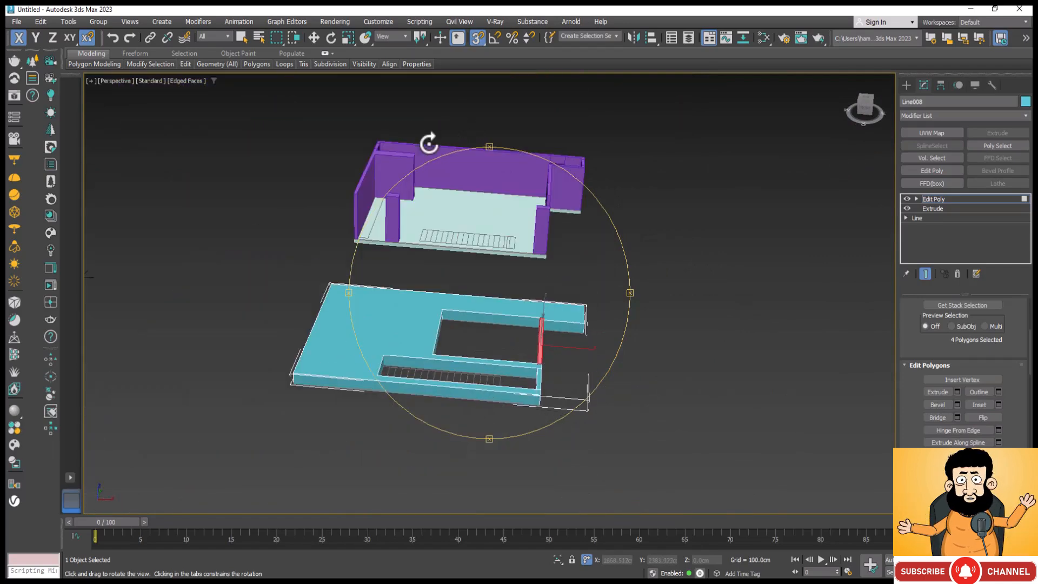
{"action": "left_click_drag", "start_coordinate": [509, 420], "coordinate": [454, 408]}
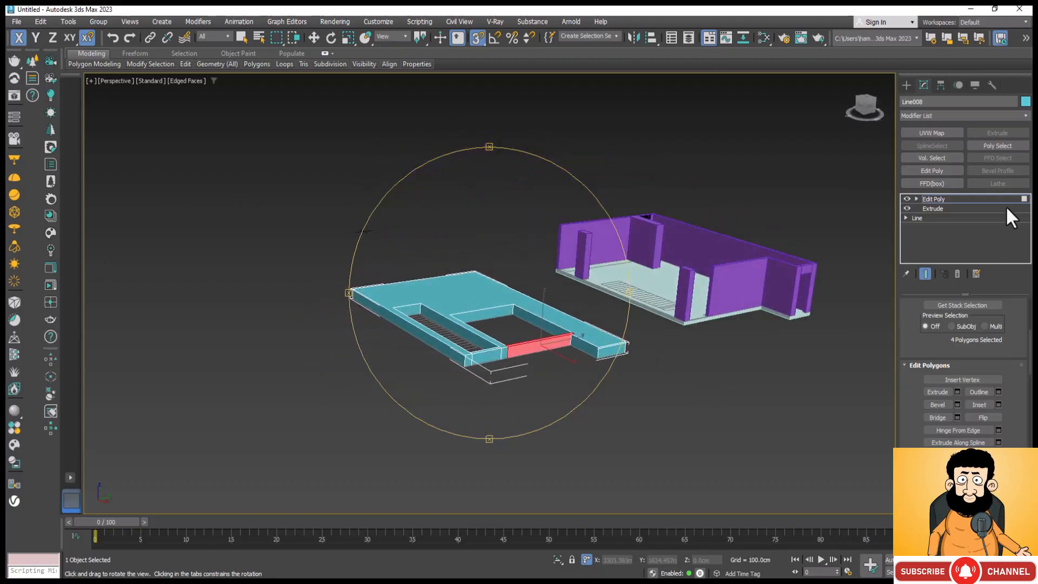
{"action": "left_click", "coordinate": [955, 200]}
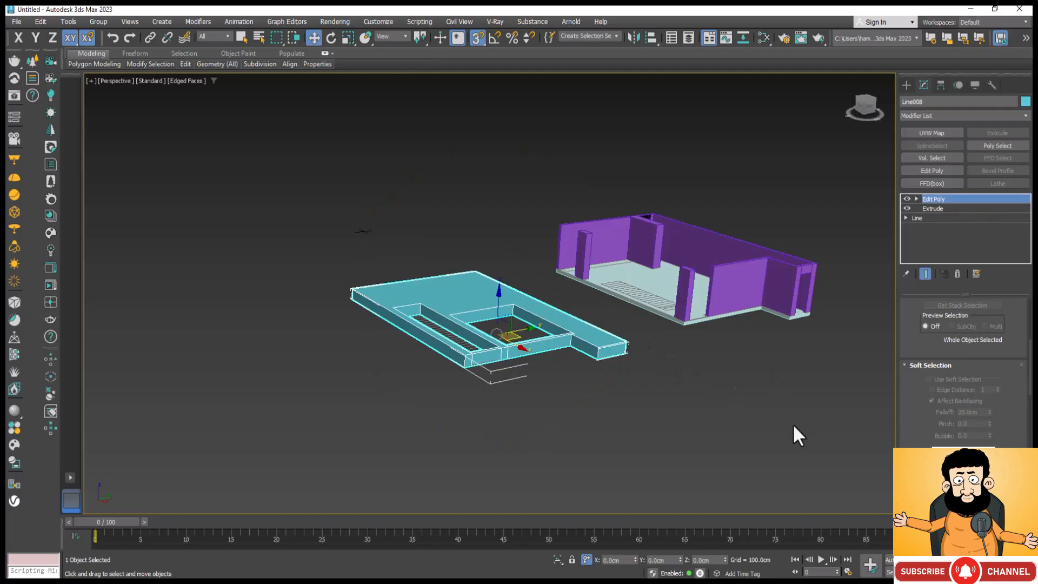
{"action": "key", "text": "f"}
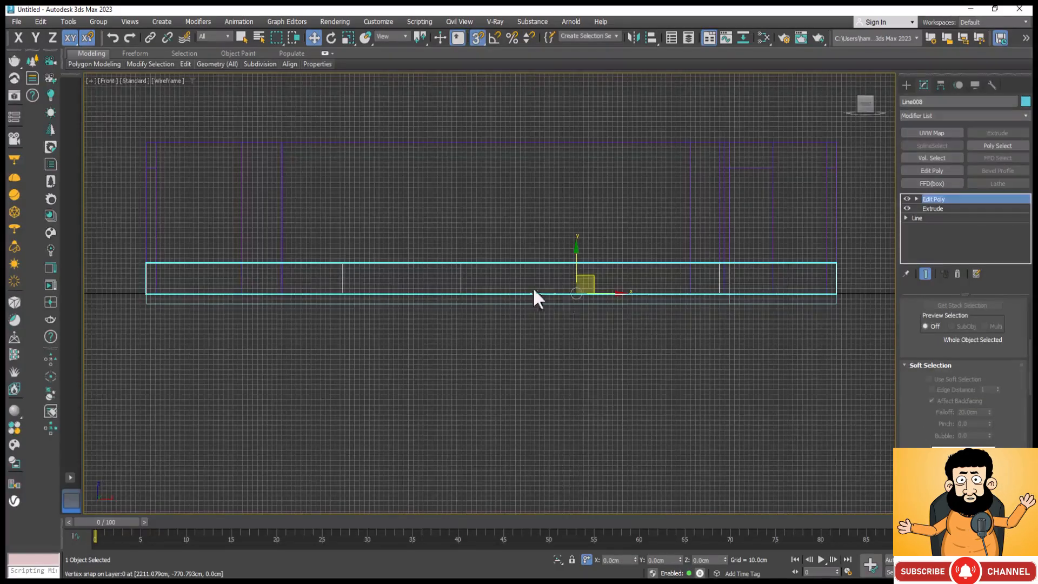
Hide the grid and raise the roof slab in the front view, snapping its underside to the tops of the walls.
{"action": "key", "text": "g"}
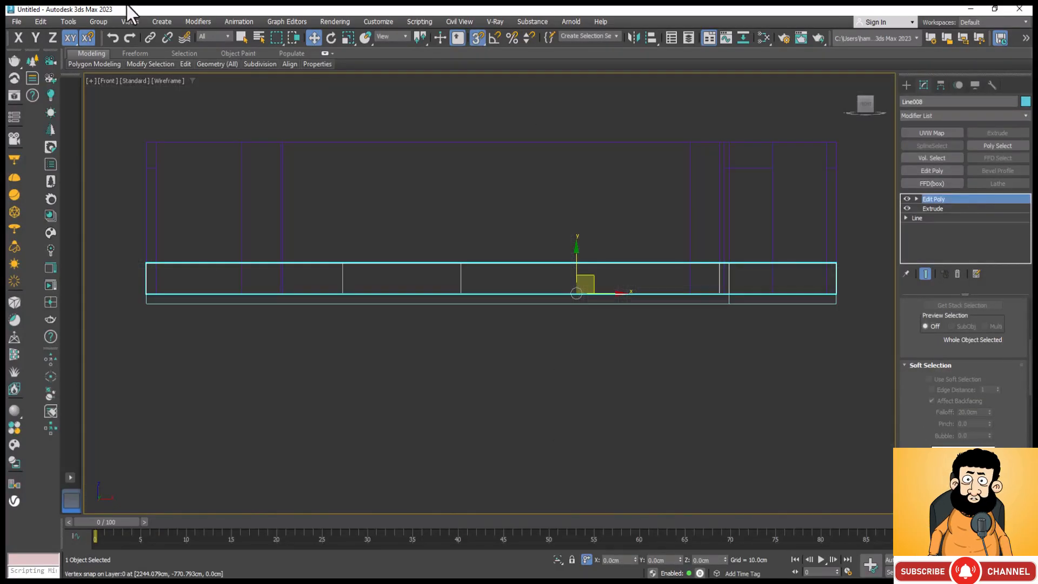
{"action": "left_click_drag", "start_coordinate": [577, 255], "coordinate": [538, 136]}
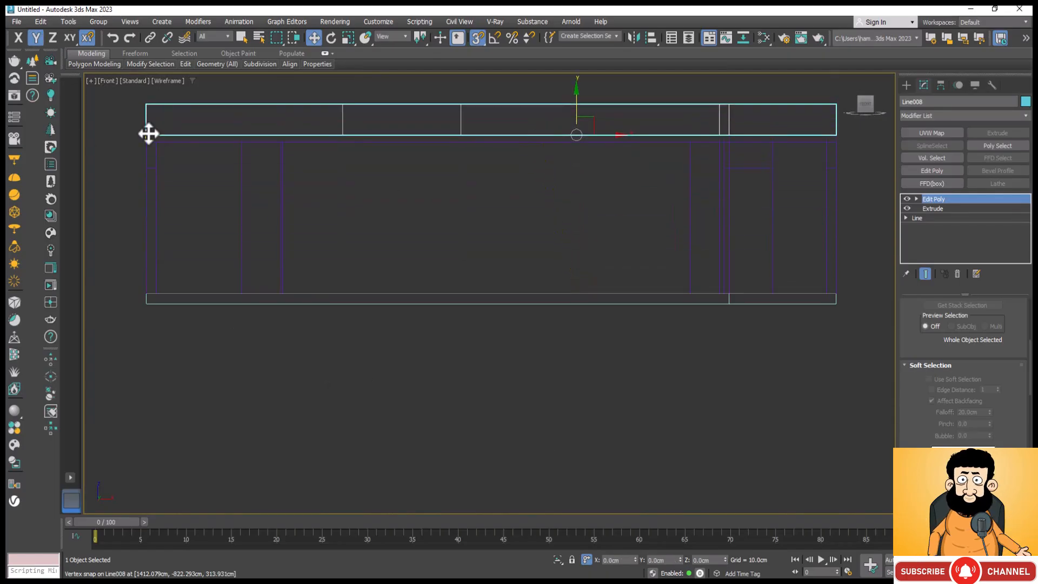
{"action": "left_click_drag", "start_coordinate": [149, 135], "coordinate": [149, 135]}
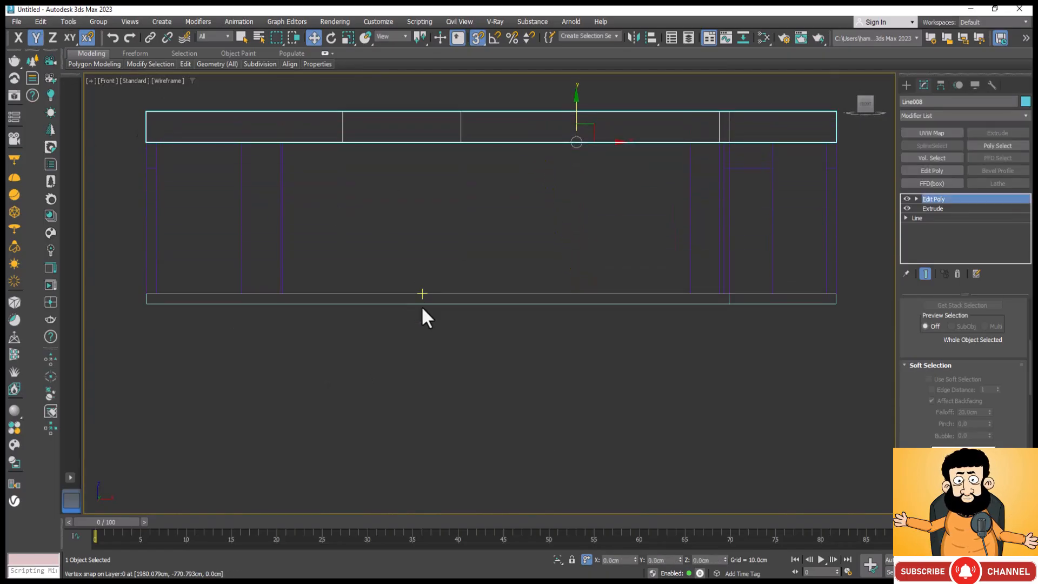
Move the roof slab along the Y axis onto the walls in perspective, snapping its corner to the outer wall corner.
{"action": "key", "text": "p"}
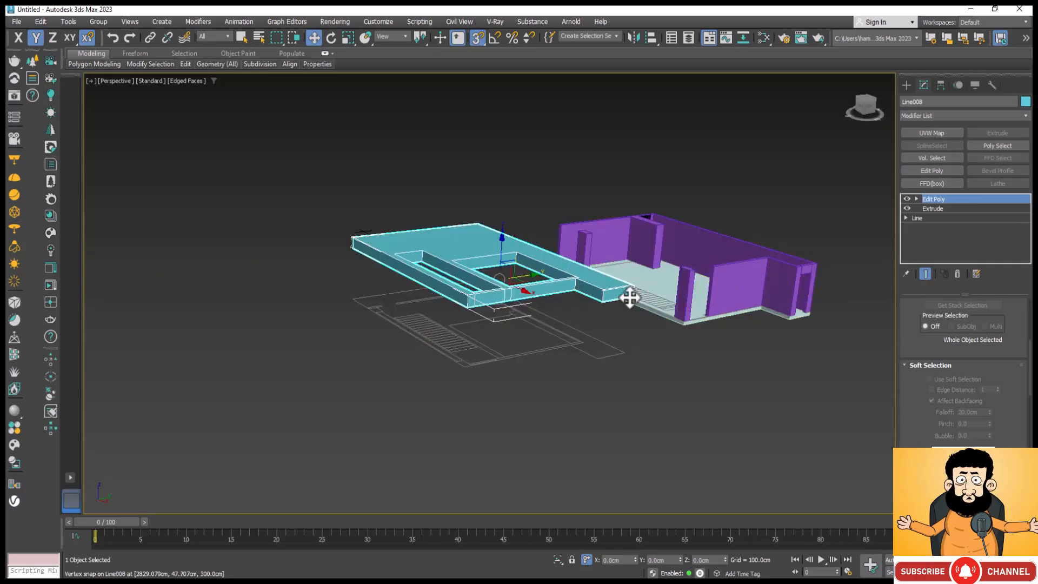
{"action": "left_click_drag", "start_coordinate": [629, 298], "coordinate": [817, 266]}
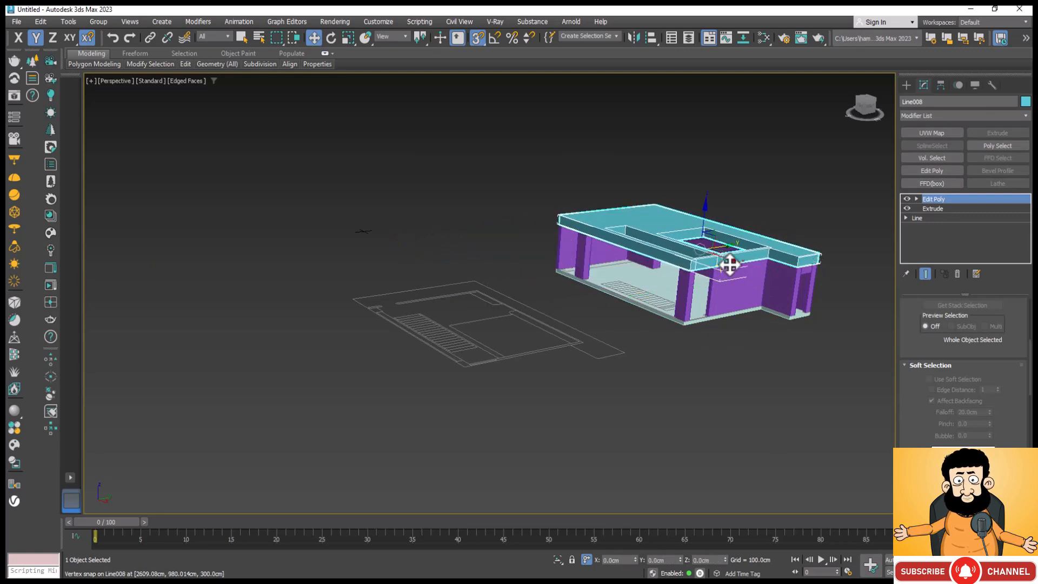
{"action": "scroll", "coordinate": [730, 265], "scroll_direction": "up", "scroll_amount": 8}
{"action": "scroll", "coordinate": [498, 313], "scroll_direction": "down", "scroll_amount": 3}
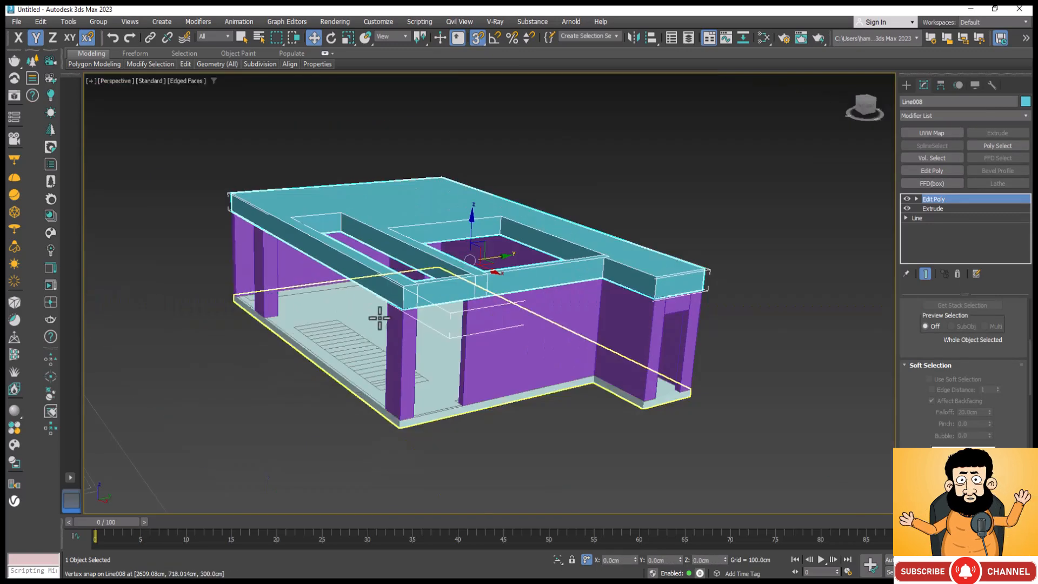
{"action": "scroll", "coordinate": [672, 274], "scroll_direction": "up", "scroll_amount": 5}
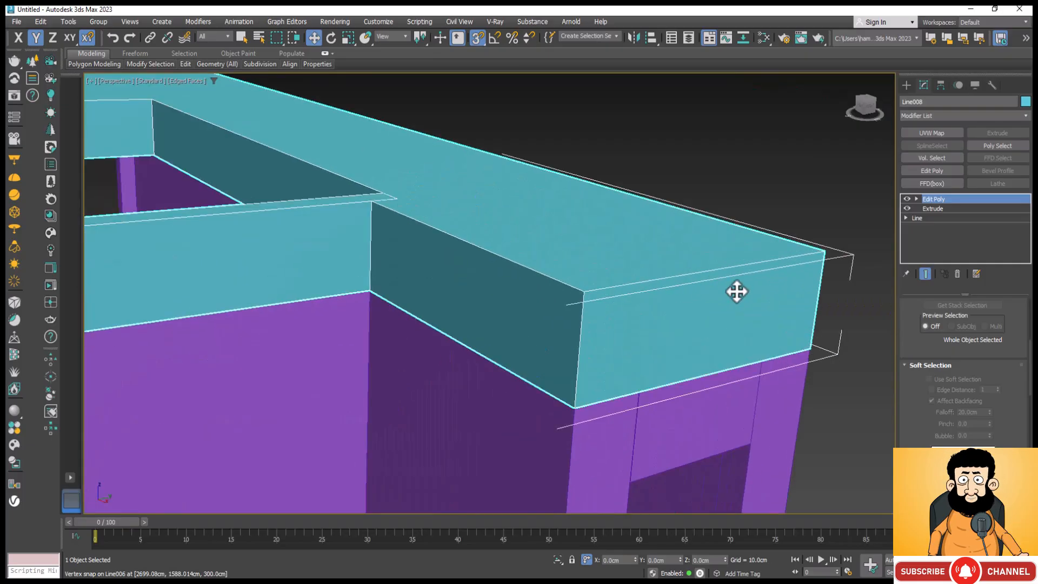
{"action": "scroll", "coordinate": [811, 337], "scroll_direction": "up", "scroll_amount": 3}
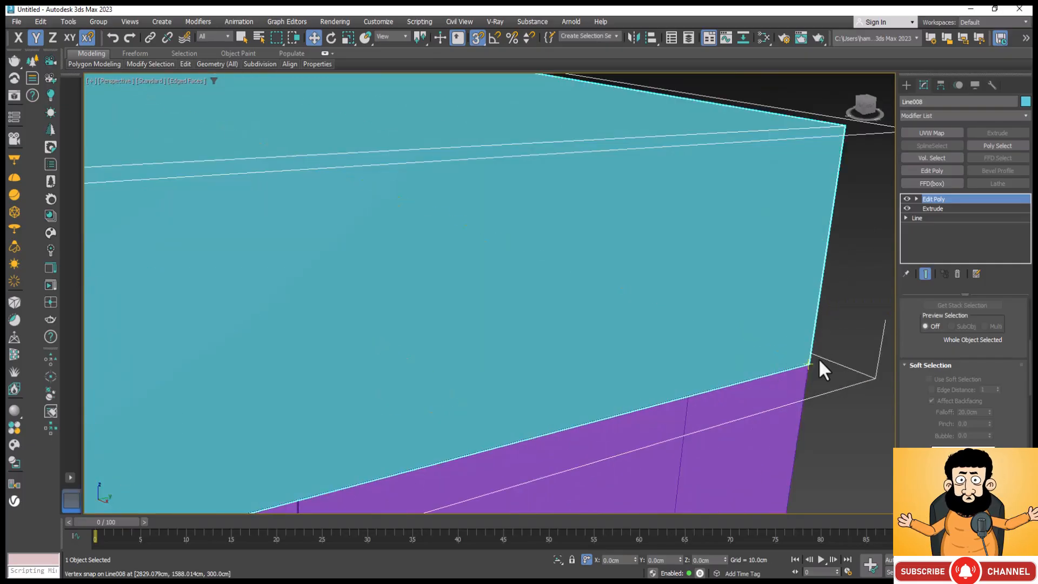
{"action": "scroll", "coordinate": [784, 341], "scroll_direction": "down", "scroll_amount": 8}
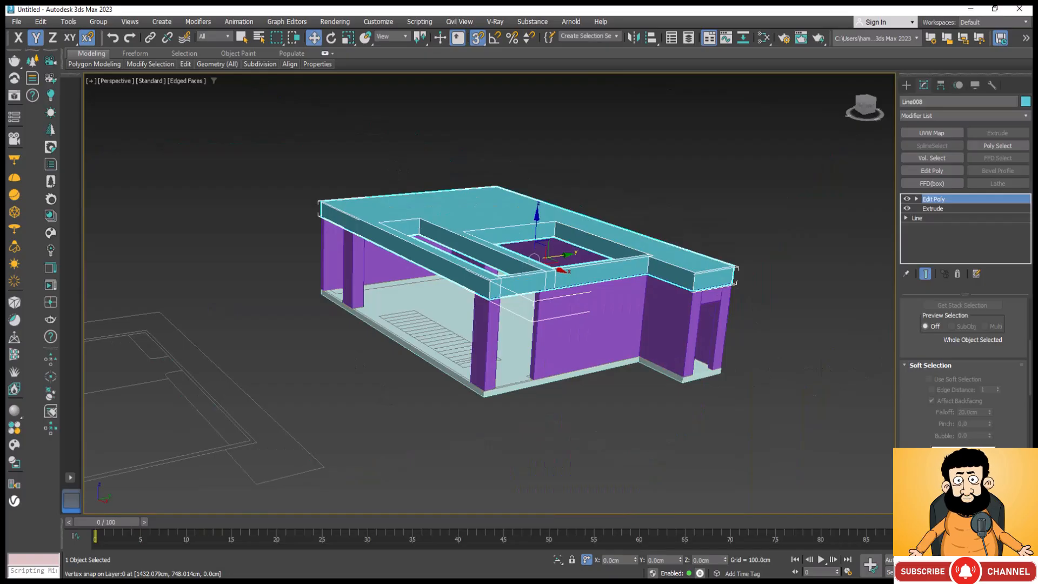
{"action": "middle_click_drag", "start_coordinate": [670, 430], "coordinate": [621, 412], "text": "alt"}
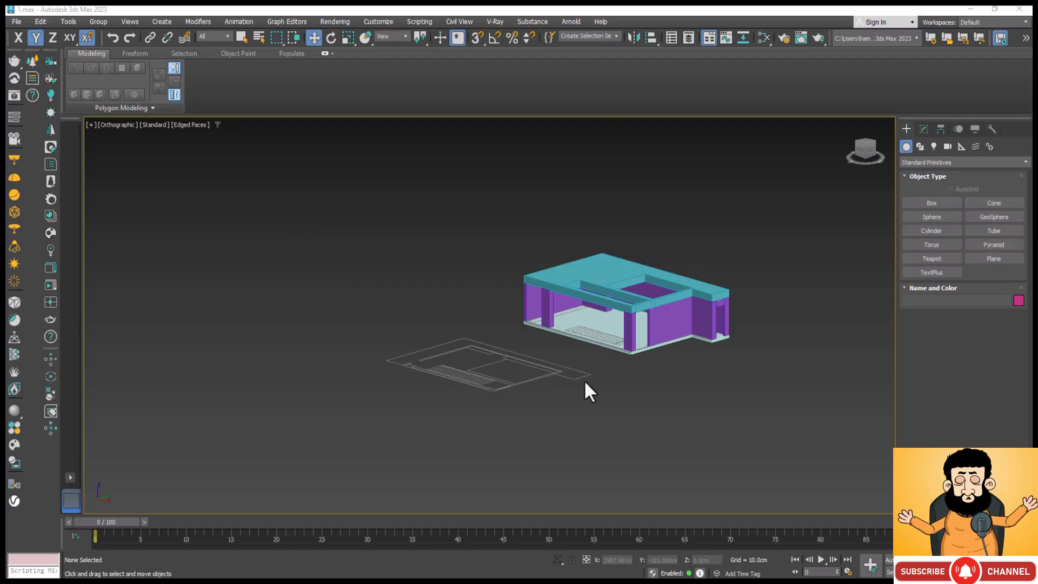
Draw a vertex-snapped line on the separate plan in the top view, starting beside the stairs and running up the right wall's inner face.
{"action": "key", "text": "t"}
{"action": "scroll", "coordinate": [591, 391], "scroll_direction": "down", "scroll_amount": 2}
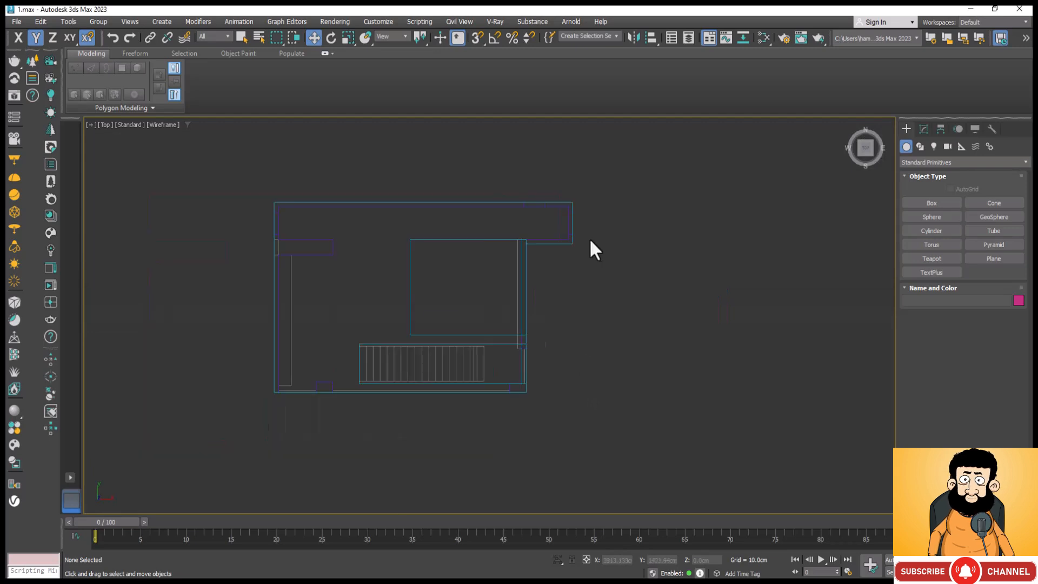
{"action": "scroll", "coordinate": [589, 238], "scroll_direction": "down", "scroll_amount": 4}
{"action": "scroll", "coordinate": [507, 237], "scroll_direction": "down", "scroll_amount": 2}
{"action": "scroll", "coordinate": [543, 376], "scroll_direction": "up", "scroll_amount": 4}
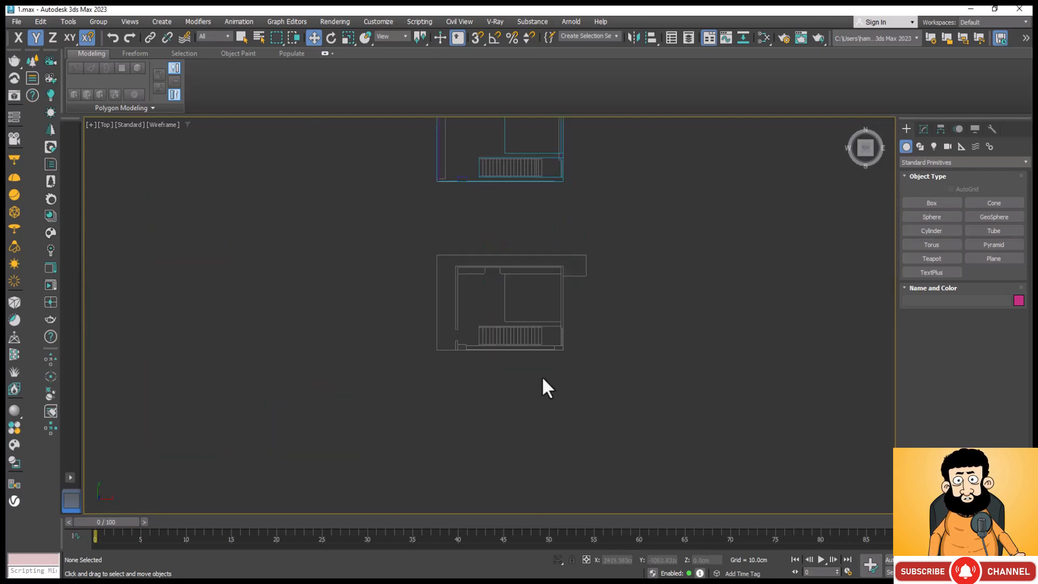
{"action": "scroll", "coordinate": [564, 279], "scroll_direction": "up", "scroll_amount": 6}
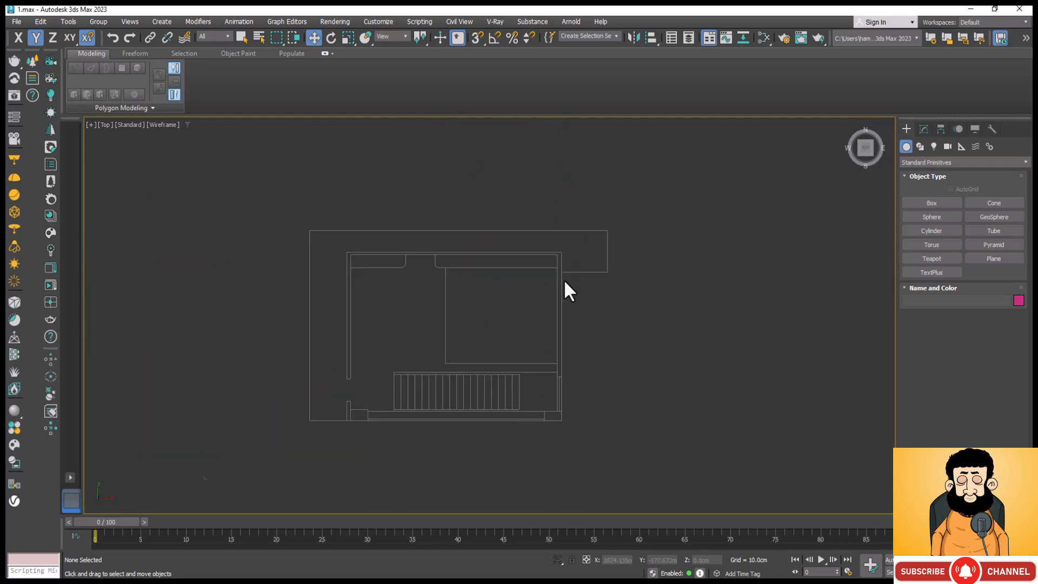
{"action": "left_click", "coordinate": [921, 146]}
{"action": "left_click", "coordinate": [932, 217]}
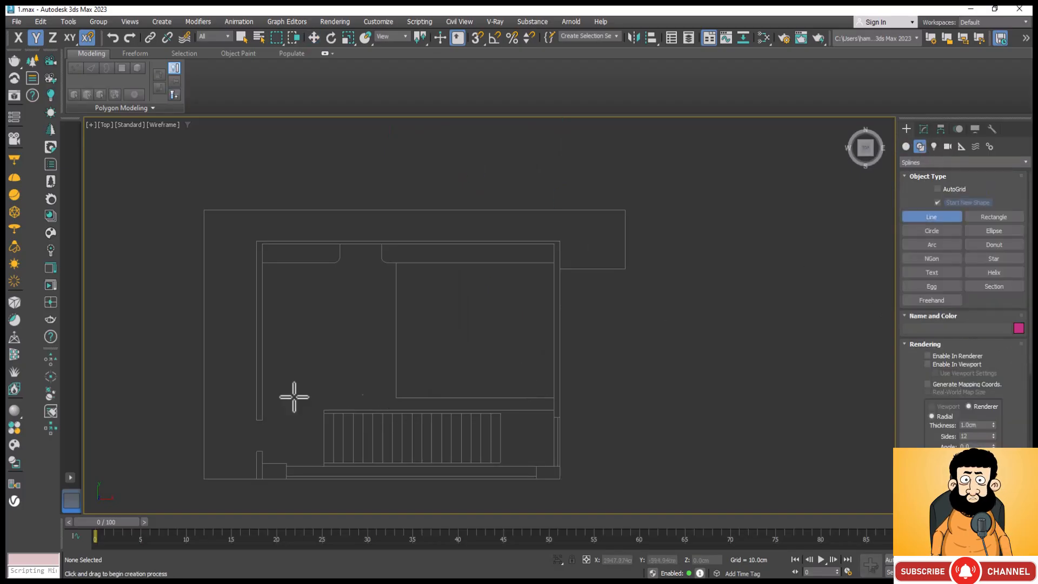
{"action": "left_click", "coordinate": [483, 39]}
{"action": "left_click", "coordinate": [478, 74]}
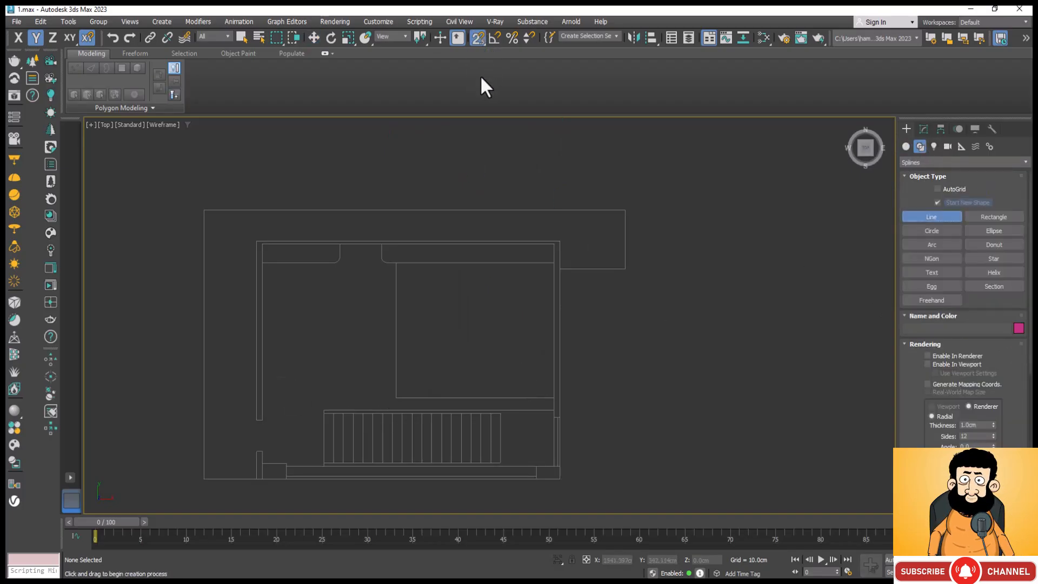
{"action": "scroll", "coordinate": [534, 258], "scroll_direction": "down", "scroll_amount": 2}
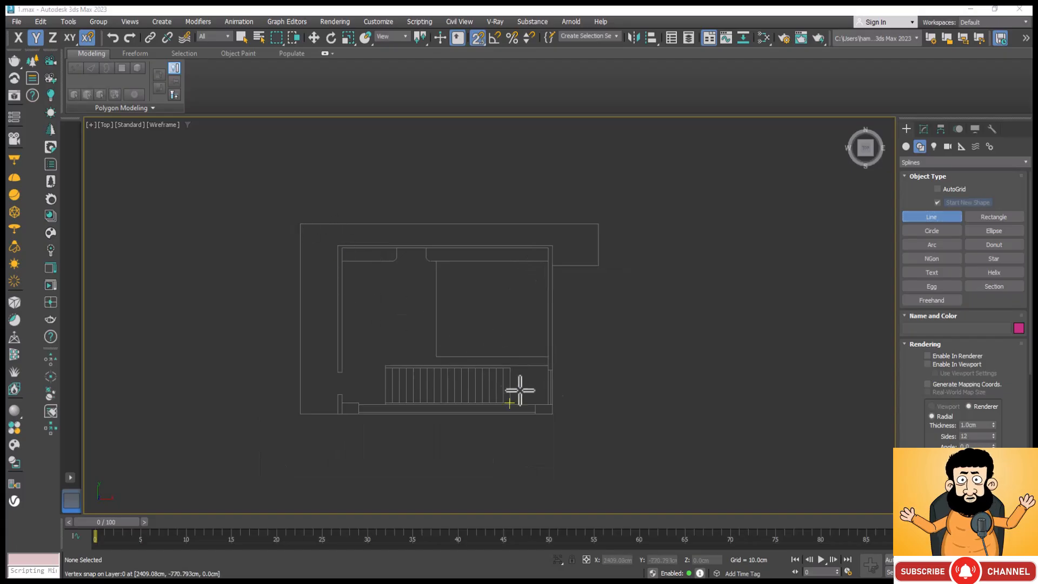
{"action": "scroll", "coordinate": [520, 390], "scroll_direction": "up", "scroll_amount": 4}
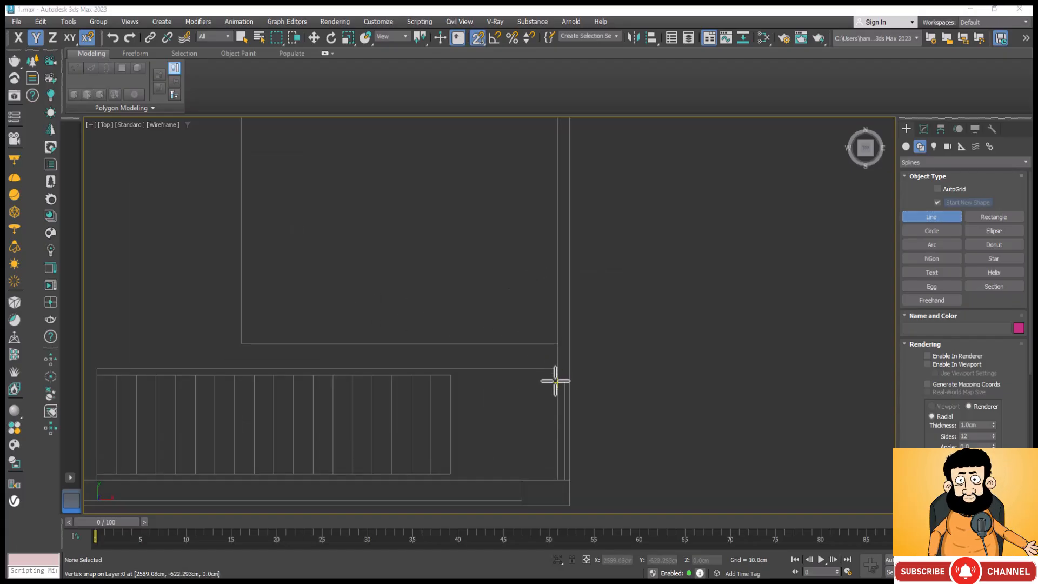
{"action": "left_click", "coordinate": [555, 381]}
{"action": "scroll", "coordinate": [597, 446], "scroll_direction": "down", "scroll_amount": 3}
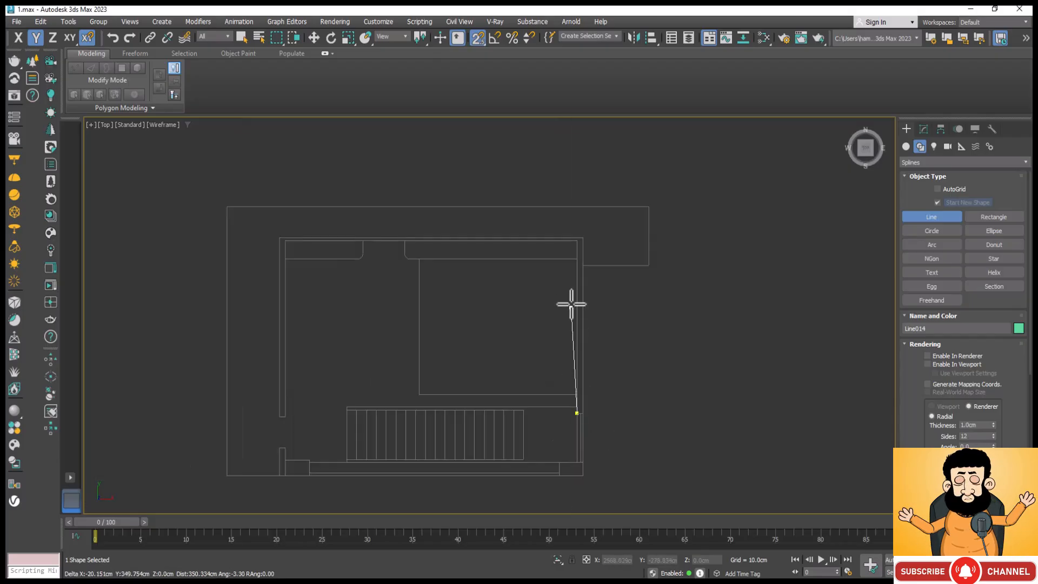
{"action": "left_click", "coordinate": [574, 254]}
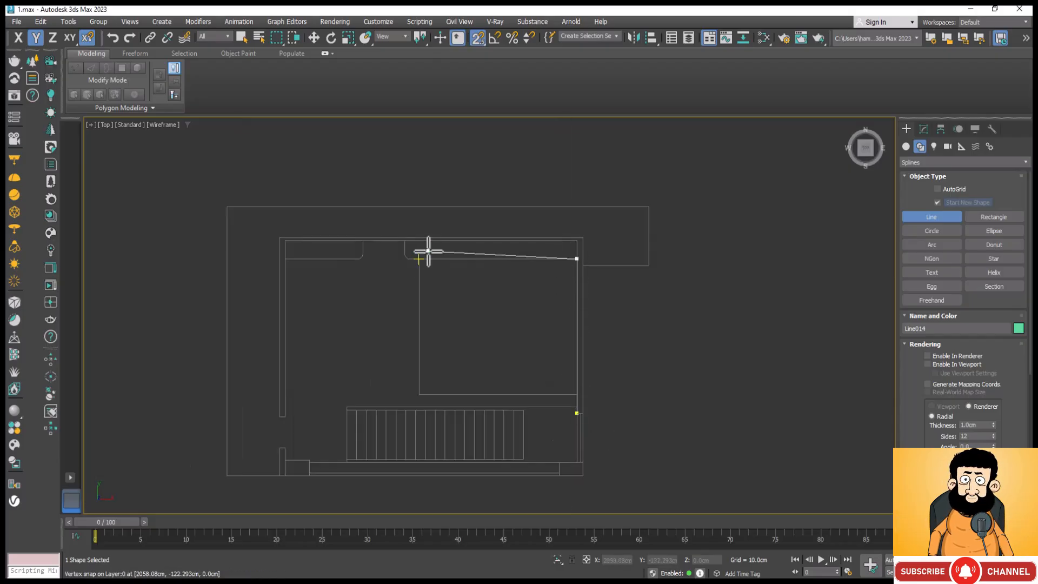
Continue the line along the edge above the square opening to the start of the right strip's rounded corner.
{"action": "scroll", "coordinate": [414, 252], "scroll_direction": "up", "scroll_amount": 4}
{"action": "scroll", "coordinate": [414, 254], "scroll_direction": "up", "scroll_amount": 4}
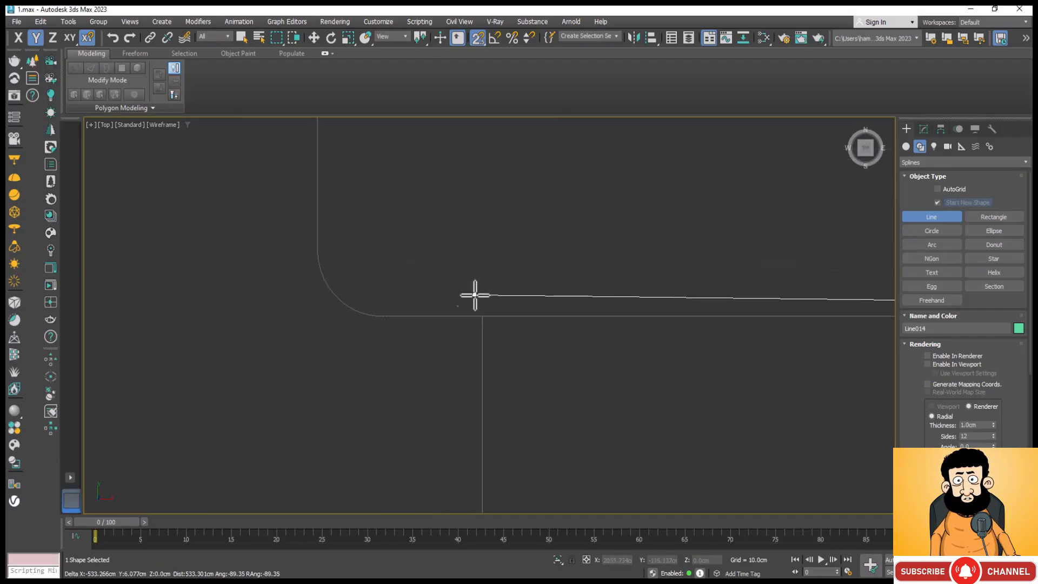
{"action": "left_click", "coordinate": [483, 316]}
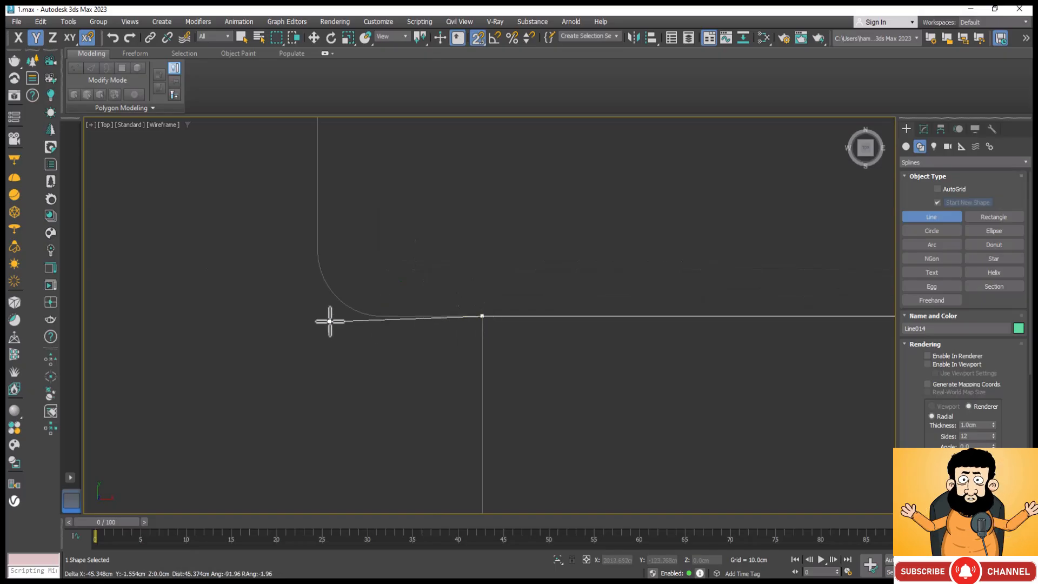
{"action": "scroll", "coordinate": [383, 315], "scroll_direction": "up", "scroll_amount": 5}
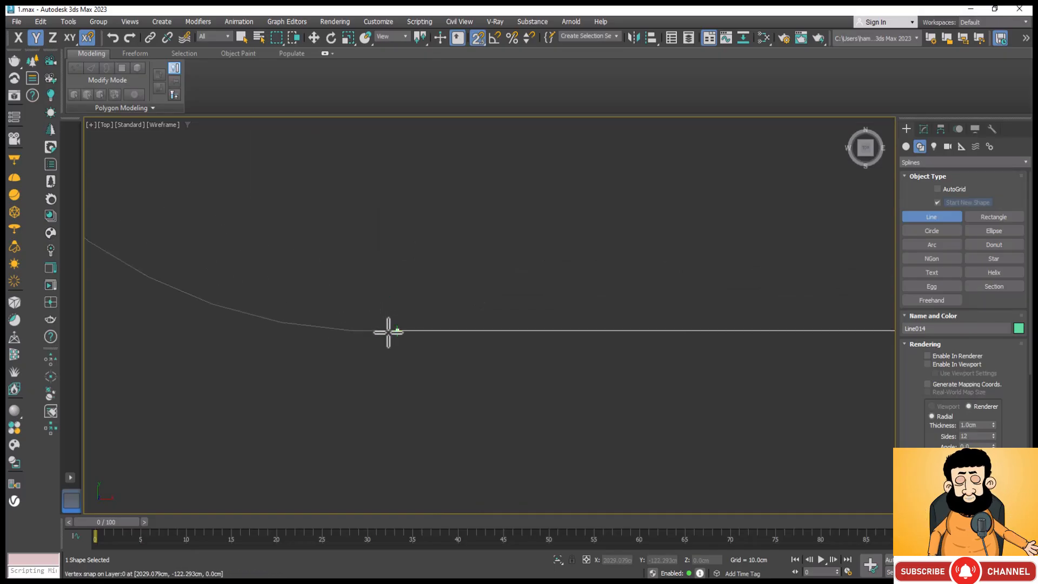
{"action": "left_click", "coordinate": [391, 331]}
{"action": "left_click", "coordinate": [350, 331]}
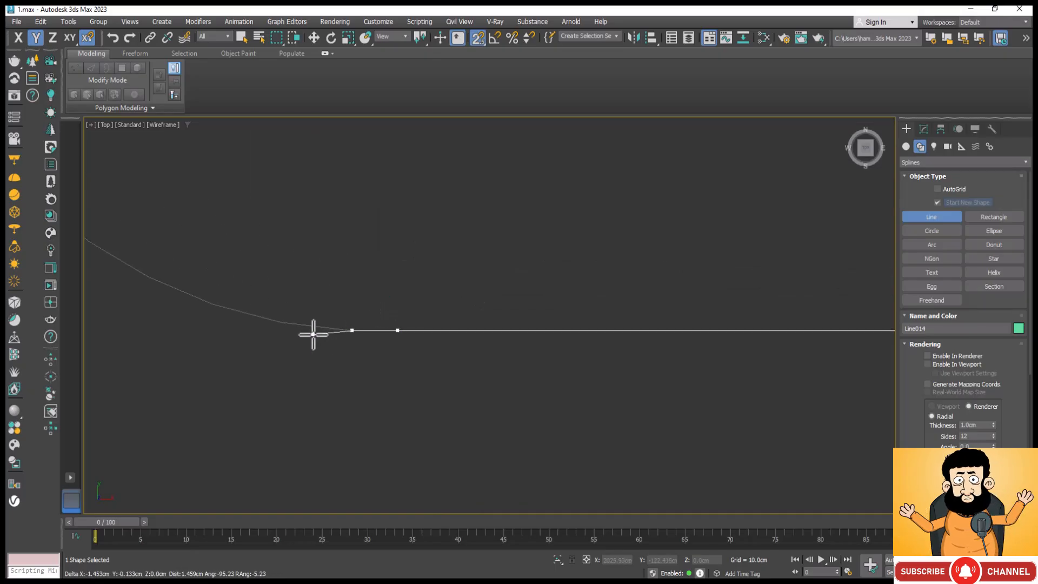
Trace the right strip's rounded corner vertex by vertex up to its straight vertical edge.
{"action": "scroll", "coordinate": [503, 338], "scroll_direction": "down", "scroll_amount": 3}
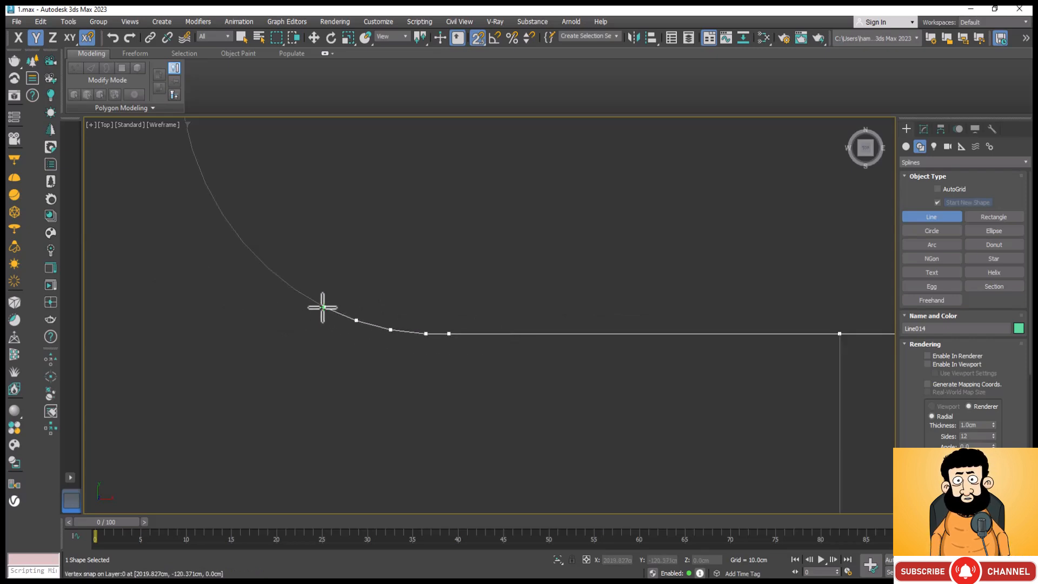
{"action": "left_click", "coordinate": [292, 287]}
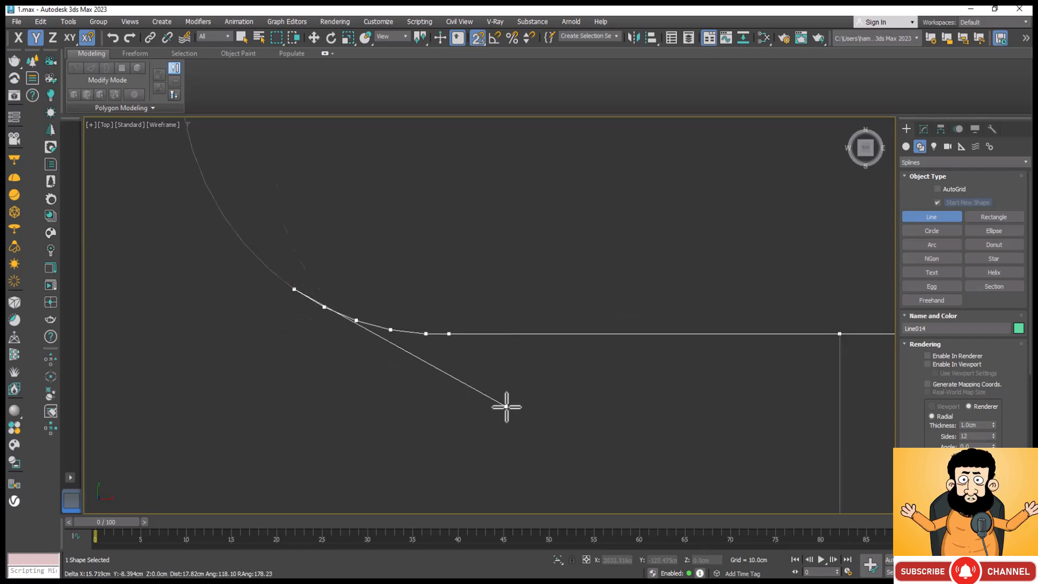
{"action": "scroll", "coordinate": [503, 408], "scroll_direction": "down", "scroll_amount": 1}
{"action": "scroll", "coordinate": [308, 315], "scroll_direction": "up", "scroll_amount": 4}
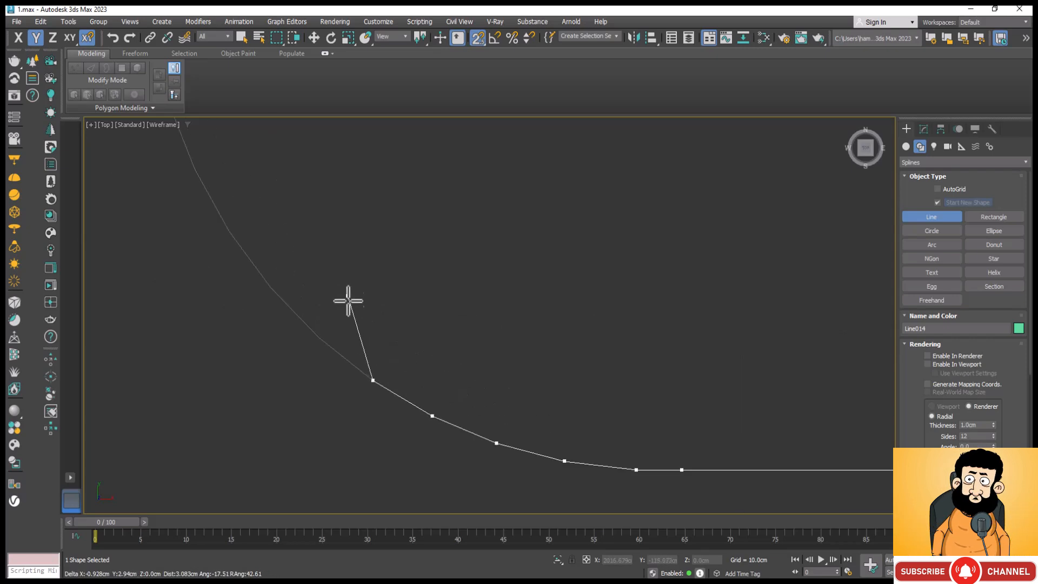
{"action": "left_click", "coordinate": [316, 336]}
{"action": "scroll", "coordinate": [468, 431], "scroll_direction": "down", "scroll_amount": 3}
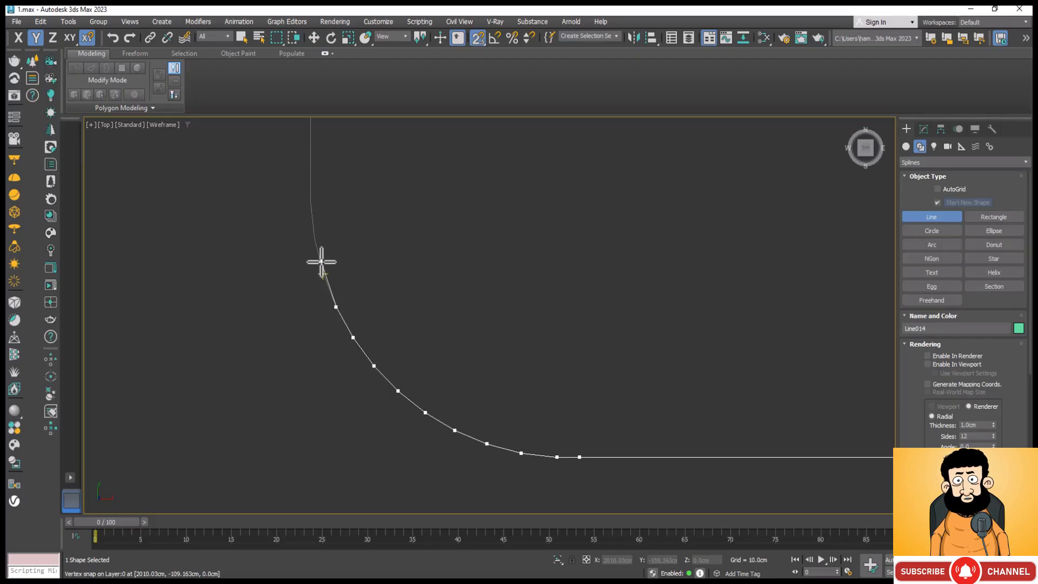
{"action": "left_click", "coordinate": [324, 278]}
{"action": "scroll", "coordinate": [427, 465], "scroll_direction": "down", "scroll_amount": 3}
{"action": "scroll", "coordinate": [394, 366], "scroll_direction": "up", "scroll_amount": 5}
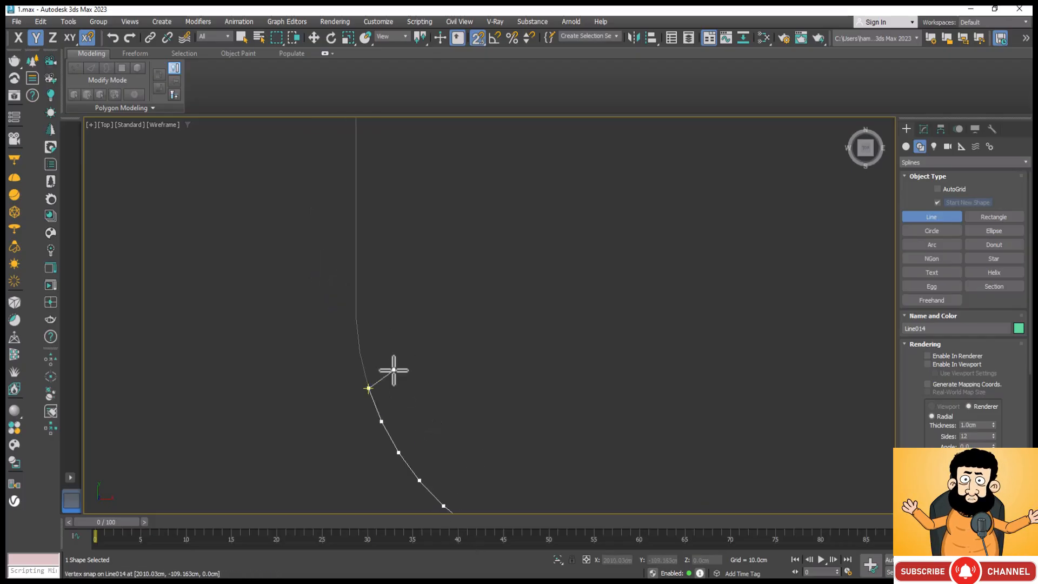
{"action": "left_click", "coordinate": [340, 291]}
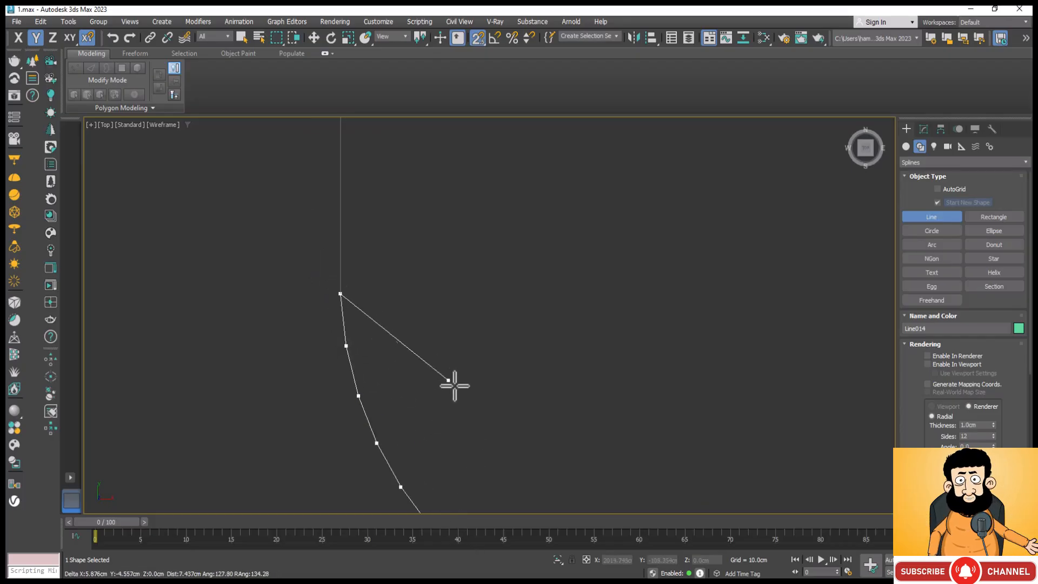
Run the line up the right strip's vertical edge and across the inner face of the back wall to the left strip.
{"action": "scroll", "coordinate": [480, 357], "scroll_direction": "down", "scroll_amount": 3}
{"action": "left_click", "coordinate": [457, 220]}
{"action": "scroll", "coordinate": [644, 347], "scroll_direction": "down", "scroll_amount": 4}
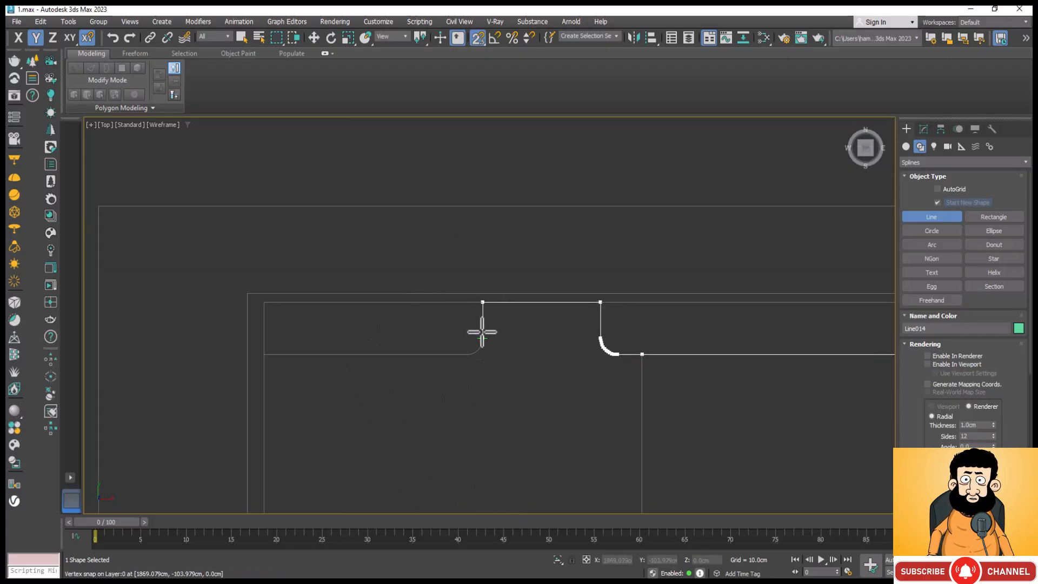
Bring the line down the left strip's vertical edge and trace its rounded corner vertex by vertex.
{"action": "scroll", "coordinate": [482, 332], "scroll_direction": "up", "scroll_amount": 8}
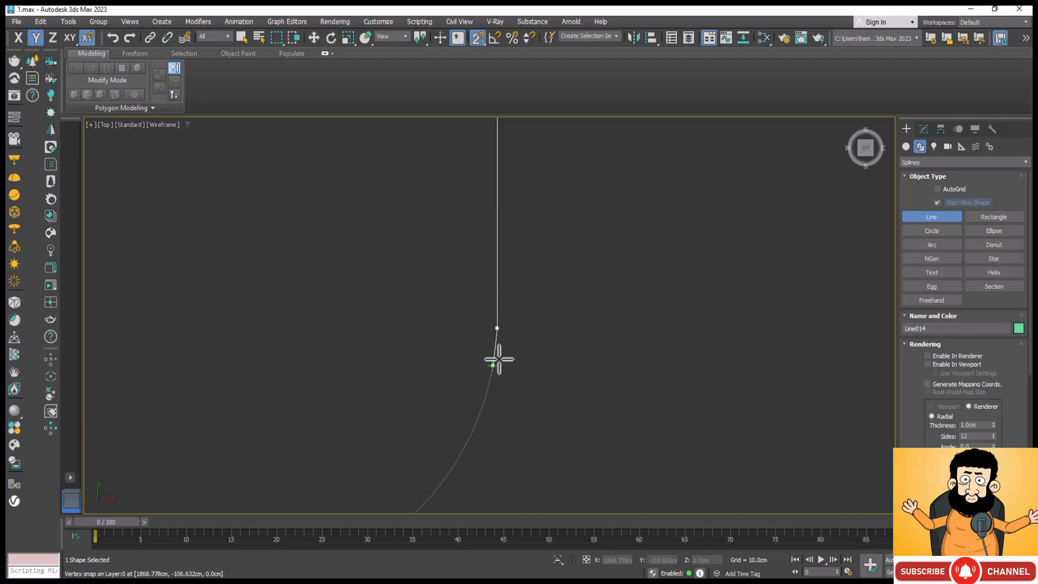
{"action": "left_click", "coordinate": [494, 364]}
{"action": "scroll", "coordinate": [536, 292], "scroll_direction": "down", "scroll_amount": 4}
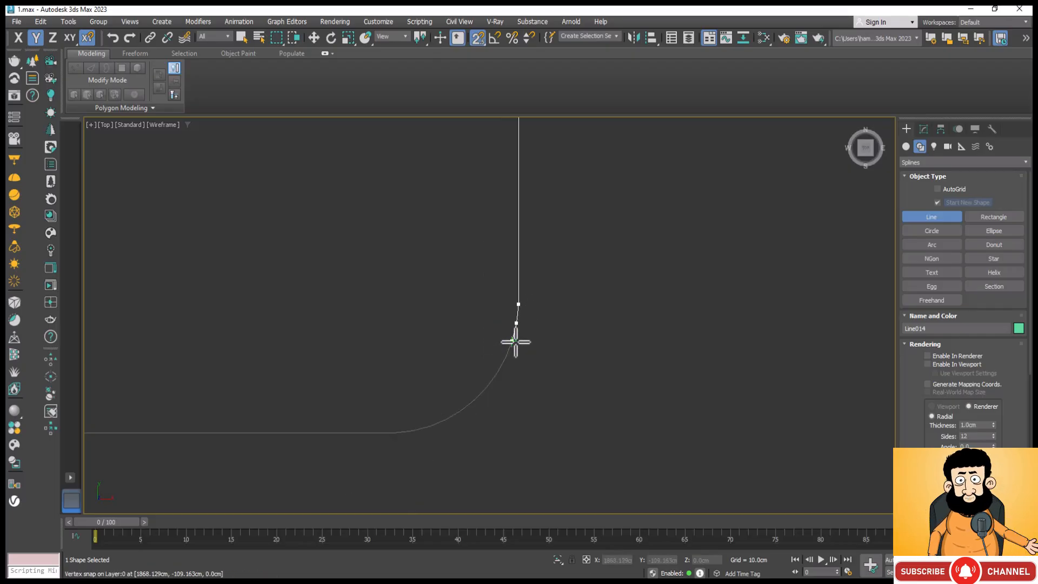
{"action": "left_click", "coordinate": [505, 358]}
{"action": "left_click", "coordinate": [497, 373]}
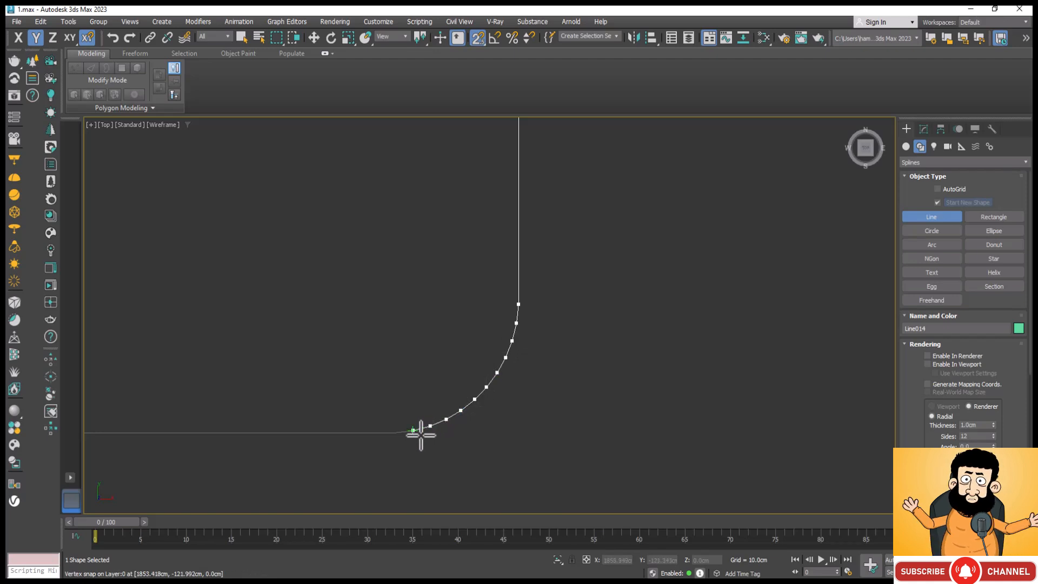
{"action": "left_click", "coordinate": [413, 430]}
{"action": "left_click", "coordinate": [390, 436]}
Continue the line to the left wall's inner face, down to the wall's lower end and across its thickness.
{"action": "scroll", "coordinate": [641, 344], "scroll_direction": "down", "scroll_amount": 10}
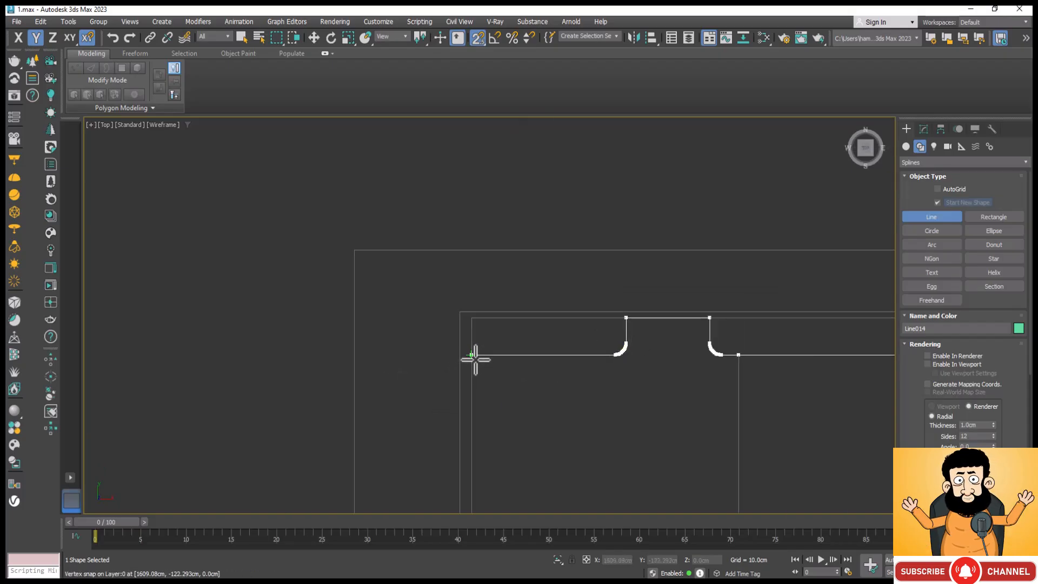
{"action": "left_click", "coordinate": [476, 360]}
{"action": "scroll", "coordinate": [478, 269], "scroll_direction": "down", "scroll_amount": 5}
{"action": "scroll", "coordinate": [487, 374], "scroll_direction": "up", "scroll_amount": 5}
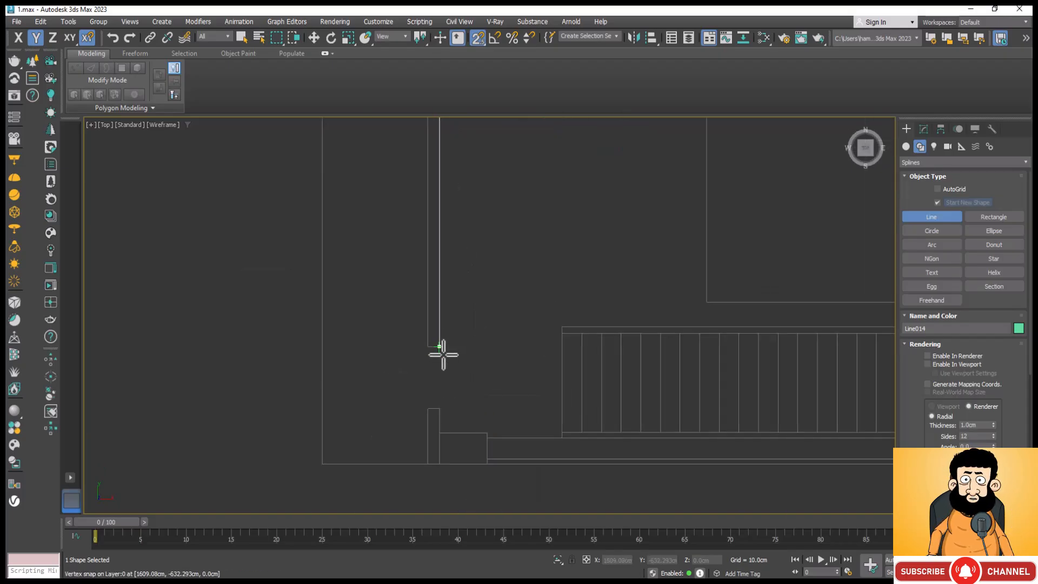
{"action": "left_click", "coordinate": [427, 348]}
{"action": "scroll", "coordinate": [426, 469], "scroll_direction": "down", "scroll_amount": 5}
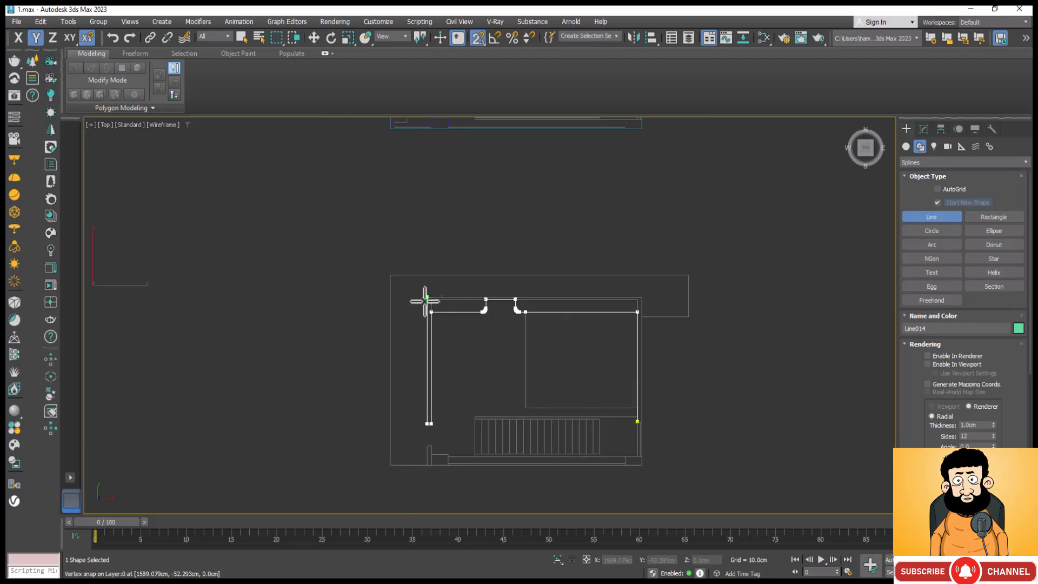
Run the line up the left wall's outer face and along the back wall's outer face to the right outer corner.
{"action": "scroll", "coordinate": [425, 301], "scroll_direction": "up", "scroll_amount": 5}
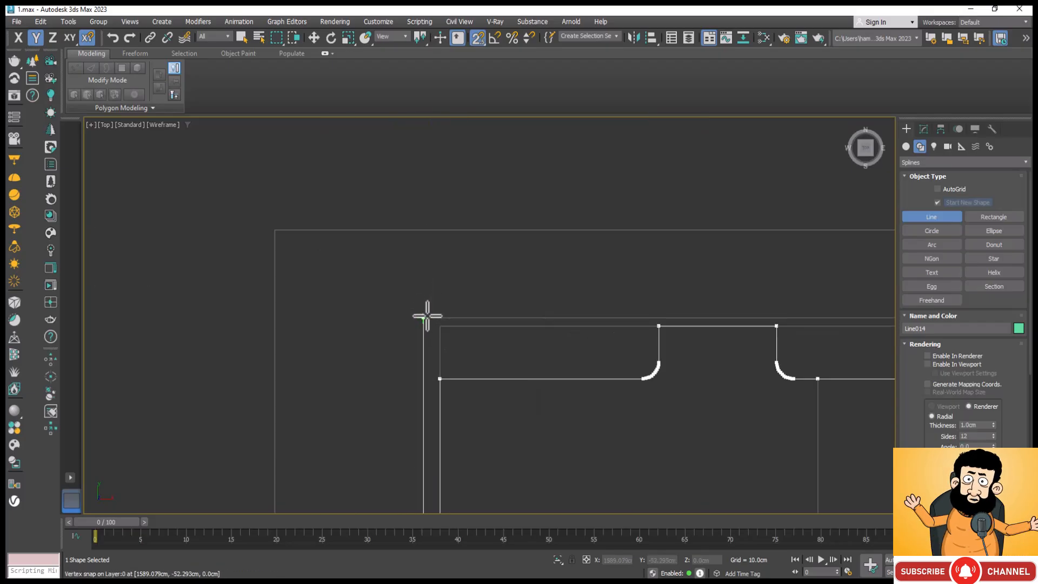
{"action": "left_click", "coordinate": [426, 316]}
{"action": "scroll", "coordinate": [335, 314], "scroll_direction": "down", "scroll_amount": 5}
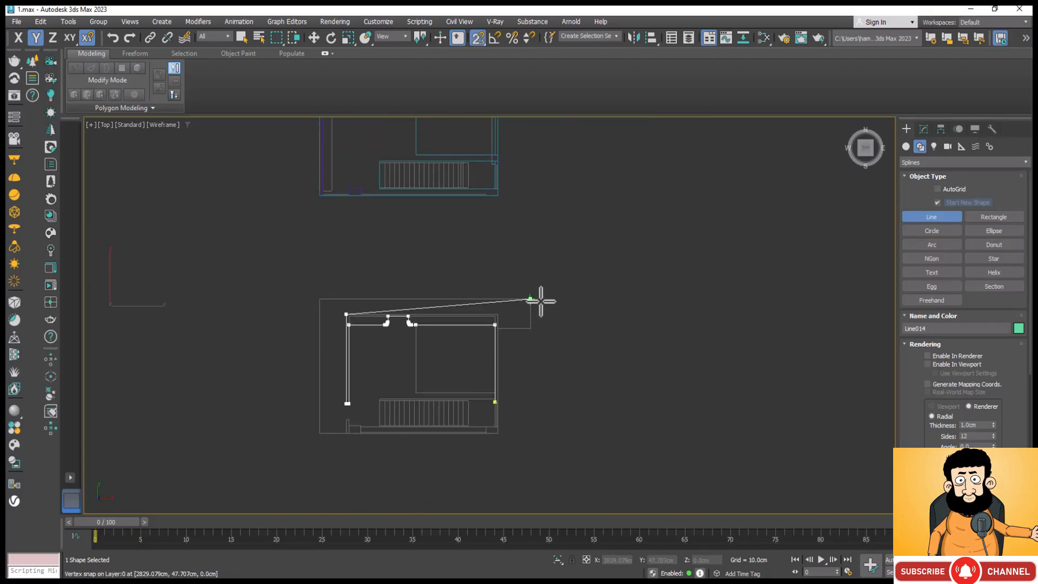
{"action": "scroll", "coordinate": [524, 313], "scroll_direction": "up", "scroll_amount": 5}
{"action": "scroll", "coordinate": [524, 314], "scroll_direction": "up", "scroll_amount": 1}
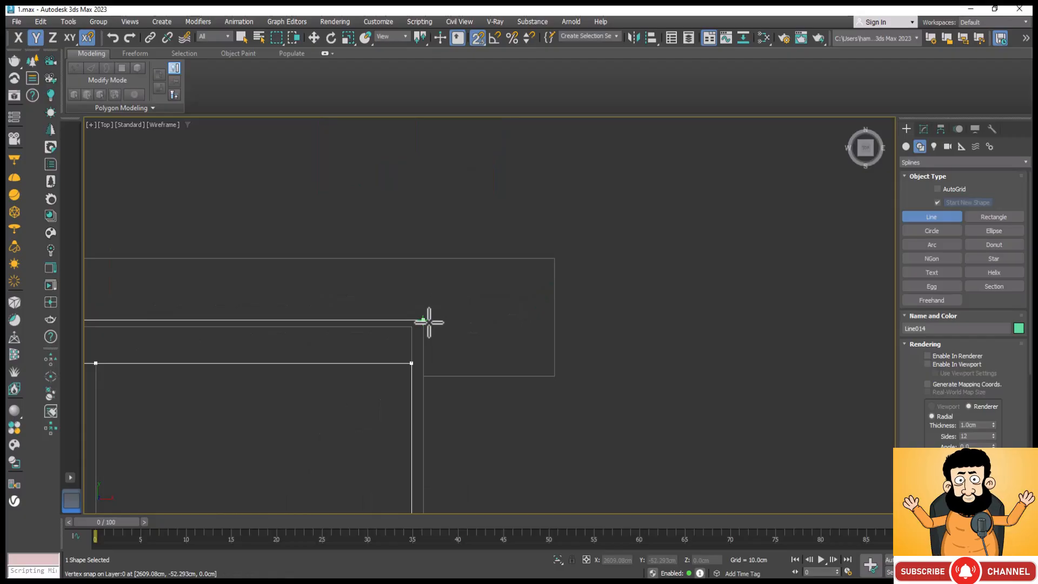
{"action": "left_click", "coordinate": [429, 322]}
{"action": "scroll", "coordinate": [593, 281], "scroll_direction": "down", "scroll_amount": 2}
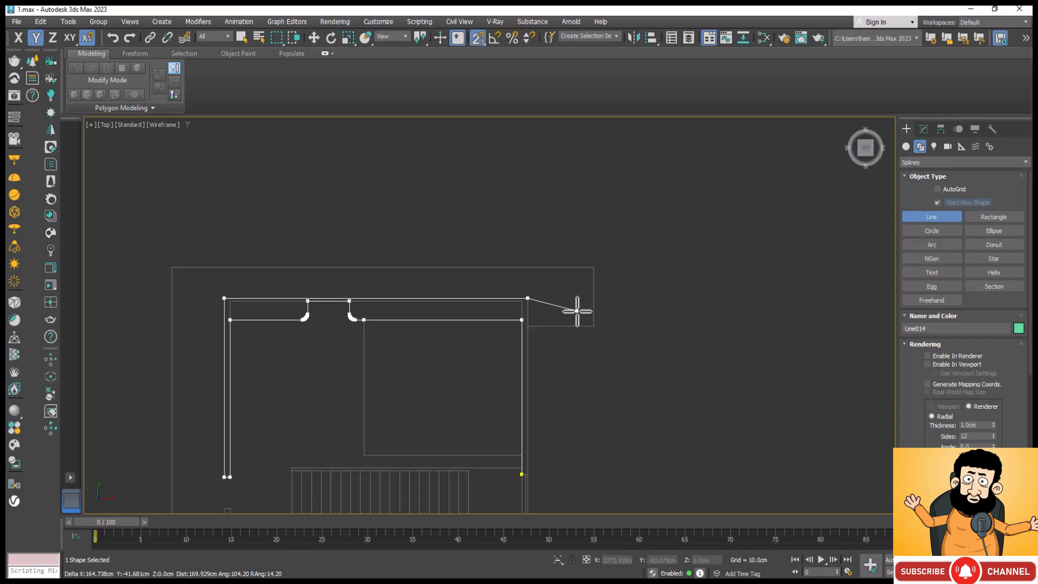
{"action": "key", "text": "BackSpace"}
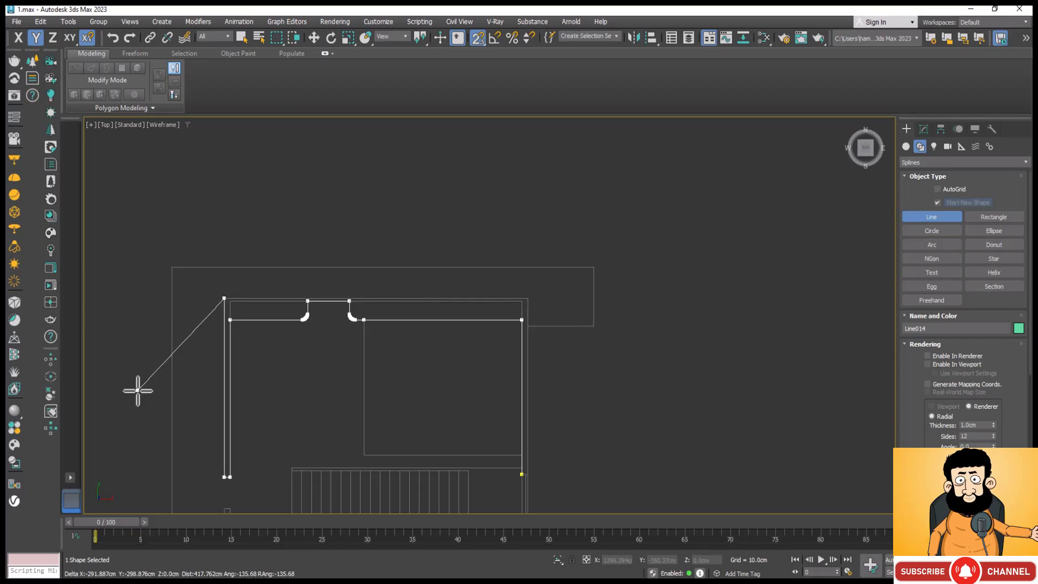
{"action": "left_click", "coordinate": [530, 295]}
Bring the line down the right wall's outer face, across its lower end to the starting vertex, and close the spline.
{"action": "scroll", "coordinate": [514, 242], "scroll_direction": "down", "scroll_amount": 8}
{"action": "scroll", "coordinate": [519, 292], "scroll_direction": "up", "scroll_amount": 10}
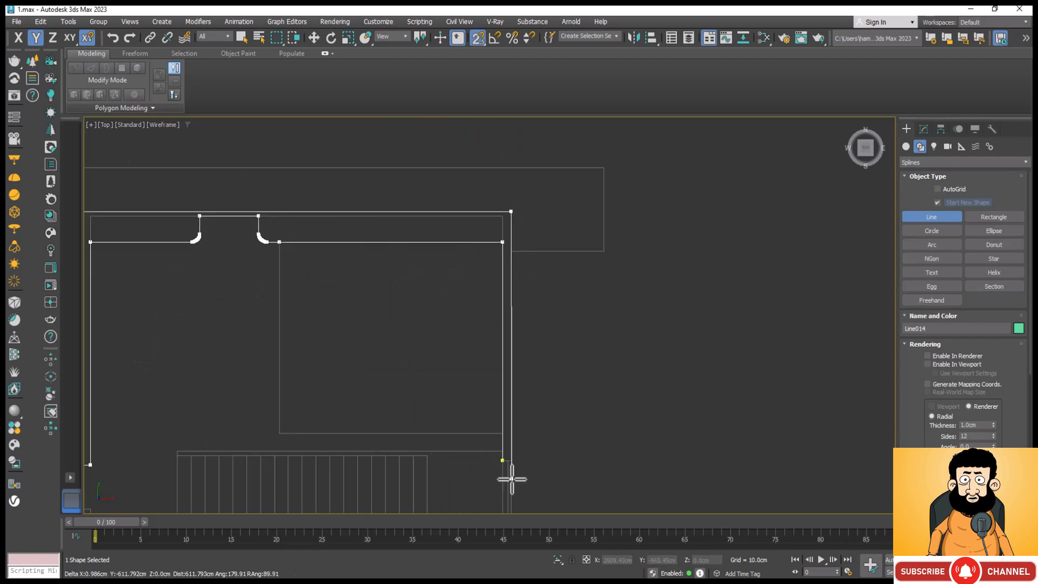
{"action": "scroll", "coordinate": [512, 479], "scroll_direction": "up", "scroll_amount": 7}
{"action": "left_click", "coordinate": [512, 407]}
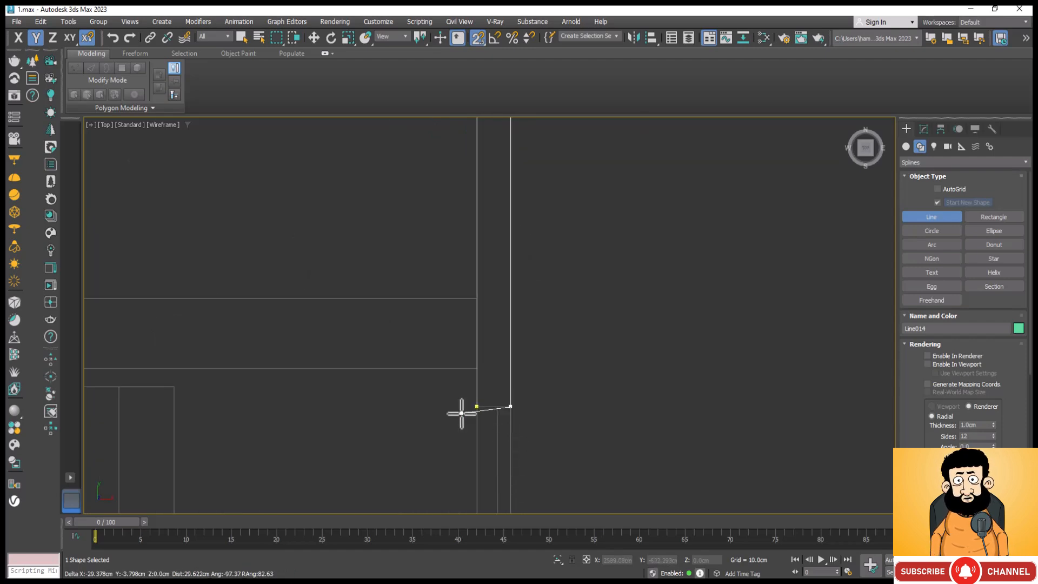
{"action": "left_click", "coordinate": [476, 406]}
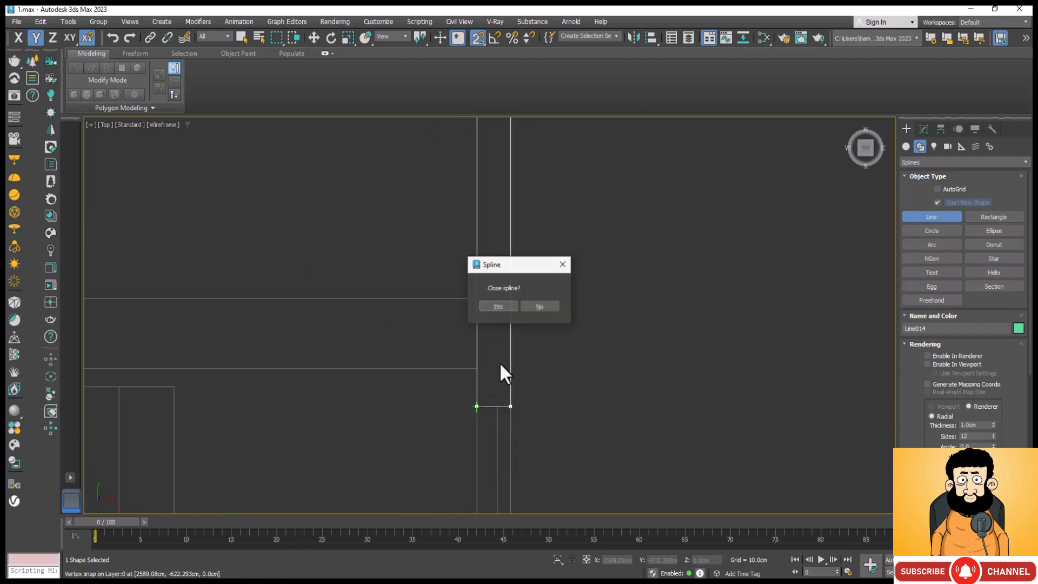
{"action": "left_click", "coordinate": [497, 306]}
Trace the rectangular pillar at the plan's front-right corner as a closed line snapped to its vertices.
{"action": "scroll", "coordinate": [568, 224], "scroll_direction": "down", "scroll_amount": 6}
{"action": "scroll", "coordinate": [565, 294], "scroll_direction": "up", "scroll_amount": 5}
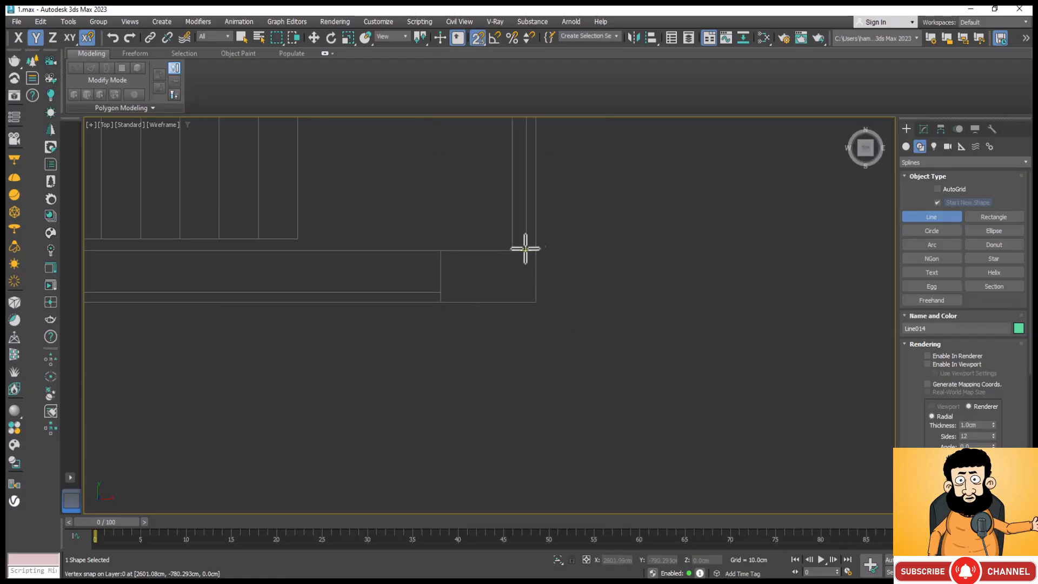
{"action": "left_click", "coordinate": [537, 302]}
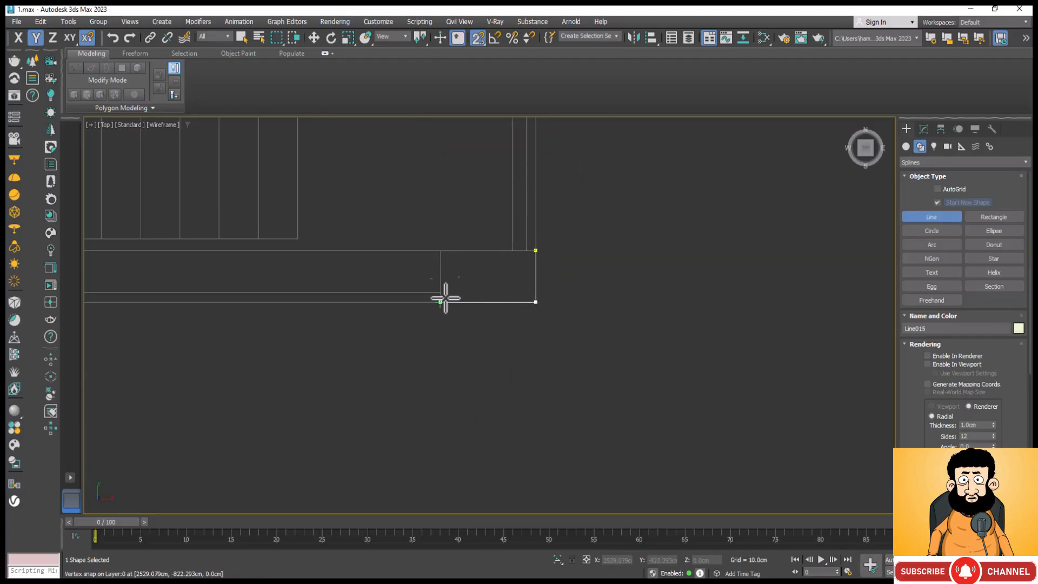
{"action": "left_click", "coordinate": [443, 247]}
{"action": "left_click", "coordinate": [537, 249]}
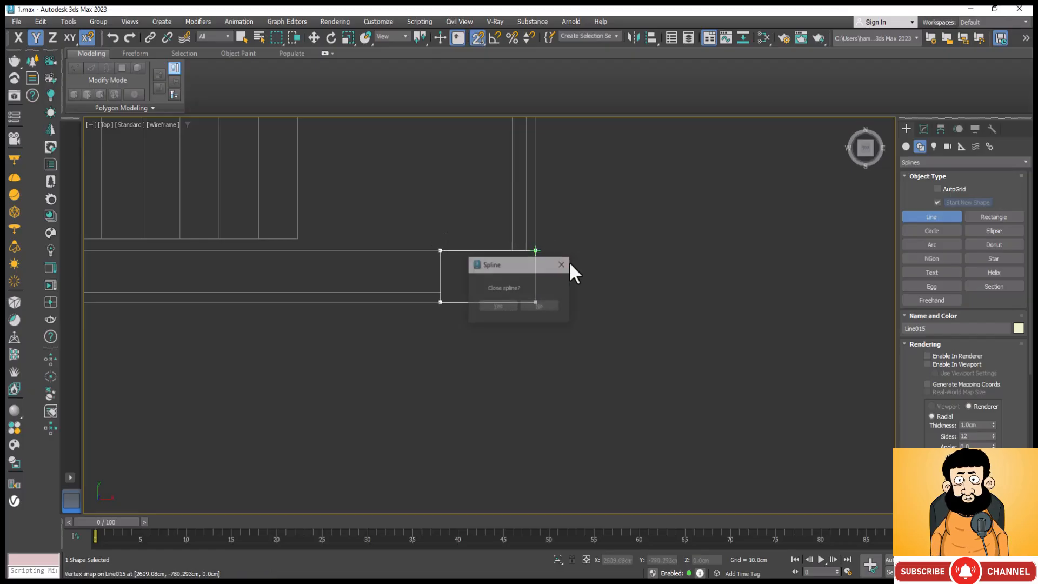
{"action": "left_click", "coordinate": [498, 306]}
Trace the L-shaped wall and pillar at the plan's front-left corner as one closed line.
{"action": "scroll", "coordinate": [645, 259], "scroll_direction": "down", "scroll_amount": 5}
{"action": "scroll", "coordinate": [383, 278], "scroll_direction": "up", "scroll_amount": 6}
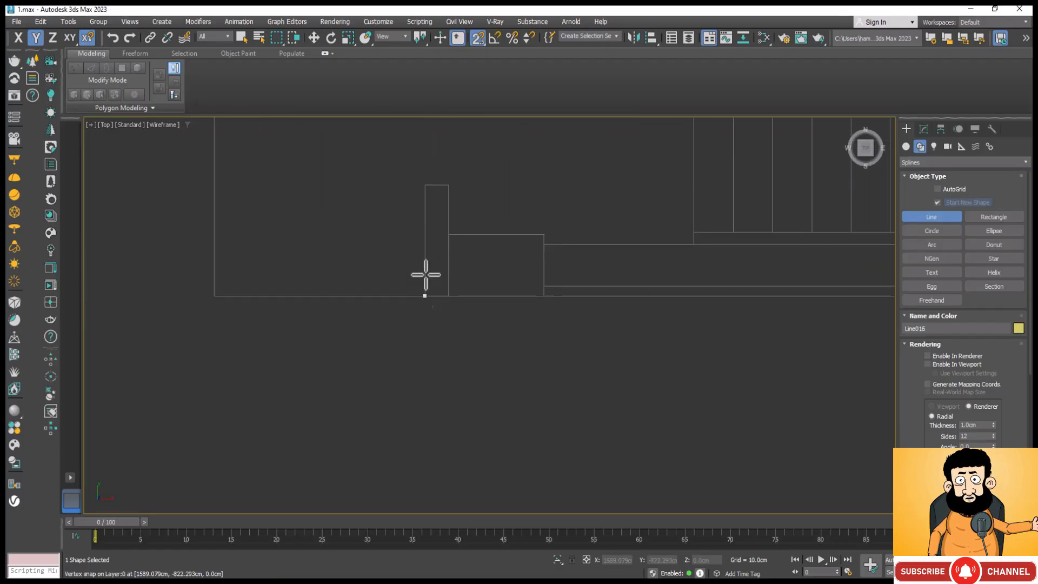
{"action": "left_click", "coordinate": [425, 295]}
{"action": "left_click", "coordinate": [425, 184]}
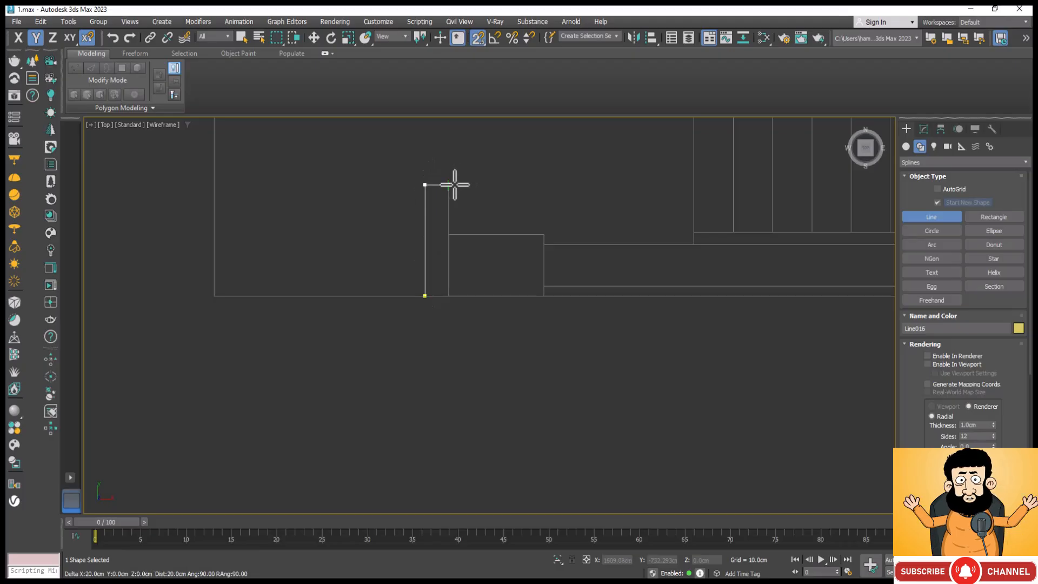
{"action": "left_click", "coordinate": [449, 184]}
{"action": "left_click", "coordinate": [448, 234]}
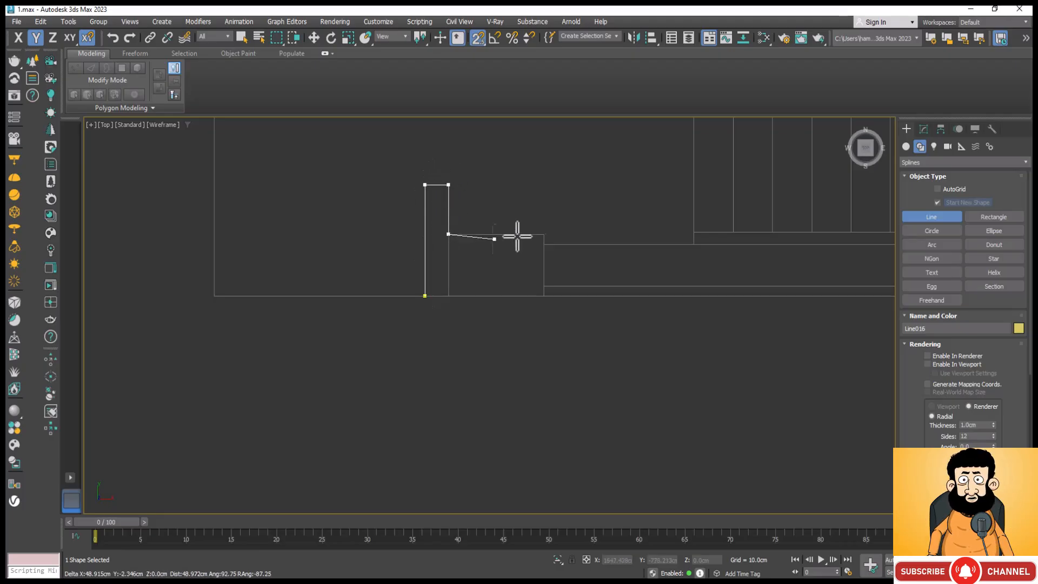
{"action": "left_click", "coordinate": [543, 234]}
{"action": "left_click", "coordinate": [544, 296]}
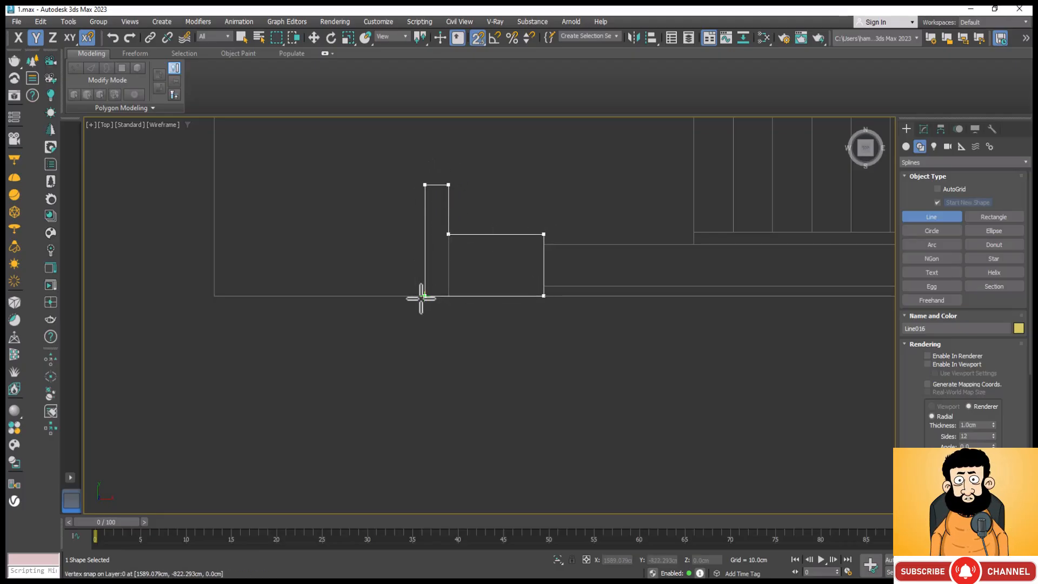
{"action": "left_click", "coordinate": [425, 296]}
{"action": "left_click", "coordinate": [498, 306]}
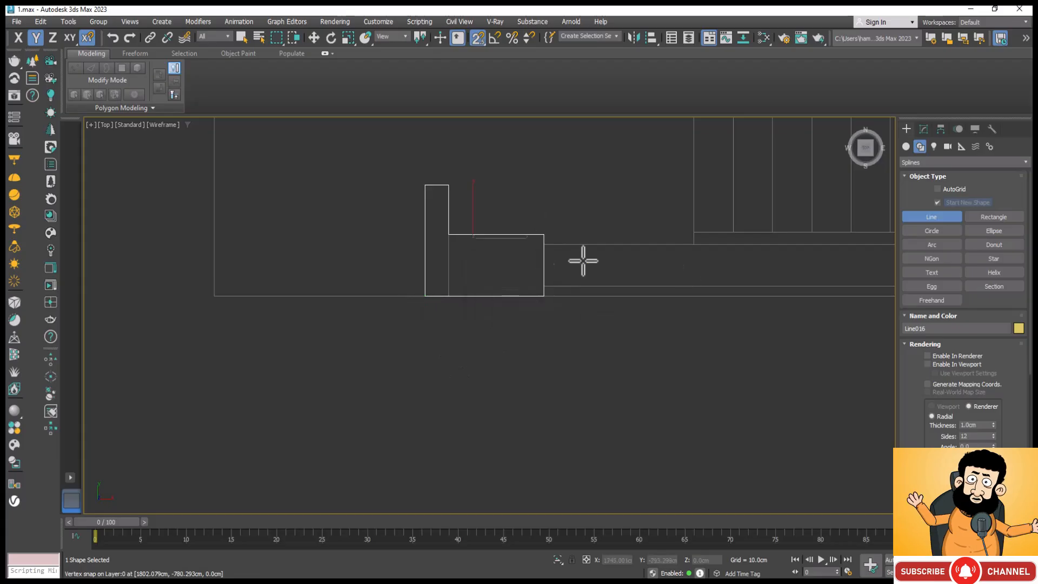
Attach the rectangular pillar outline and the main wall outline to the L-shaped line.
{"action": "scroll", "coordinate": [568, 281], "scroll_direction": "down", "scroll_amount": 3}
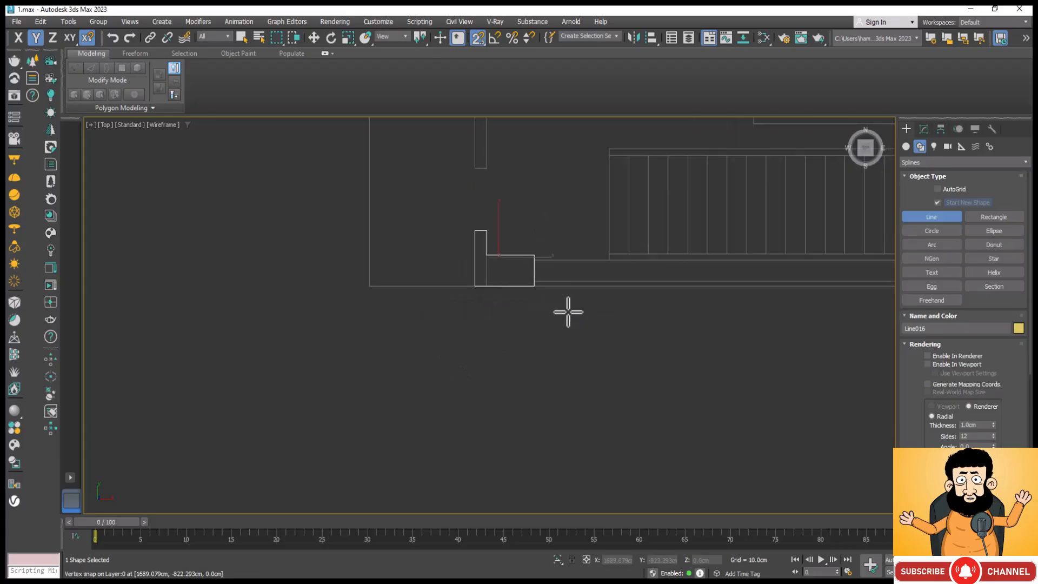
{"action": "left_click", "coordinate": [924, 128]}
{"action": "scroll", "coordinate": [1002, 417], "scroll_direction": "down", "scroll_amount": 5}
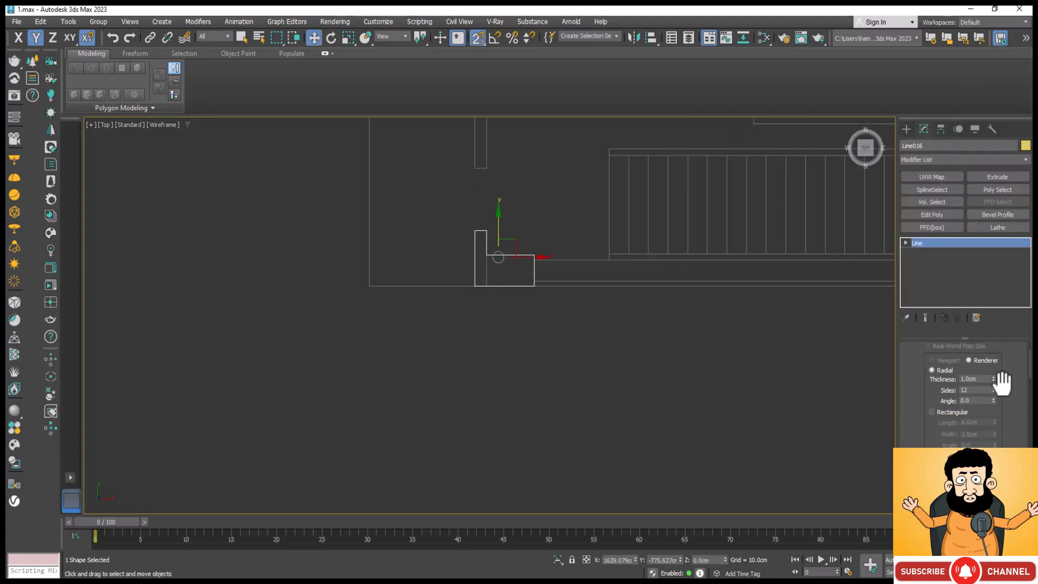
{"action": "scroll", "coordinate": [1000, 436], "scroll_direction": "down", "scroll_amount": 5}
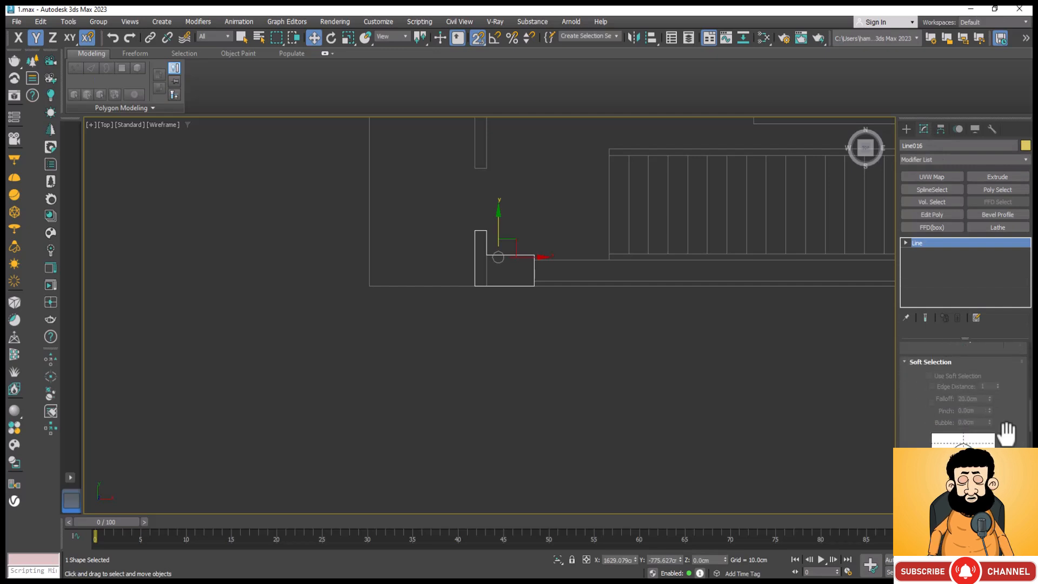
{"action": "left_click", "coordinate": [952, 427]}
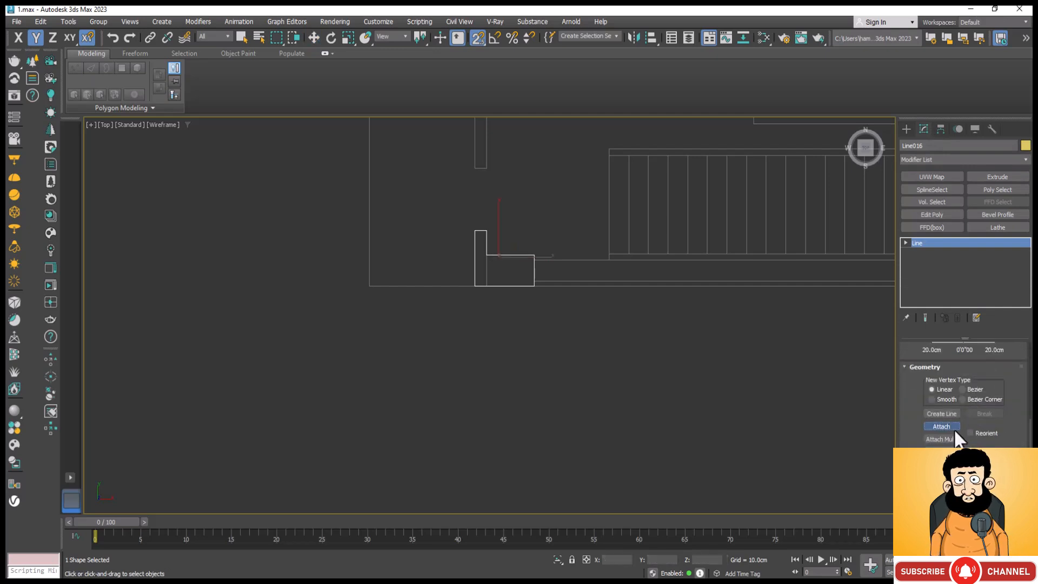
{"action": "scroll", "coordinate": [207, 264], "scroll_direction": "down", "scroll_amount": 5}
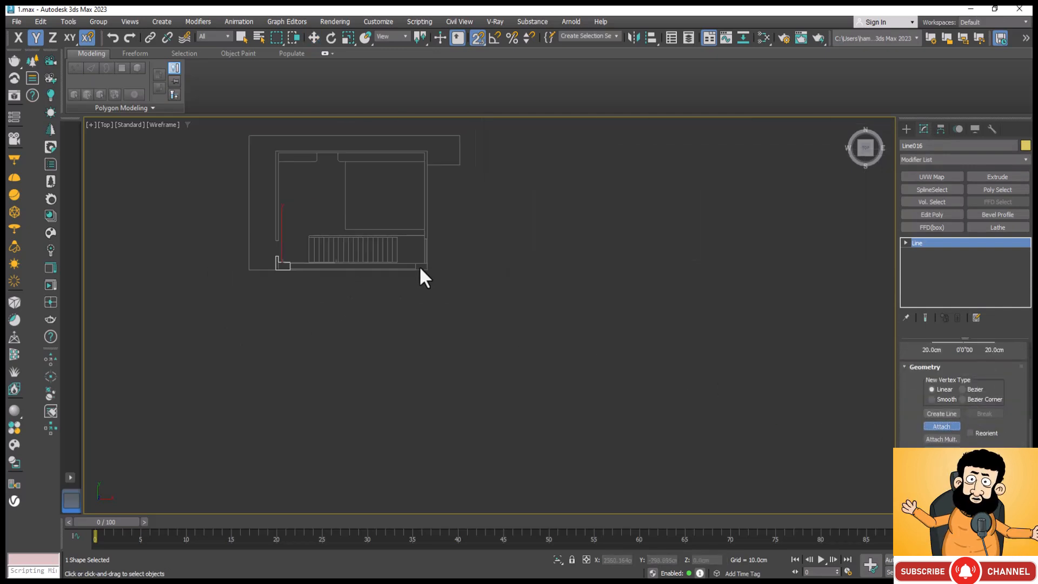
{"action": "left_click", "coordinate": [421, 167]}
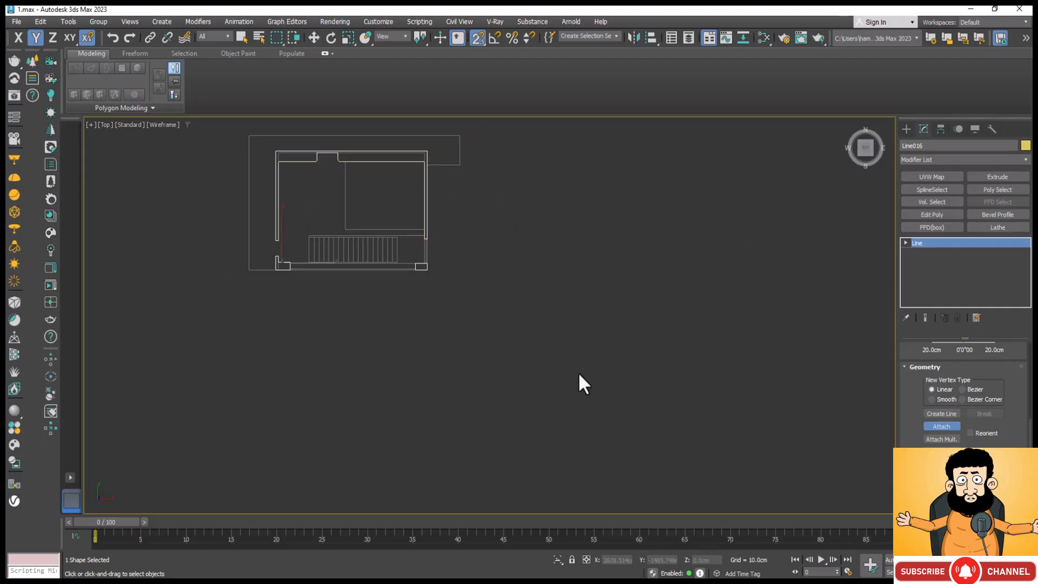
Finish attaching and switch the viewport to a shaded perspective view of the wall outlines and the house.
{"action": "key", "text": "p"}
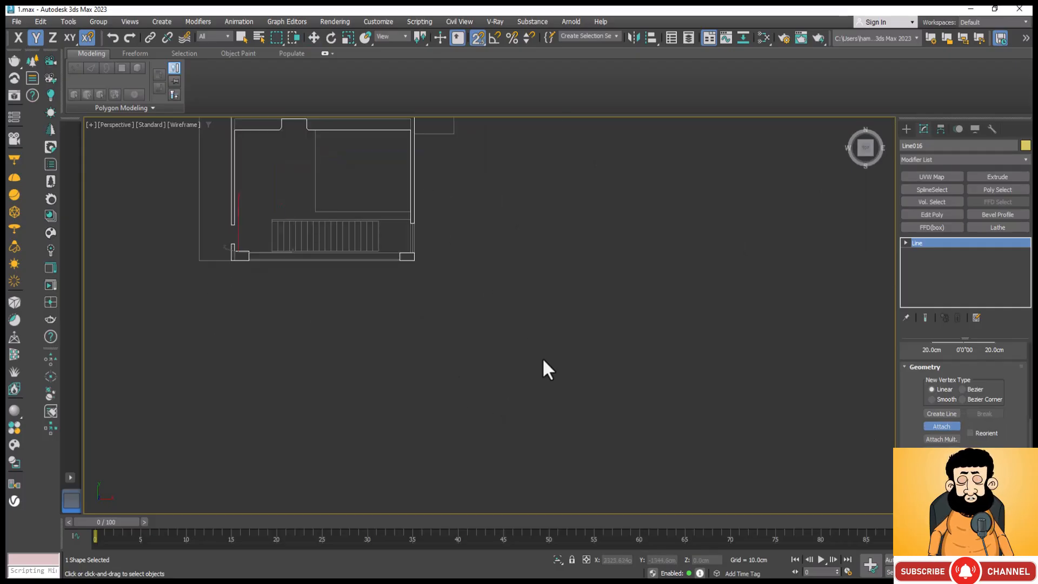
{"action": "scroll", "coordinate": [544, 358], "scroll_direction": "down", "scroll_amount": 2}
{"action": "scroll", "coordinate": [573, 386], "scroll_direction": "down", "scroll_amount": 2}
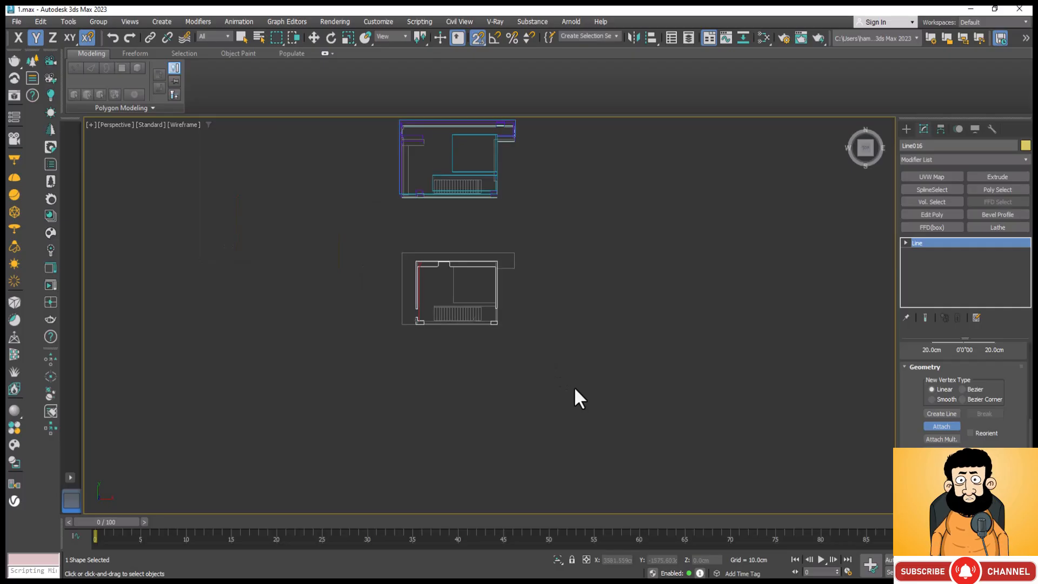
{"action": "key", "text": "w"}
{"action": "left_click", "coordinate": [725, 385]}
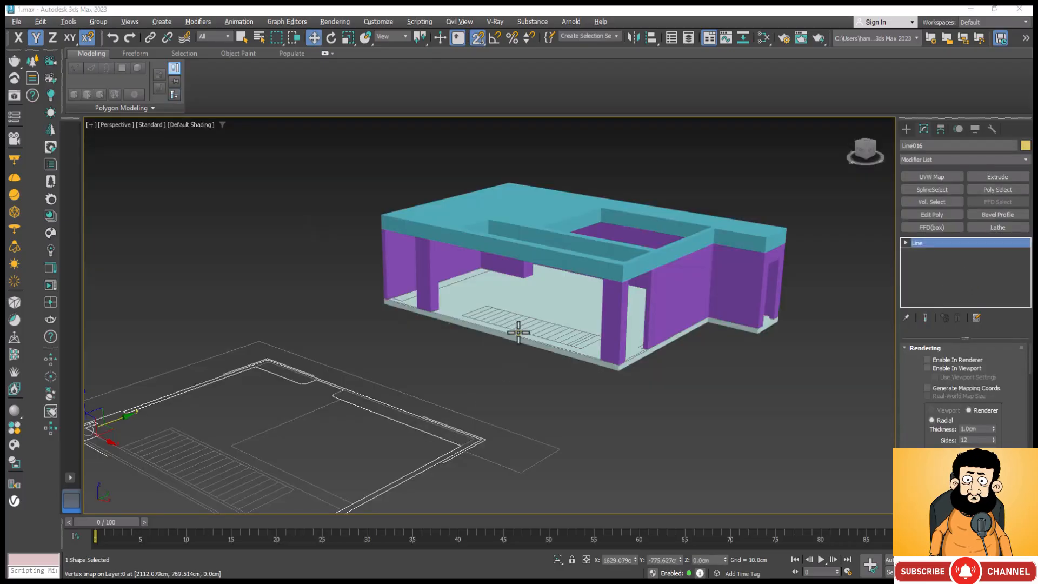
{"action": "scroll", "coordinate": [518, 332], "scroll_direction": "down", "scroll_amount": 5}
{"action": "scroll", "coordinate": [529, 320], "scroll_direction": "up", "scroll_amount": 4}
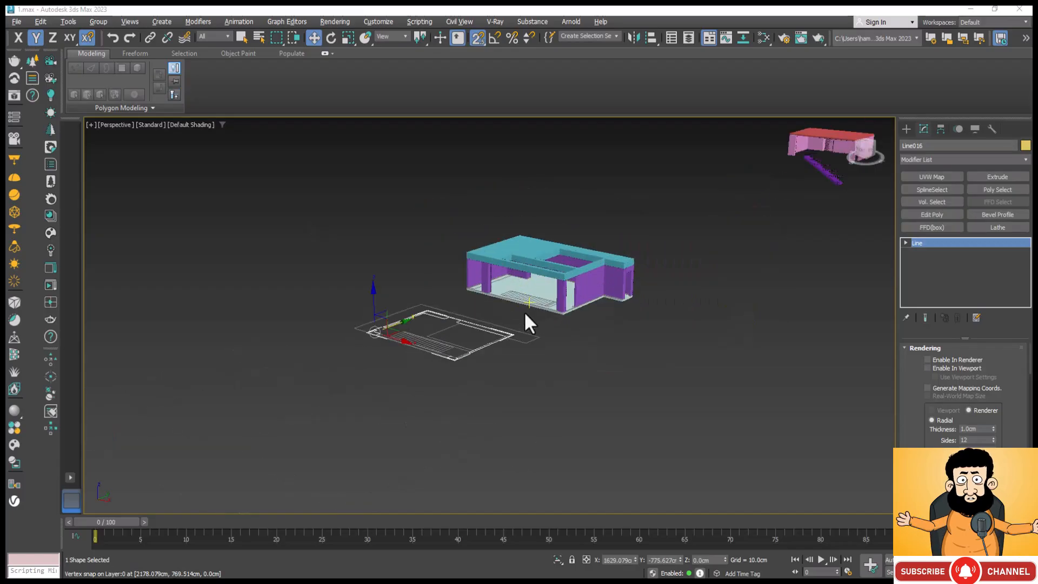
{"action": "scroll", "coordinate": [413, 378], "scroll_direction": "up", "scroll_amount": 2}
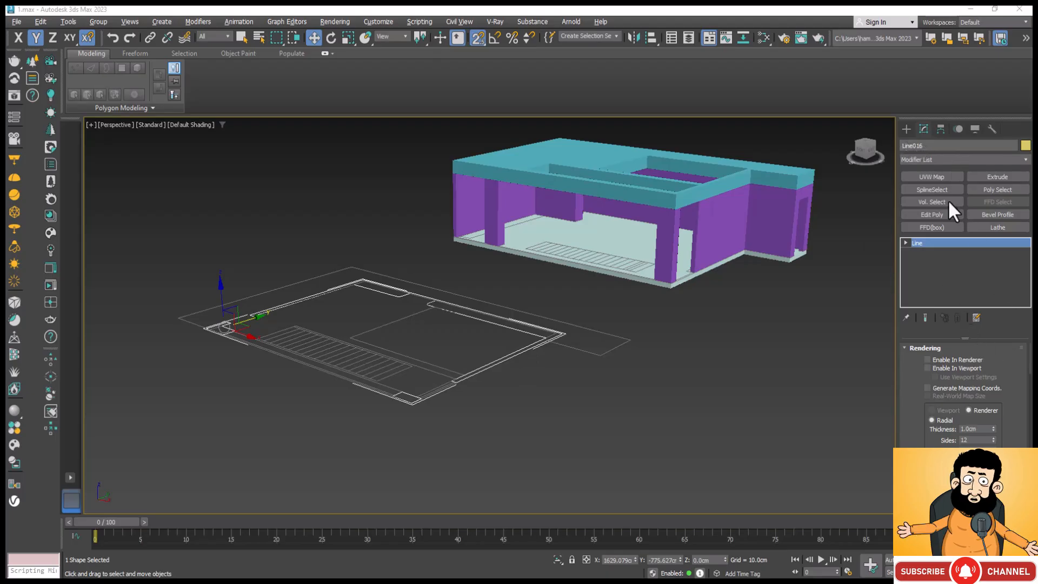
Extrude the attached wall outlines by 300 cm and check the raised walls from several angles.
{"action": "left_click", "coordinate": [997, 177]}
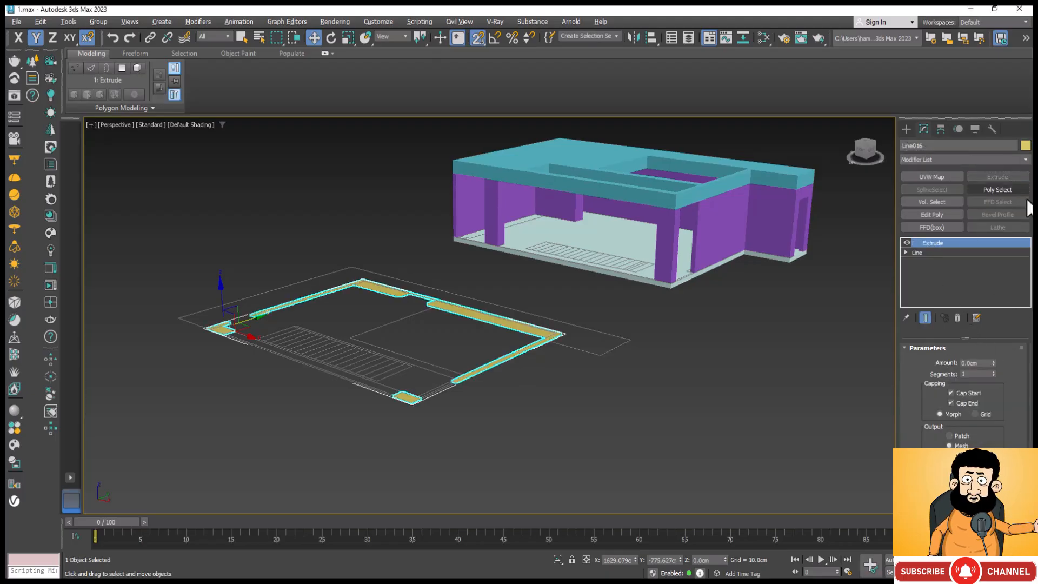
{"action": "double_click", "coordinate": [984, 362]}
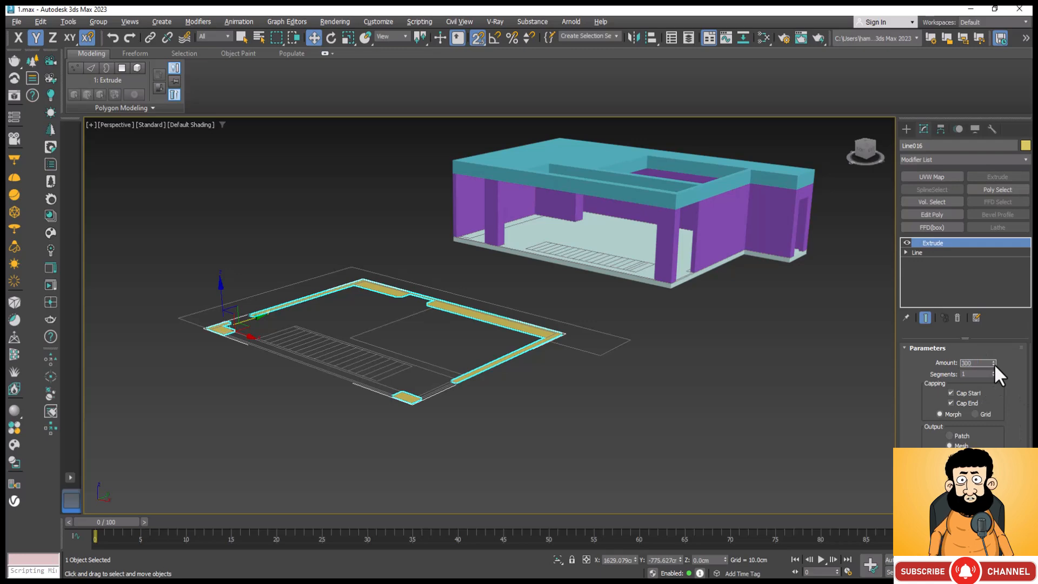
{"action": "type", "text": "300"}
{"action": "key", "text": "Return"}
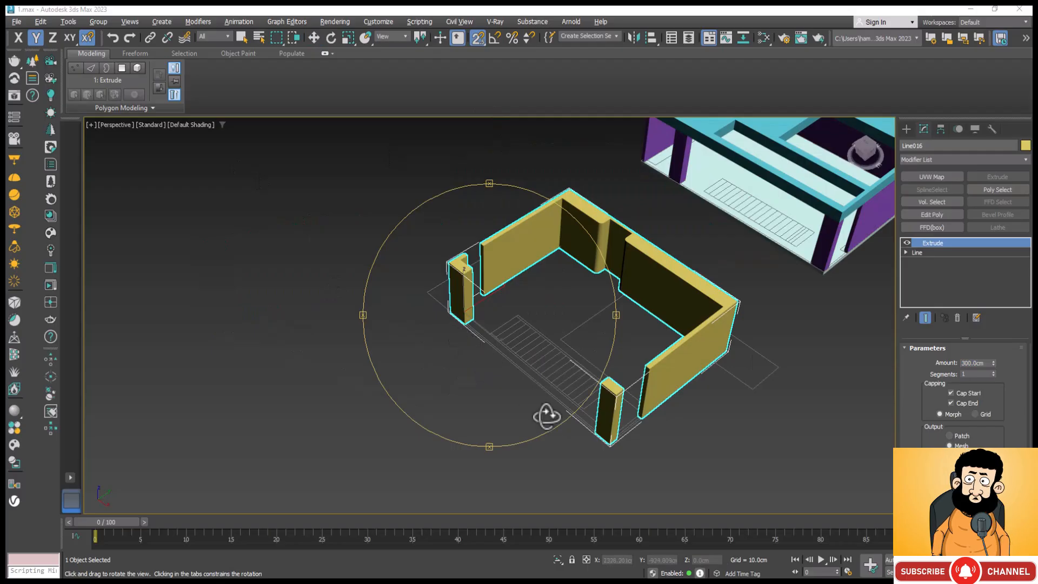
{"action": "left_click_drag", "start_coordinate": [547, 415], "coordinate": [492, 394]}
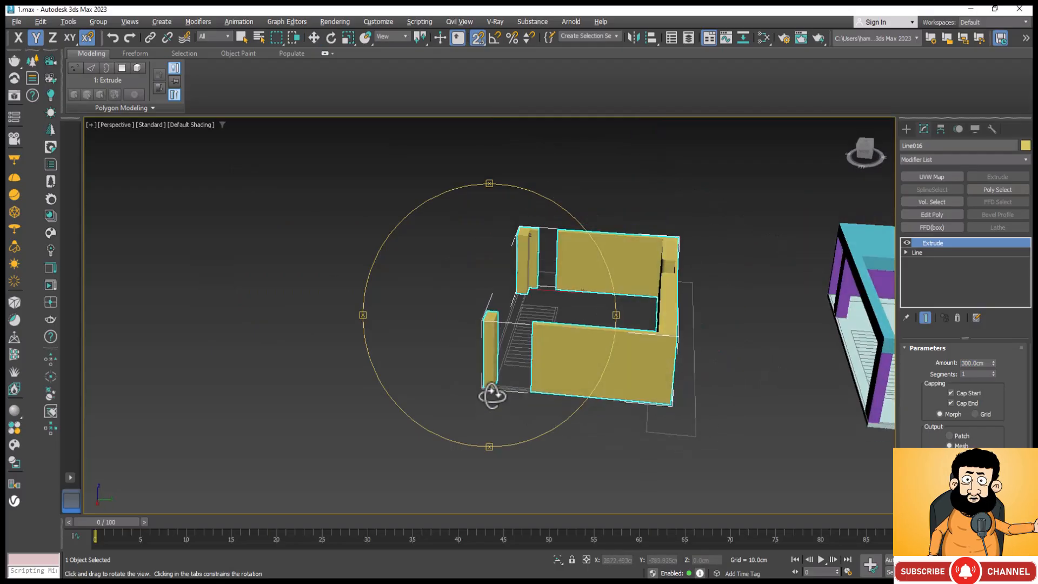
{"action": "scroll", "coordinate": [535, 260], "scroll_direction": "up", "scroll_amount": 5}
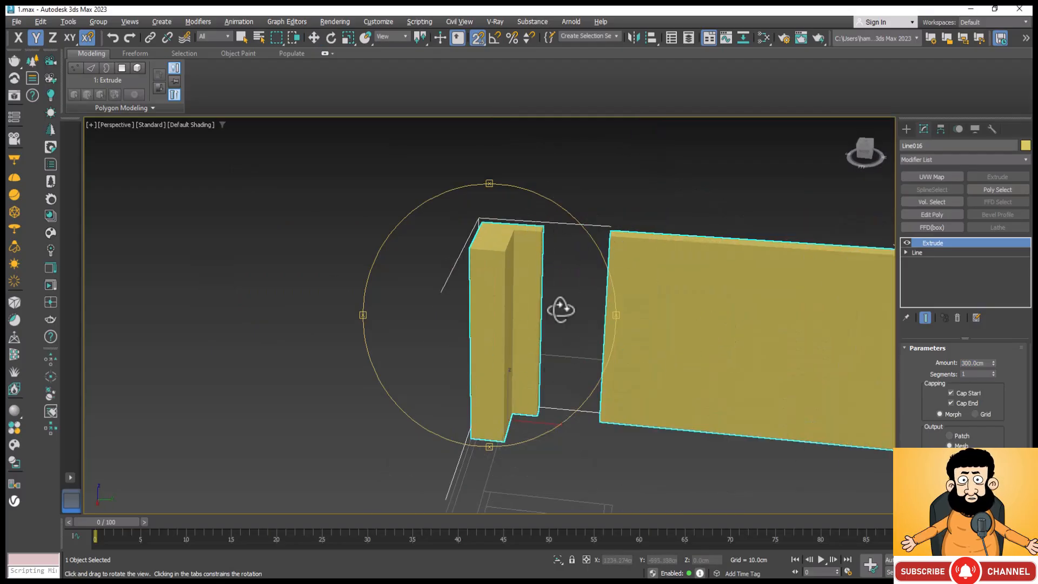
Add an Edit Poly modifier to the walls and connect the two vertical edges on the L-shaped wall's end beside the opening.
{"action": "left_click_drag", "start_coordinate": [389, 352], "coordinate": [596, 274]}
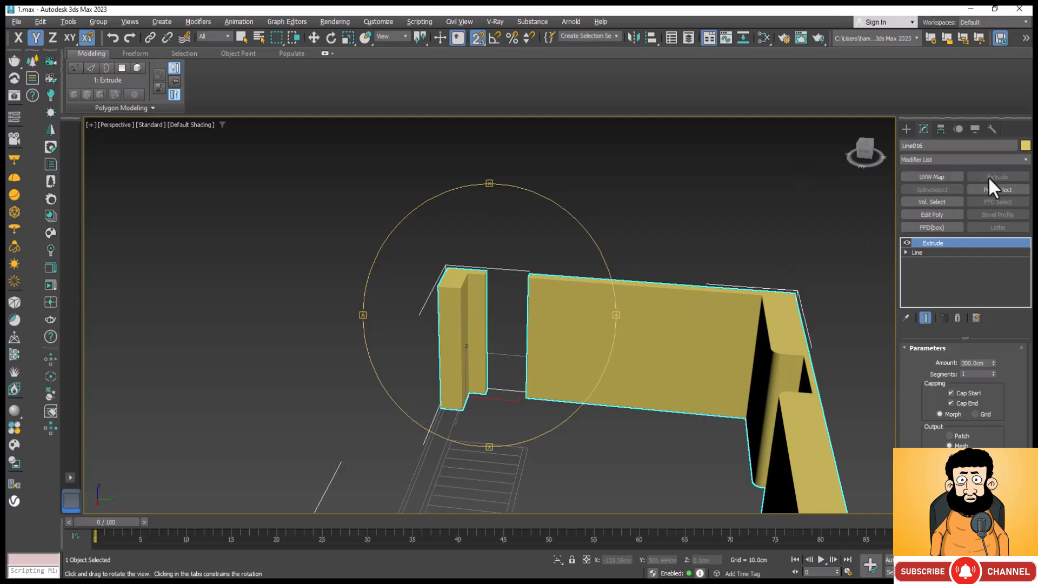
{"action": "left_click", "coordinate": [936, 214]}
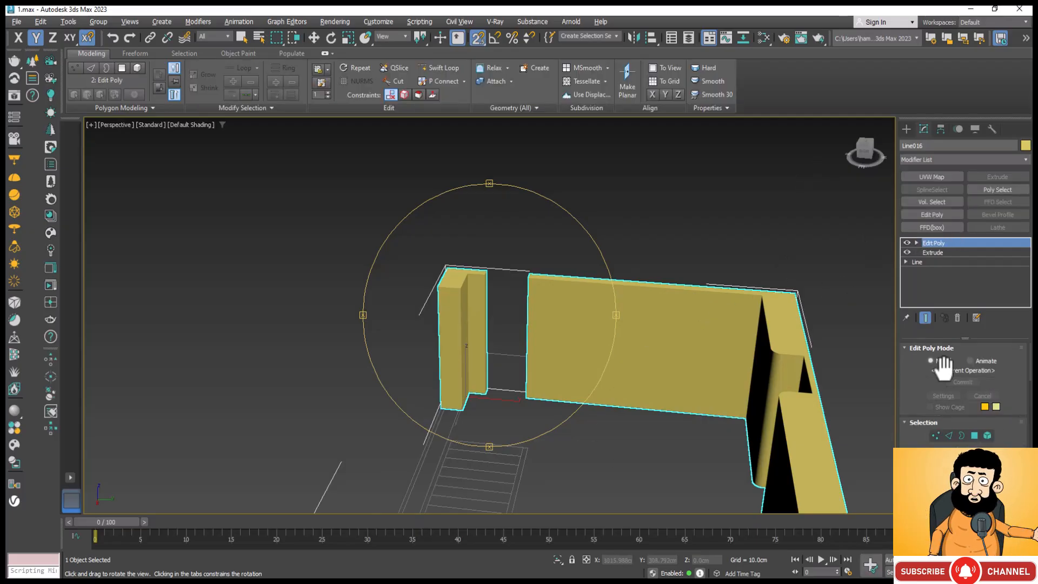
{"action": "left_click", "coordinate": [950, 436]}
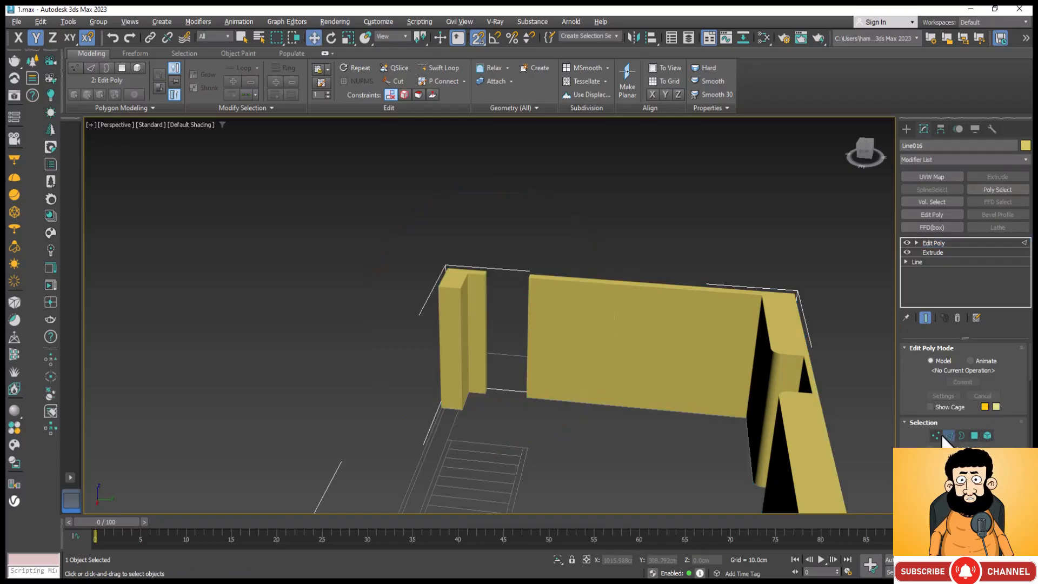
{"action": "scroll", "coordinate": [513, 295], "scroll_direction": "up", "scroll_amount": 3}
{"action": "scroll", "coordinate": [513, 295], "scroll_direction": "up", "scroll_amount": 3}
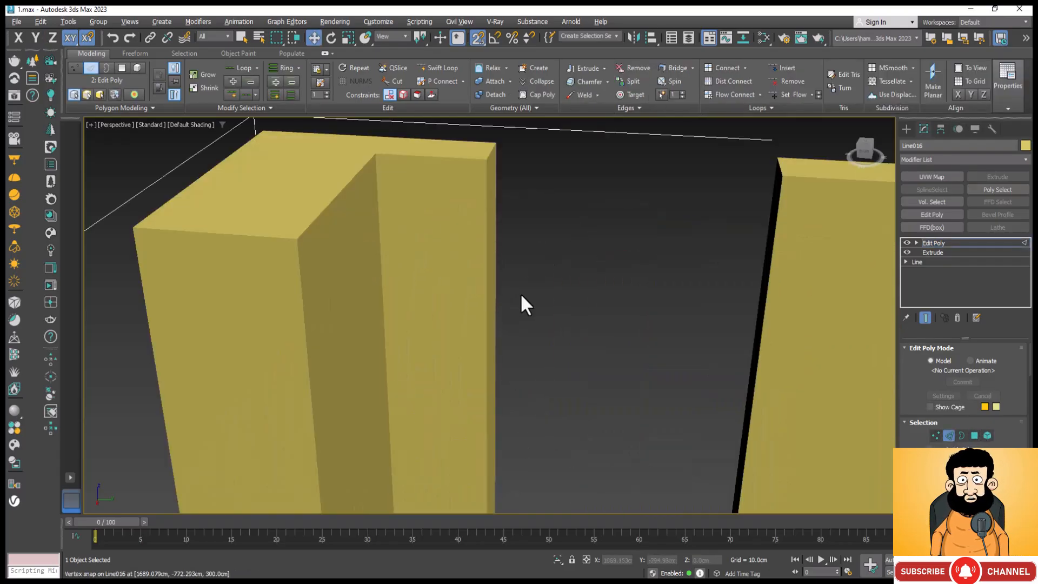
{"action": "left_click", "coordinate": [490, 335]}
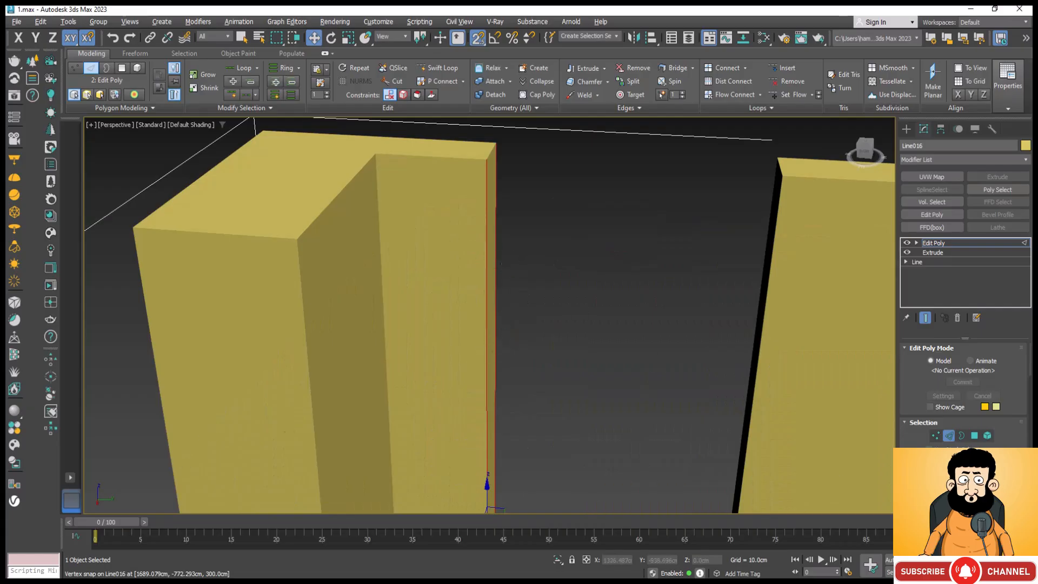
{"action": "right_click", "coordinate": [489, 362]}
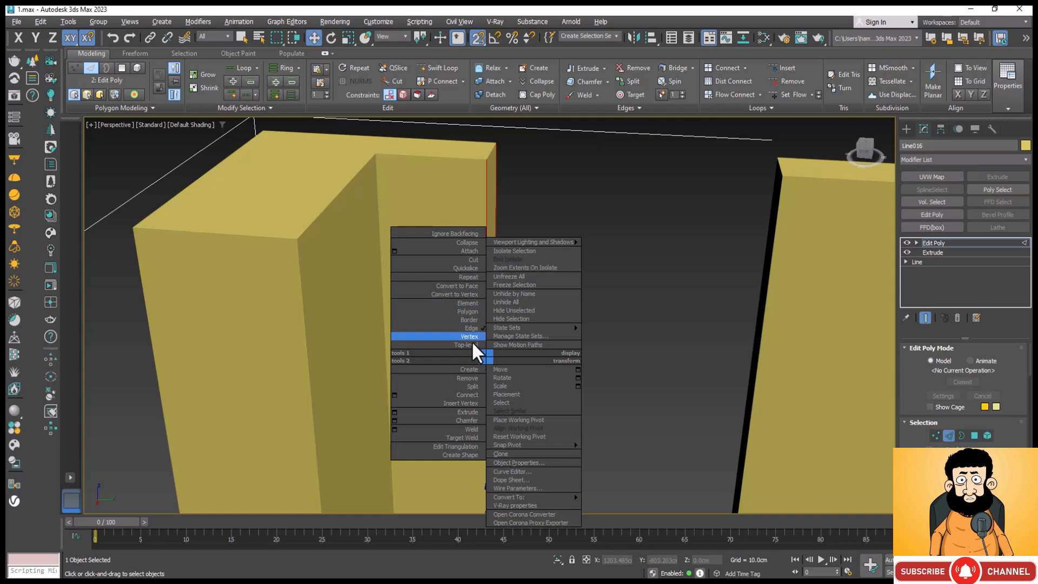
{"action": "left_click", "coordinate": [474, 395]}
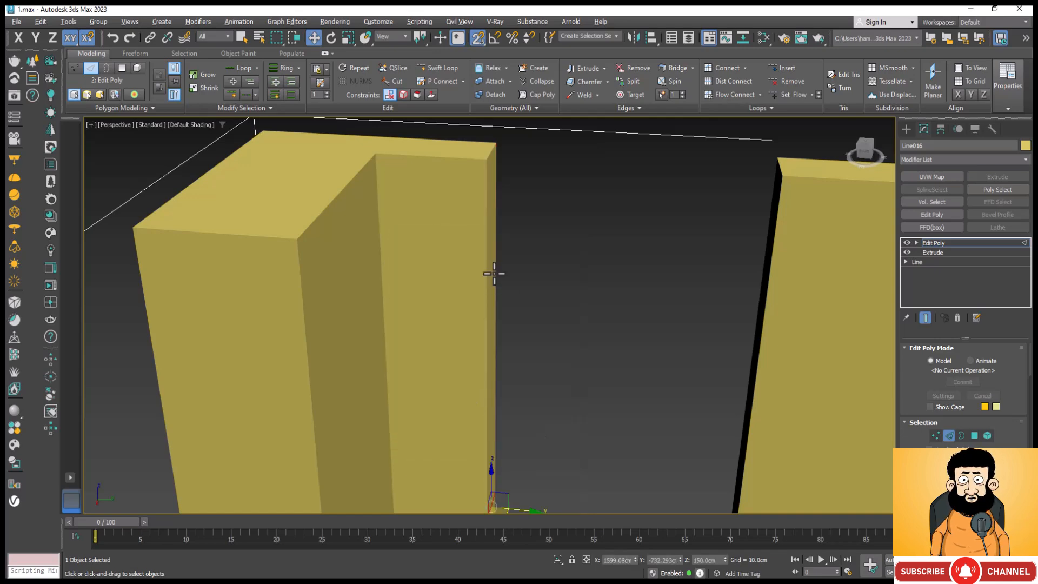
Raise the new connecting edge on the L-shaped wall's end to a height of about 291 cm.
{"action": "scroll", "coordinate": [487, 400], "scroll_direction": "down", "scroll_amount": 3}
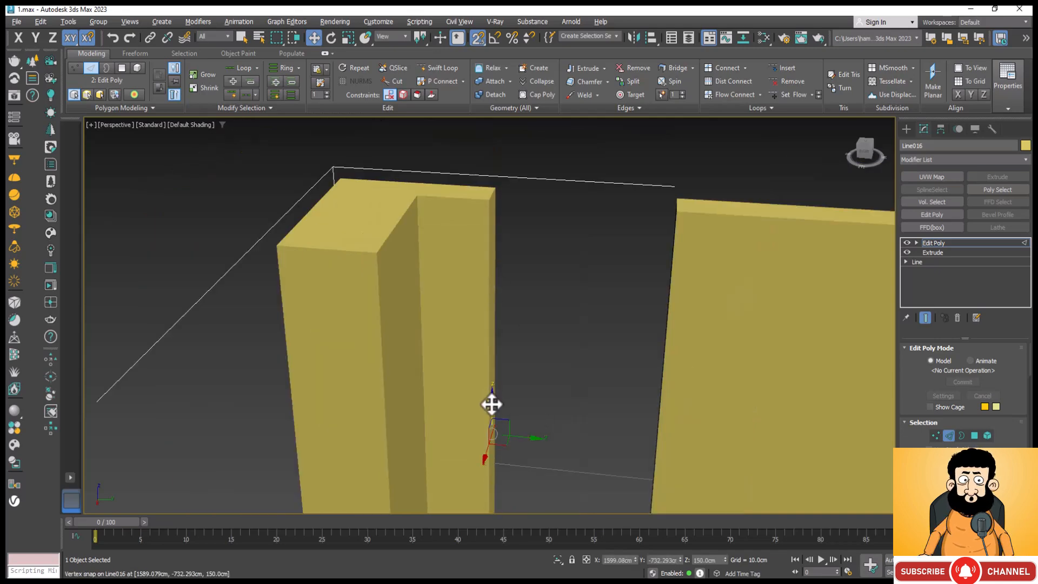
{"action": "left_click_drag", "start_coordinate": [492, 405], "coordinate": [469, 227]}
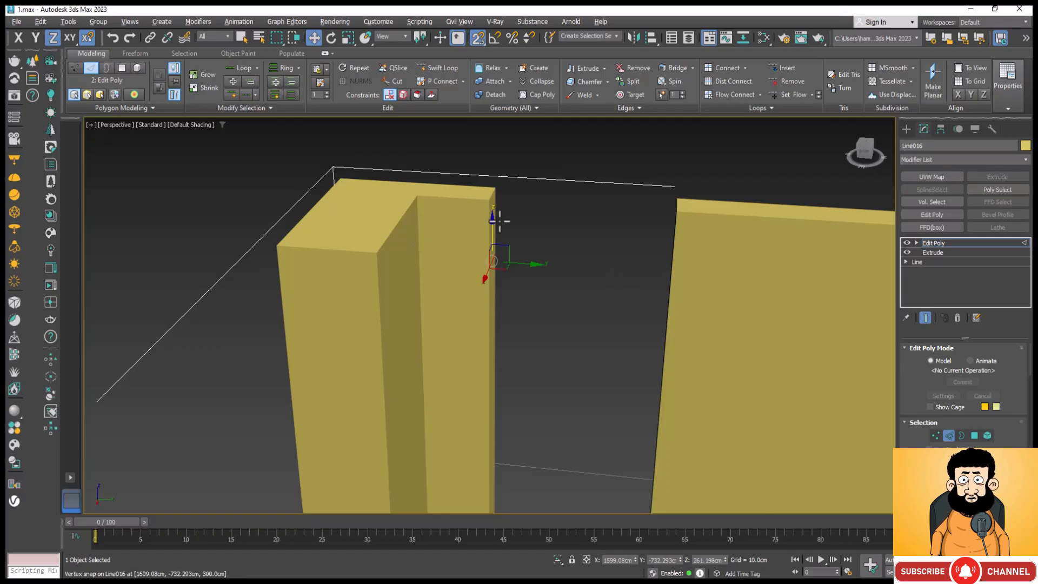
{"action": "left_click_drag", "start_coordinate": [491, 227], "coordinate": [488, 194]}
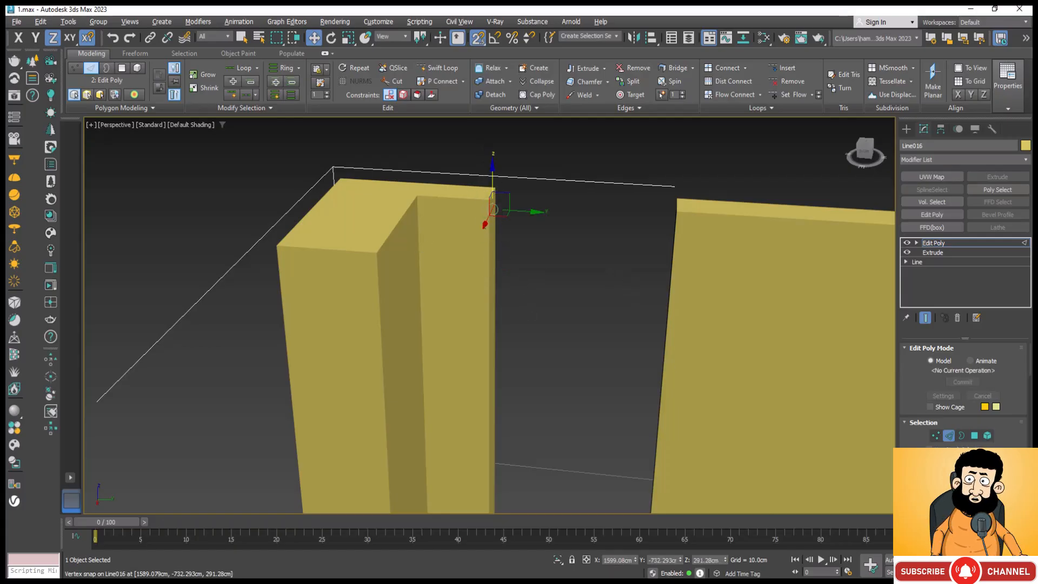
{"action": "left_click", "coordinate": [587, 559]}
{"action": "left_click", "coordinate": [703, 560]}
{"action": "double_click", "coordinate": [713, 561]}
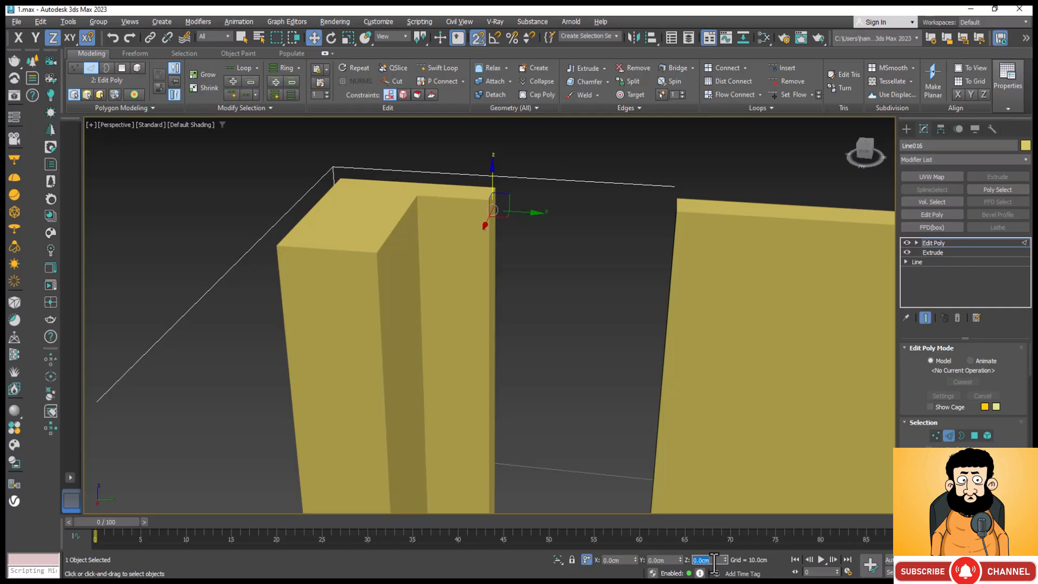
{"action": "left_click", "coordinate": [574, 270]}
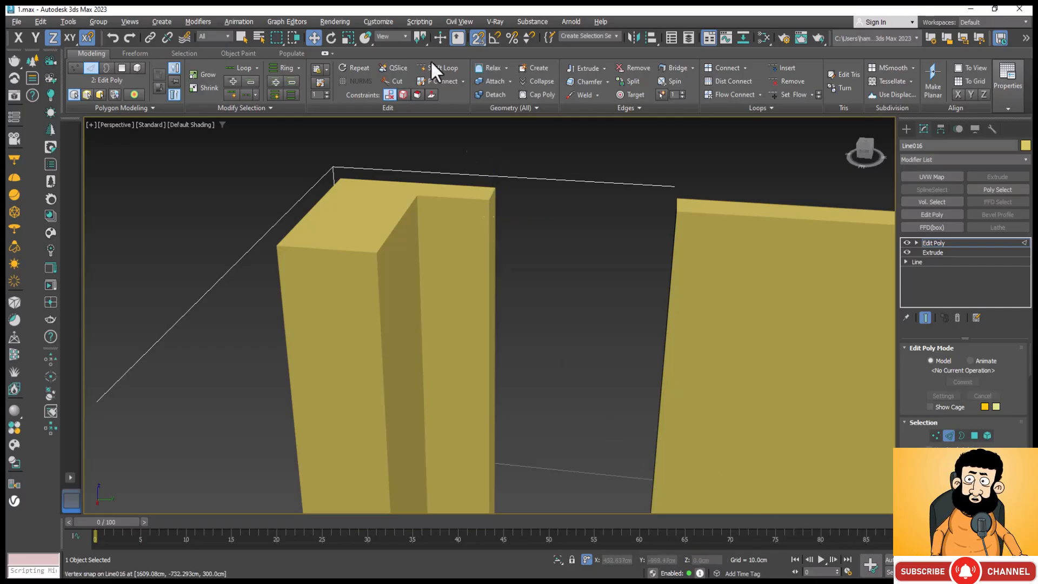
Display edged faces and connect the two vertical edges on the long wall's end facing the opening.
{"action": "scroll", "coordinate": [494, 181], "scroll_direction": "down", "scroll_amount": 5}
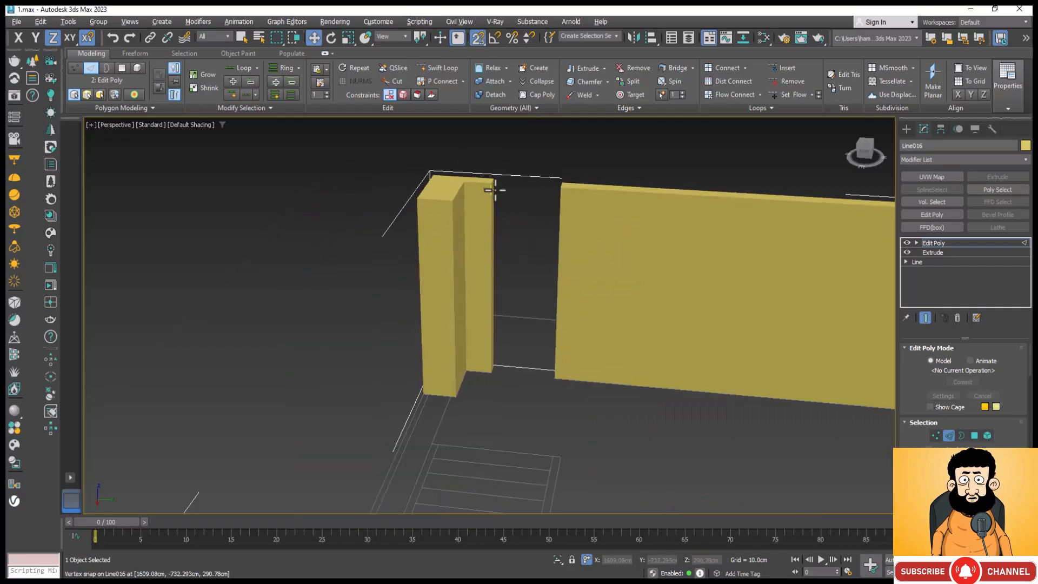
{"action": "scroll", "coordinate": [493, 190], "scroll_direction": "up", "scroll_amount": 5}
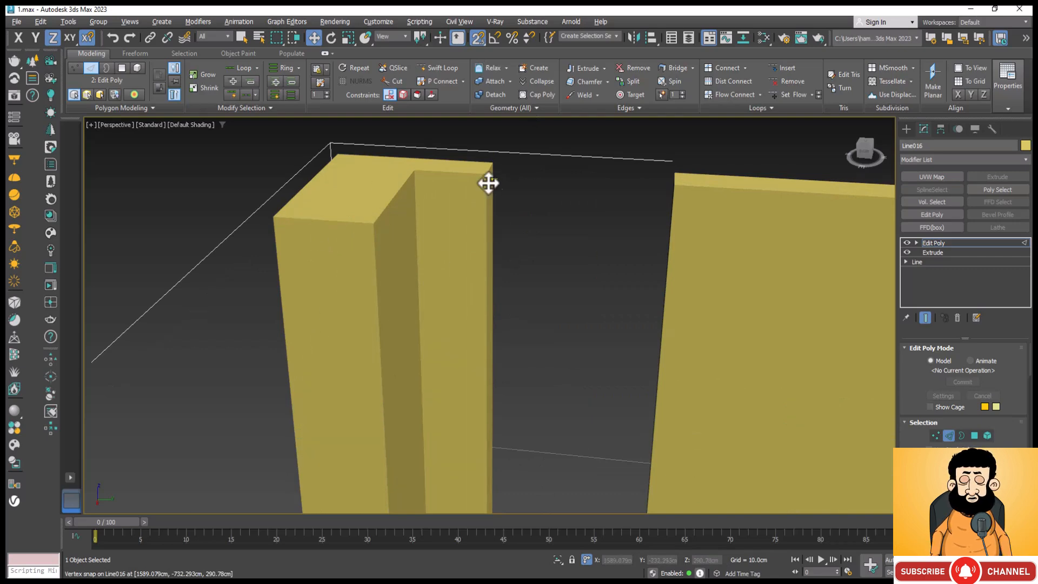
{"action": "scroll", "coordinate": [487, 178], "scroll_direction": "up", "scroll_amount": 4}
{"action": "key", "text": "F4"}
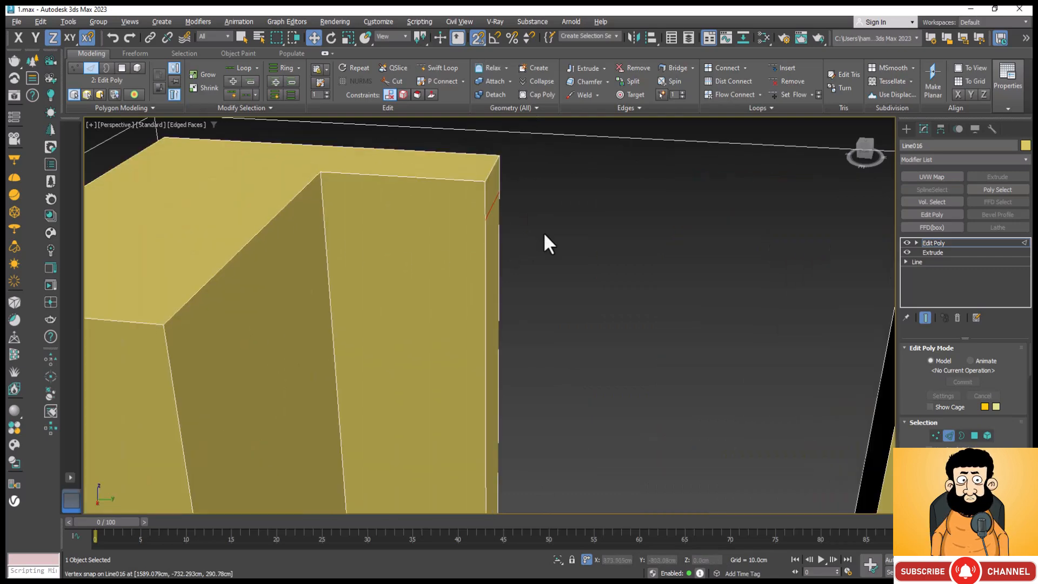
{"action": "scroll", "coordinate": [538, 224], "scroll_direction": "down", "scroll_amount": 2}
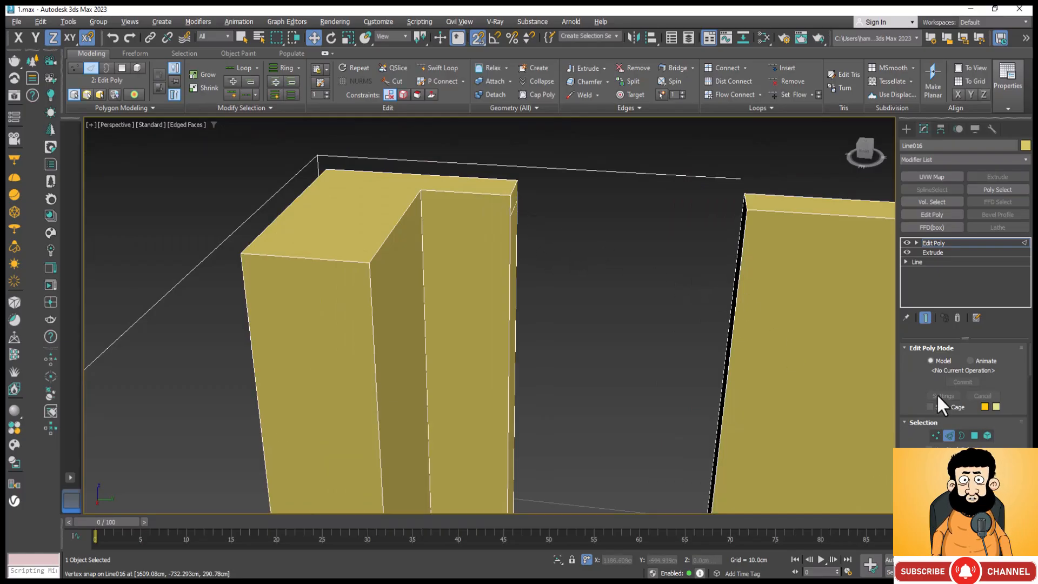
{"action": "left_click_drag", "start_coordinate": [703, 284], "coordinate": [754, 336]}
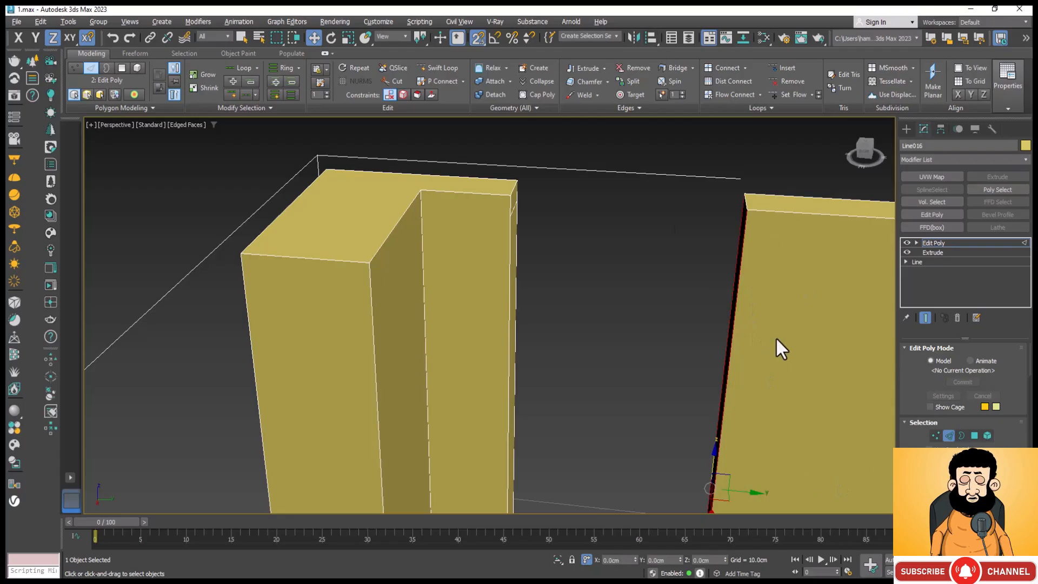
{"action": "right_click", "coordinate": [729, 287]}
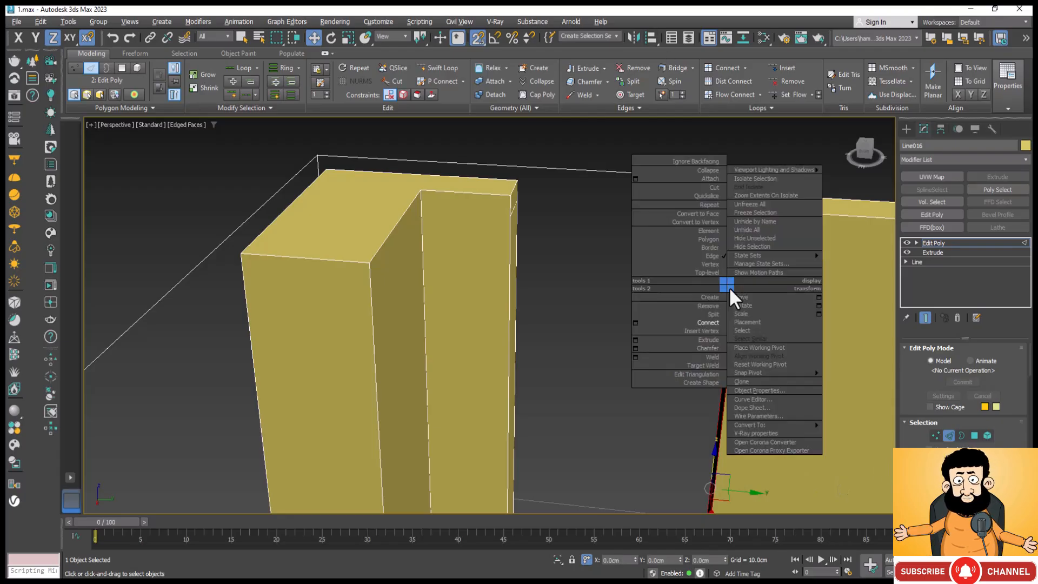
{"action": "left_click", "coordinate": [707, 324]}
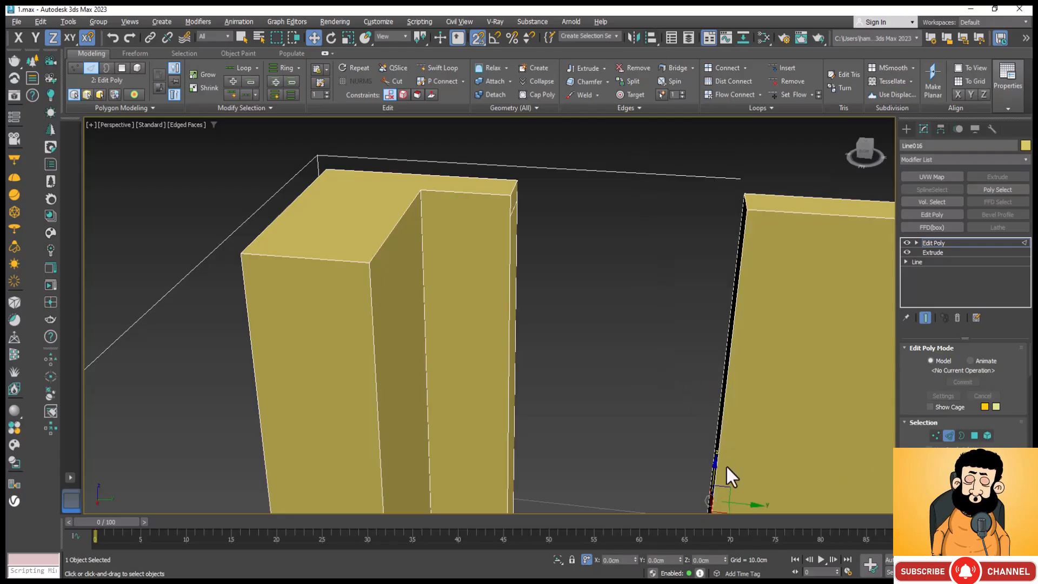
Switch to 3D snapping and raise the long wall's new edge level with the connecting edge across the opening.
{"action": "mouse_move", "coordinate": [716, 468]}
{"action": "left_mouse_down"}
{"action": "mouse_move", "coordinate": [717, 285]}
{"action": "mouse_move", "coordinate": [510, 211]}
{"action": "left_mouse_up"}
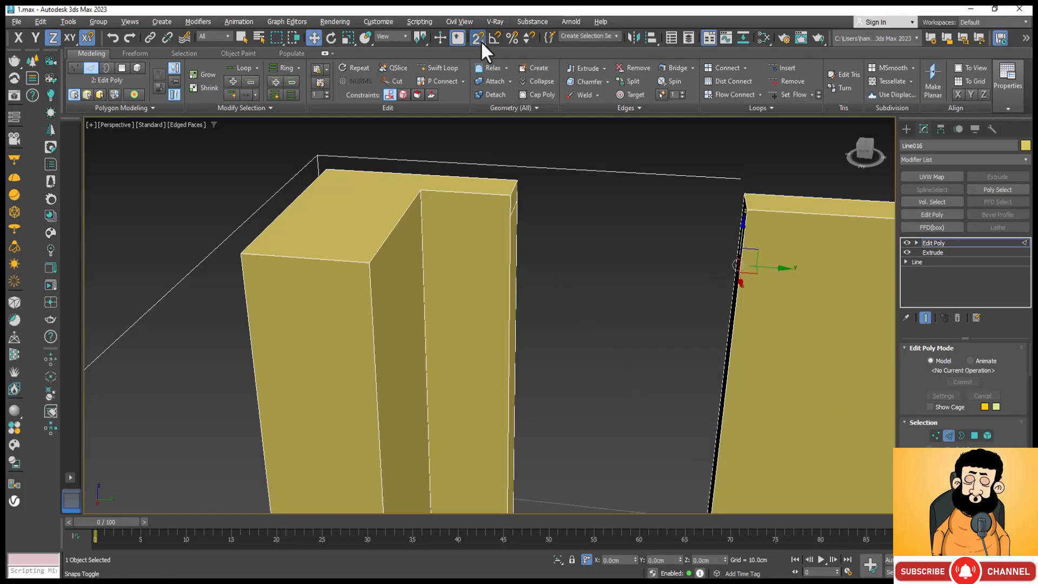
{"action": "left_click_drag", "start_coordinate": [481, 40], "coordinate": [484, 85]}
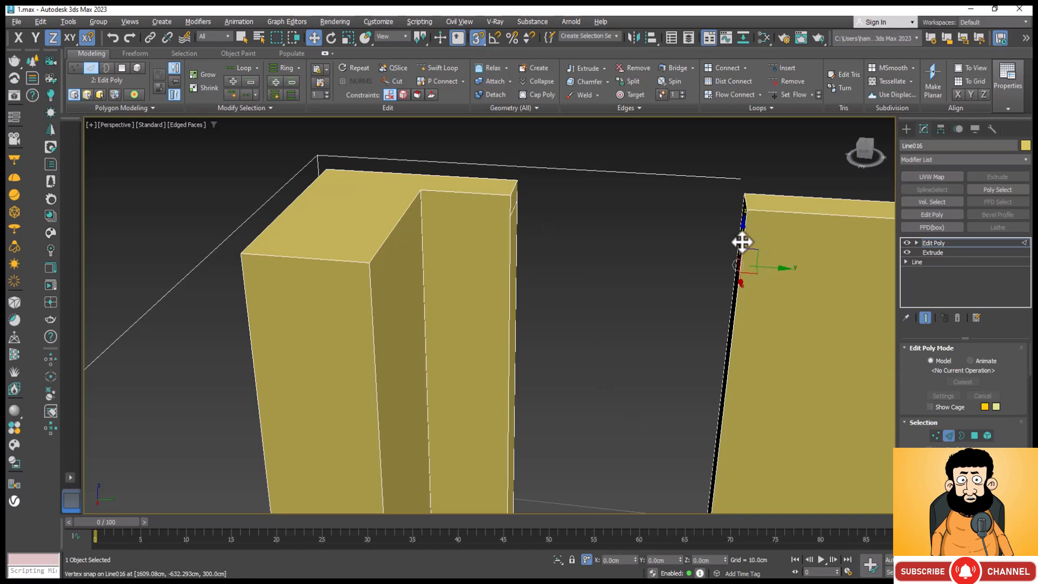
{"action": "left_click_drag", "start_coordinate": [742, 242], "coordinate": [509, 219]}
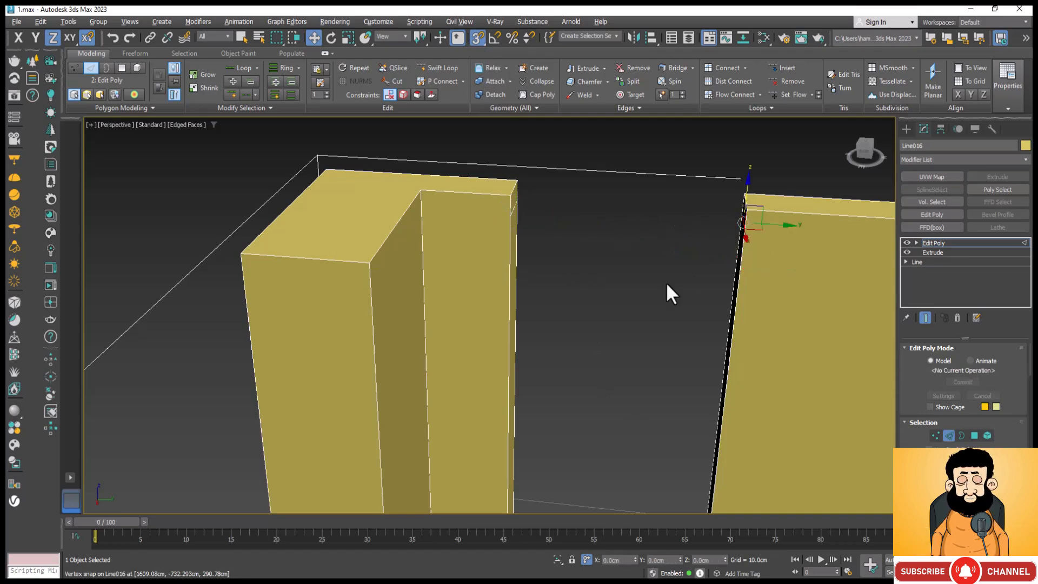
{"action": "left_click", "coordinate": [667, 285]}
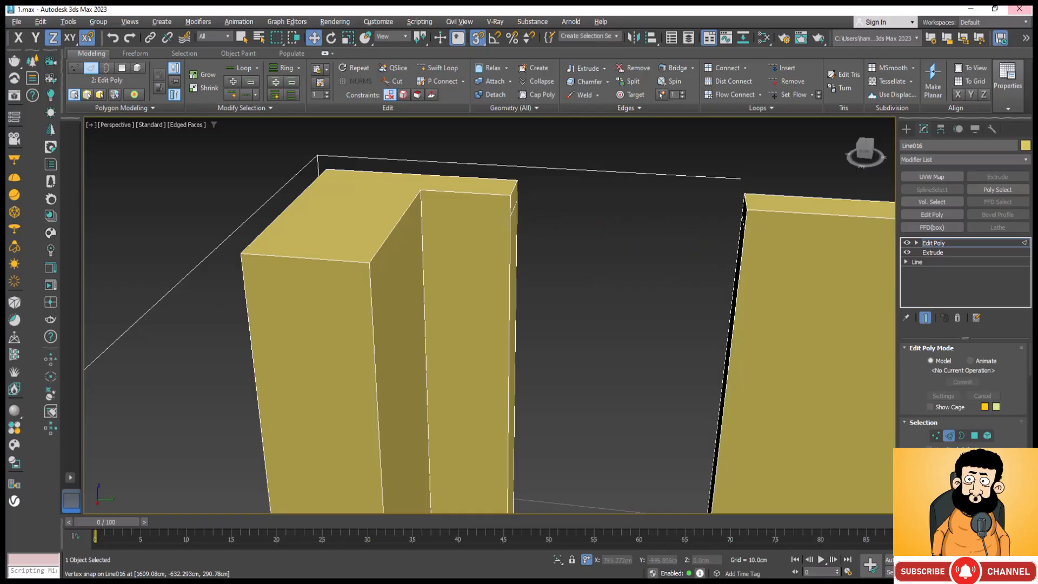
Select the small upper end polygons on both sides of the opening and bridge them into a lintel.
{"action": "left_click", "coordinate": [975, 435]}
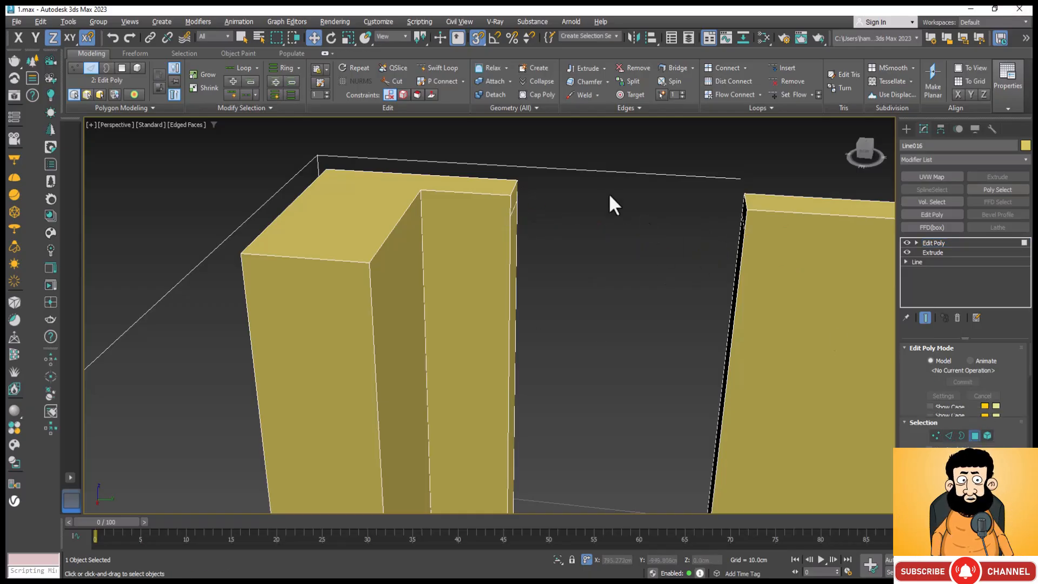
{"action": "left_click", "coordinate": [514, 200]}
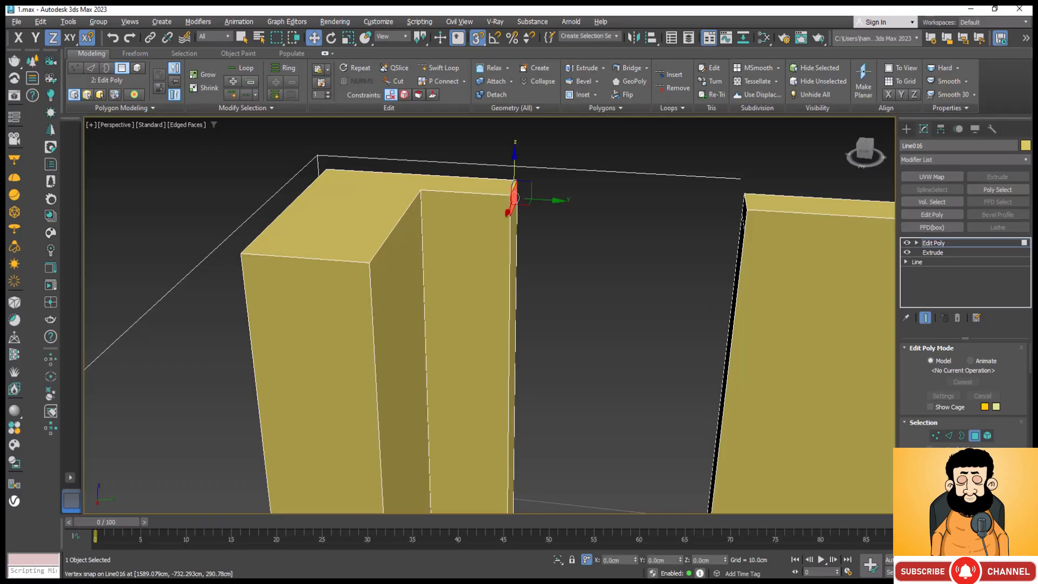
{"action": "key", "text": "ctrl+r"}
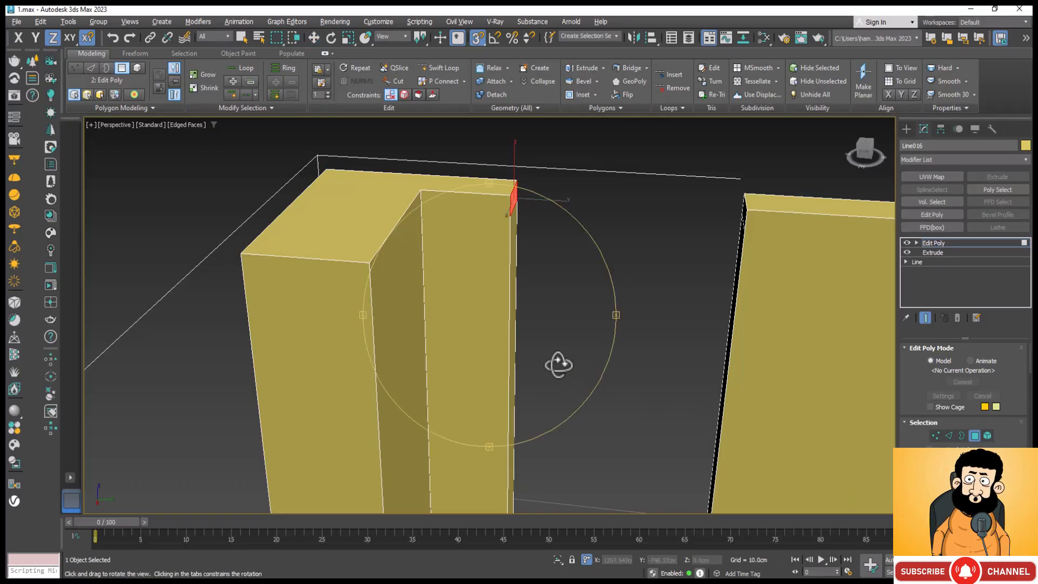
{"action": "left_click_drag", "start_coordinate": [559, 365], "coordinate": [698, 193]}
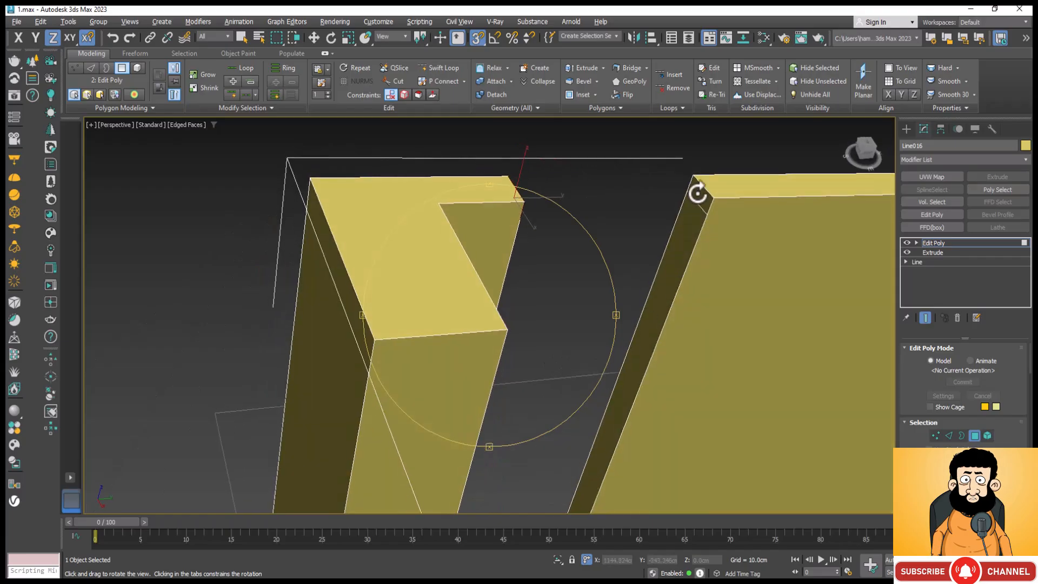
{"action": "right_click", "coordinate": [698, 193]}
{"action": "left_click", "coordinate": [700, 195]}
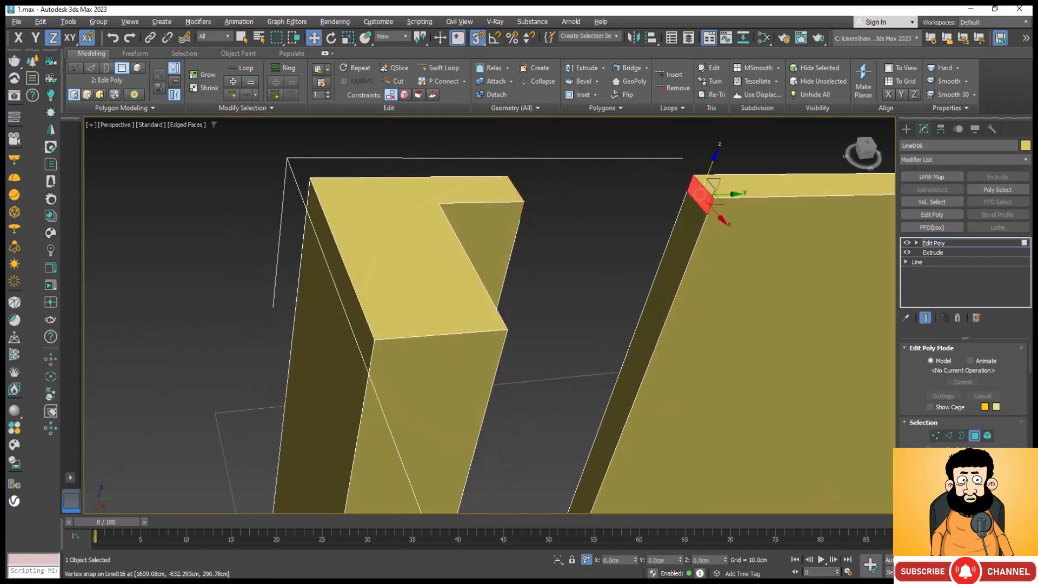
{"action": "key", "text": "ctrl+r"}
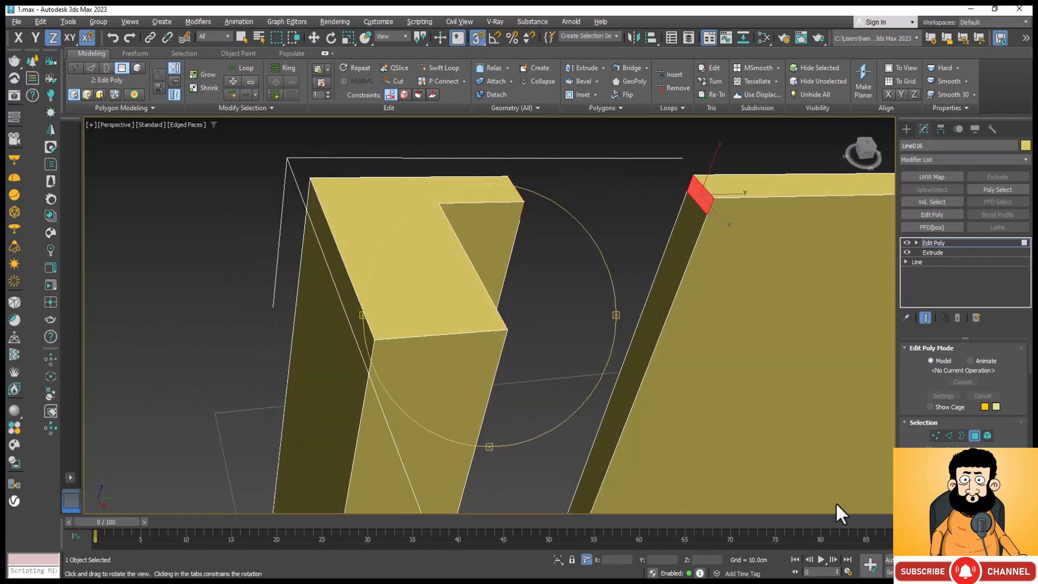
{"action": "left_click_drag", "start_coordinate": [567, 387], "coordinate": [531, 382]}
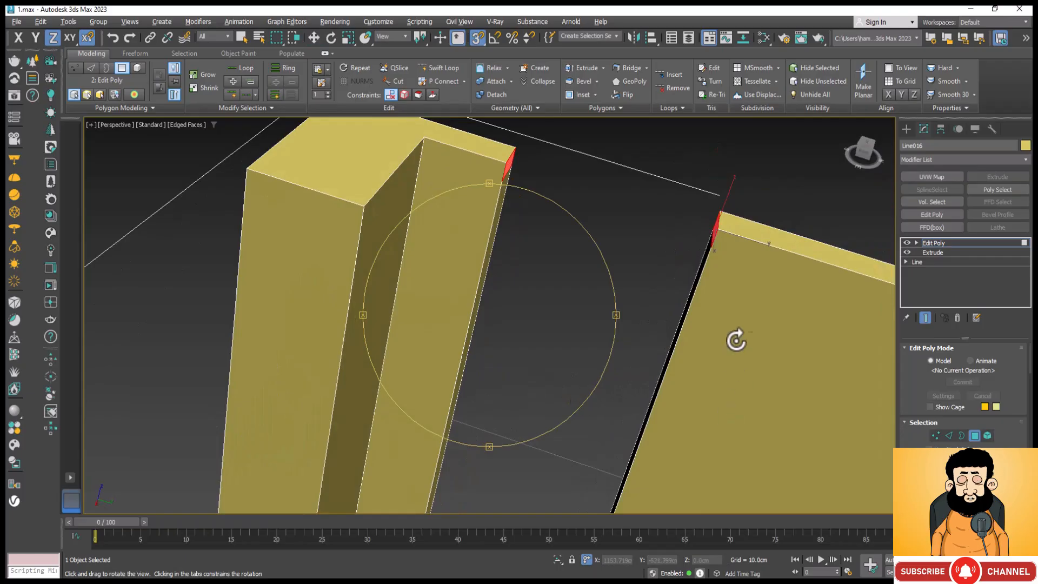
{"action": "scroll", "coordinate": [962, 389], "scroll_direction": "down", "scroll_amount": 5}
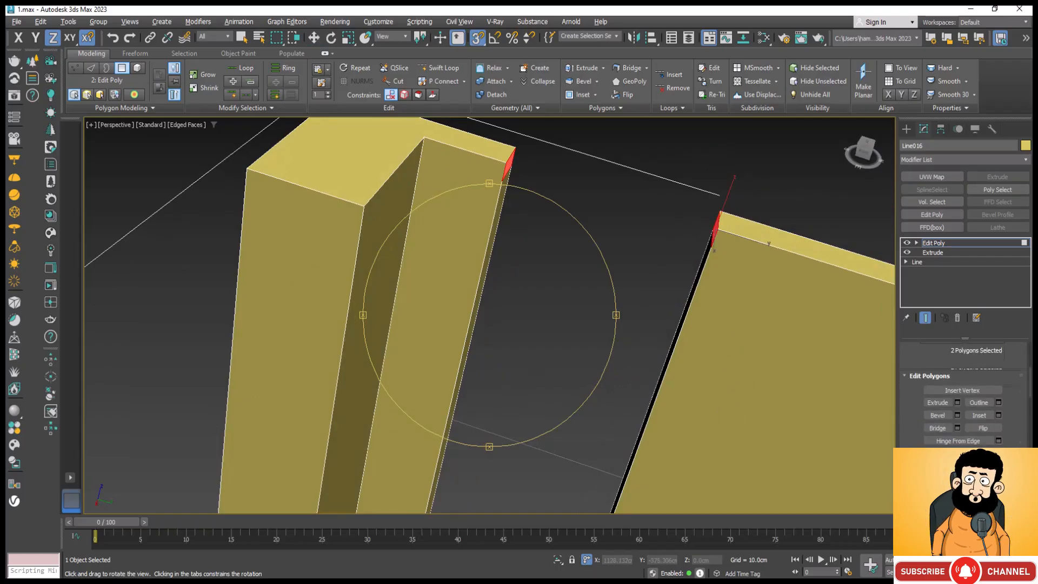
{"action": "scroll", "coordinate": [936, 404], "scroll_direction": "down", "scroll_amount": 2}
{"action": "left_click", "coordinate": [940, 392]}
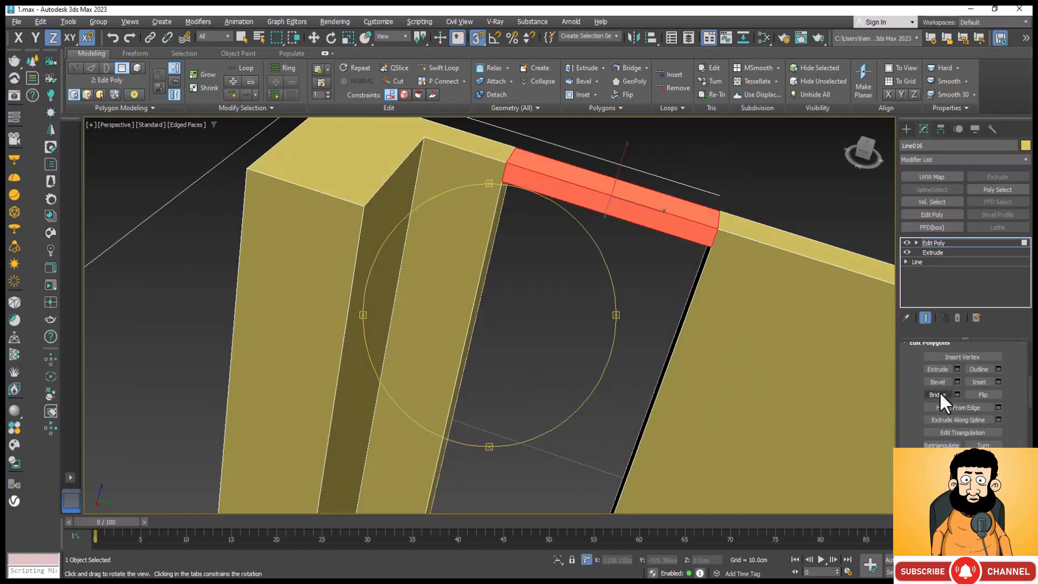
{"action": "scroll", "coordinate": [295, 209], "scroll_direction": "down", "scroll_amount": 5}
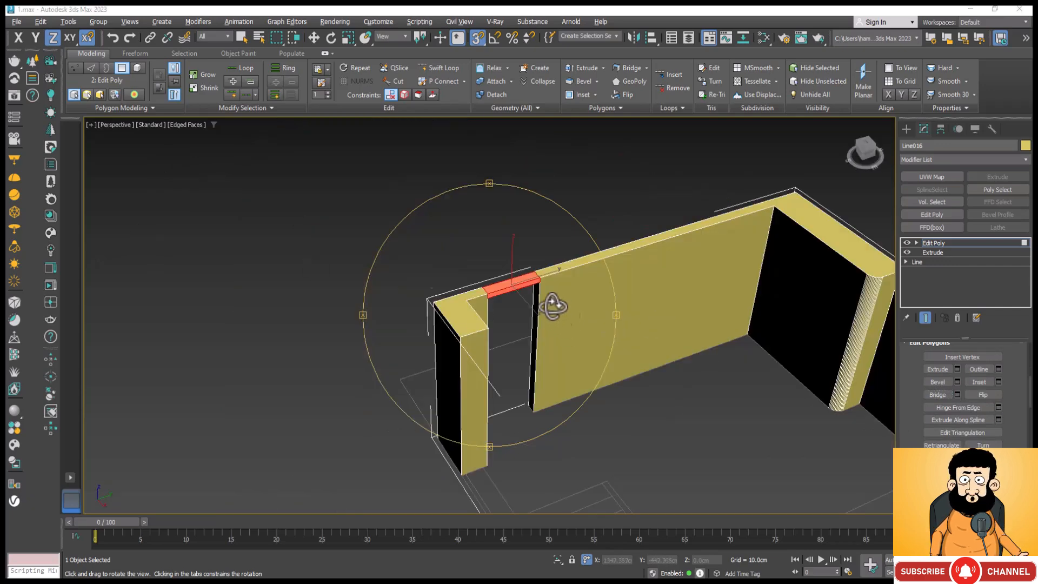
Lower the upper-floor walls vertically in the front view so their base snaps onto the top of the house's slab.
{"action": "left_click_drag", "start_coordinate": [557, 301], "coordinate": [390, 290]}
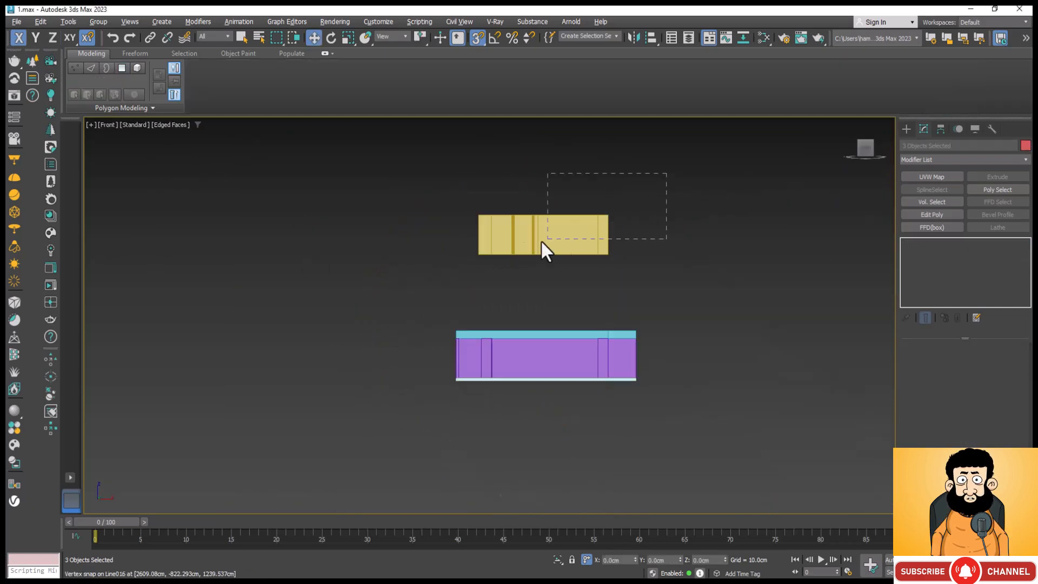
{"action": "left_click_drag", "start_coordinate": [388, 300], "coordinate": [423, 289]}
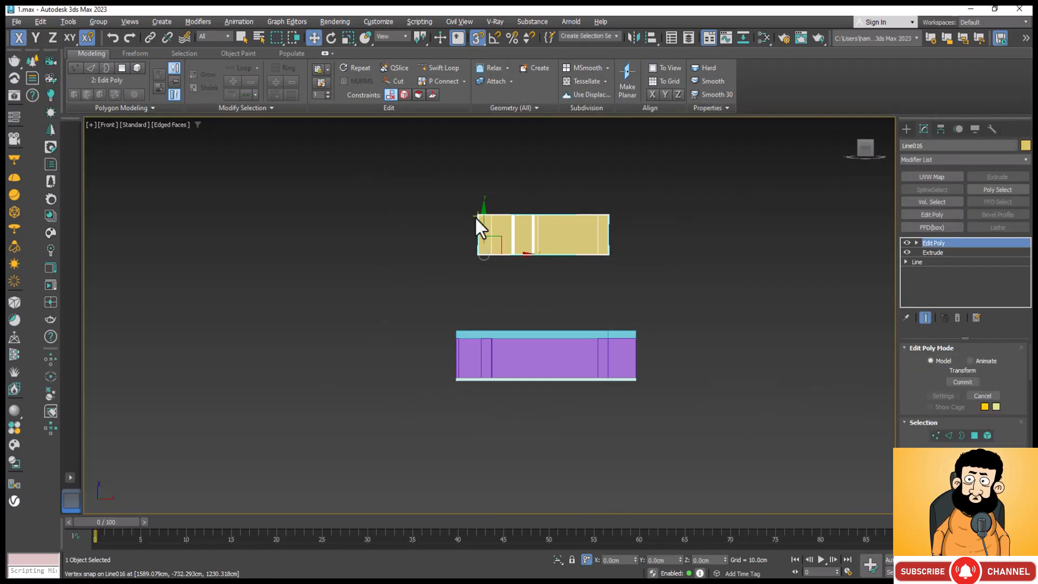
{"action": "left_click_drag", "start_coordinate": [485, 220], "coordinate": [509, 323]}
{"action": "scroll", "coordinate": [487, 359], "scroll_direction": "up", "scroll_amount": 5}
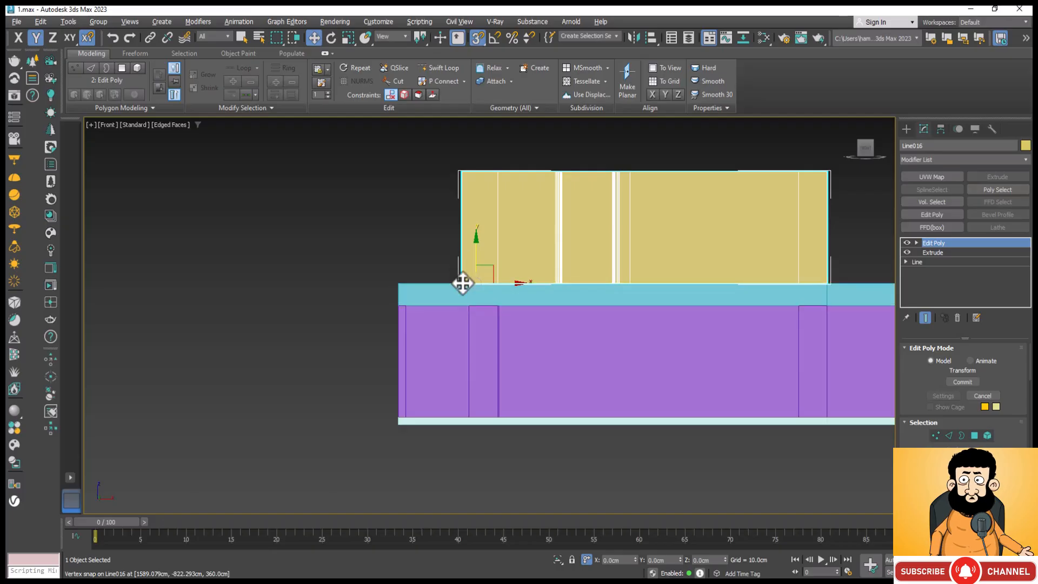
{"action": "left_click_drag", "start_coordinate": [462, 275], "coordinate": [402, 282]}
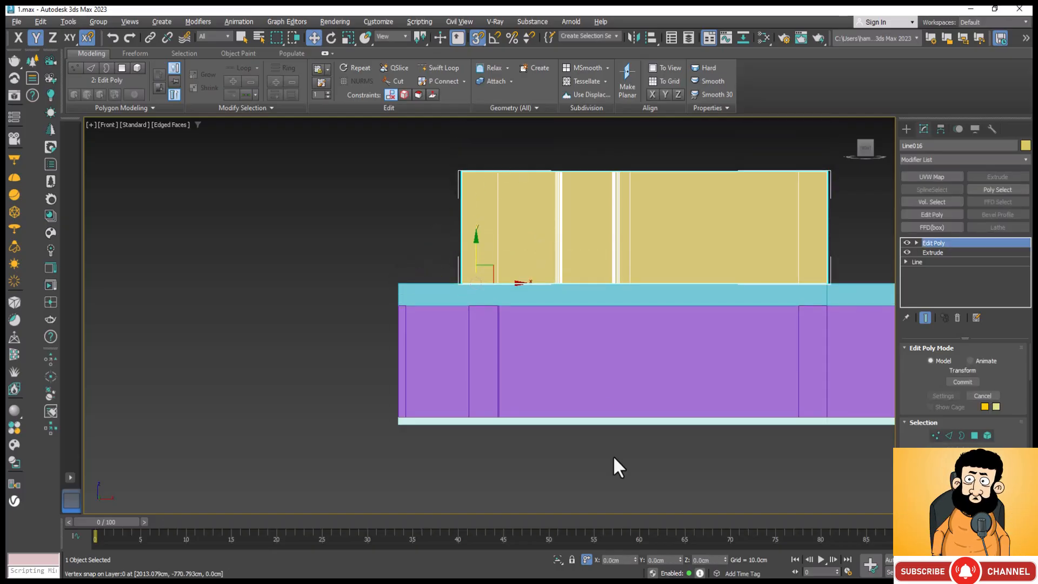
Move the upper-floor walls along the Y axis in perspective and snap their outer corner to the slab's outer corner.
{"action": "key", "text": "p"}
{"action": "scroll", "coordinate": [465, 445], "scroll_direction": "down", "scroll_amount": 5}
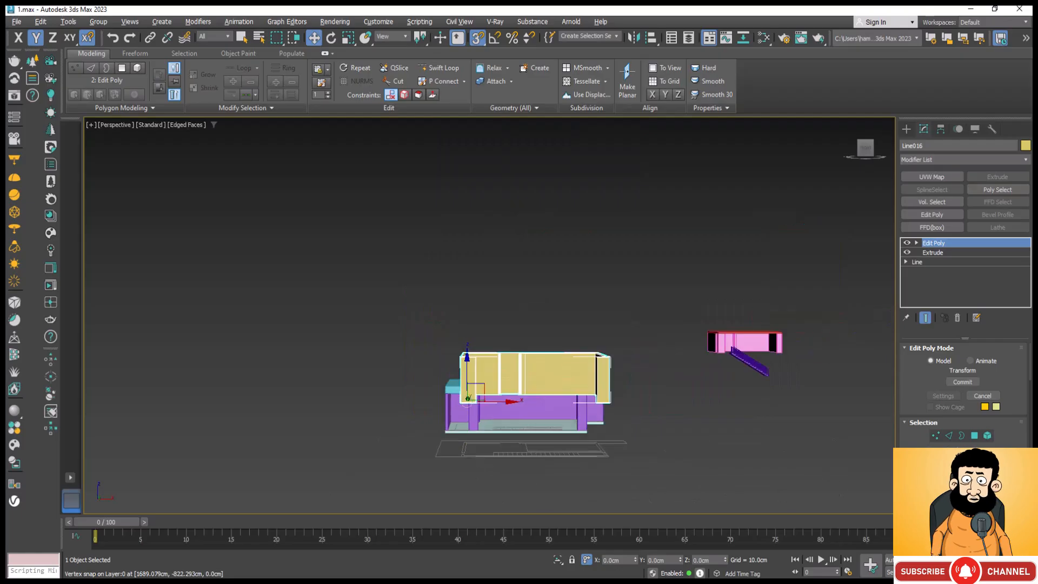
{"action": "left_click", "coordinate": [1010, 573]}
{"action": "left_click_drag", "start_coordinate": [540, 399], "coordinate": [459, 409]}
{"action": "right_click", "coordinate": [609, 416]}
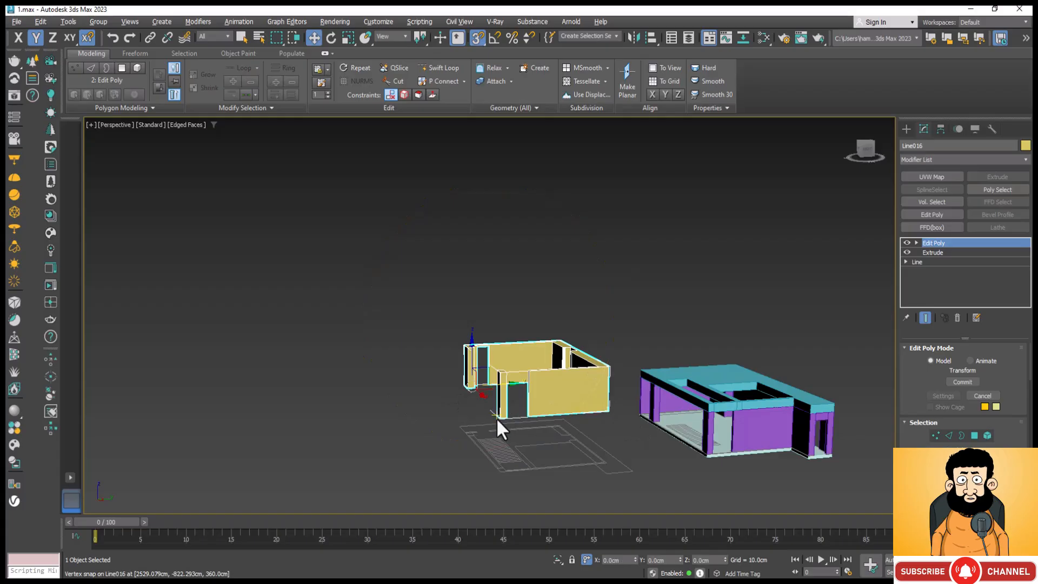
{"action": "mouse_move", "coordinate": [500, 418]}
{"action": "left_mouse_down"}
{"action": "mouse_move", "coordinate": [690, 436]}
{"action": "mouse_move", "coordinate": [710, 405]}
{"action": "mouse_move", "coordinate": [672, 410]}
{"action": "left_mouse_up"}
{"action": "scroll", "coordinate": [757, 398], "scroll_direction": "up", "scroll_amount": 4}
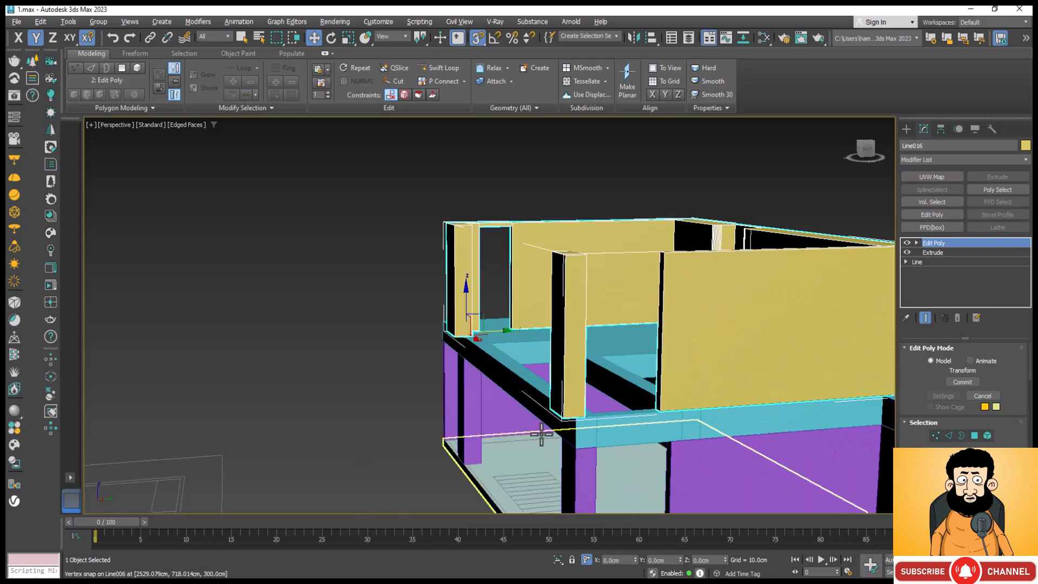
{"action": "scroll", "coordinate": [632, 407], "scroll_direction": "up", "scroll_amount": 5}
{"action": "scroll", "coordinate": [586, 422], "scroll_direction": "down", "scroll_amount": 8}
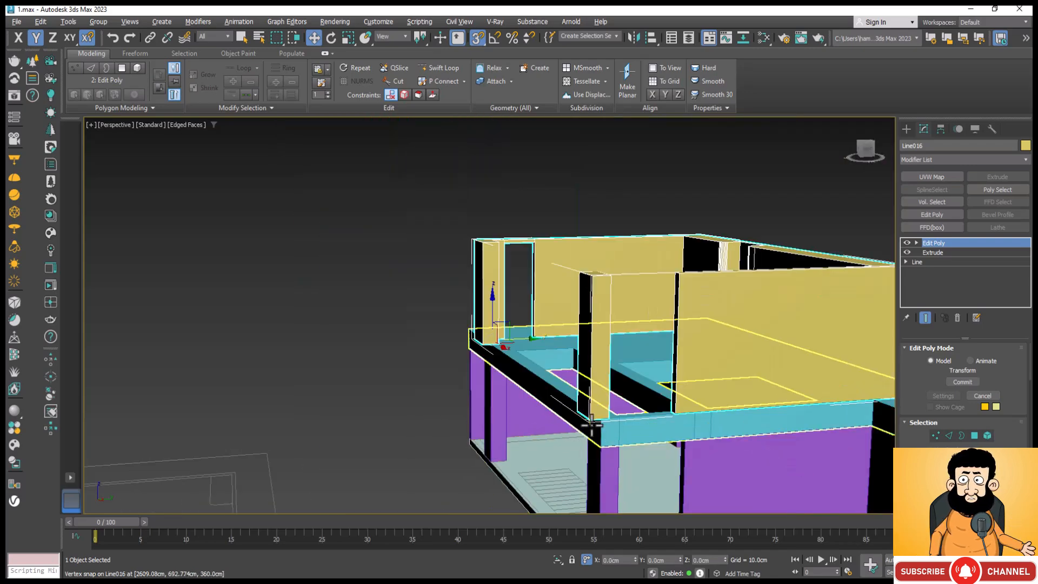
{"action": "left_click_drag", "start_coordinate": [608, 420], "coordinate": [602, 424]}
{"action": "scroll", "coordinate": [602, 425], "scroll_direction": "up", "scroll_amount": 6}
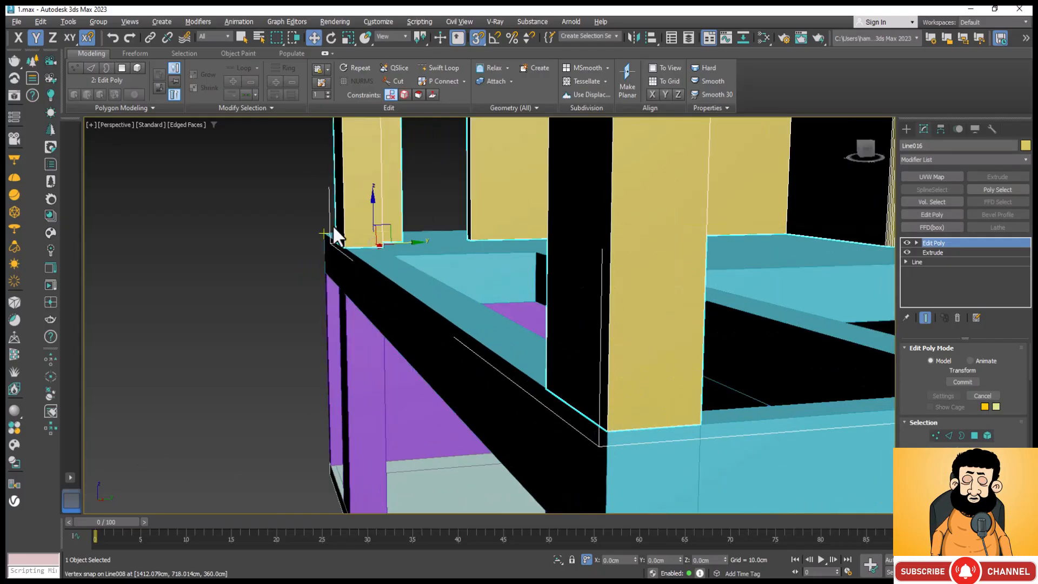
Examine from several angles how the upper-floor walls sit on the slab's corners and edges.
{"action": "scroll", "coordinate": [333, 225], "scroll_direction": "up", "scroll_amount": 4}
{"action": "middle_click_drag", "start_coordinate": [333, 225], "coordinate": [405, 213], "text": "alt"}
{"action": "scroll", "coordinate": [405, 213], "scroll_direction": "down", "scroll_amount": 2}
{"action": "scroll", "coordinate": [514, 301], "scroll_direction": "down", "scroll_amount": 3}
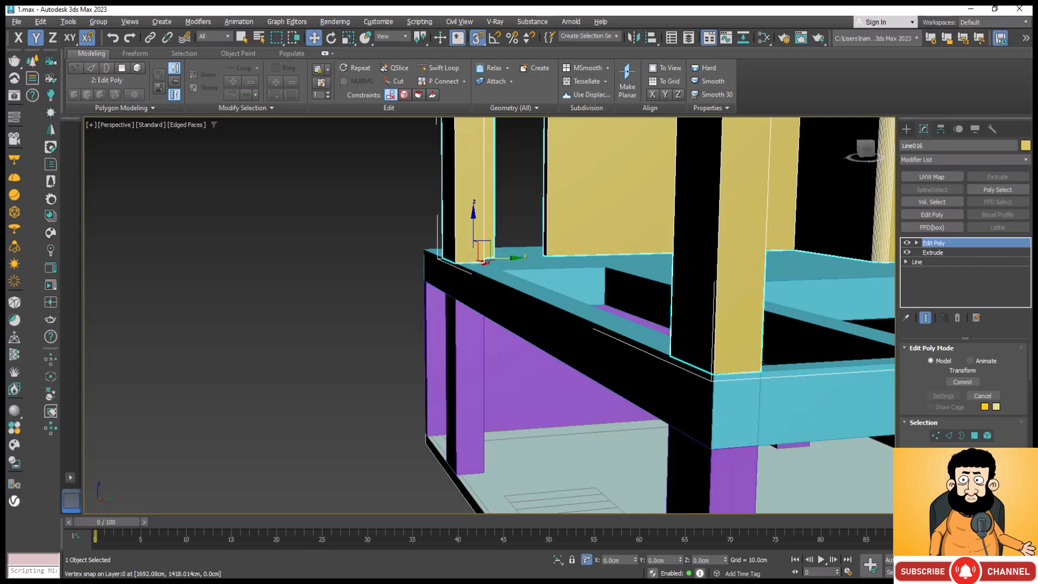
{"action": "middle_click_drag", "start_coordinate": [482, 389], "coordinate": [491, 398], "text": "alt"}
{"action": "scroll", "coordinate": [472, 297], "scroll_direction": "down", "scroll_amount": 5}
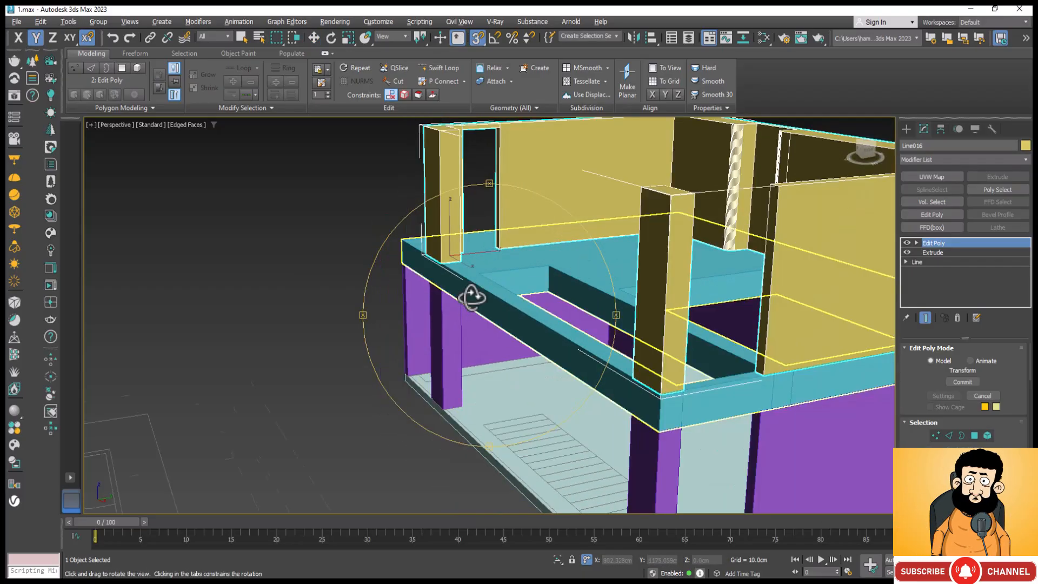
{"action": "scroll", "coordinate": [581, 349], "scroll_direction": "up", "scroll_amount": 3}
{"action": "scroll", "coordinate": [581, 359], "scroll_direction": "up", "scroll_amount": 6}
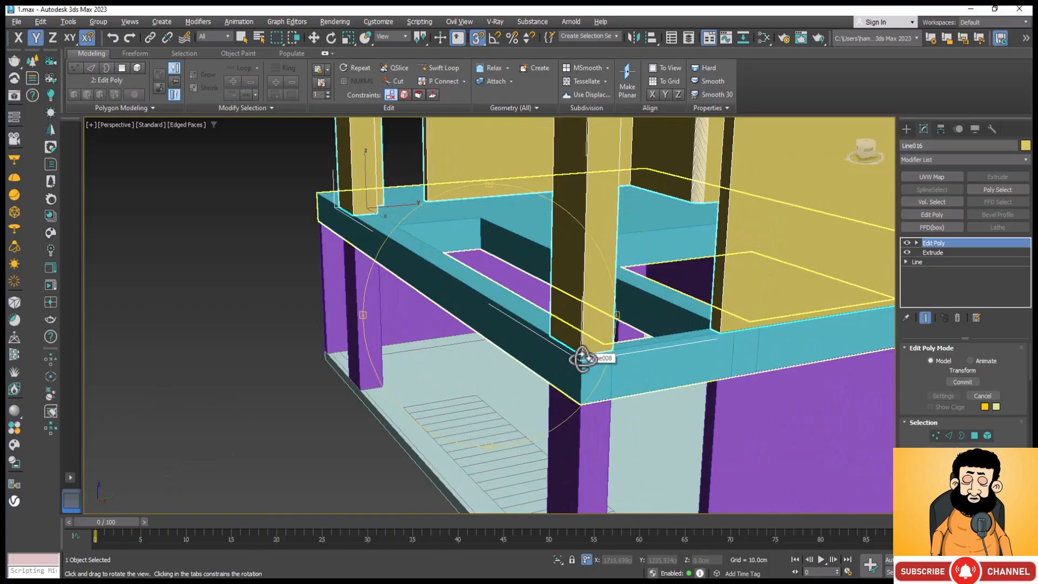
{"action": "scroll", "coordinate": [524, 381], "scroll_direction": "down", "scroll_amount": 8}
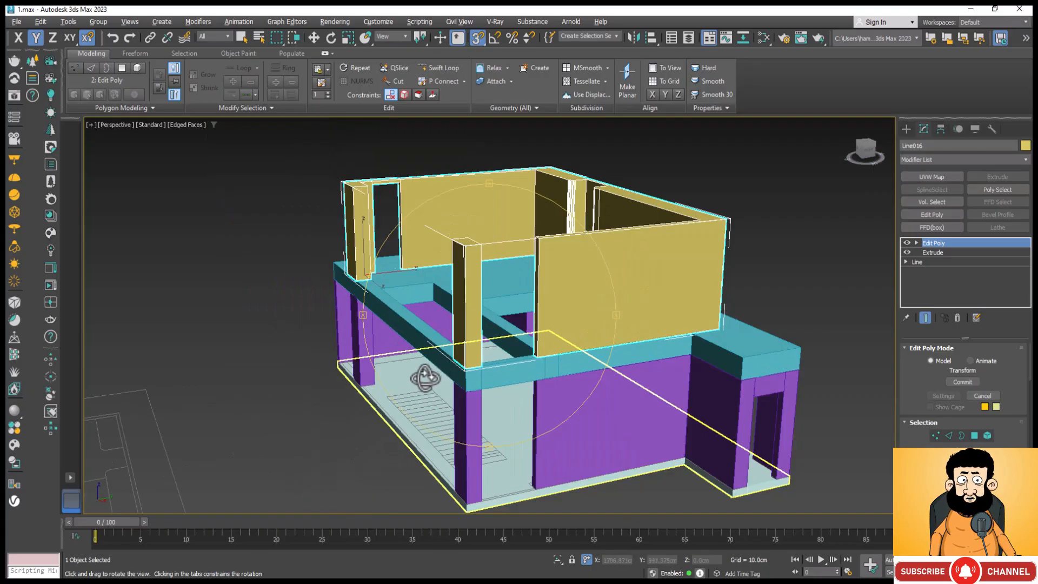
{"action": "scroll", "coordinate": [611, 357], "scroll_direction": "up", "scroll_amount": 6}
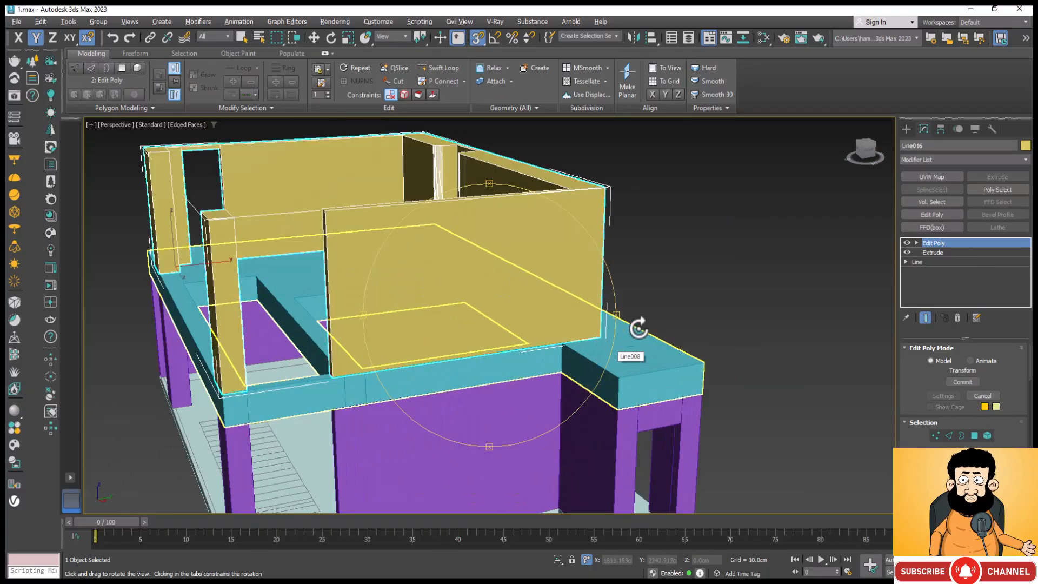
{"action": "scroll", "coordinate": [637, 326], "scroll_direction": "down", "scroll_amount": 6}
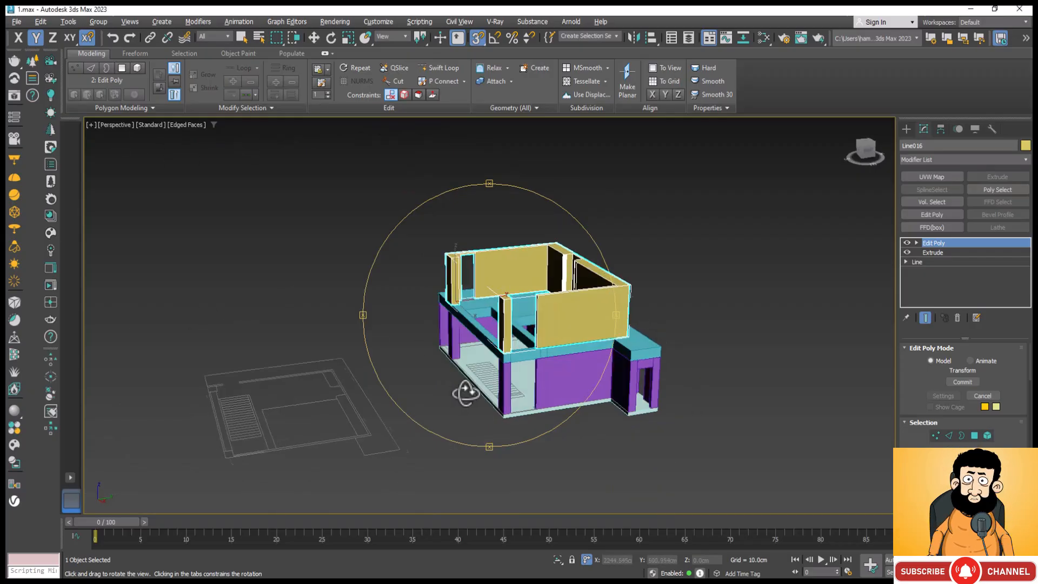
{"action": "left_click_drag", "start_coordinate": [465, 389], "coordinate": [509, 400]}
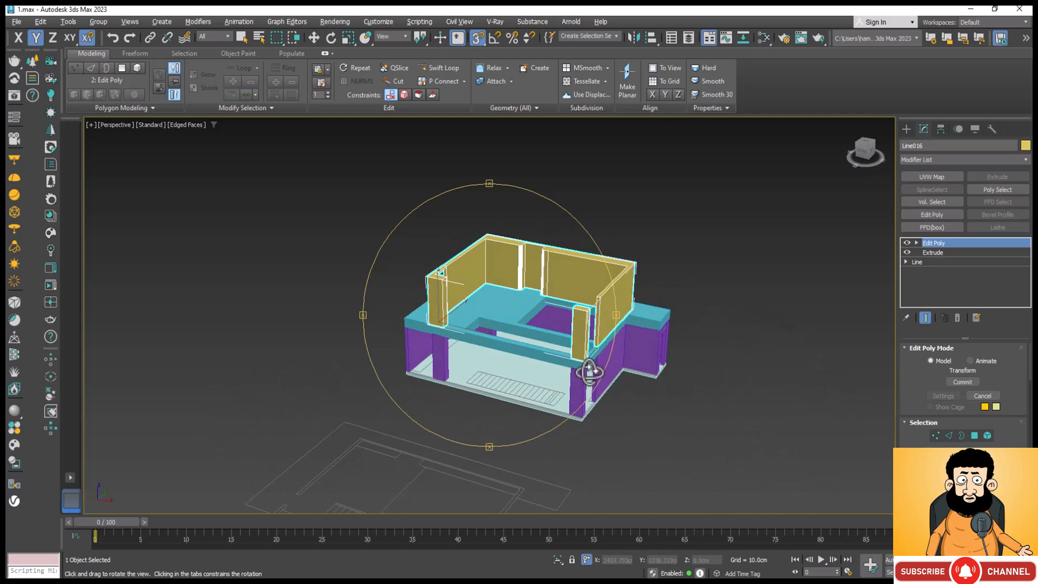
{"action": "scroll", "coordinate": [575, 344], "scroll_direction": "up", "scroll_amount": 6}
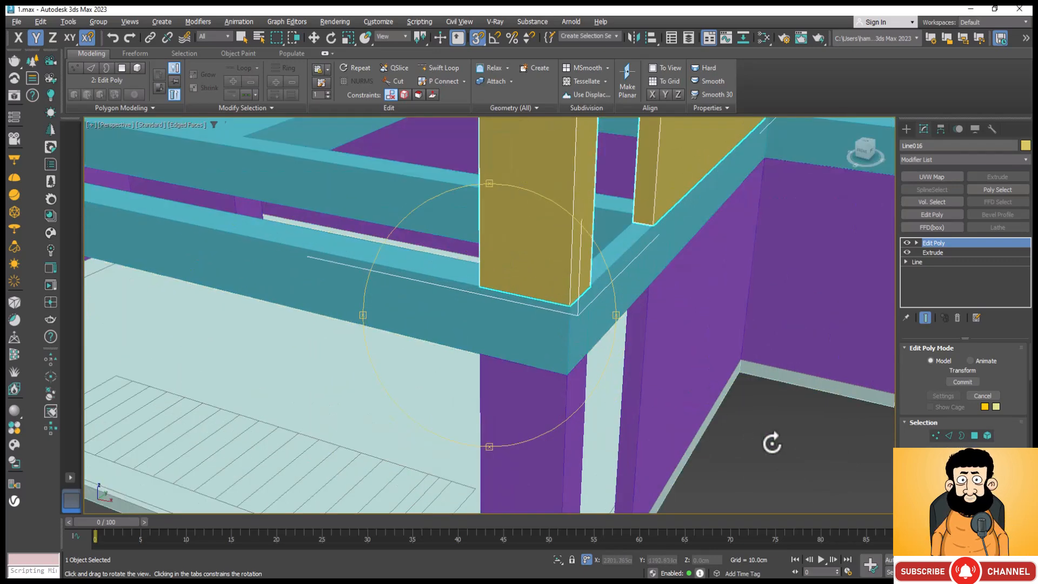
{"action": "key", "text": "F4"}
{"action": "key", "text": "F4"}
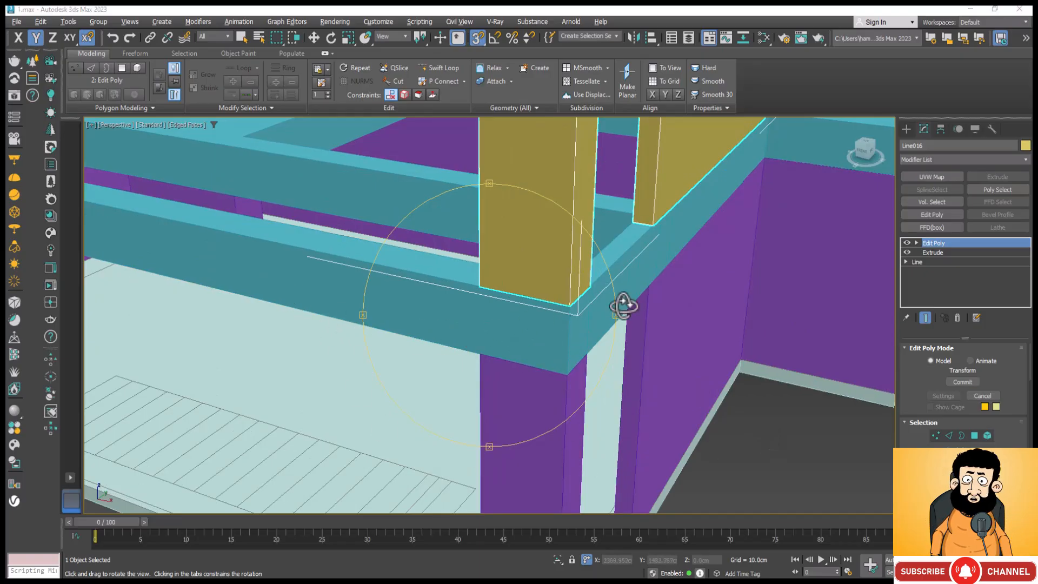
{"action": "scroll", "coordinate": [626, 301], "scroll_direction": "down", "scroll_amount": 10}
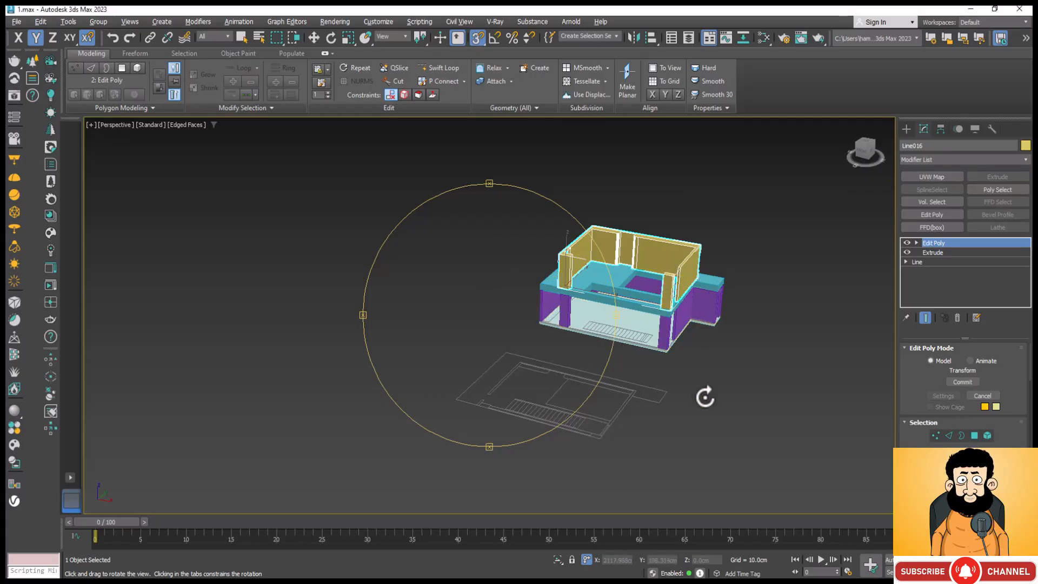
In the top view, change the snap mode from 3D and start a spline Line at the upper walls' lower-right outer corner.
{"action": "key", "text": "t"}
{"action": "scroll", "coordinate": [561, 321], "scroll_direction": "down", "scroll_amount": 5}
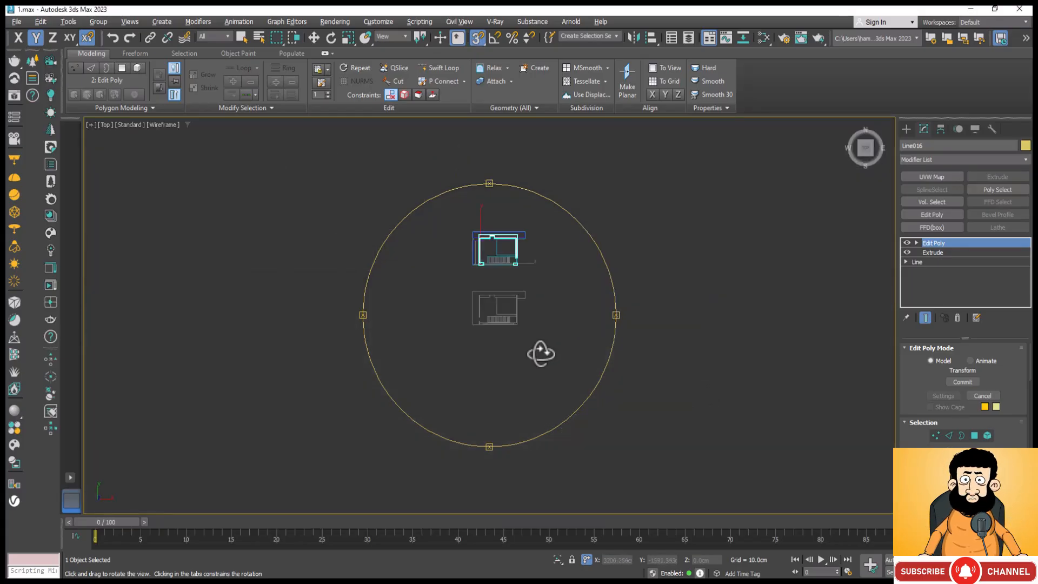
{"action": "scroll", "coordinate": [511, 227], "scroll_direction": "up", "scroll_amount": 5}
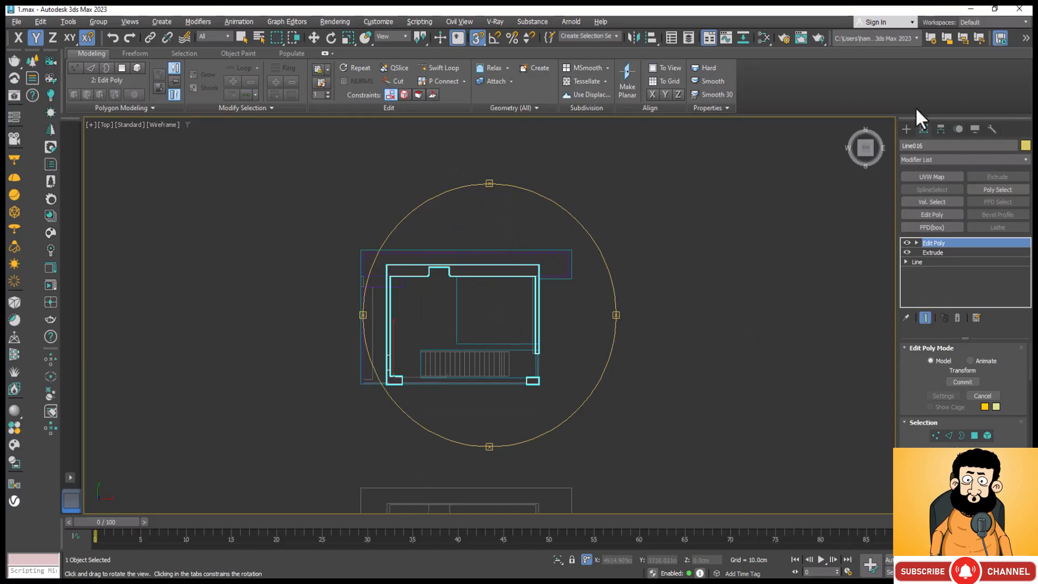
{"action": "left_click", "coordinate": [906, 129]}
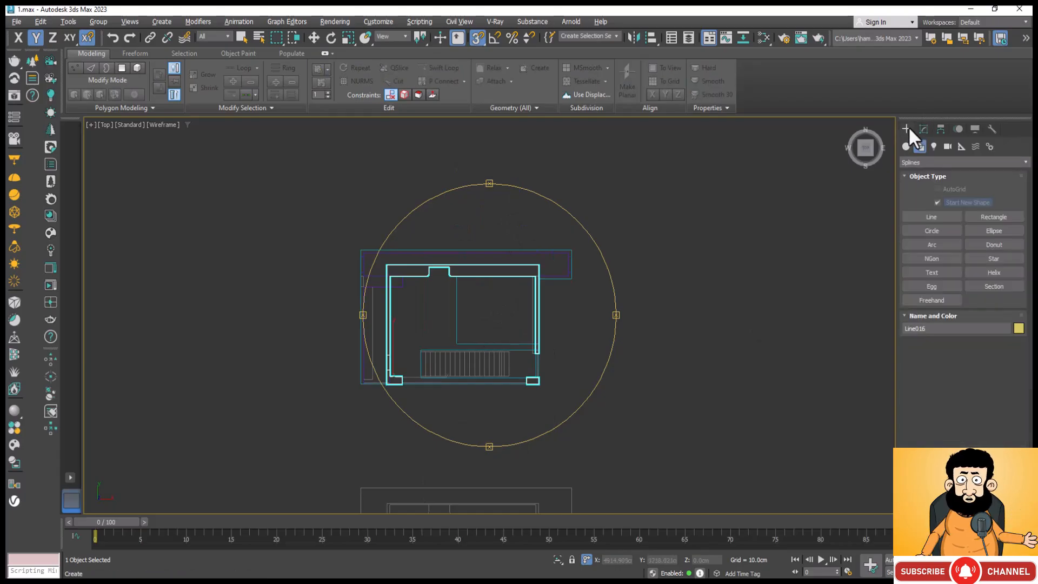
{"action": "left_click", "coordinate": [946, 214]}
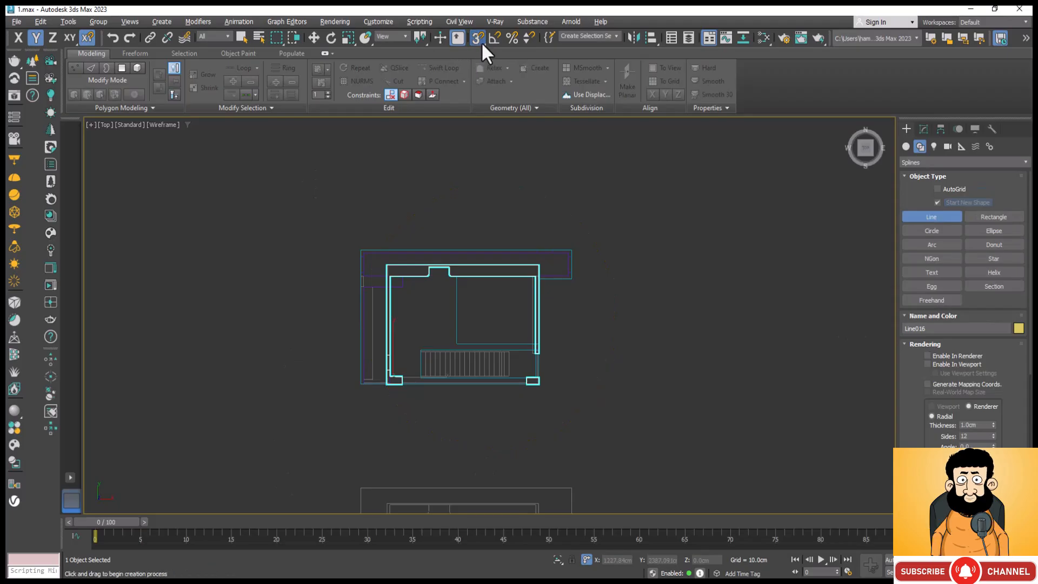
{"action": "left_click_drag", "start_coordinate": [481, 41], "coordinate": [484, 75]}
{"action": "scroll", "coordinate": [554, 420], "scroll_direction": "up", "scroll_amount": 5}
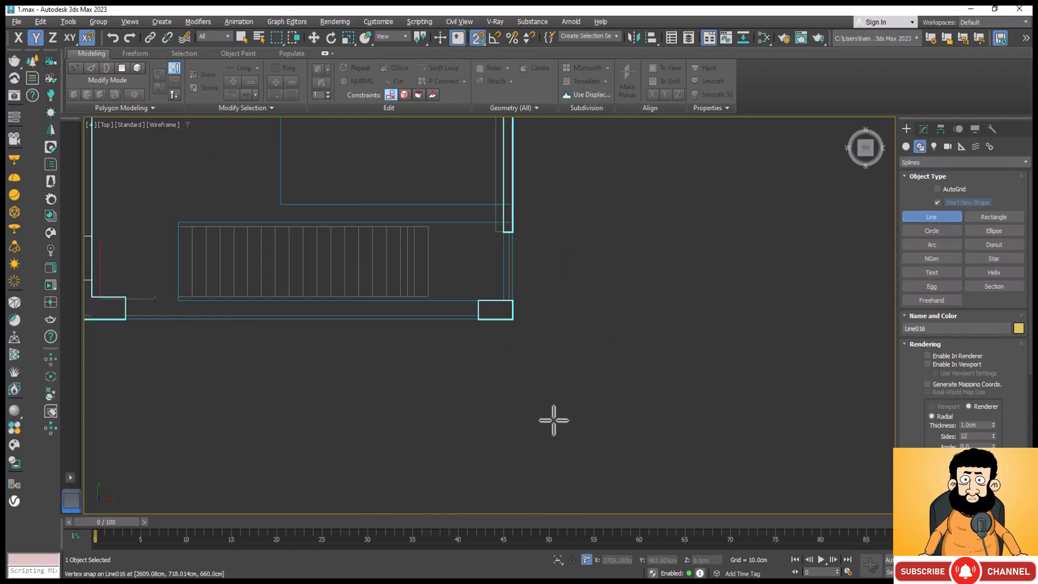
{"action": "left_click", "coordinate": [515, 319]}
{"action": "scroll", "coordinate": [703, 331], "scroll_direction": "down", "scroll_amount": 5}
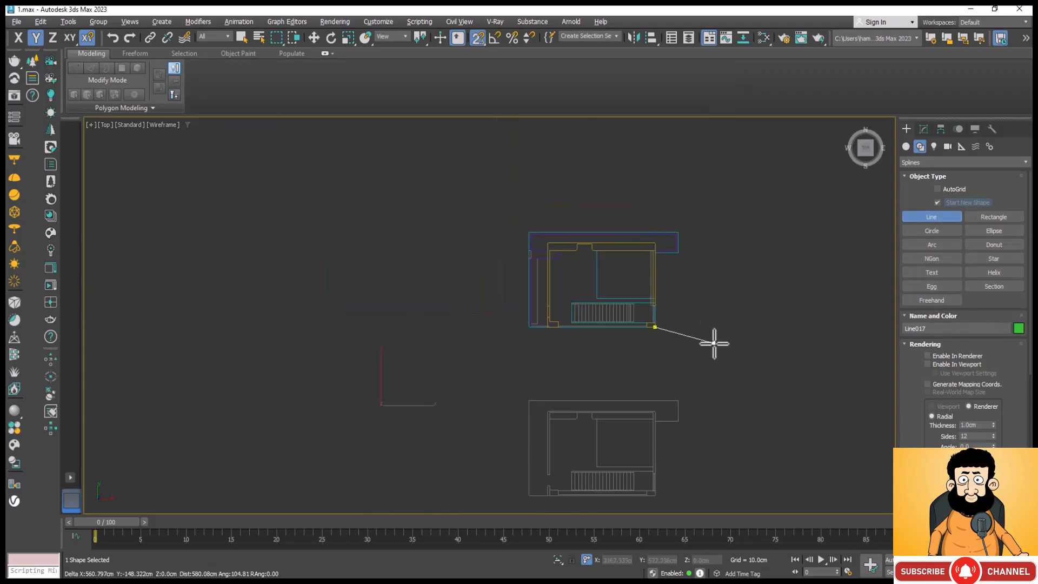
Place the line's second vertex on the upper walls' lower-left outer corner, replacing the misplaced vertex.
{"action": "left_click", "coordinate": [550, 328]}
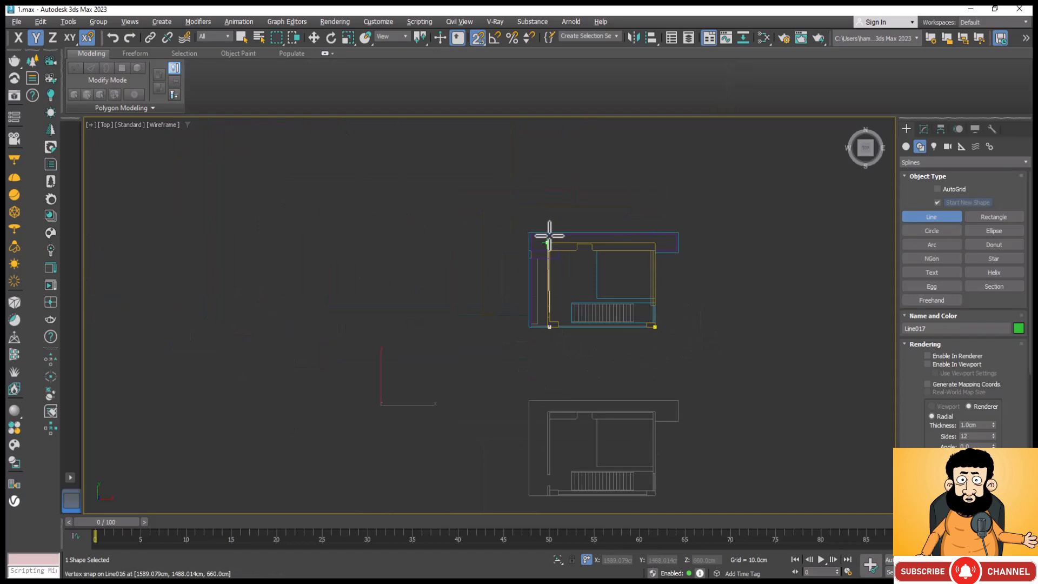
{"action": "scroll", "coordinate": [514, 337], "scroll_direction": "up", "scroll_amount": 3}
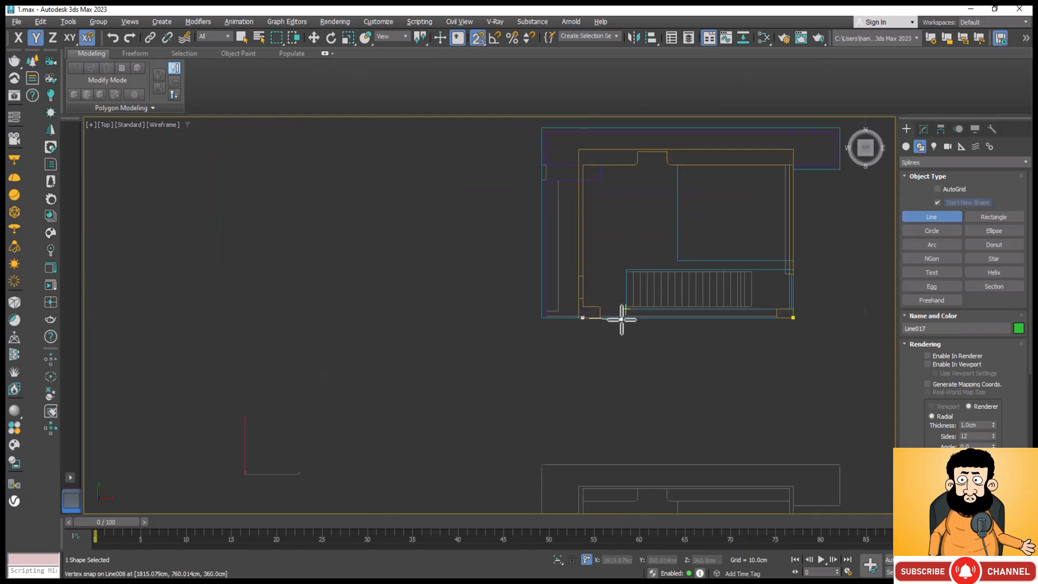
{"action": "scroll", "coordinate": [622, 319], "scroll_direction": "up", "scroll_amount": 6}
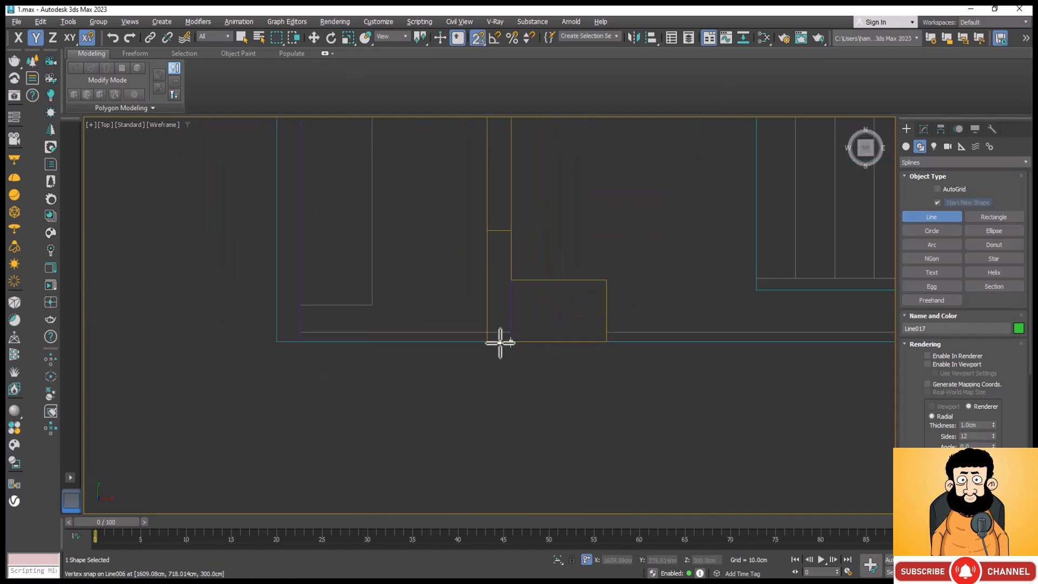
{"action": "left_click", "coordinate": [500, 343]}
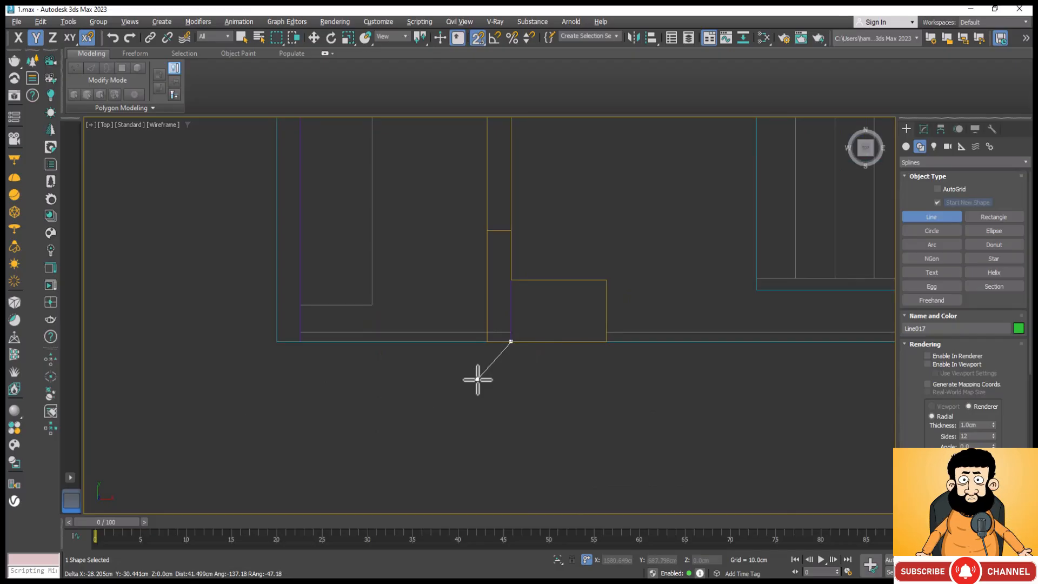
{"action": "scroll", "coordinate": [462, 417], "scroll_direction": "down", "scroll_amount": 3}
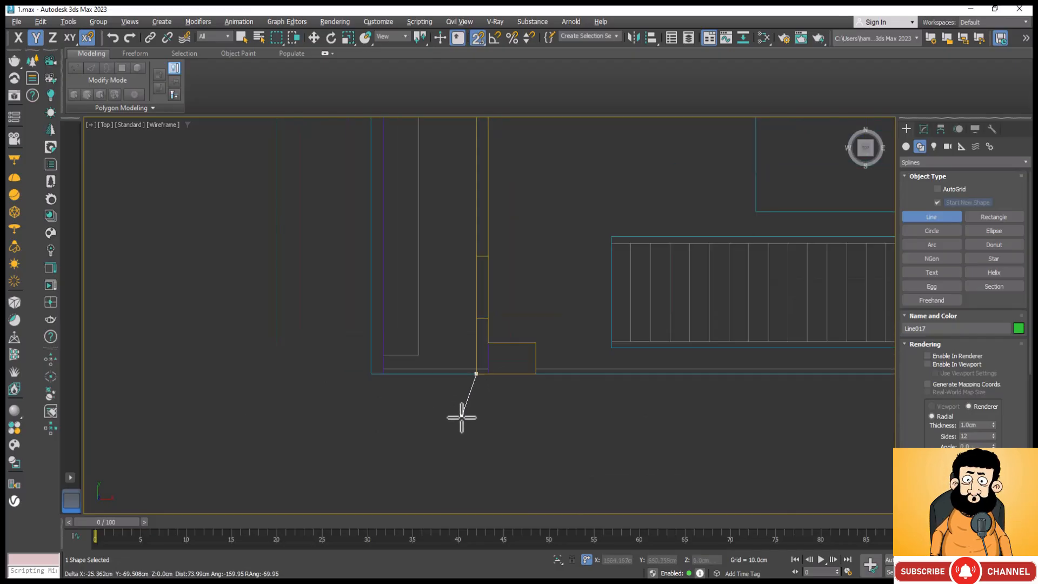
{"action": "scroll", "coordinate": [462, 417], "scroll_direction": "down", "scroll_amount": 4}
Add vertices at the two remaining outer wall corners and close the spline at its starting corner.
{"action": "left_click", "coordinate": [468, 281]}
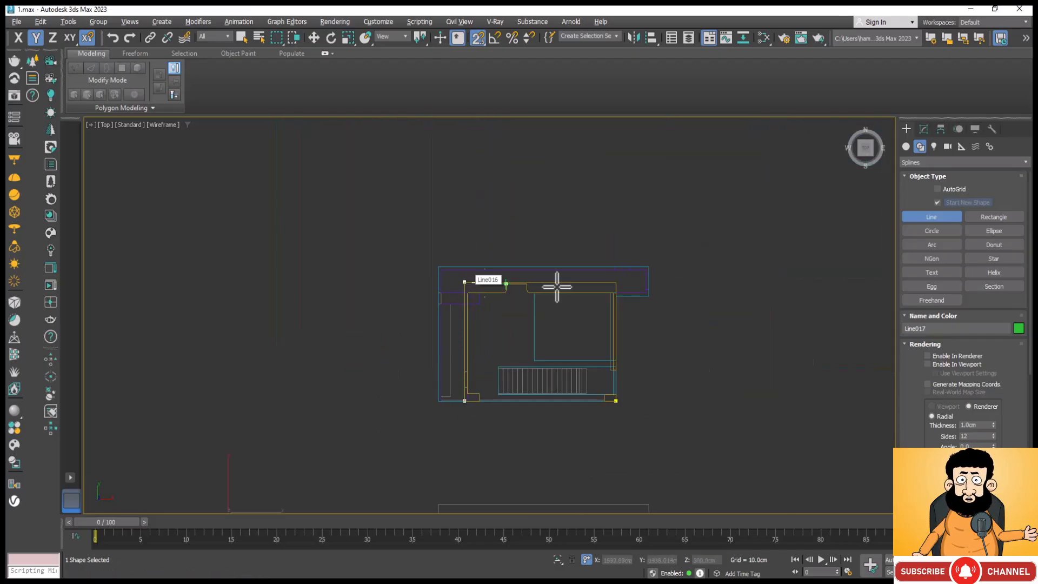
{"action": "left_click", "coordinate": [623, 281]}
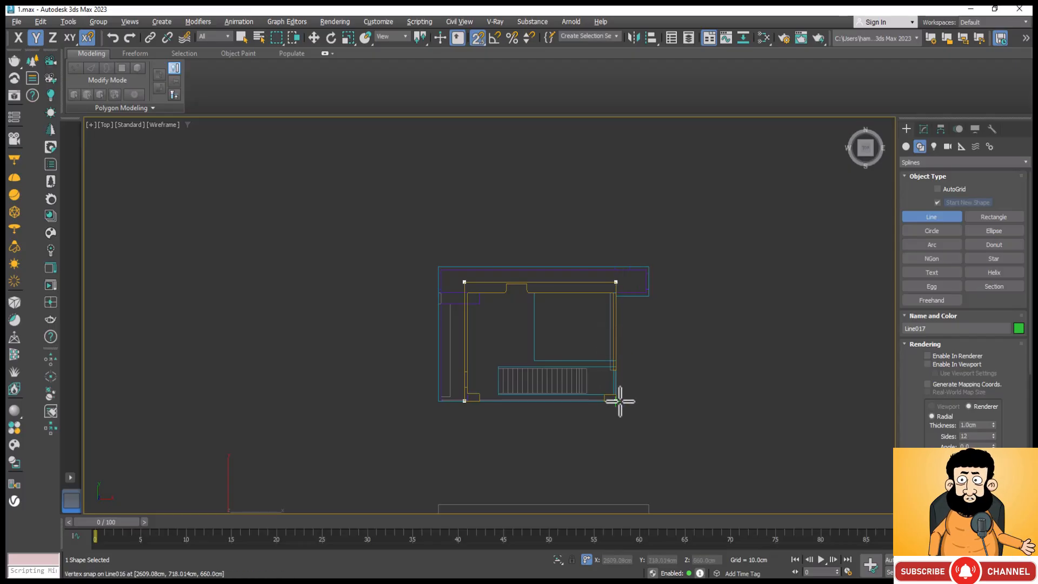
{"action": "left_click", "coordinate": [620, 401]}
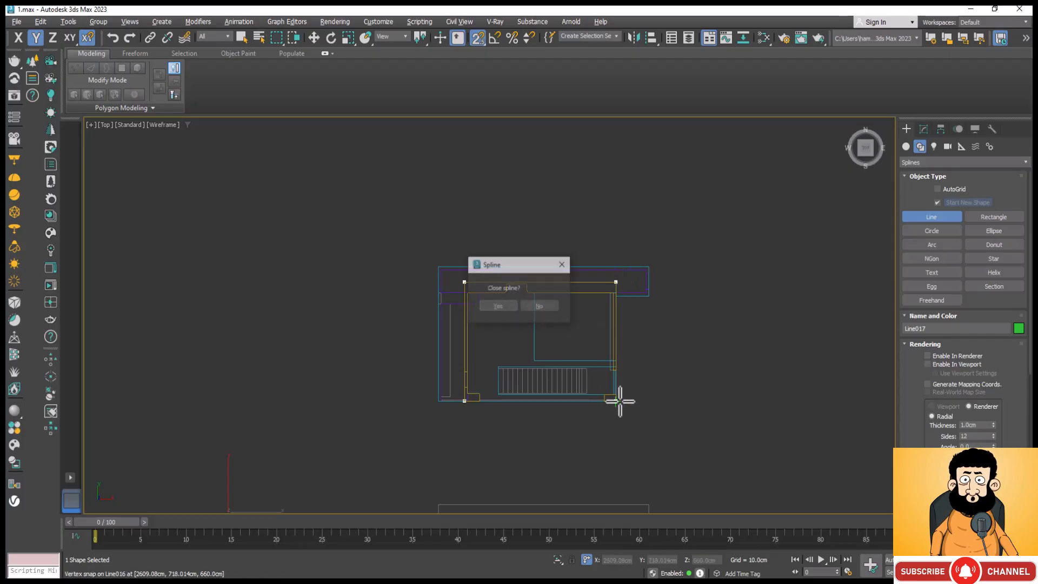
{"action": "left_click", "coordinate": [504, 309]}
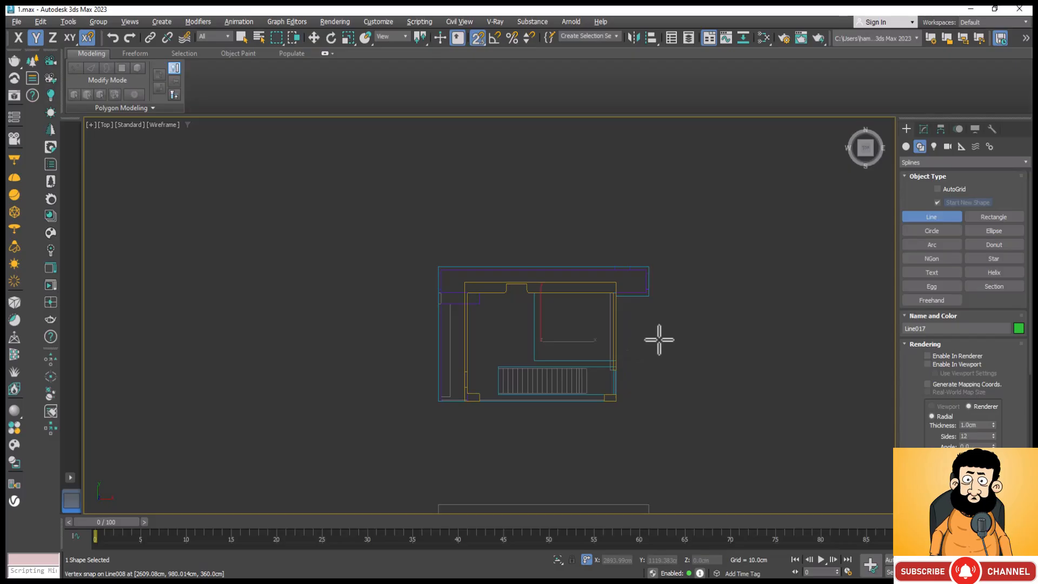
{"action": "key", "text": "p"}
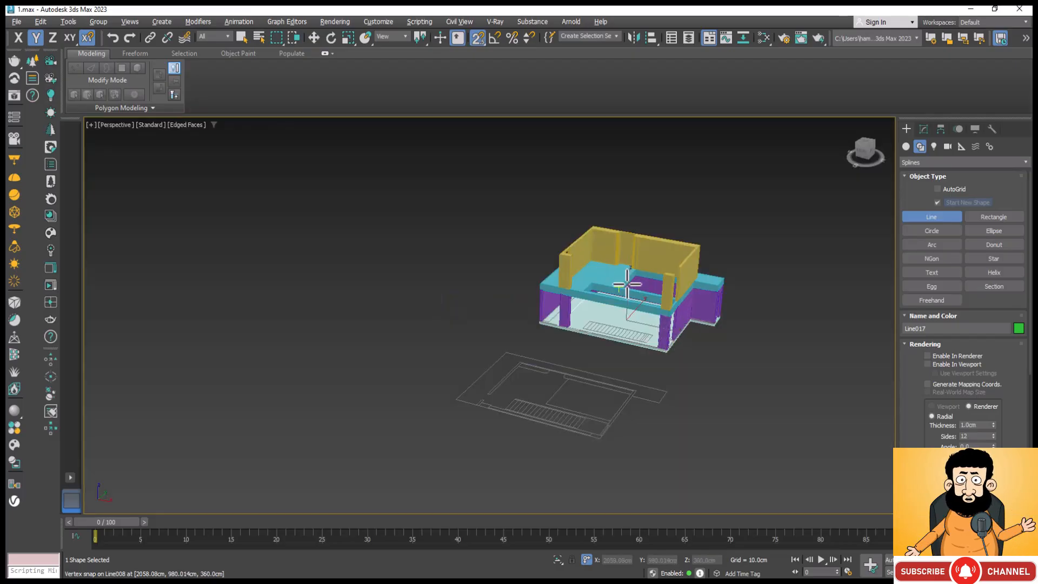
Move the closed outline spline vertically up to the top edge of the upper-floor walls, snapping it onto the walls' top vertices.
{"action": "key", "text": "w"}
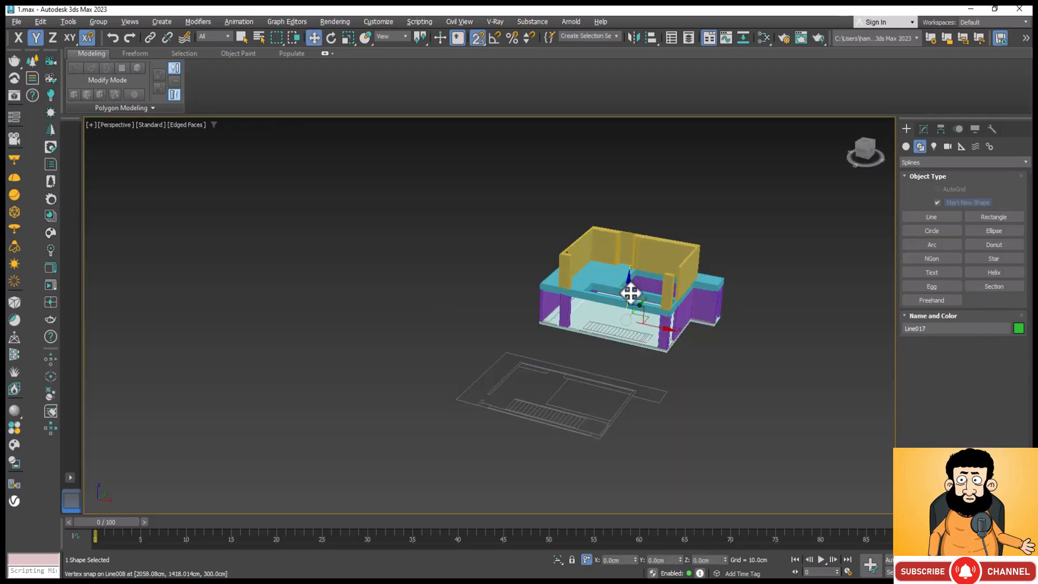
{"action": "left_click_drag", "start_coordinate": [631, 292], "coordinate": [628, 239]}
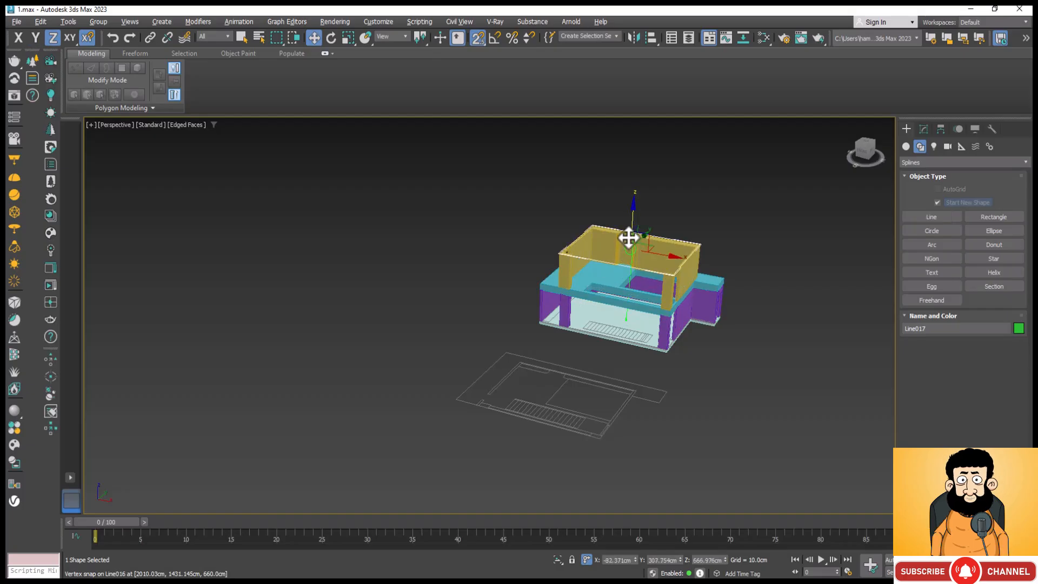
{"action": "scroll", "coordinate": [698, 265], "scroll_direction": "up", "scroll_amount": 6}
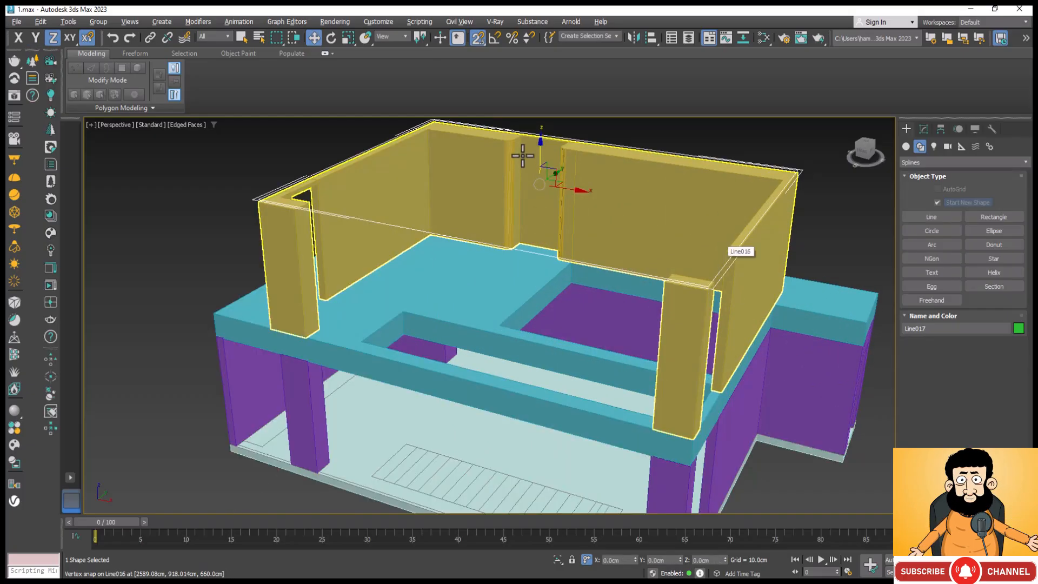
{"action": "left_click_drag", "start_coordinate": [714, 286], "coordinate": [709, 287]}
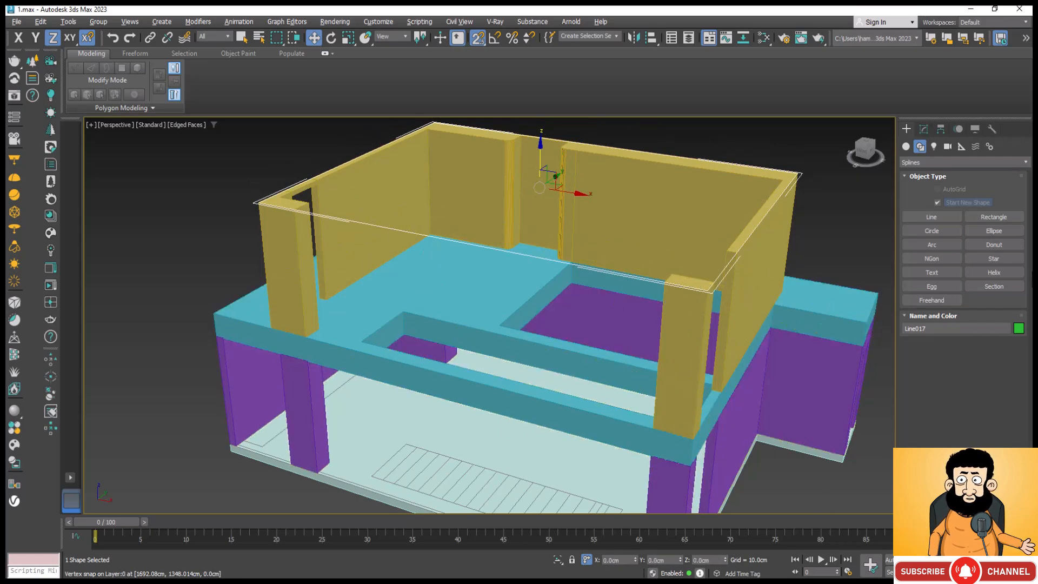
Extrude the outline spline by 20 cm to form the roof slab over the upper-floor walls.
{"action": "left_click", "coordinate": [922, 128]}
{"action": "left_click", "coordinate": [993, 179]}
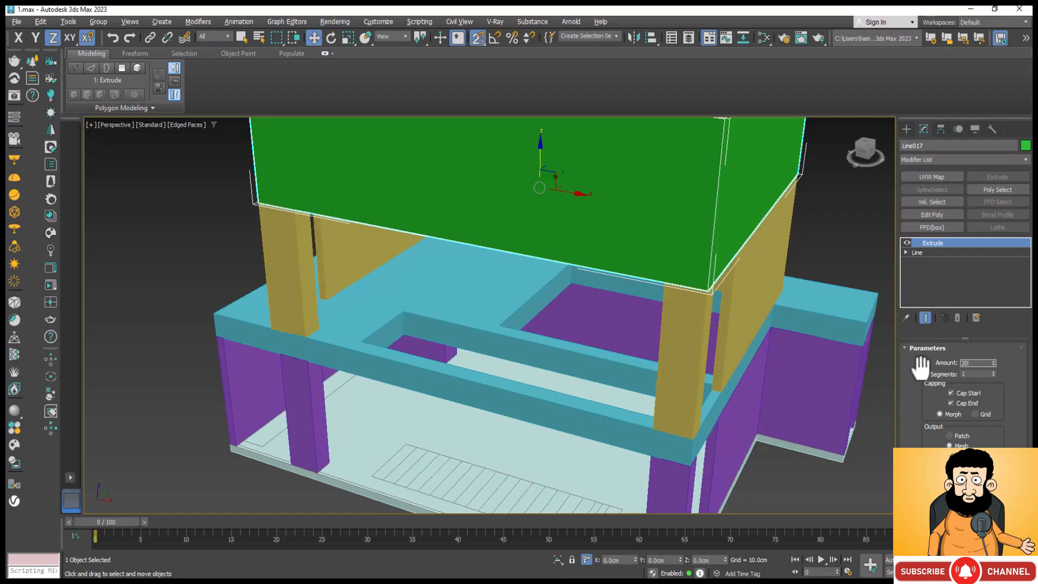
{"action": "key", "text": "Return"}
{"action": "scroll", "coordinate": [700, 253], "scroll_direction": "down", "scroll_amount": 5}
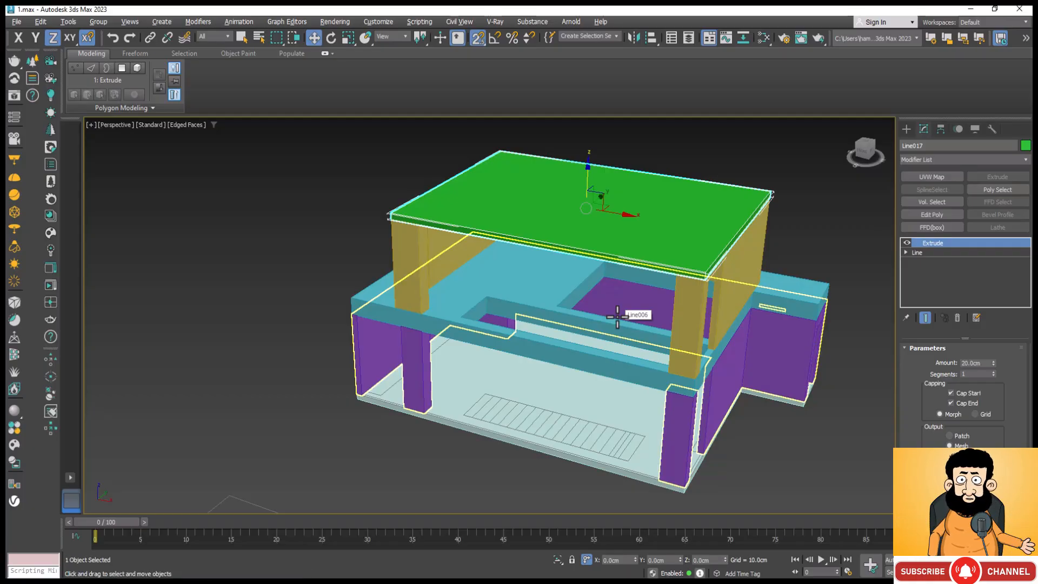
{"action": "scroll", "coordinate": [636, 481], "scroll_direction": "up", "scroll_amount": 3}
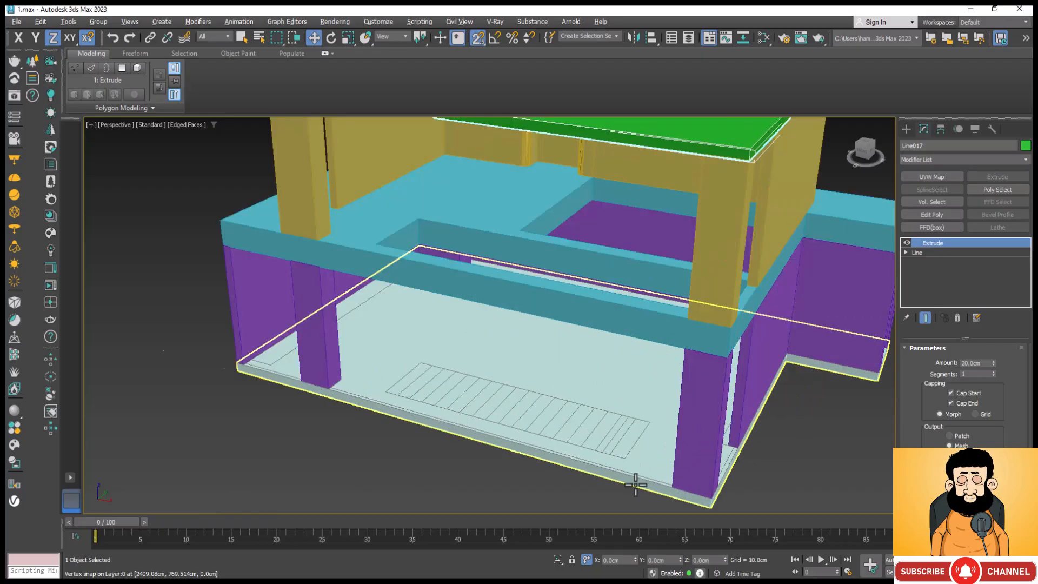
{"action": "scroll", "coordinate": [636, 483], "scroll_direction": "up", "scroll_amount": 3}
{"action": "scroll", "coordinate": [682, 404], "scroll_direction": "down", "scroll_amount": 2}
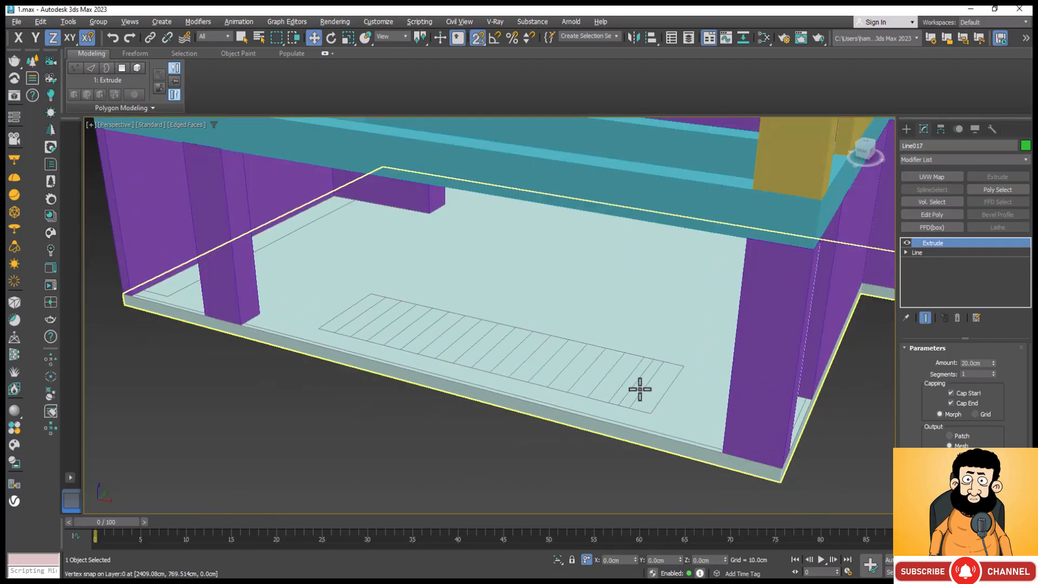
{"action": "scroll", "coordinate": [639, 388], "scroll_direction": "up", "scroll_amount": 4}
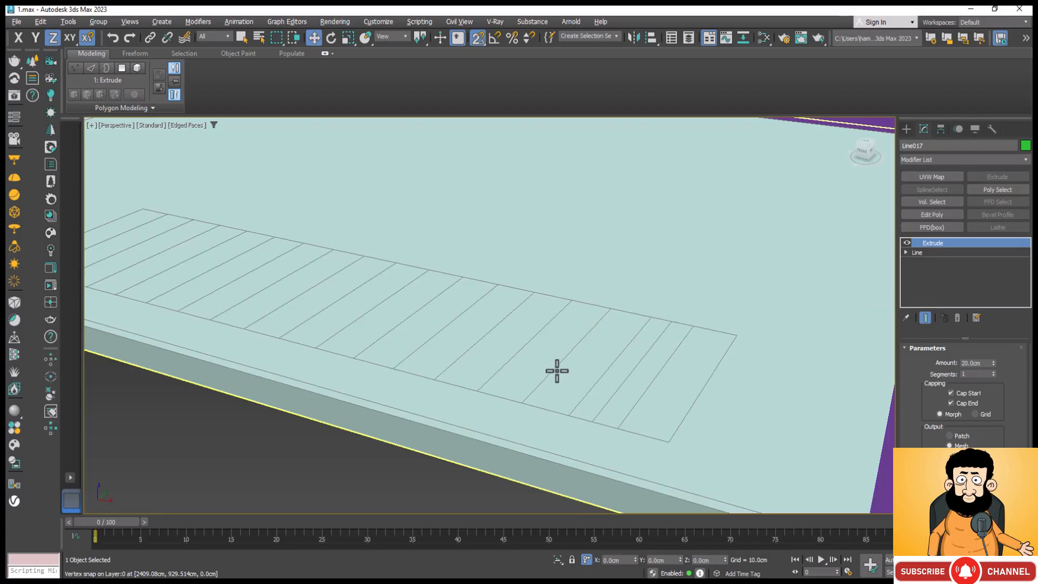
{"action": "left_click", "coordinate": [906, 128]}
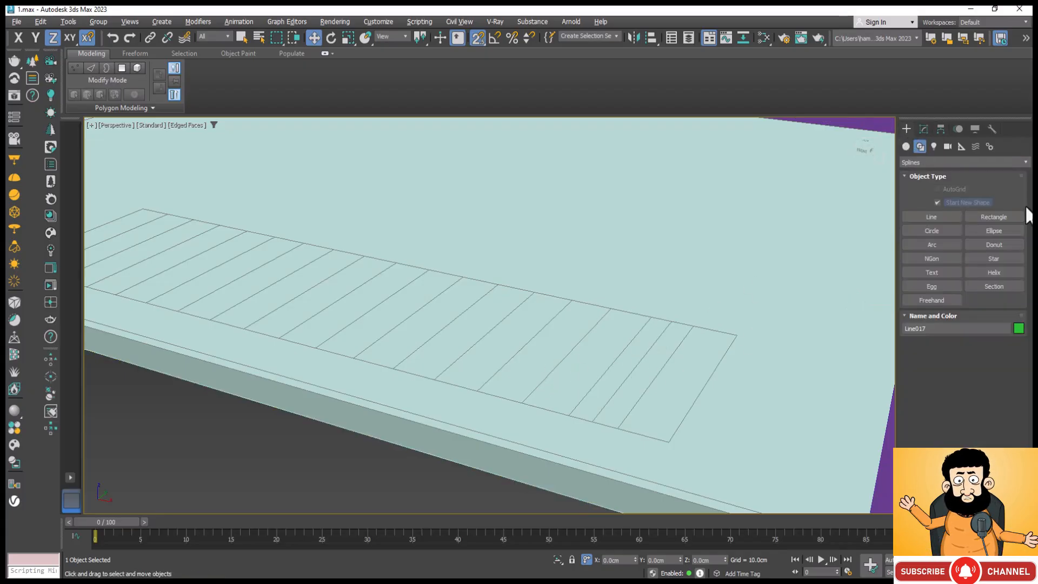
{"action": "left_click", "coordinate": [1004, 216]}
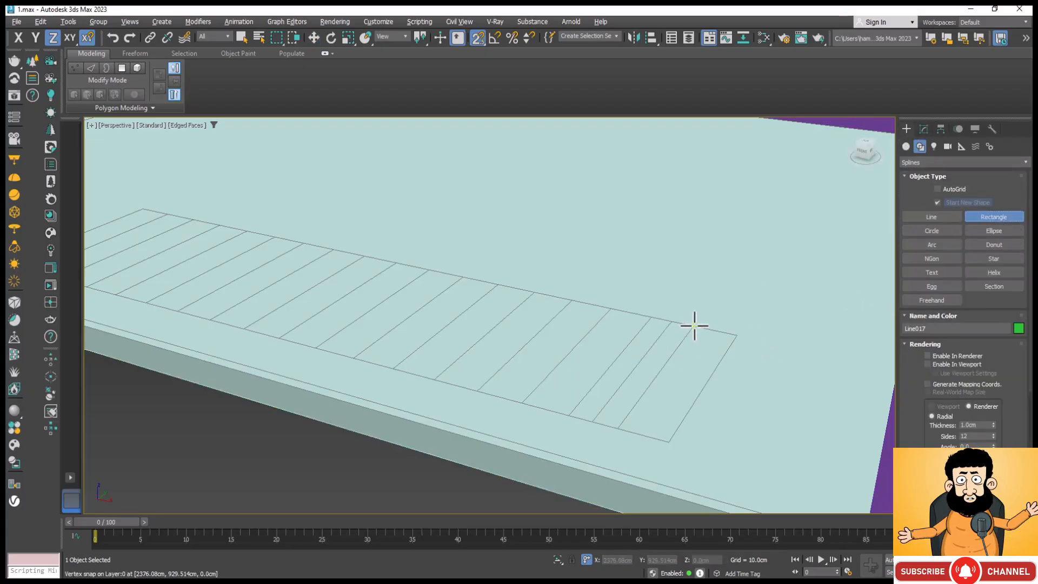
{"action": "left_click_drag", "start_coordinate": [694, 326], "coordinate": [669, 445]}
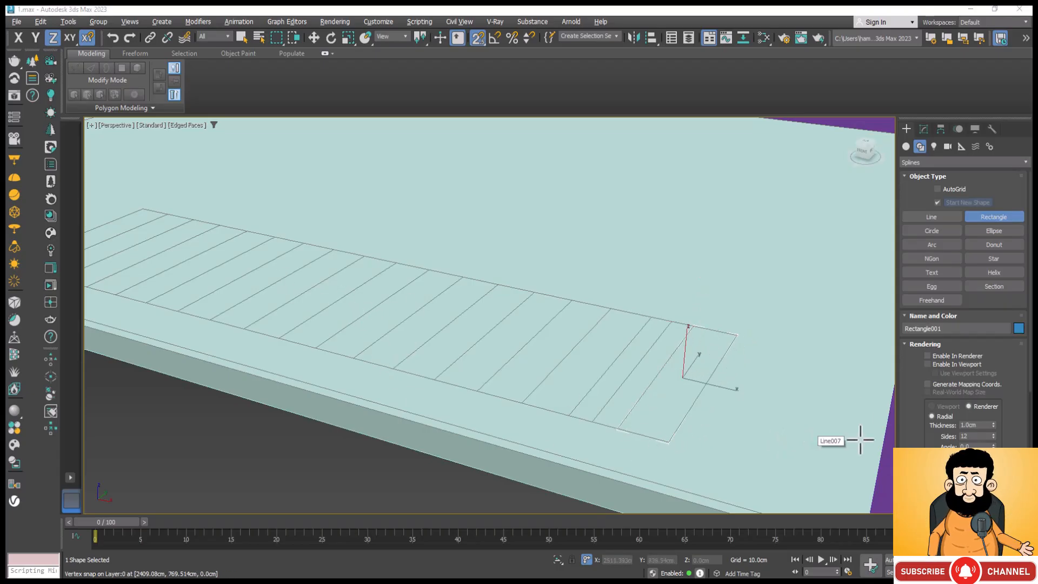
{"action": "right_click", "coordinate": [820, 395]}
{"action": "key", "text": "Delete"}
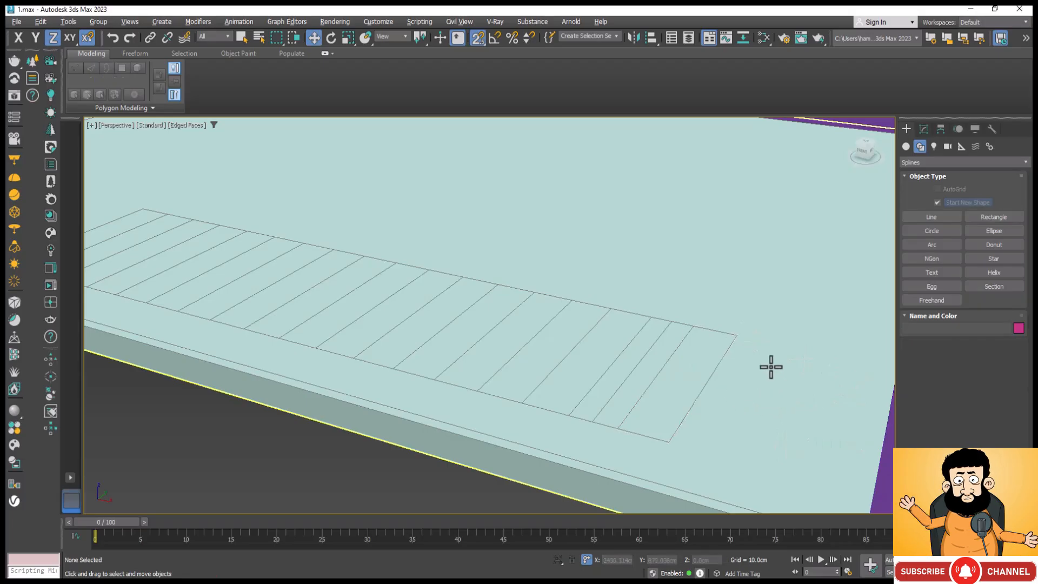
Create a box about 160 cm long and 33 cm wide over the stair plan's end tread nearest the corner column, with a 20 cm height.
{"action": "left_click", "coordinate": [907, 147]}
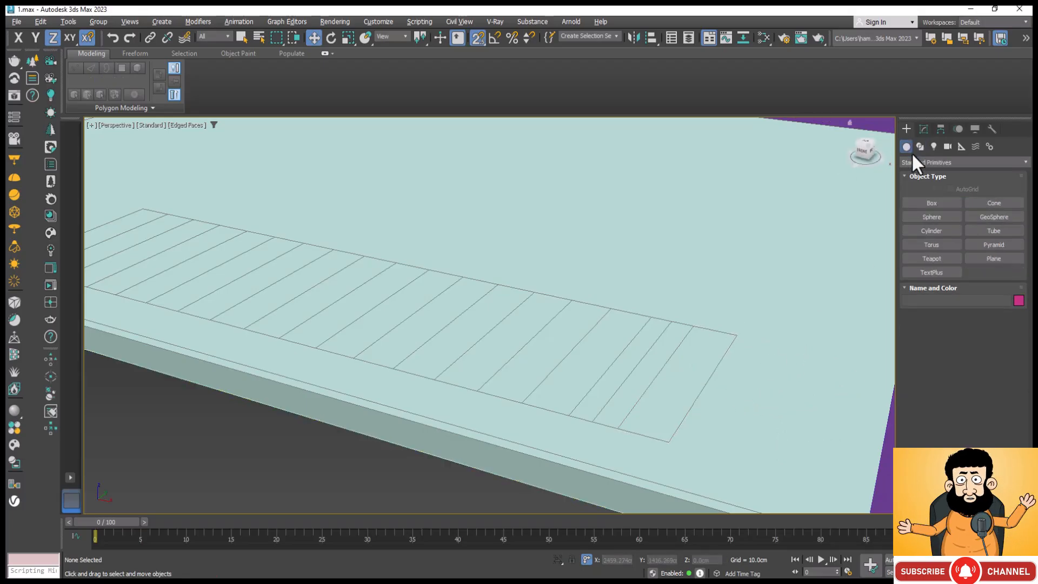
{"action": "left_click", "coordinate": [941, 204]}
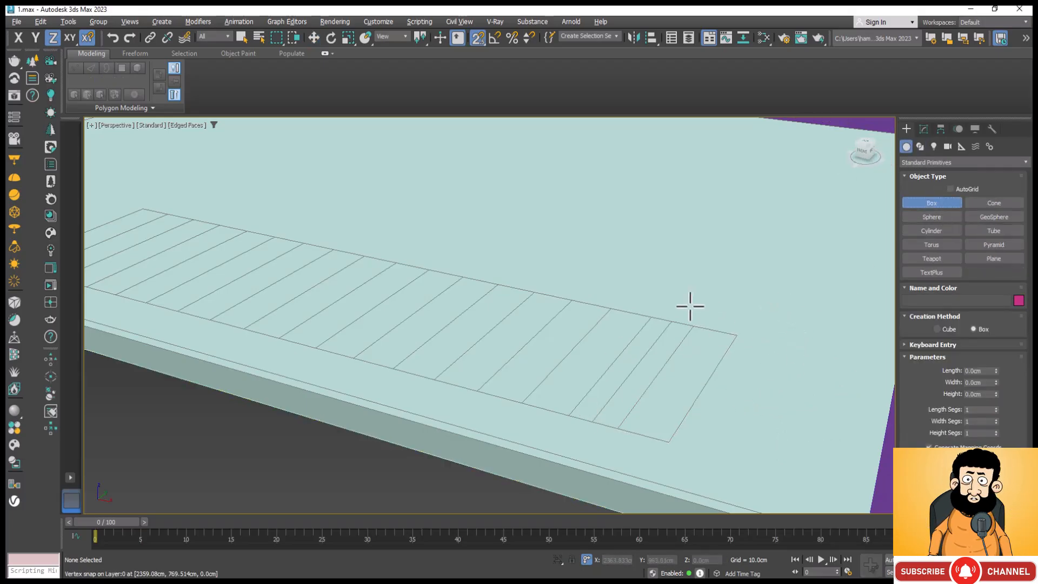
{"action": "left_click_drag", "start_coordinate": [691, 321], "coordinate": [673, 440]}
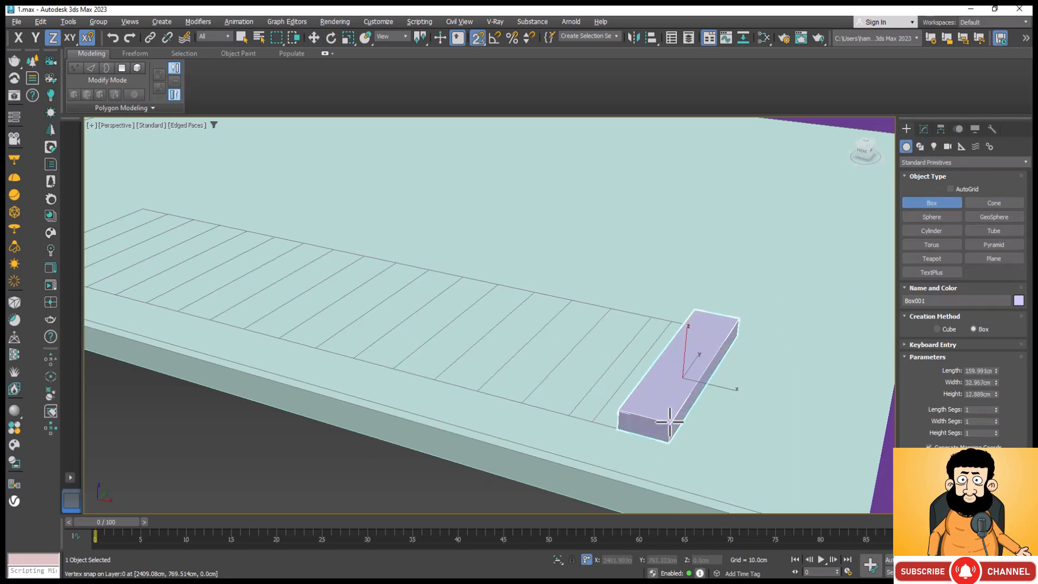
{"action": "right_click", "coordinate": [670, 421]}
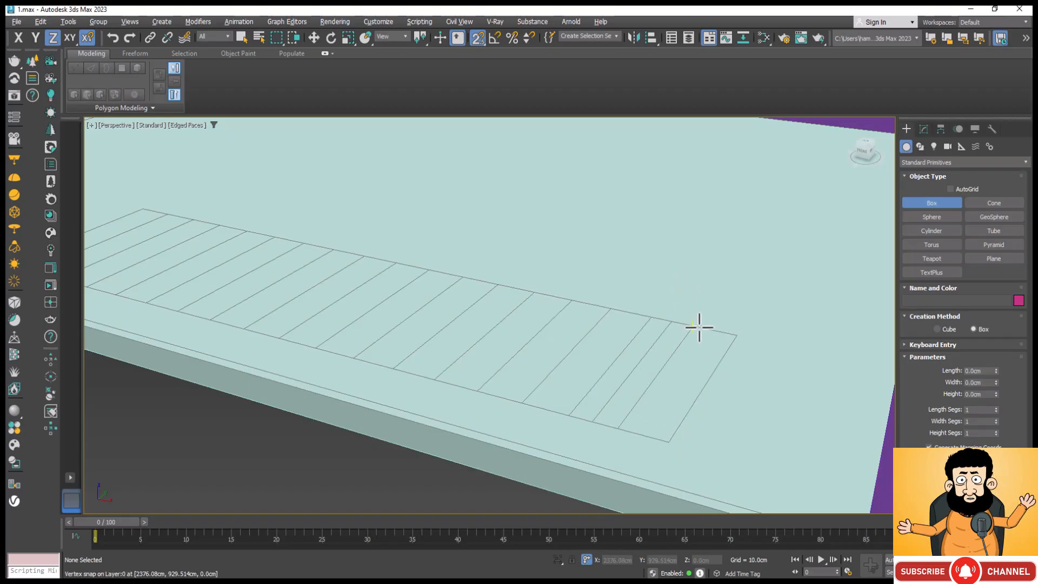
{"action": "left_click_drag", "start_coordinate": [692, 327], "coordinate": [670, 440]}
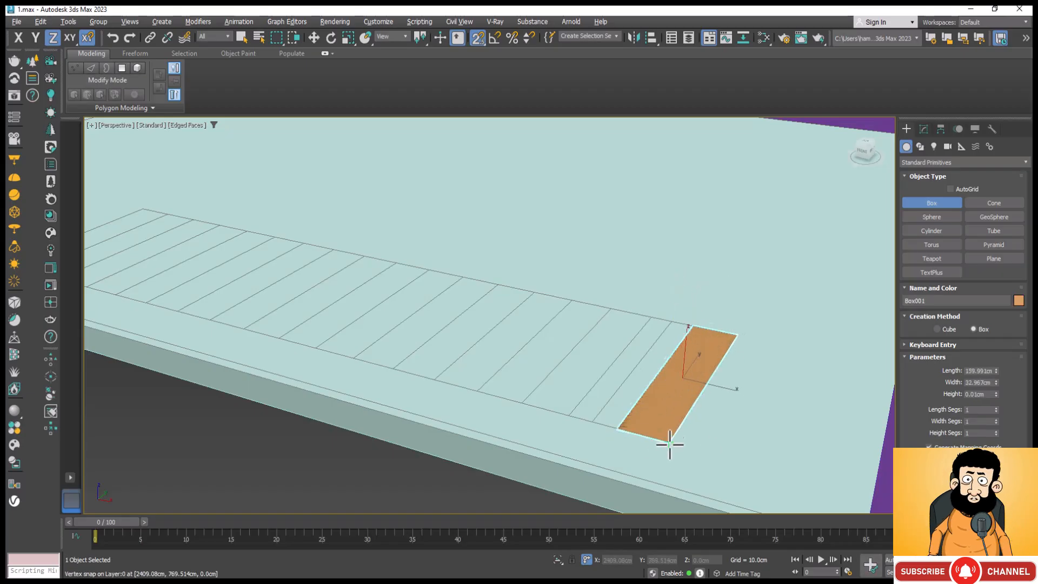
{"action": "left_click", "coordinate": [672, 417]}
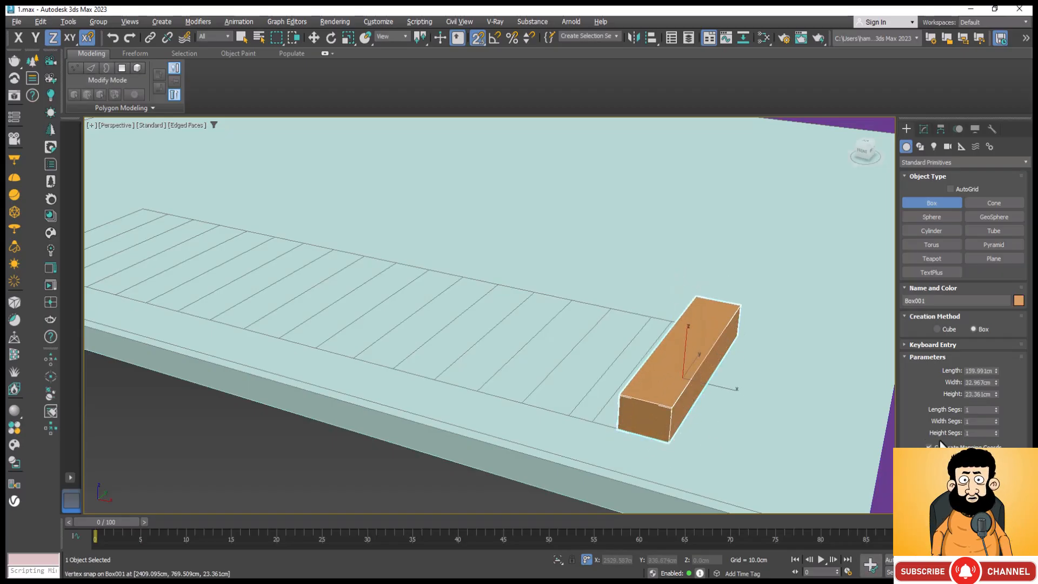
{"action": "double_click", "coordinate": [985, 395]}
{"action": "type", "text": "20"}
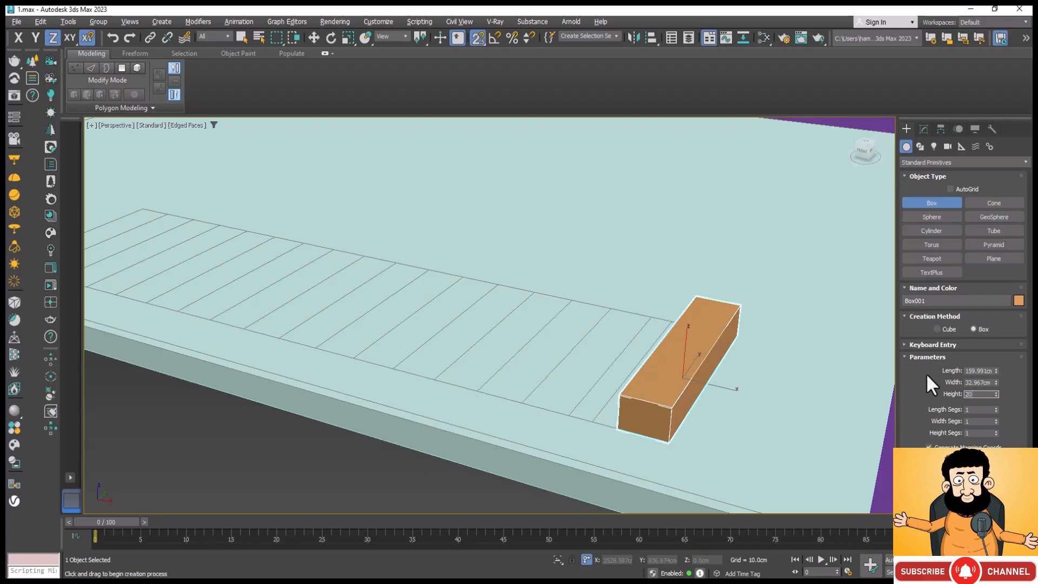
{"action": "key", "text": "Return"}
{"action": "scroll", "coordinate": [682, 424], "scroll_direction": "up", "scroll_amount": 3}
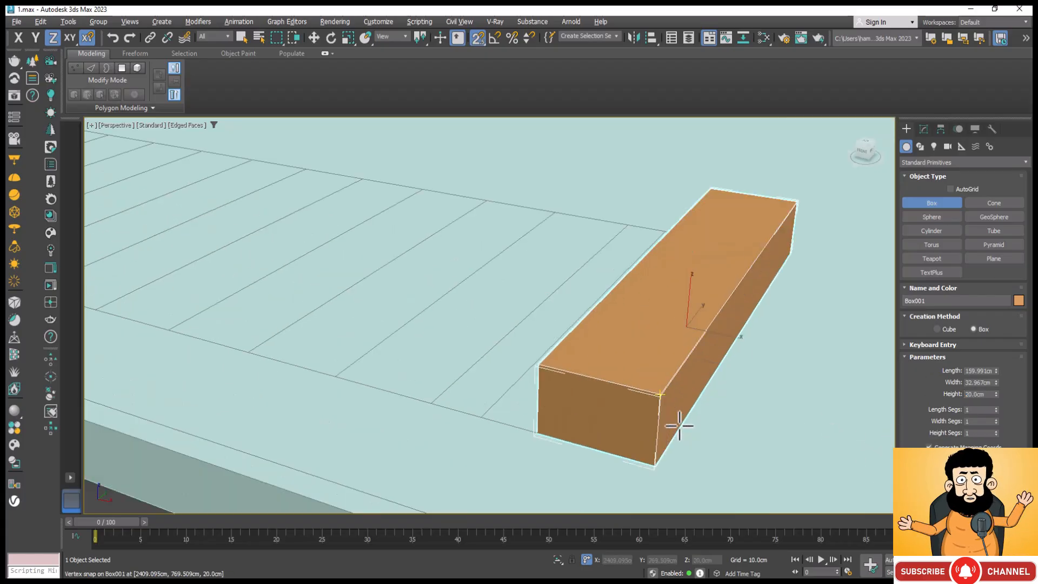
{"action": "scroll", "coordinate": [646, 403], "scroll_direction": "down", "scroll_amount": 6}
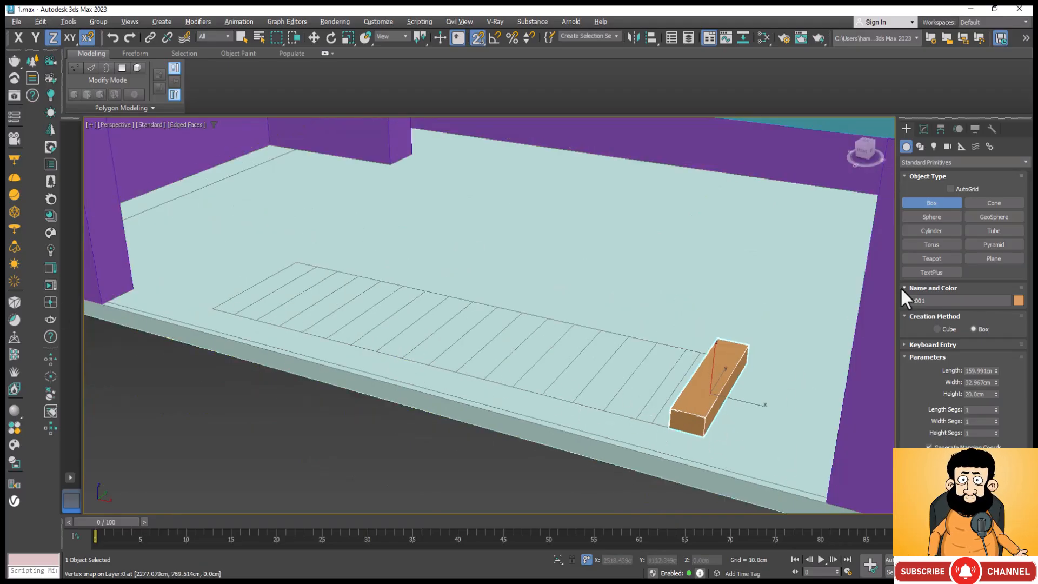
Turn off axis constraints for snapped moves and try to clone the step box from its lower corner to its upper inner corner.
{"action": "key", "text": "w"}
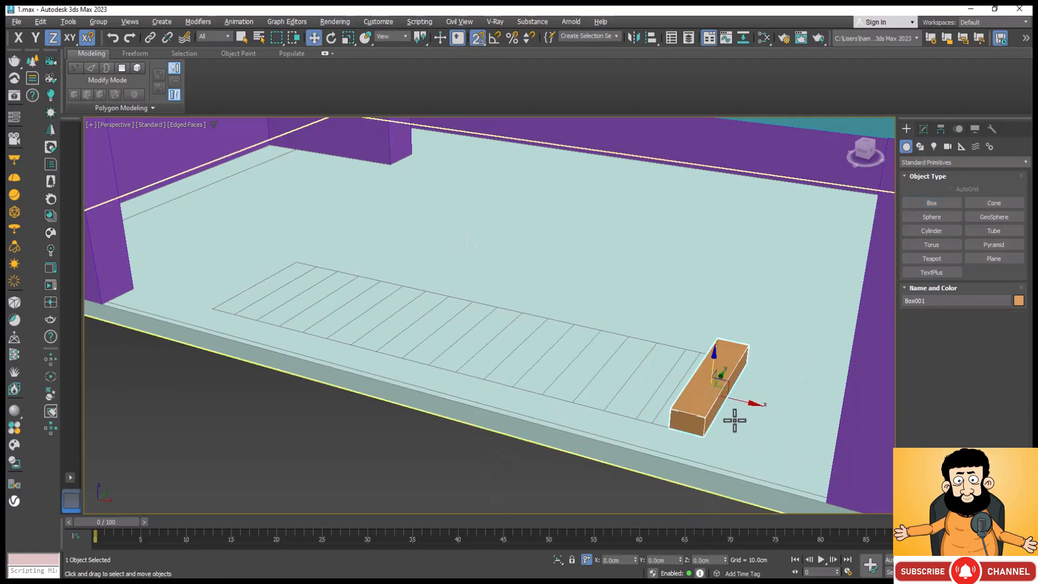
{"action": "left_click", "coordinate": [87, 37]}
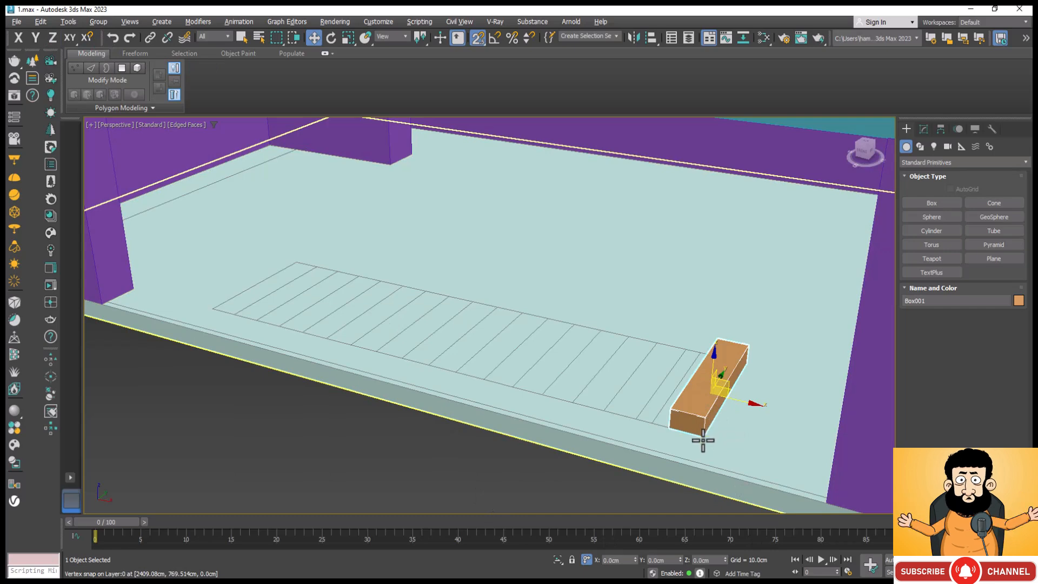
{"action": "left_click_drag", "start_coordinate": [703, 433], "coordinate": [678, 409], "text": "shift"}
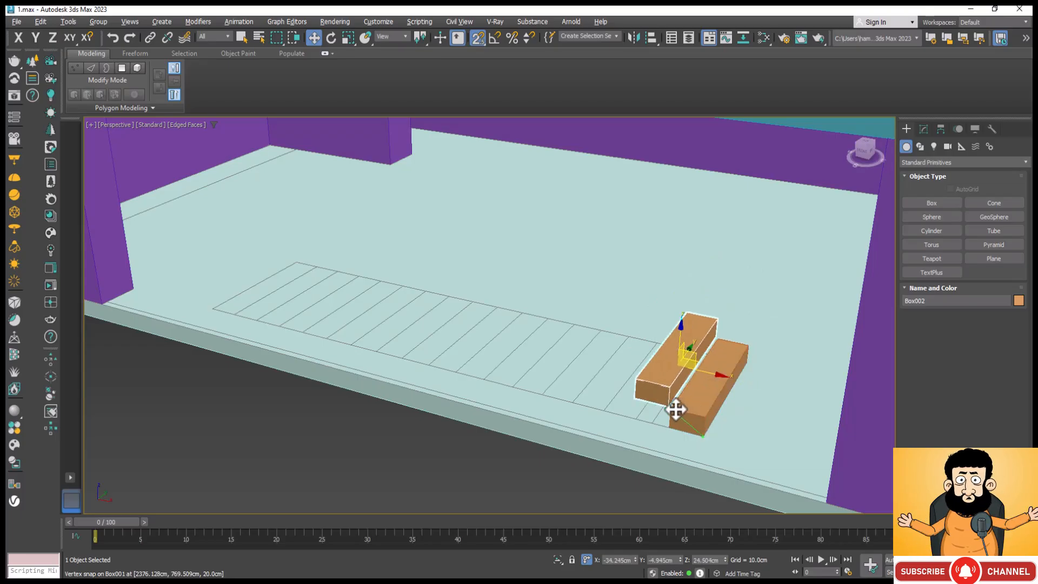
{"action": "scroll", "coordinate": [676, 409], "scroll_direction": "up", "scroll_amount": 2}
{"action": "left_click_drag", "start_coordinate": [676, 409], "coordinate": [675, 409], "text": "shift"}
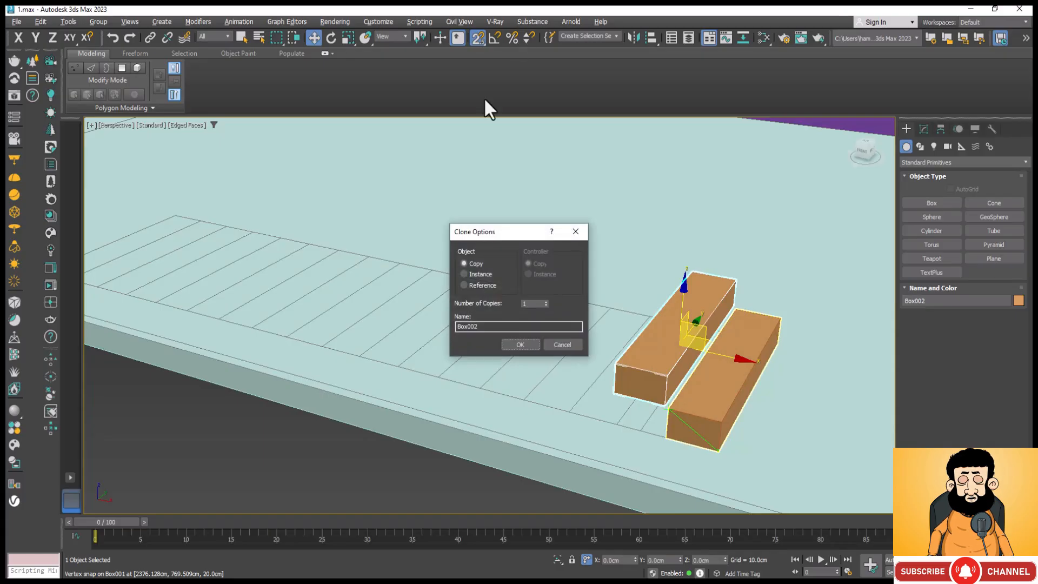
{"action": "left_click", "coordinate": [568, 342]}
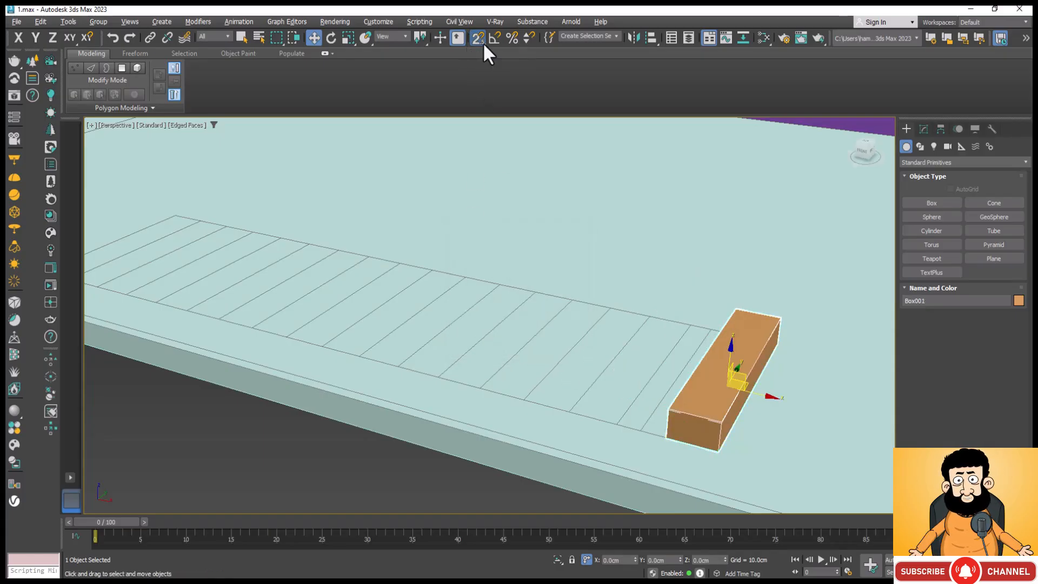
Switch to 3D snapping and clone the step box from its lower outer corner to its upper inner corner, making 17 copies.
{"action": "left_click", "coordinate": [483, 42]}
{"action": "left_click", "coordinate": [471, 89]}
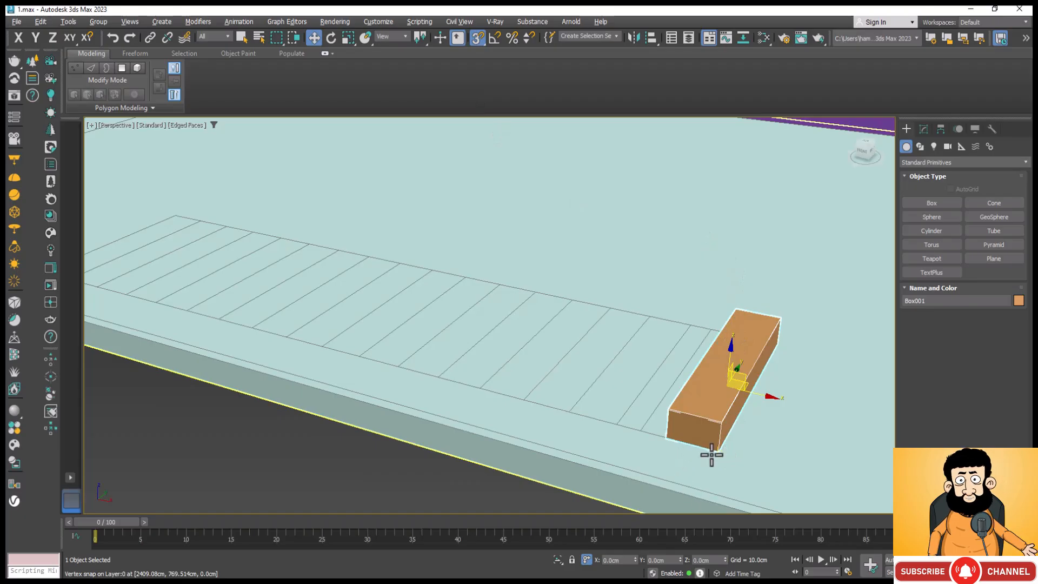
{"action": "mouse_move", "coordinate": [720, 451]}
{"action": "left_mouse_down", "text": "shift"}
{"action": "mouse_move", "coordinate": [719, 417]}
{"action": "mouse_move", "coordinate": [686, 395]}
{"action": "mouse_move", "coordinate": [677, 406]}
{"action": "left_mouse_up", "text": "shift"}
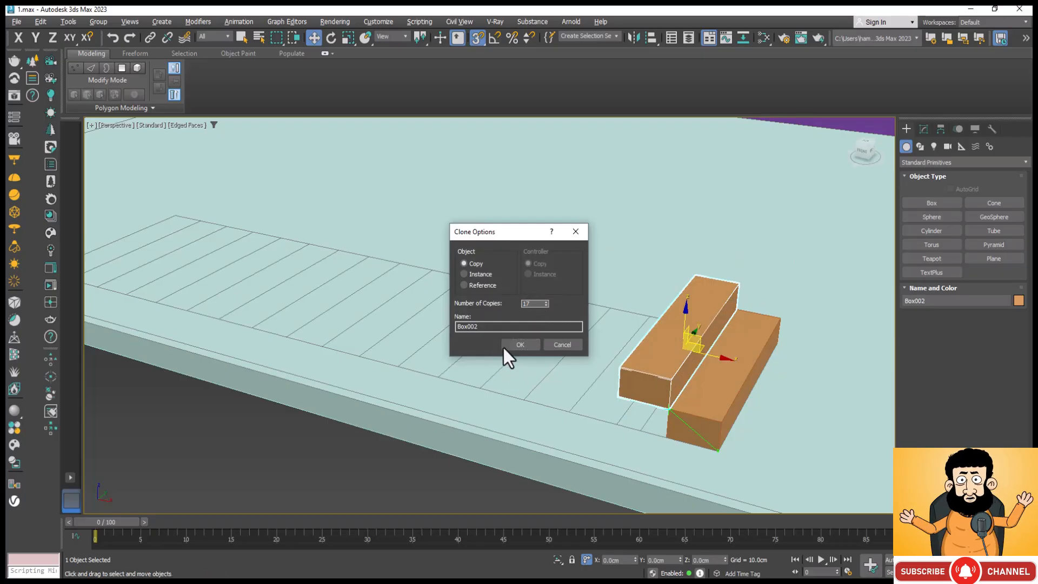
{"action": "left_click", "coordinate": [520, 344]}
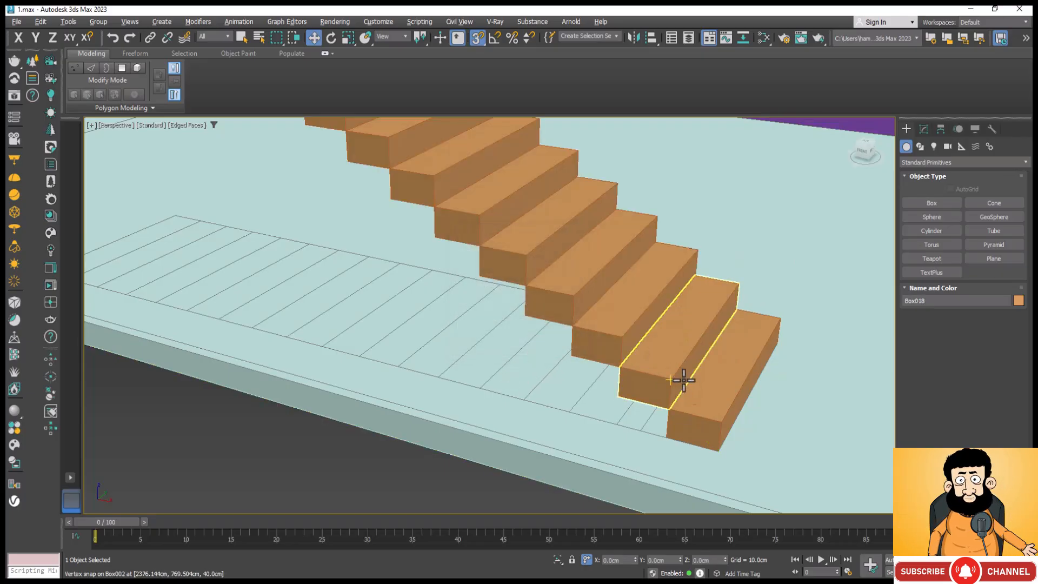
Examine how the staircase's top step meets the upper slab and how the whole flight follows the stair plan.
{"action": "scroll", "coordinate": [720, 420], "scroll_direction": "down", "scroll_amount": 5}
{"action": "scroll", "coordinate": [540, 241], "scroll_direction": "down", "scroll_amount": 3}
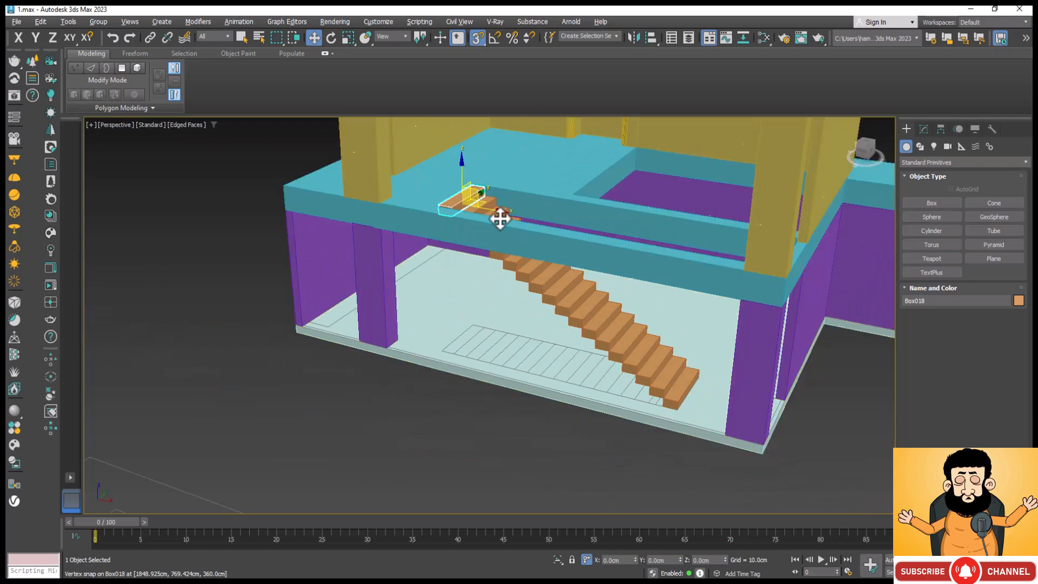
{"action": "scroll", "coordinate": [462, 196], "scroll_direction": "up", "scroll_amount": 5}
{"action": "scroll", "coordinate": [419, 232], "scroll_direction": "down", "scroll_amount": 2}
{"action": "scroll", "coordinate": [436, 220], "scroll_direction": "down", "scroll_amount": 4}
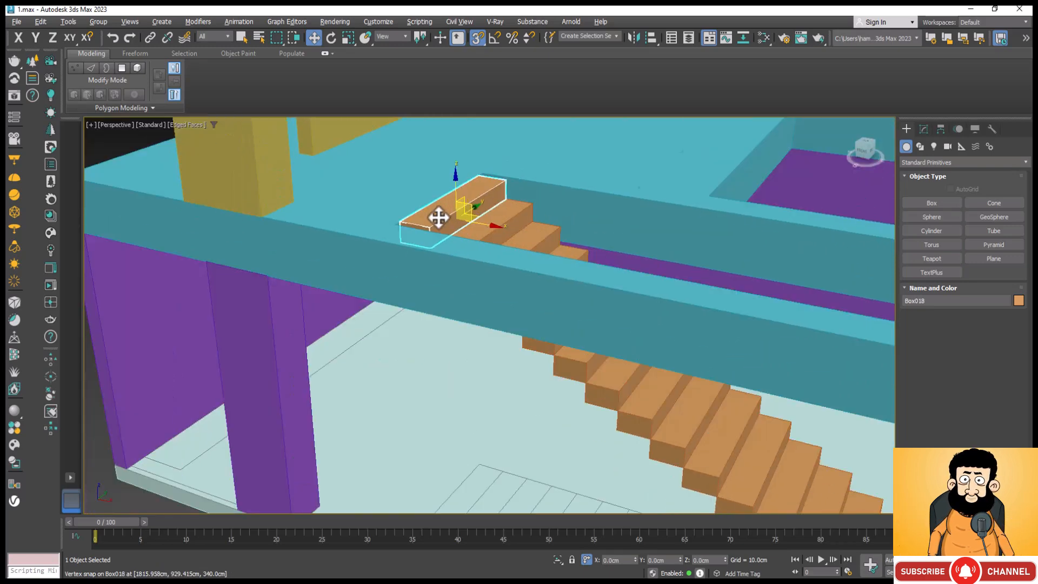
{"action": "left_click", "coordinate": [218, 375]}
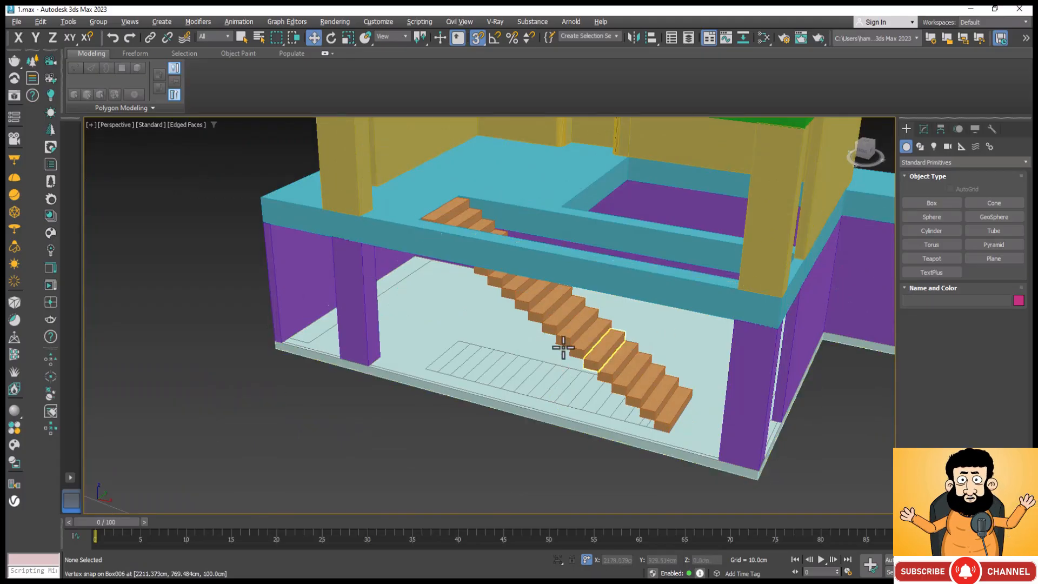
{"action": "scroll", "coordinate": [424, 232], "scroll_direction": "up", "scroll_amount": 4}
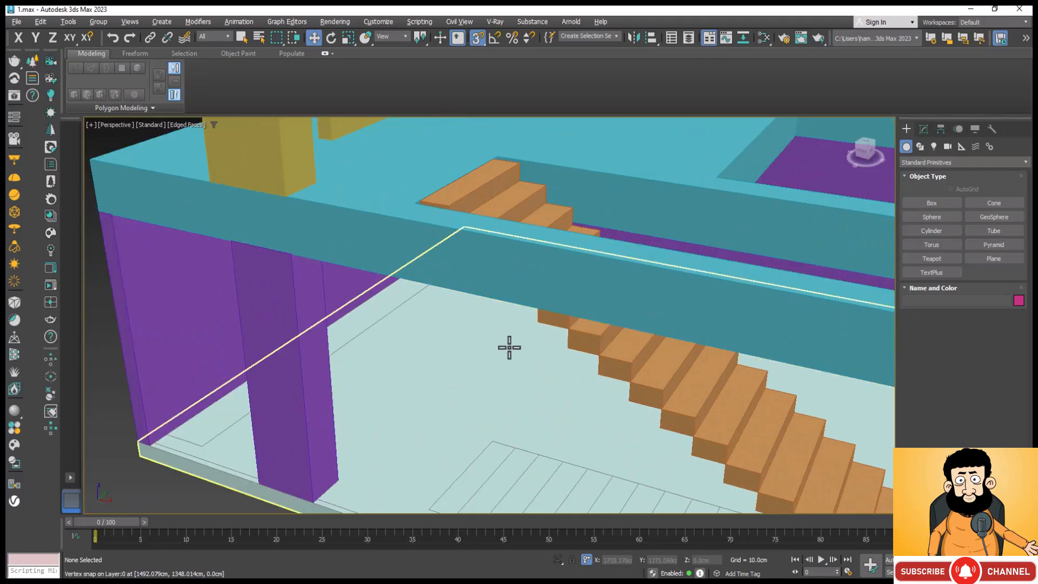
{"action": "scroll", "coordinate": [533, 305], "scroll_direction": "down", "scroll_amount": 4}
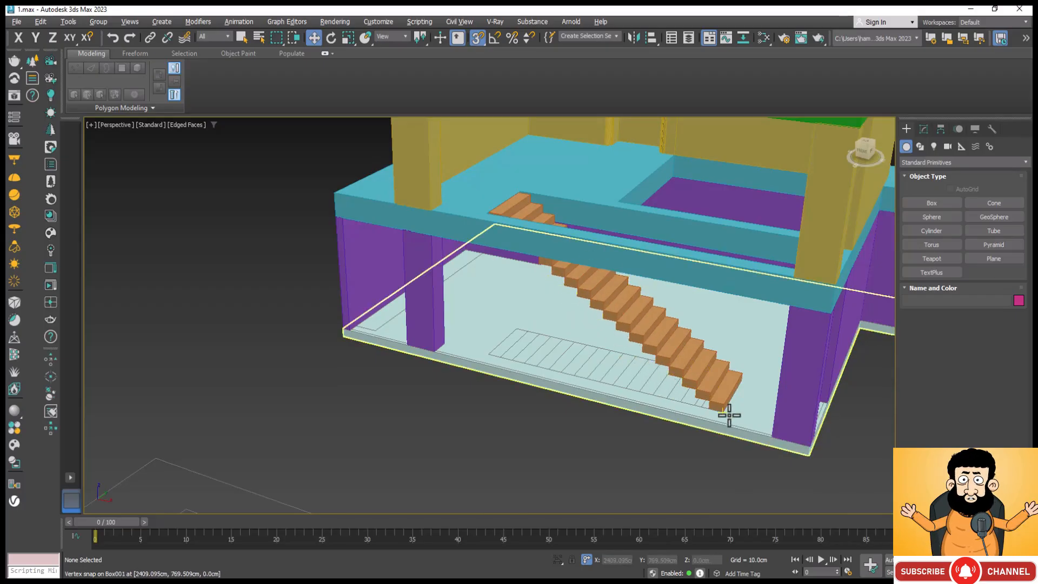
Select all 18 stair step boxes from the lowest to the highest, isolate them from the rest of the house and deselect them.
{"action": "left_click", "coordinate": [734, 385]}
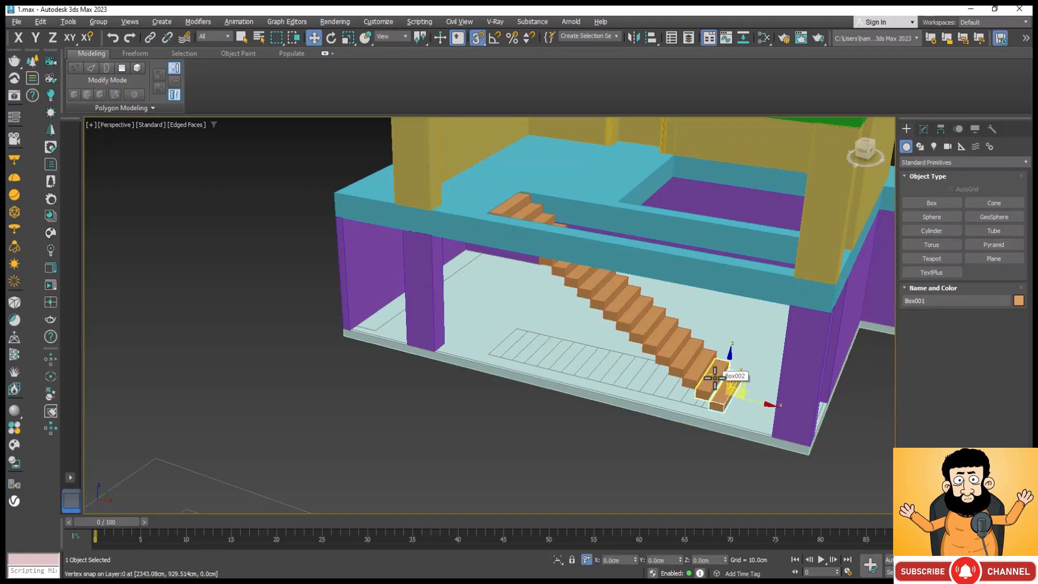
{"action": "left_click", "coordinate": [715, 377], "text": "ctrl"}
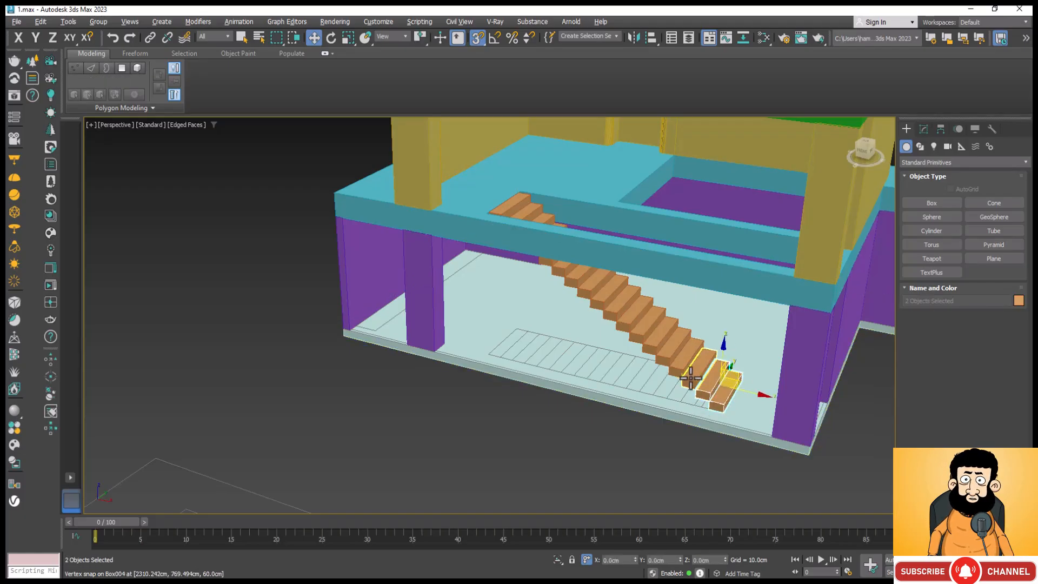
{"action": "left_click", "coordinate": [676, 355], "text": "ctrl"}
{"action": "left_click", "coordinate": [670, 349], "text": "ctrl"}
{"action": "left_click", "coordinate": [662, 338], "text": "ctrl"}
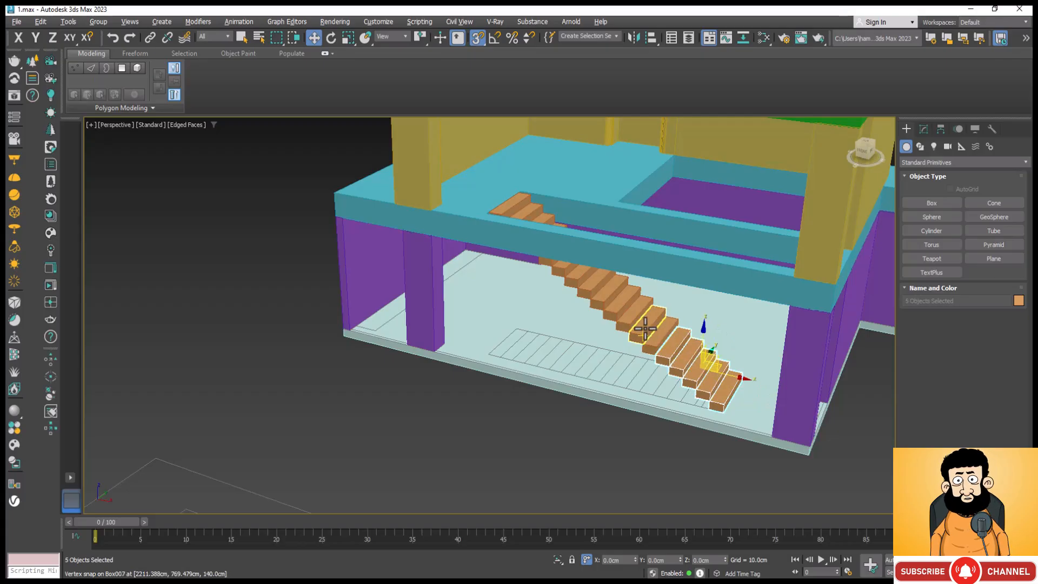
{"action": "left_click", "coordinate": [651, 331], "text": "ctrl"}
{"action": "left_click", "coordinate": [644, 323], "text": "ctrl"}
{"action": "left_click", "coordinate": [635, 316], "text": "ctrl"}
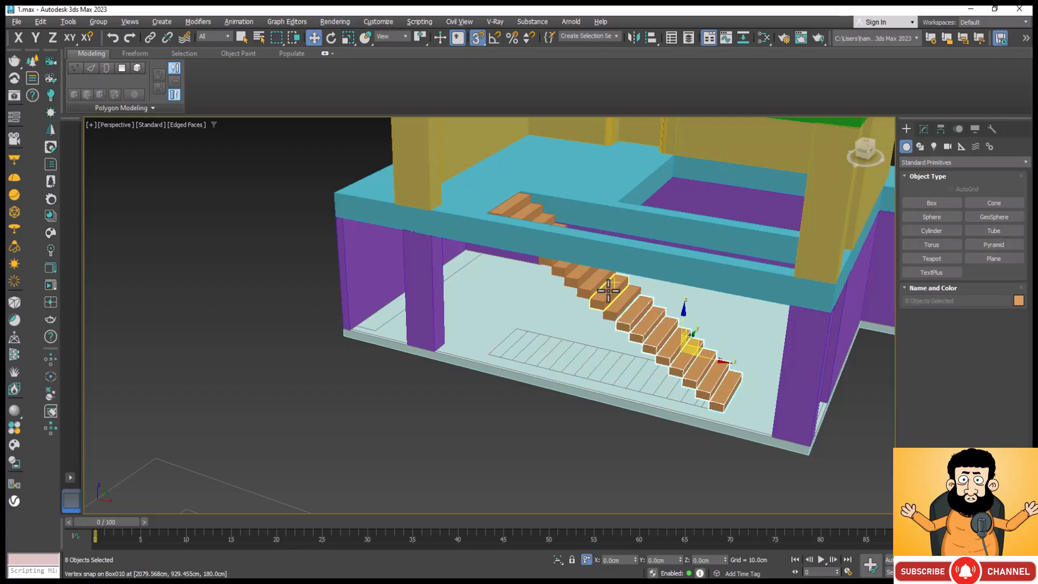
{"action": "left_click", "coordinate": [625, 309], "text": "ctrl"}
{"action": "left_click", "coordinate": [616, 304], "text": "ctrl"}
{"action": "left_click", "coordinate": [599, 279], "text": "ctrl"}
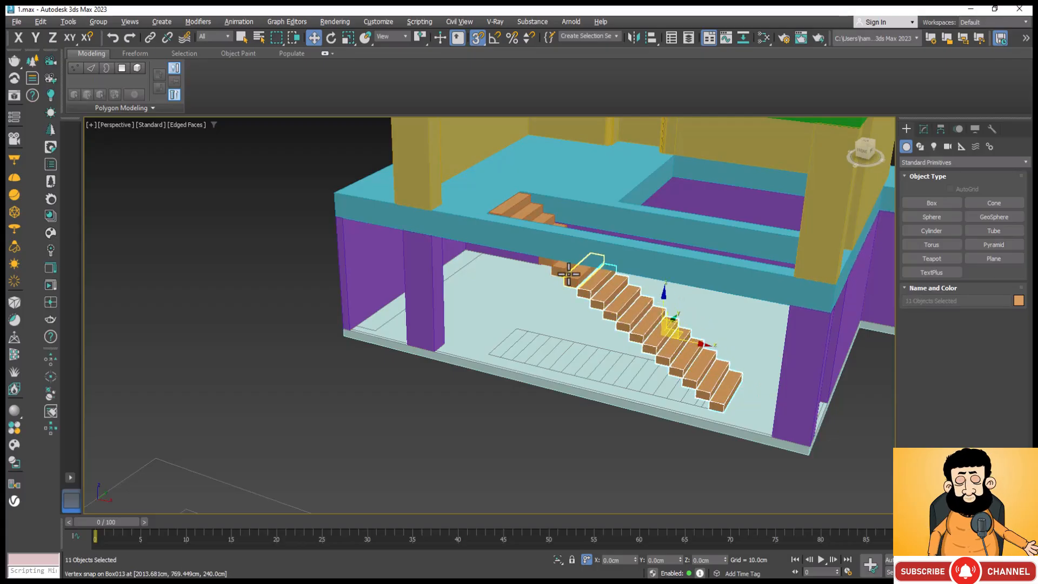
{"action": "left_click", "coordinate": [580, 271], "text": "ctrl"}
{"action": "left_click", "coordinate": [552, 262], "text": "ctrl"}
{"action": "left_click", "coordinate": [551, 261], "text": "ctrl"}
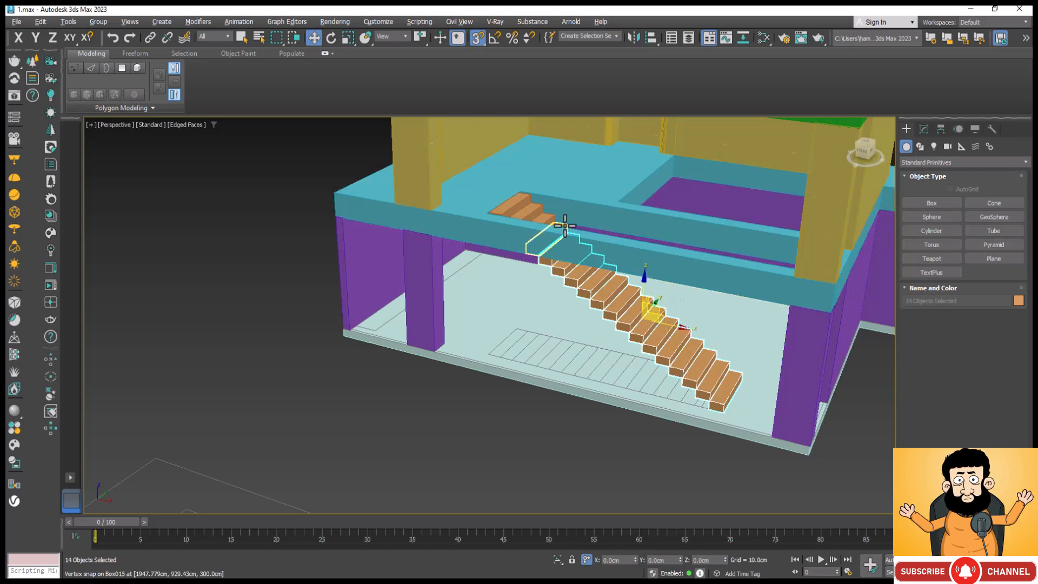
{"action": "left_click", "coordinate": [538, 209], "text": "ctrl"}
{"action": "left_click", "coordinate": [521, 200], "text": "ctrl"}
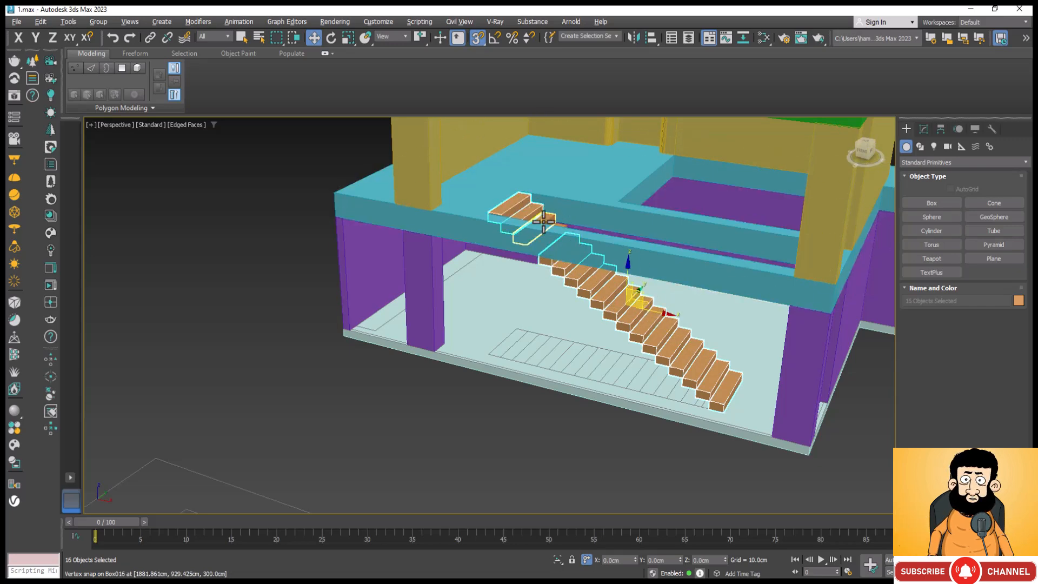
{"action": "left_click", "coordinate": [551, 223], "text": "ctrl"}
{"action": "left_click", "coordinate": [553, 225], "text": "ctrl"}
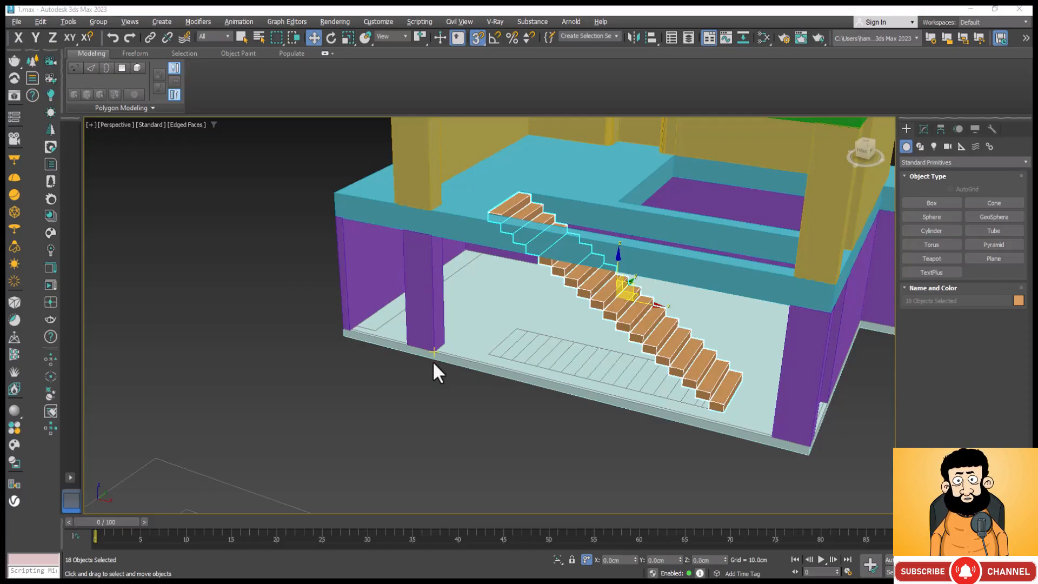
{"action": "left_click", "coordinate": [414, 433]}
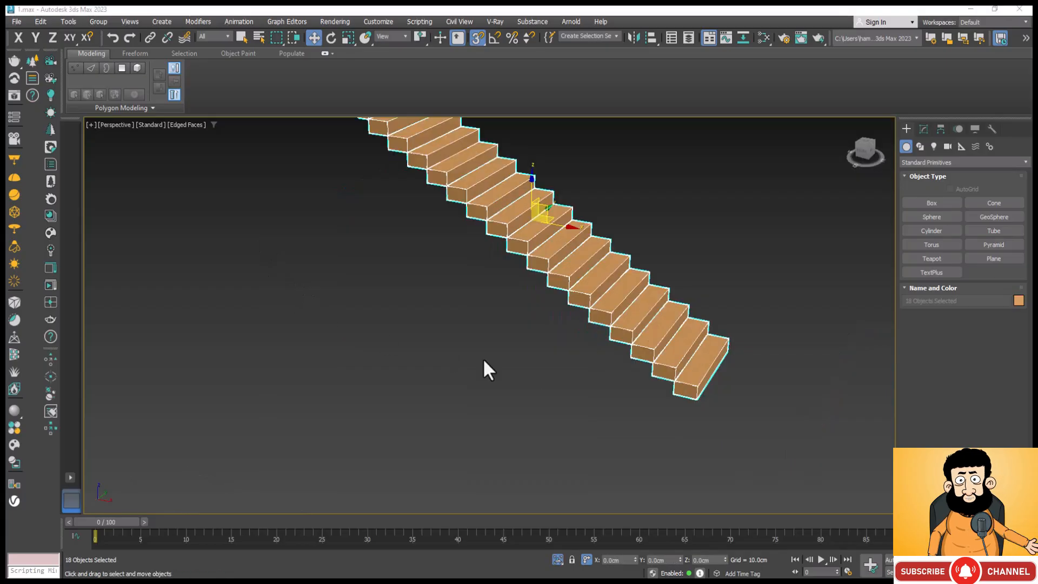
{"action": "scroll", "coordinate": [456, 388], "scroll_direction": "down", "scroll_amount": 2}
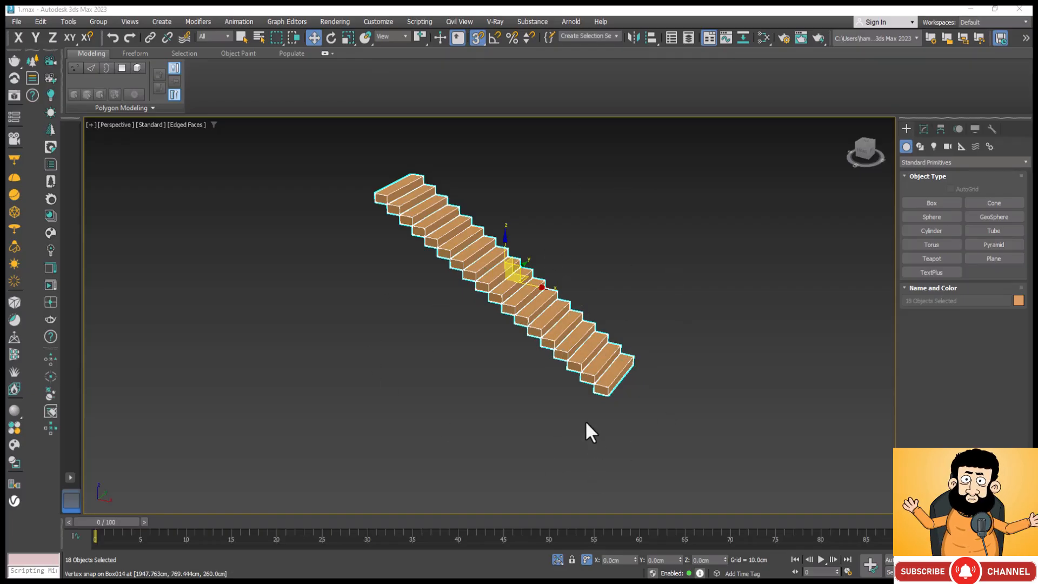
{"action": "left_click", "coordinate": [703, 367]}
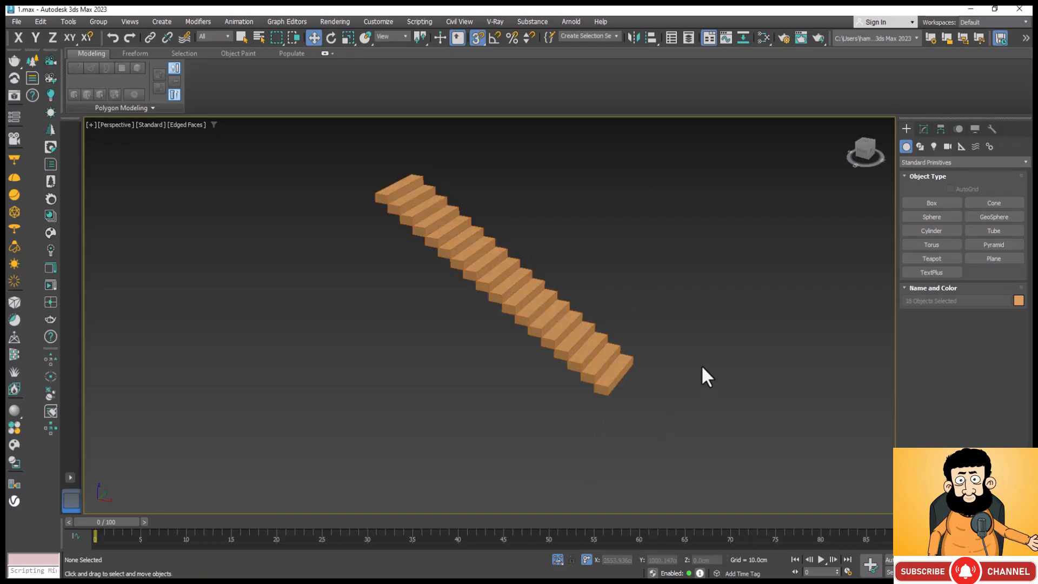
In the Front view with 2.5D snapping, start a line at the lowest step's outer bottom corner and trace the stepped outline to the seventh riser.
{"action": "key", "text": "f"}
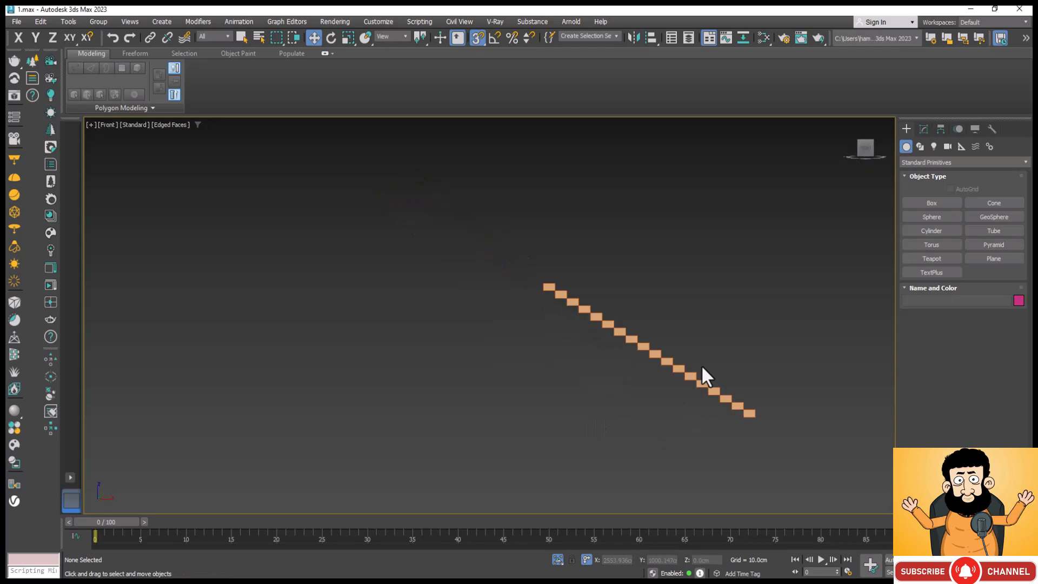
{"action": "scroll", "coordinate": [757, 425], "scroll_direction": "up", "scroll_amount": 2}
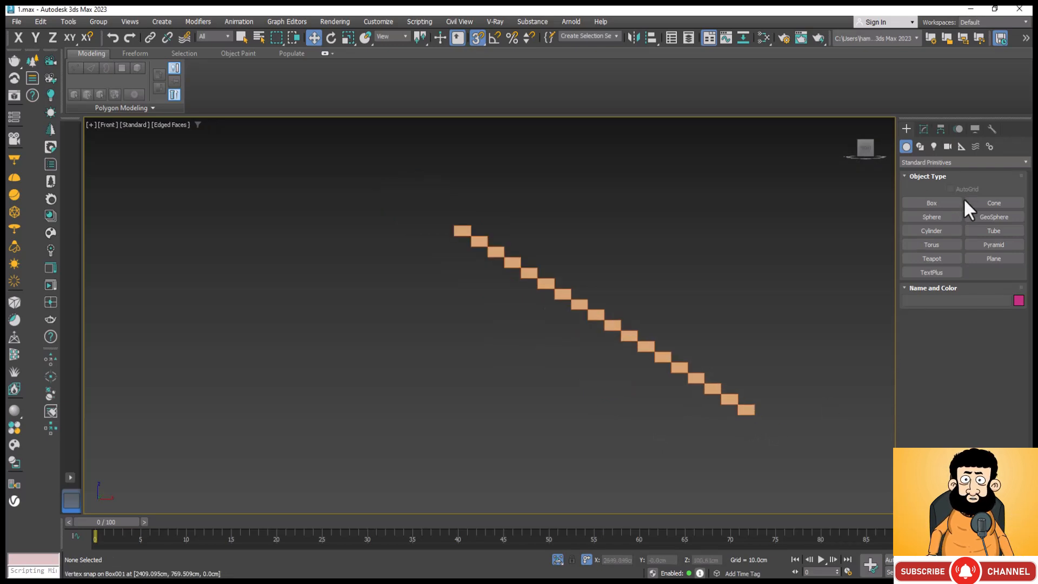
{"action": "left_click", "coordinate": [920, 146]}
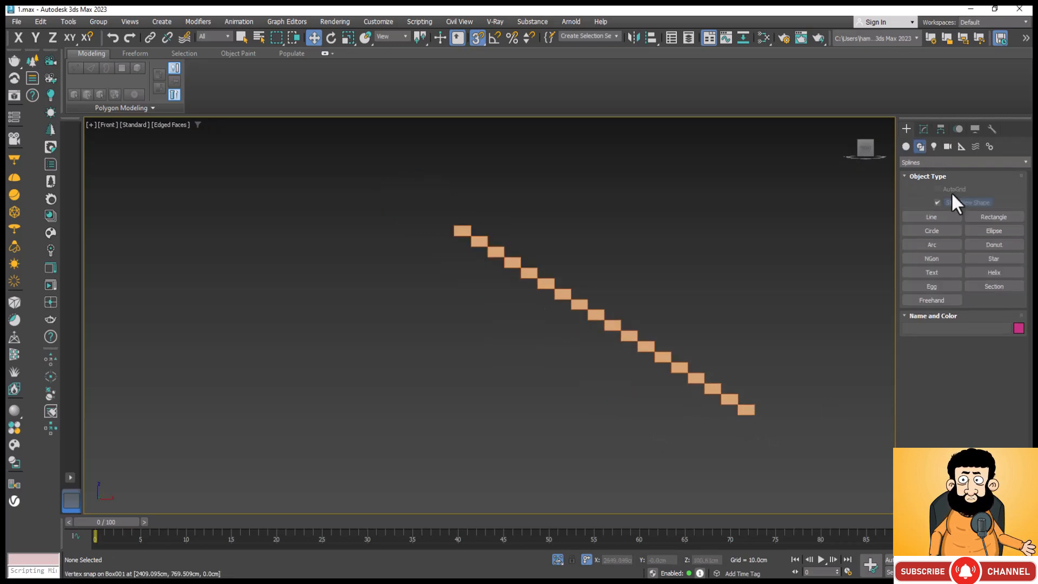
{"action": "left_click", "coordinate": [931, 217]}
{"action": "scroll", "coordinate": [765, 408], "scroll_direction": "up", "scroll_amount": 3}
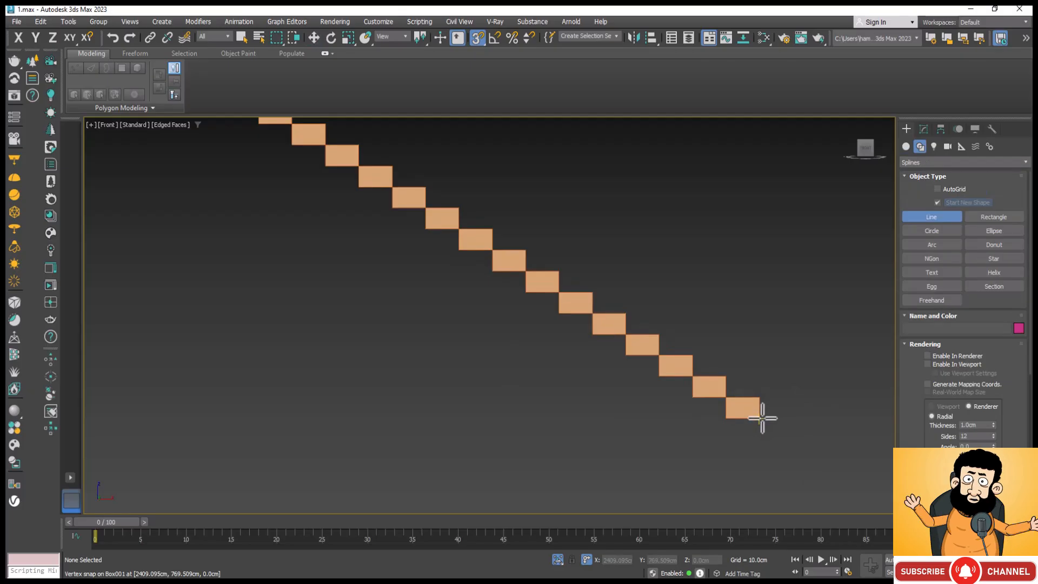
{"action": "left_click", "coordinate": [482, 42]}
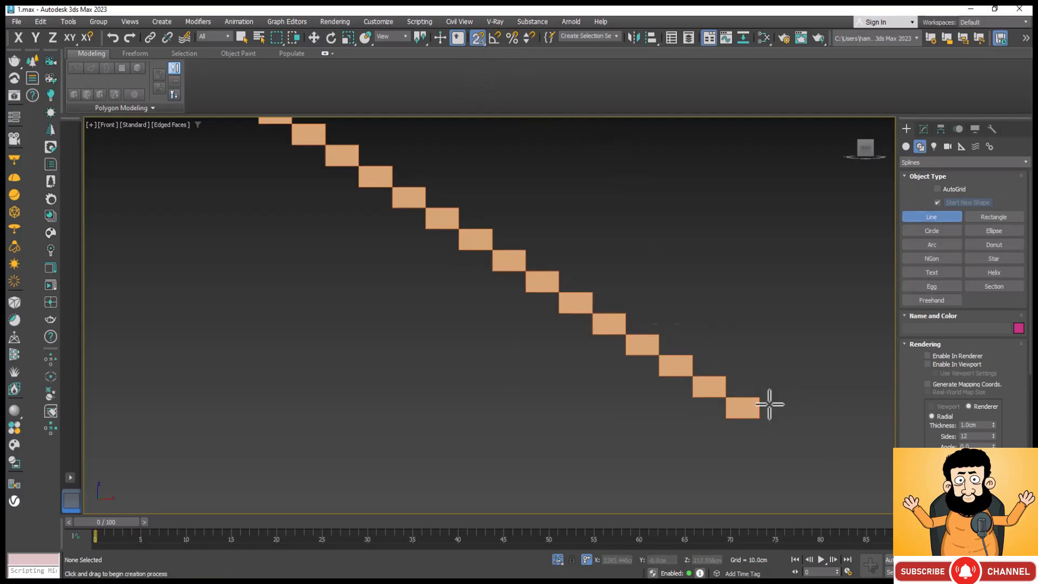
{"action": "left_click", "coordinate": [758, 417]}
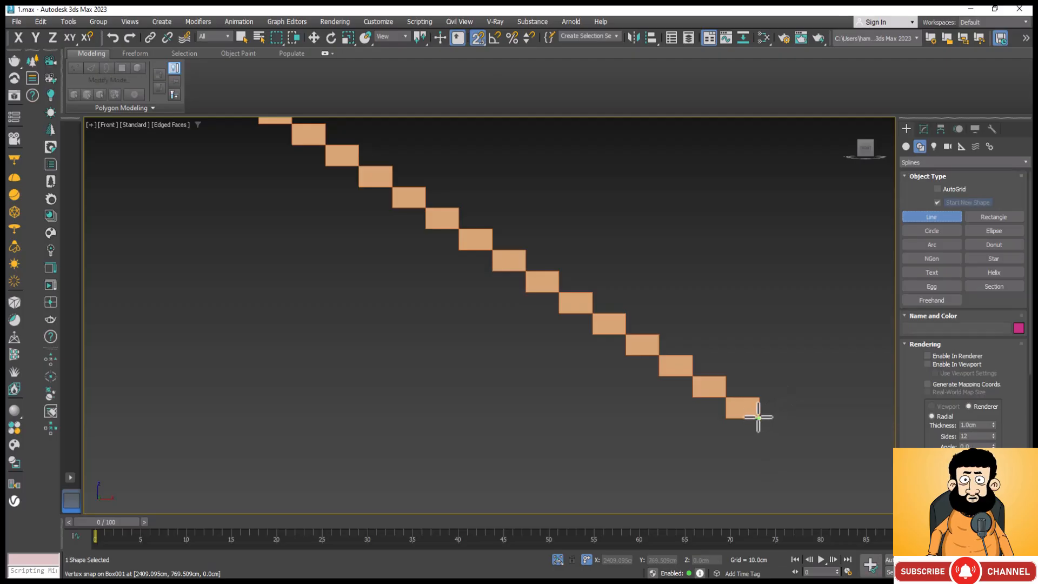
{"action": "left_click", "coordinate": [760, 398]}
{"action": "left_click", "coordinate": [726, 398]}
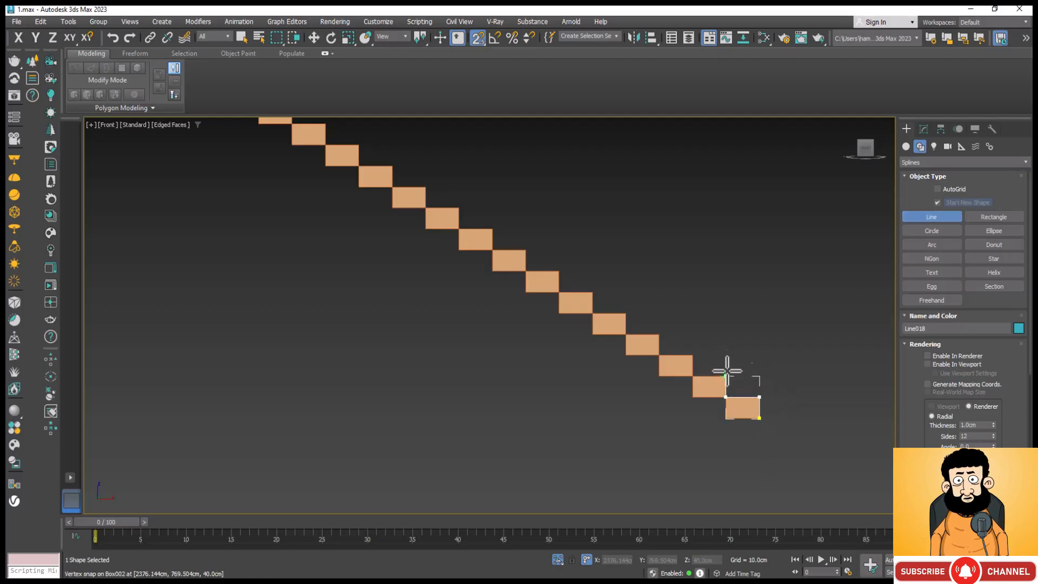
{"action": "left_click", "coordinate": [726, 376]}
{"action": "left_click", "coordinate": [692, 376]}
{"action": "left_click", "coordinate": [692, 355]}
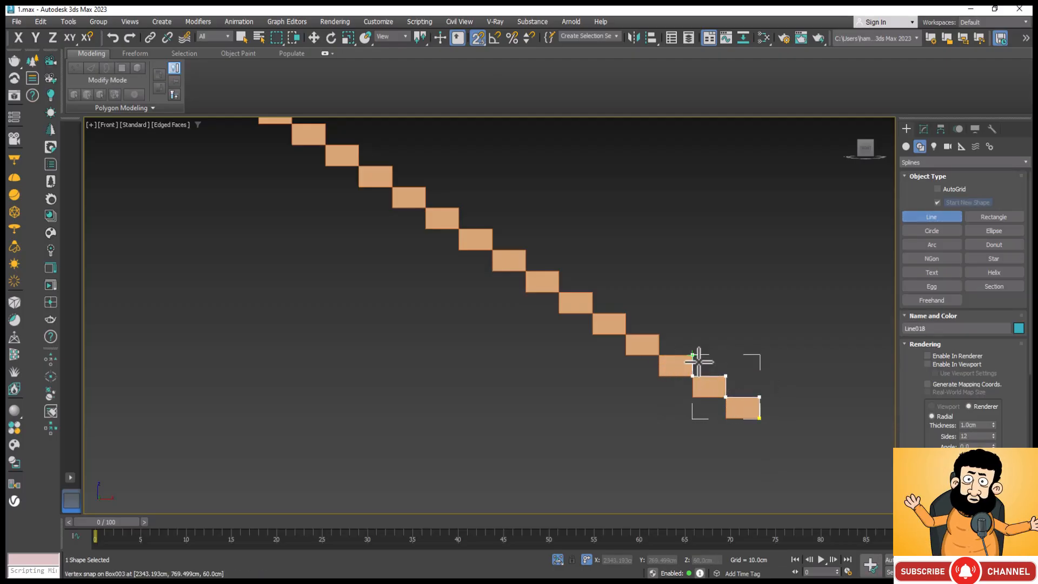
{"action": "left_click", "coordinate": [659, 355]}
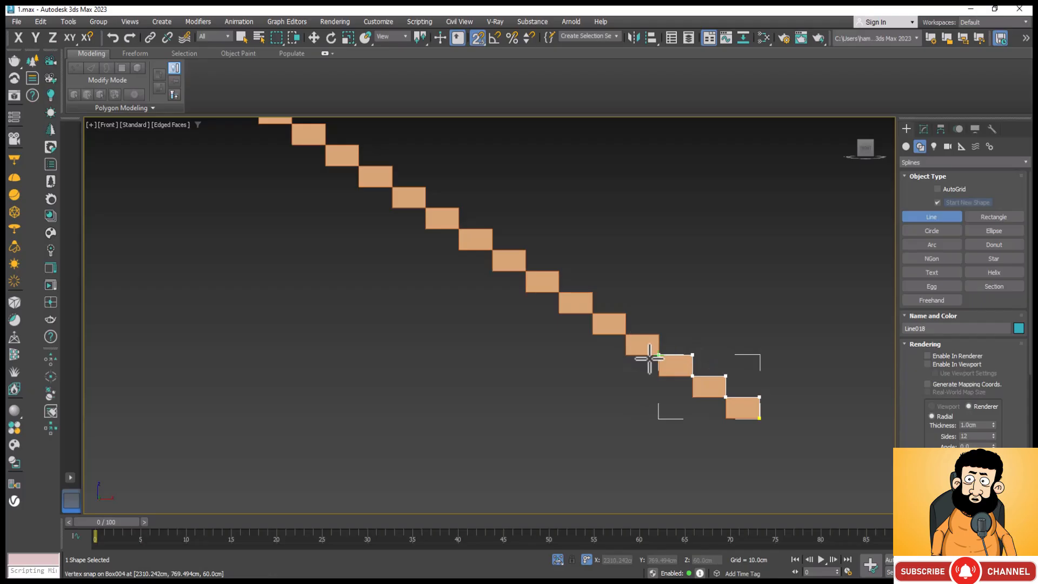
{"action": "left_click", "coordinate": [659, 334]}
{"action": "left_click", "coordinate": [626, 335]}
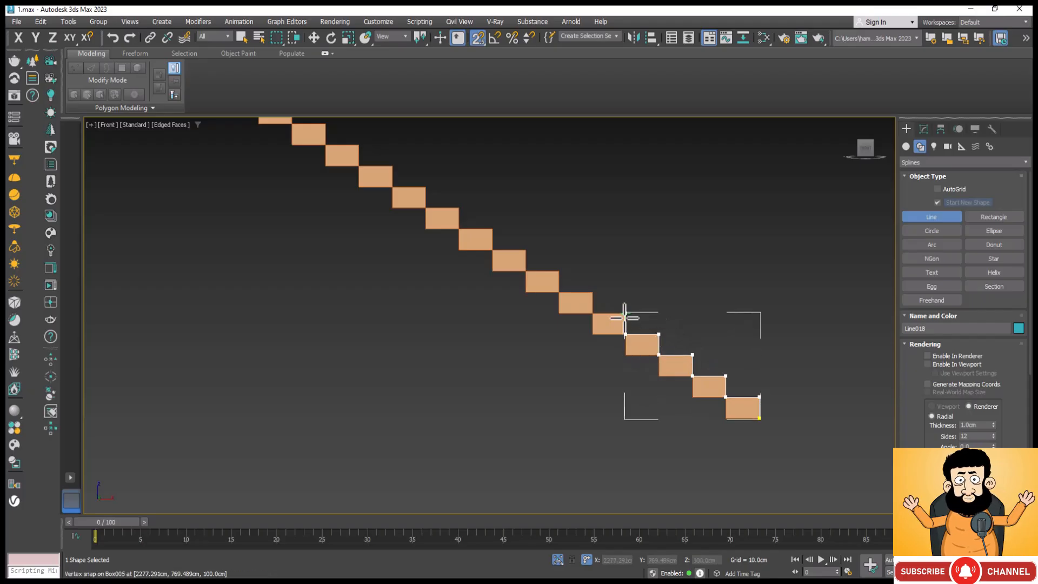
{"action": "left_click", "coordinate": [626, 313]}
{"action": "left_click", "coordinate": [592, 292]}
{"action": "left_click", "coordinate": [559, 292]}
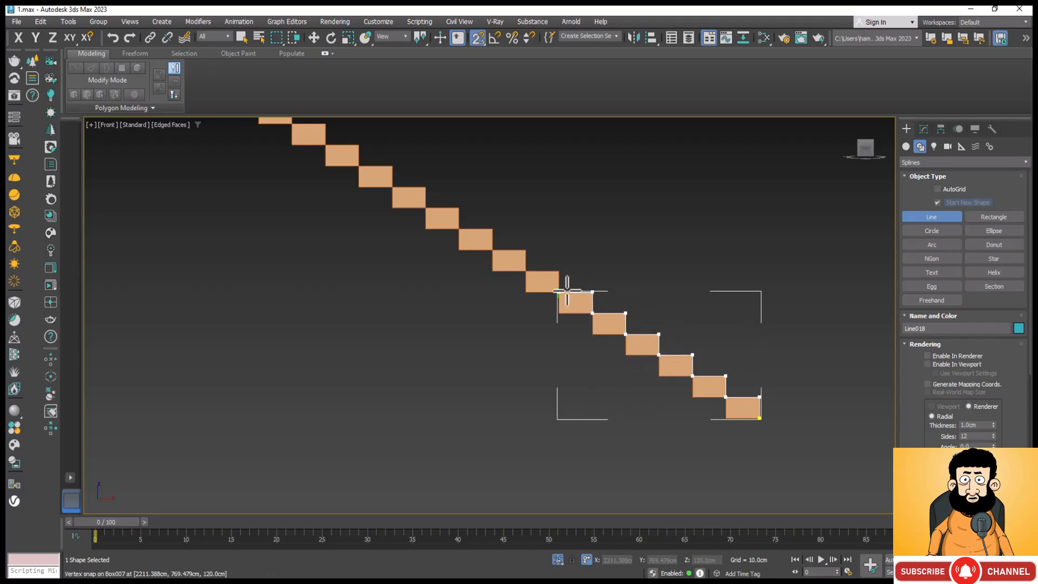
{"action": "left_click", "coordinate": [559, 271]}
Continue the stair profile line corner by corner from the seventh tread to the inner end of the twelfth tread.
{"action": "scroll", "coordinate": [595, 306], "scroll_direction": "down", "scroll_amount": 2}
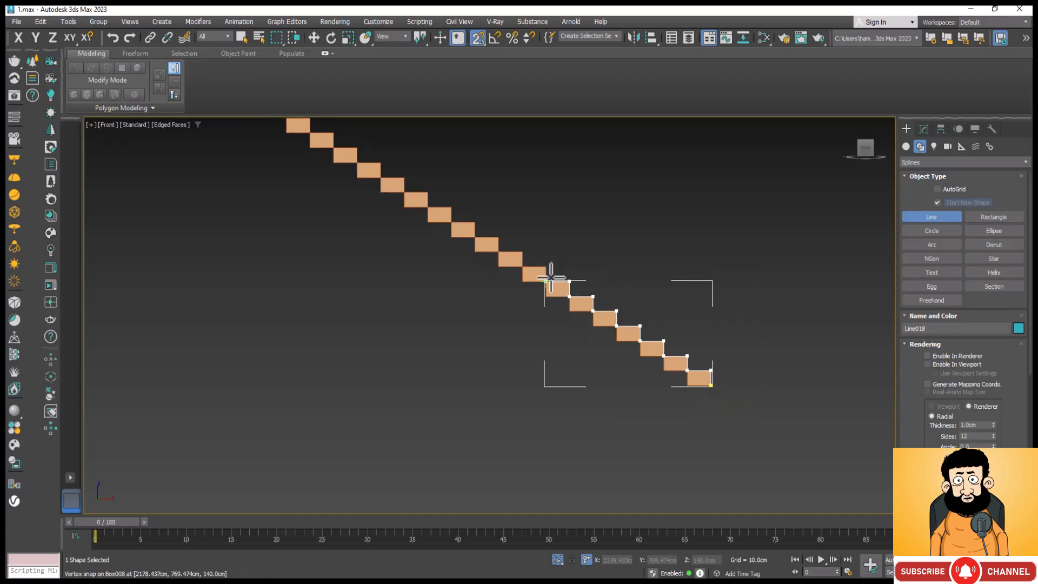
{"action": "left_click", "coordinate": [546, 281]}
{"action": "left_click", "coordinate": [546, 266]}
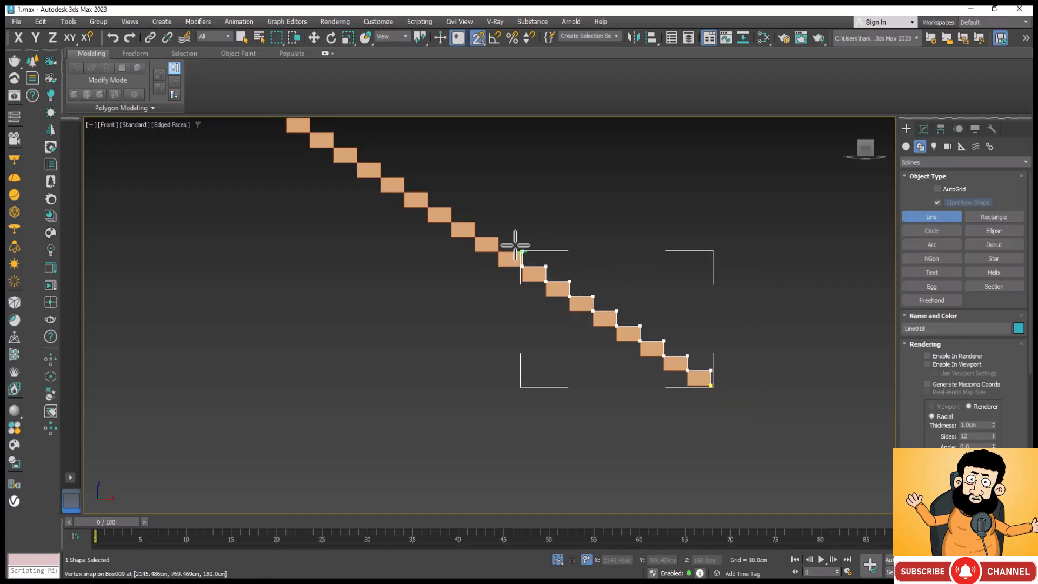
{"action": "left_click", "coordinate": [518, 251]}
{"action": "left_click", "coordinate": [504, 250]}
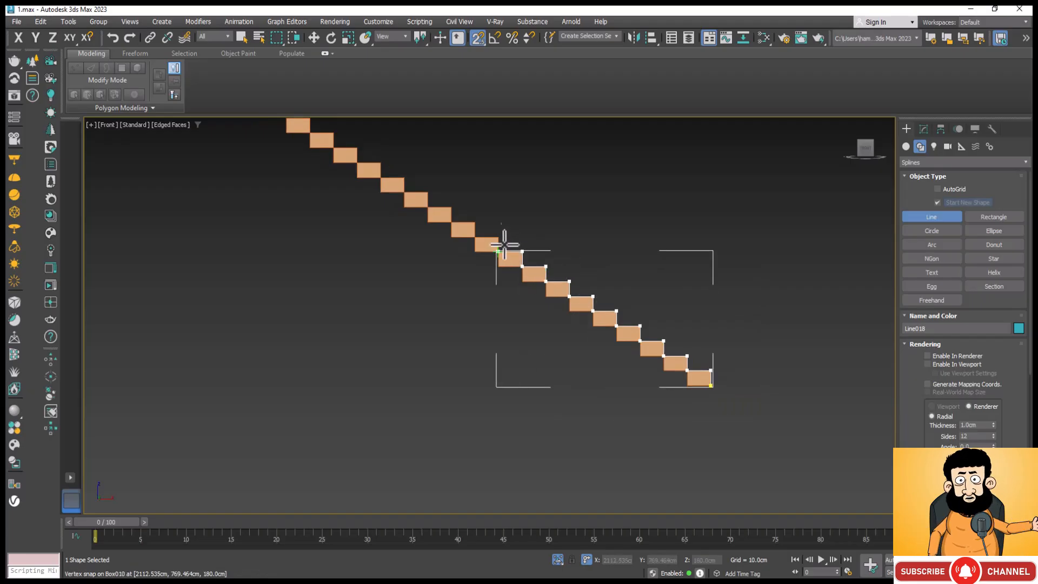
{"action": "left_click", "coordinate": [500, 234]}
{"action": "left_click", "coordinate": [475, 237]}
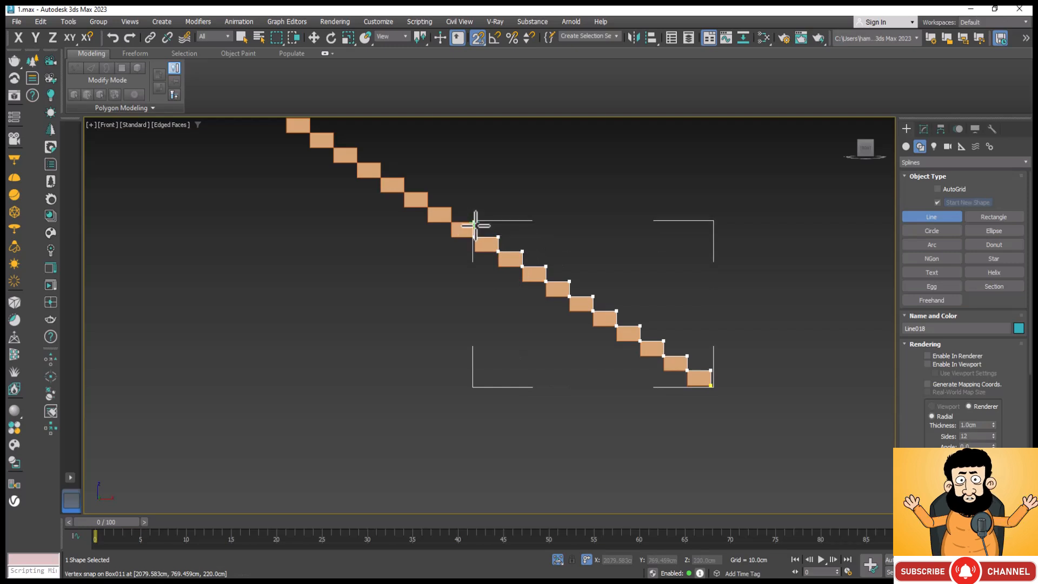
{"action": "left_click", "coordinate": [475, 222]}
{"action": "left_click", "coordinate": [451, 222]}
{"action": "left_click", "coordinate": [451, 207]}
{"action": "left_click", "coordinate": [427, 207]}
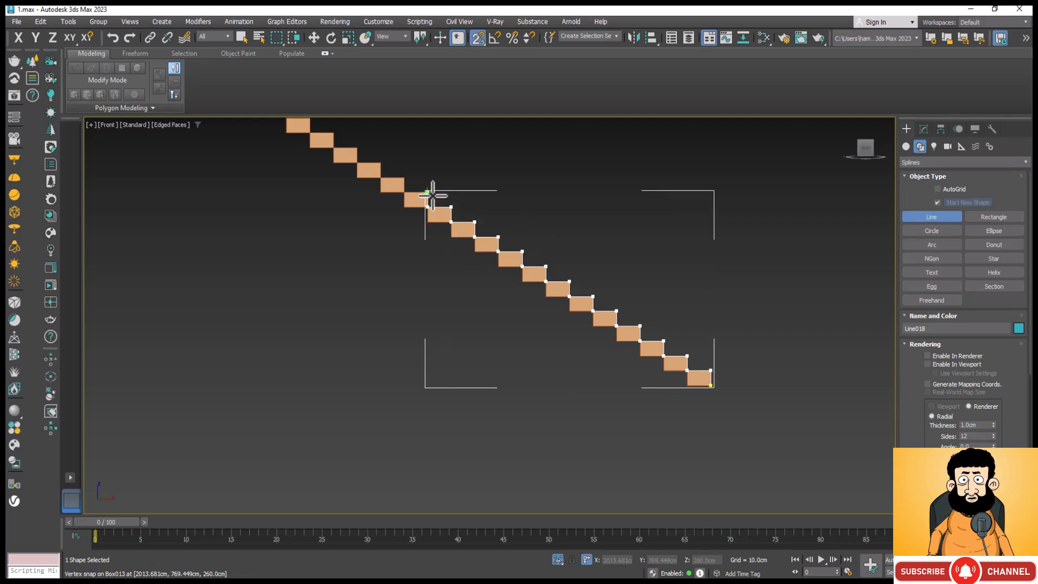
Trace the remaining risers and treads from the thirteenth step to the top step's upper back corner.
{"action": "left_click", "coordinate": [432, 194]}
{"action": "scroll", "coordinate": [433, 195], "scroll_direction": "down", "scroll_amount": 3}
{"action": "scroll", "coordinate": [447, 235], "scroll_direction": "up", "scroll_amount": 3}
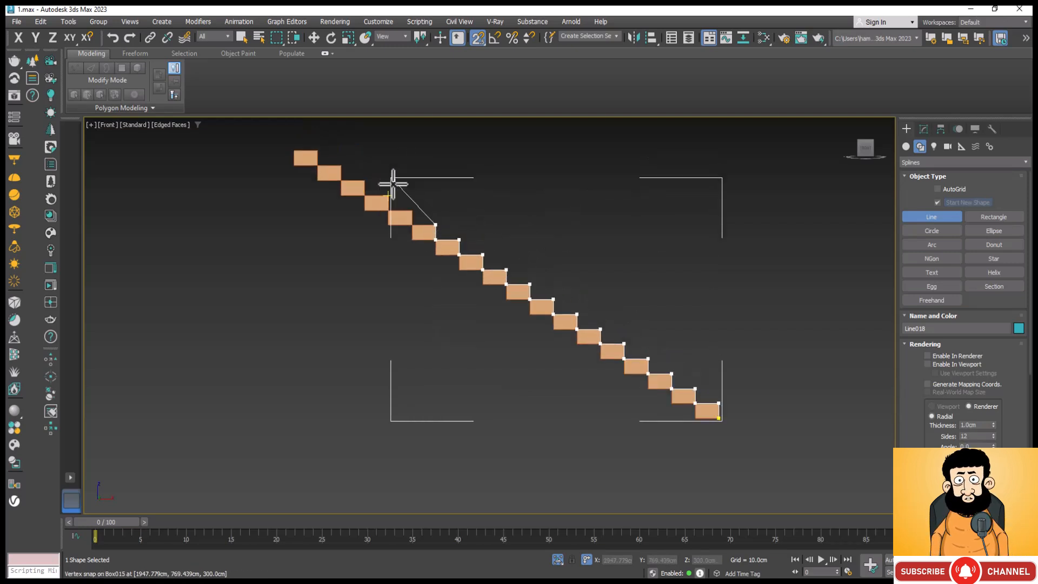
{"action": "scroll", "coordinate": [392, 186], "scroll_direction": "up", "scroll_amount": 3}
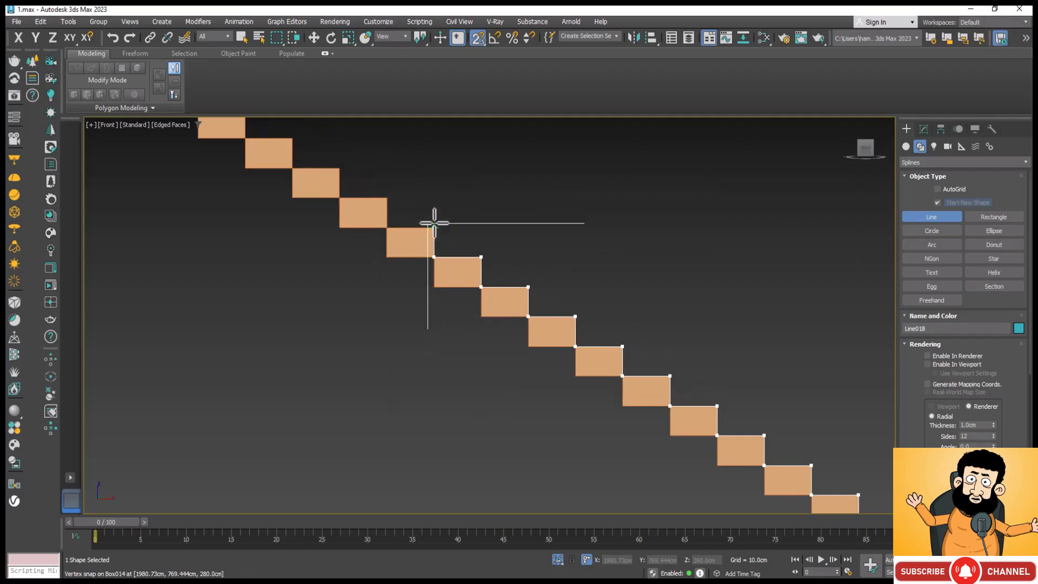
{"action": "left_click", "coordinate": [387, 198]}
{"action": "left_click", "coordinate": [339, 198]}
{"action": "left_click", "coordinate": [339, 168]}
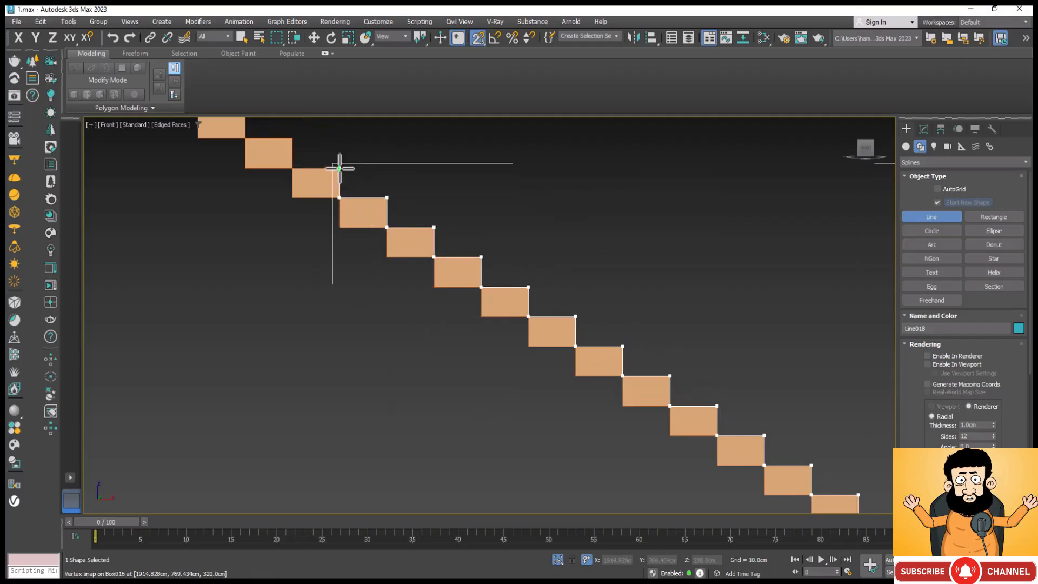
{"action": "left_click", "coordinate": [292, 167]}
{"action": "left_click", "coordinate": [293, 137]}
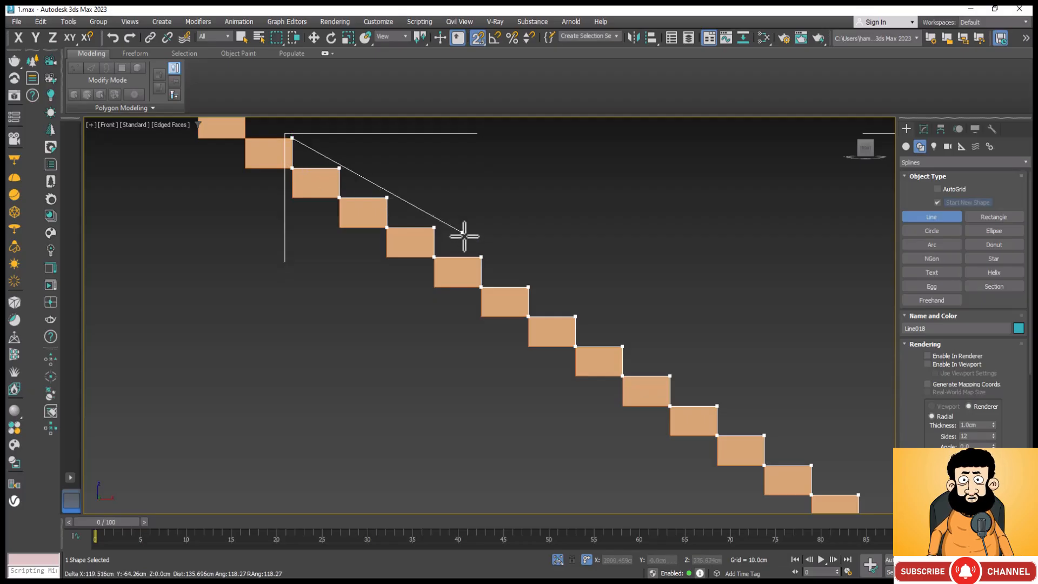
{"action": "scroll", "coordinate": [271, 157], "scroll_direction": "down", "scroll_amount": 3}
{"action": "scroll", "coordinate": [273, 184], "scroll_direction": "up", "scroll_amount": 8}
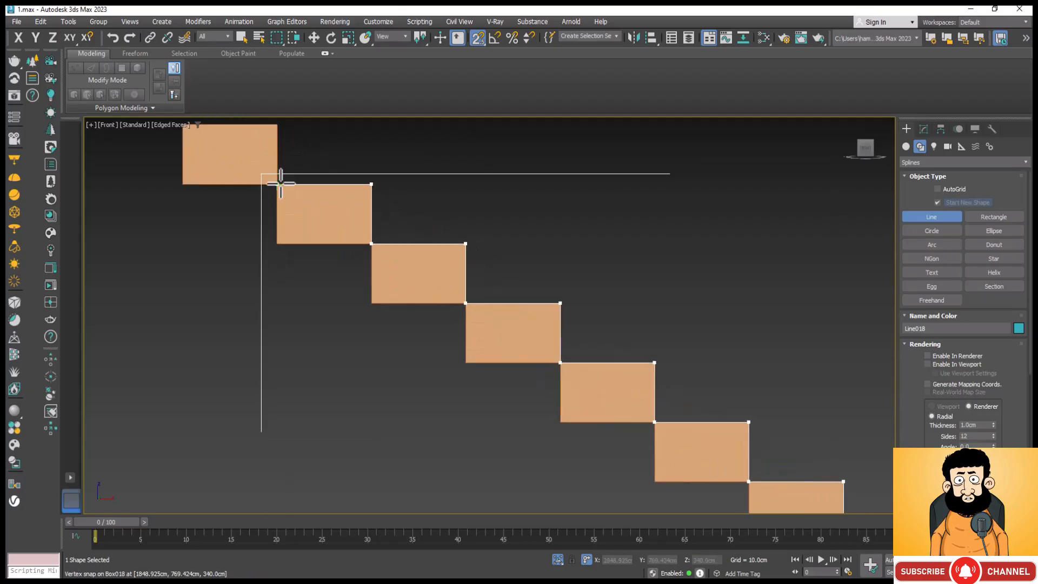
{"action": "scroll", "coordinate": [279, 187], "scroll_direction": "down", "scroll_amount": 5}
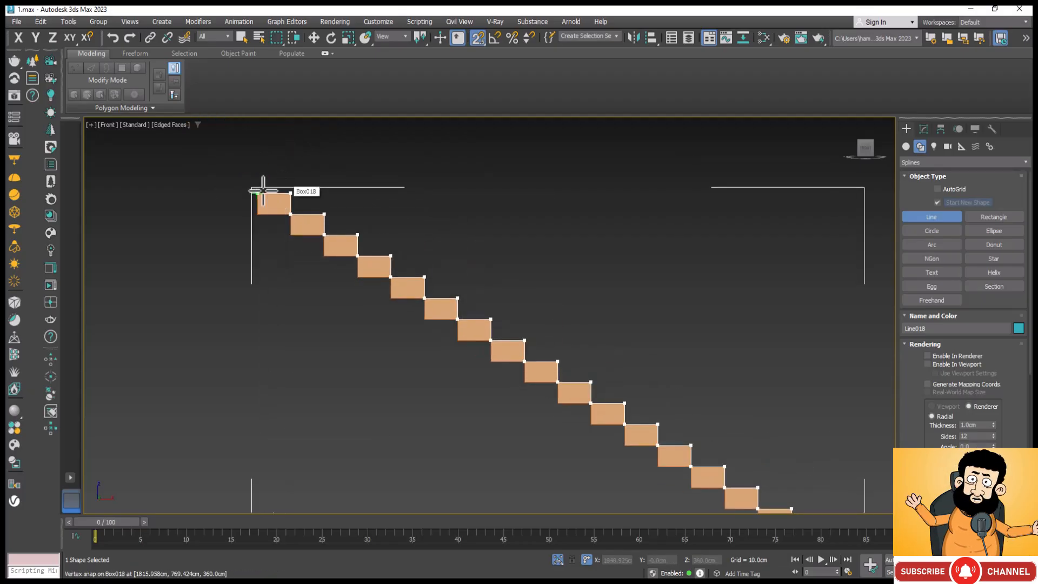
Run the stair profile's sloping underside down to the lowest step's inner bottom corner and close the spline at its start point.
{"action": "scroll", "coordinate": [275, 160], "scroll_direction": "down", "scroll_amount": 5}
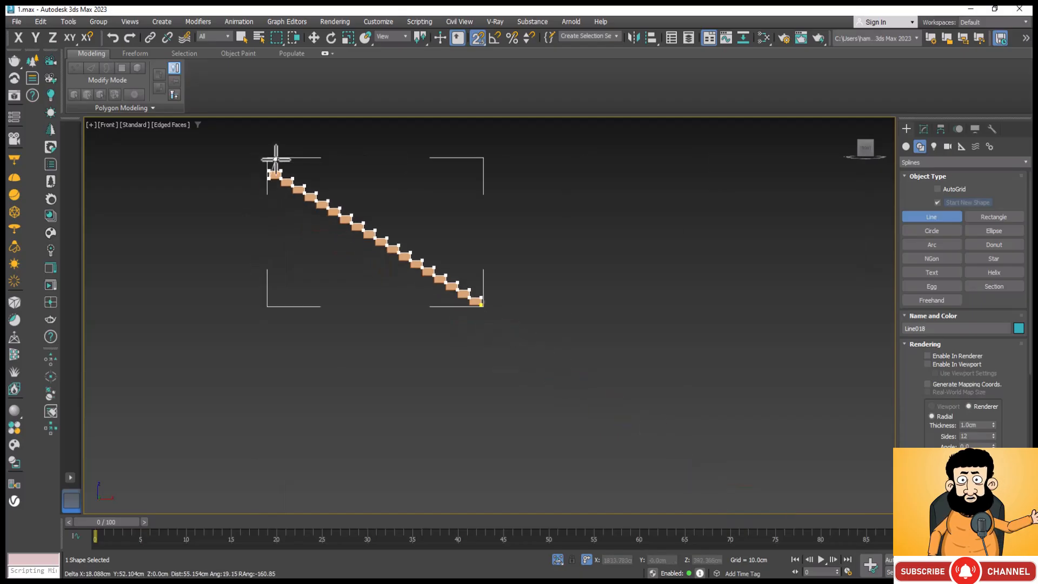
{"action": "scroll", "coordinate": [275, 159], "scroll_direction": "down", "scroll_amount": 5}
{"action": "scroll", "coordinate": [364, 238], "scroll_direction": "up", "scroll_amount": 7}
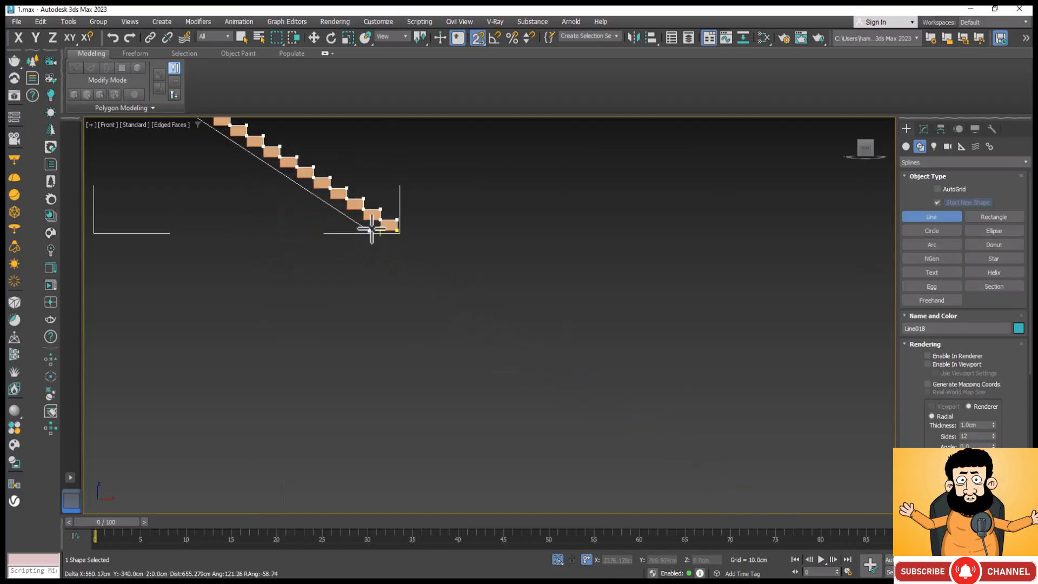
{"action": "scroll", "coordinate": [372, 230], "scroll_direction": "up", "scroll_amount": 5}
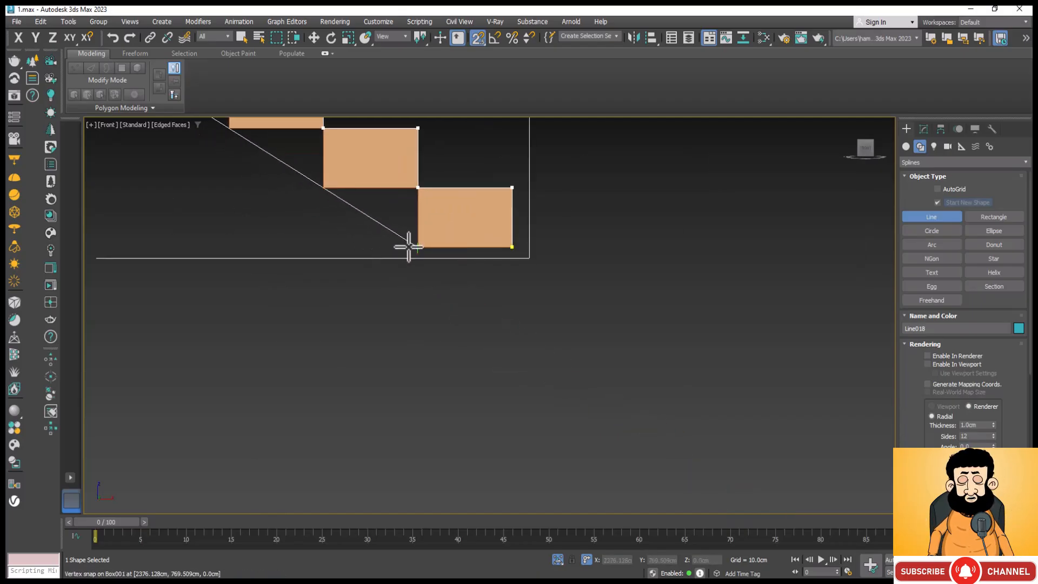
{"action": "left_click", "coordinate": [414, 248]}
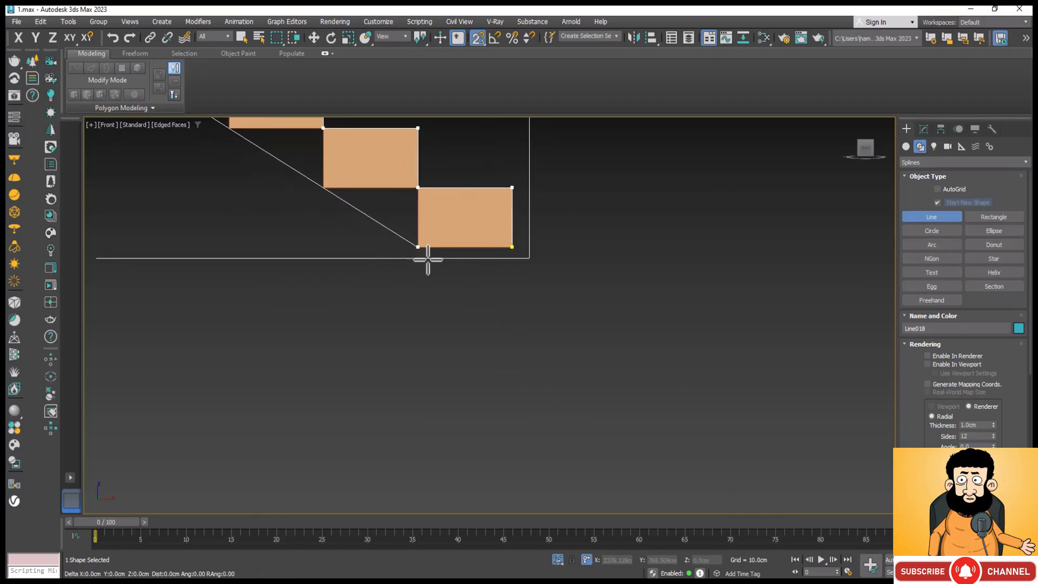
{"action": "left_click", "coordinate": [513, 247]}
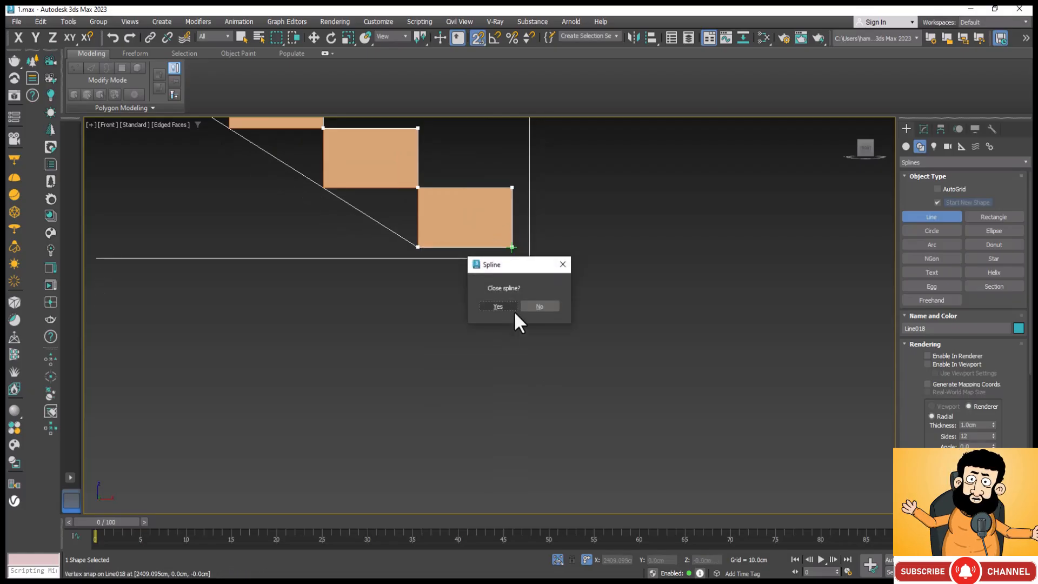
{"action": "left_click", "coordinate": [499, 307]}
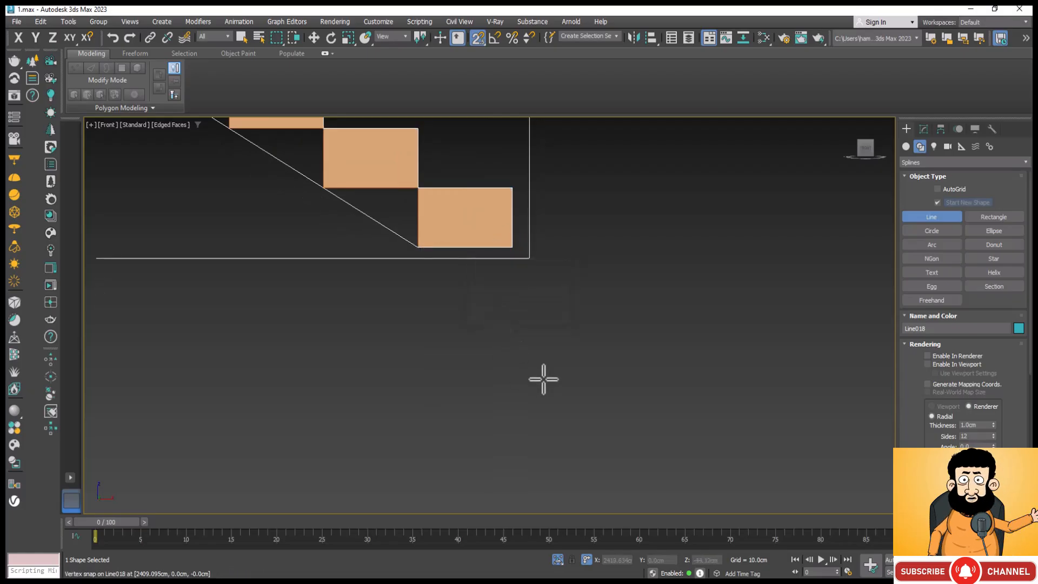
{"action": "scroll", "coordinate": [583, 354], "scroll_direction": "down", "scroll_amount": 5}
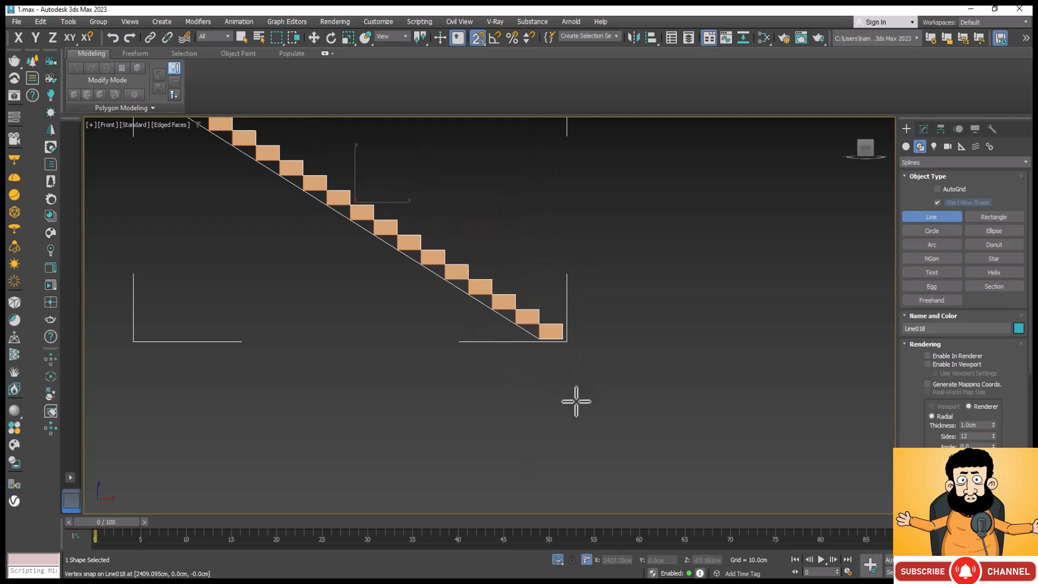
{"action": "key", "text": "w"}
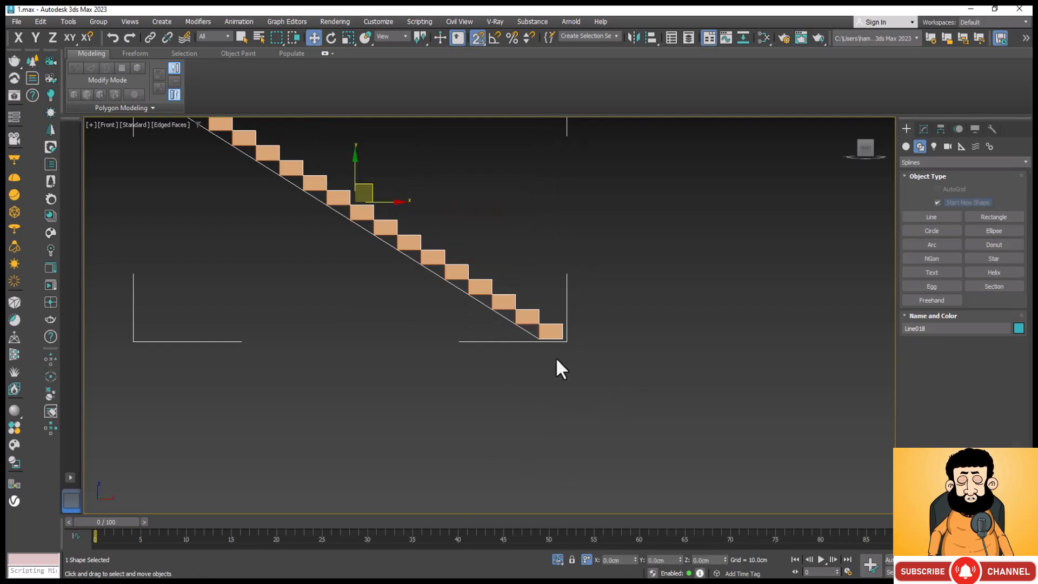
Switch to the Perspective view and end the isolation to bring back the rest of the house.
{"action": "key", "text": "p"}
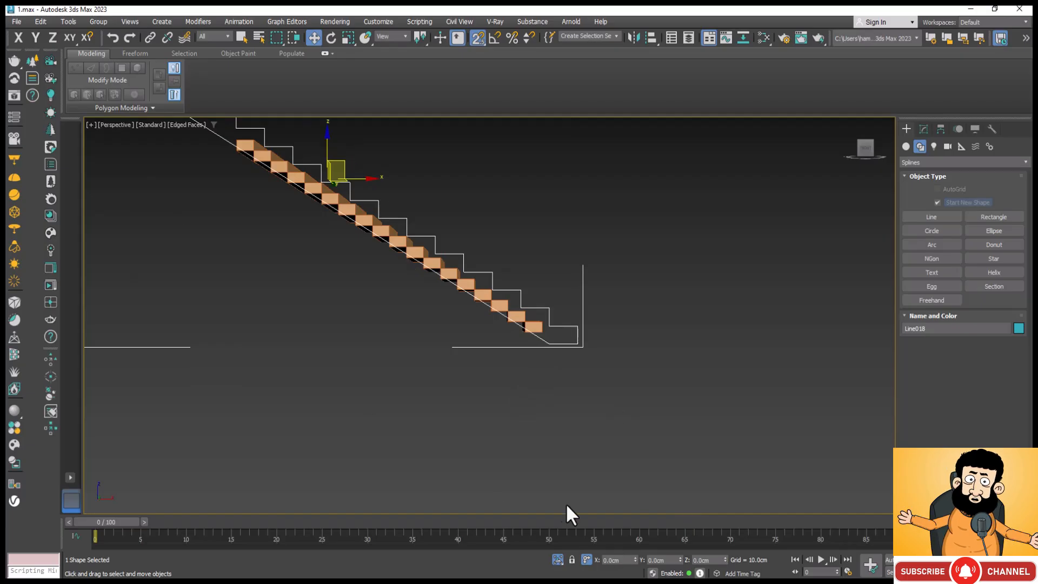
{"action": "left_click", "coordinate": [559, 557]}
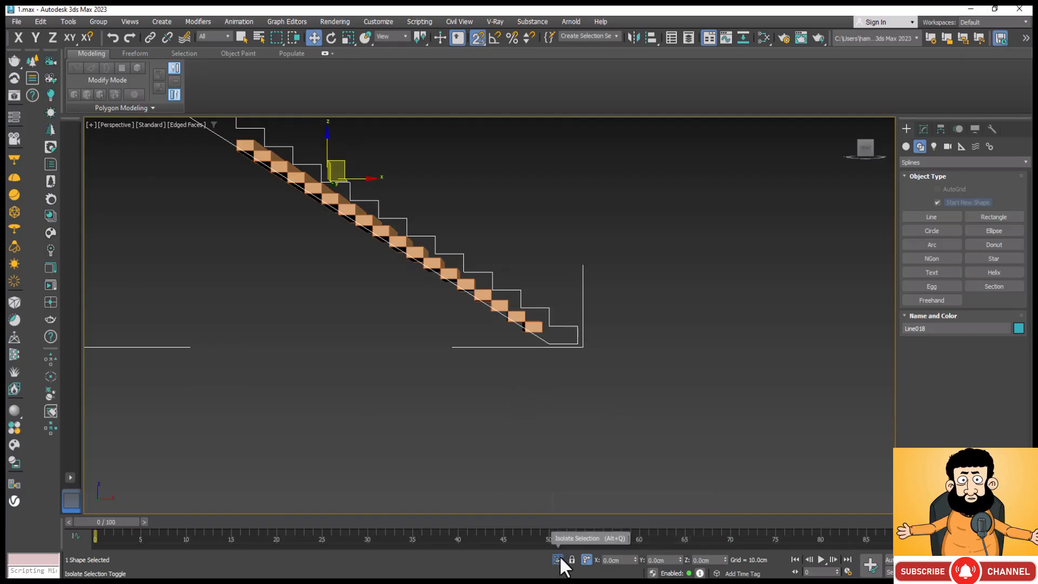
{"action": "left_click", "coordinate": [558, 558]}
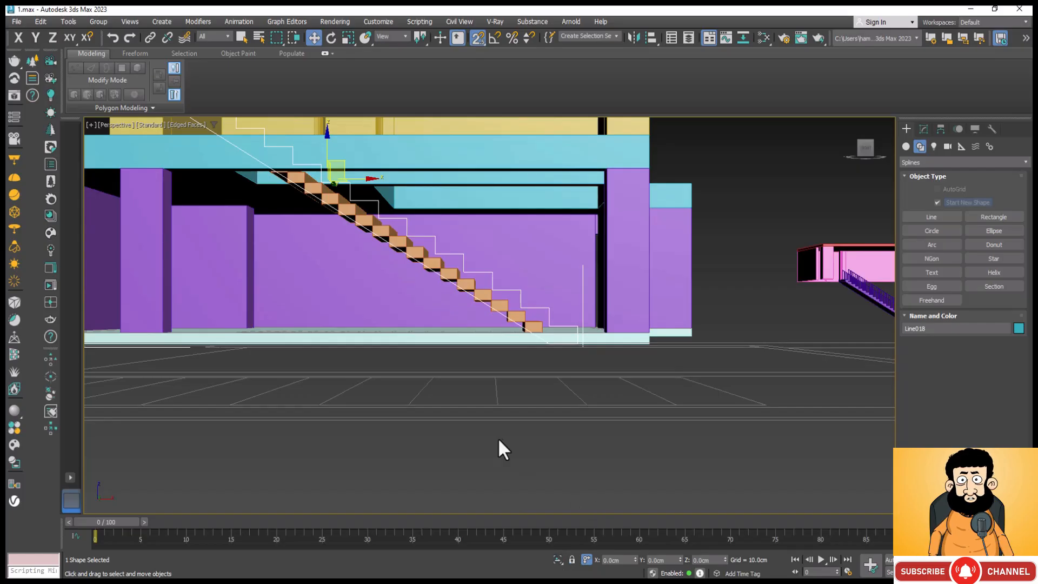
{"action": "scroll", "coordinate": [495, 460], "scroll_direction": "down", "scroll_amount": 4}
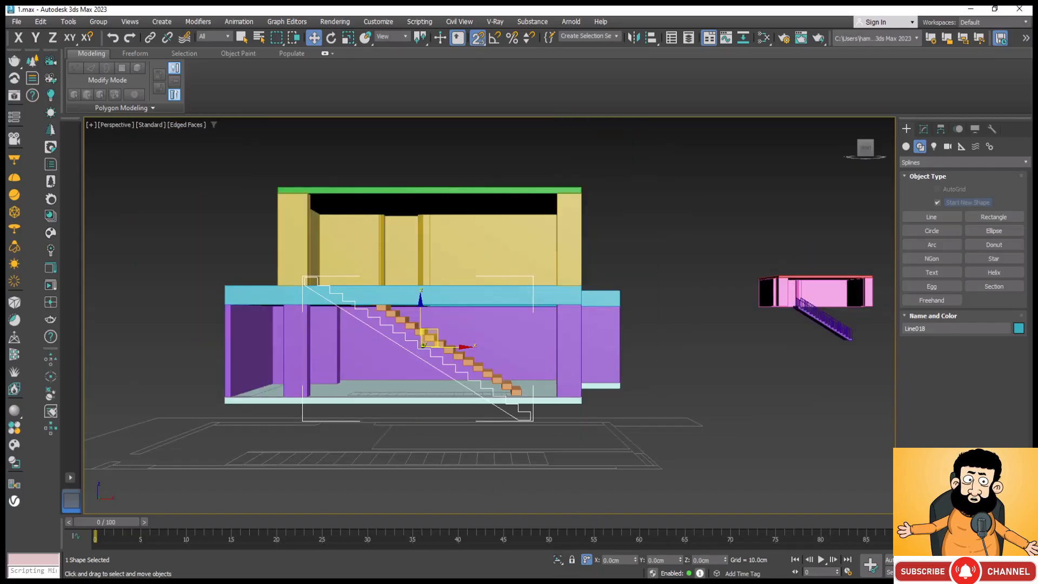
Change snapping to 3D and move the stair profile from its lowest outer corner onto the matching corner of the step boxes.
{"action": "left_click", "coordinate": [1009, 572]}
{"action": "left_click_drag", "start_coordinate": [544, 373], "coordinate": [477, 371]}
{"action": "key", "text": "w"}
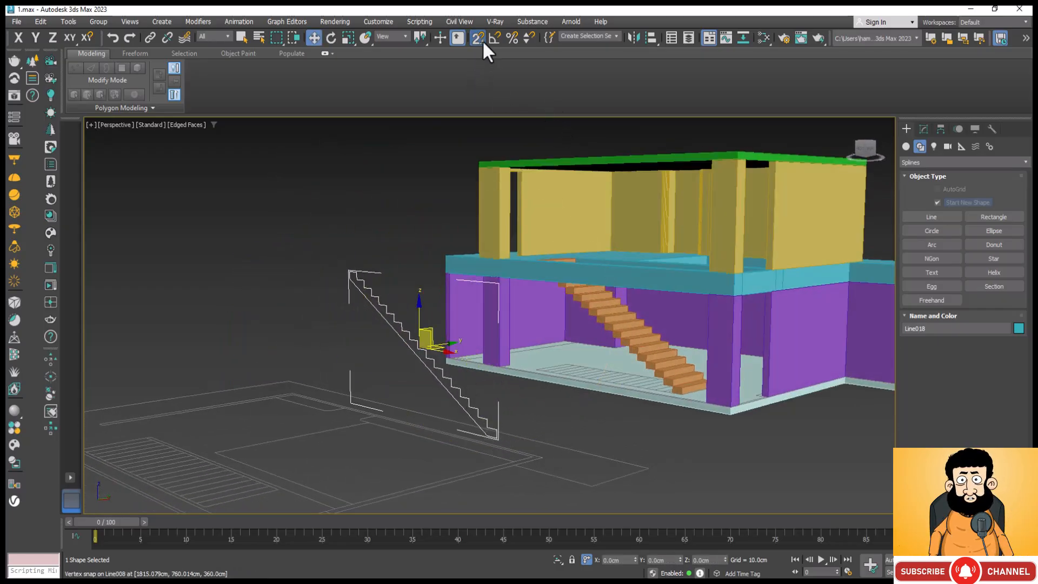
{"action": "left_click_drag", "start_coordinate": [483, 42], "coordinate": [477, 82]}
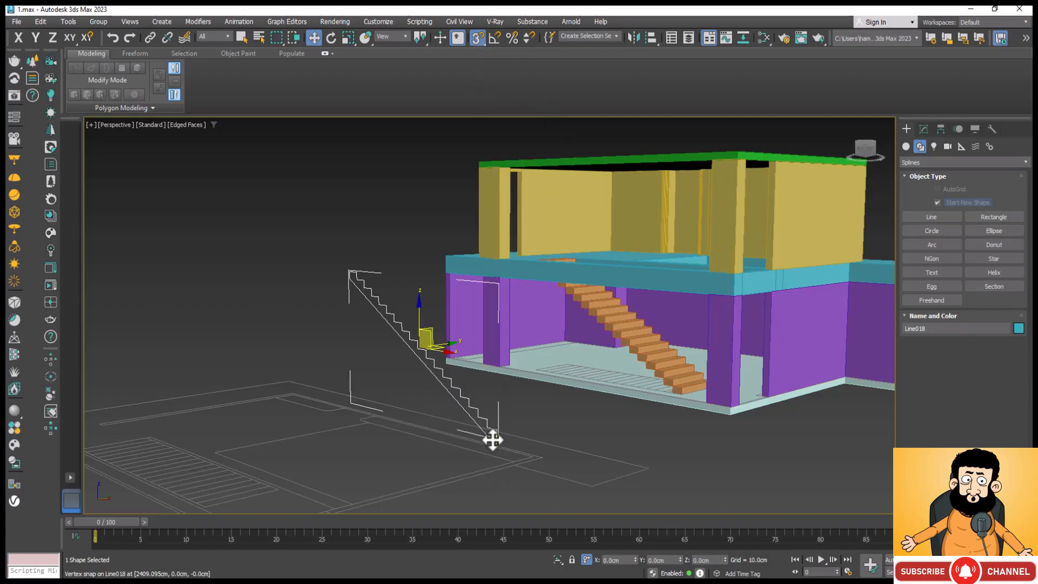
{"action": "left_click_drag", "start_coordinate": [493, 440], "coordinate": [652, 297]}
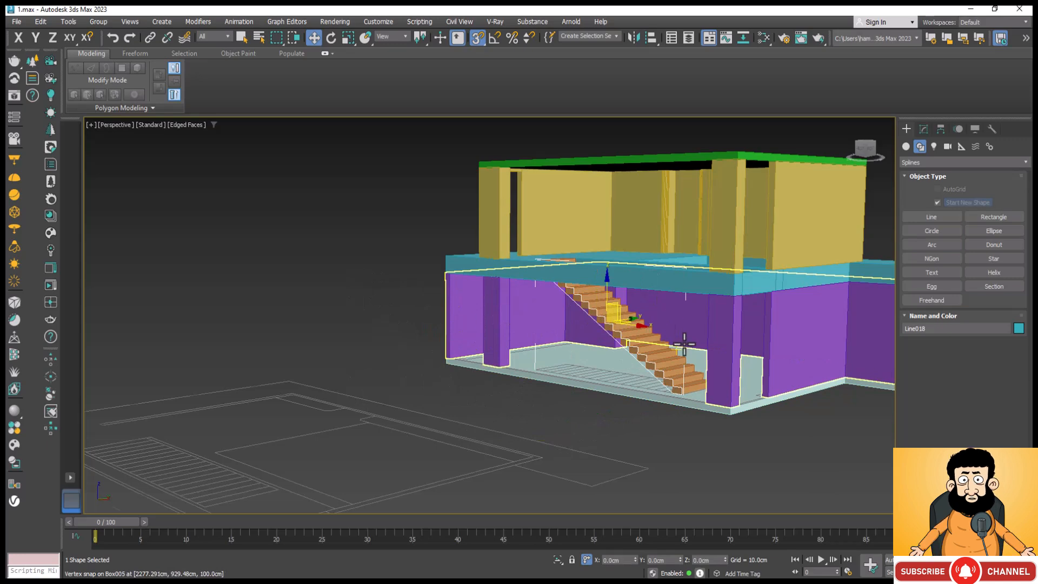
{"action": "scroll", "coordinate": [684, 344], "scroll_direction": "up", "scroll_amount": 10}
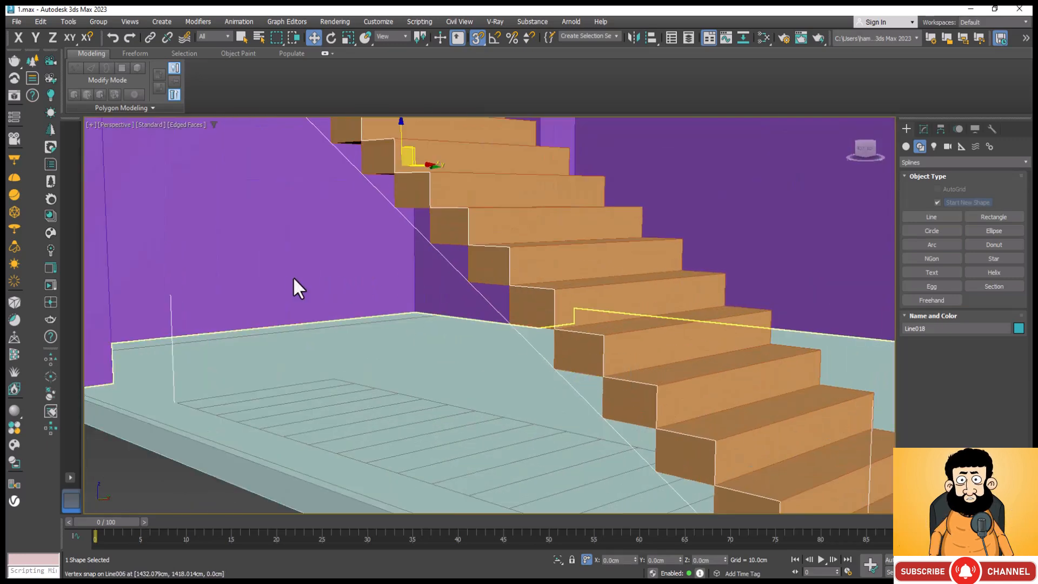
{"action": "scroll", "coordinate": [359, 313], "scroll_direction": "down", "scroll_amount": 10}
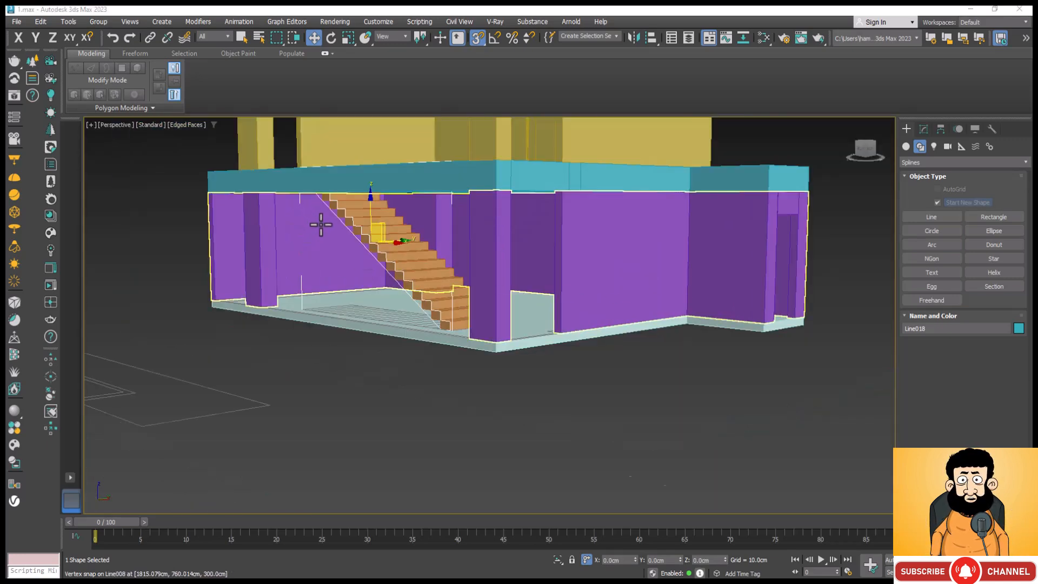
Select the lowest step box, extend the selection to all similar boxes and delete the 18 step boxes.
{"action": "scroll", "coordinate": [321, 224], "scroll_direction": "up", "scroll_amount": 5}
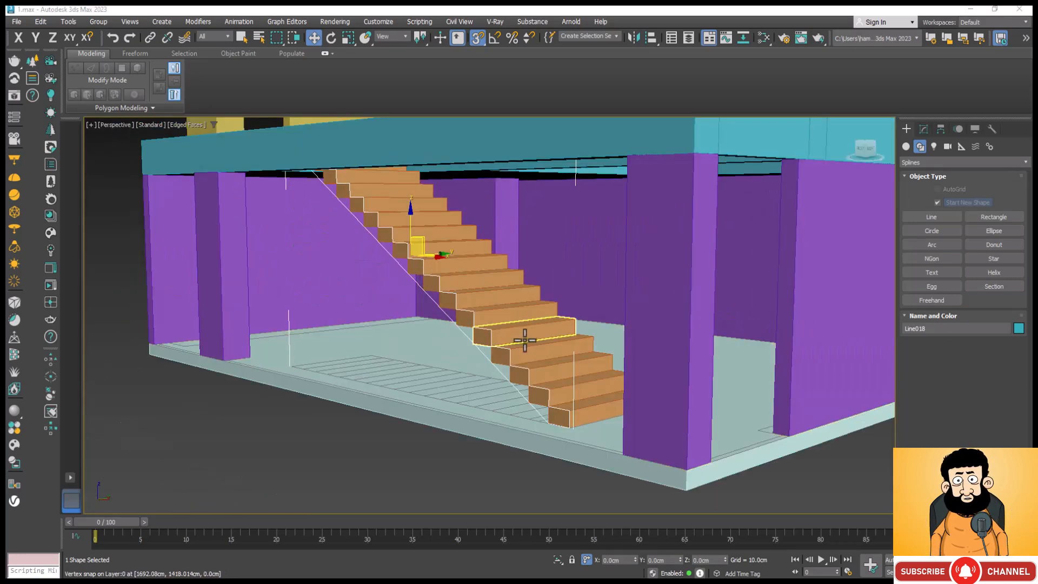
{"action": "left_click", "coordinate": [590, 403]}
{"action": "scroll", "coordinate": [570, 445], "scroll_direction": "down", "scroll_amount": 3}
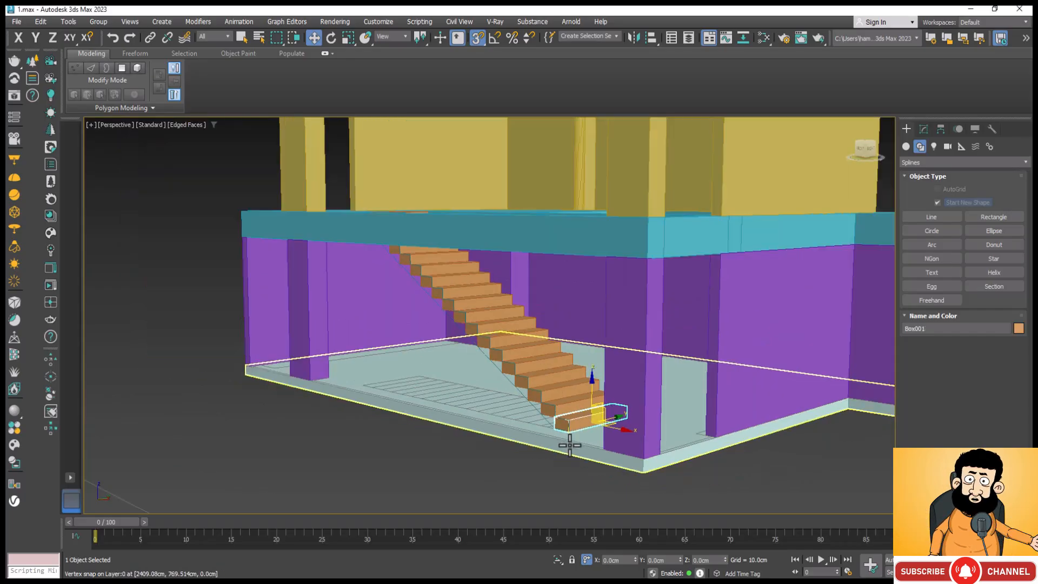
{"action": "left_click", "coordinate": [42, 20]}
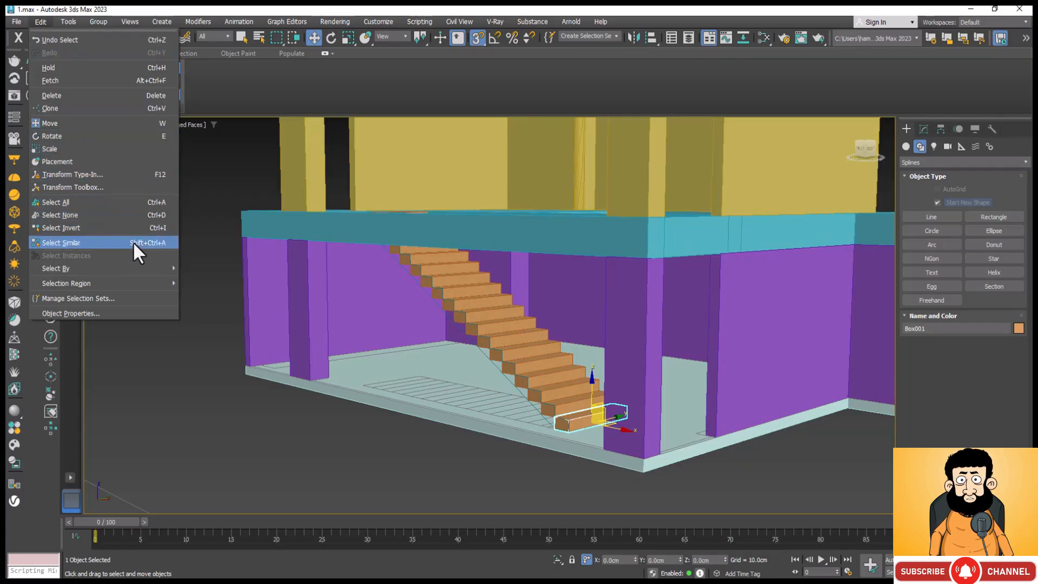
{"action": "left_click", "coordinate": [117, 242]}
{"action": "scroll", "coordinate": [406, 389], "scroll_direction": "down", "scroll_amount": 4}
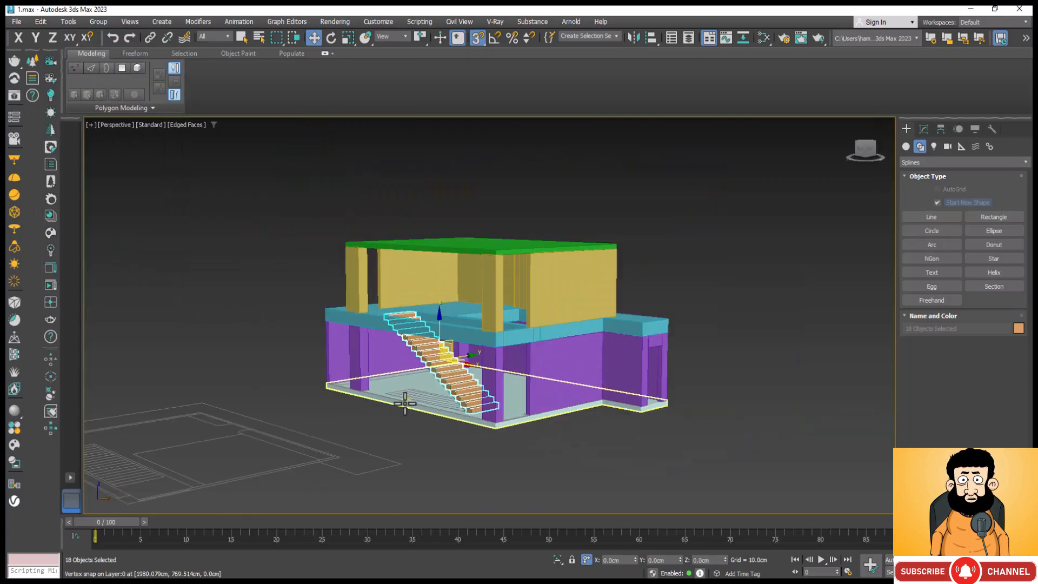
{"action": "scroll", "coordinate": [434, 338], "scroll_direction": "up", "scroll_amount": 4}
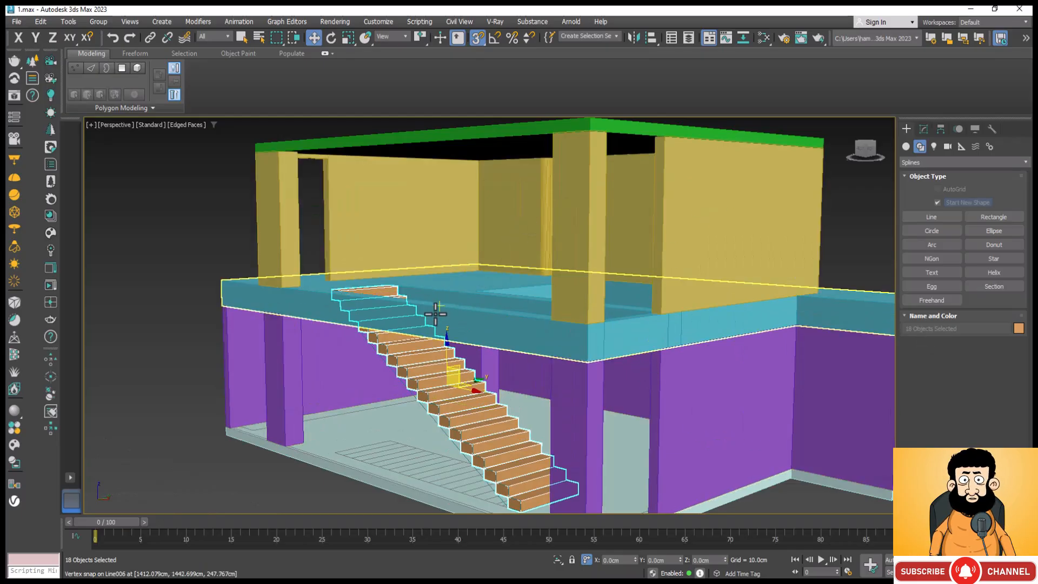
{"action": "key", "text": "Delete"}
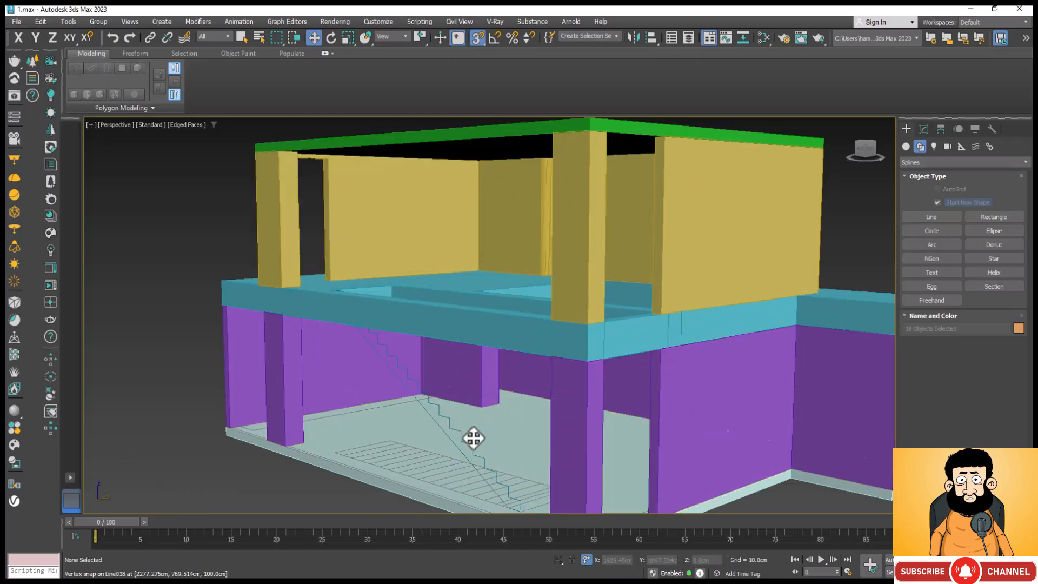
Select the closed stair profile and apply an Extrude modifier with an amount of -160 cm.
{"action": "left_click", "coordinate": [443, 426]}
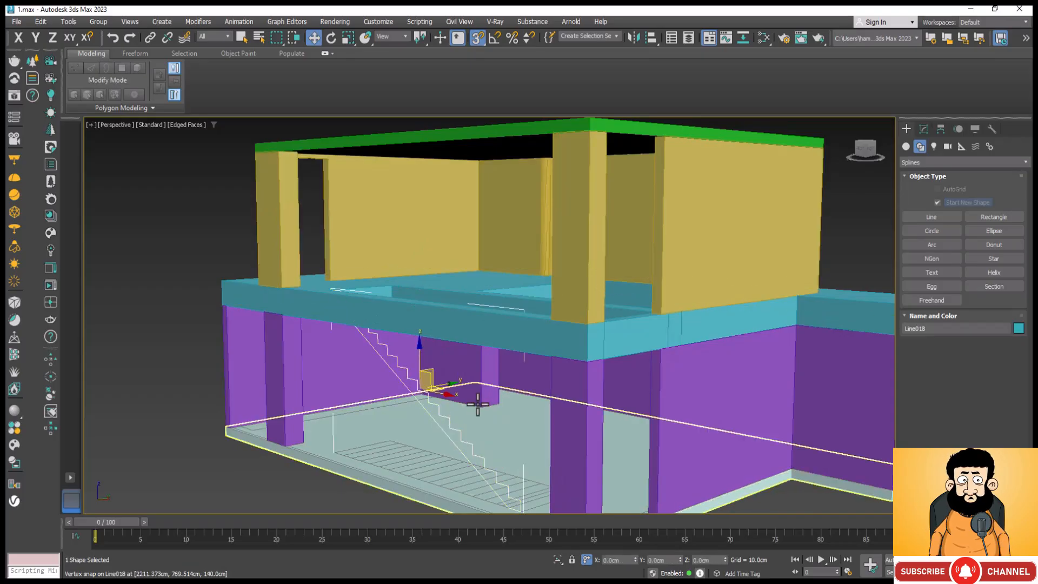
{"action": "scroll", "coordinate": [362, 440], "scroll_direction": "down", "scroll_amount": 5}
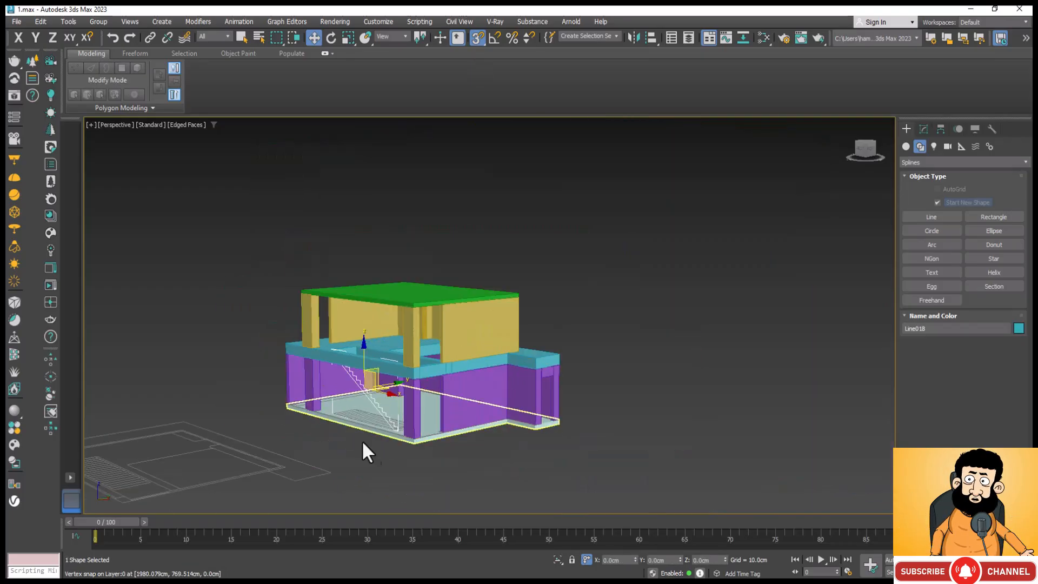
{"action": "scroll", "coordinate": [425, 448], "scroll_direction": "up", "scroll_amount": 4}
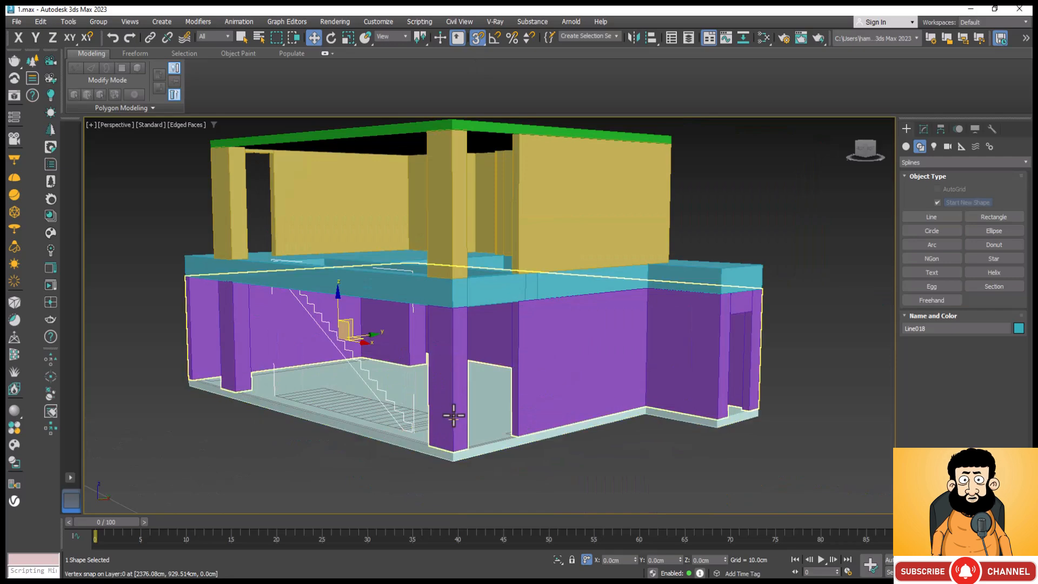
{"action": "left_click", "coordinate": [922, 128]}
{"action": "left_click", "coordinate": [1005, 175]}
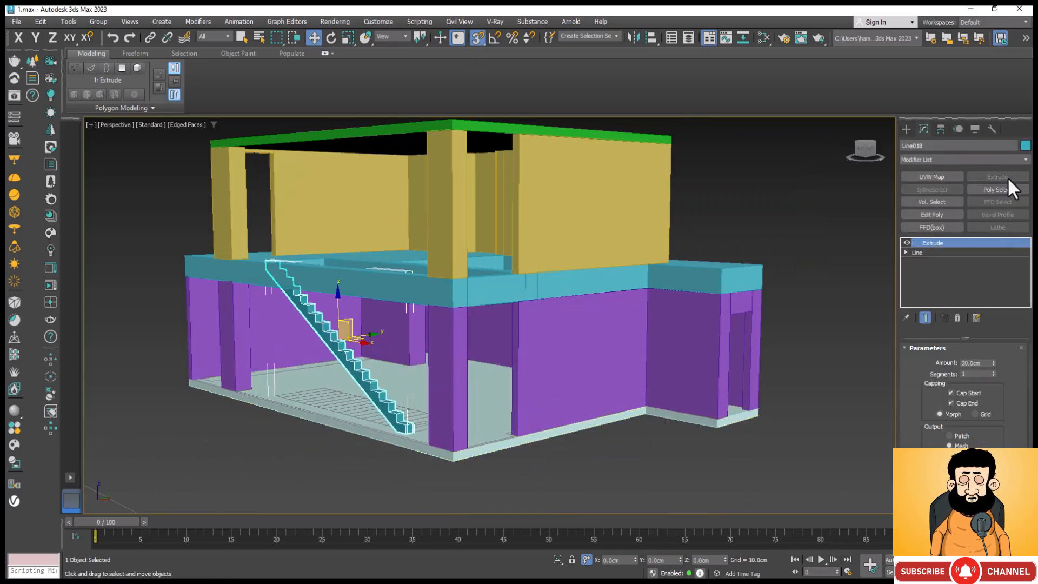
{"action": "double_click", "coordinate": [986, 362]}
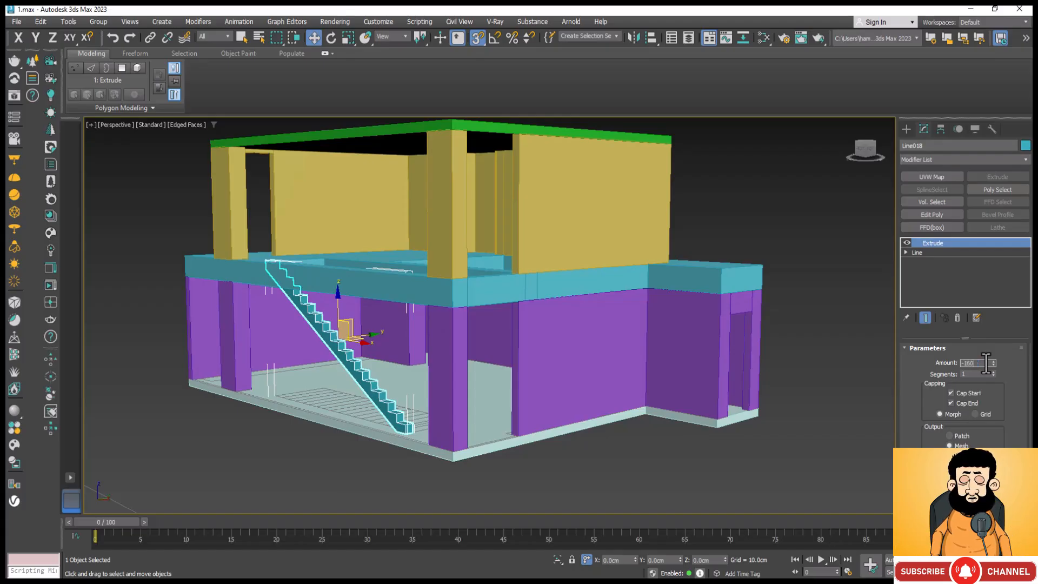
{"action": "type", "text": "-160"}
{"action": "key", "text": "Return"}
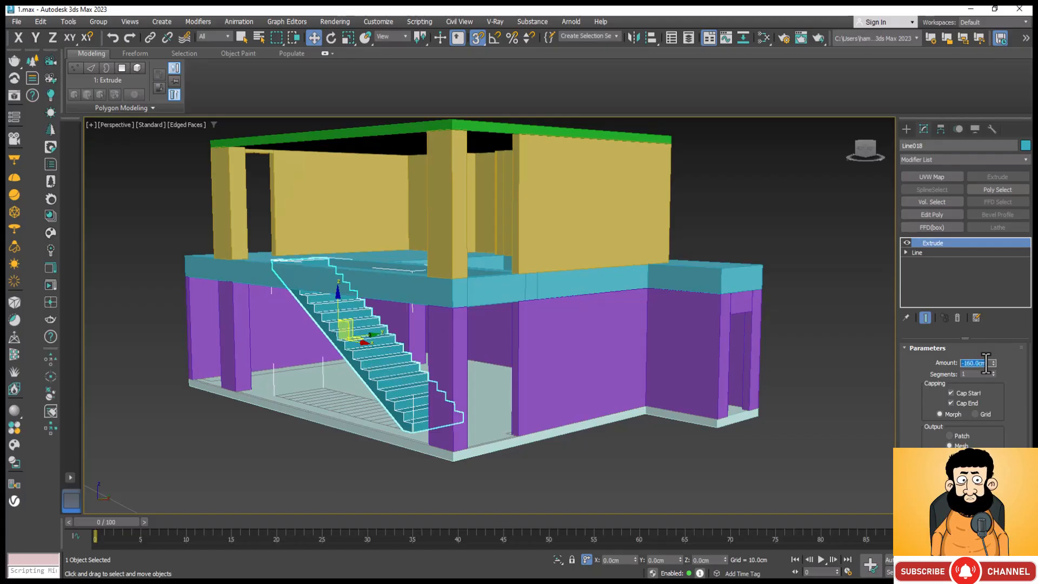
Examine the extruded staircase's fit against the ground floor, the columns and the upper slab from several angles.
{"action": "scroll", "coordinate": [563, 399], "scroll_direction": "up", "scroll_amount": 5}
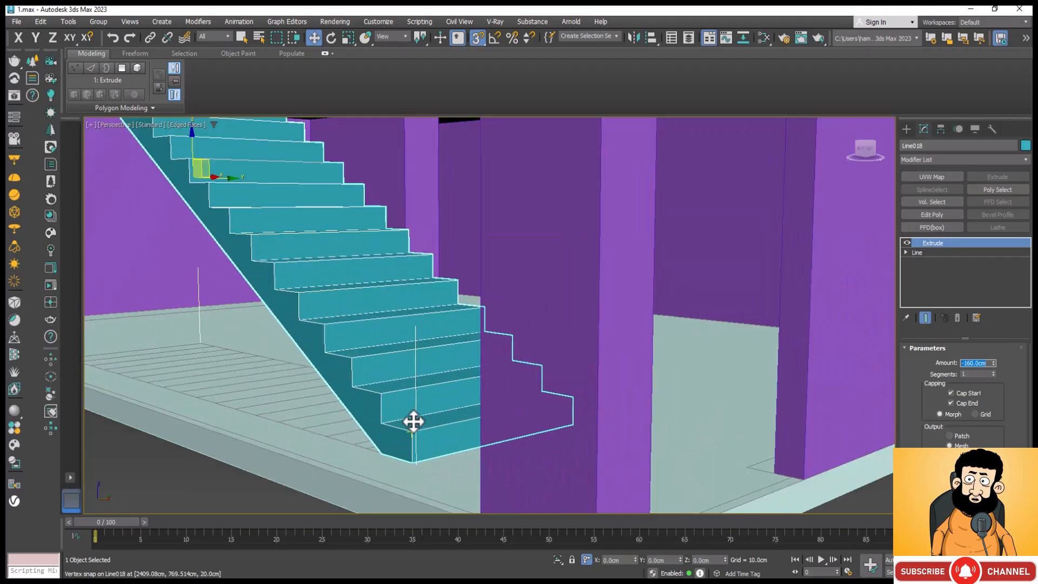
{"action": "scroll", "coordinate": [601, 356], "scroll_direction": "down", "scroll_amount": 3}
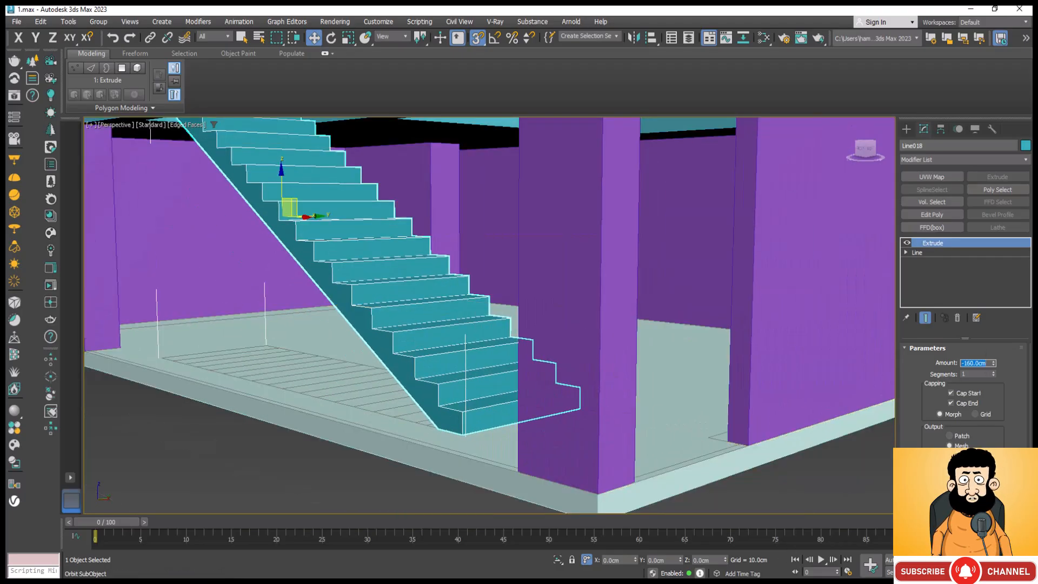
{"action": "left_click_drag", "start_coordinate": [447, 308], "coordinate": [557, 369]}
{"action": "scroll", "coordinate": [560, 384], "scroll_direction": "down", "scroll_amount": 2}
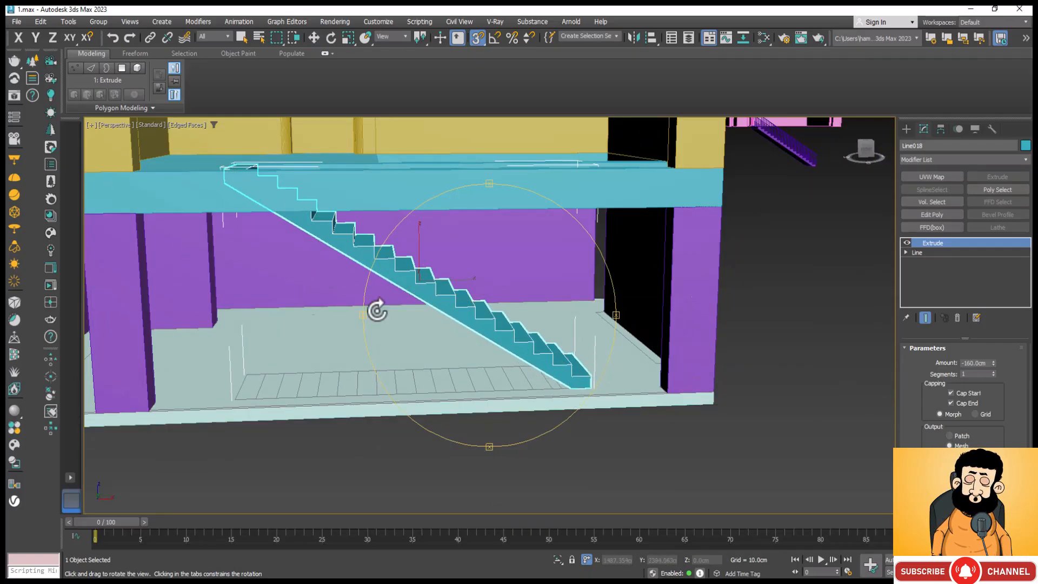
{"action": "left_click_drag", "start_coordinate": [531, 401], "coordinate": [469, 417]}
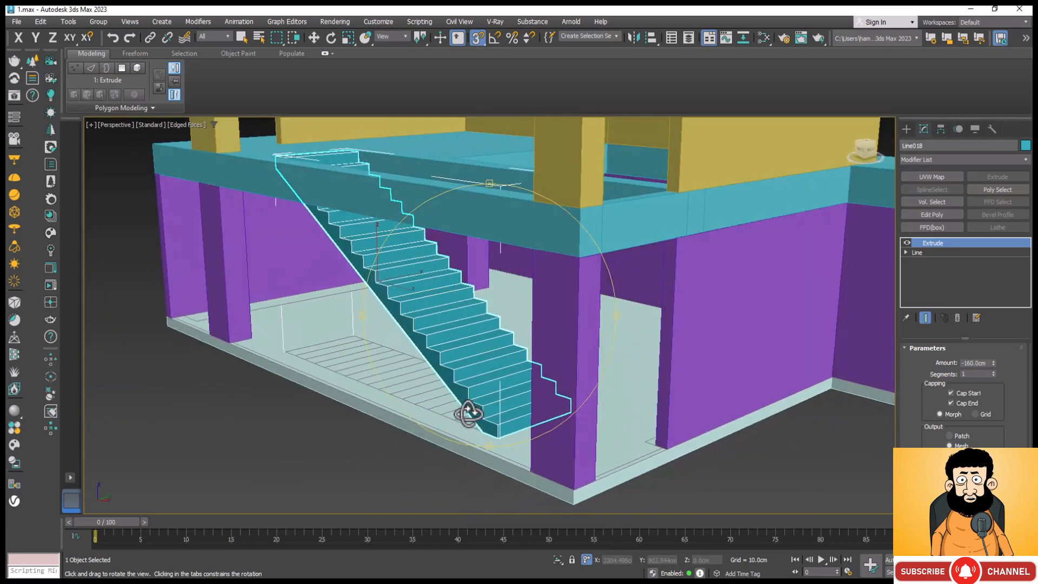
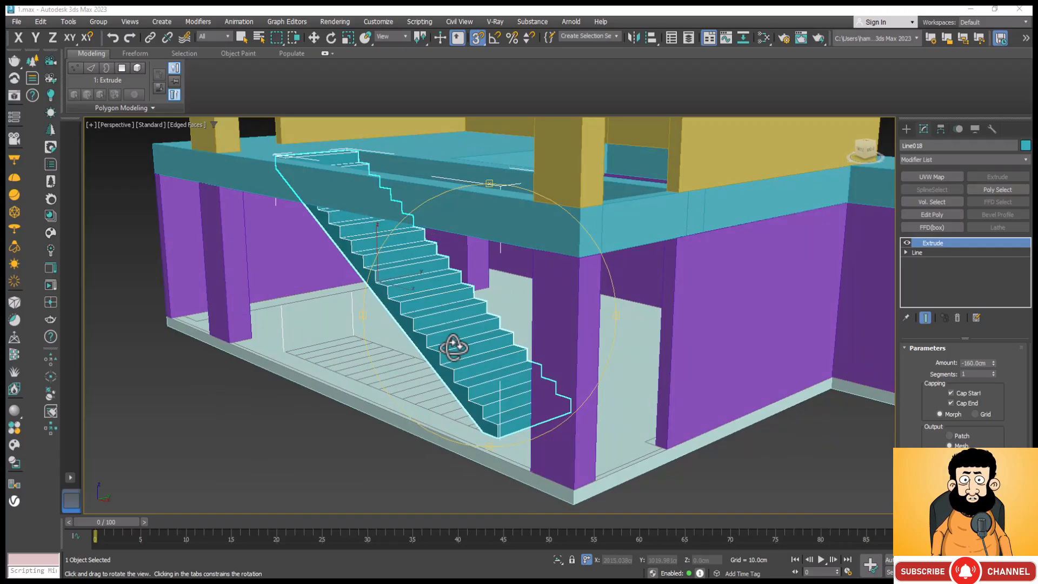
{"action": "key", "text": "w"}
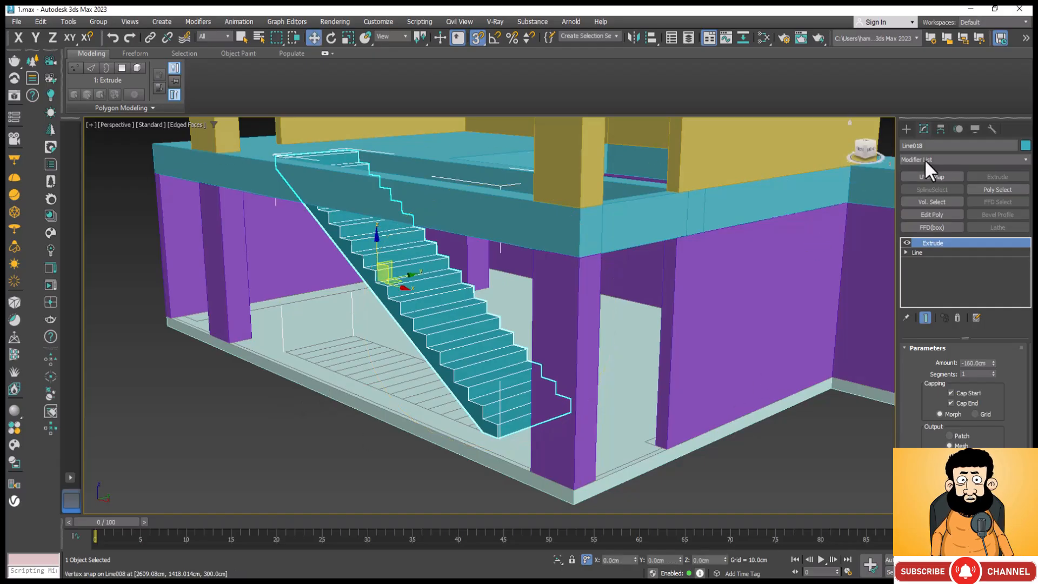
Select the extruded staircase and isolate it from the rest of the house model.
{"action": "left_click", "coordinate": [790, 427]}
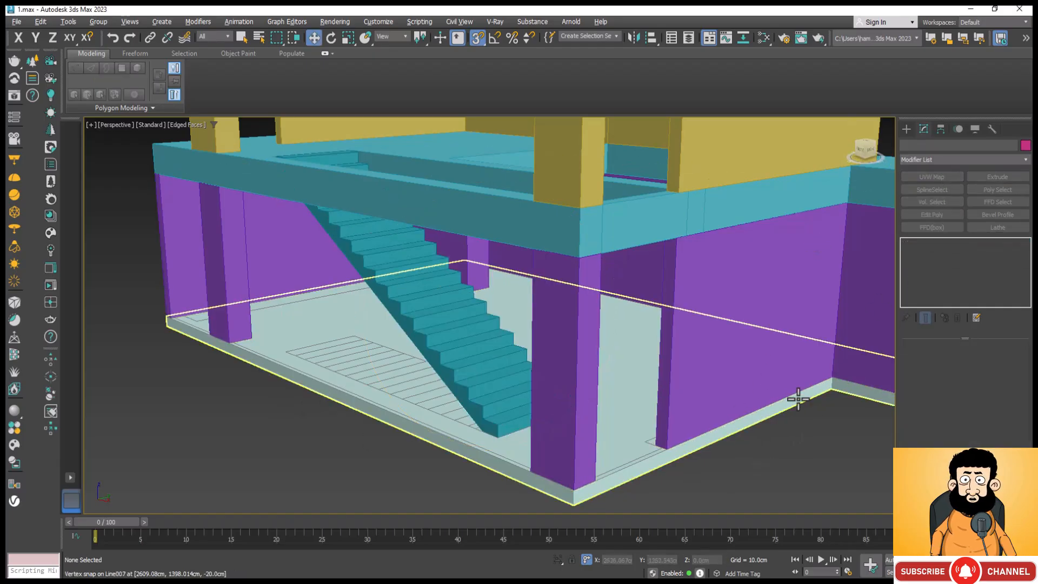
{"action": "left_click", "coordinate": [397, 325]}
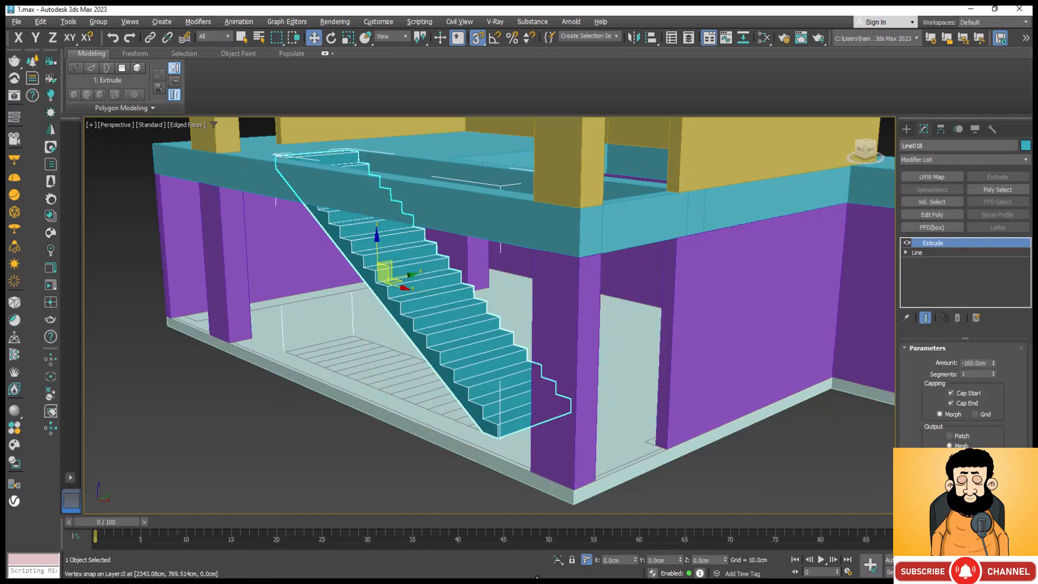
{"action": "left_click", "coordinate": [557, 559]}
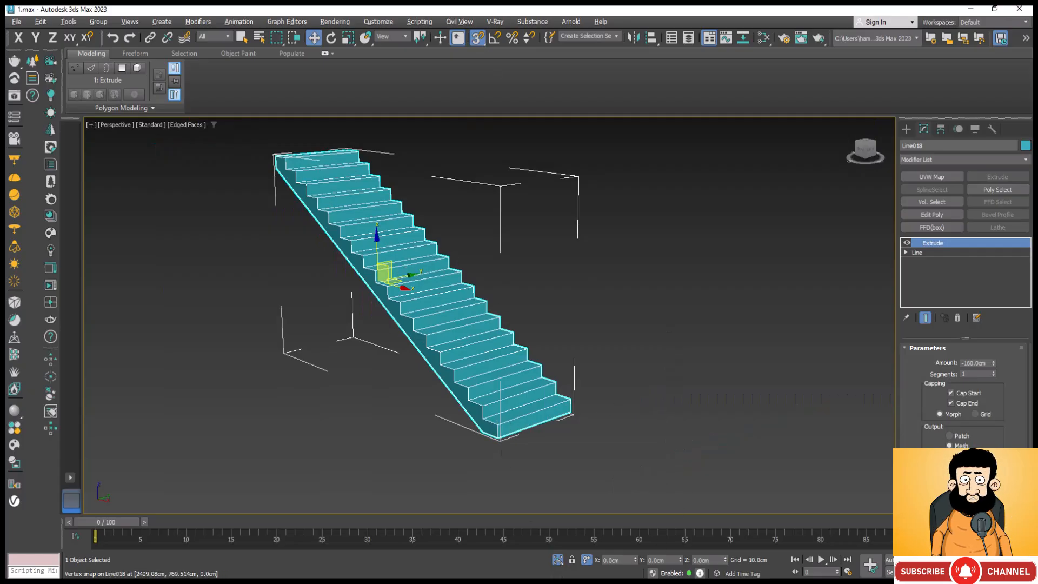
{"action": "key", "text": "ctrl+r"}
{"action": "left_click_drag", "start_coordinate": [558, 426], "coordinate": [533, 436]}
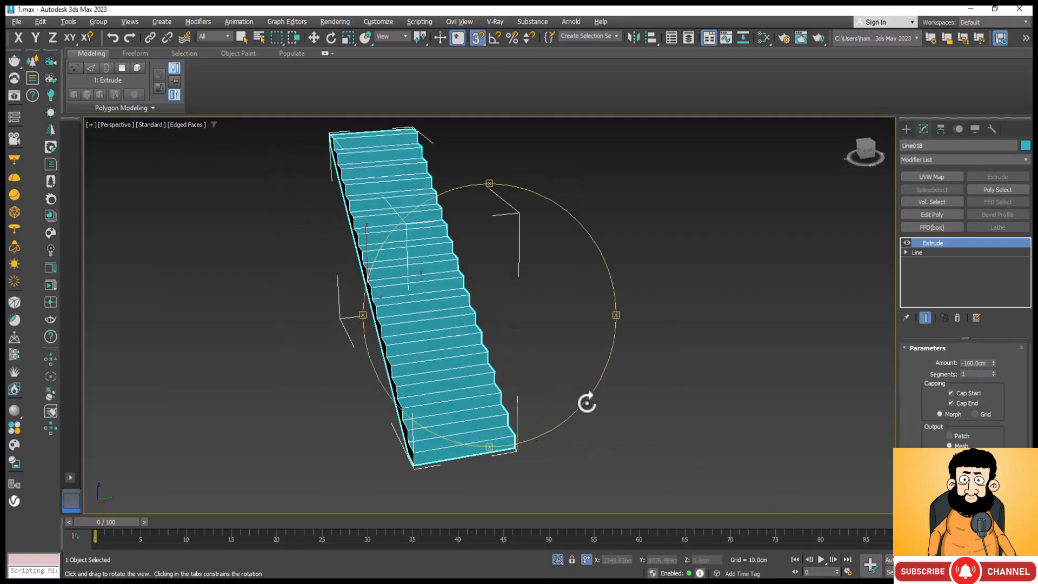
Add an Edit Poly modifier to the staircase and select all its crosswise edges from the top step to the lowest one.
{"action": "left_click", "coordinate": [944, 213]}
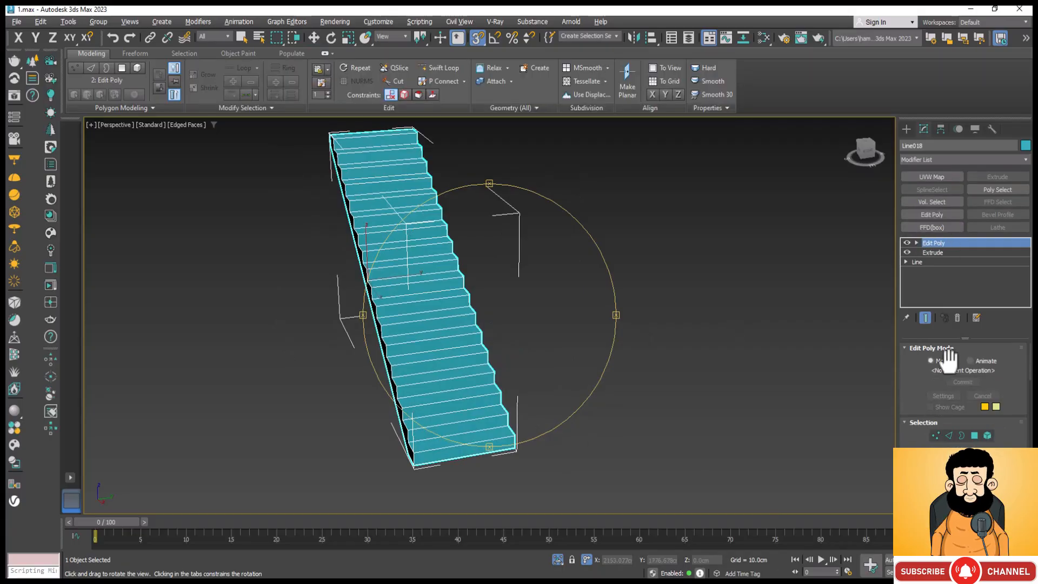
{"action": "key", "text": "w"}
{"action": "left_click", "coordinate": [949, 435]}
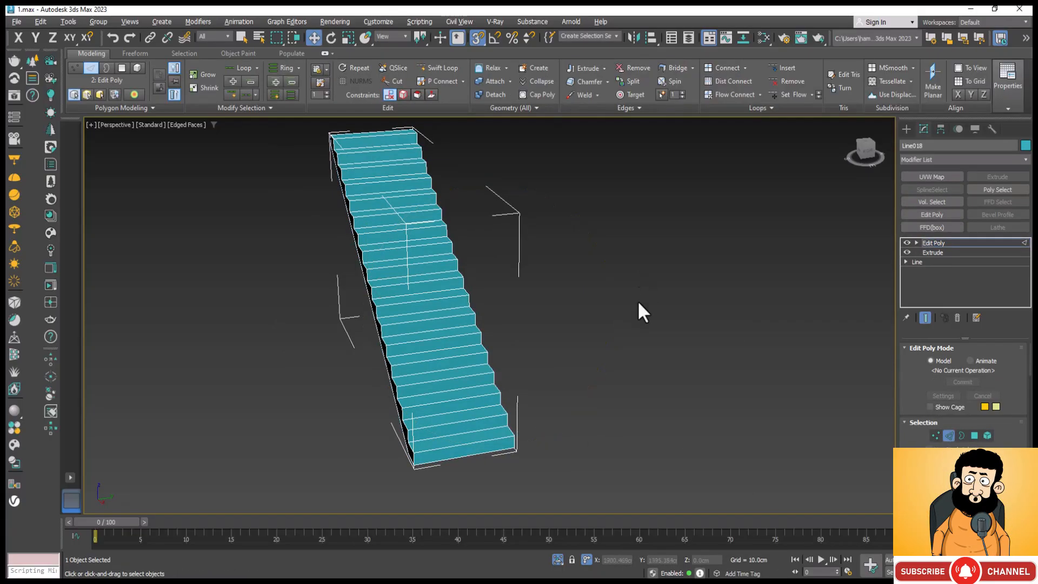
{"action": "key", "text": "z"}
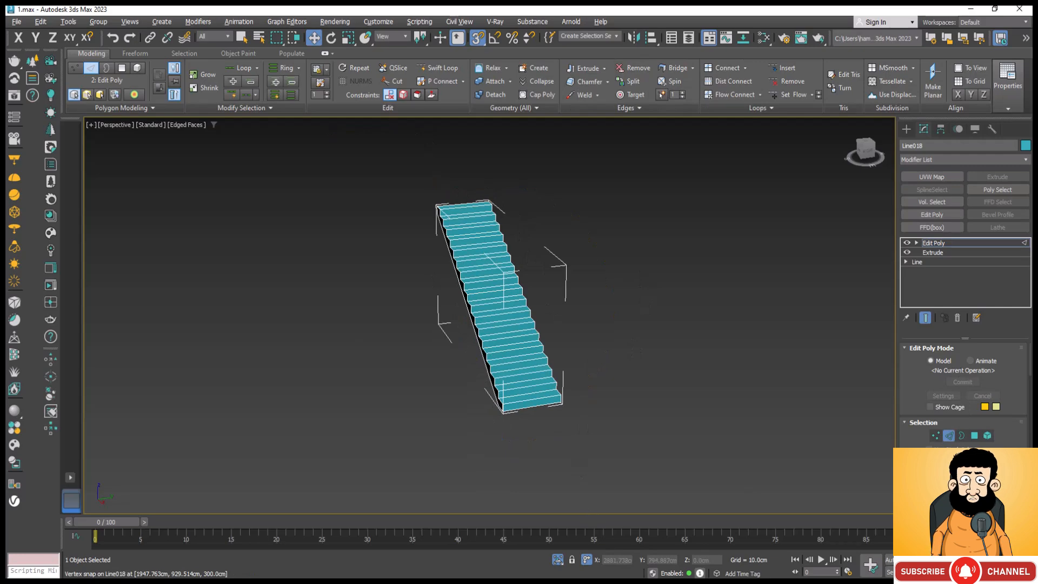
{"action": "key", "text": "ctrl+r"}
{"action": "left_click_drag", "start_coordinate": [510, 361], "coordinate": [466, 405]}
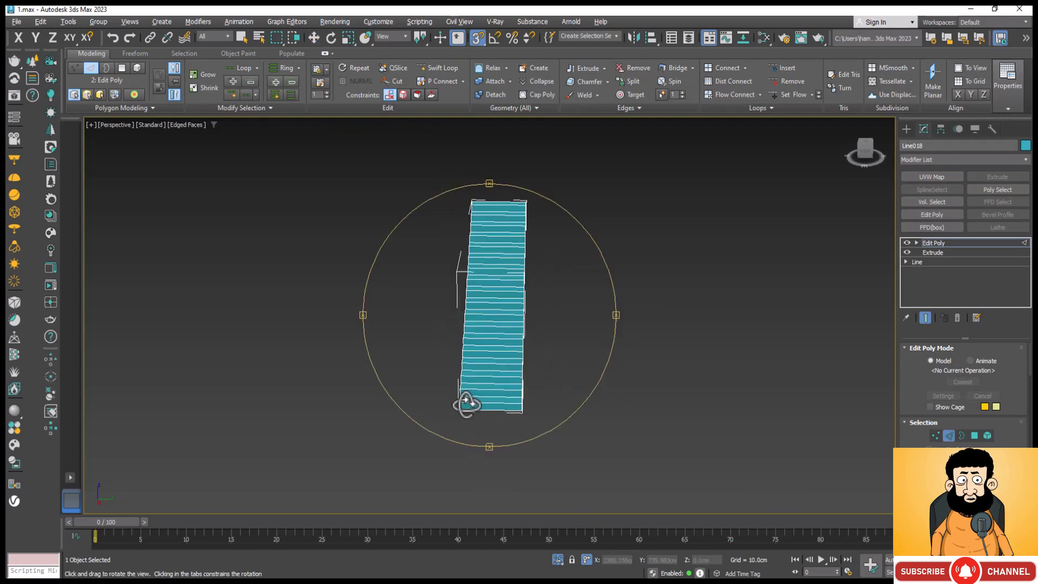
{"action": "key", "text": "w"}
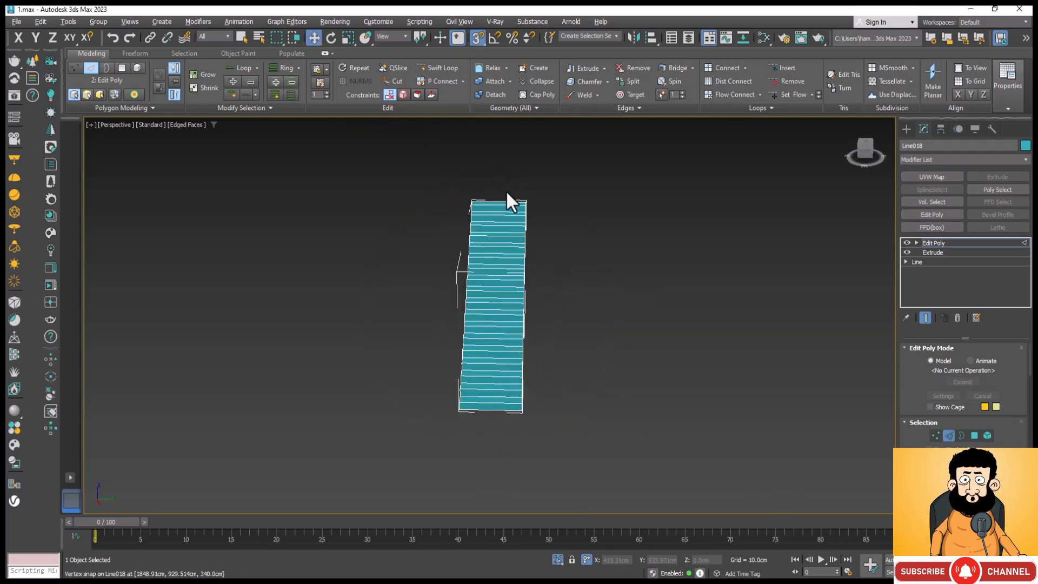
{"action": "left_click_drag", "start_coordinate": [505, 184], "coordinate": [482, 423]}
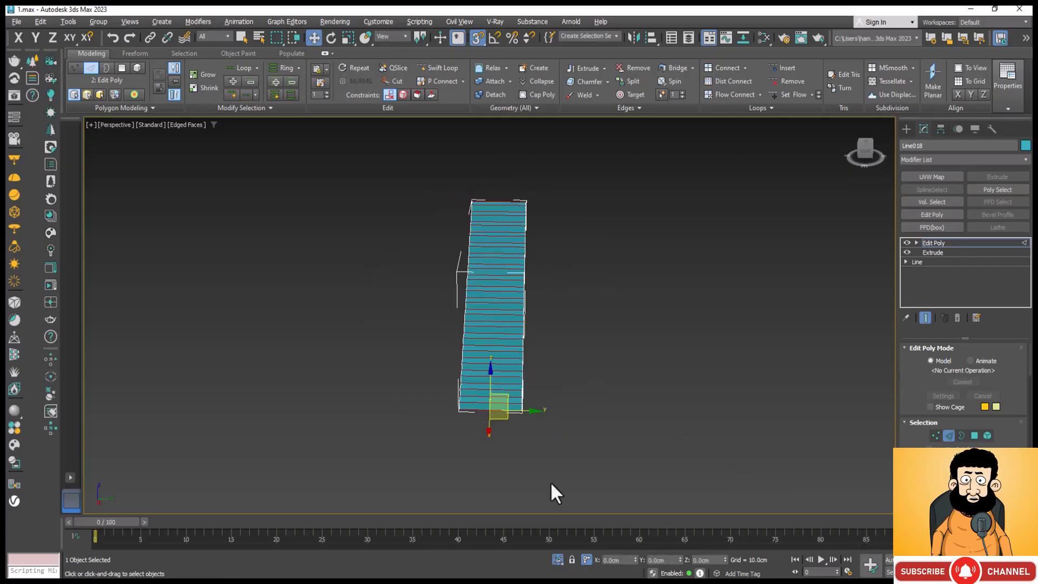
Deselect the crosswise edges at the lower and upper ends of the sloped underside, keeping the tread and riser edges selected.
{"action": "key", "text": "ctrl+r"}
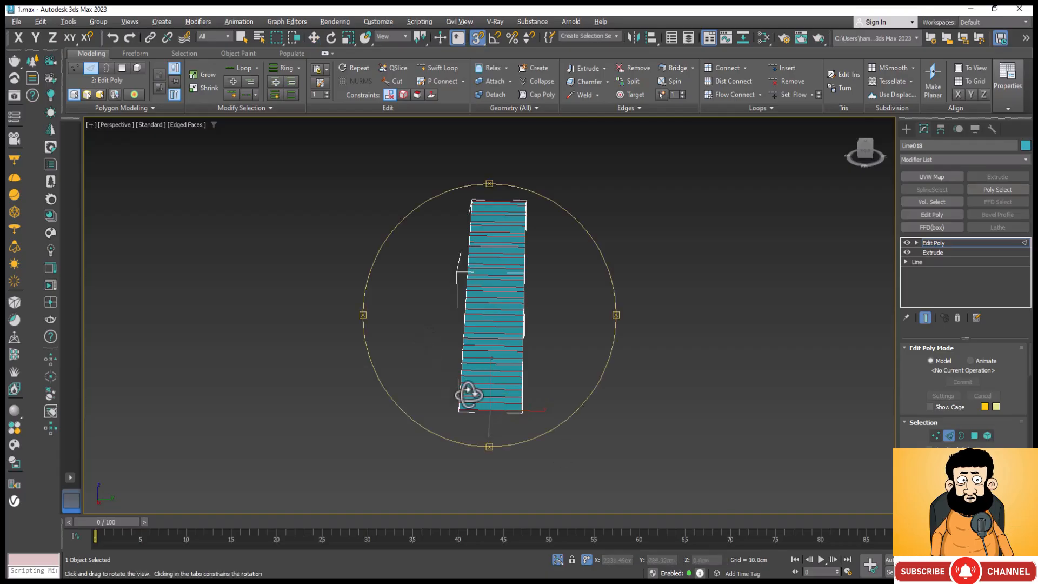
{"action": "left_click_drag", "start_coordinate": [468, 395], "coordinate": [556, 331]}
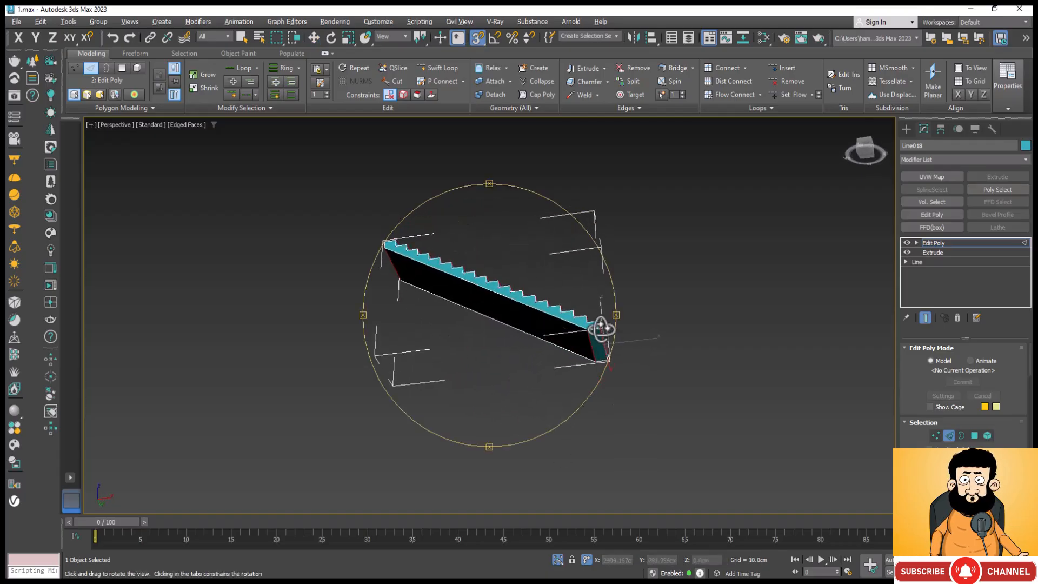
{"action": "scroll", "coordinate": [602, 328], "scroll_direction": "up", "scroll_amount": 5}
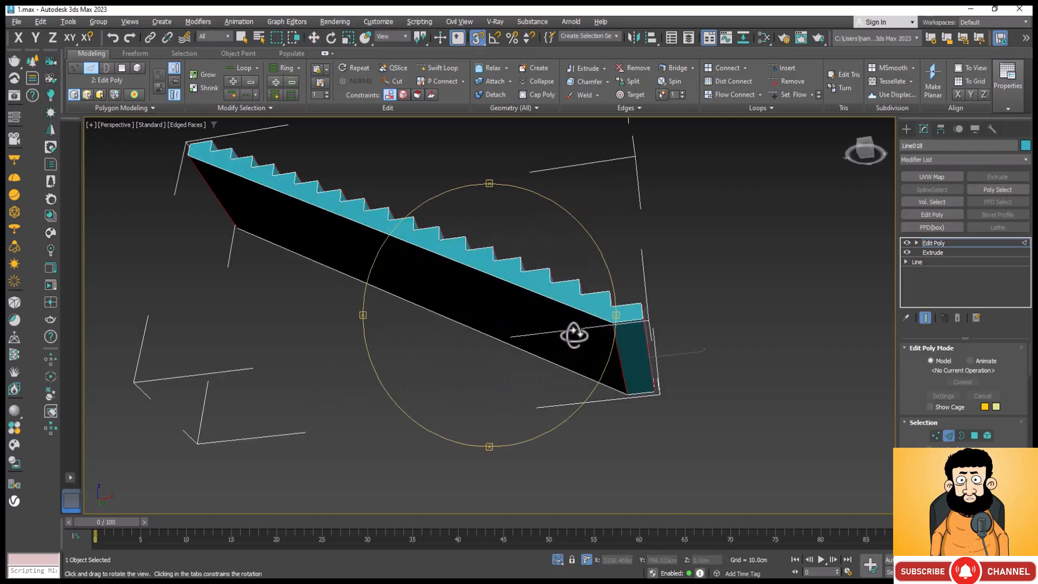
{"action": "right_click", "coordinate": [635, 359]}
{"action": "left_click", "coordinate": [648, 362]}
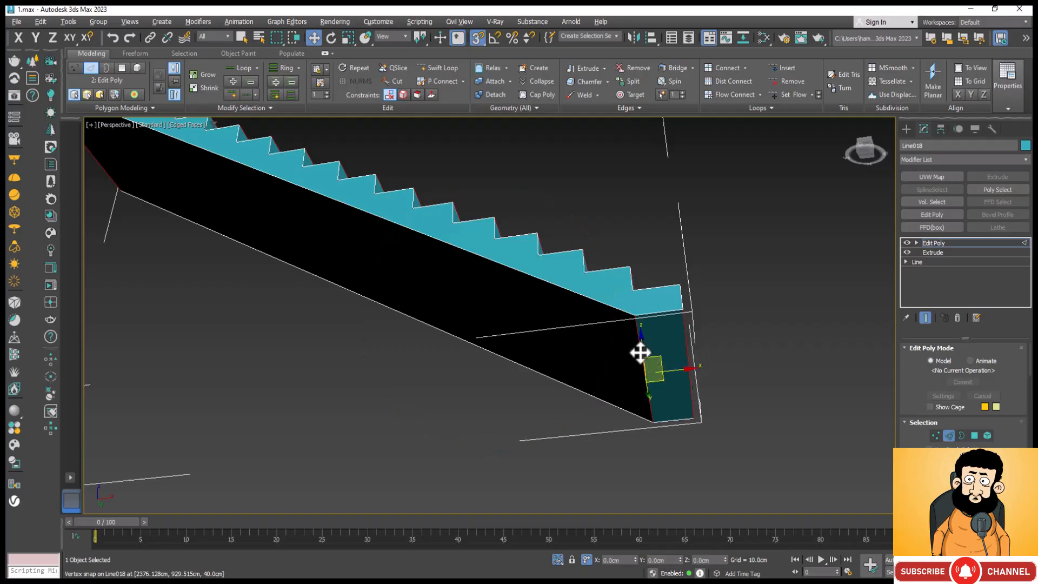
{"action": "scroll", "coordinate": [640, 349], "scroll_direction": "down", "scroll_amount": 5}
{"action": "scroll", "coordinate": [368, 259], "scroll_direction": "up", "scroll_amount": 3}
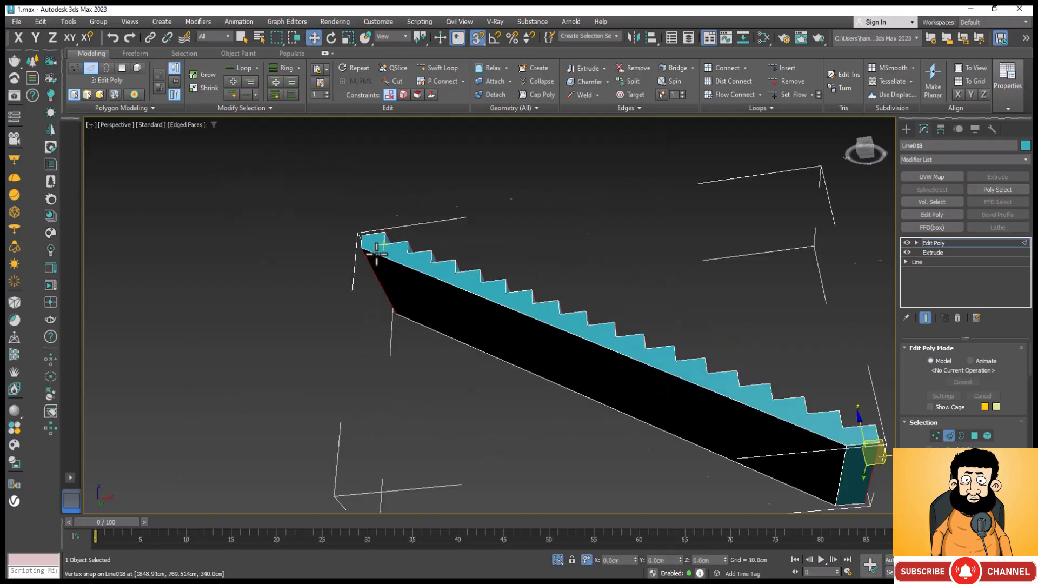
{"action": "scroll", "coordinate": [377, 253], "scroll_direction": "up", "scroll_amount": 3}
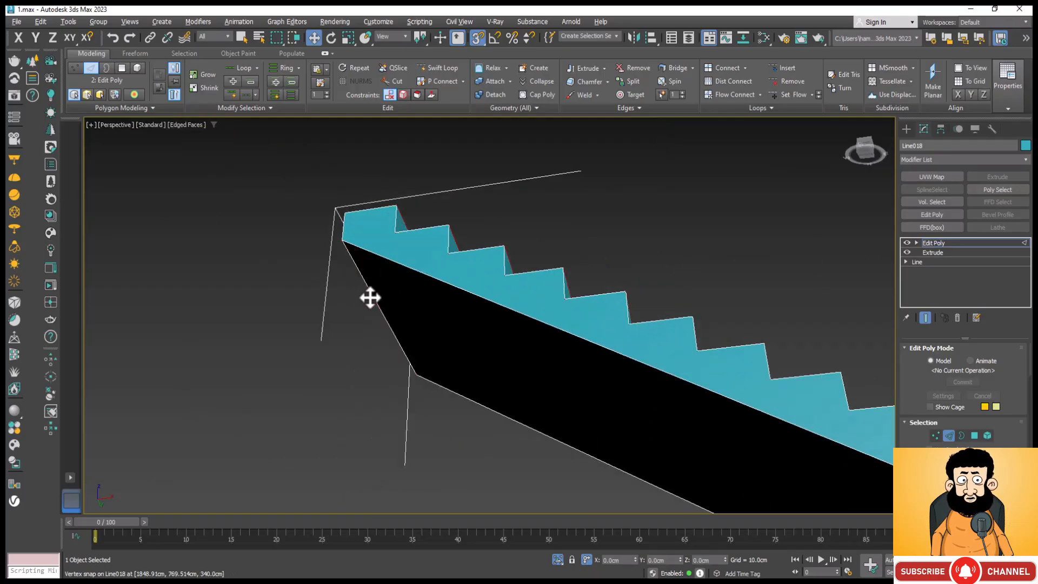
{"action": "scroll", "coordinate": [370, 298], "scroll_direction": "down", "scroll_amount": 5}
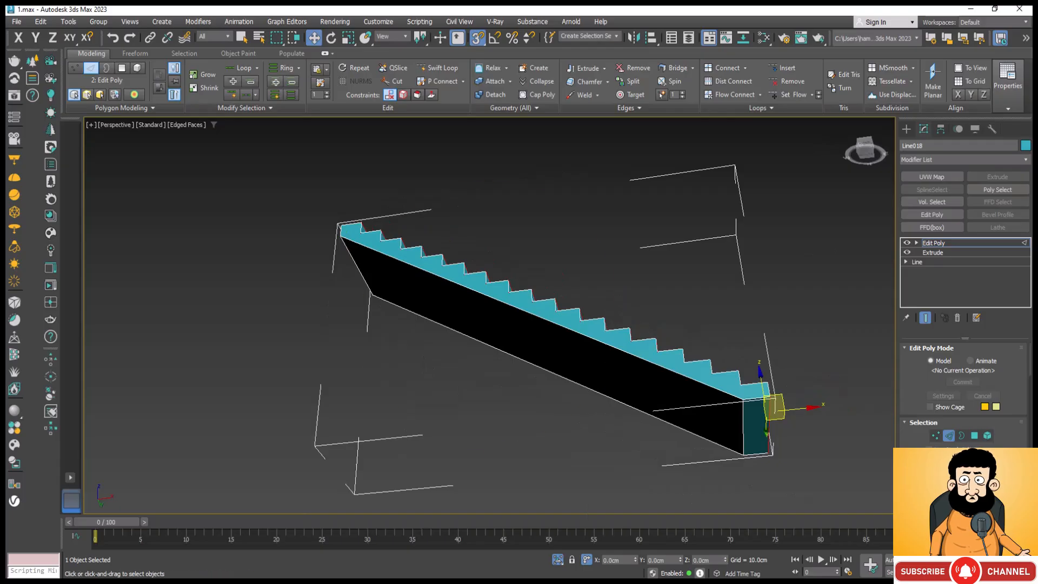
Connect the selected tread and riser edges with one lengthwise edge line running down the steps.
{"action": "left_click", "coordinate": [1010, 572]}
{"action": "left_click_drag", "start_coordinate": [530, 381], "coordinate": [447, 436]}
{"action": "key", "text": "w"}
{"action": "right_click", "coordinate": [534, 356]}
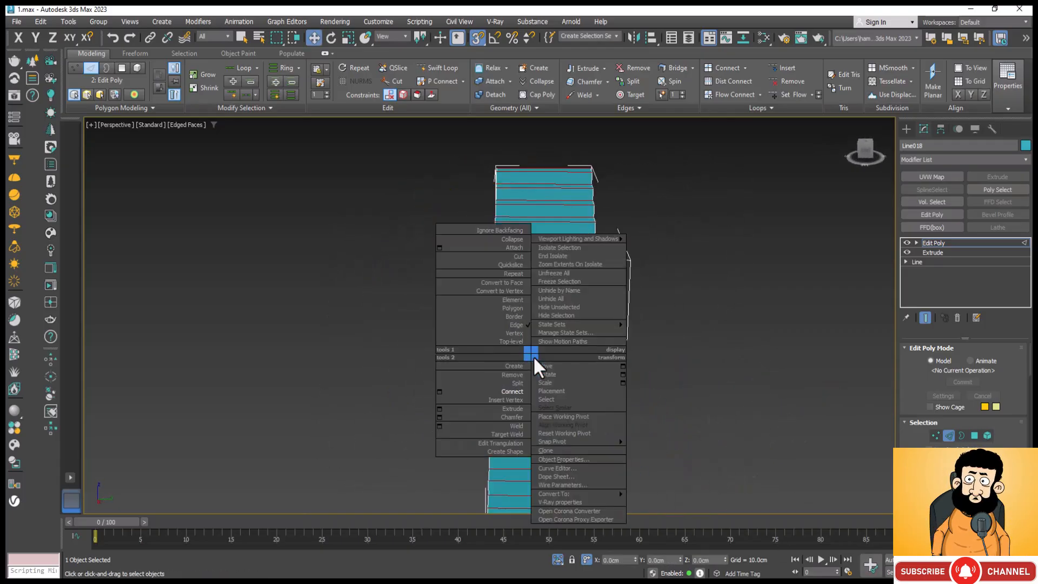
{"action": "left_click", "coordinate": [508, 391]}
{"action": "scroll", "coordinate": [614, 208], "scroll_direction": "down", "scroll_amount": 3}
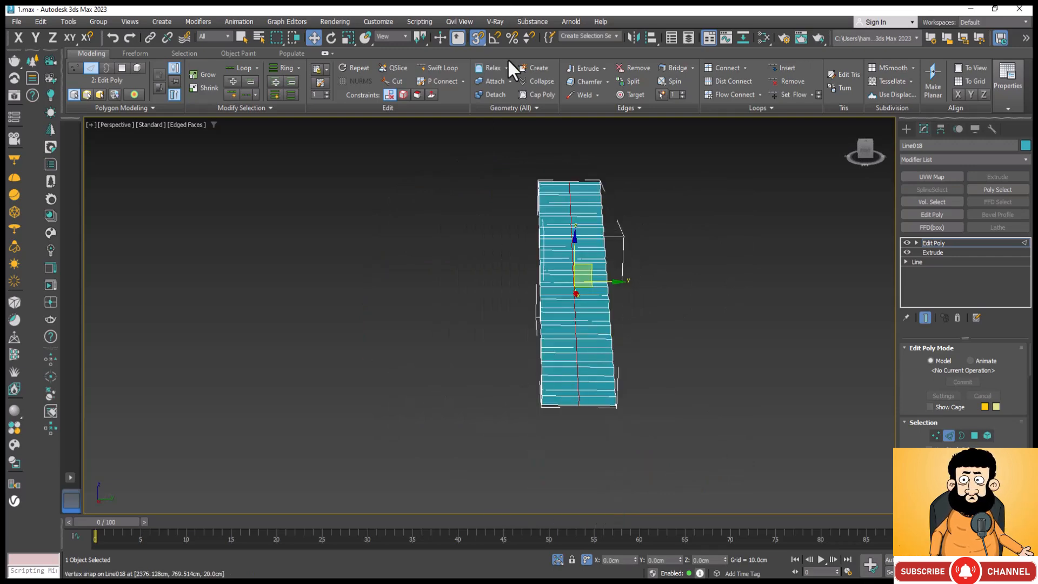
Constrain movement to Y, snap the connected edge line onto the stairs' outer side and offset it 5 cm inward.
{"action": "left_click", "coordinate": [88, 38]}
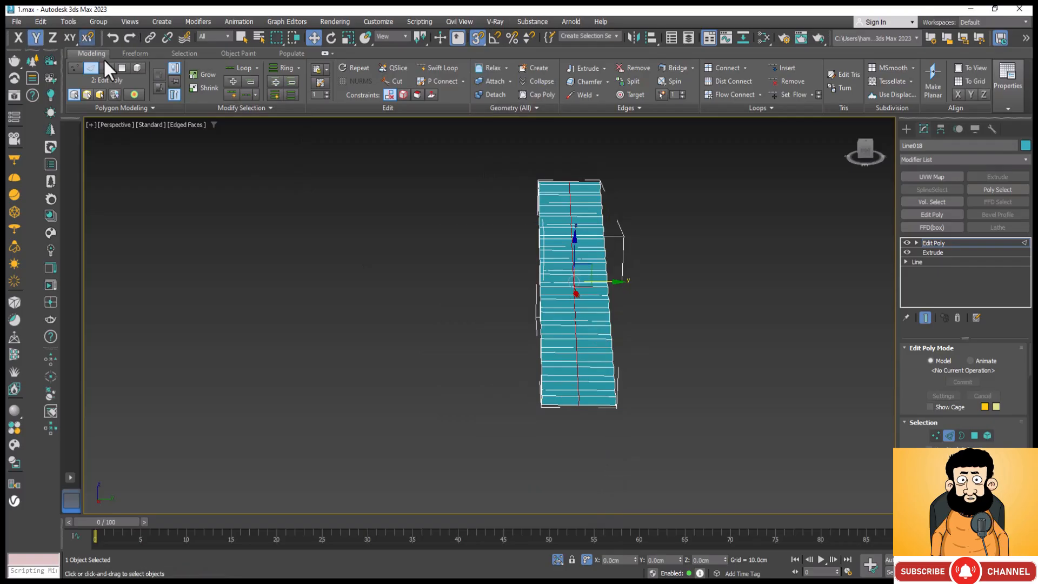
{"action": "scroll", "coordinate": [527, 397], "scroll_direction": "up", "scroll_amount": 4}
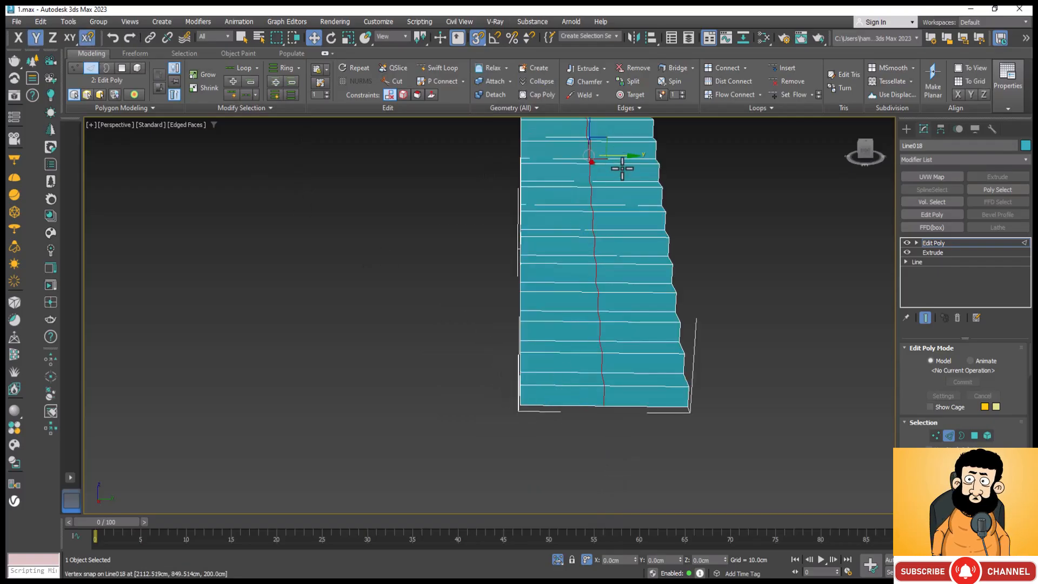
{"action": "left_click_drag", "start_coordinate": [622, 155], "coordinate": [523, 409]}
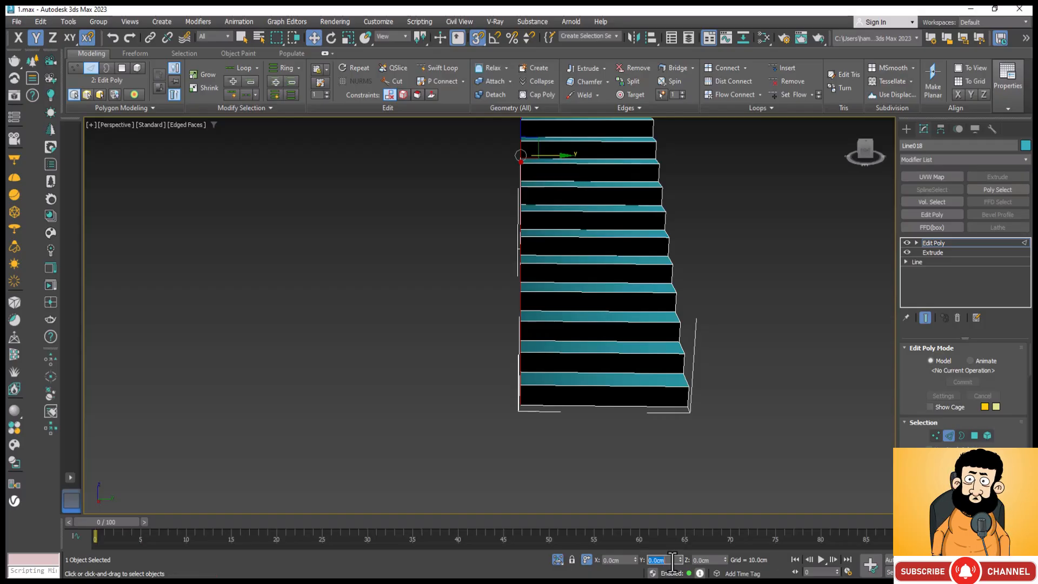
{"action": "key", "text": "Return"}
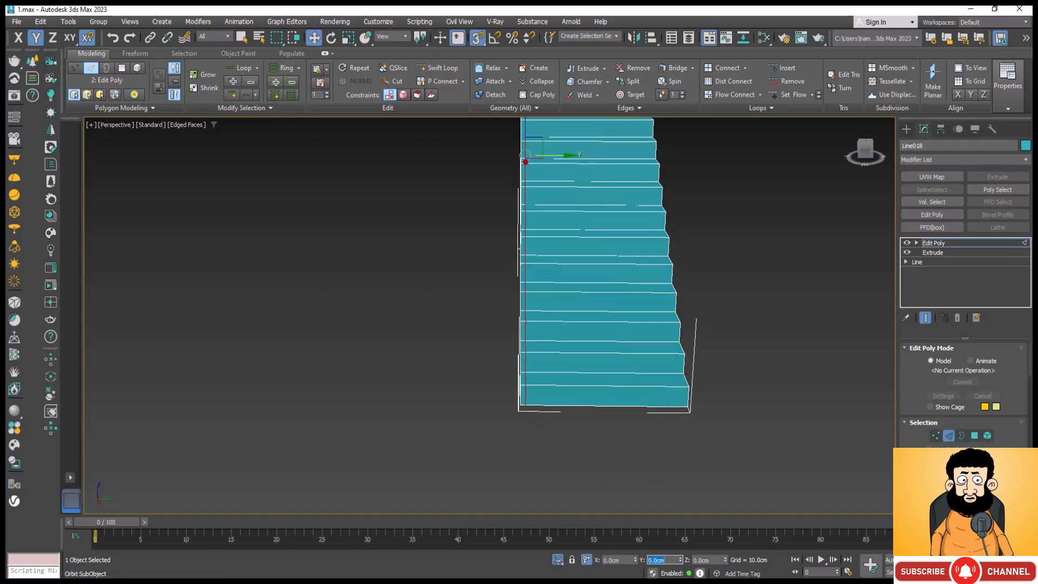
Examine the narrow strip along the outer side of the treads and risers up close.
{"action": "middle_click_drag", "start_coordinate": [672, 413], "coordinate": [513, 410], "text": "alt"}
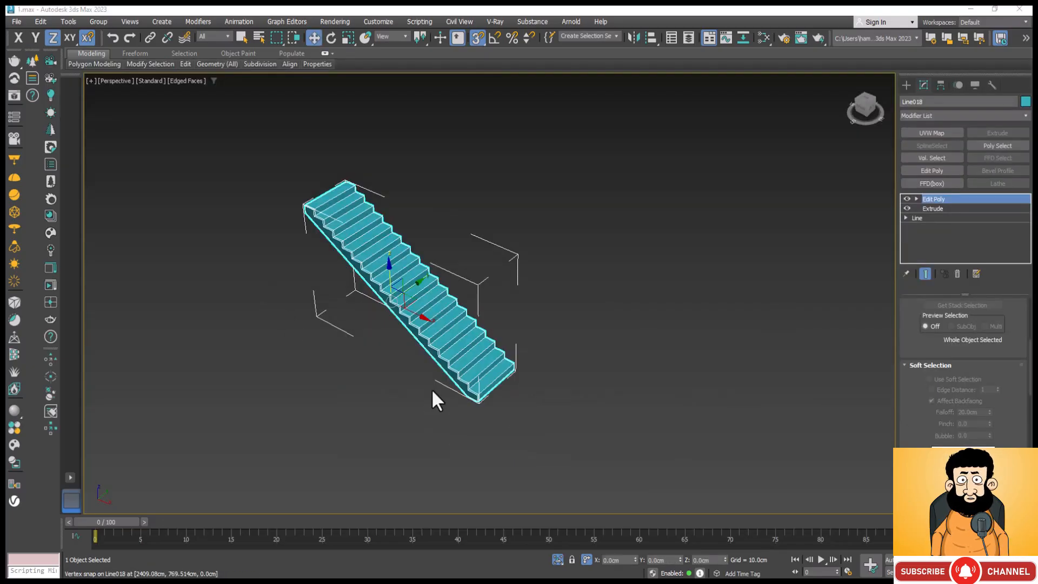
{"action": "scroll", "coordinate": [434, 399], "scroll_direction": "up", "scroll_amount": 3}
{"action": "scroll", "coordinate": [530, 400], "scroll_direction": "up", "scroll_amount": 1}
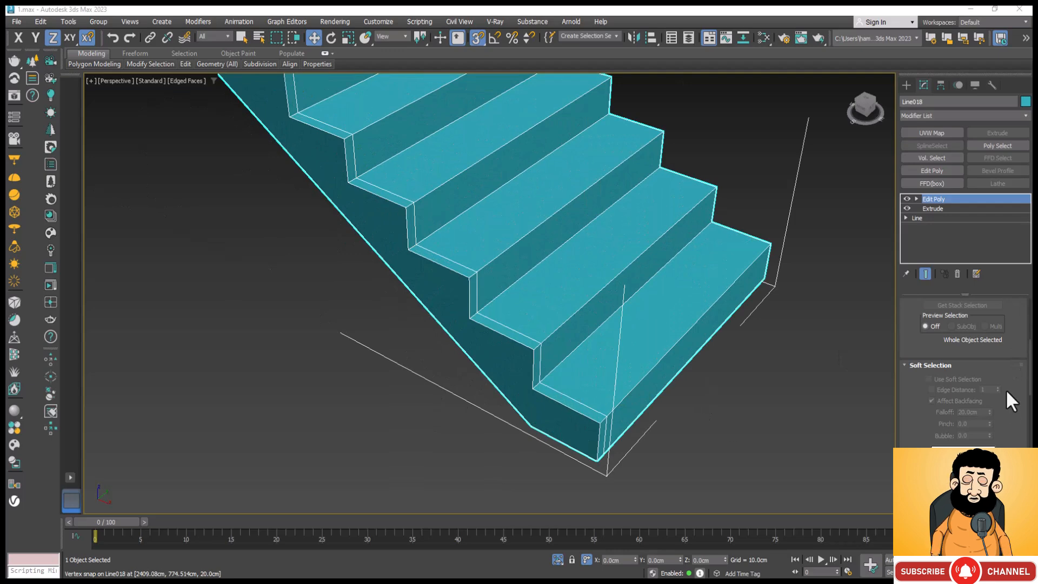
{"action": "scroll", "coordinate": [1006, 389], "scroll_direction": "up", "scroll_amount": 3}
{"action": "scroll", "coordinate": [1006, 387], "scroll_direction": "up", "scroll_amount": 2}
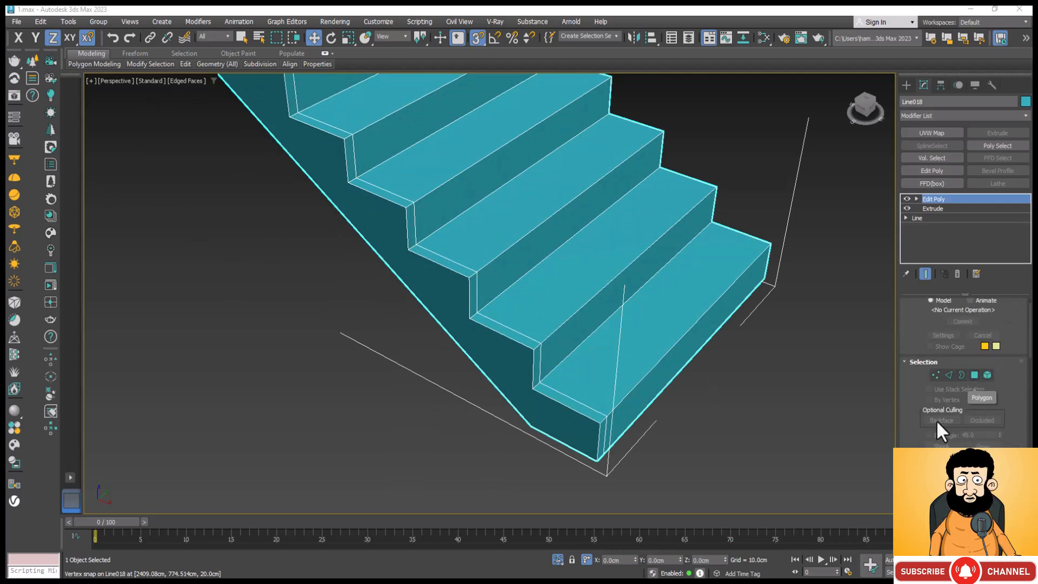
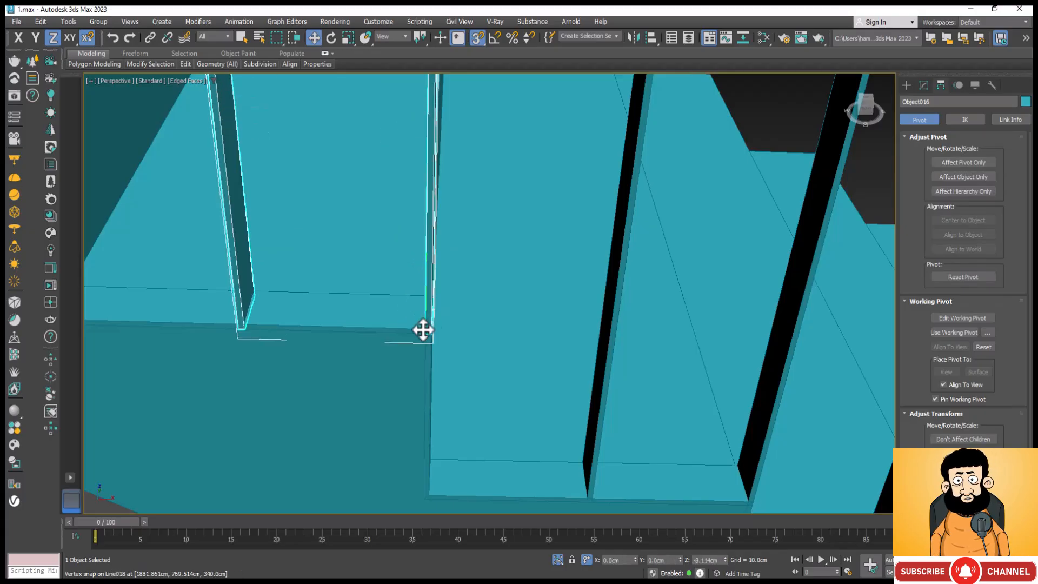
Examine how the balusters and sloping handrail meet the steps along the staircase's outer side.
{"action": "scroll", "coordinate": [423, 330], "scroll_direction": "down", "scroll_amount": 6}
{"action": "scroll", "coordinate": [528, 367], "scroll_direction": "up", "scroll_amount": 5}
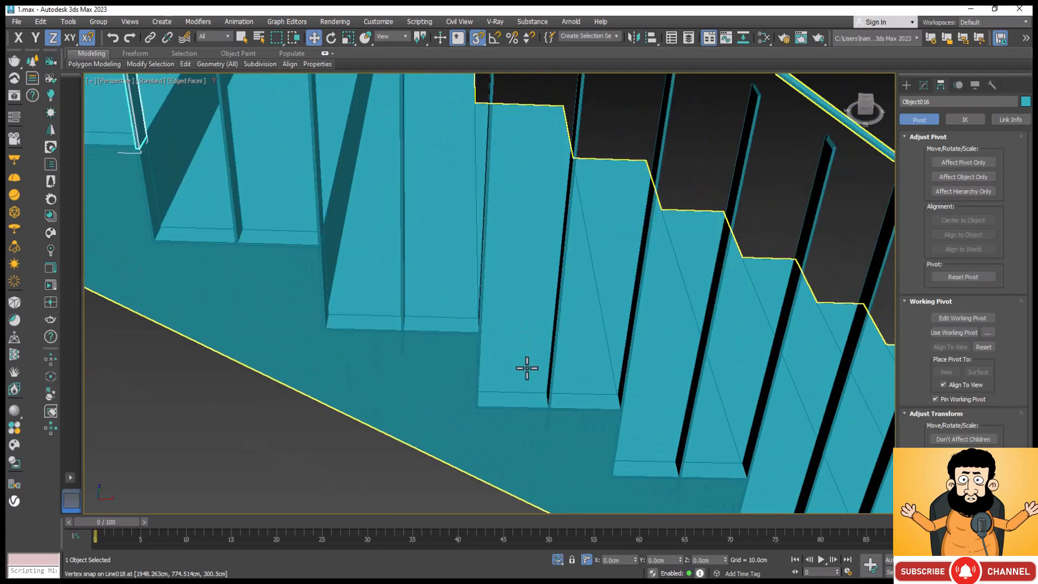
{"action": "scroll", "coordinate": [577, 346], "scroll_direction": "down", "scroll_amount": 6}
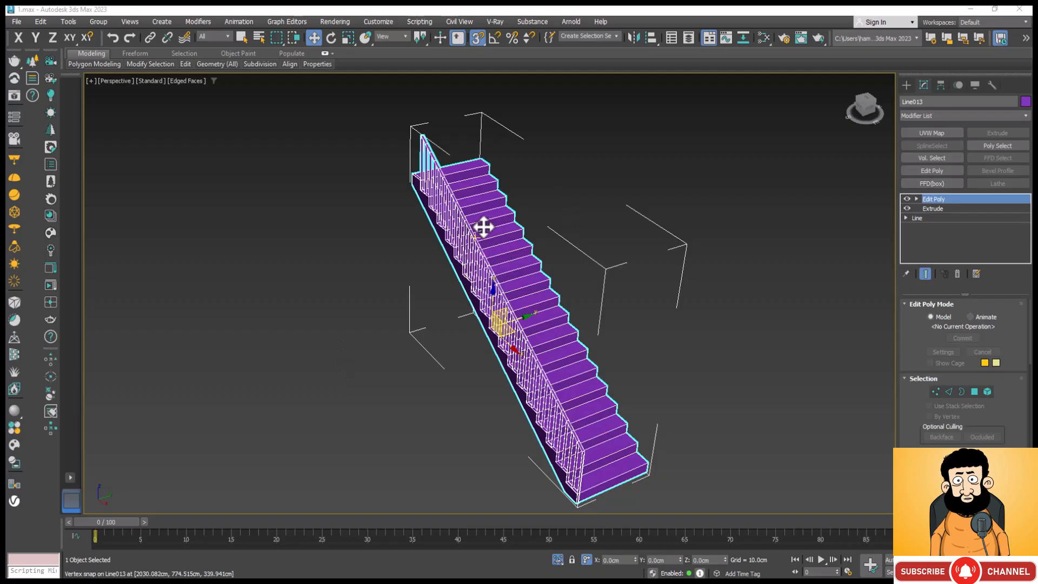
{"action": "scroll", "coordinate": [483, 227], "scroll_direction": "up", "scroll_amount": 5}
{"action": "scroll", "coordinate": [475, 292], "scroll_direction": "down", "scroll_amount": 1}
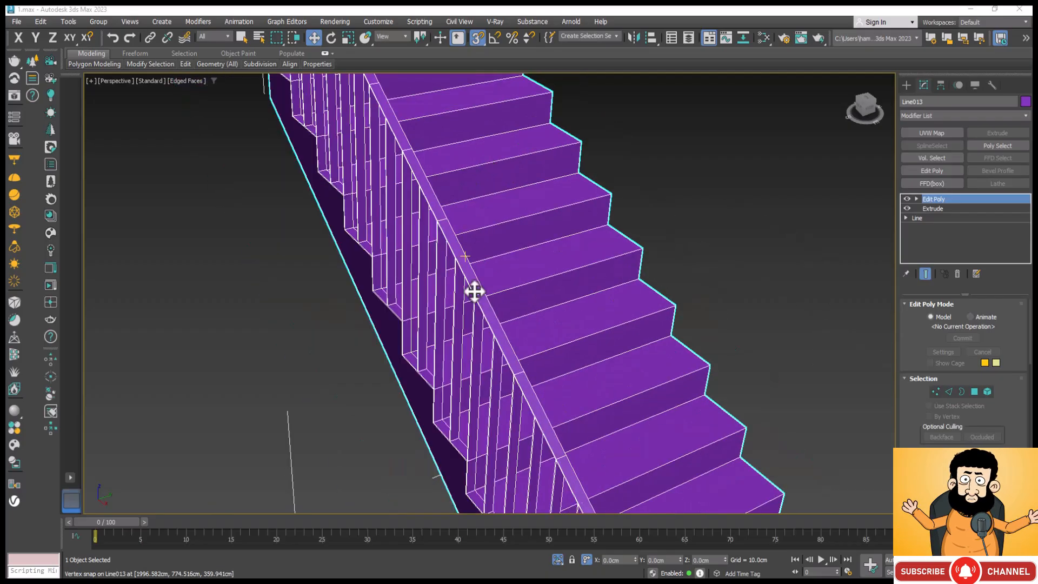
{"action": "scroll", "coordinate": [436, 428], "scroll_direction": "up", "scroll_amount": 3}
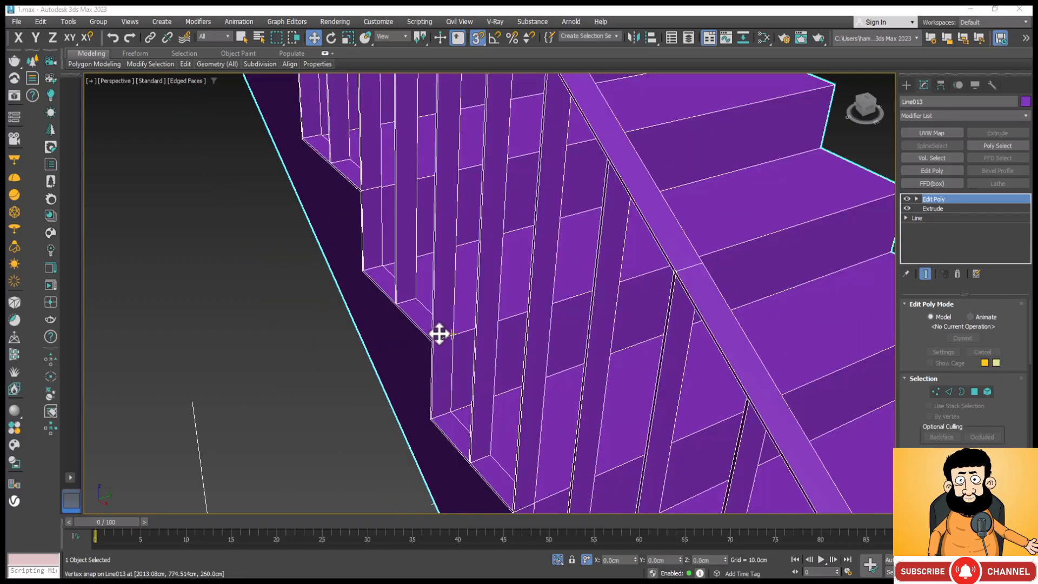
{"action": "scroll", "coordinate": [435, 340], "scroll_direction": "up", "scroll_amount": 3}
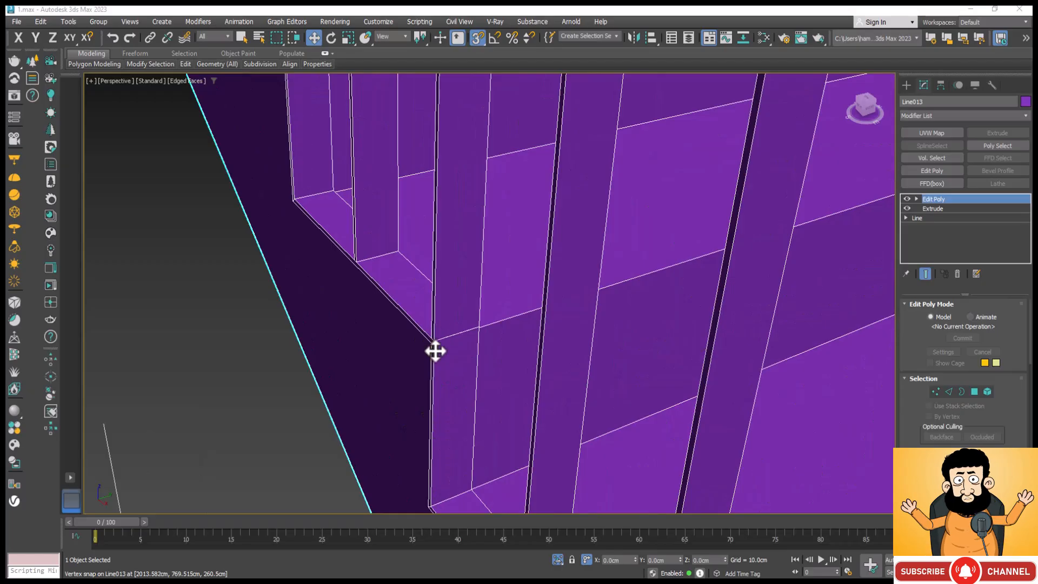
{"action": "scroll", "coordinate": [476, 271], "scroll_direction": "down", "scroll_amount": 2}
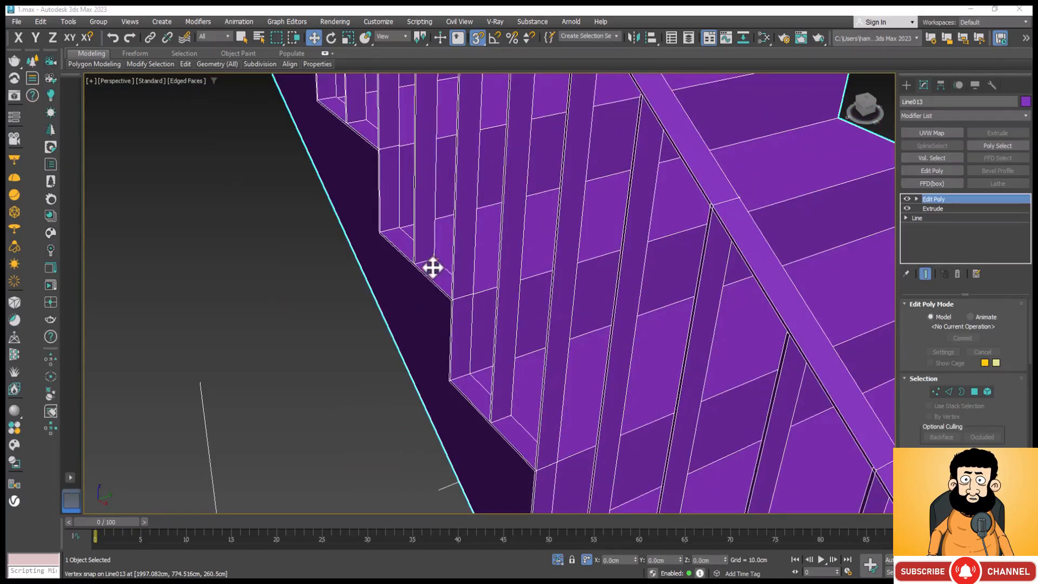
{"action": "scroll", "coordinate": [405, 327], "scroll_direction": "down", "scroll_amount": 4}
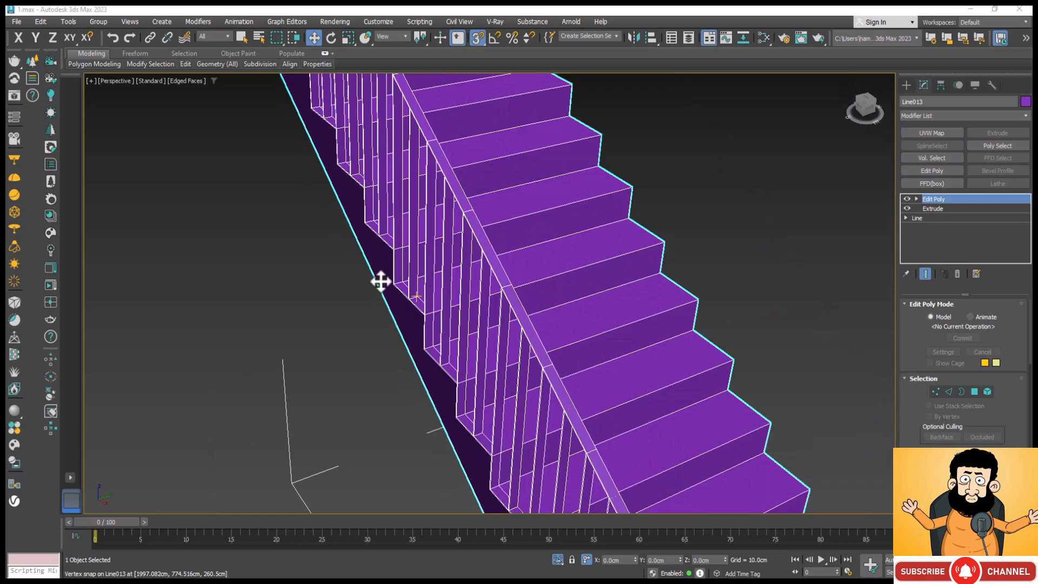
{"action": "scroll", "coordinate": [430, 295], "scroll_direction": "down", "scroll_amount": 3}
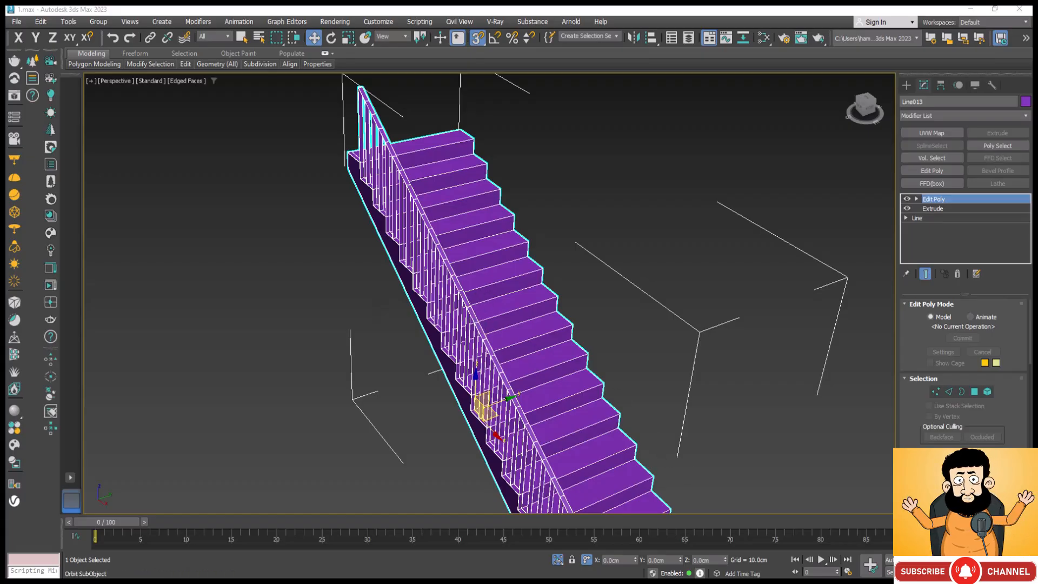
Examine the staircase and its railing from both sides and look through the Edit Poly options.
{"action": "key", "text": "ctrl+r"}
{"action": "left_click_drag", "start_coordinate": [489, 399], "coordinate": [422, 354]}
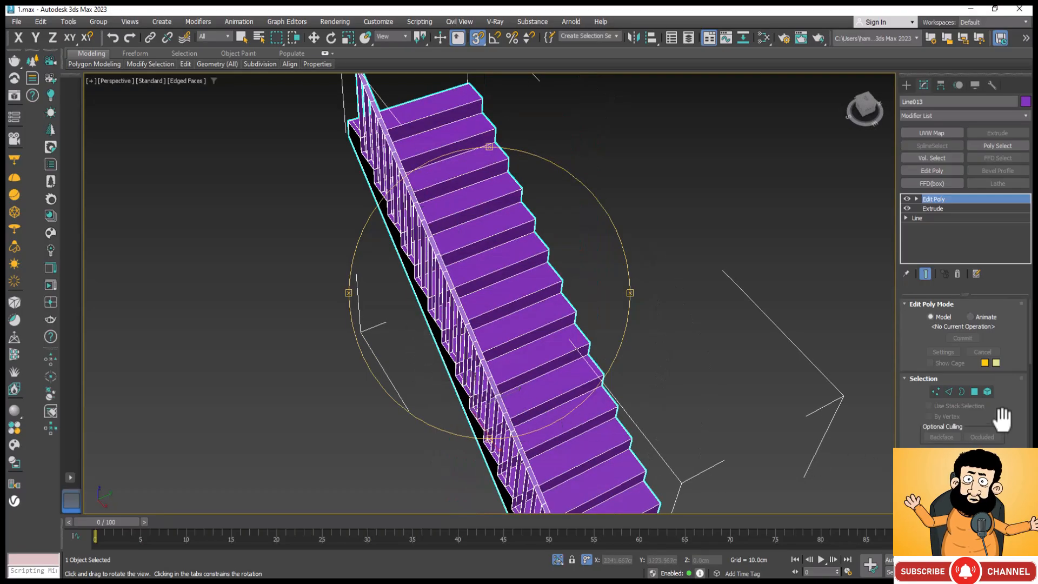
{"action": "scroll", "coordinate": [1002, 419], "scroll_direction": "down", "scroll_amount": 4}
{"action": "scroll", "coordinate": [1002, 419], "scroll_direction": "down", "scroll_amount": 5}
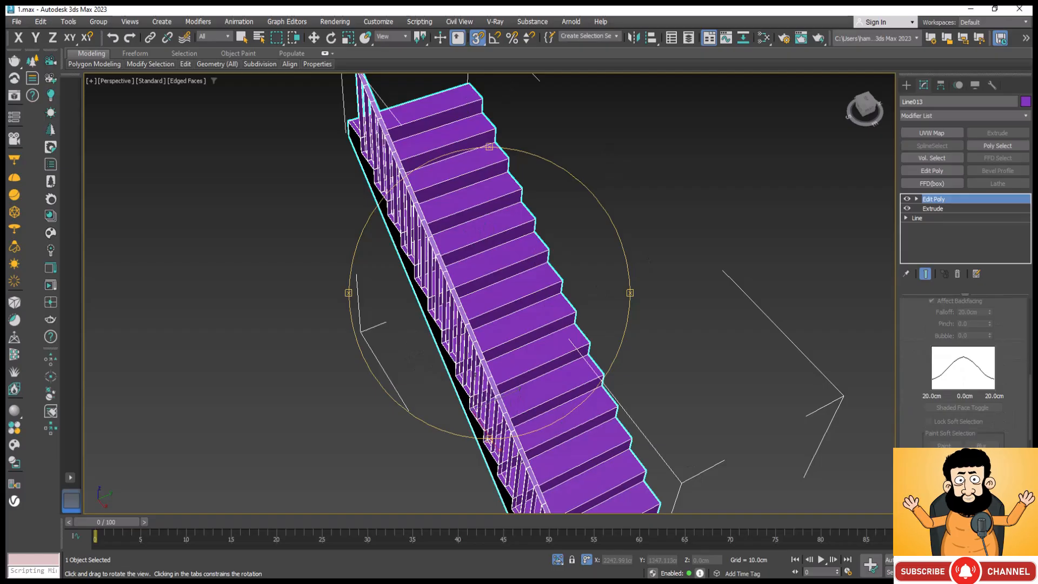
{"action": "scroll", "coordinate": [1007, 414], "scroll_direction": "down", "scroll_amount": 4}
{"action": "scroll", "coordinate": [1007, 413], "scroll_direction": "down", "scroll_amount": 4}
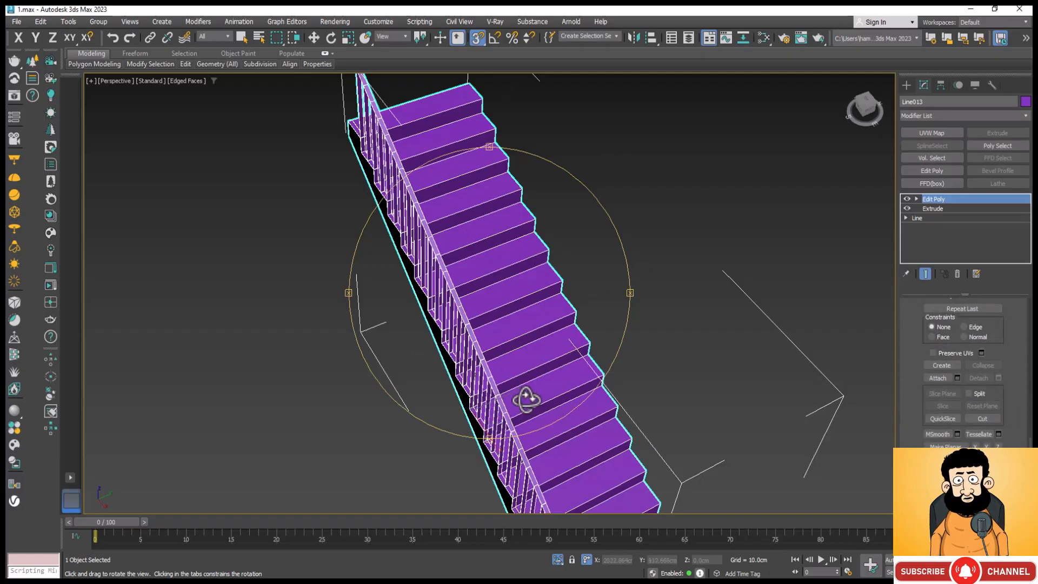
{"action": "left_click_drag", "start_coordinate": [528, 398], "coordinate": [461, 382]}
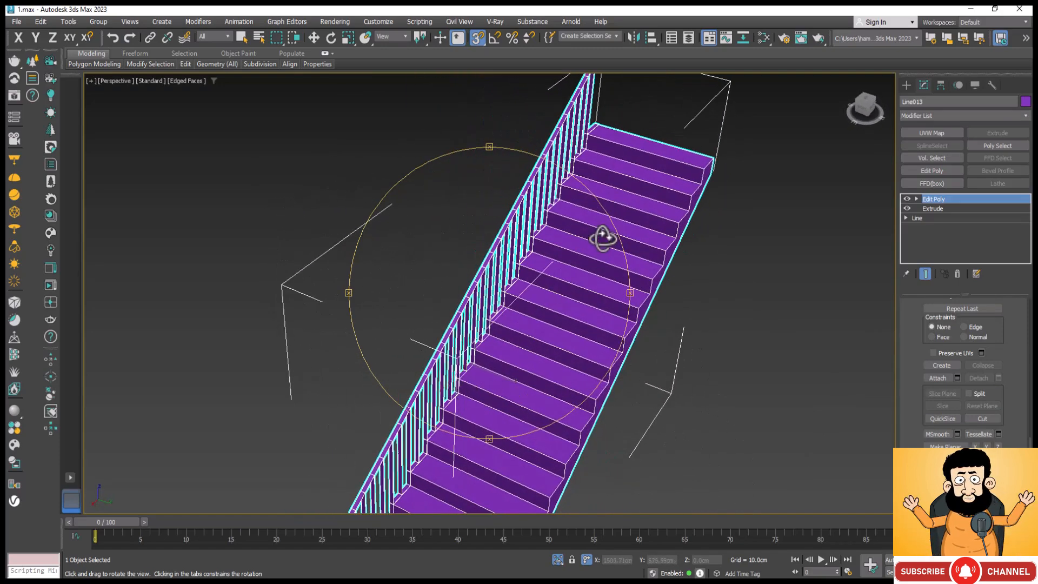
{"action": "left_click_drag", "start_coordinate": [605, 235], "coordinate": [765, 262]}
{"action": "left_click_drag", "start_coordinate": [482, 366], "coordinate": [501, 410]}
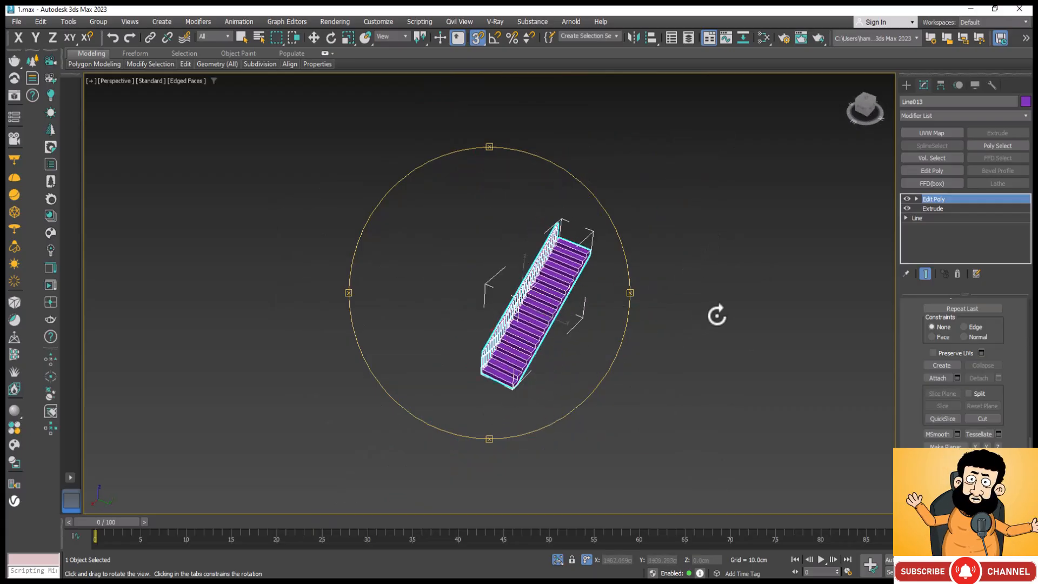
Select the stairs' tread, riser and far-side polygons in one window selection, leaving out the railing side.
{"action": "key", "text": "w"}
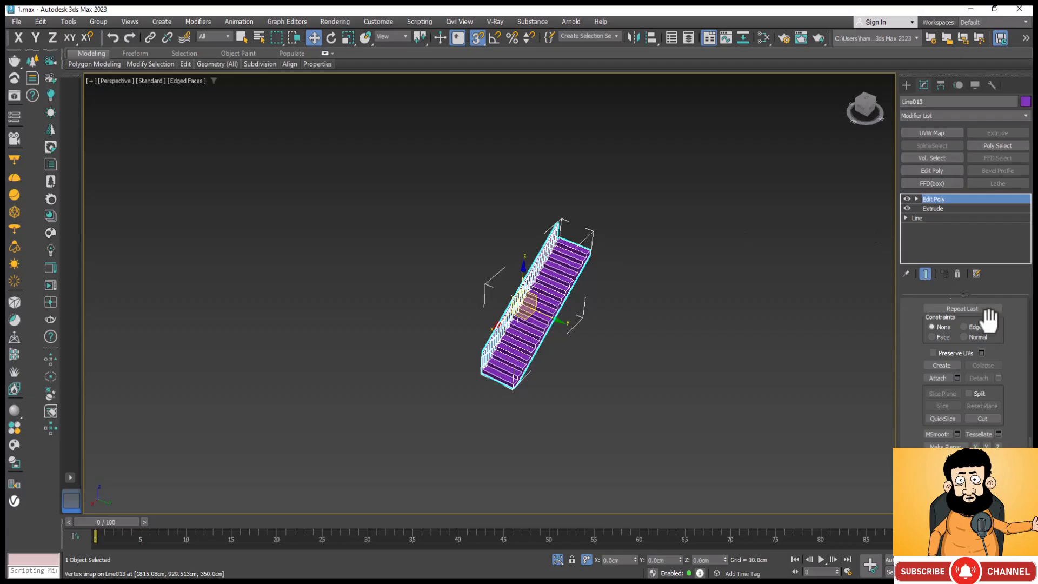
{"action": "scroll", "coordinate": [1020, 343], "scroll_direction": "up", "scroll_amount": 10}
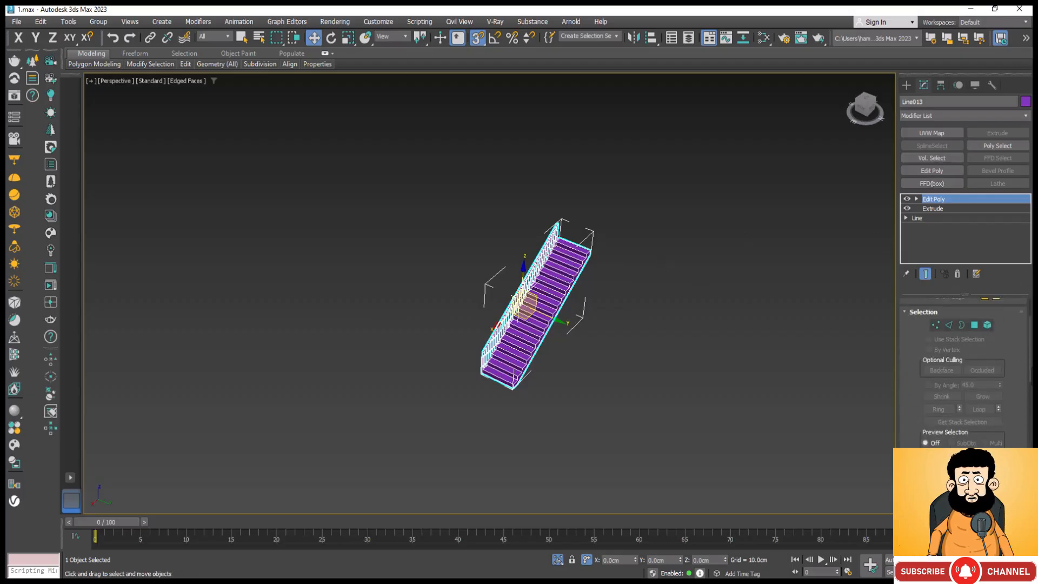
{"action": "left_click", "coordinate": [974, 325]}
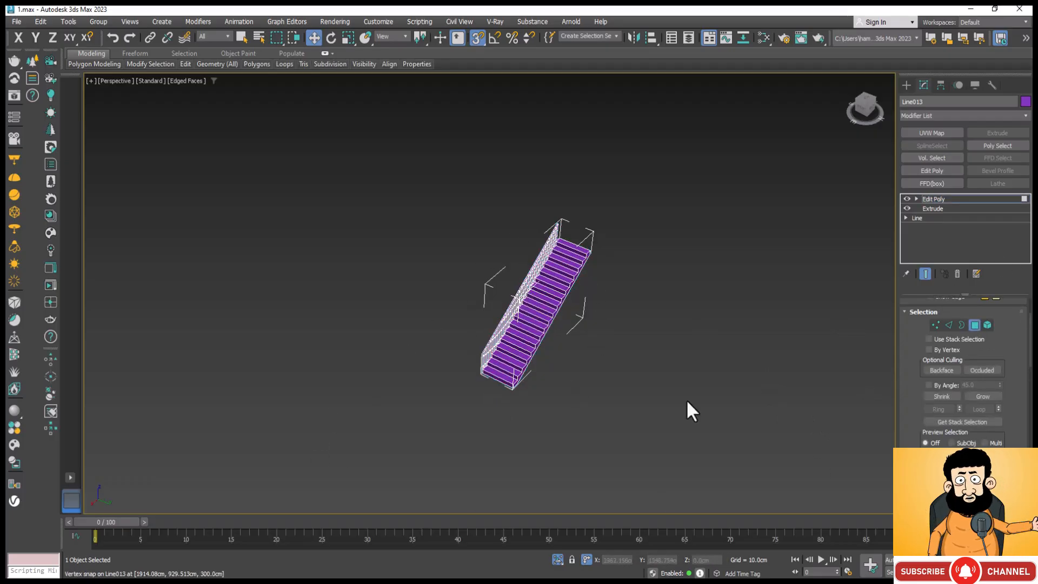
{"action": "key", "text": "ctrl+r"}
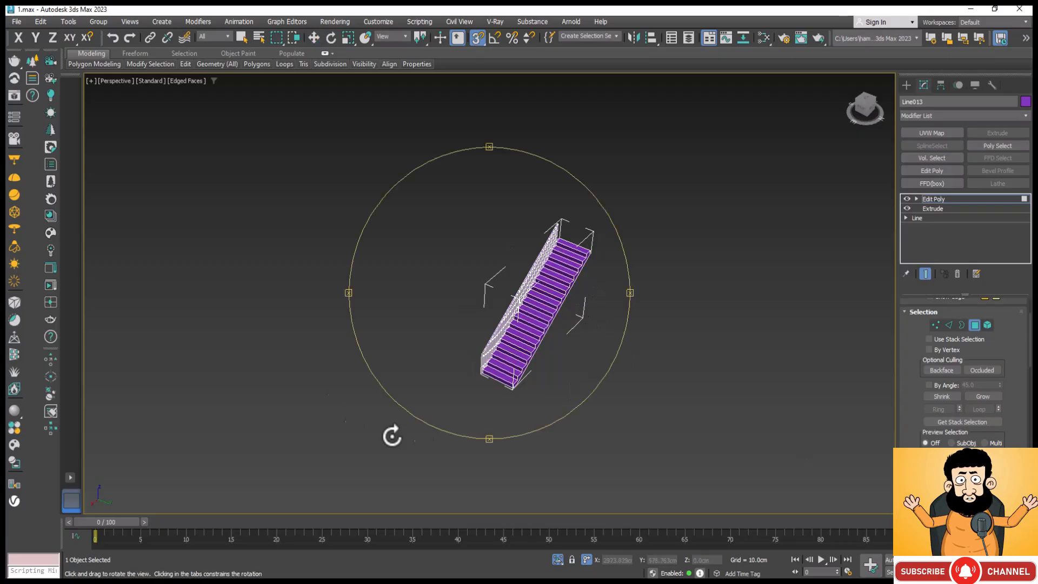
{"action": "left_click_drag", "start_coordinate": [469, 405], "coordinate": [500, 418]}
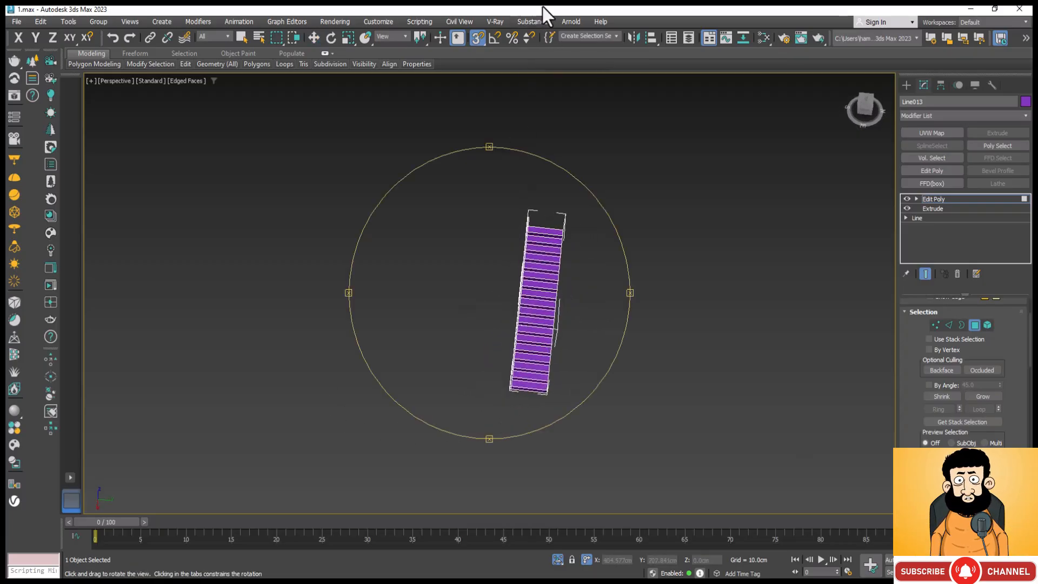
{"action": "right_click", "coordinate": [605, 163]}
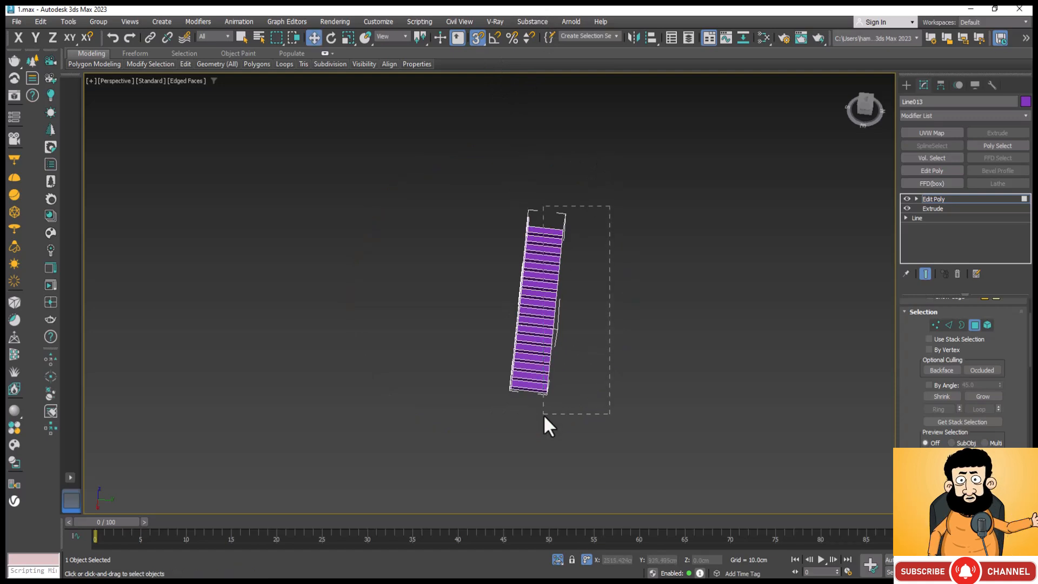
{"action": "left_click_drag", "start_coordinate": [526, 428], "coordinate": [538, 427]}
{"action": "scroll", "coordinate": [521, 373], "scroll_direction": "up", "scroll_amount": 5}
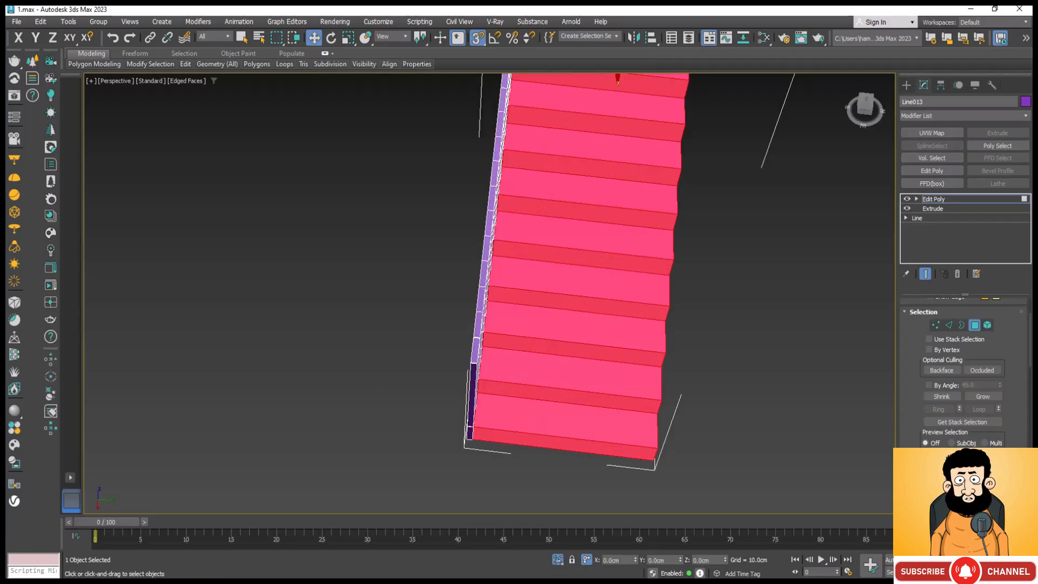
Examine the polygon selection along the railing, the treads and the underside of the staircase.
{"action": "middle_click_drag", "start_coordinate": [584, 429], "coordinate": [442, 401], "text": "alt"}
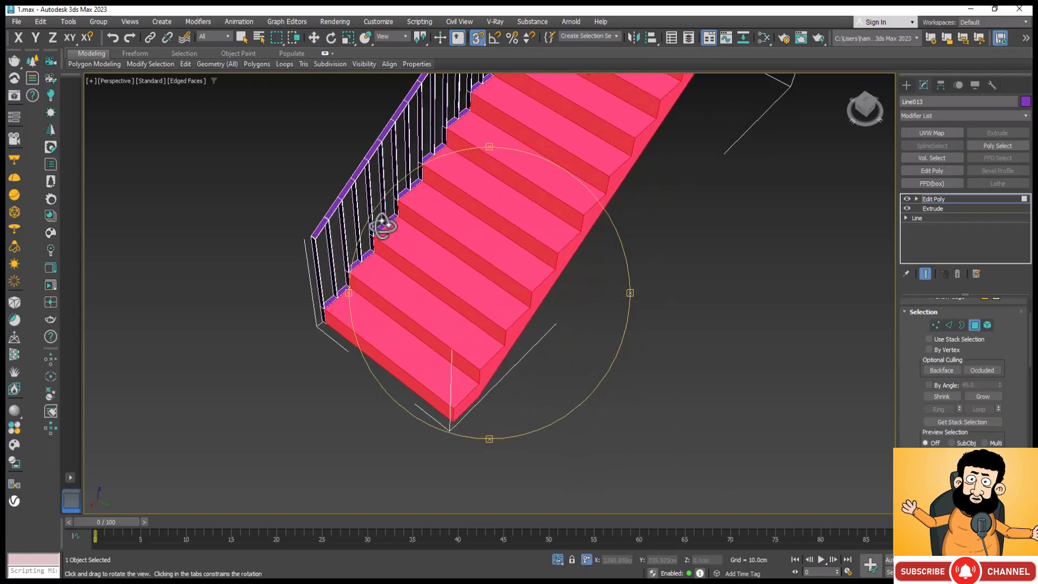
{"action": "scroll", "coordinate": [382, 225], "scroll_direction": "up", "scroll_amount": 8}
{"action": "scroll", "coordinate": [524, 270], "scroll_direction": "down", "scroll_amount": 8}
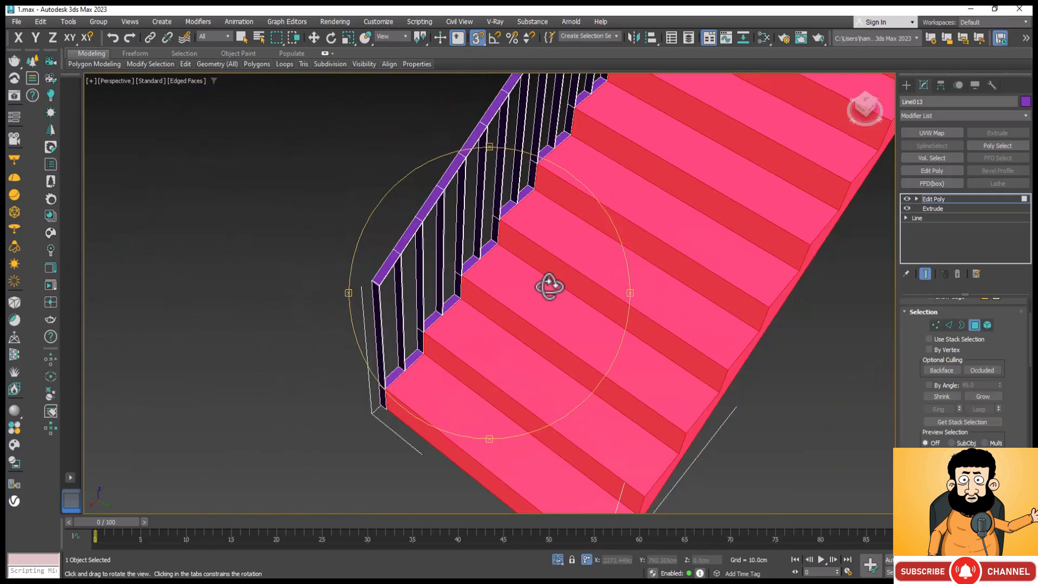
{"action": "middle_click_drag", "start_coordinate": [549, 285], "coordinate": [566, 322], "text": "alt"}
{"action": "scroll", "coordinate": [497, 382], "scroll_direction": "up", "scroll_amount": 3}
{"action": "scroll", "coordinate": [496, 382], "scroll_direction": "down", "scroll_amount": 5}
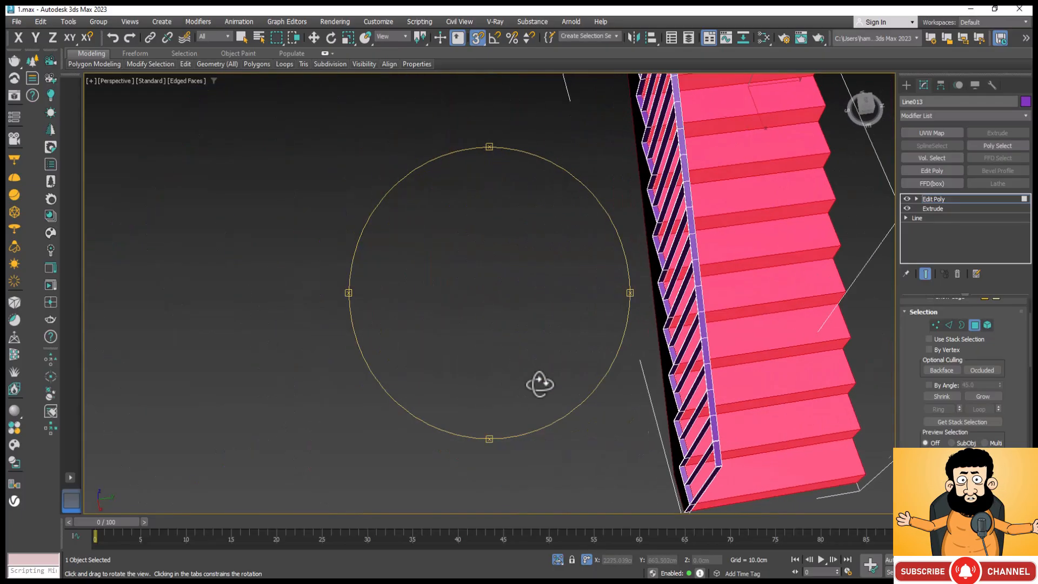
{"action": "middle_click_drag", "start_coordinate": [589, 213], "coordinate": [587, 178], "text": "alt"}
{"action": "middle_click_drag", "start_coordinate": [581, 358], "coordinate": [610, 248], "text": "alt"}
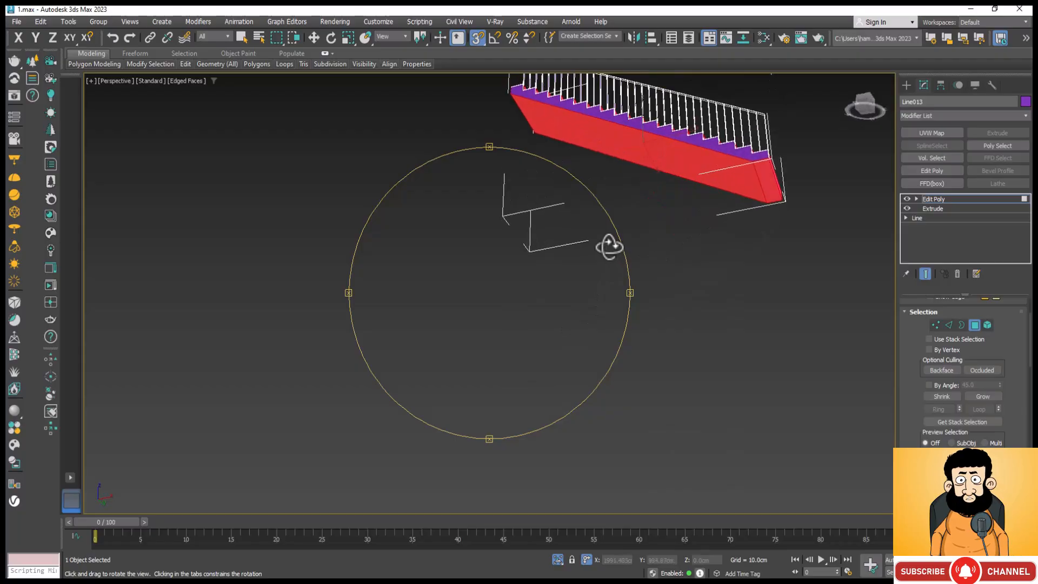
Add the stairs' sloping side face beneath the railing to the polygon selection.
{"action": "middle_click_drag", "start_coordinate": [554, 329], "coordinate": [541, 371], "text": "alt"}
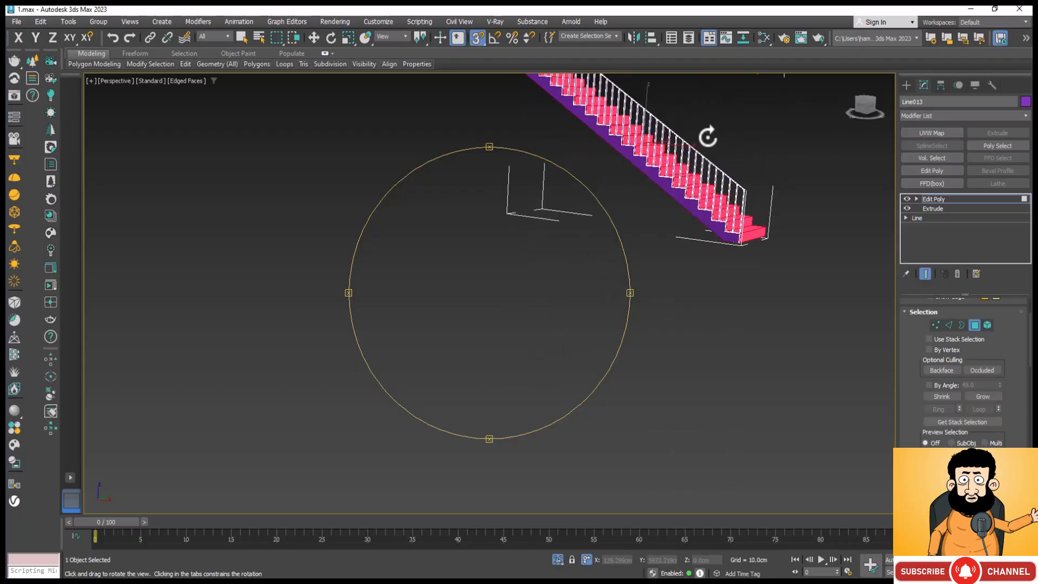
{"action": "scroll", "coordinate": [696, 213], "scroll_direction": "up", "scroll_amount": 5}
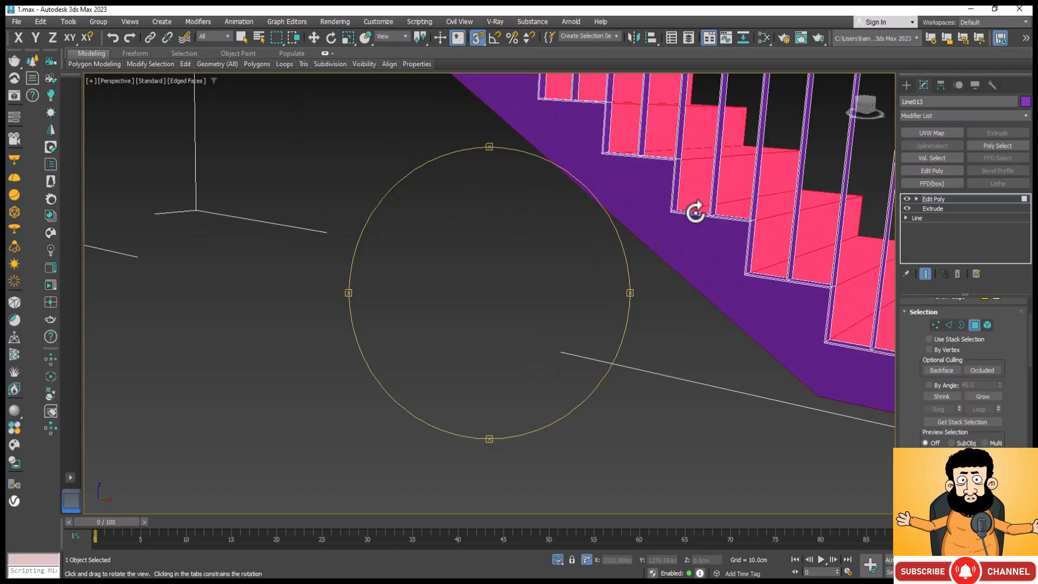
{"action": "key", "text": "w"}
{"action": "scroll", "coordinate": [693, 231], "scroll_direction": "down", "scroll_amount": 6}
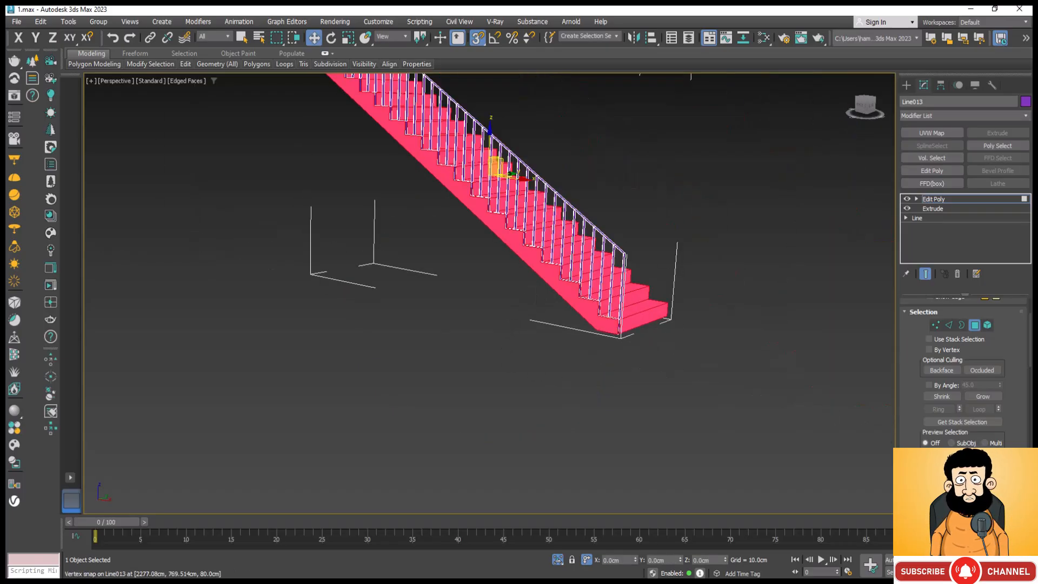
Invert the polygon selection so that only the railing and its narrow base strip are selected.
{"action": "key", "text": "ctrl+r"}
{"action": "left_click_drag", "start_coordinate": [513, 392], "coordinate": [467, 416]}
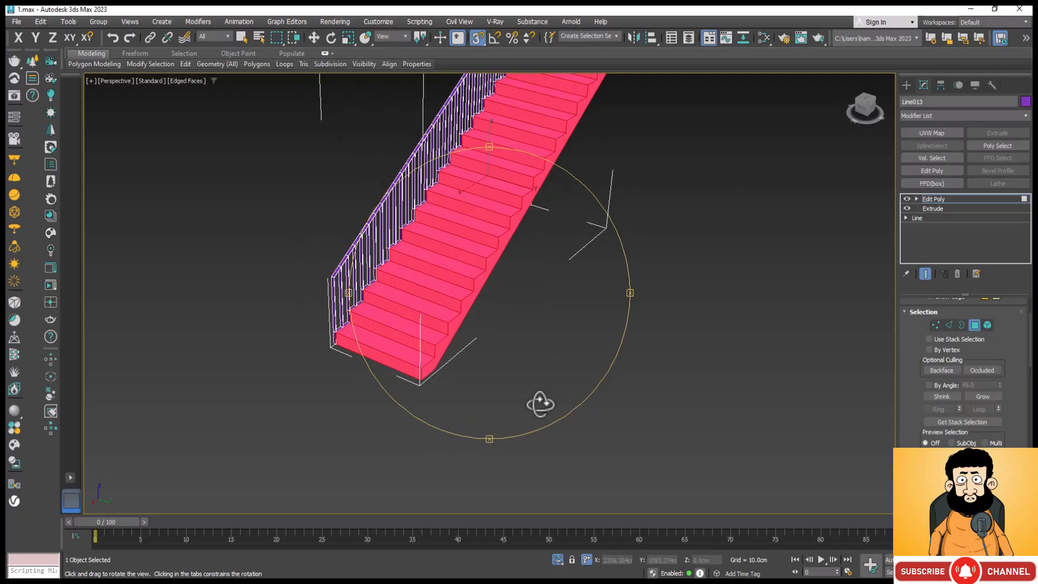
{"action": "left_click_drag", "start_coordinate": [540, 401], "coordinate": [540, 424]}
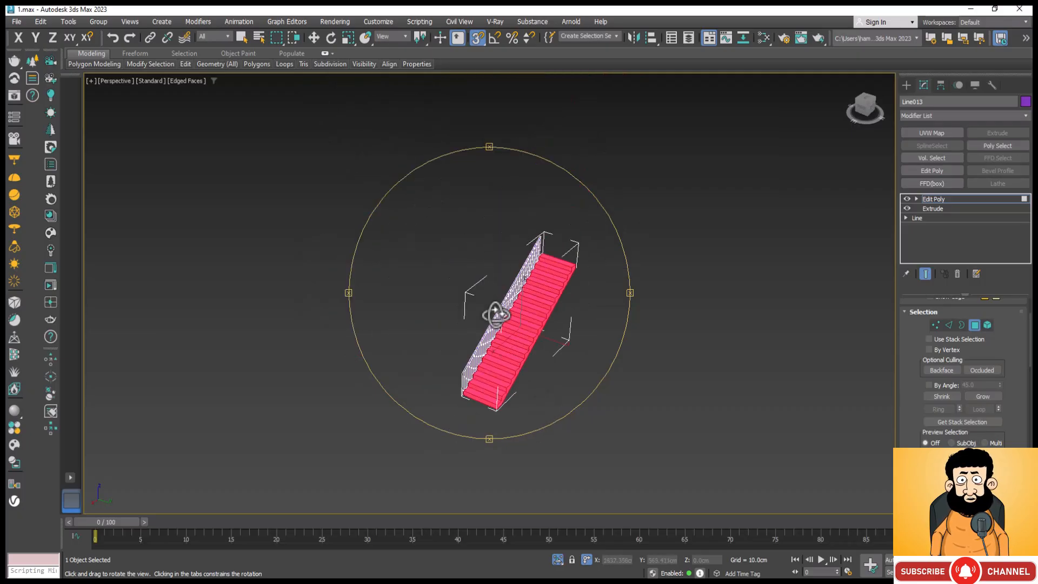
{"action": "scroll", "coordinate": [494, 309], "scroll_direction": "up", "scroll_amount": 6}
{"action": "scroll", "coordinate": [492, 318], "scroll_direction": "down", "scroll_amount": 3}
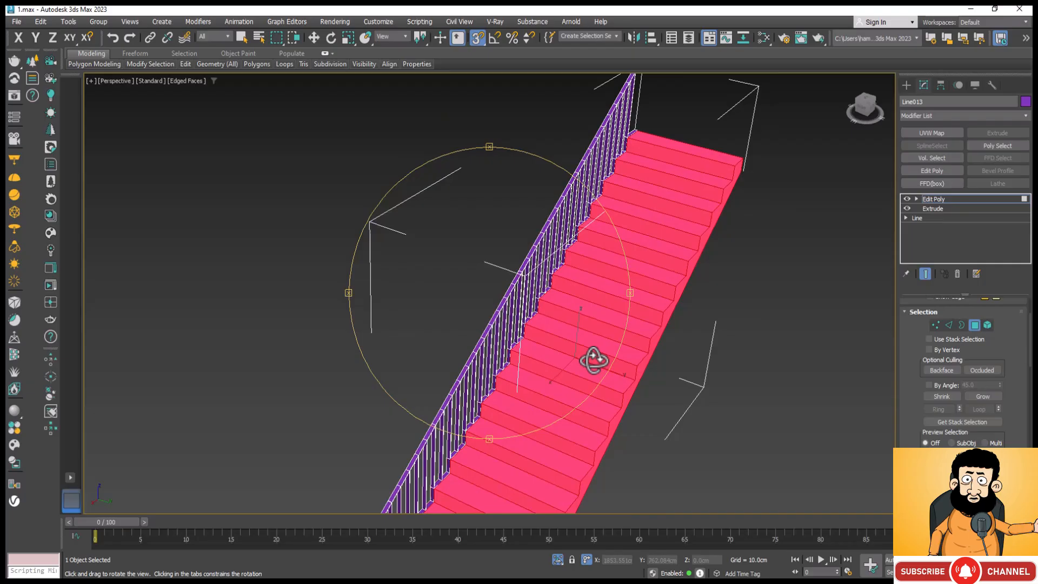
{"action": "key", "text": "ctrl+i"}
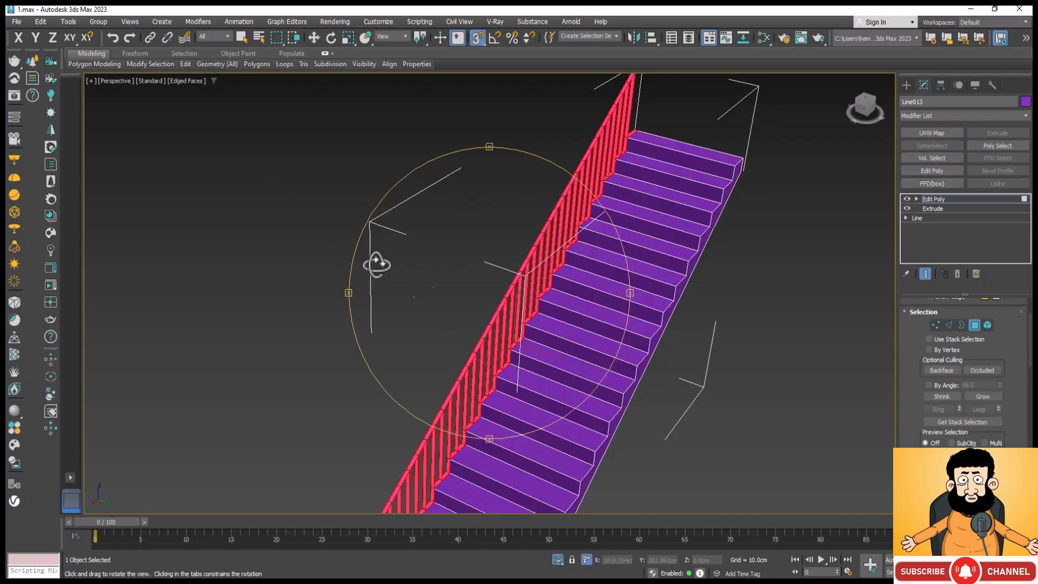
{"action": "scroll", "coordinate": [649, 235], "scroll_direction": "down", "scroll_amount": 3}
{"action": "key", "text": "w"}
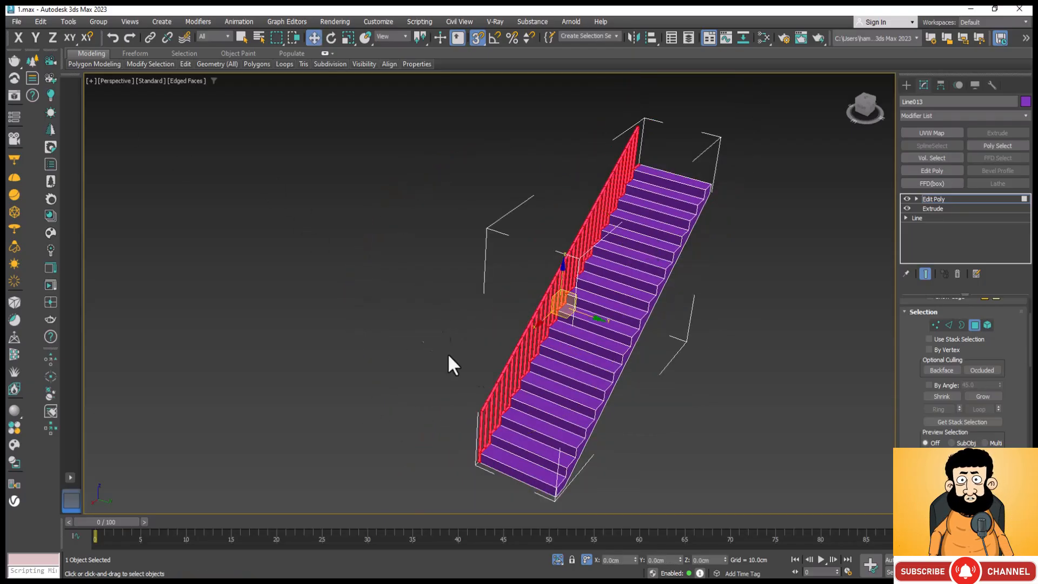
Try to move the selected railing polygons across the stairs, and undo the move.
{"action": "left_click", "coordinate": [528, 319]}
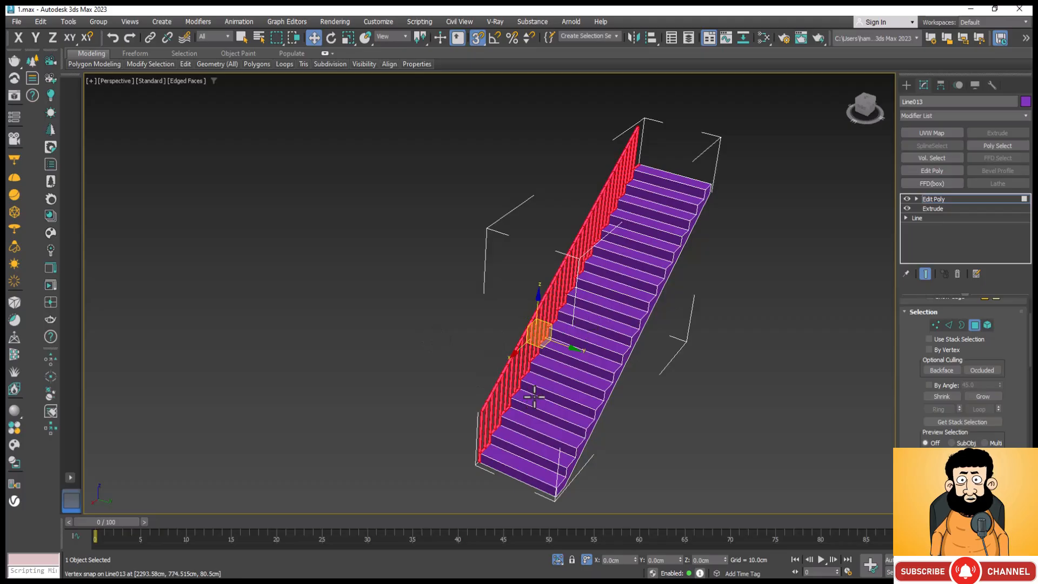
{"action": "left_click_drag", "start_coordinate": [561, 342], "coordinate": [594, 354]}
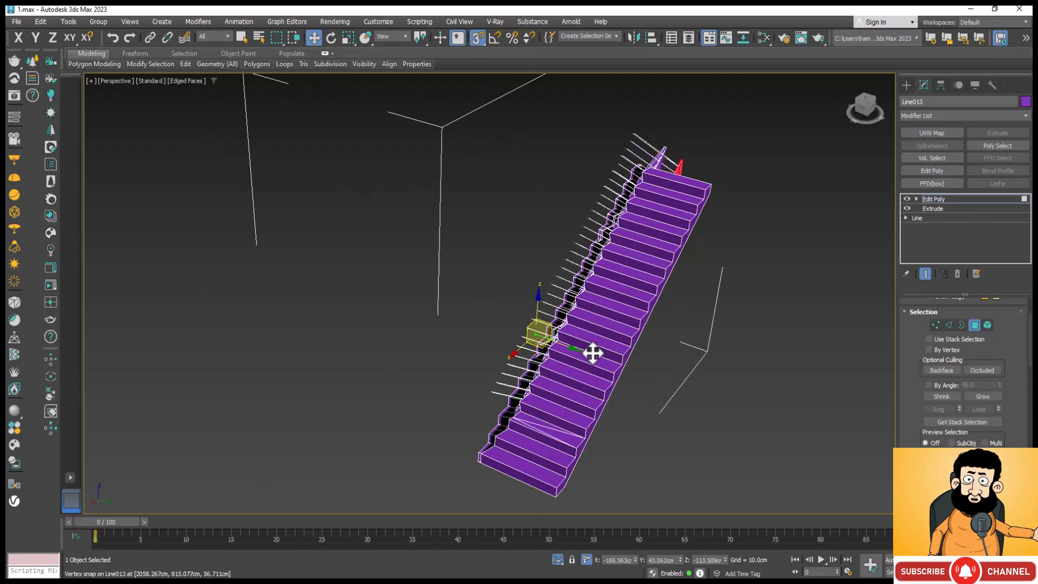
{"action": "key", "text": "ctrl+z"}
{"action": "key", "text": "ctrl+z"}
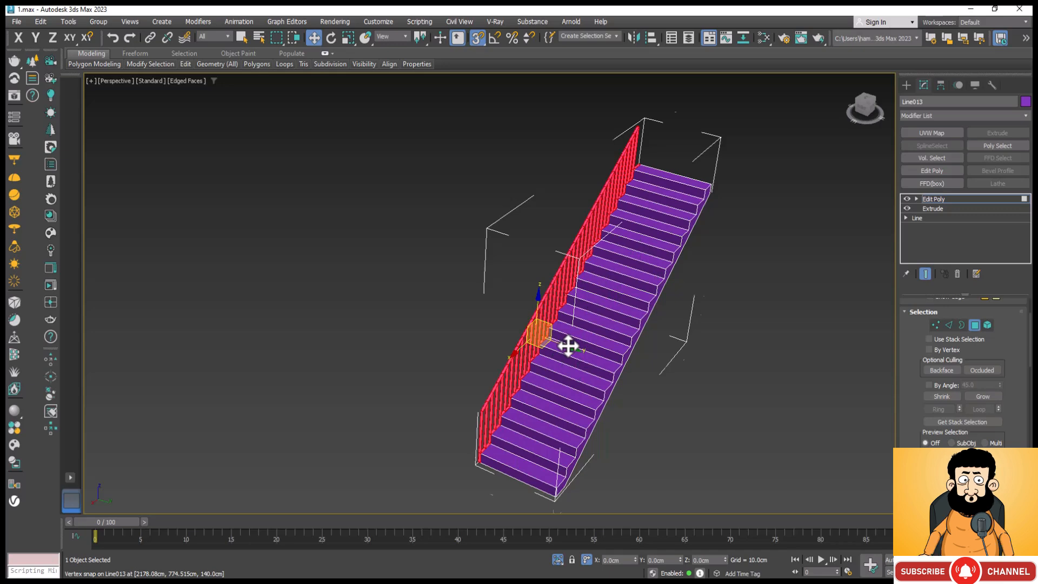
Try to clone the railing polygons onto the opposite side of the stairs without an axis constraint, and undo it.
{"action": "left_click_drag", "start_coordinate": [568, 346], "coordinate": [631, 355], "text": "shift"}
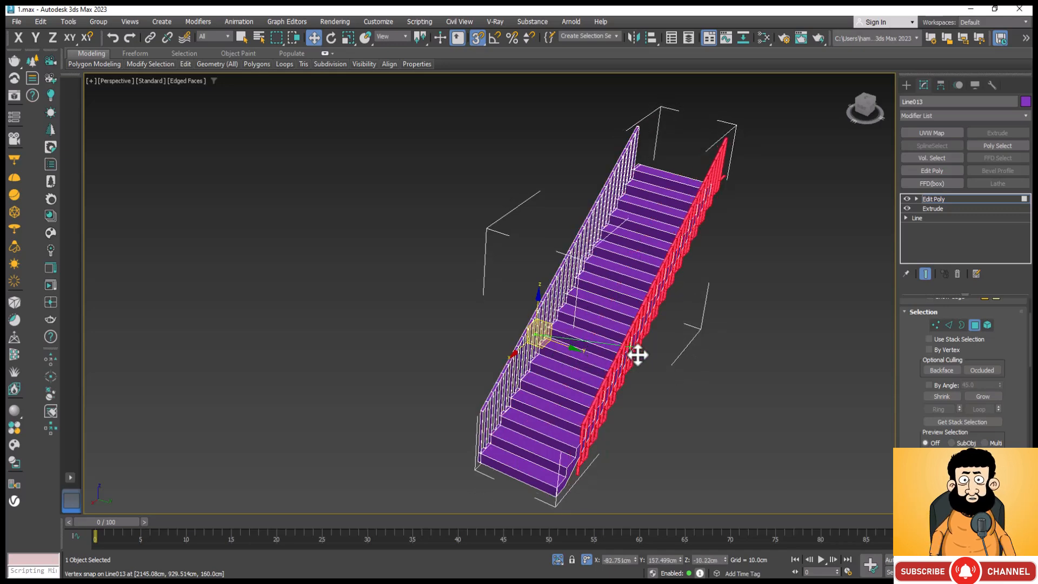
{"action": "left_click_drag", "start_coordinate": [639, 355], "coordinate": [638, 355], "text": "shift"}
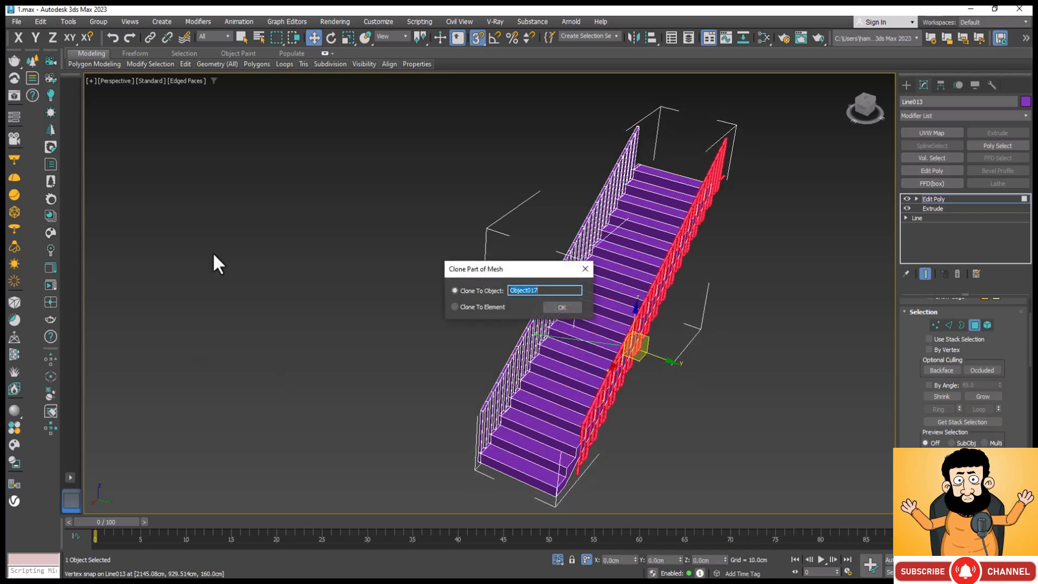
{"action": "left_click", "coordinate": [586, 269]}
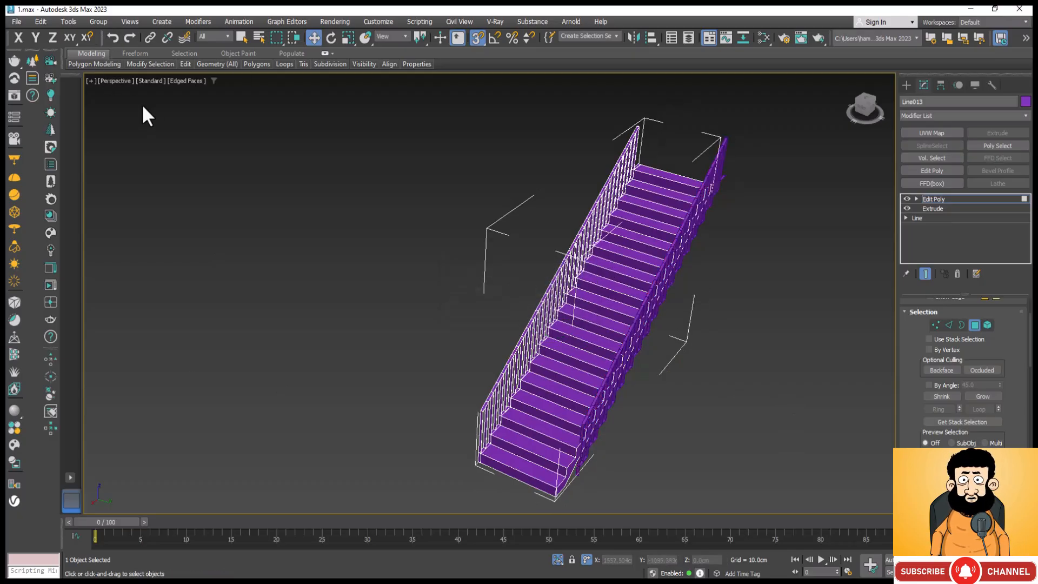
{"action": "key", "text": "ctrl+z"}
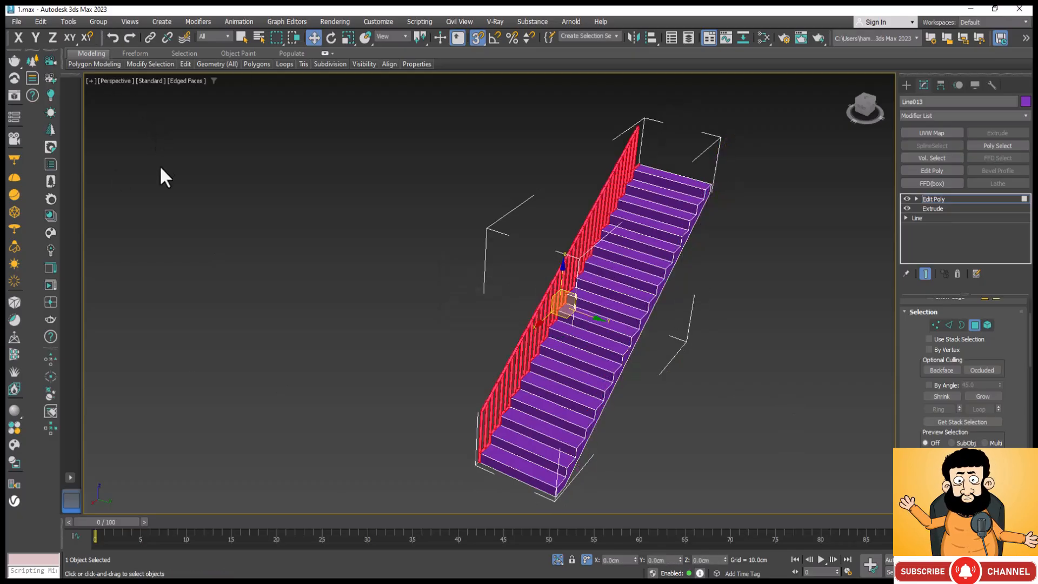
Constrain movement to Y and clone the railing polygons to a separate object snapped onto the stairs' opposite side.
{"action": "left_click", "coordinate": [84, 38]}
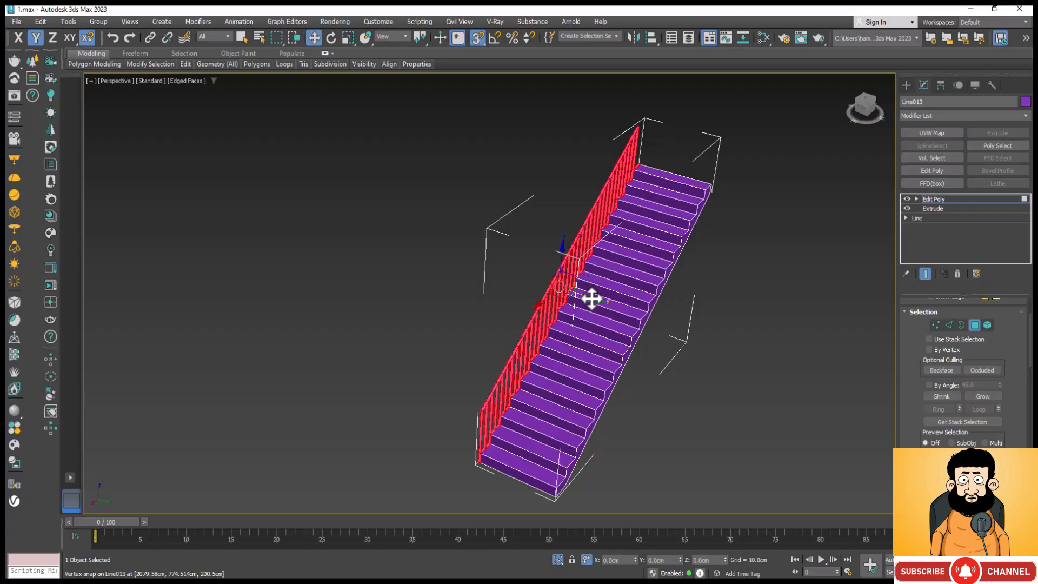
{"action": "left_click_drag", "start_coordinate": [593, 299], "coordinate": [639, 320], "text": "shift"}
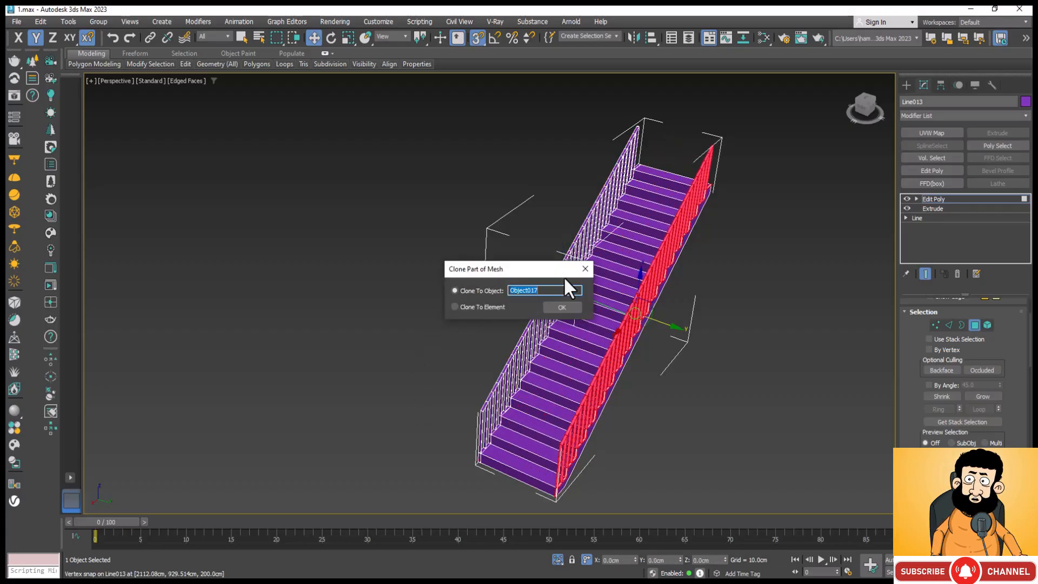
{"action": "left_click", "coordinate": [572, 306]}
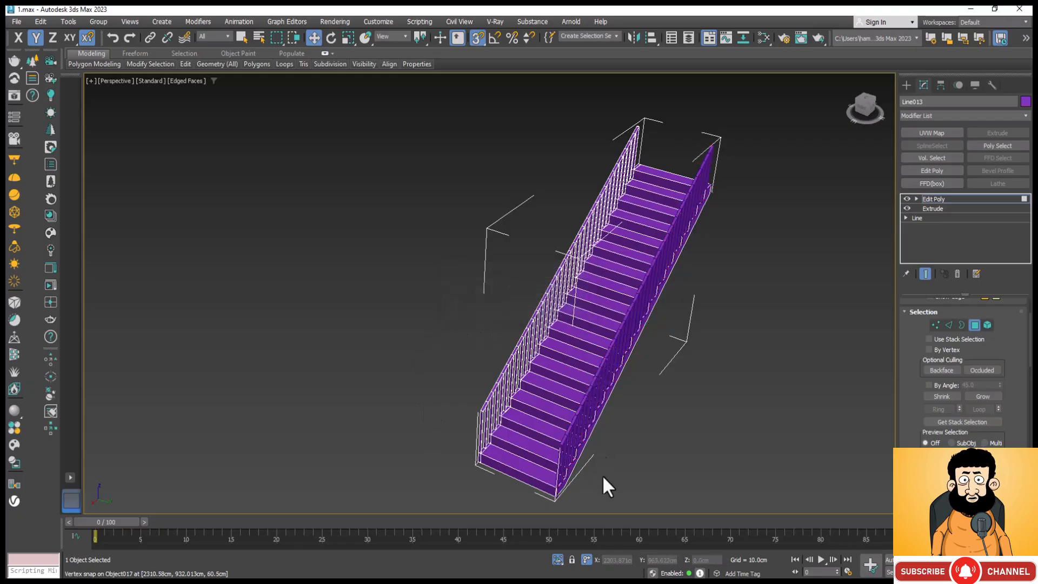
{"action": "scroll", "coordinate": [556, 508], "scroll_direction": "up", "scroll_amount": 5}
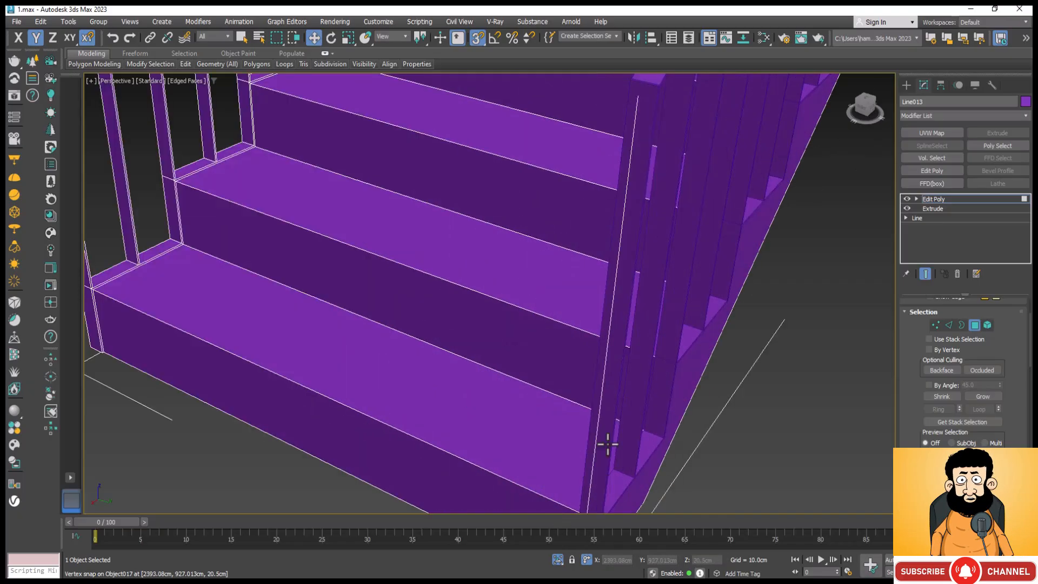
Examine how the cloned railing sits along the stair edge, from the bottom steps up the full flight.
{"action": "scroll", "coordinate": [607, 441], "scroll_direction": "down", "scroll_amount": 2}
{"action": "scroll", "coordinate": [622, 465], "scroll_direction": "up", "scroll_amount": 3}
{"action": "scroll", "coordinate": [563, 429], "scroll_direction": "up", "scroll_amount": 2}
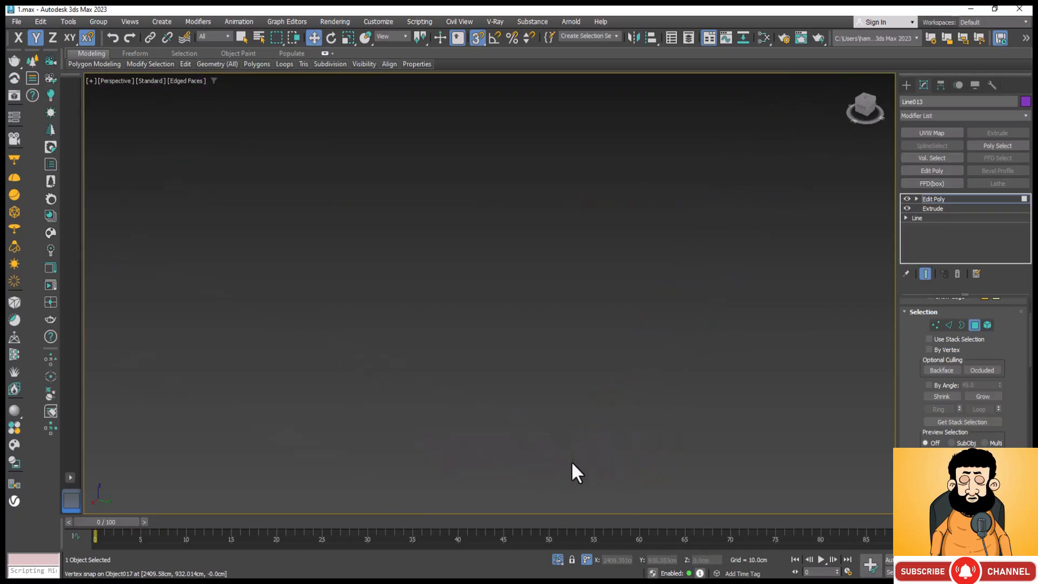
{"action": "key", "text": "z"}
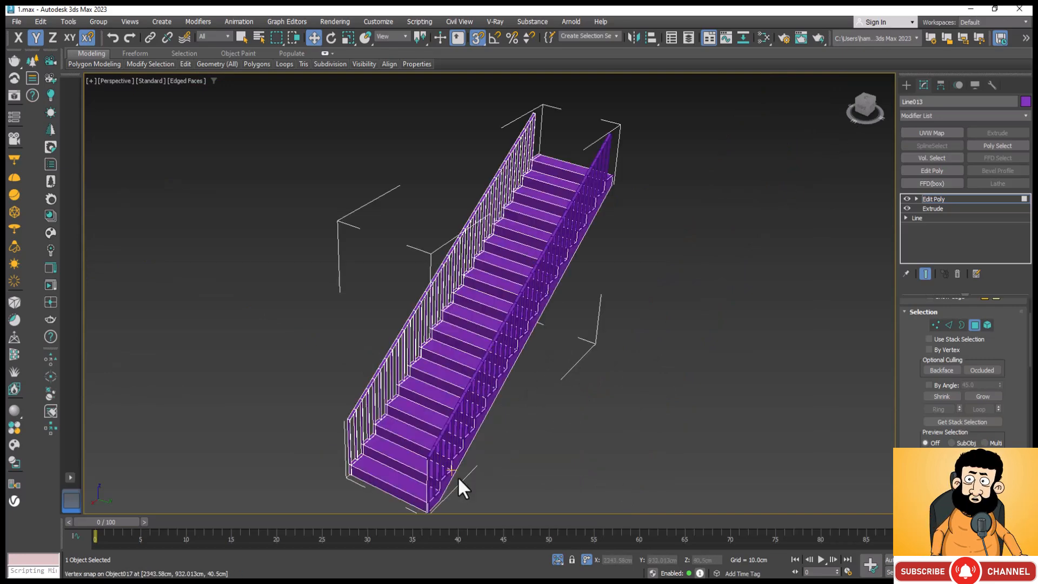
{"action": "scroll", "coordinate": [439, 495], "scroll_direction": "up", "scroll_amount": 8}
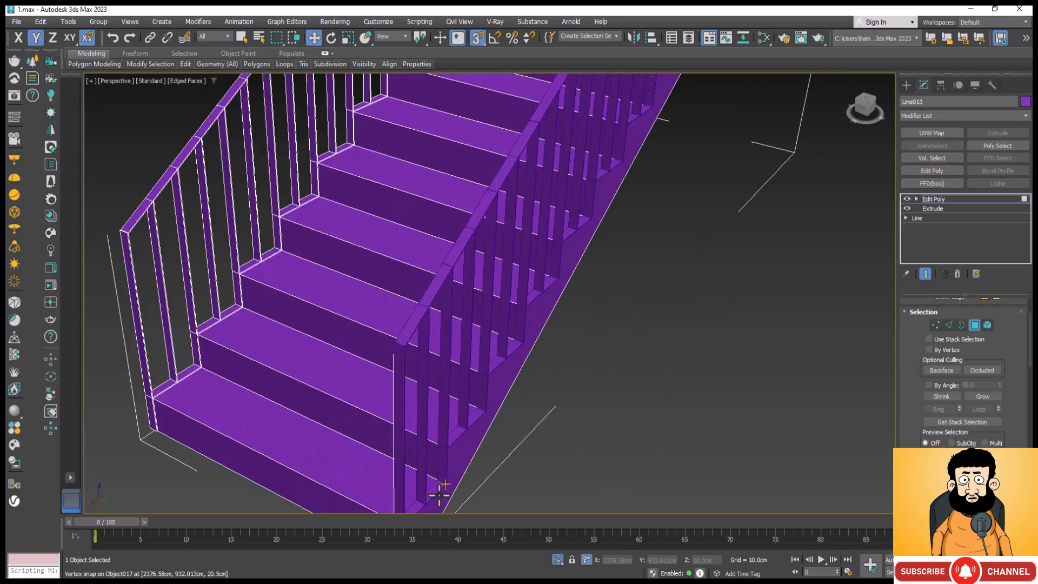
{"action": "scroll", "coordinate": [609, 146], "scroll_direction": "down", "scroll_amount": 3}
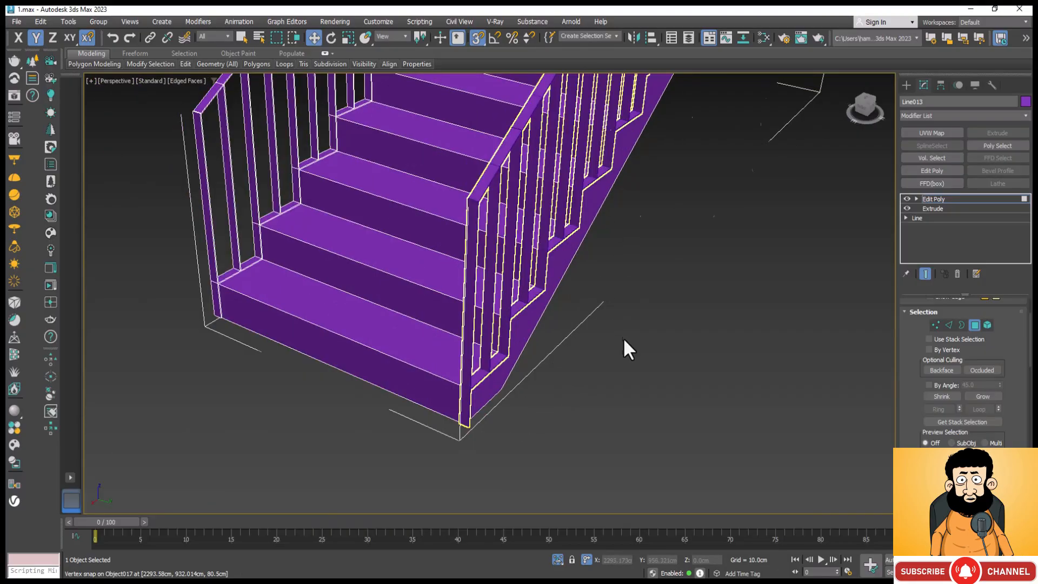
{"action": "scroll", "coordinate": [623, 338], "scroll_direction": "down", "scroll_amount": 3}
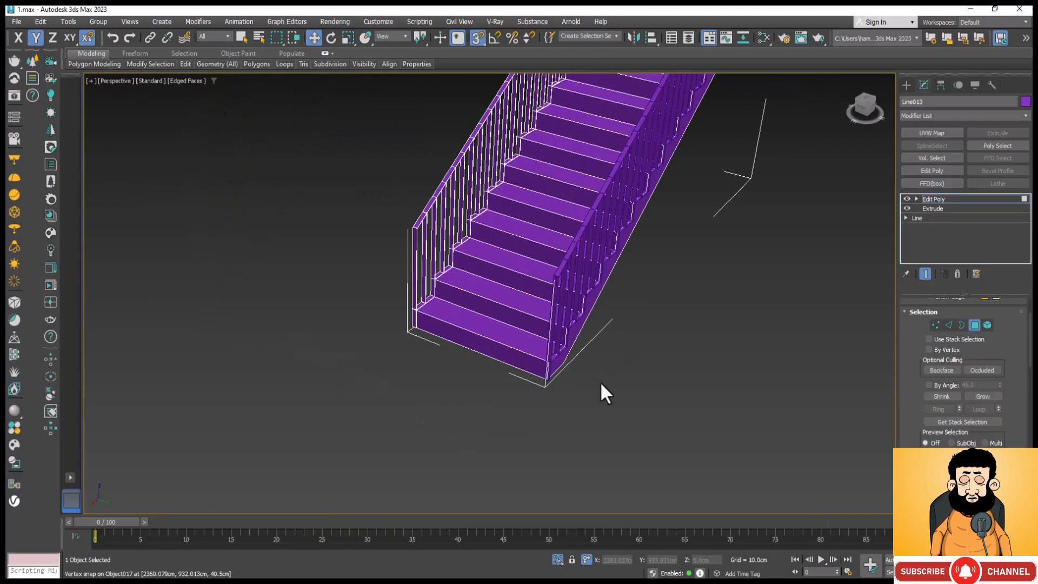
End the staircase isolation with nothing left selected, and inspect the railed stairs within the whole house from several sides.
{"action": "left_click", "coordinate": [558, 559]}
{"action": "scroll", "coordinate": [611, 324], "scroll_direction": "down", "scroll_amount": 5}
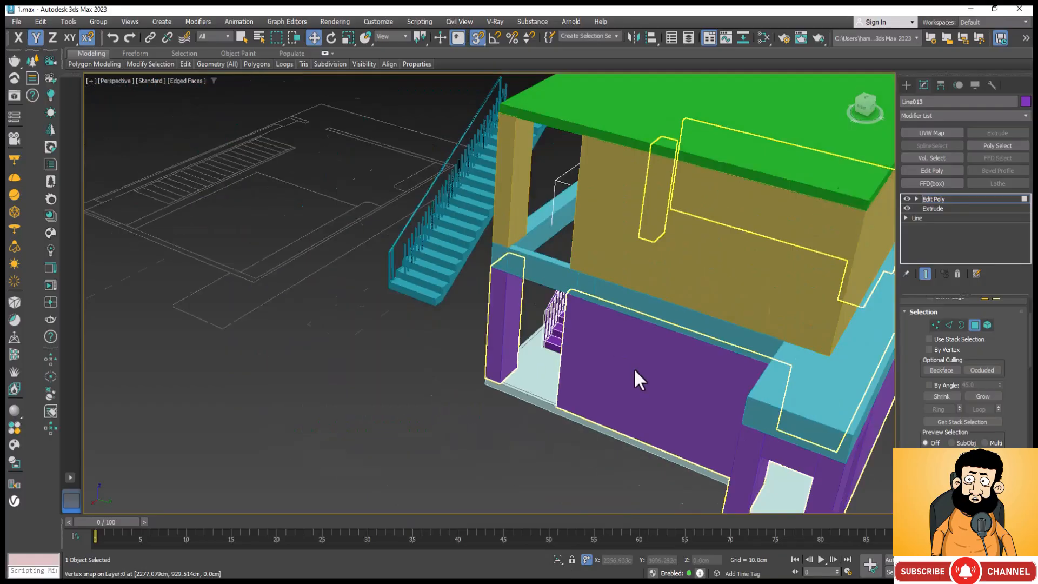
{"action": "left_click", "coordinate": [1009, 572]}
{"action": "left_click_drag", "start_coordinate": [550, 370], "coordinate": [643, 357]}
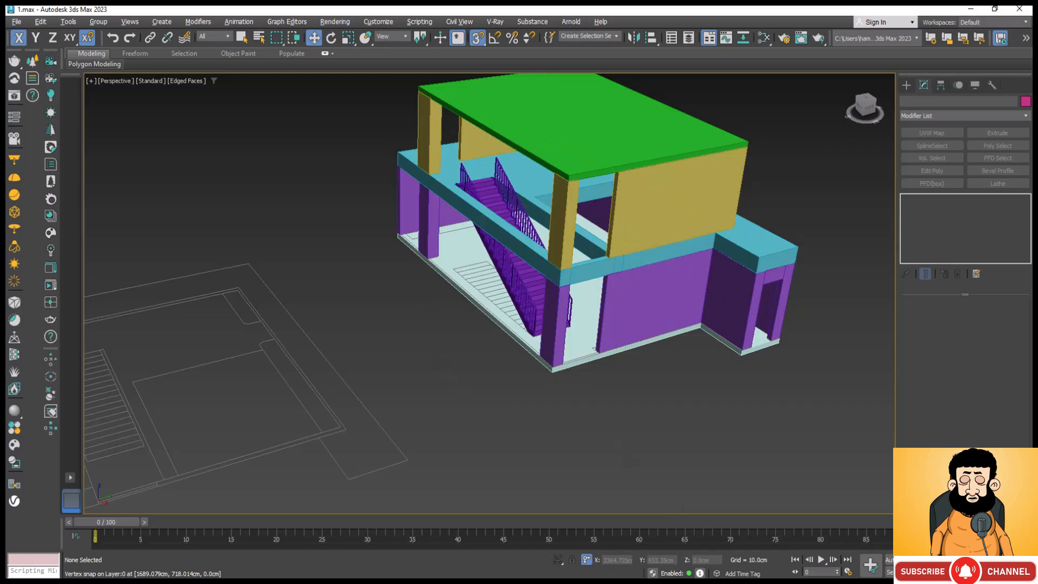
{"action": "left_click", "coordinate": [1009, 572]}
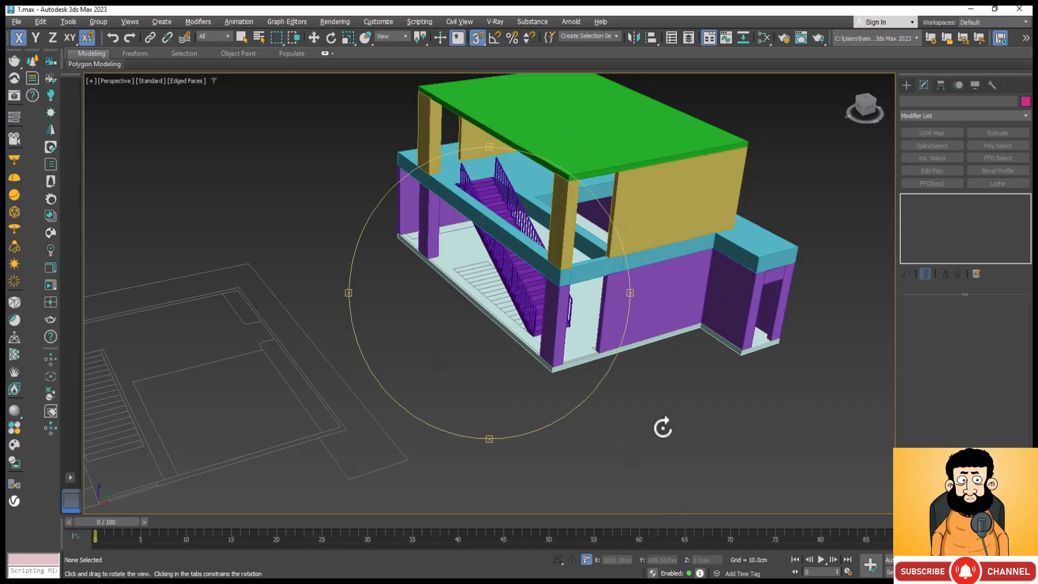
{"action": "mouse_move", "coordinate": [527, 395]}
{"action": "left_mouse_down"}
{"action": "mouse_move", "coordinate": [570, 413]}
{"action": "mouse_move", "coordinate": [598, 373]}
{"action": "mouse_move", "coordinate": [566, 378]}
{"action": "mouse_move", "coordinate": [481, 355]}
{"action": "mouse_move", "coordinate": [527, 377]}
{"action": "left_mouse_up"}
{"action": "left_click_drag", "start_coordinate": [532, 380], "coordinate": [556, 405]}
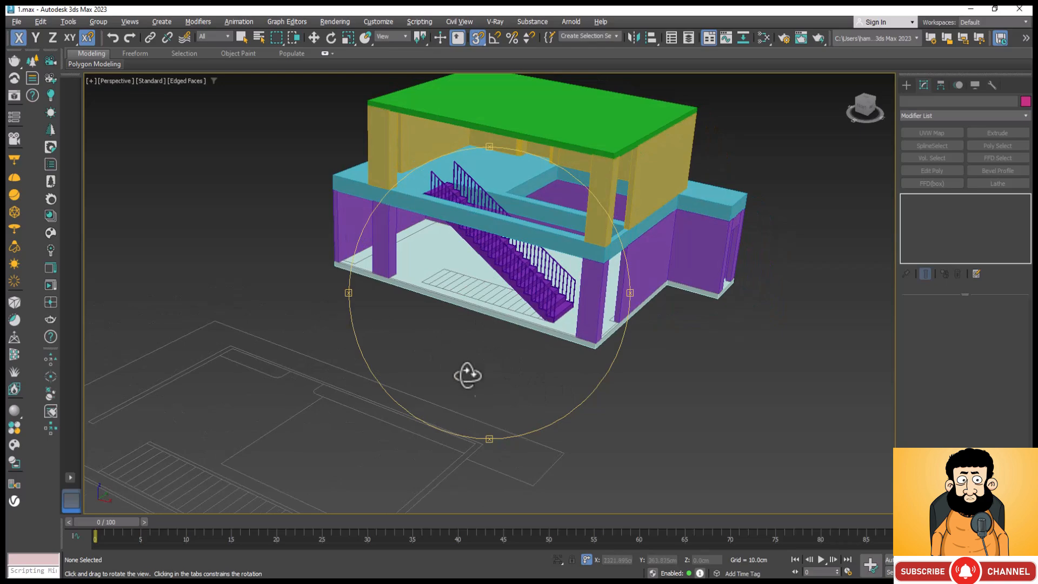
{"action": "left_click_drag", "start_coordinate": [467, 375], "coordinate": [314, 318]}
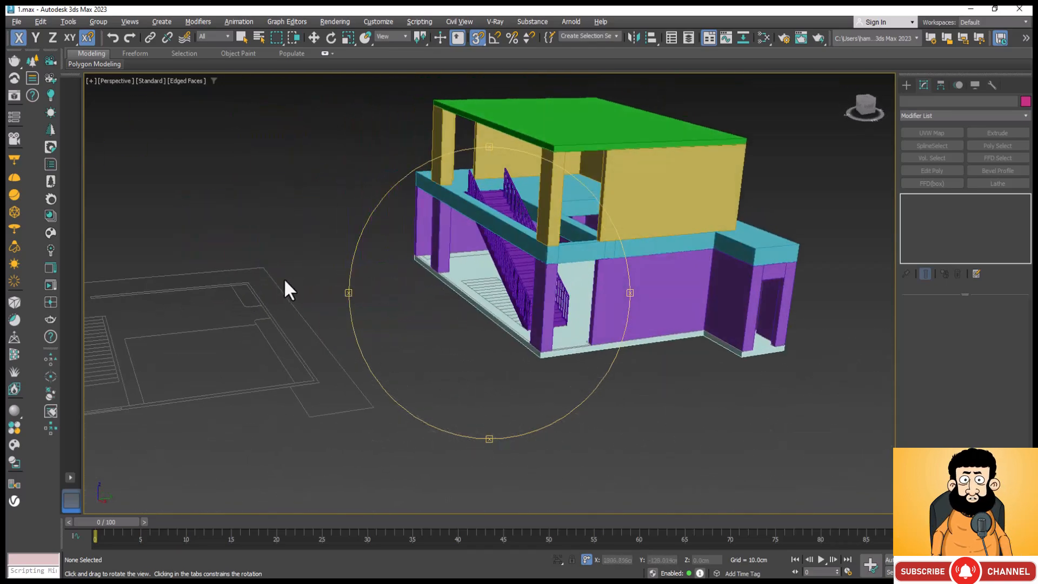